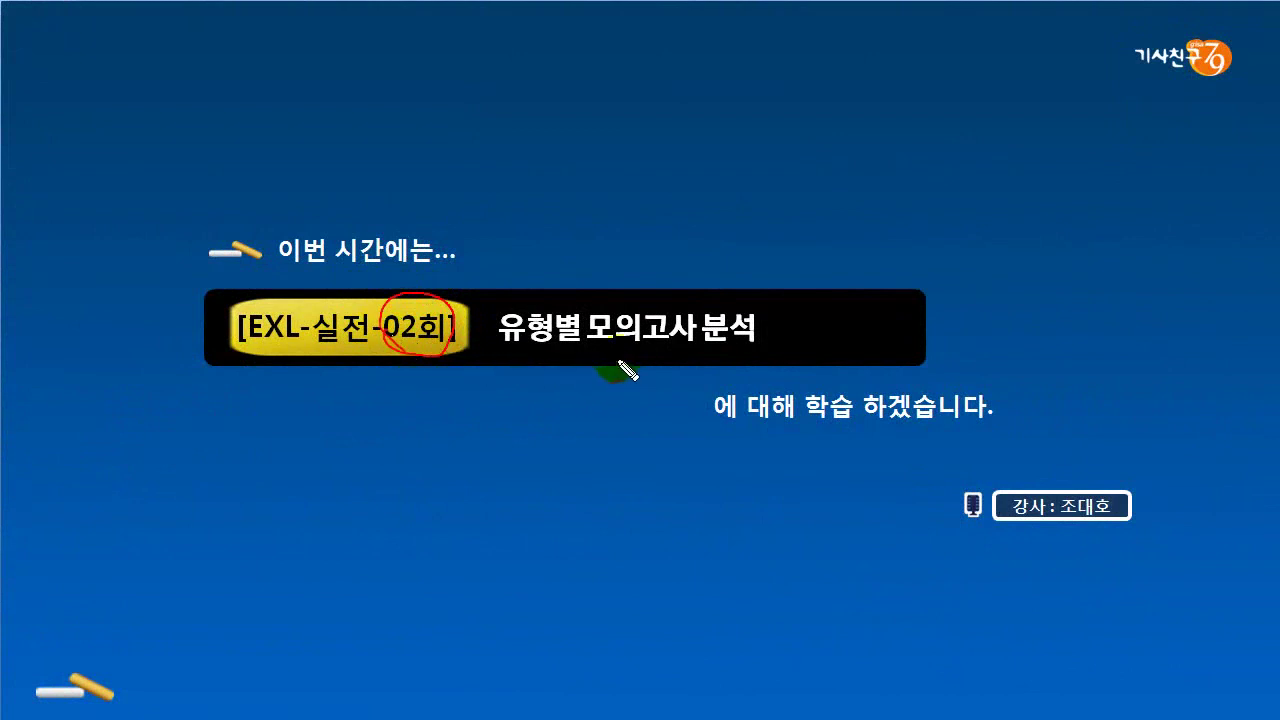
- Underline the mock exam title and add a handwritten note on the slide, then clear the marks
{"action": "left_click_drag", "start_coordinate": [545, 350], "coordinate": [720, 360]}
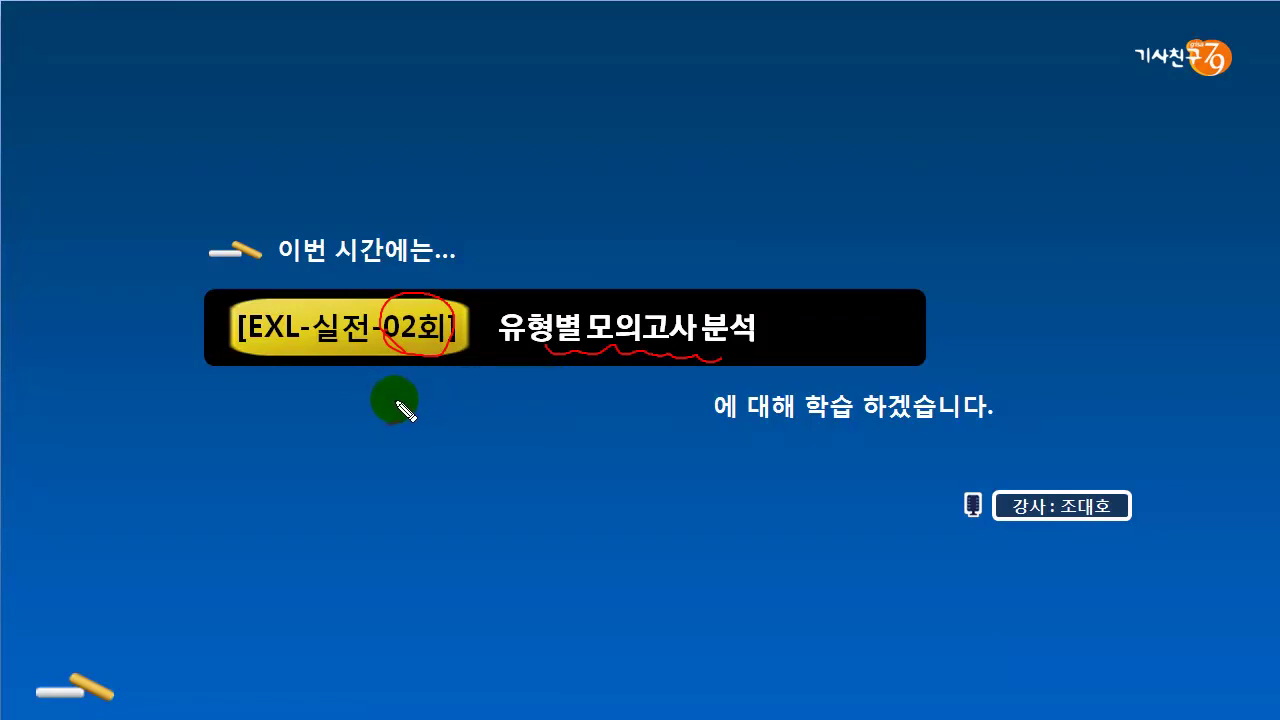
{"action": "mouse_move", "coordinate": [408, 391]}
{"action": "left_mouse_down"}
{"action": "mouse_move", "coordinate": [430, 398]}
{"action": "mouse_move", "coordinate": [439, 423]}
{"action": "mouse_move", "coordinate": [425, 409]}
{"action": "mouse_move", "coordinate": [417, 449]}
{"action": "mouse_move", "coordinate": [429, 449]}
{"action": "mouse_move", "coordinate": [391, 480]}
{"action": "mouse_move", "coordinate": [493, 525]}
{"action": "mouse_move", "coordinate": [512, 503]}
{"action": "left_mouse_up"}
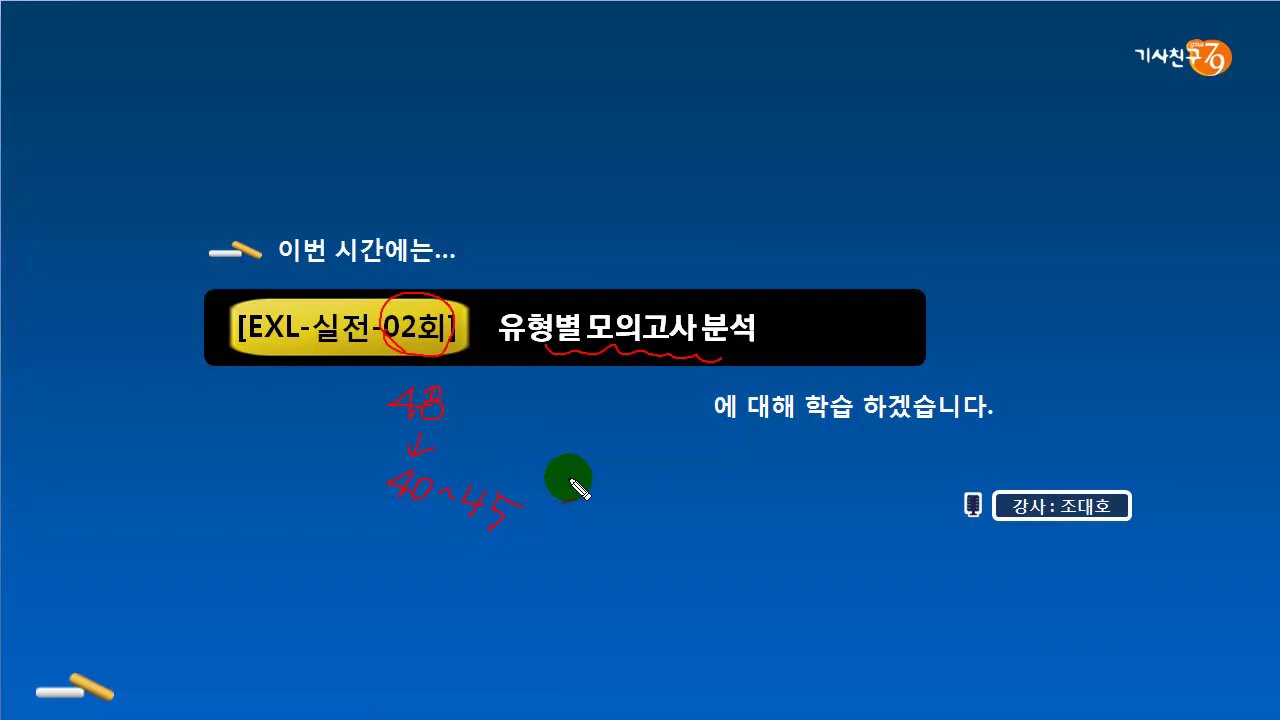
{"action": "key", "text": "Escape"}
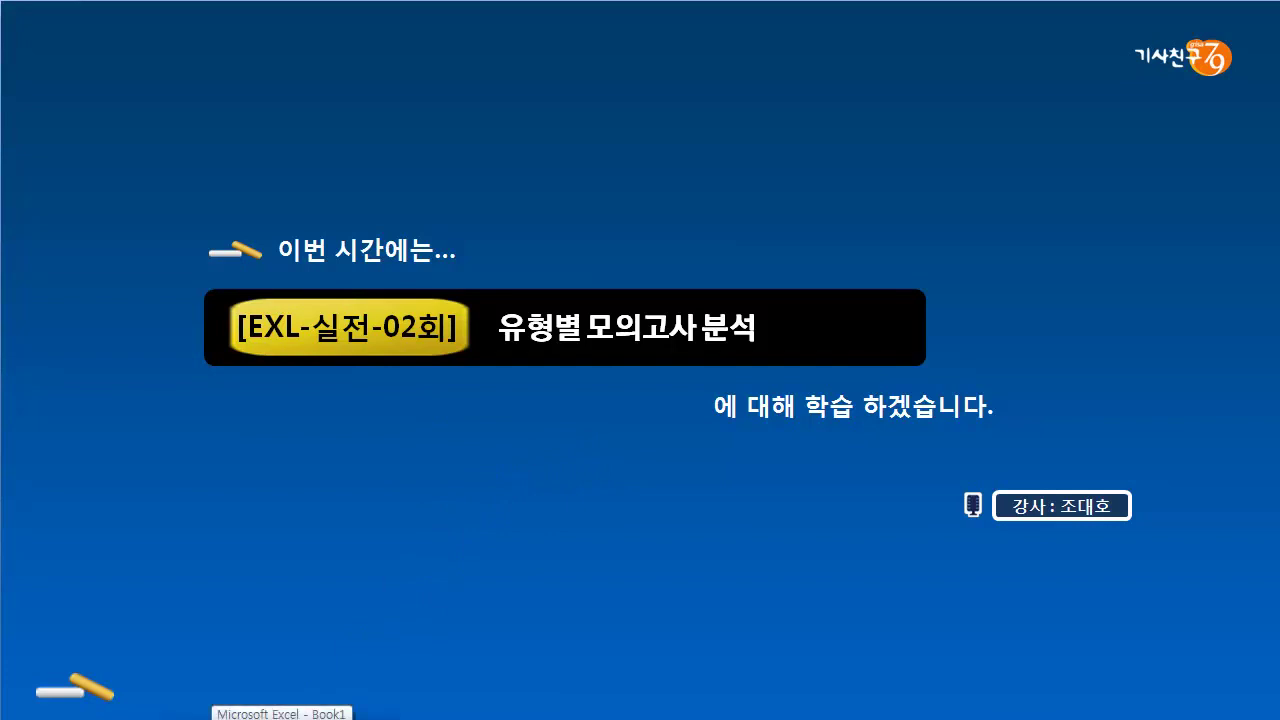
- With Book1 beside the exam sheet, enter '자동차 렌트 관리' in A1 and '작성일 : 15-12-25' in A3
{"action": "left_click", "coordinate": [283, 719]}
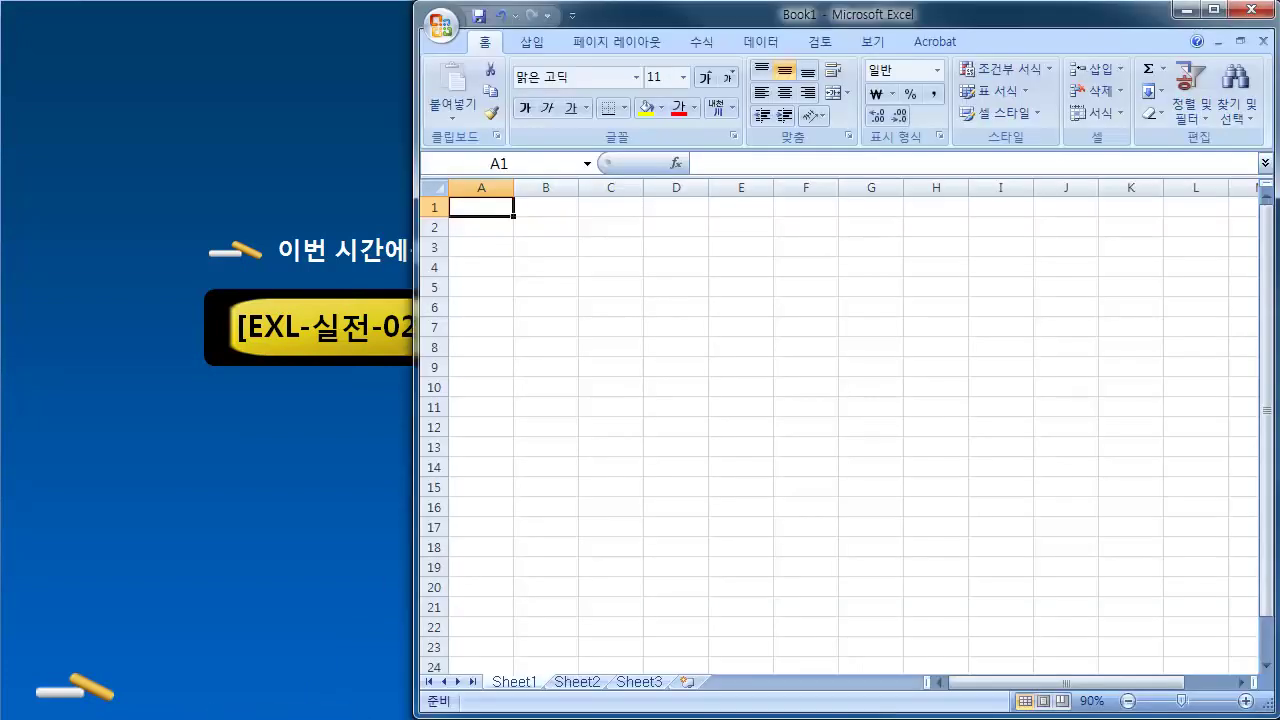
{"action": "key", "text": "alt+Tab"}
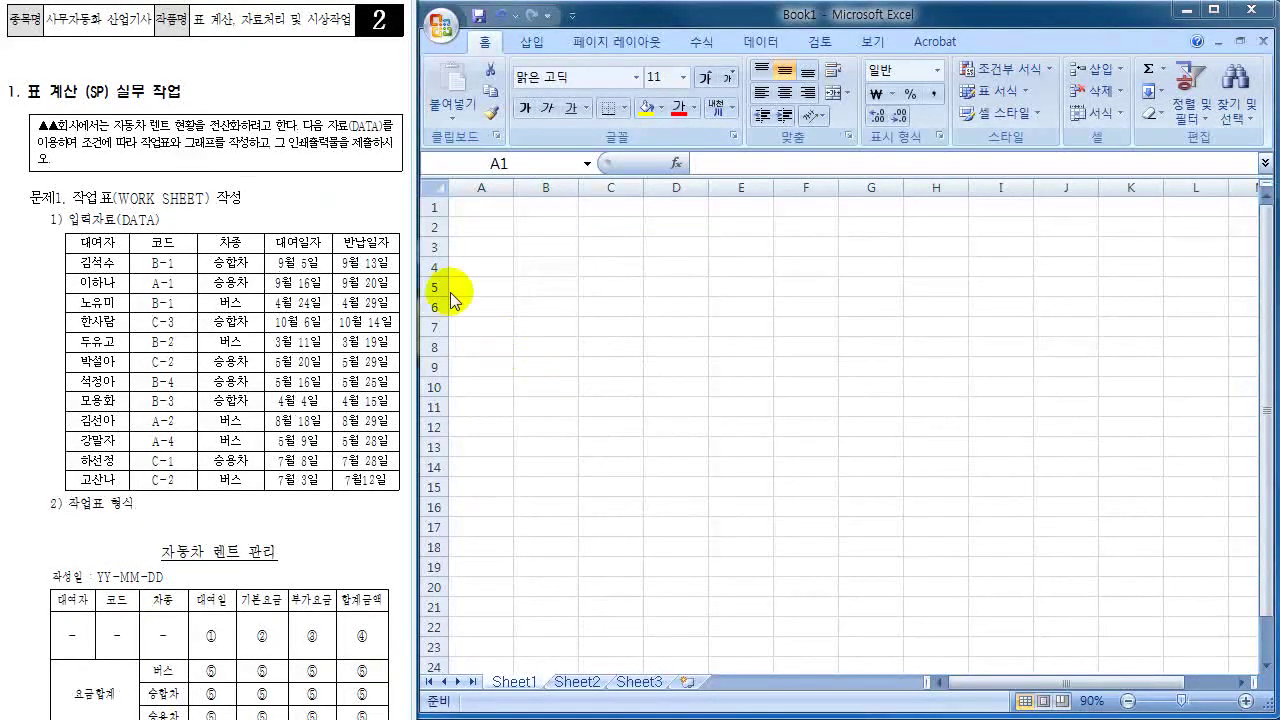
{"action": "left_click", "coordinate": [488, 212]}
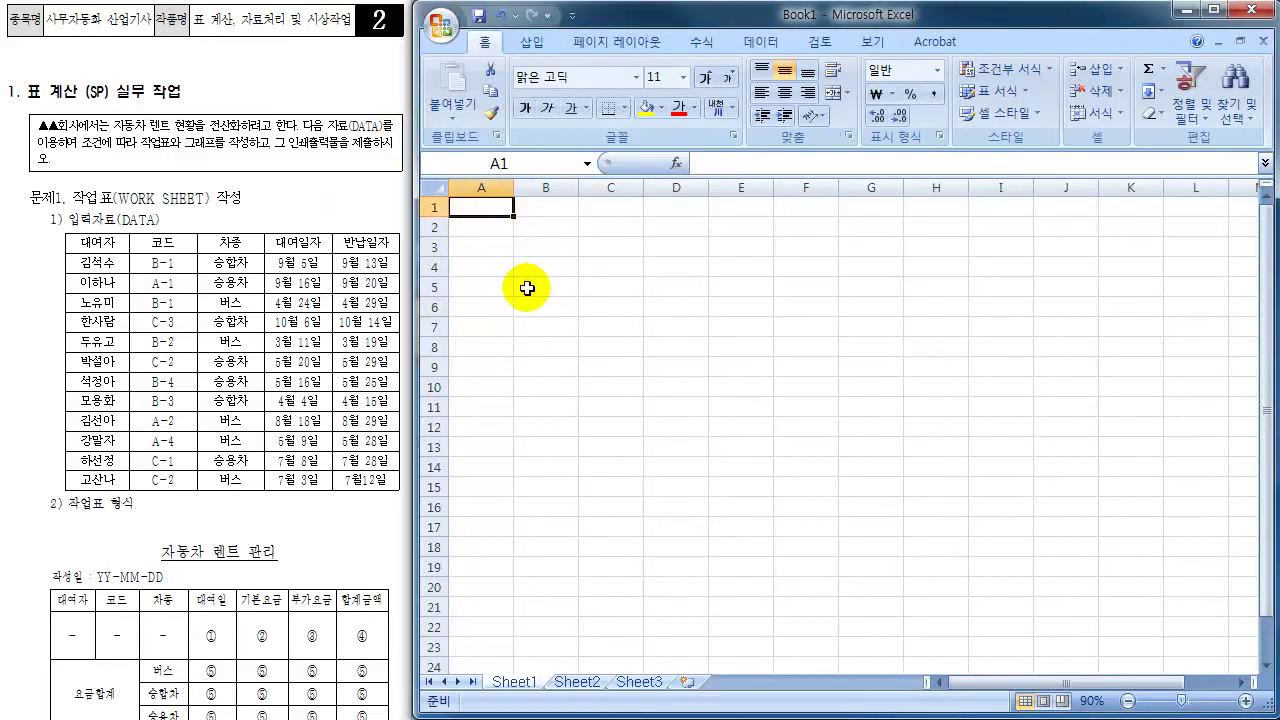
{"action": "type", "text": "wk"}
{"action": "key", "text": "Escape"}
{"action": "type", "text": "자동"}
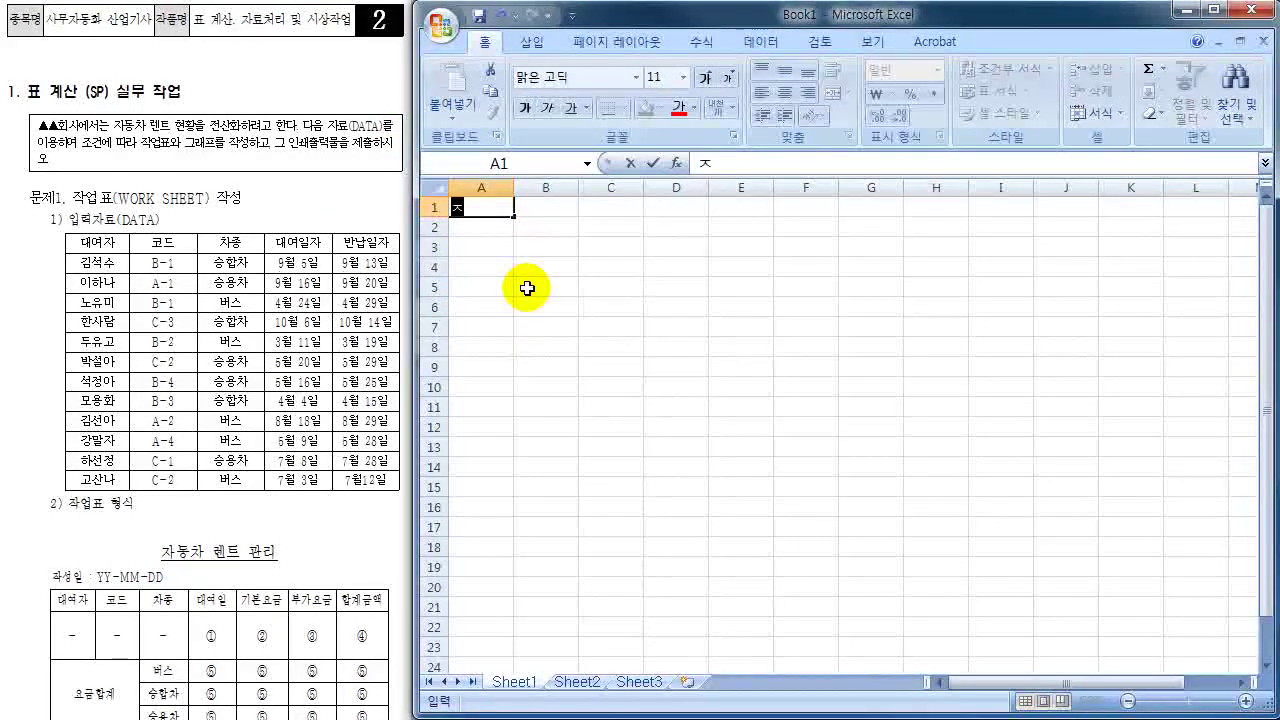
{"action": "type", "text": "차 렌트"}
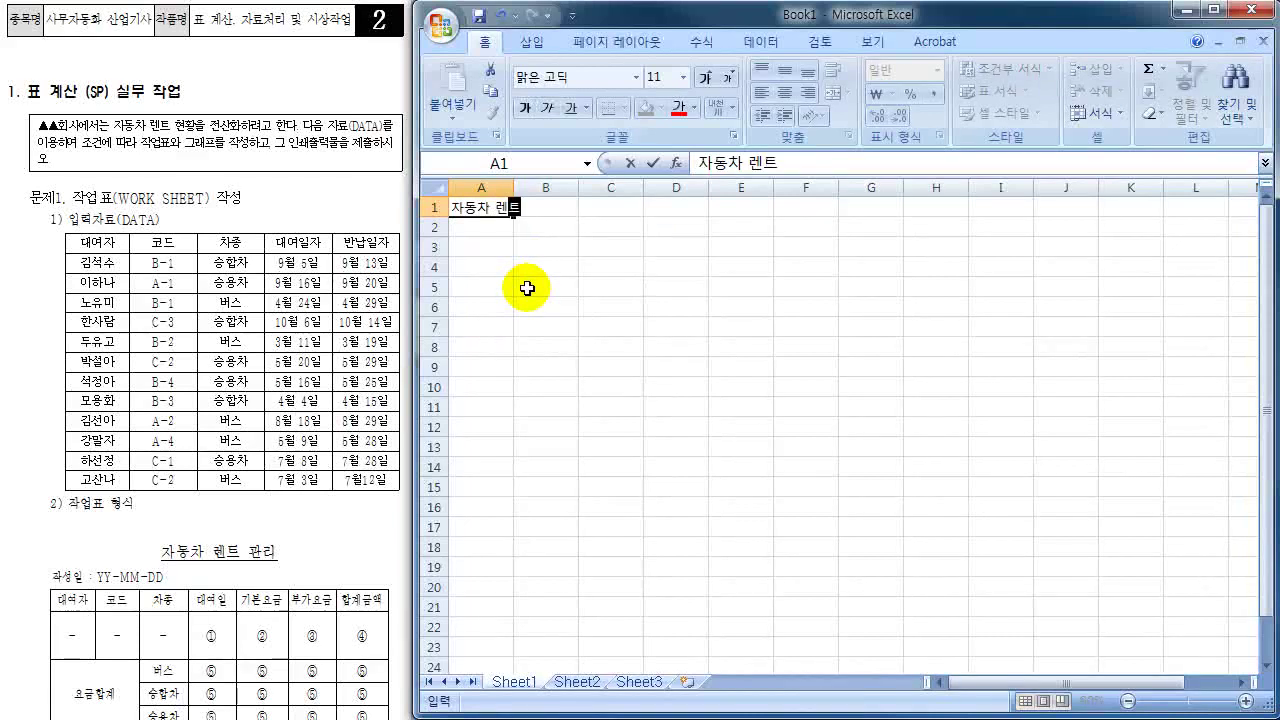
{"action": "type", "text": " 고관리"}
{"action": "key", "text": "Return"}
{"action": "key", "text": "Return"}
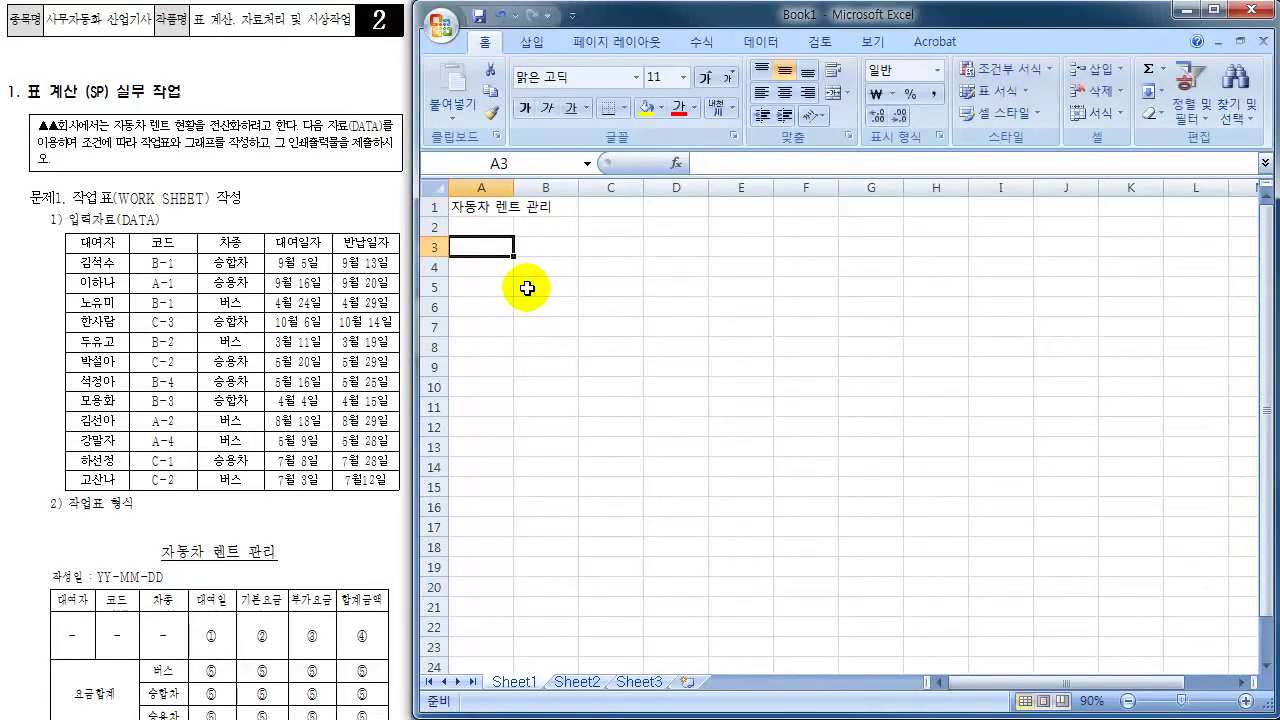
{"action": "type", "text": "작성"}
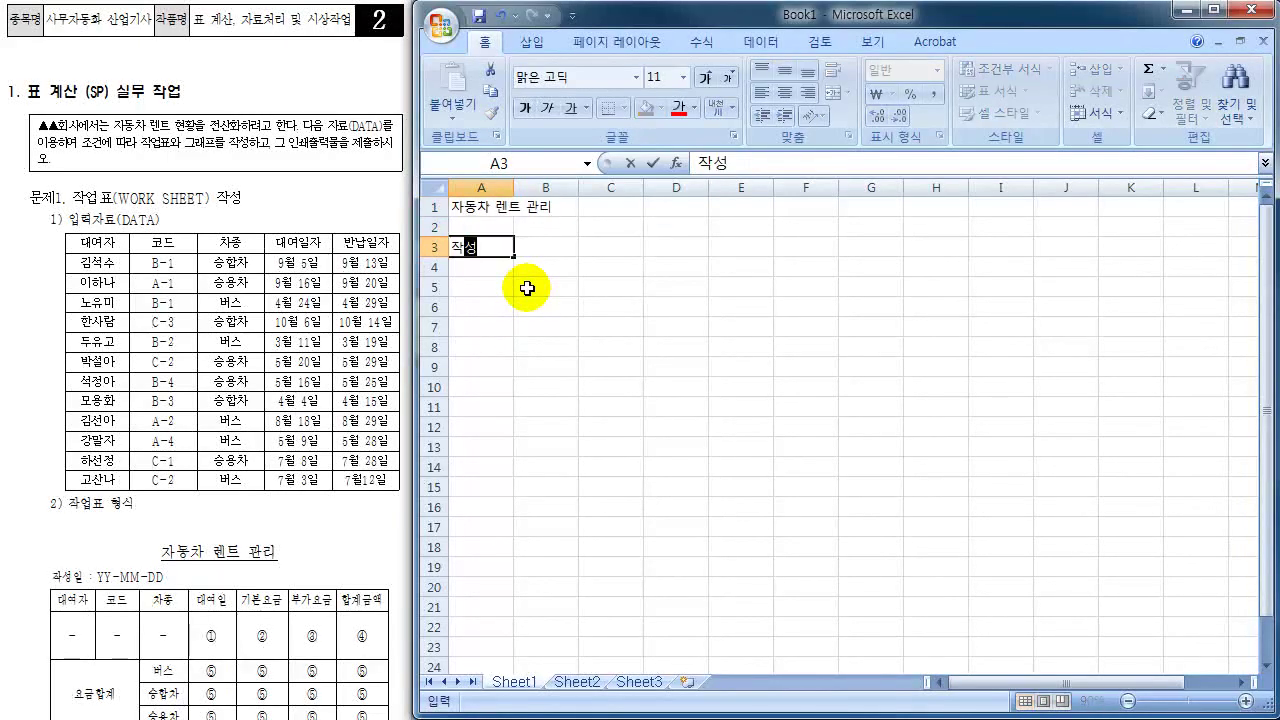
{"action": "type", "text": "일 : 15-12-25"}
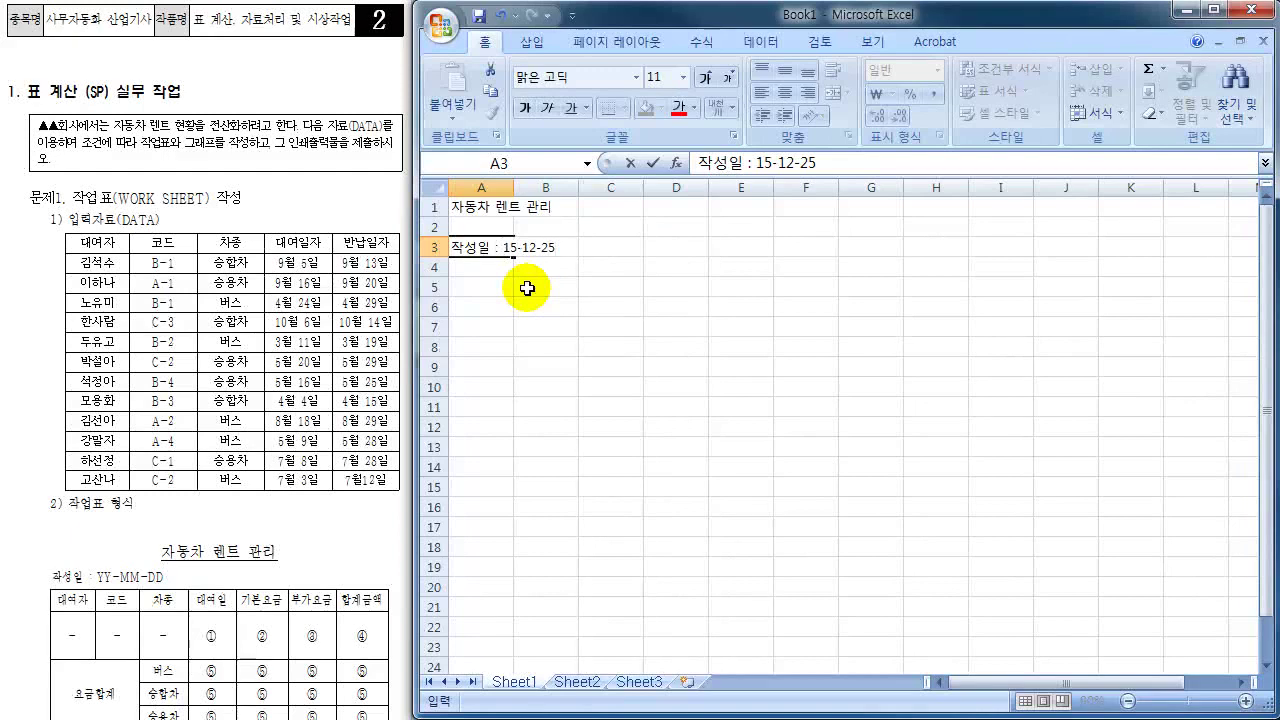
{"action": "key", "text": "Return"}
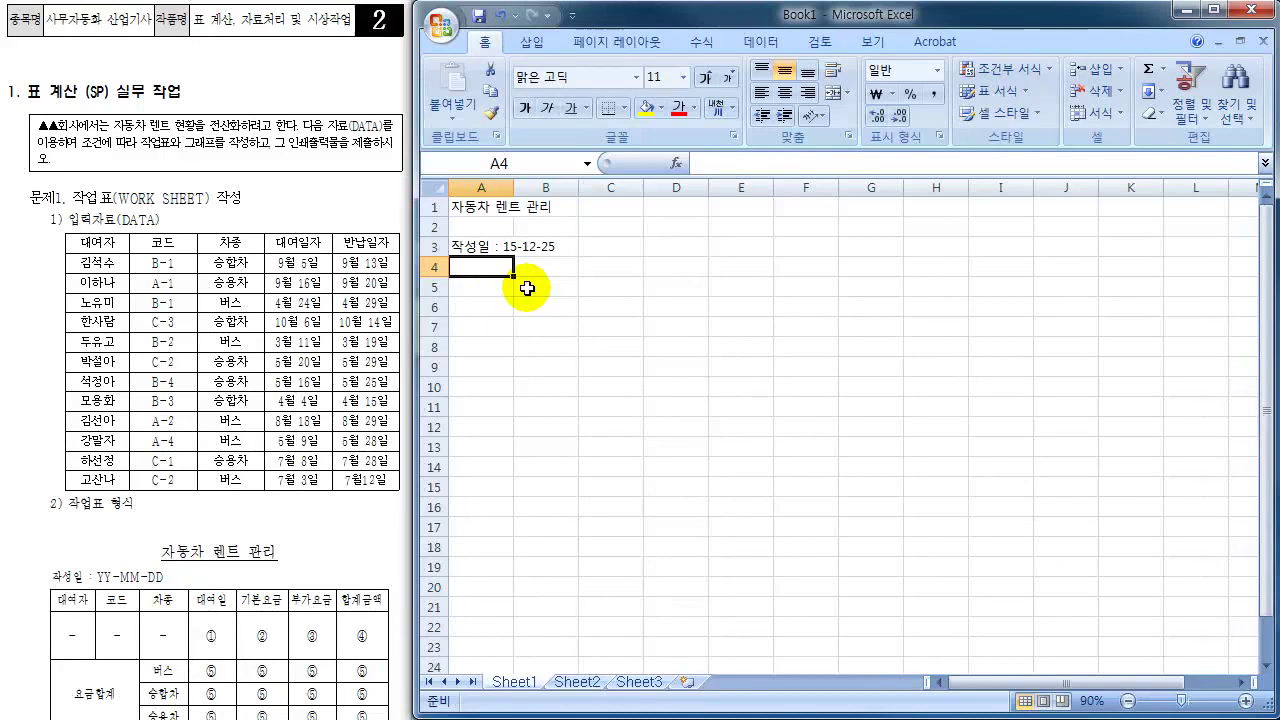
- Enter the headers 대여자, 코드, 차종 and 대여일 in A4:D4
{"action": "type", "text": "대"}
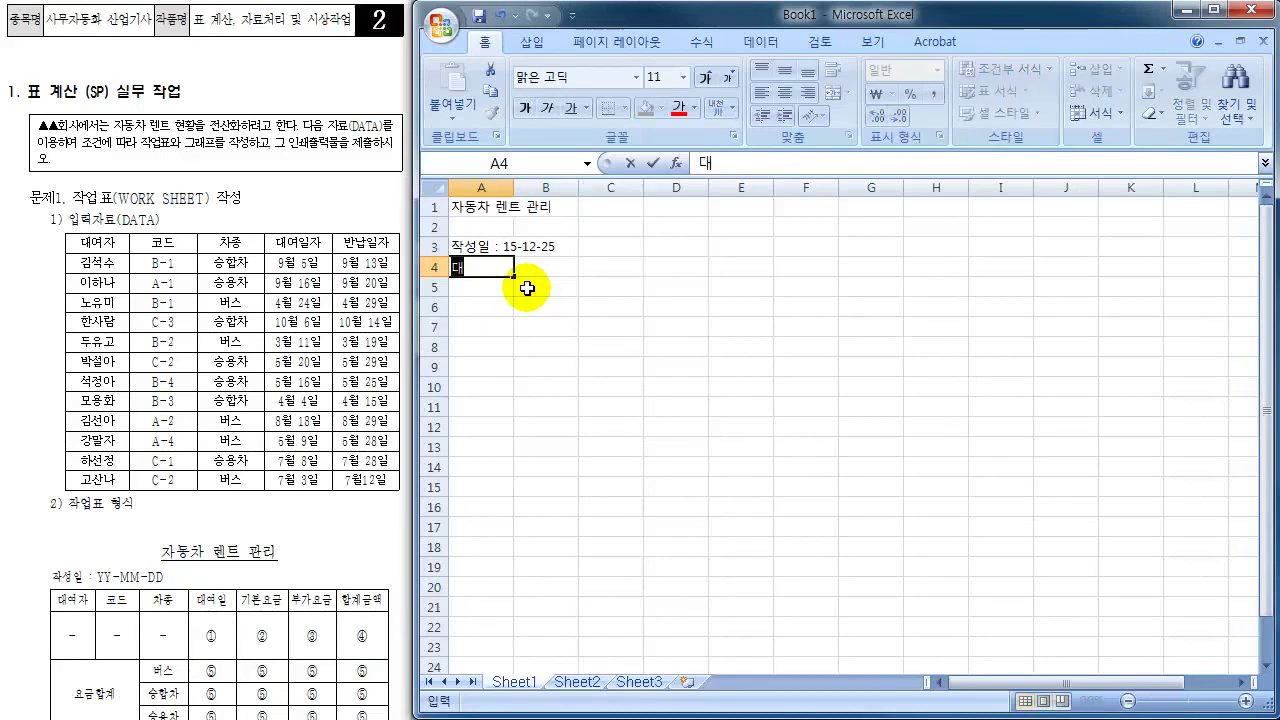
{"action": "type", "text": "여자"}
{"action": "key", "text": "Tab"}
{"action": "type", "text": "코드"}
{"action": "key", "text": "Tab"}
{"action": "type", "text": "ㅏ차종"}
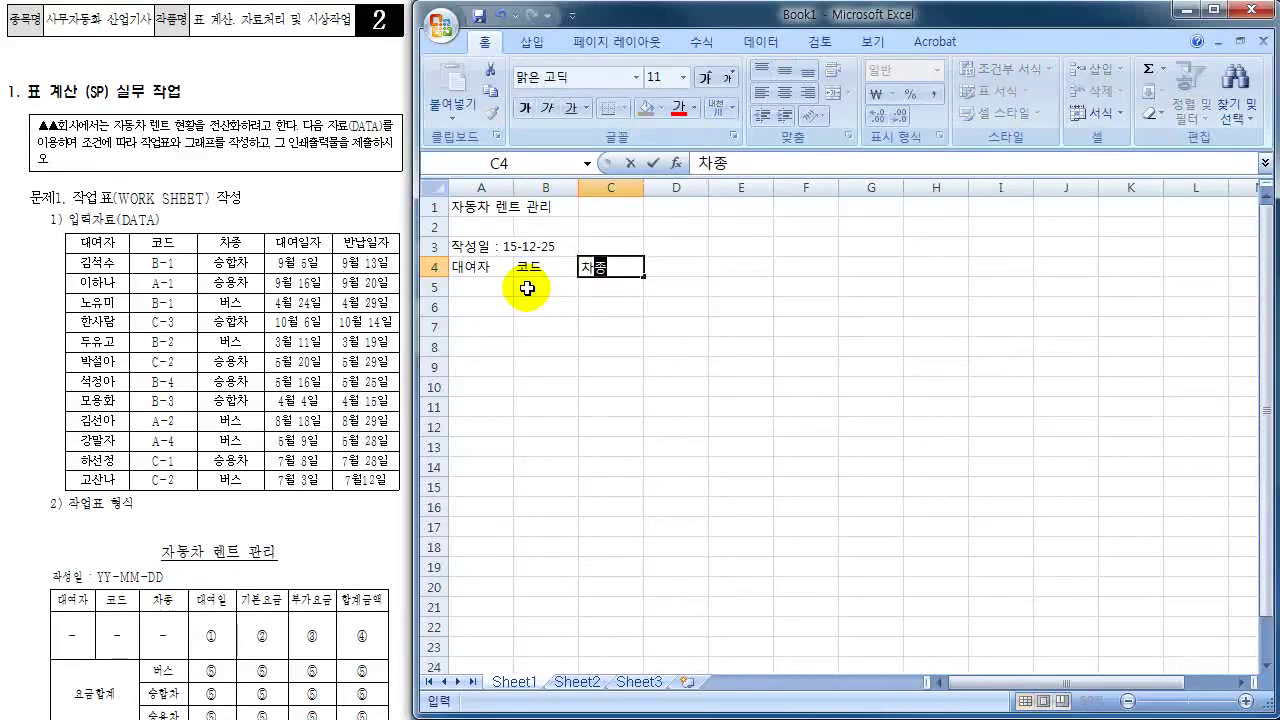
{"action": "key", "text": "Tab"}
{"action": "type", "text": "대여일"}
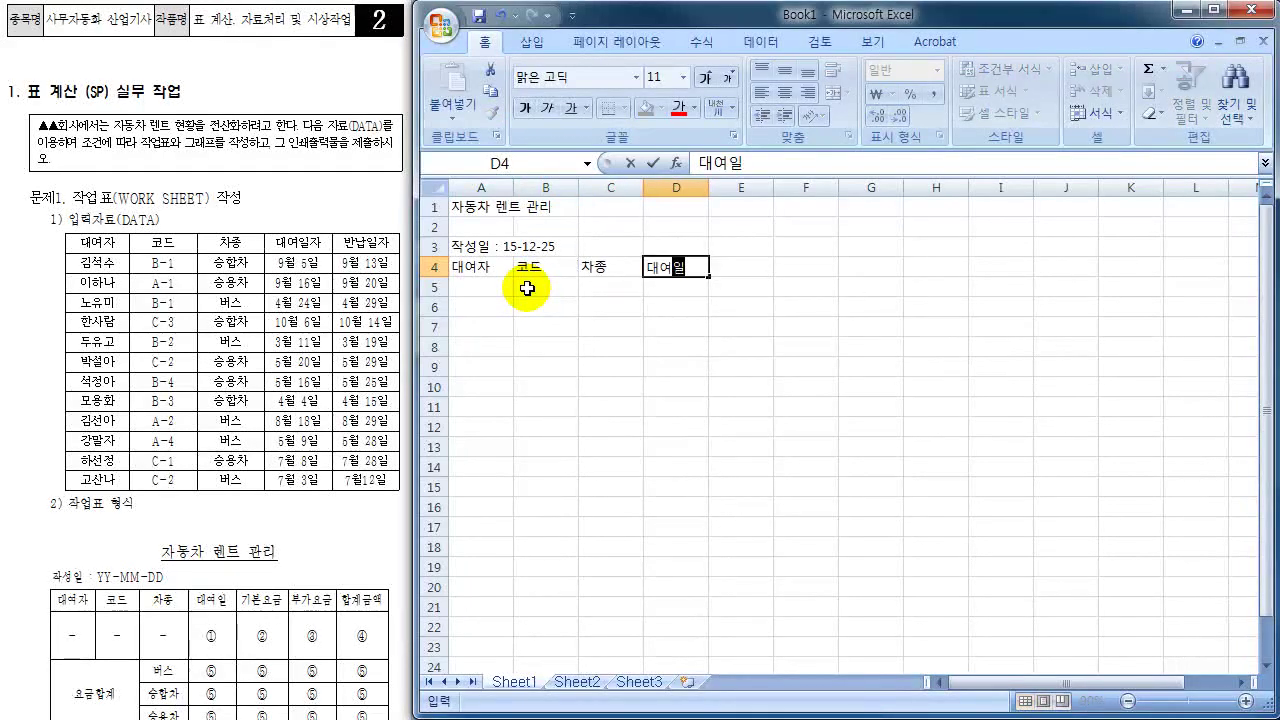
{"action": "type", "text": " 깁ㅗㄴ"}
{"action": "key", "text": "BackSpace"}
{"action": "key", "text": "BackSpace"}
{"action": "key", "text": "BackSpace"}
{"action": "key", "text": "BackSpace"}
{"action": "key", "text": "BackSpace"}
{"action": "key", "text": "BackSpace"}
{"action": "key", "text": "Tab"}
- Enter the headers 기본요금, 부가요금 and 합계금액 in E4:G4
{"action": "type", "text": "기본요금"}
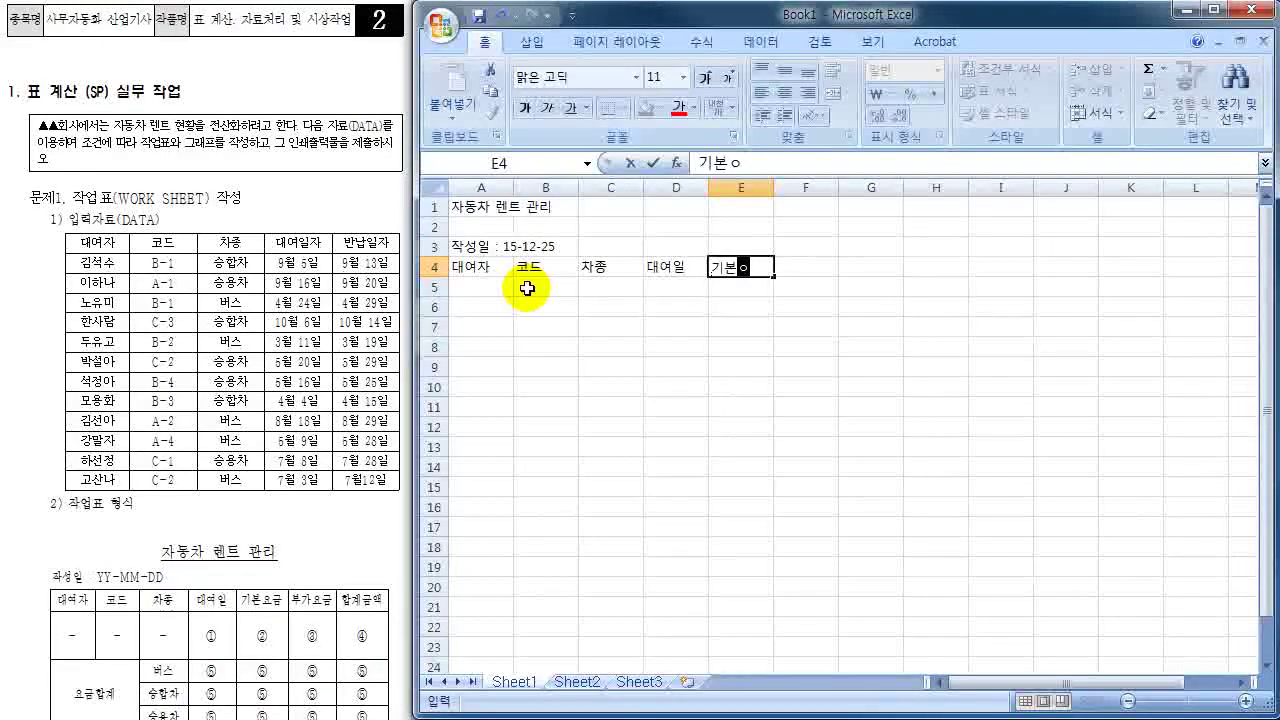
{"action": "key", "text": "Tab"}
{"action": "type", "text": "부가요금"}
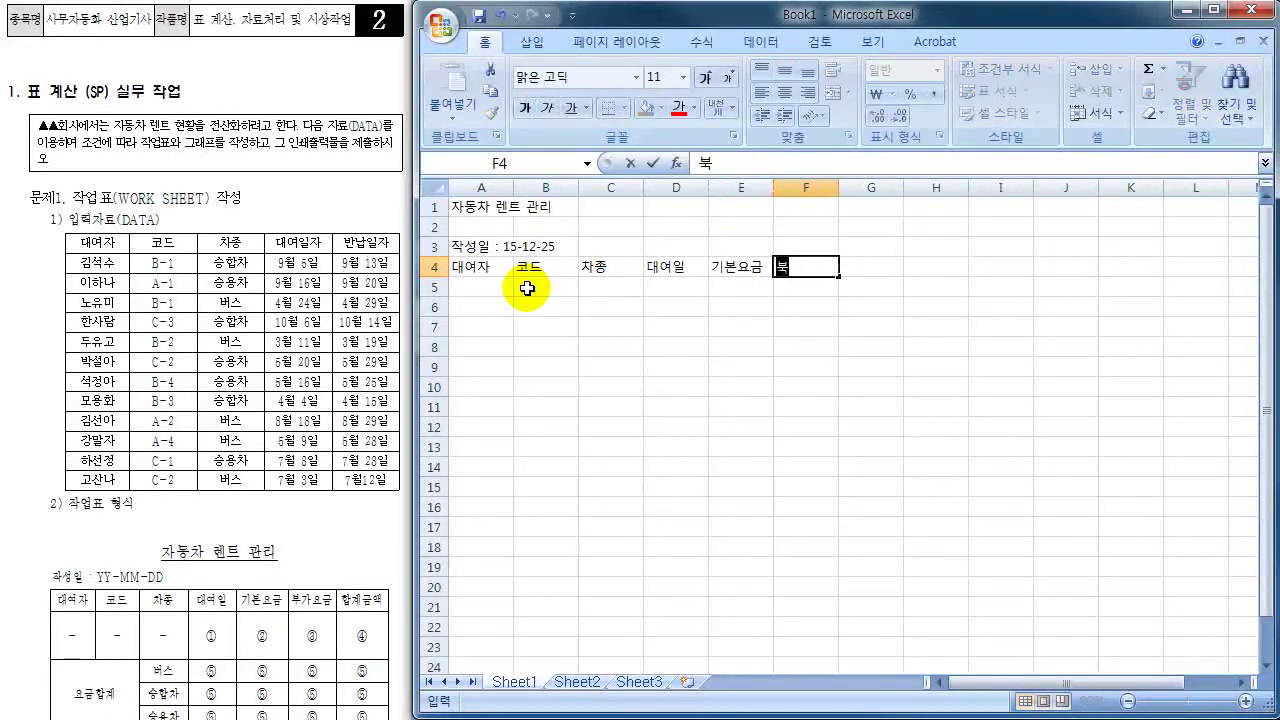
{"action": "key", "text": "Tab"}
{"action": "type", "text": "ㅎㅏㅂ계금애ㄱ"}
{"action": "key", "text": "Return"}
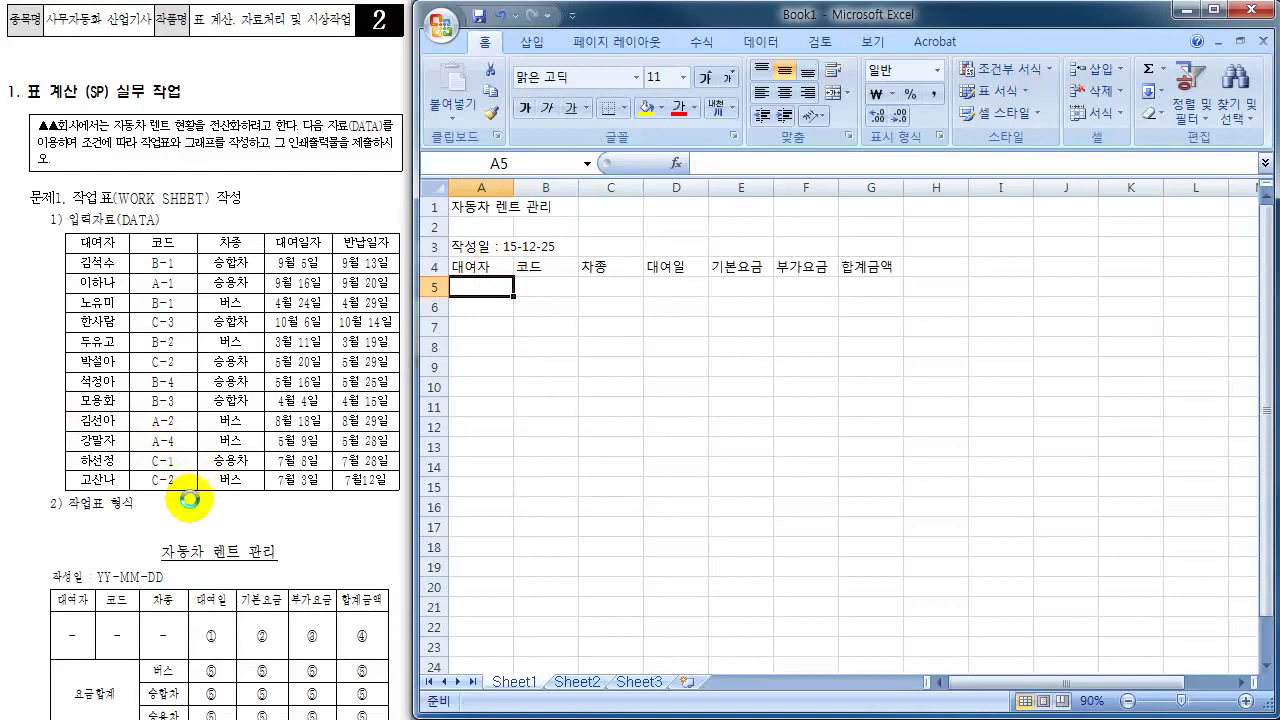
{"action": "mouse_move", "coordinate": [82, 506]}
{"action": "left_mouse_down"}
{"action": "mouse_move", "coordinate": [22, 511]}
{"action": "mouse_move", "coordinate": [60, 530]}
{"action": "left_mouse_up"}
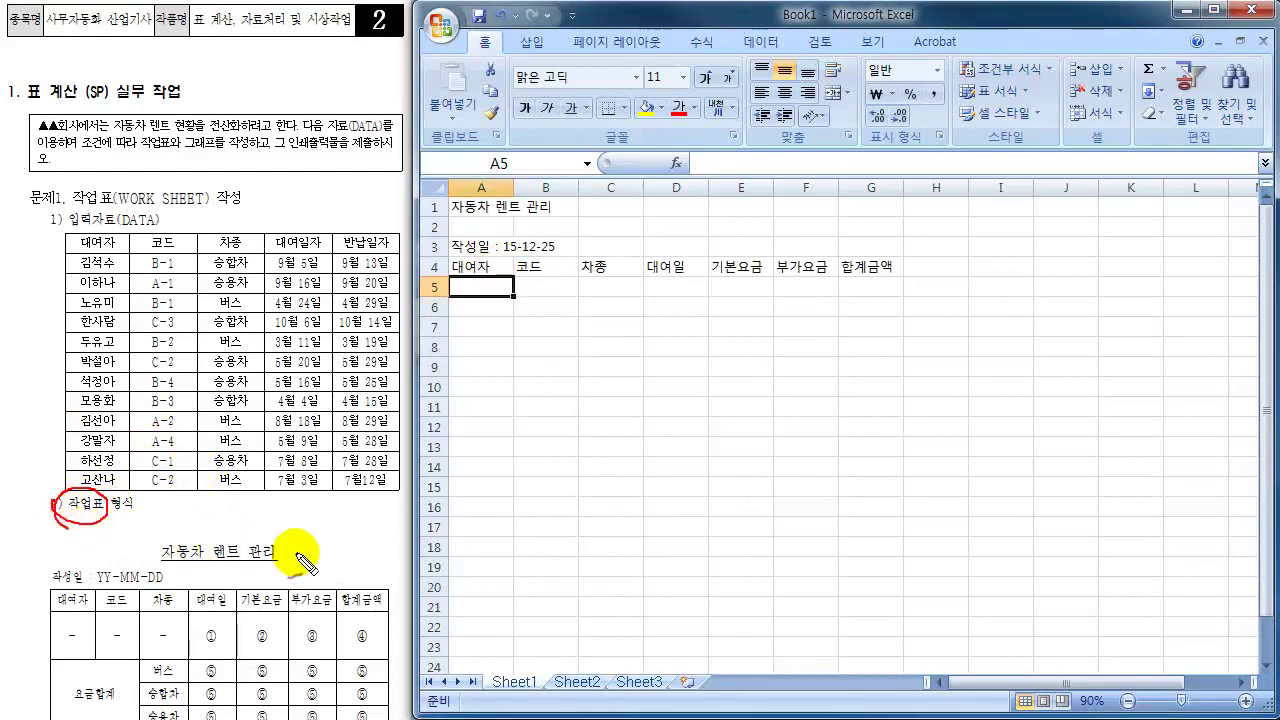
{"action": "mouse_move", "coordinate": [288, 548]}
{"action": "left_mouse_down"}
{"action": "mouse_move", "coordinate": [410, 320]}
{"action": "mouse_move", "coordinate": [446, 222]}
{"action": "mouse_move", "coordinate": [466, 219]}
{"action": "mouse_move", "coordinate": [455, 232]}
{"action": "left_mouse_up"}
{"action": "mouse_move", "coordinate": [104, 558]}
{"action": "left_mouse_down"}
{"action": "mouse_move", "coordinate": [62, 556]}
{"action": "mouse_move", "coordinate": [52, 590]}
{"action": "mouse_move", "coordinate": [100, 614]}
{"action": "mouse_move", "coordinate": [398, 624]}
{"action": "mouse_move", "coordinate": [320, 565]}
{"action": "mouse_move", "coordinate": [52, 600]}
{"action": "left_mouse_up"}
{"action": "mouse_move", "coordinate": [348, 592]}
{"action": "left_mouse_down"}
{"action": "mouse_move", "coordinate": [377, 563]}
{"action": "mouse_move", "coordinate": [526, 289]}
{"action": "left_mouse_up"}
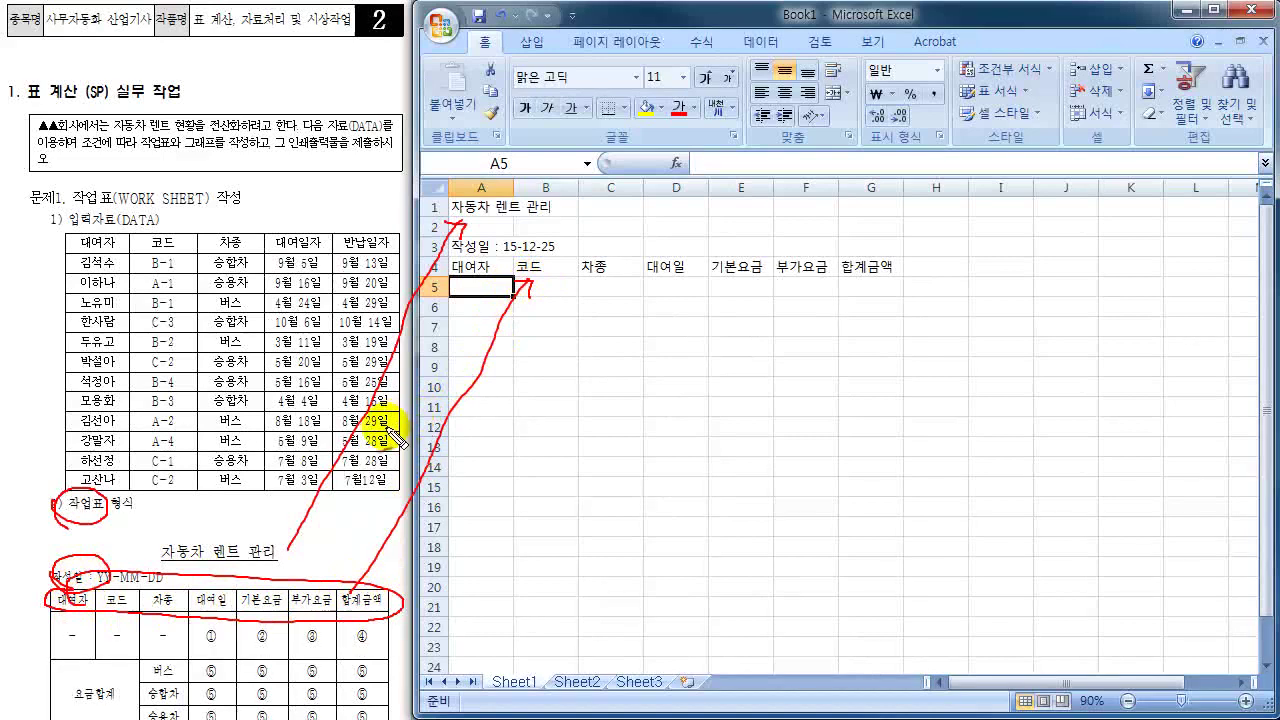
{"action": "mouse_move", "coordinate": [45, 613]}
{"action": "left_mouse_down"}
{"action": "mouse_move", "coordinate": [34, 630]}
{"action": "mouse_move", "coordinate": [45, 662]}
{"action": "left_mouse_up"}
{"action": "mouse_move", "coordinate": [64, 366]}
{"action": "left_mouse_down"}
{"action": "mouse_move", "coordinate": [14, 391]}
{"action": "mouse_move", "coordinate": [1, 440]}
{"action": "left_mouse_up"}
{"action": "left_click_drag", "start_coordinate": [8, 582], "coordinate": [23, 634]}
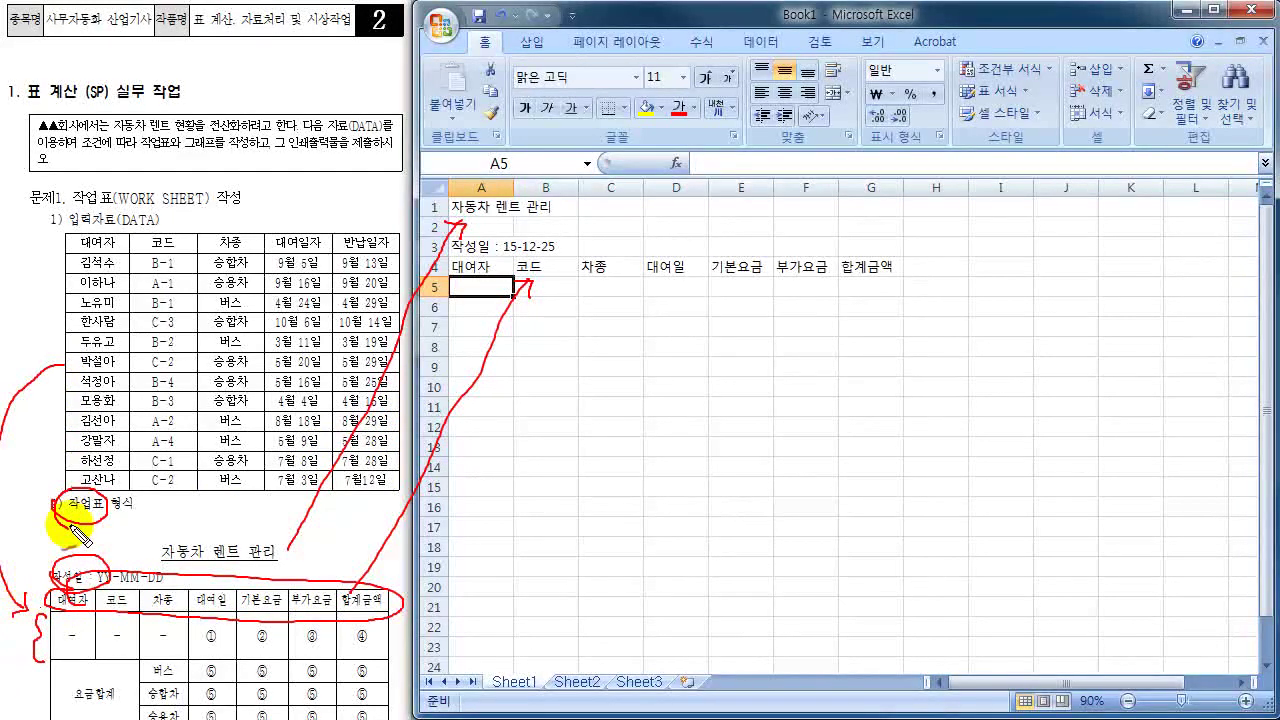
{"action": "key", "text": "Escape"}
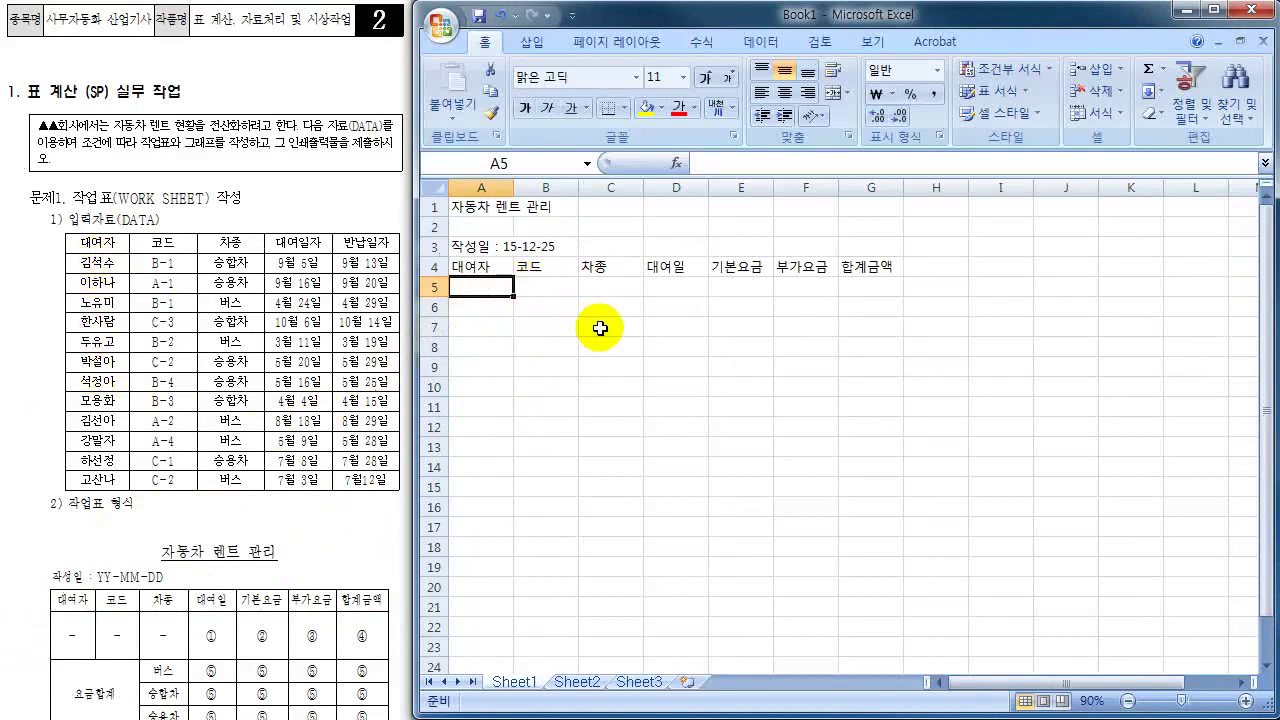
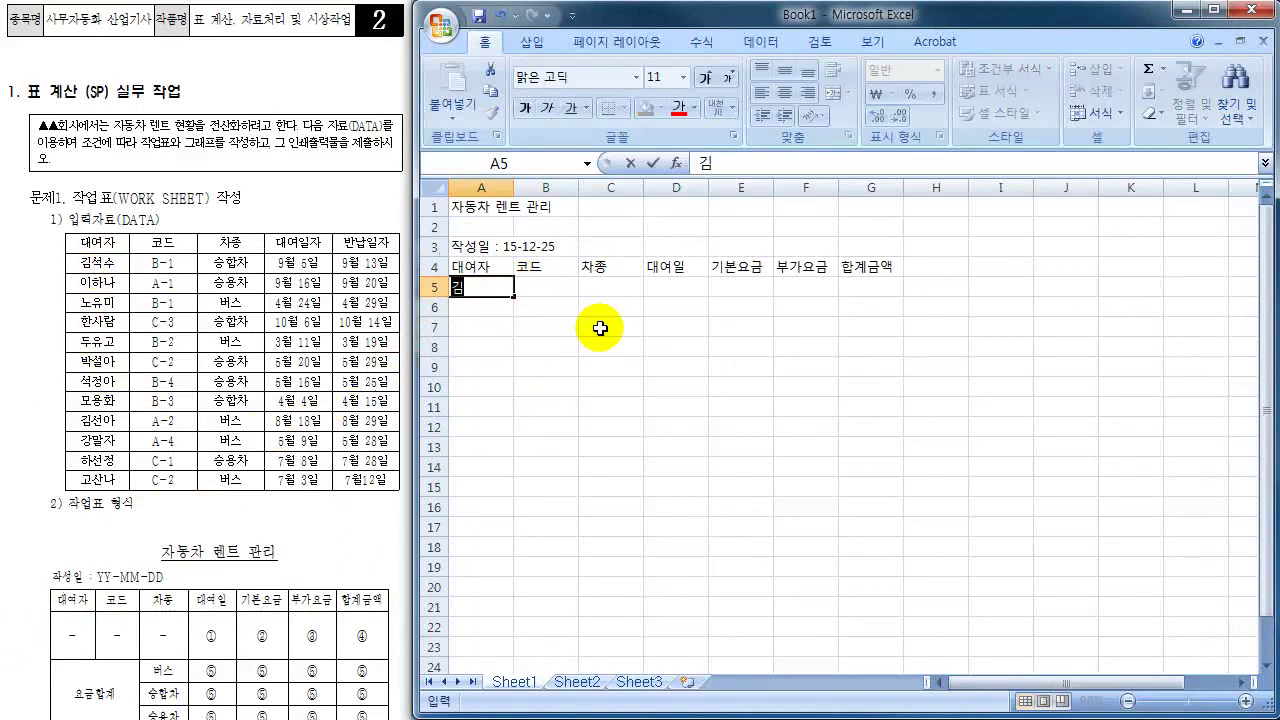
- Enter the first six renter names from the exam data into A5:A10
{"action": "key", "text": "Return"}
{"action": "key", "text": "Return"}
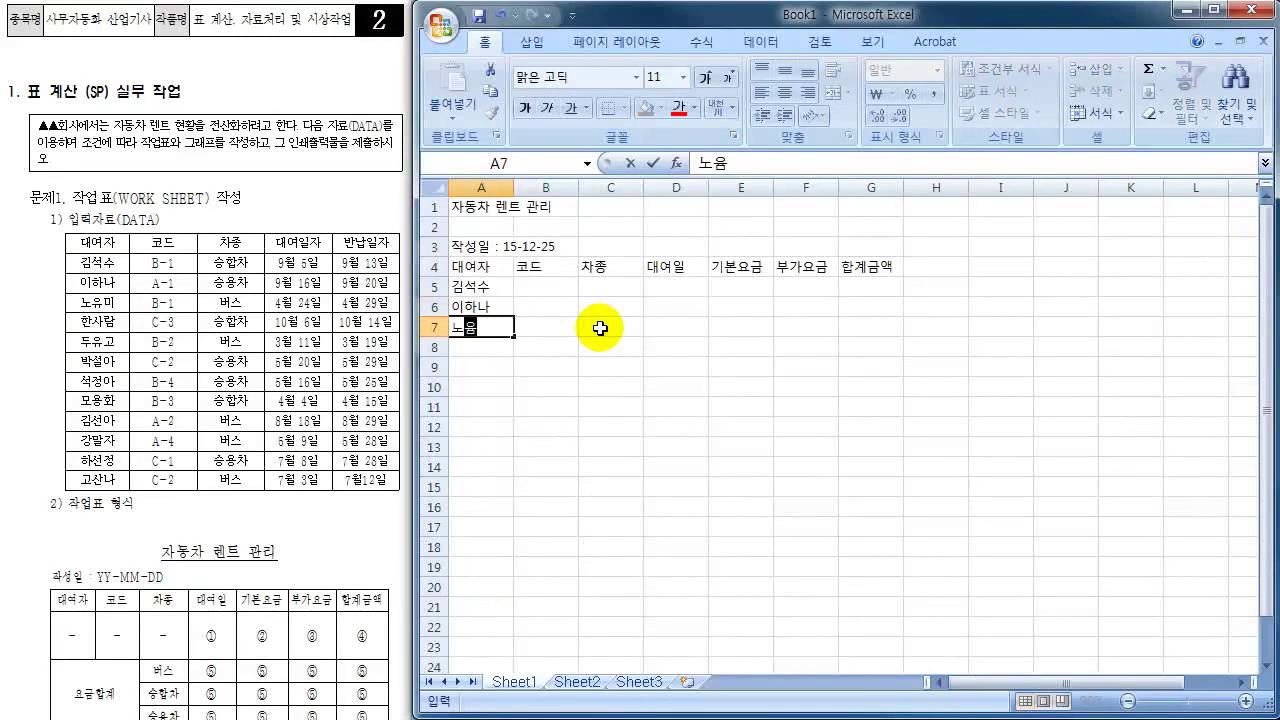
{"action": "key", "text": "Return"}
{"action": "key", "text": "Return"}
{"action": "key", "text": "Return"}
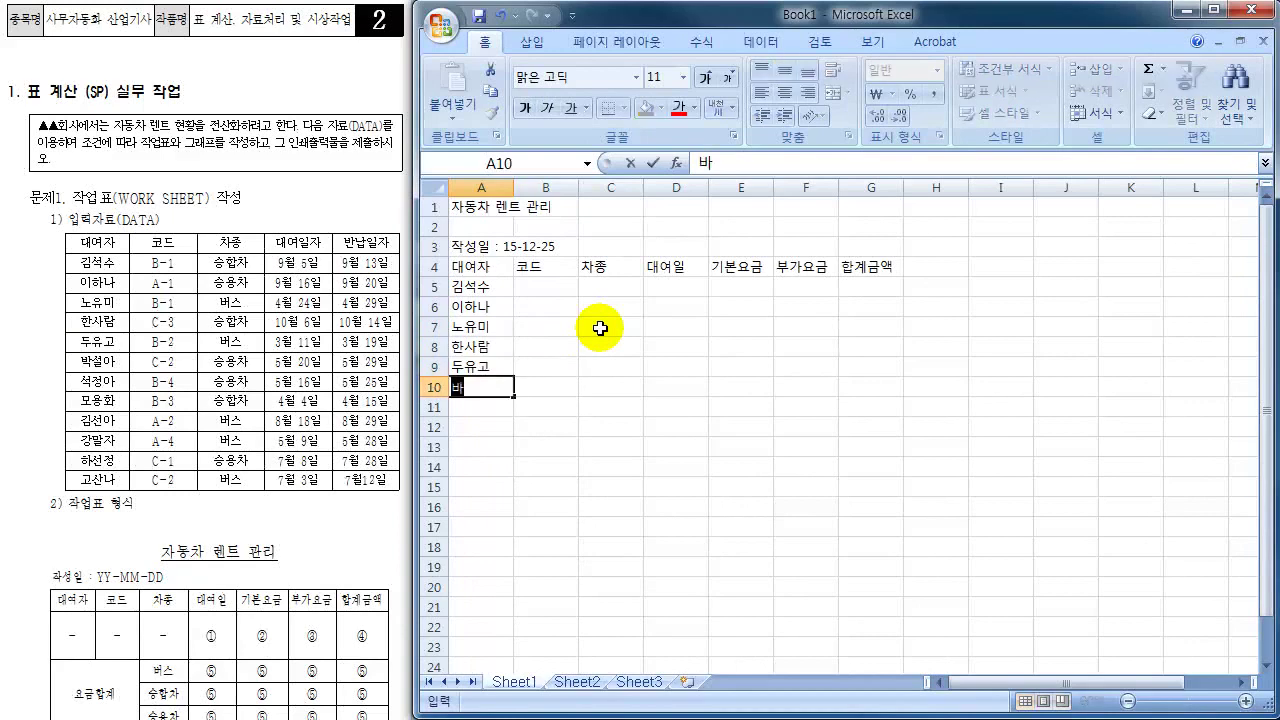
{"action": "key", "text": "Return"}
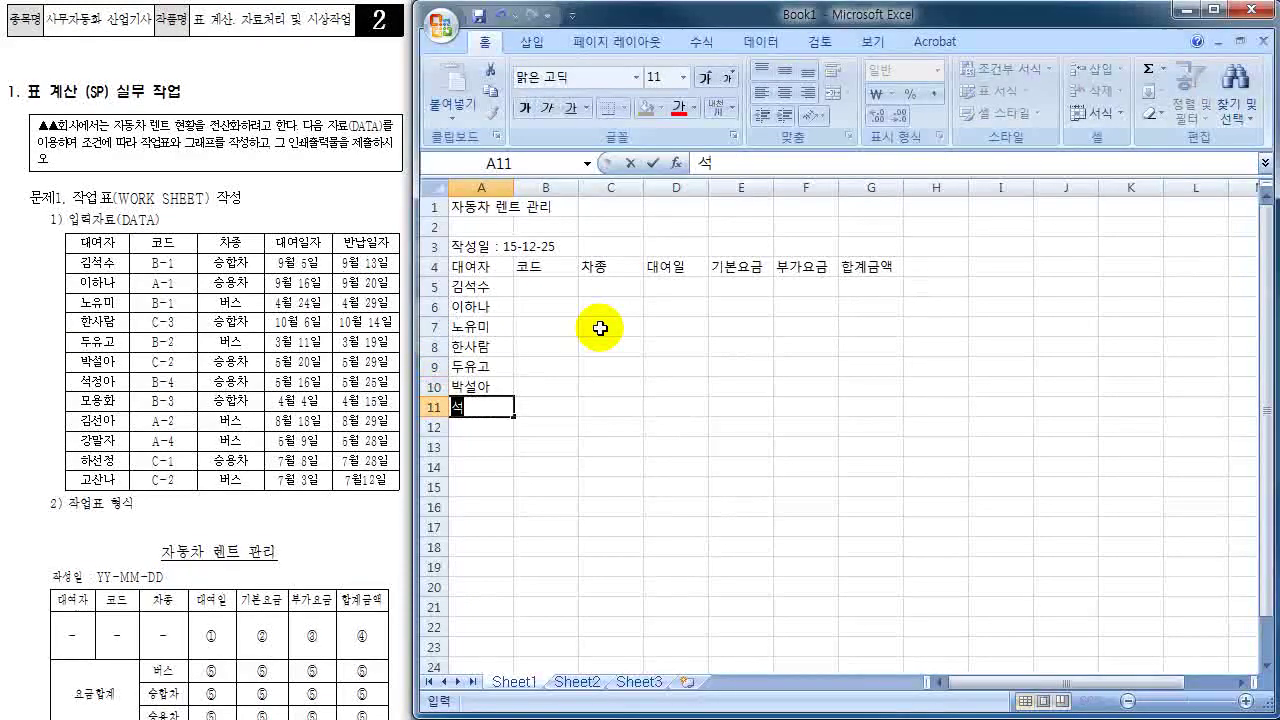
- Enter the remaining six renter names into A11:A16
{"action": "key", "text": "Return"}
{"action": "key", "text": "Return"}
{"action": "key", "text": "Return"}
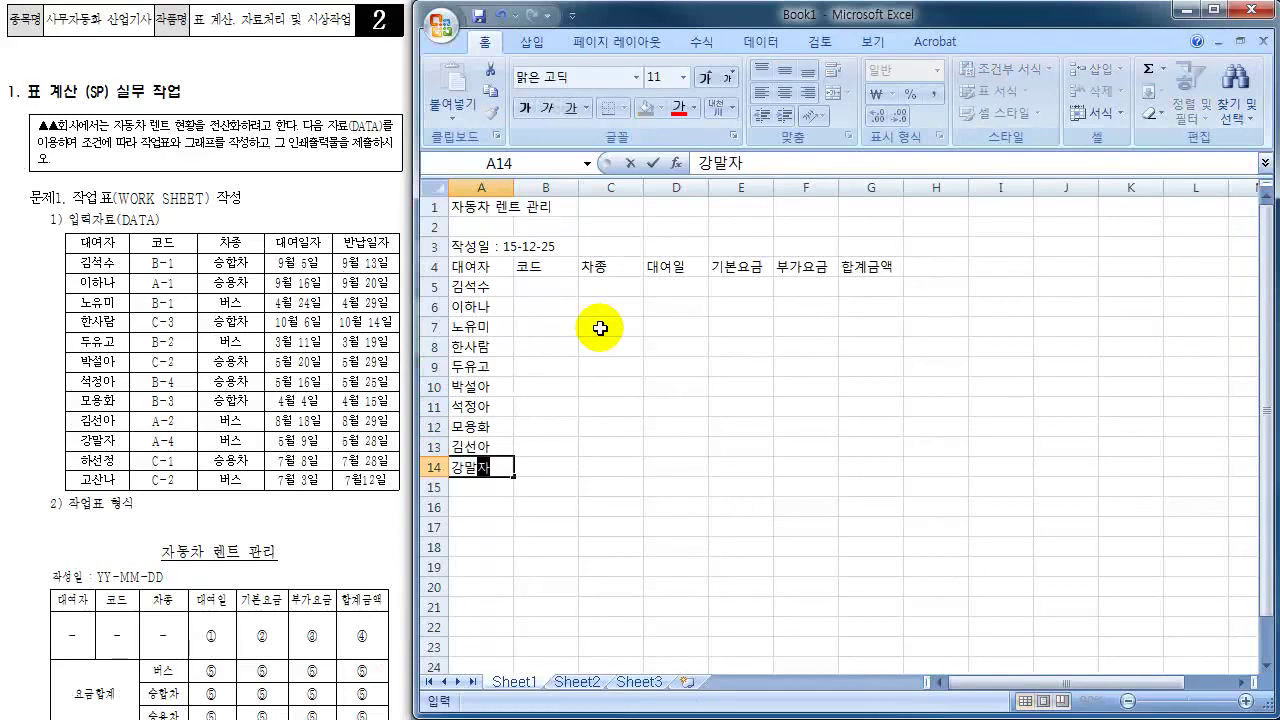
{"action": "key", "text": "Return"}
{"action": "key", "text": "Return"}
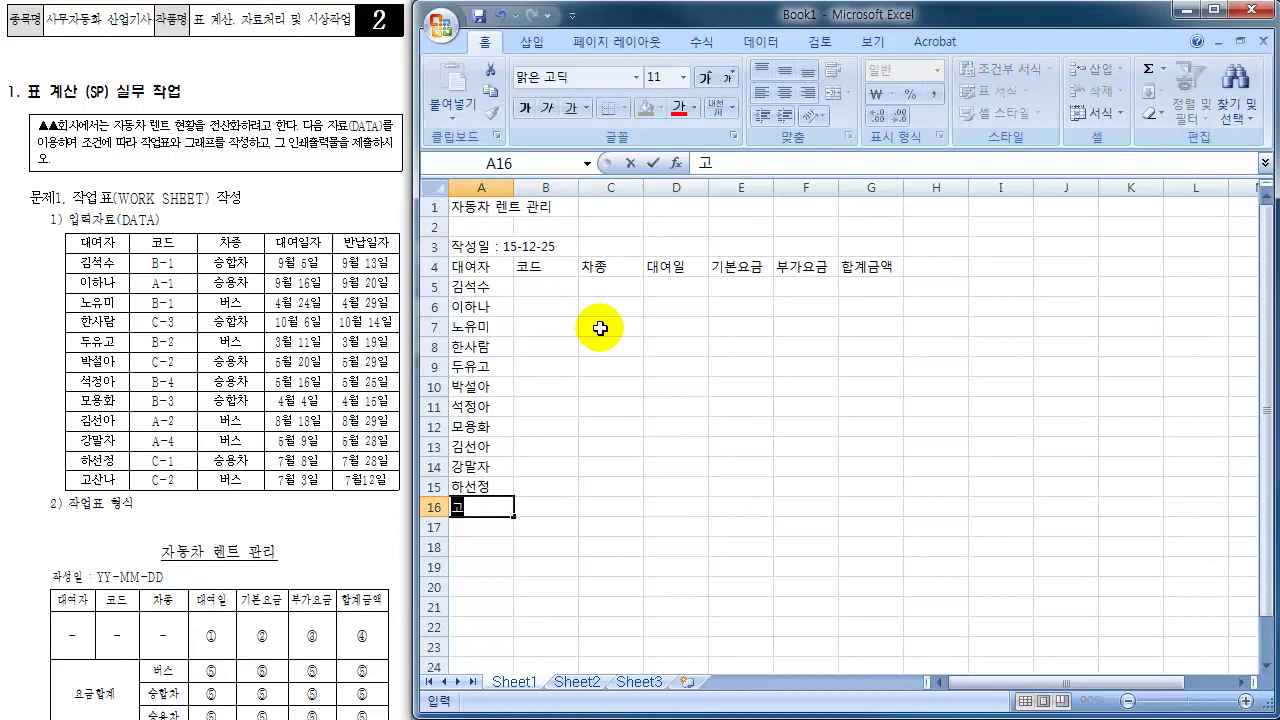
{"action": "key", "text": "Return"}
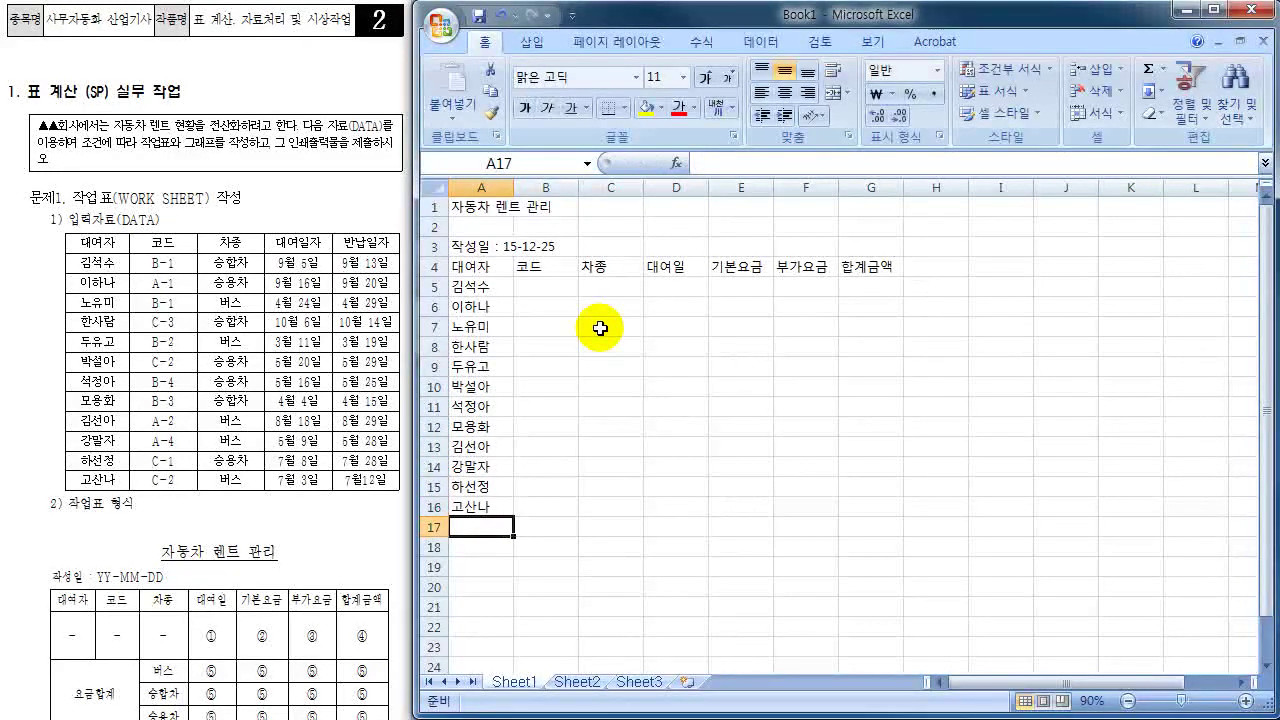
{"action": "key", "text": "Right"}
{"action": "key", "text": "Up"}
{"action": "key", "text": "Up"}
{"action": "key", "text": "Up"}
{"action": "key", "text": "Up"}
{"action": "key", "text": "Up"}
{"action": "key", "text": "Up"}
{"action": "key", "text": "Up"}
{"action": "key", "text": "Up"}
{"action": "key", "text": "Up"}
{"action": "key", "text": "Up"}
{"action": "key", "text": "Up"}
{"action": "key", "text": "Up"}
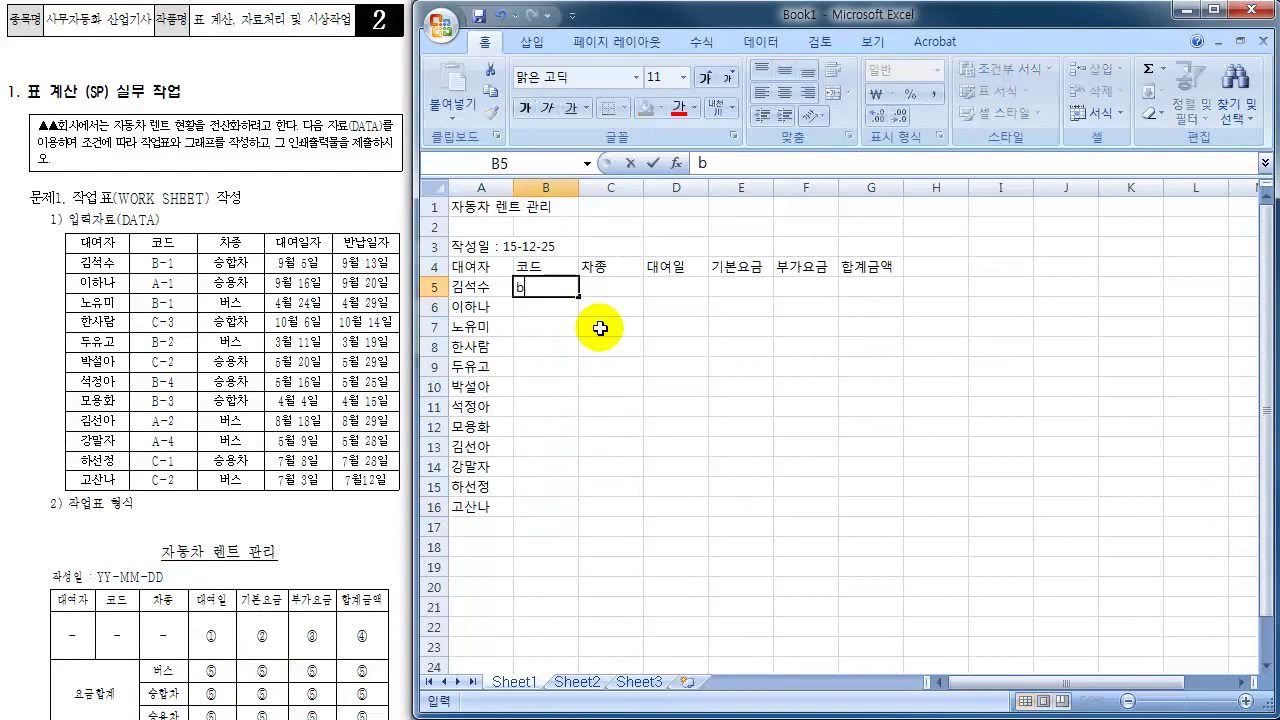
- Type the codes B-1, A-1, B-1 and C-3 in capitals across B5:E5
{"action": "type", "text": "B"}
{"action": "key", "text": "Caps_Lock"}
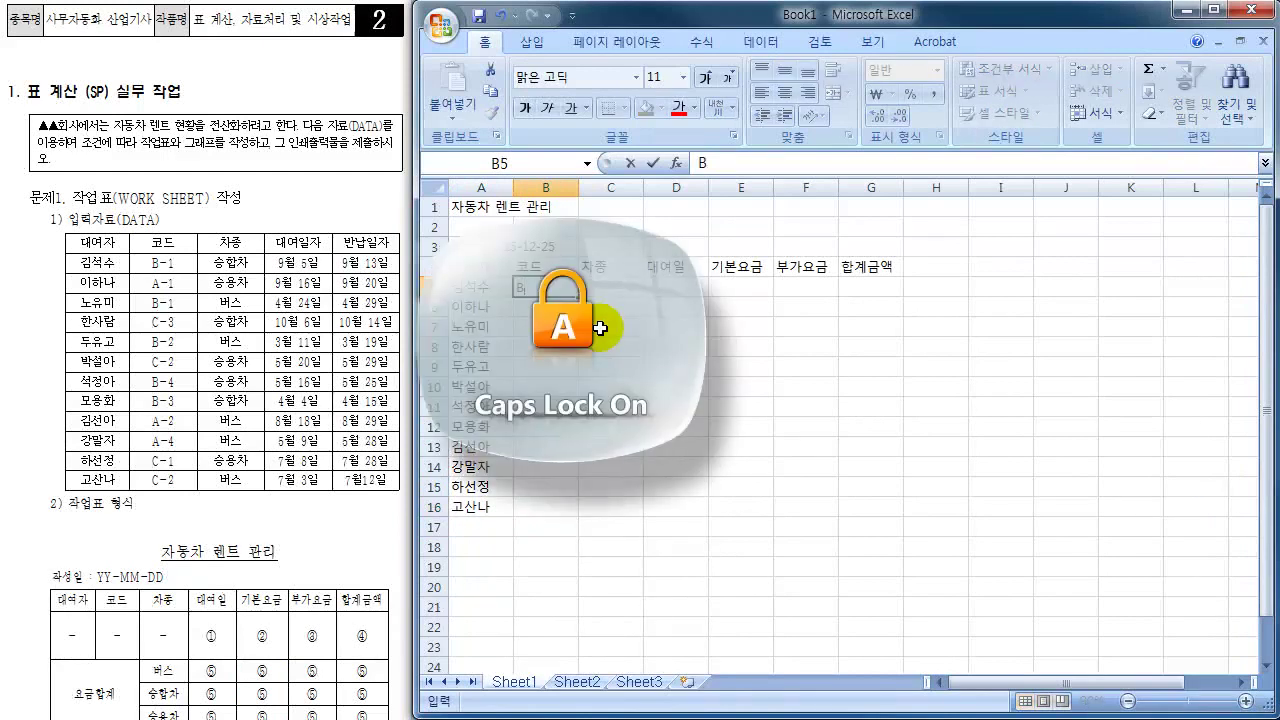
{"action": "type", "text": "-"}
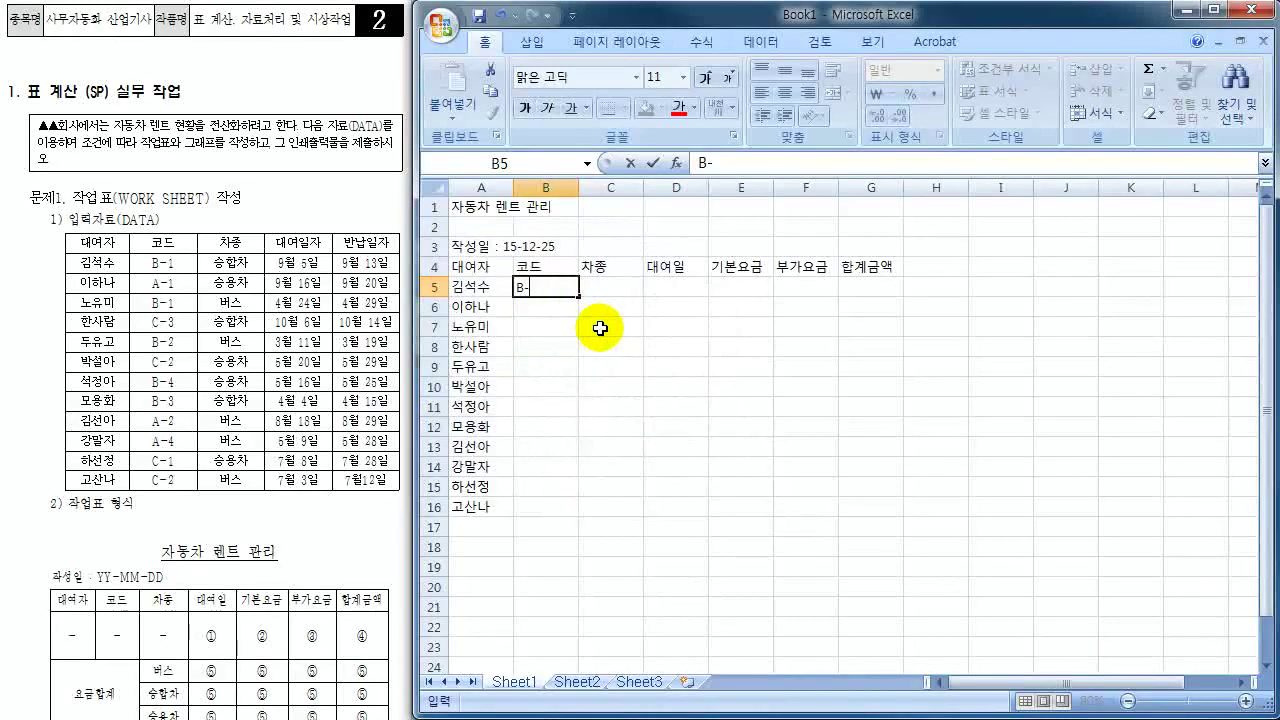
{"action": "type", "text": "1"}
{"action": "key", "text": "Tab"}
{"action": "type", "text": "A-1"}
{"action": "key", "text": "Tab"}
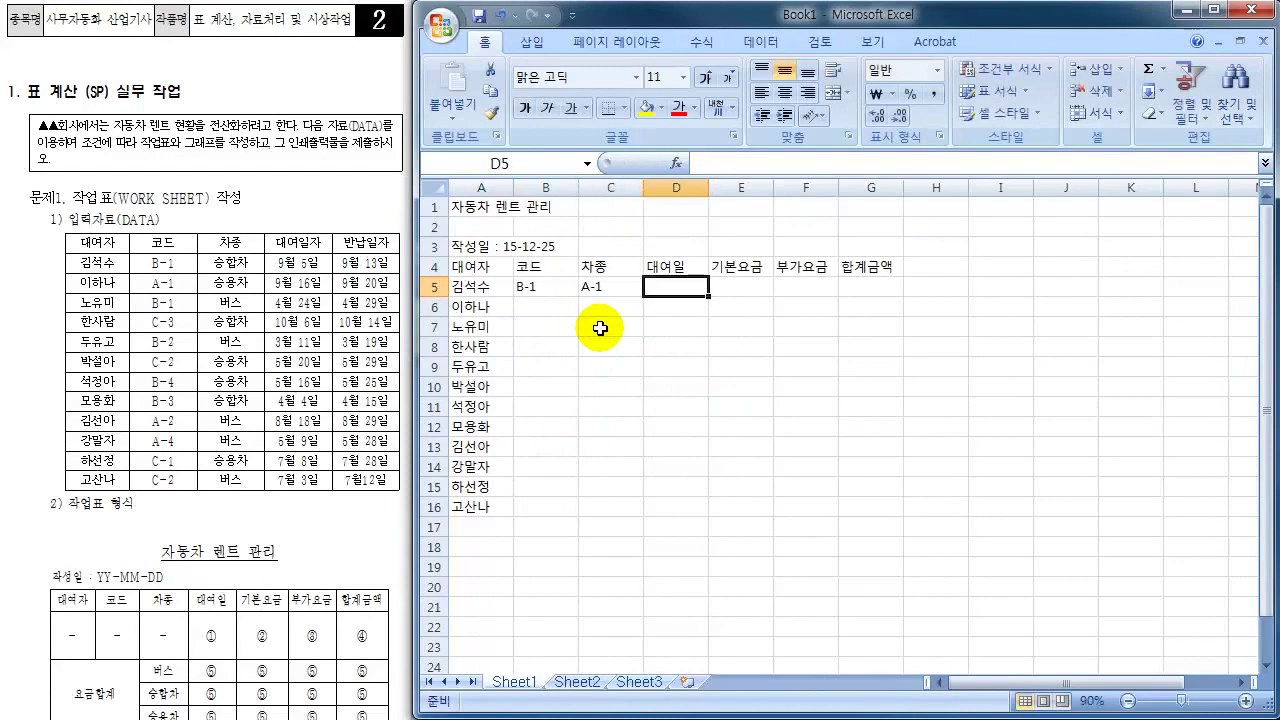
{"action": "type", "text": "B-1"}
{"action": "key", "text": "Tab"}
{"action": "type", "text": "C-3"}
{"action": "key", "text": "Return"}
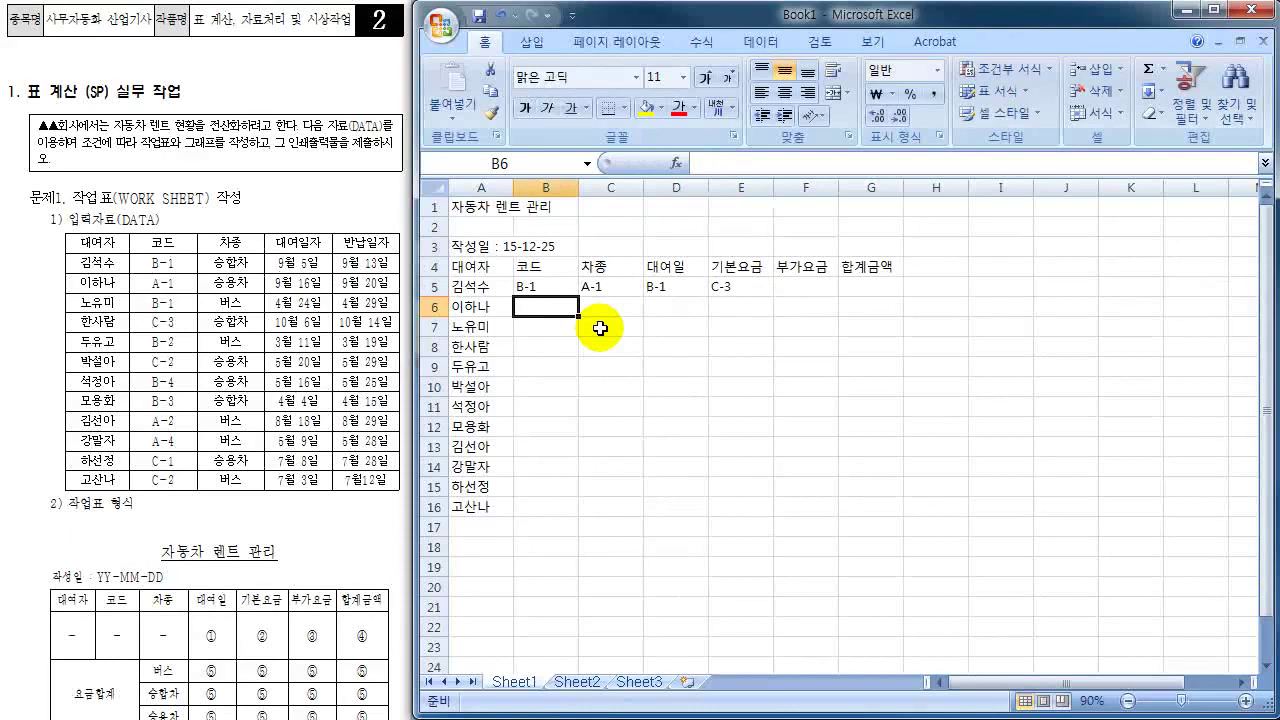
{"action": "key", "text": "Up"}
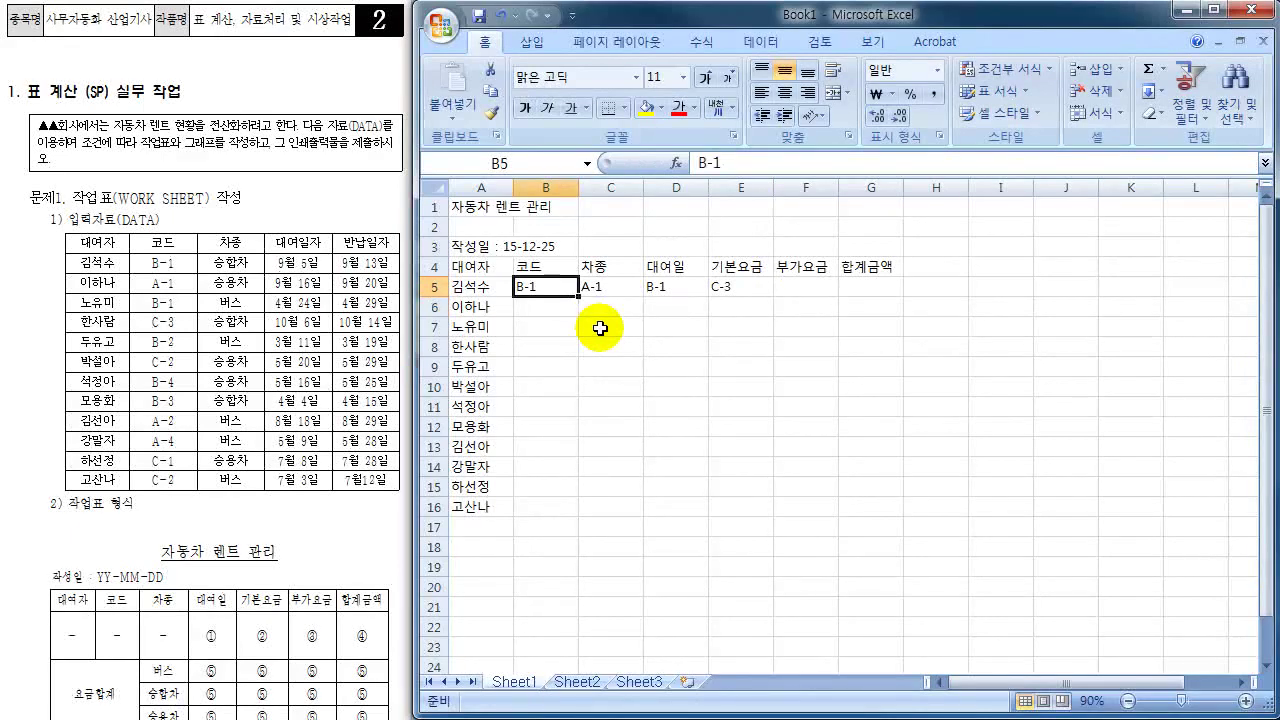
{"action": "key", "text": "Right"}
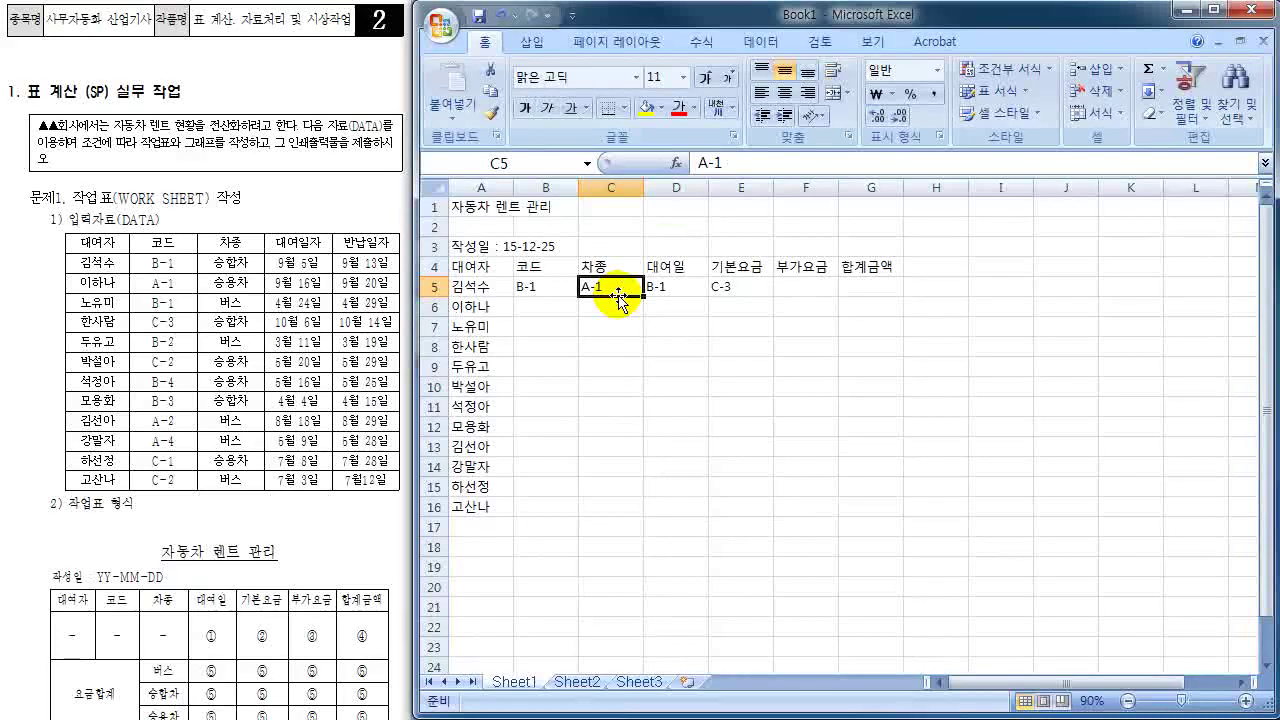
- Move the misplaced codes A-1, B-1 and C-3 from C5:E5 down into B6:B8
{"action": "left_click_drag", "start_coordinate": [619, 295], "coordinate": [545, 316]}
{"action": "left_click", "coordinate": [688, 281]}
{"action": "left_click_drag", "start_coordinate": [678, 298], "coordinate": [553, 336]}
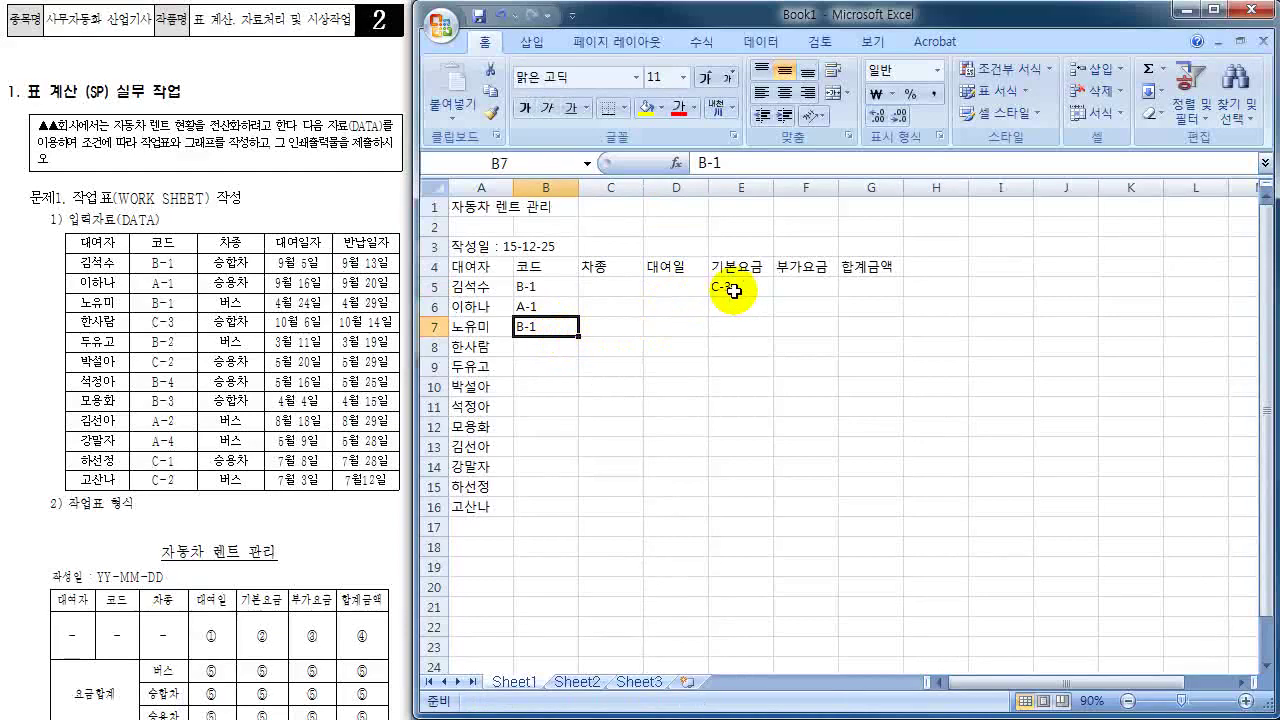
{"action": "left_click", "coordinate": [745, 284]}
{"action": "left_click_drag", "start_coordinate": [749, 294], "coordinate": [531, 363]}
- Enter the codes B-2, C-2, B-4, B-3 and A-2 into B9:B13
{"action": "left_click", "coordinate": [531, 366]}
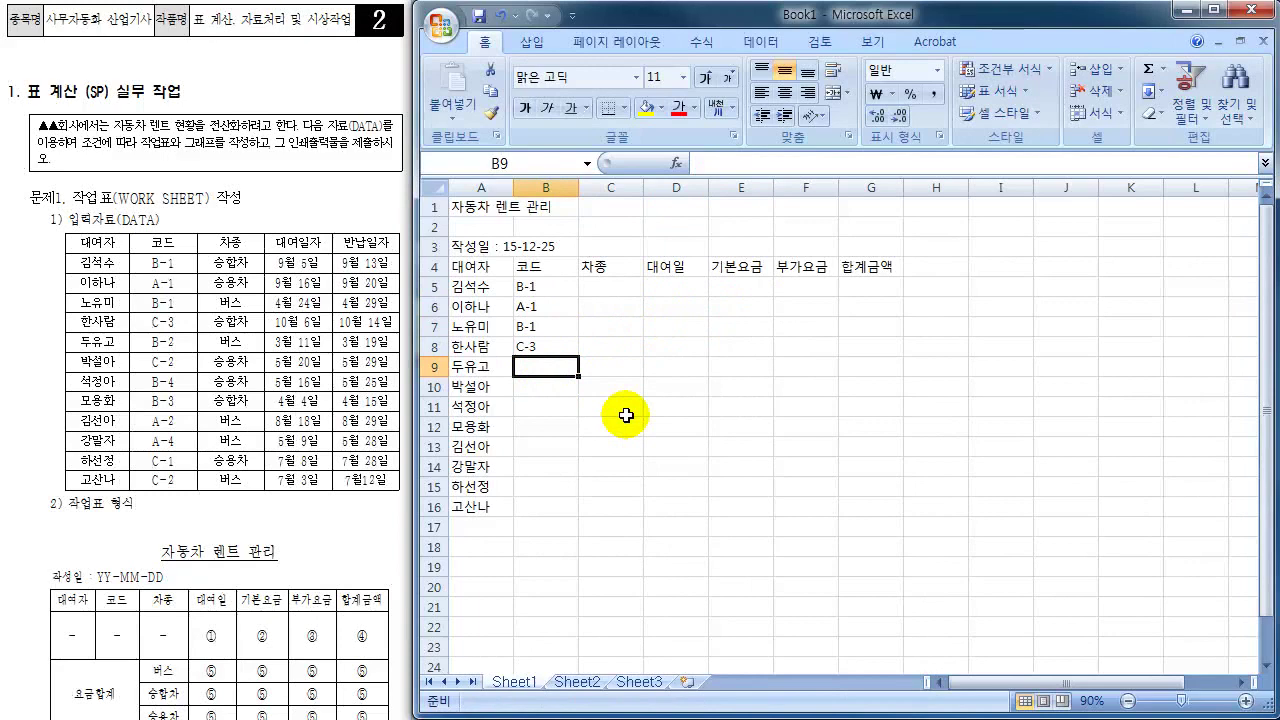
{"action": "type", "text": "B-2₩"}
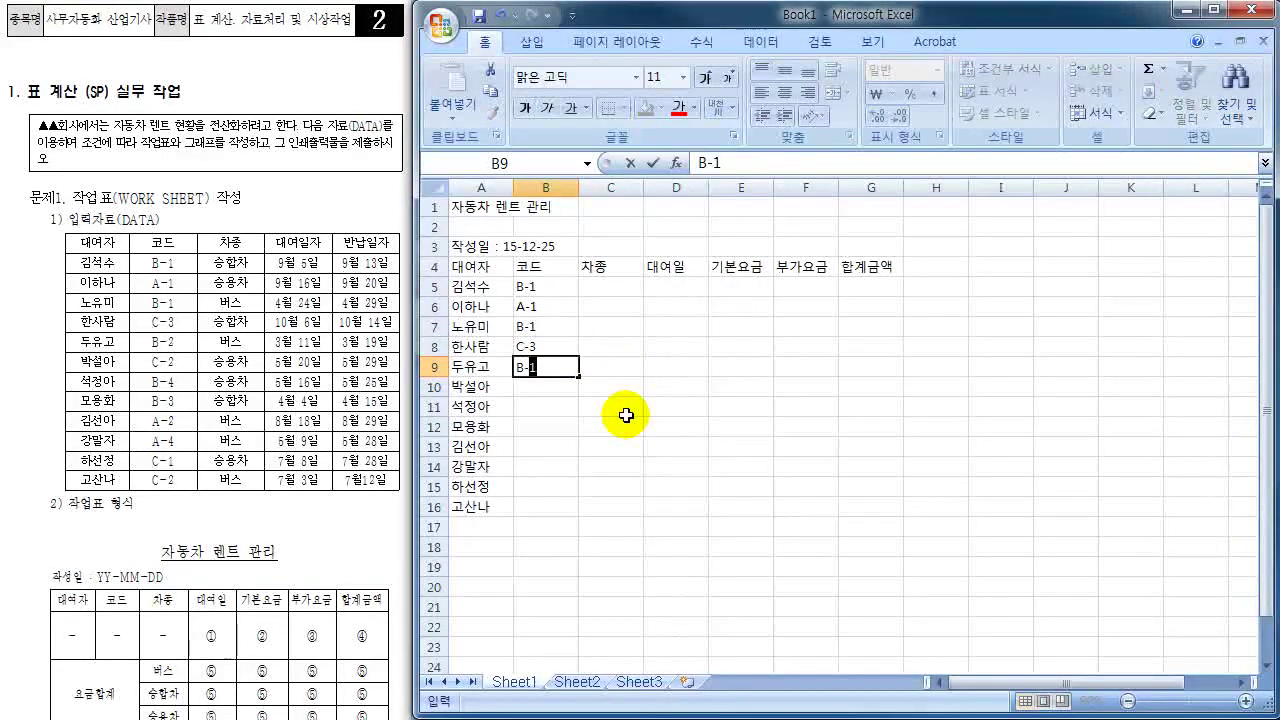
{"action": "key", "text": "Return"}
{"action": "type", "text": "C-2"}
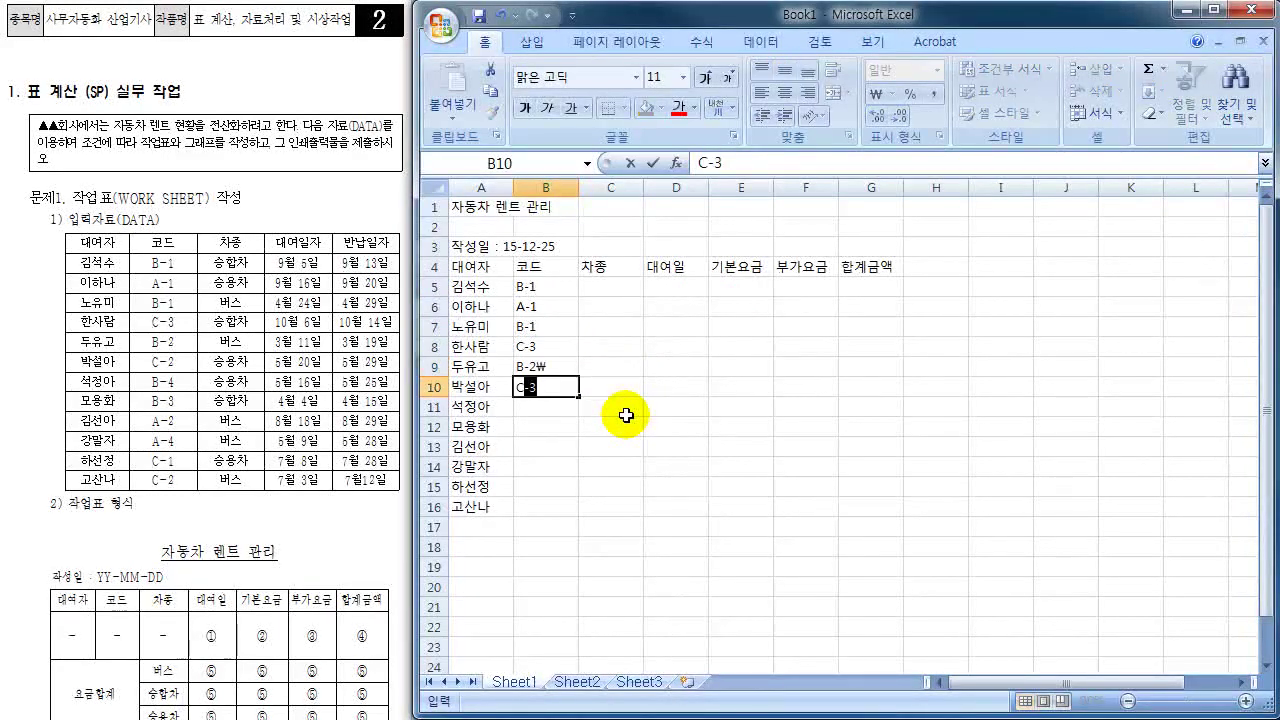
{"action": "key", "text": "Return"}
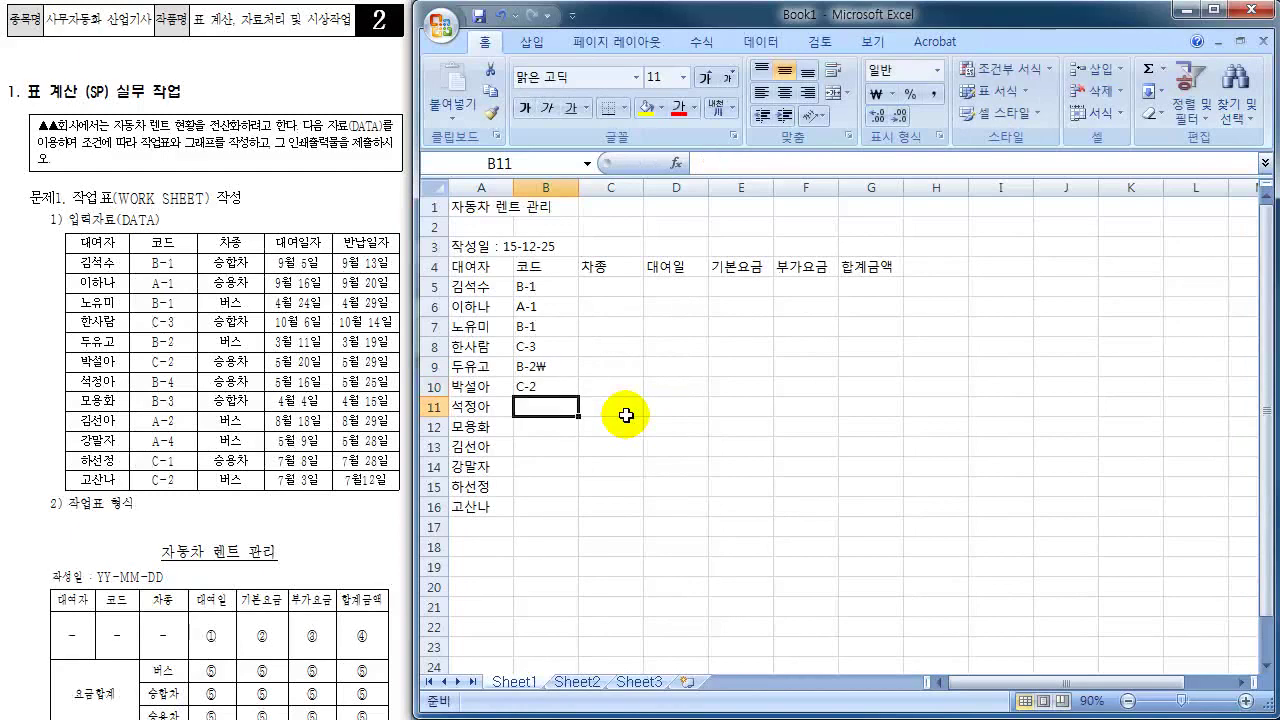
{"action": "type", "text": "B-4"}
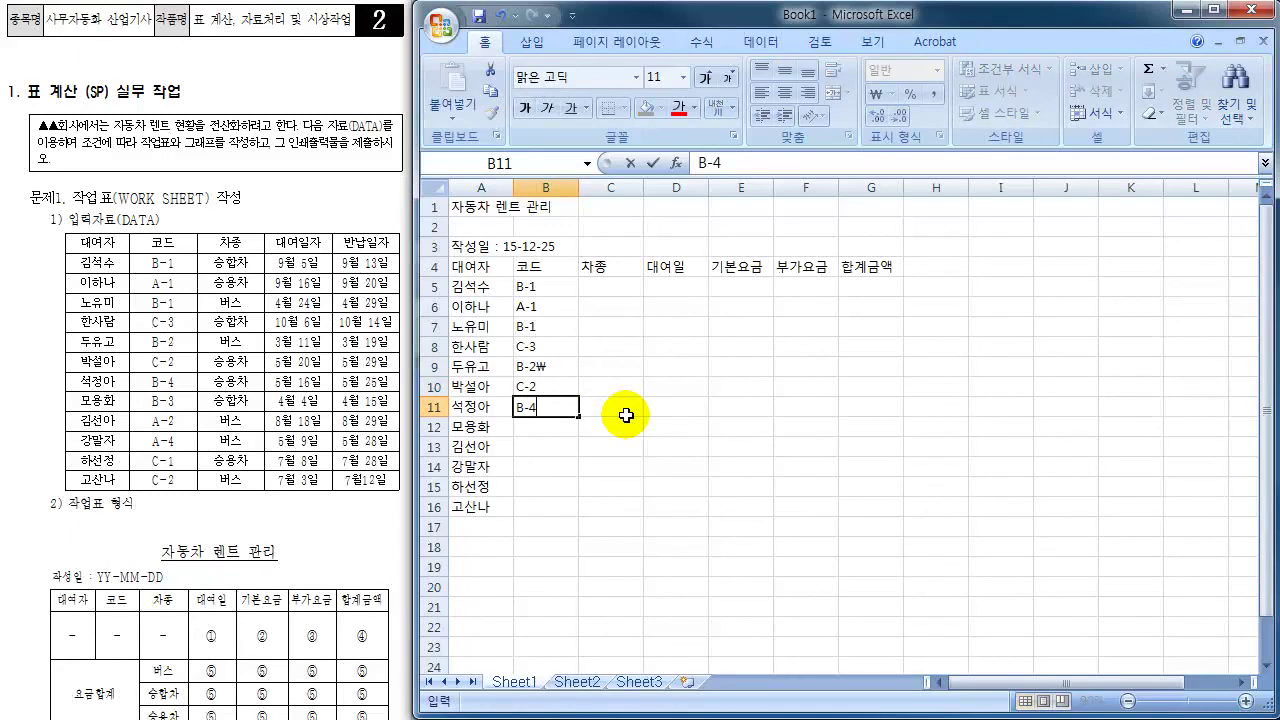
{"action": "key", "text": "Return"}
{"action": "type", "text": "B-3"}
{"action": "key", "text": "Return"}
{"action": "type", "text": "A-2"}
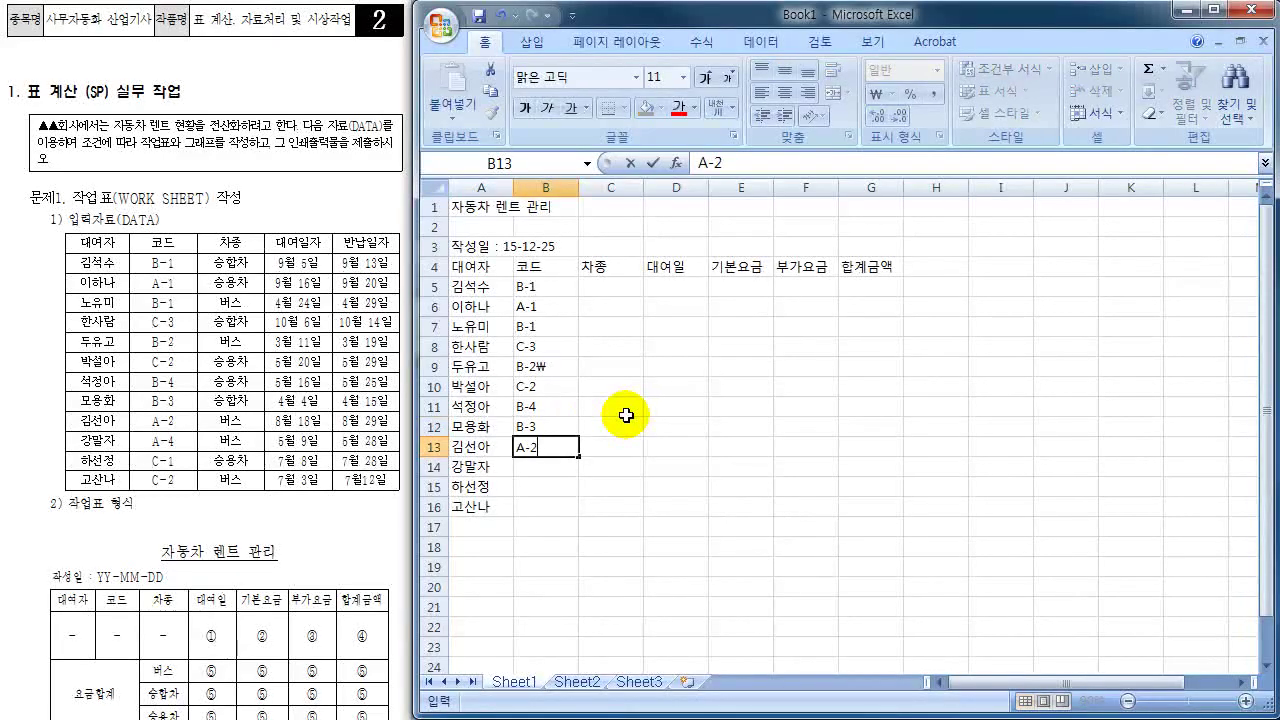
{"action": "key", "text": "Return"}
- Enter the codes A-4, C-1 and C-2 into B14:B16
{"action": "type", "text": "A-4"}
{"action": "key", "text": "Return"}
{"action": "type", "text": "C-1"}
{"action": "key", "text": "Return"}
{"action": "type", "text": "C-2"}
{"action": "key", "text": "Return"}
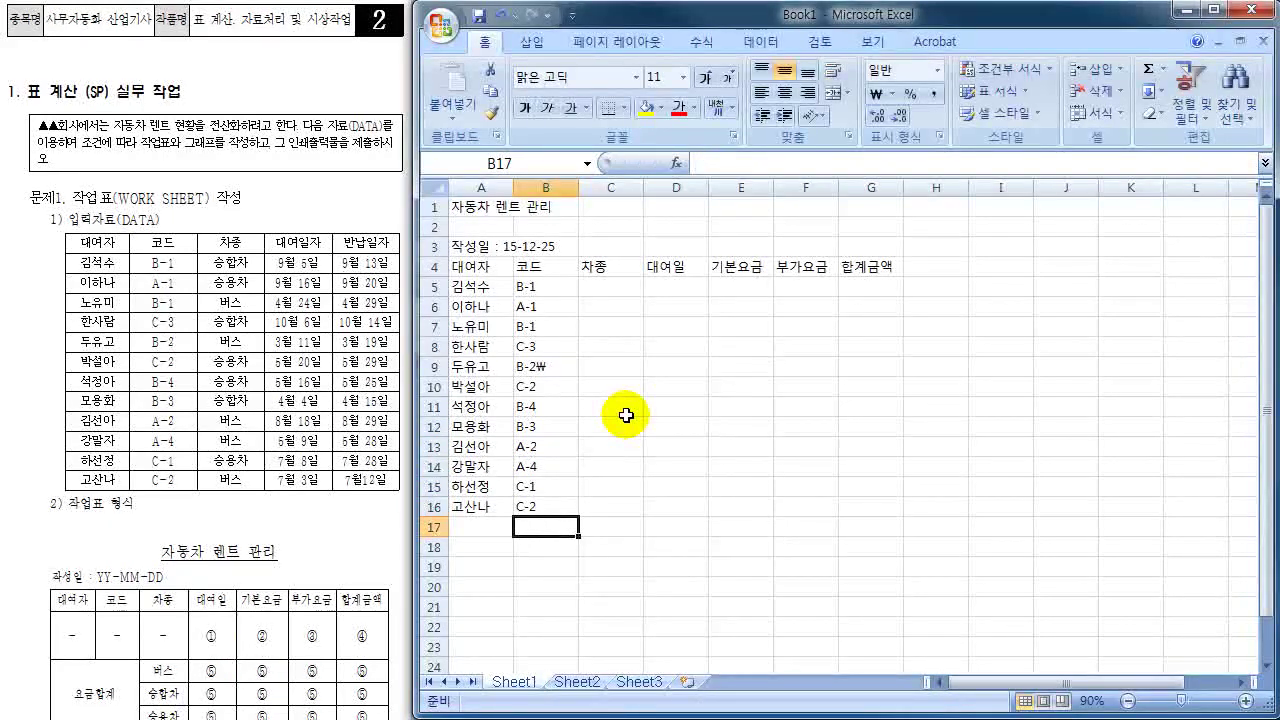
{"action": "key", "text": "Right"}
{"action": "key", "text": "Up"}
{"action": "key", "text": "Up"}
{"action": "key", "text": "Up"}
{"action": "key", "text": "Up"}
{"action": "key", "text": "Up"}
{"action": "key", "text": "Up"}
{"action": "key", "text": "Up"}
{"action": "key", "text": "Up"}
{"action": "key", "text": "Up"}
{"action": "key", "text": "Up"}
{"action": "key", "text": "Up"}
{"action": "key", "text": "Up"}
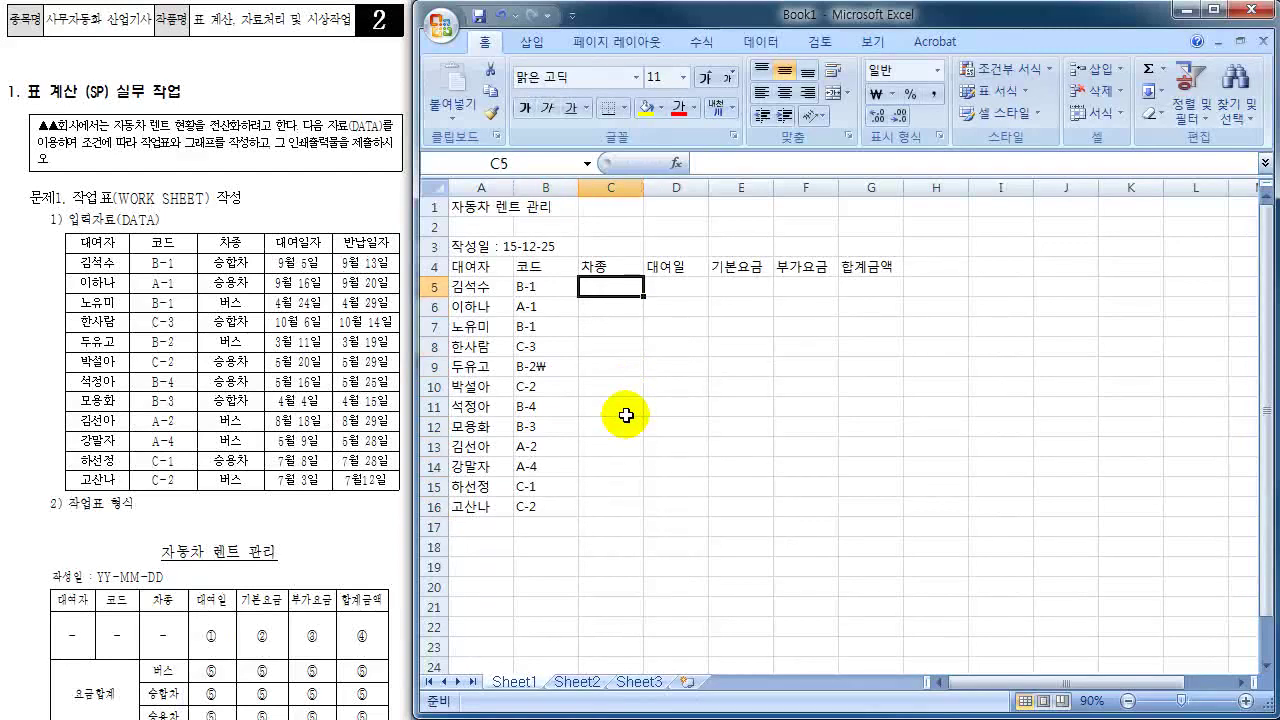
- Switch to Korean input and enter 승합차, 승용차 and 버스 in C5:C7
{"action": "type", "text": "TM"}
{"action": "key", "text": "BackSpace"}
{"action": "key", "text": "BackSpace"}
{"action": "key", "text": "Hangul"}
{"action": "type", "text": "승합차"}
{"action": "key", "text": "Return"}
{"action": "type", "text": "스"}
{"action": "type", "text": "용차"}
{"action": "key", "text": "Return"}
{"action": "type", "text": "버스"}
{"action": "key", "text": "Return"}
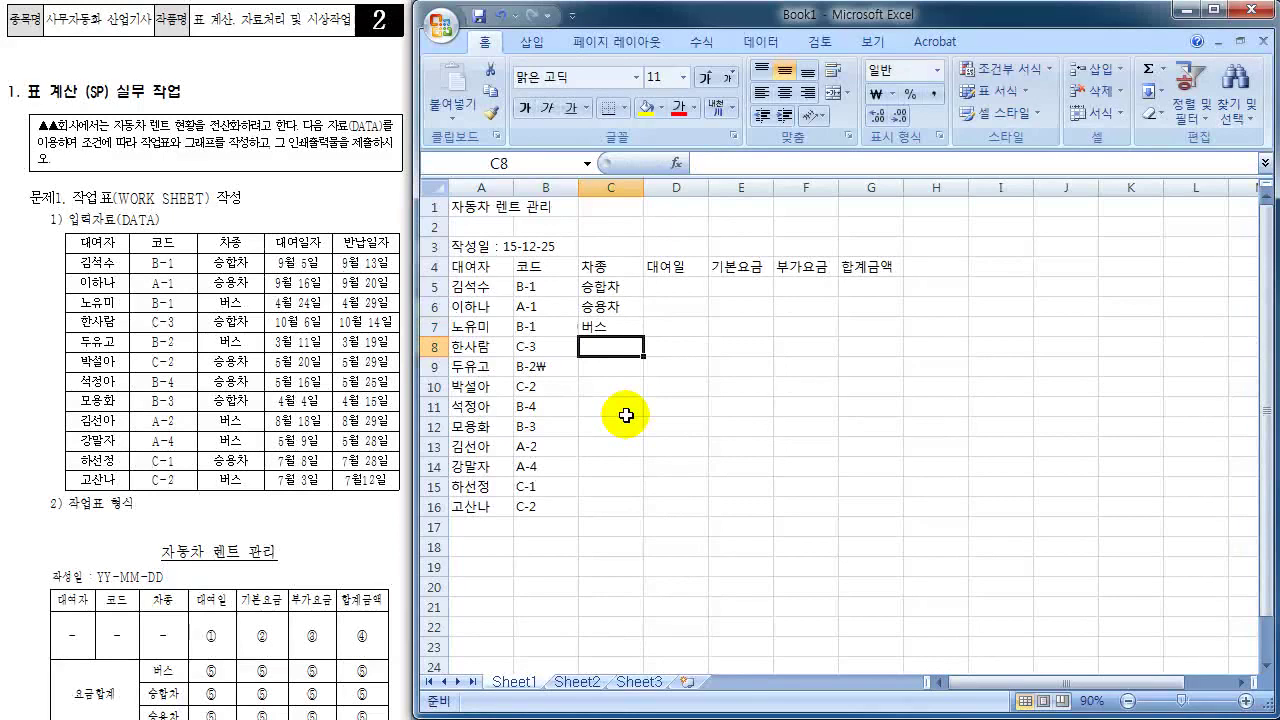
- Fill C8:C12 with 승합차, 버스, 승용차, 승용차 and 승합차 using AutoComplete
{"action": "type", "text": "승합차"}
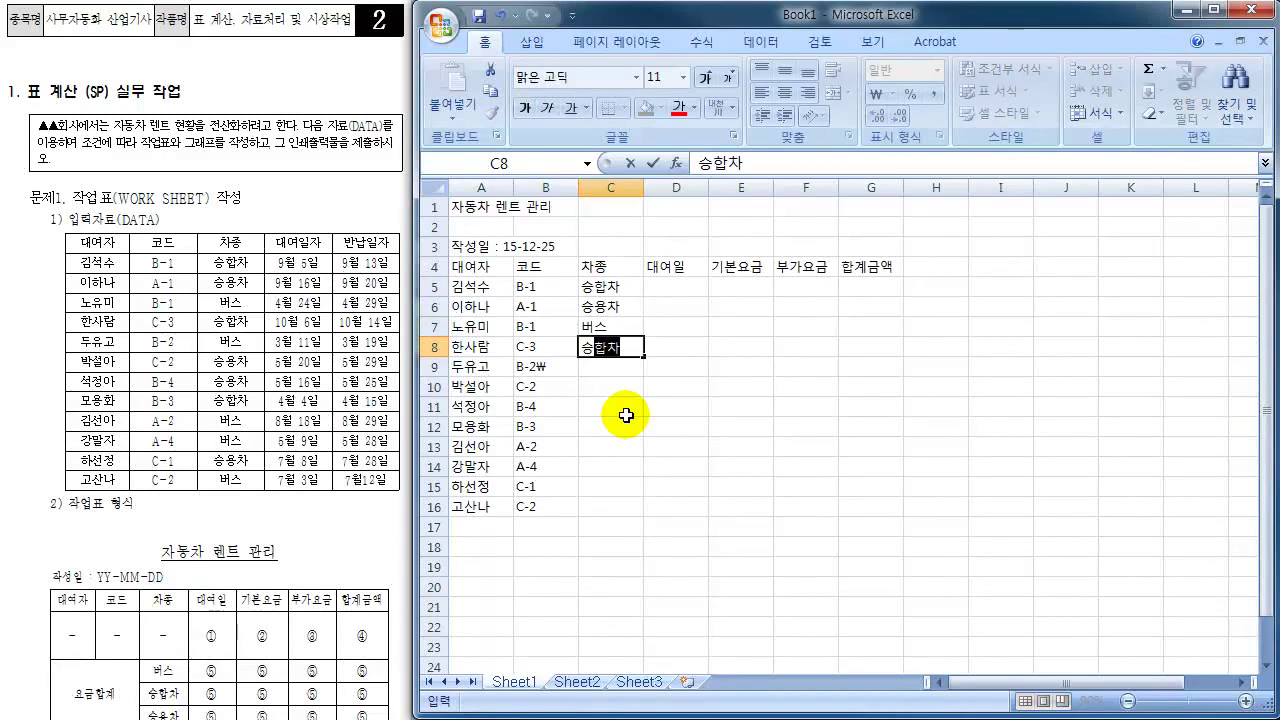
{"action": "key", "text": "Return"}
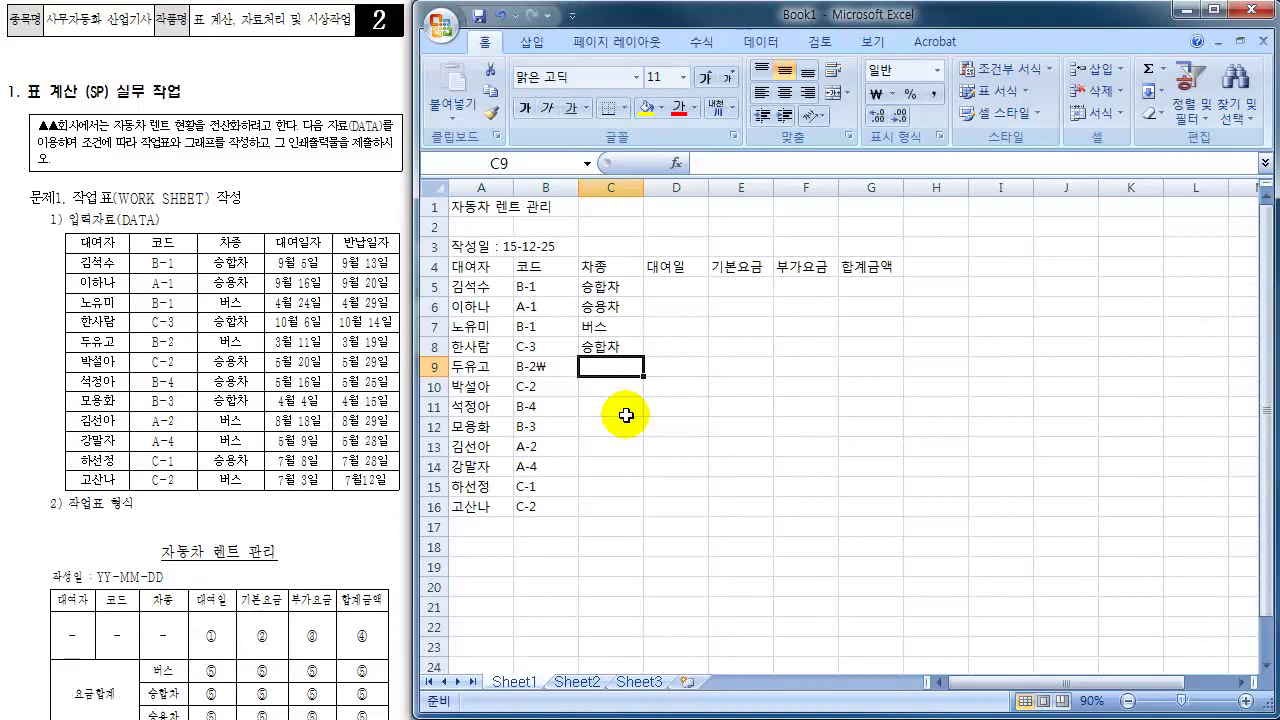
{"action": "type", "text": "버스"}
{"action": "key", "text": "Return"}
{"action": "type", "text": "승용차"}
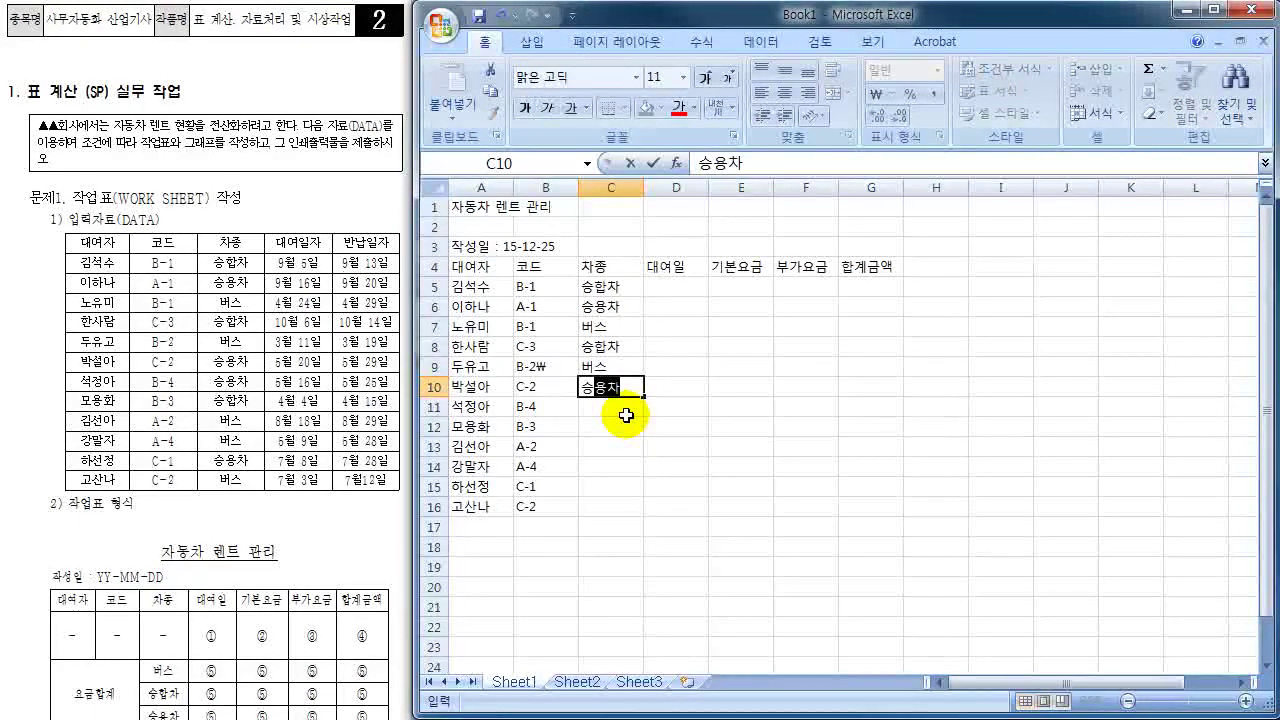
{"action": "key", "text": "Return"}
{"action": "type", "text": "승용차"}
{"action": "key", "text": "Return"}
{"action": "type", "text": "승합"}
{"action": "key", "text": "Return"}
- Fill C13:C16 with 버스, 버스, 승용차 and 버스
{"action": "type", "text": "버"}
{"action": "key", "text": "Return"}
{"action": "type", "text": "버"}
{"action": "key", "text": "Return"}
{"action": "type", "text": "승용"}
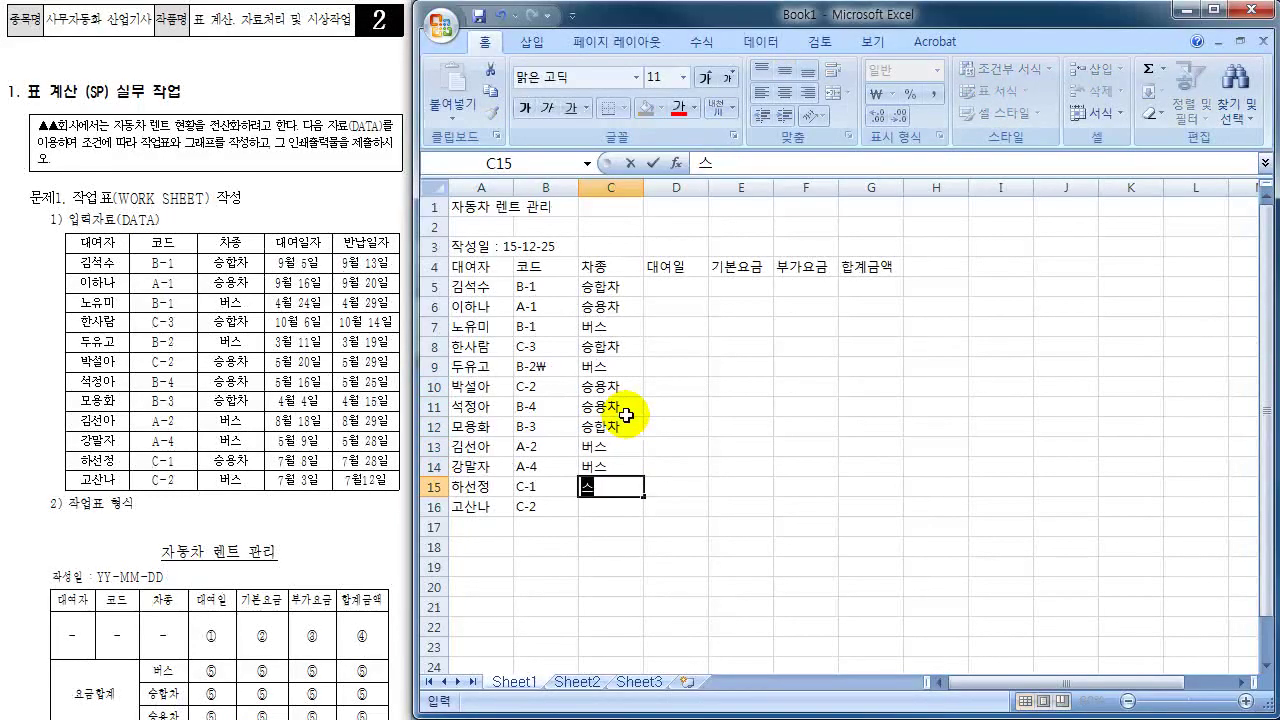
{"action": "key", "text": "Return"}
{"action": "type", "text": "ㅂㅓ"}
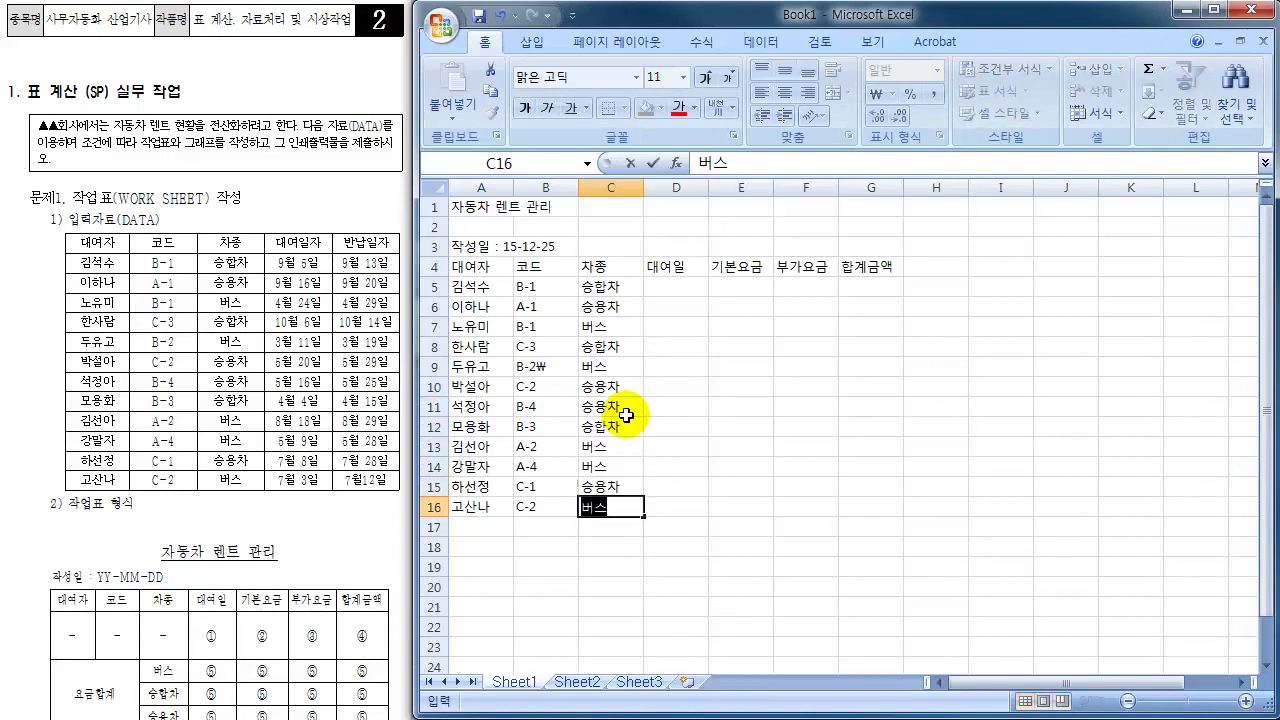
{"action": "key", "text": "Return"}
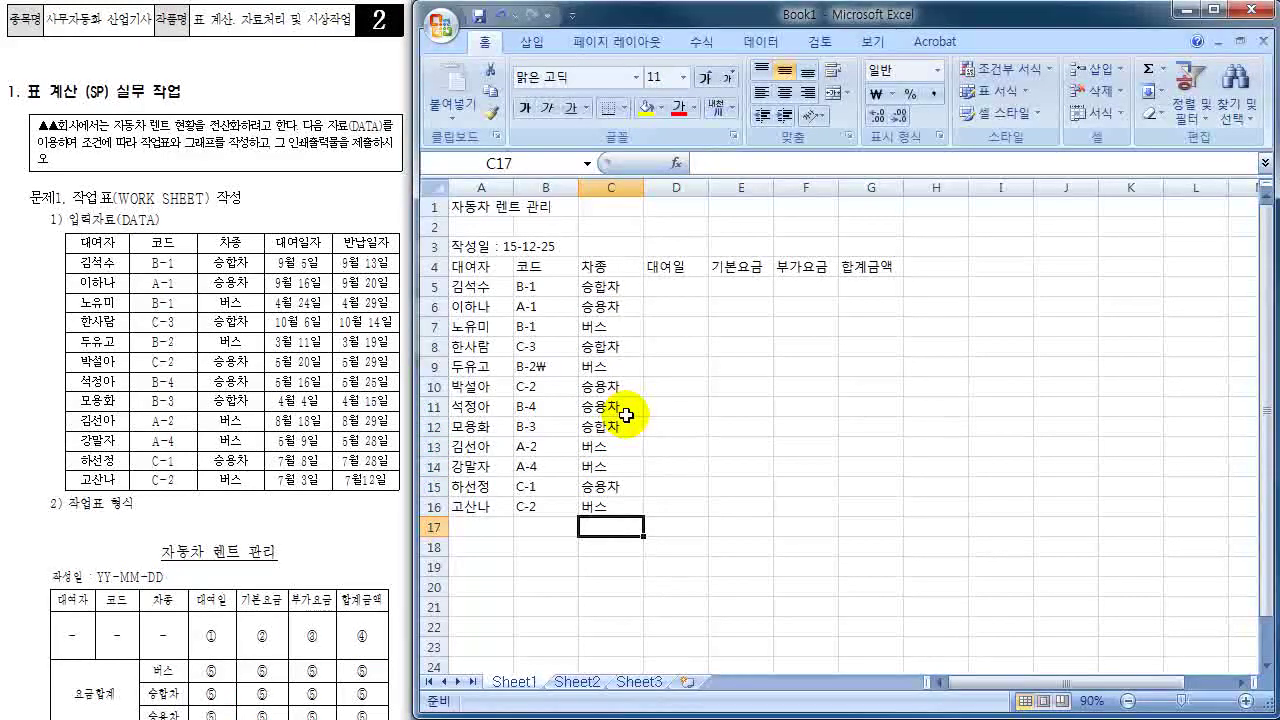
{"action": "key", "text": "Right"}
{"action": "key", "text": "Up"}
{"action": "key", "text": "Up"}
{"action": "key", "text": "Up"}
{"action": "key", "text": "Up"}
{"action": "key", "text": "Up"}
{"action": "key", "text": "Up"}
{"action": "key", "text": "Up"}
{"action": "key", "text": "Up"}
{"action": "key", "text": "Up"}
{"action": "key", "text": "Up"}
{"action": "key", "text": "Up"}
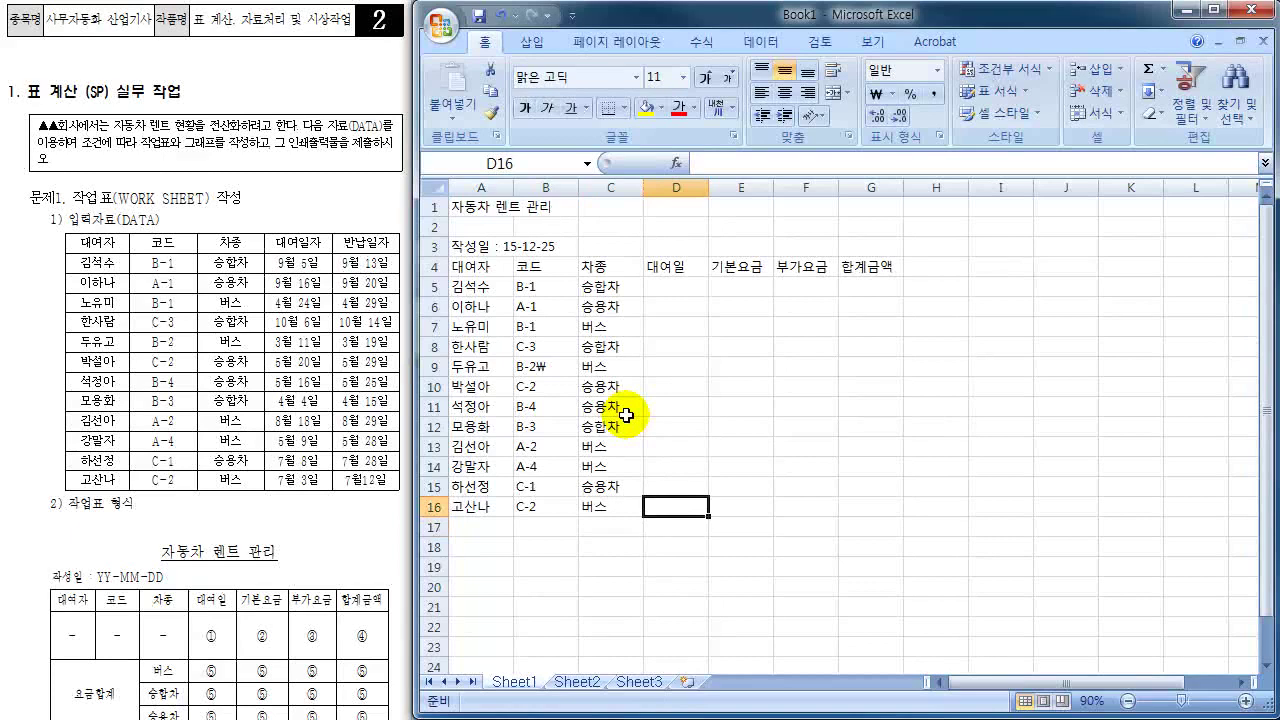
- Enter the rental dates 09월 05일, 09월 16일, 04월 24일 and 10월 06일 into D5:D8
{"action": "key", "text": "Up"}
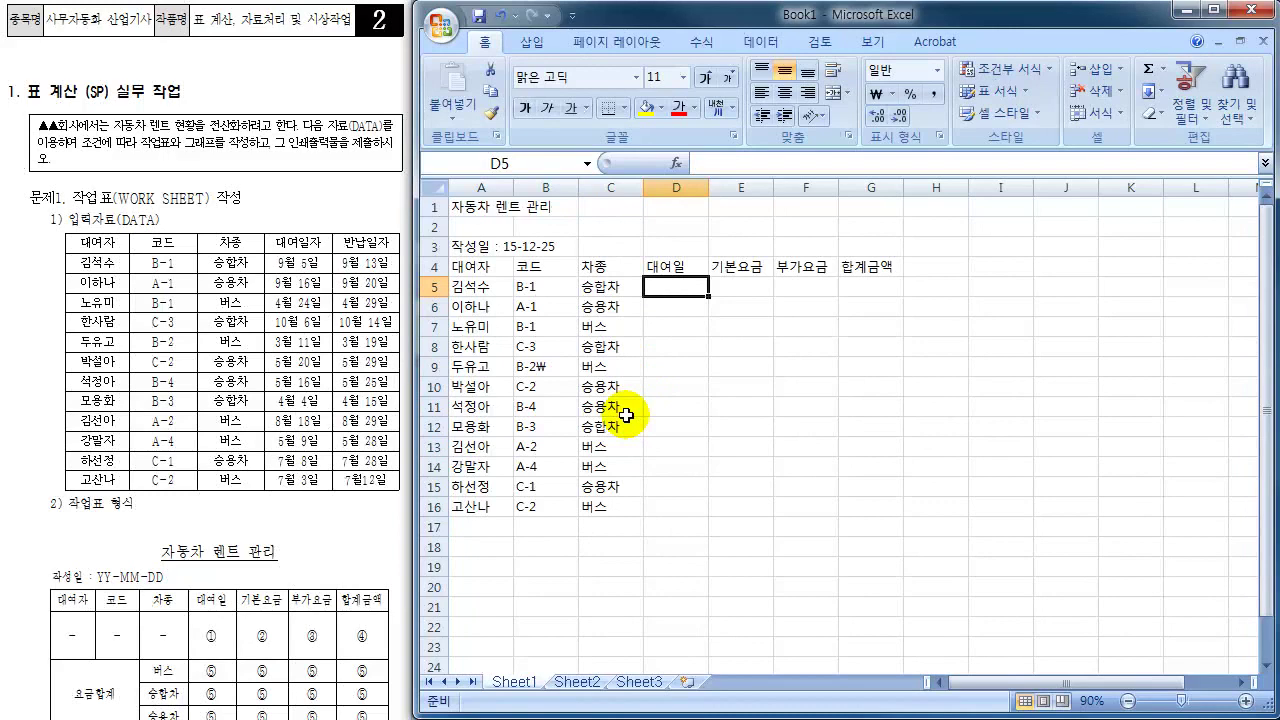
{"action": "type", "text": "9"}
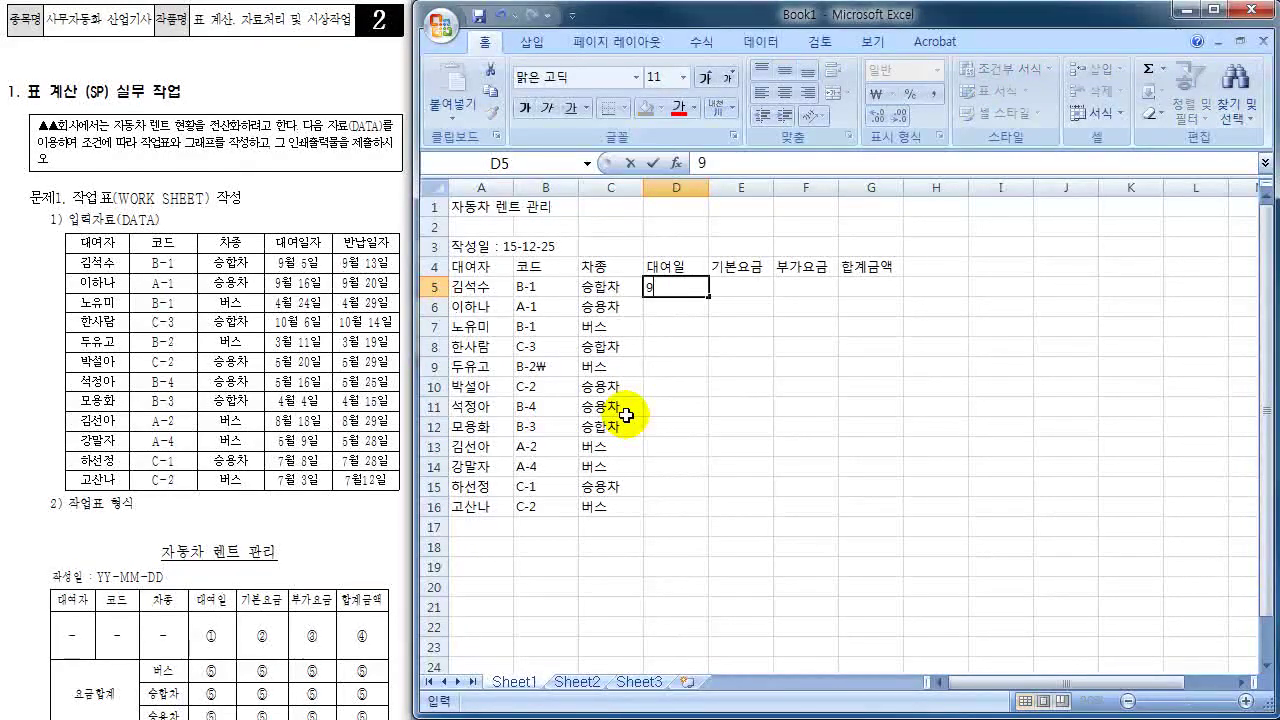
{"action": "type", "text": "월5일"}
{"action": "key", "text": "Escape"}
{"action": "type", "text": "9-5"}
{"action": "key", "text": "BackSpace"}
{"action": "key", "text": "BackSpace"}
{"action": "type", "text": "/5"}
{"action": "key", "text": "Return"}
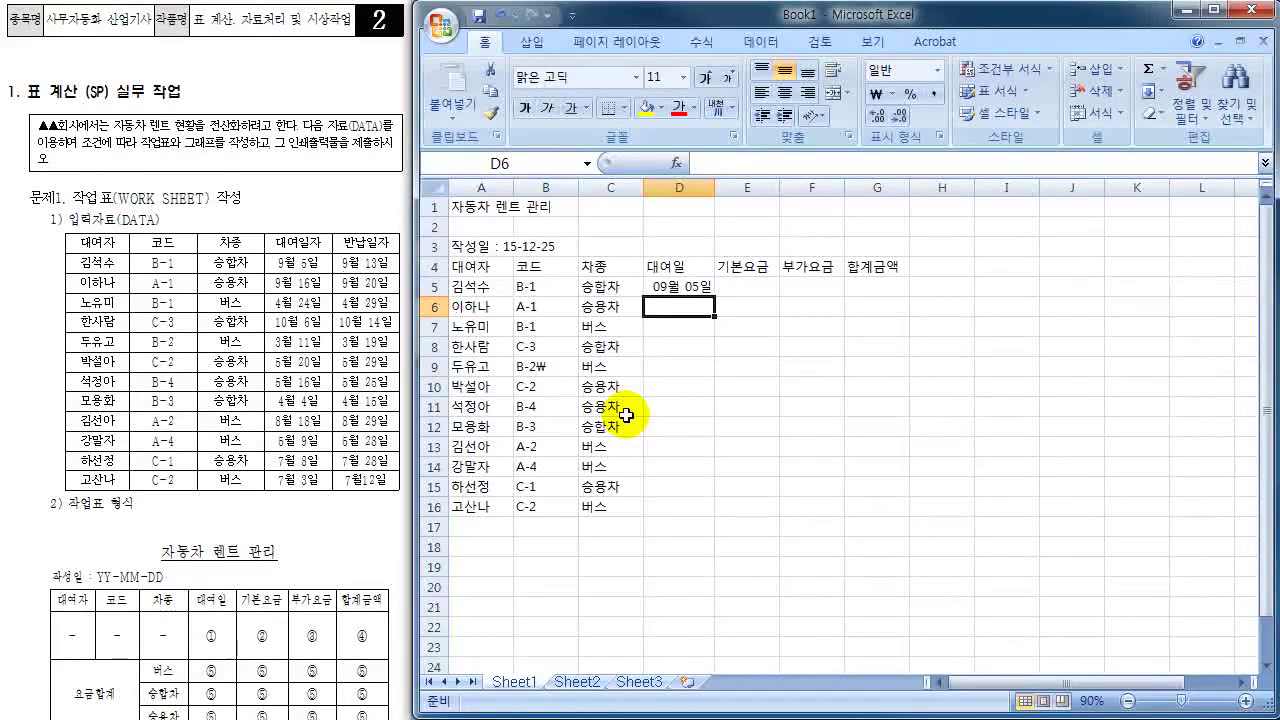
{"action": "type", "text": "9-"}
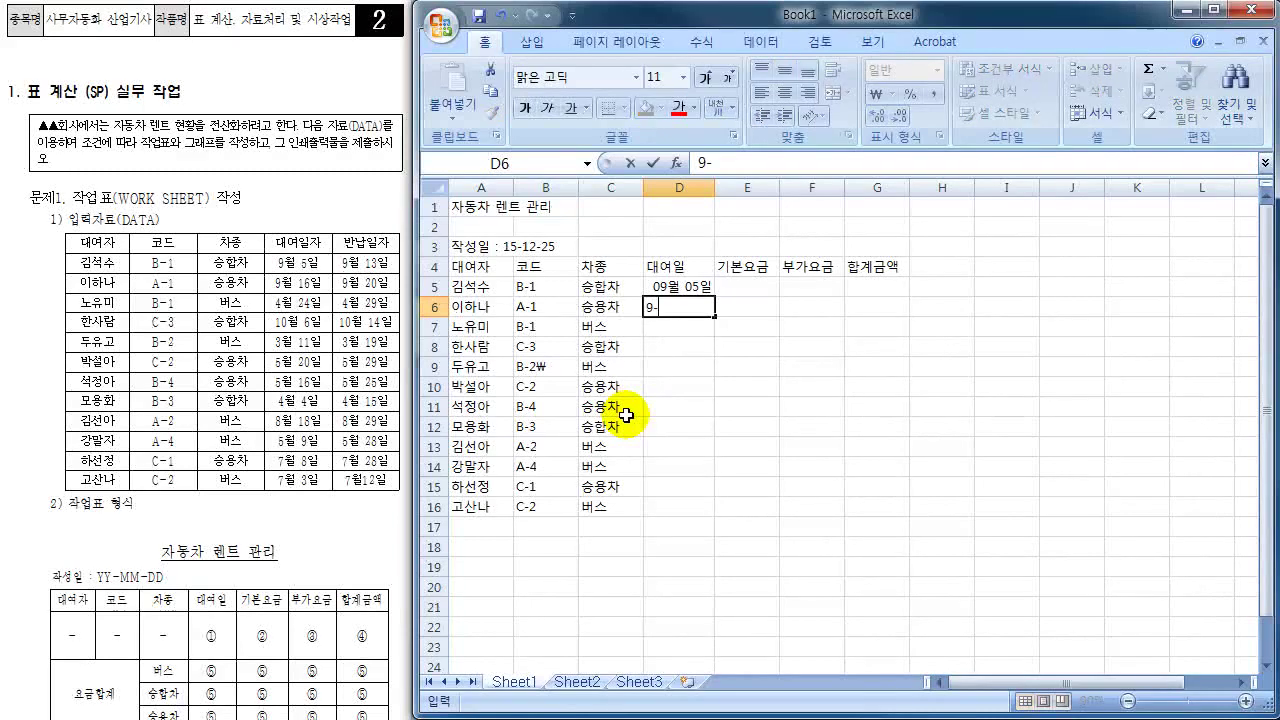
{"action": "type", "text": "16"}
{"action": "key", "text": "Return"}
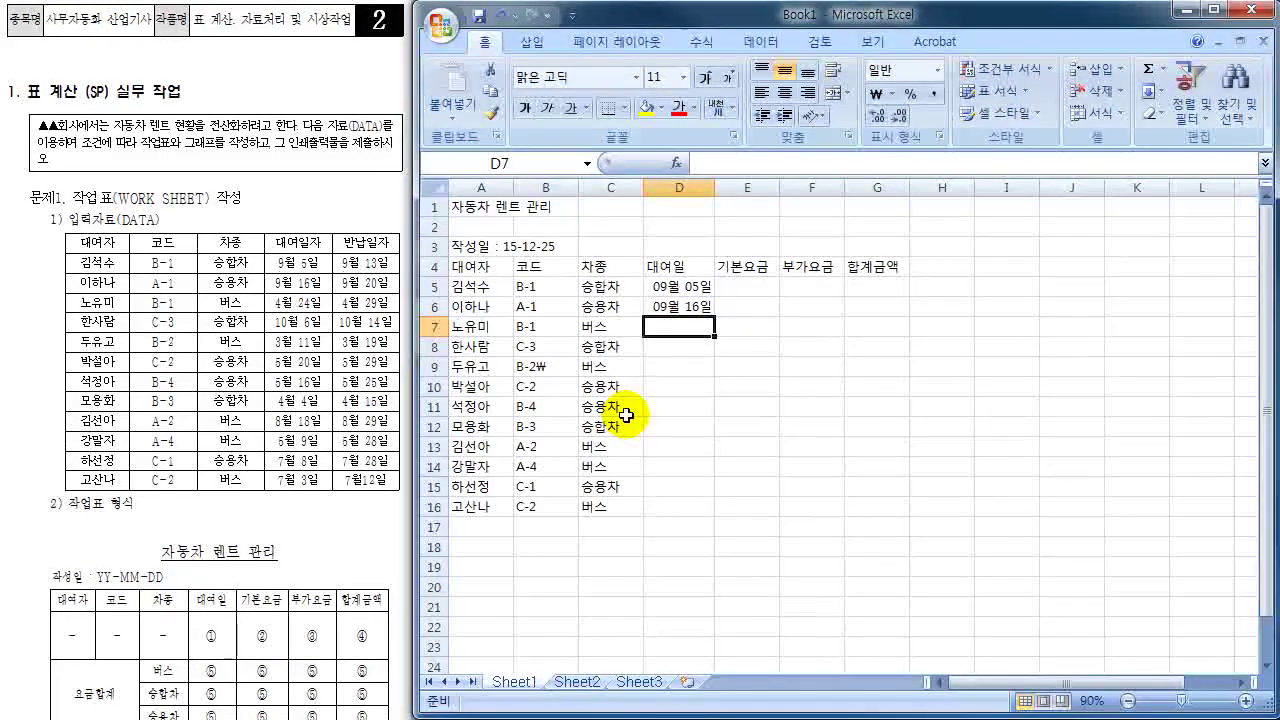
{"action": "type", "text": "4-24"}
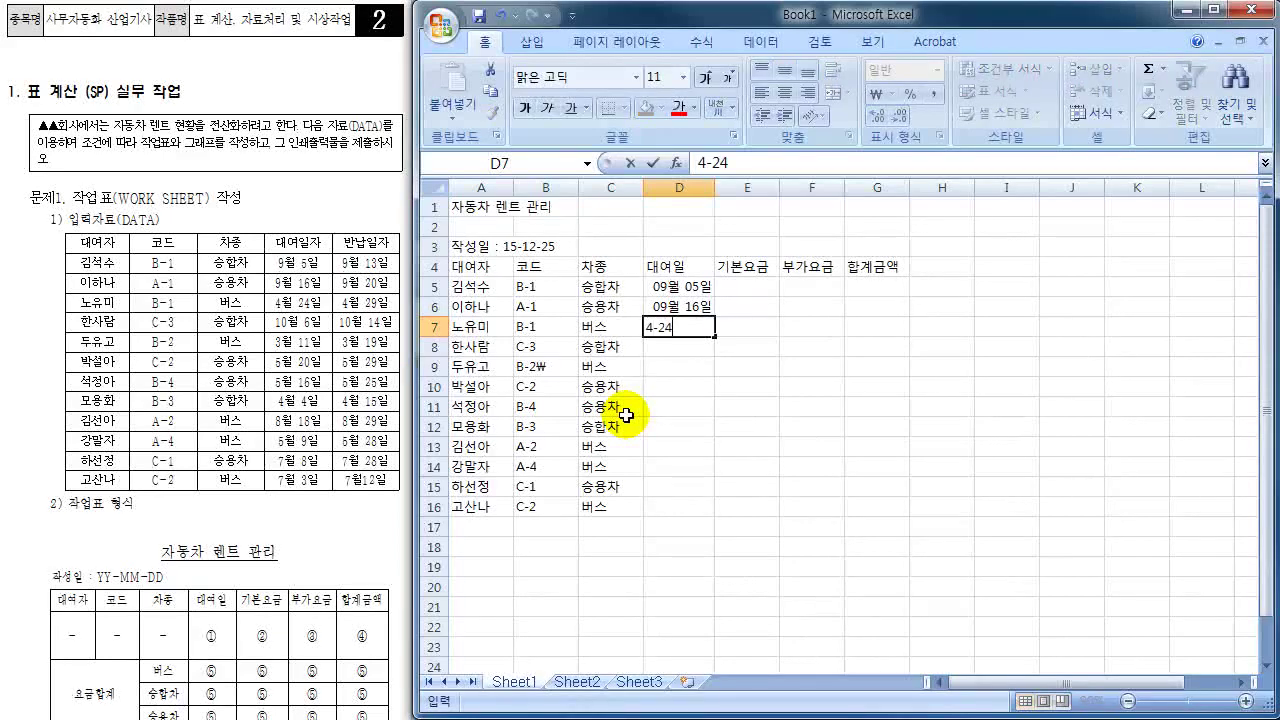
{"action": "key", "text": "Return"}
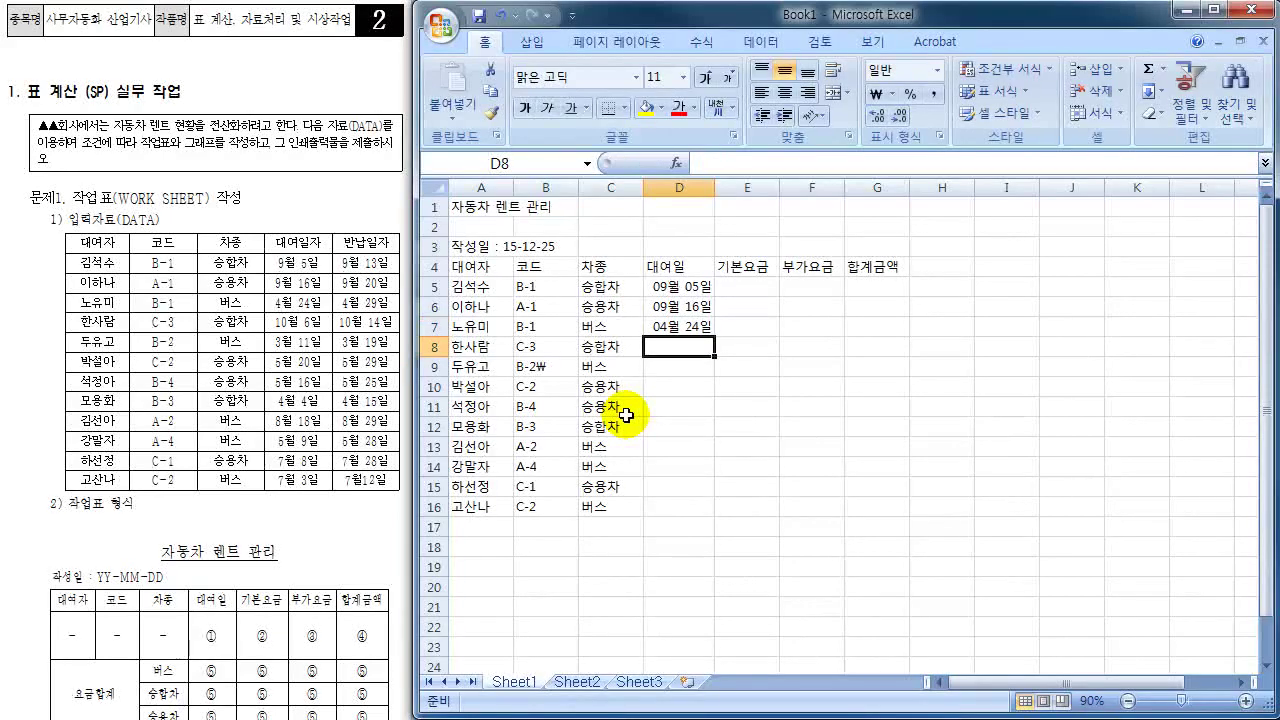
{"action": "type", "text": "10-6"}
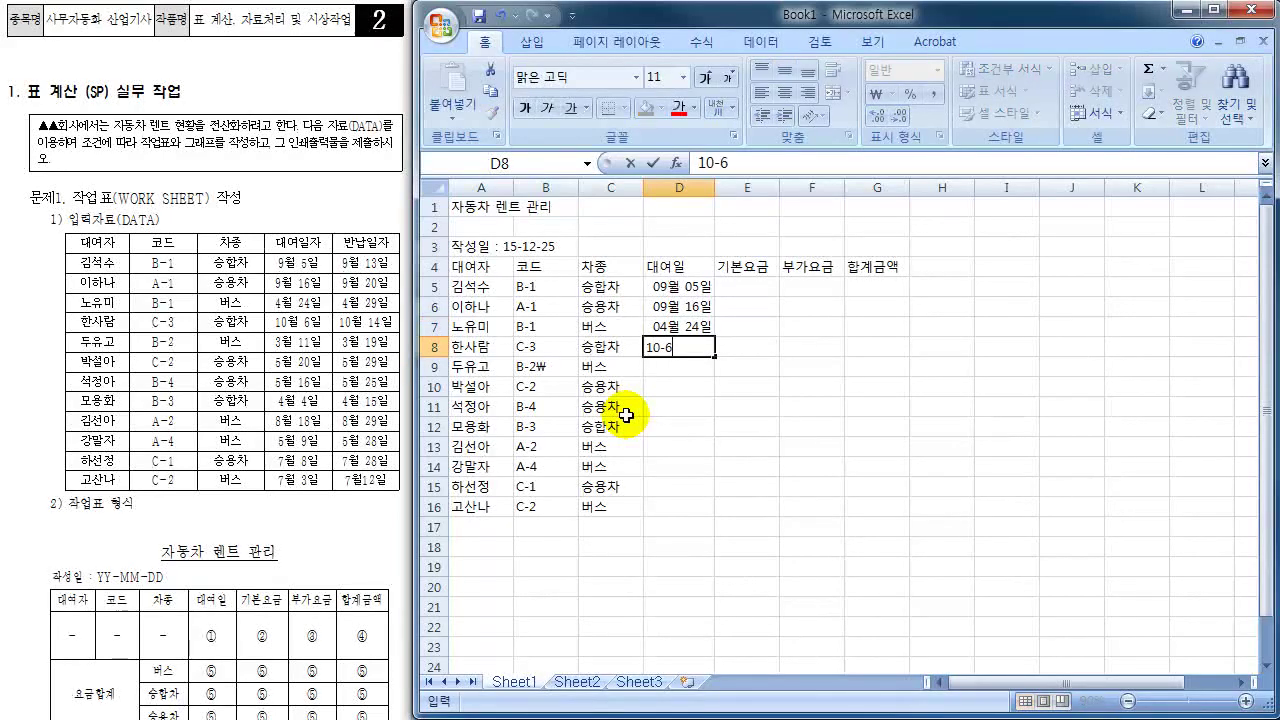
{"action": "key", "text": "Return"}
- Enter the rental dates 3-11, 5-20, 5-16, 4-4, 8-18, 5-9, 7-8 and 7-3 into D9:D16
{"action": "type", "text": "3-"}
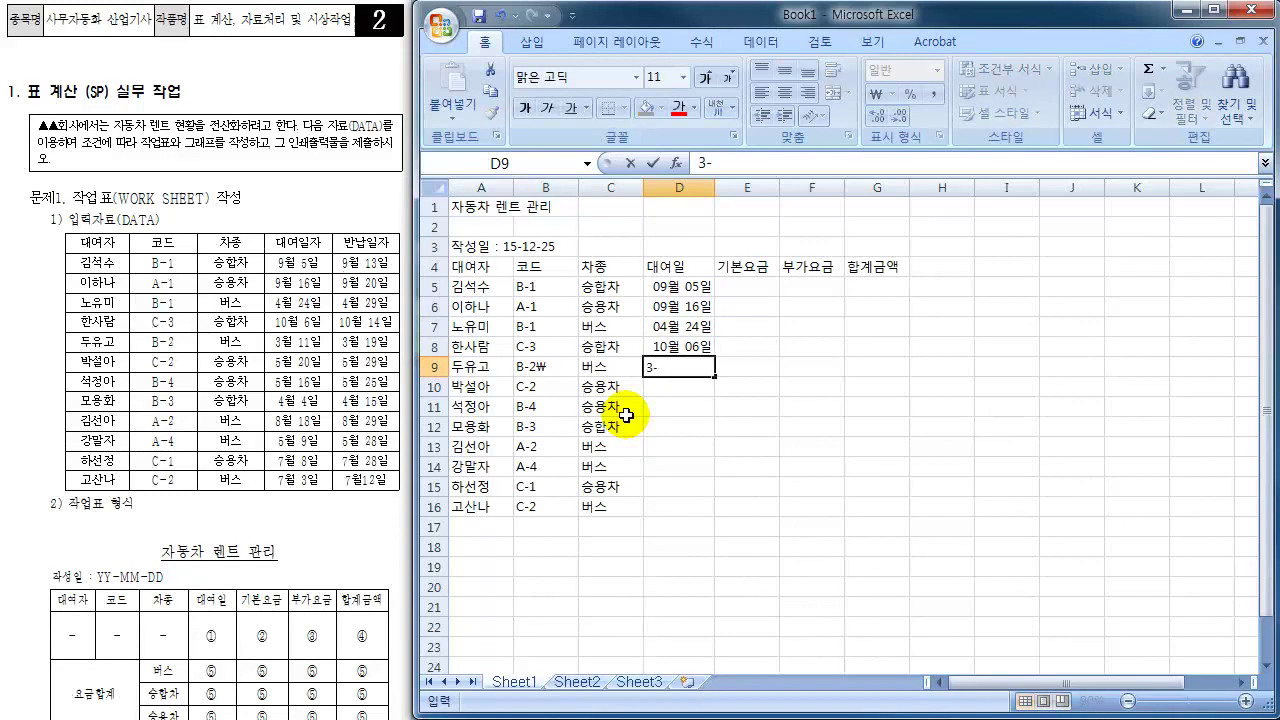
{"action": "type", "text": "11"}
{"action": "key", "text": "Return"}
{"action": "type", "text": "5-20"}
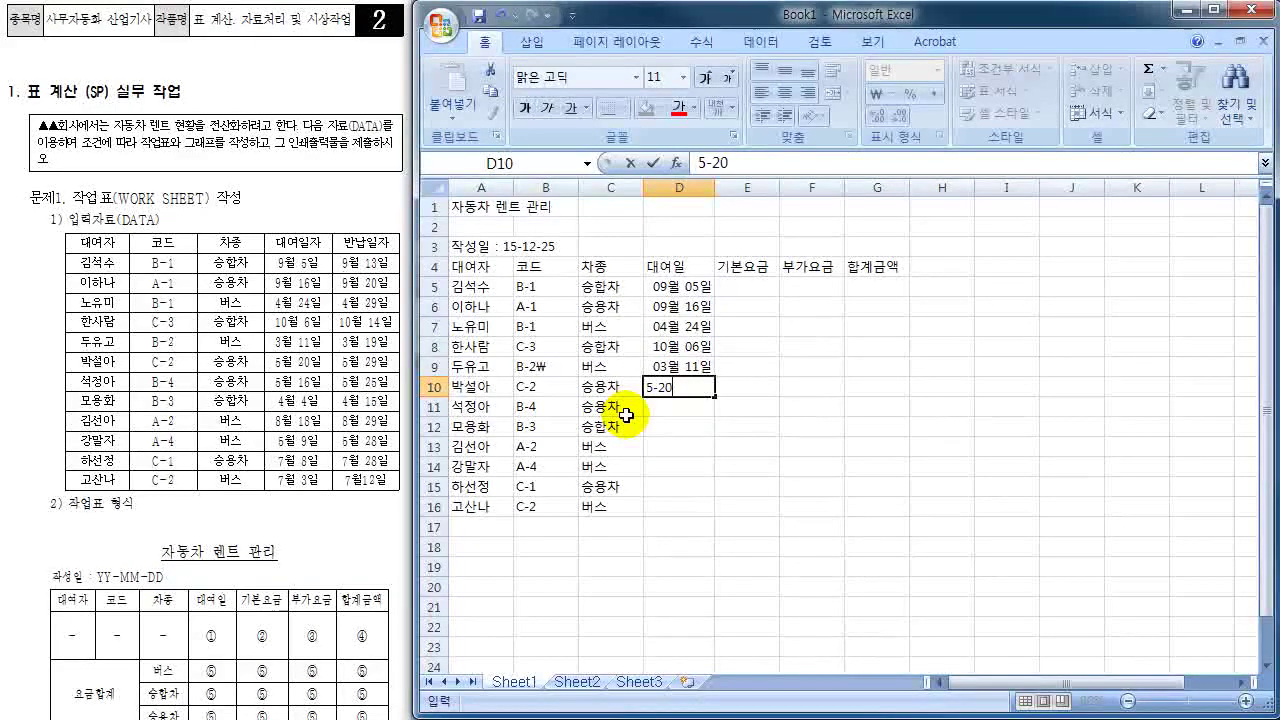
{"action": "key", "text": "Return"}
{"action": "type", "text": "5-16"}
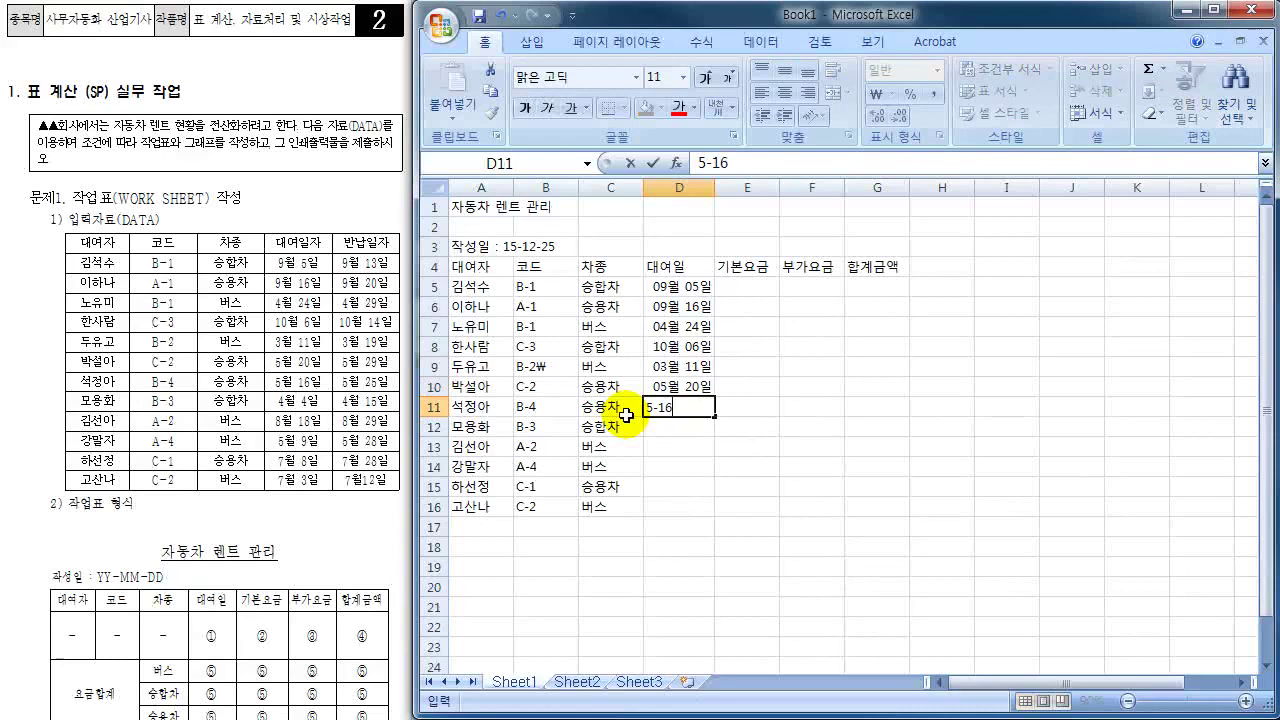
{"action": "key", "text": "Return"}
{"action": "type", "text": "5-20"}
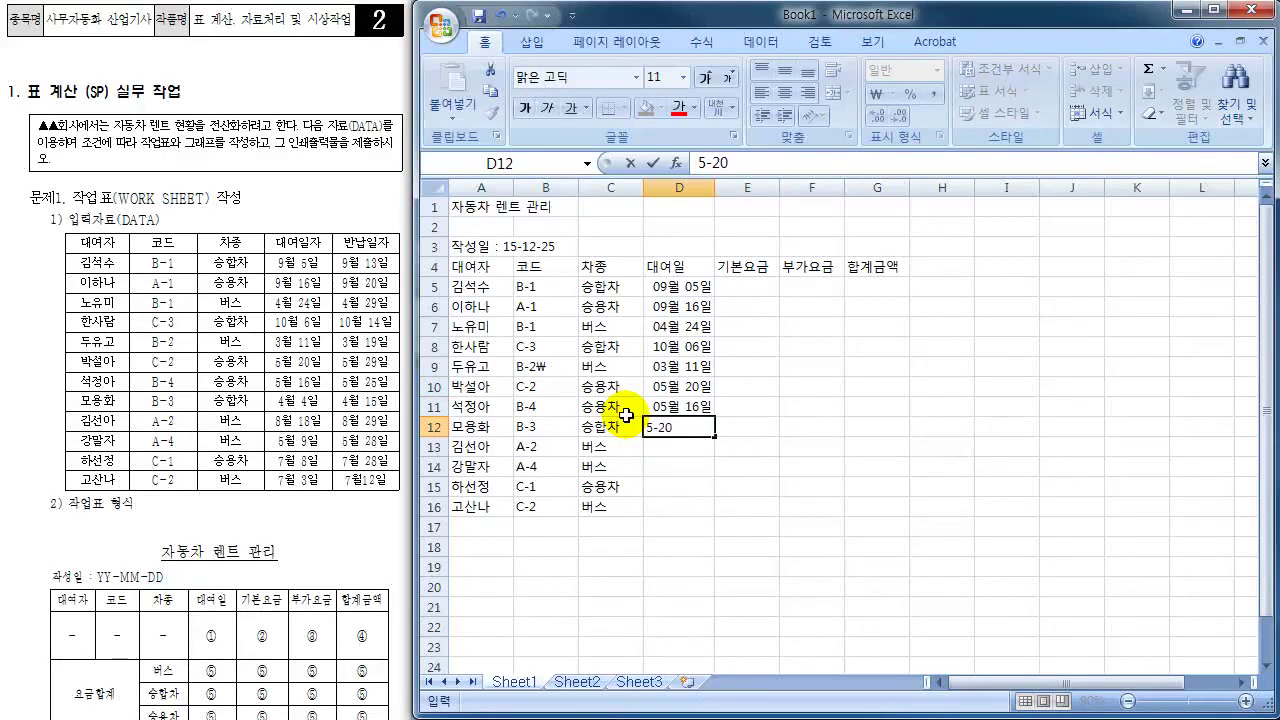
{"action": "key", "text": "BackSpace"}
{"action": "key", "text": "BackSpace"}
{"action": "key", "text": "BackSpace"}
{"action": "key", "text": "BackSpace"}
{"action": "type", "text": "4-4"}
{"action": "key", "text": "Return"}
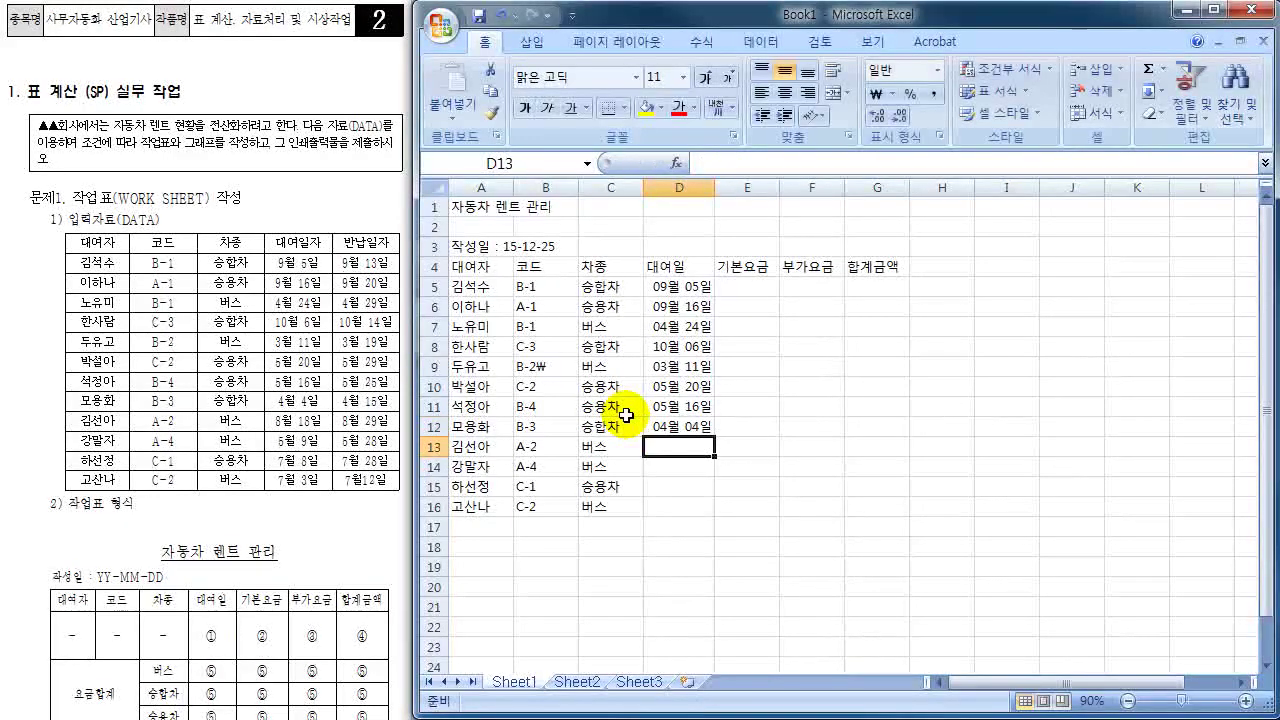
{"action": "type", "text": "8-18"}
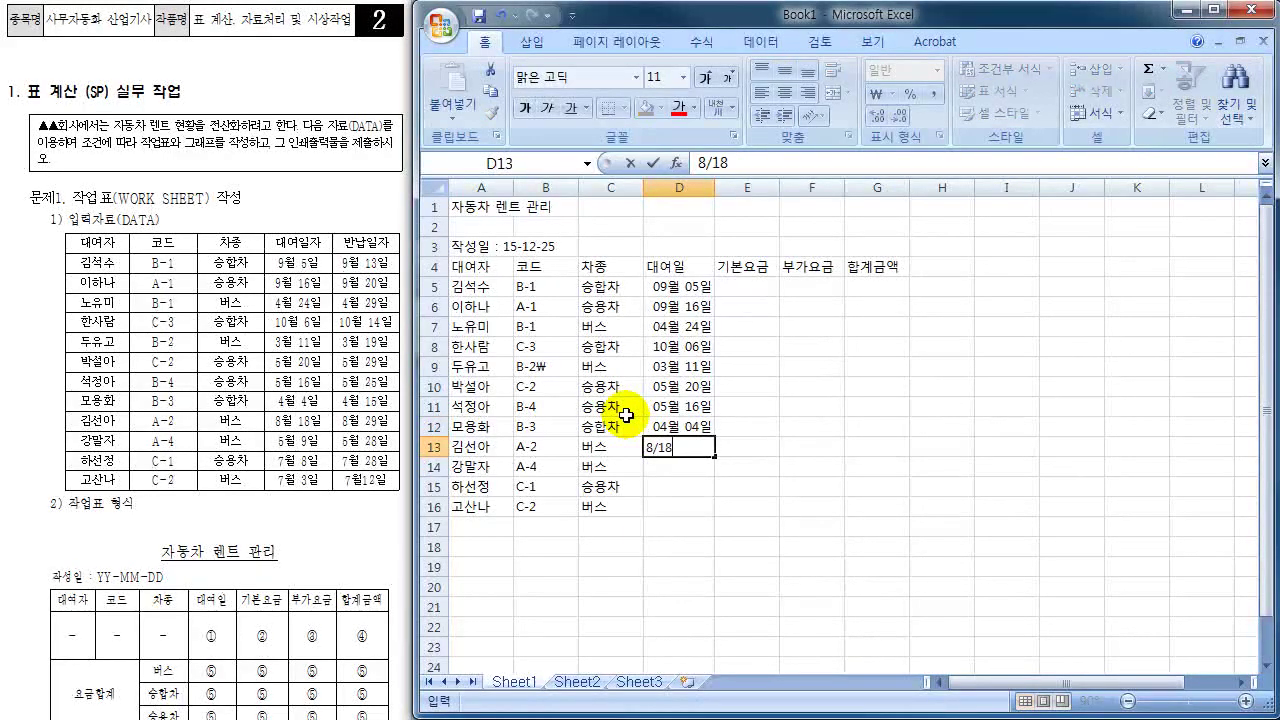
{"action": "key", "text": "Return"}
{"action": "type", "text": "5-9"}
{"action": "key", "text": "Return"}
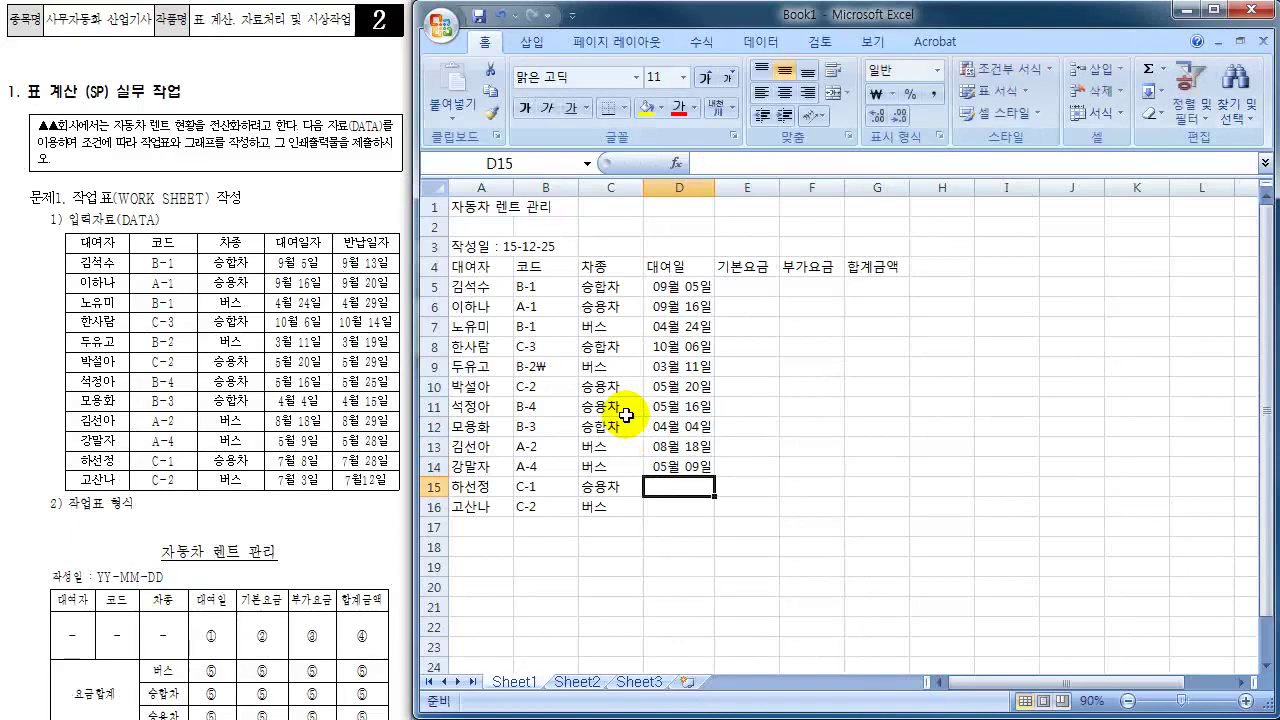
{"action": "type", "text": "7-8"}
{"action": "key", "text": "Return"}
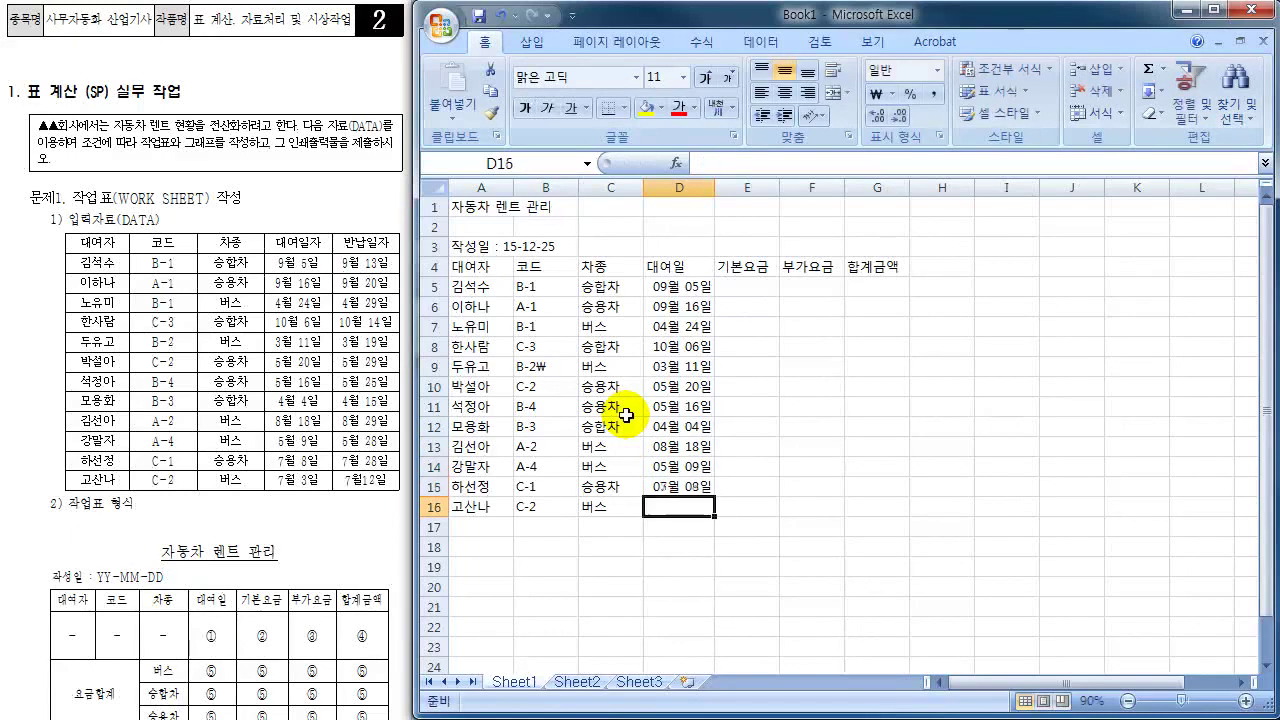
{"action": "type", "text": "7-3"}
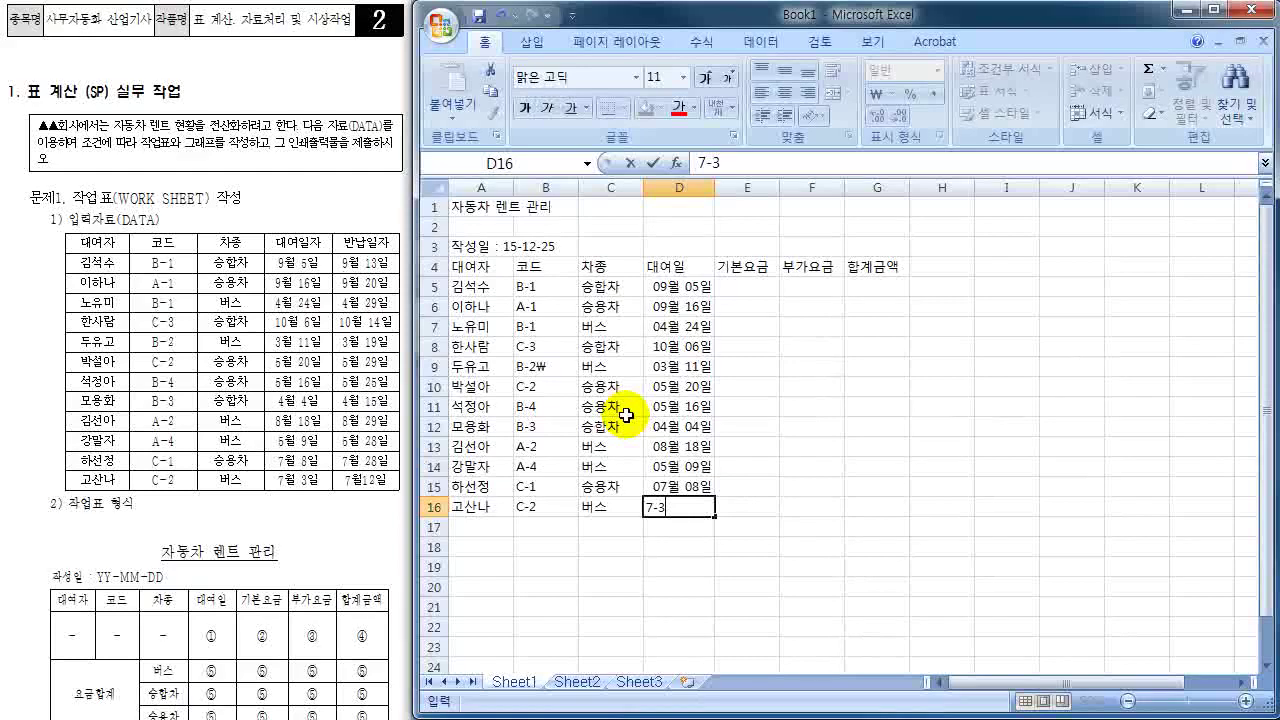
{"action": "key", "text": "Return"}
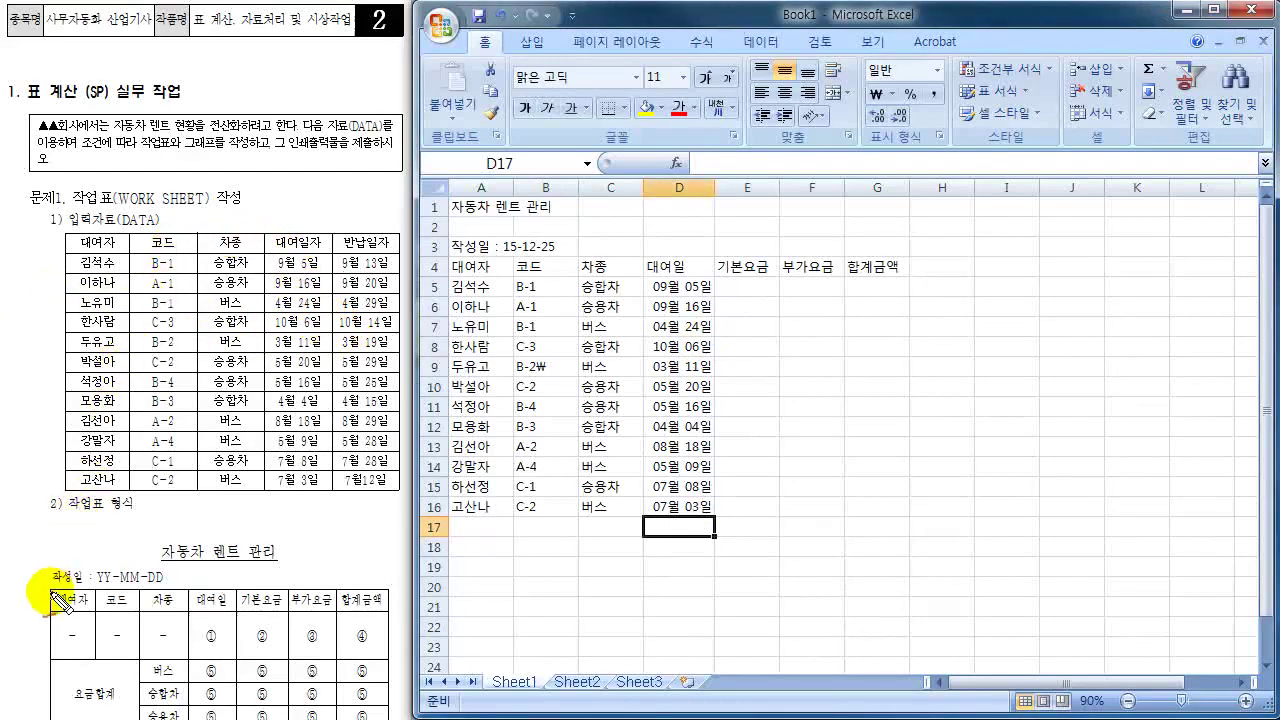
{"action": "left_click_drag", "start_coordinate": [76, 612], "coordinate": [60, 575]}
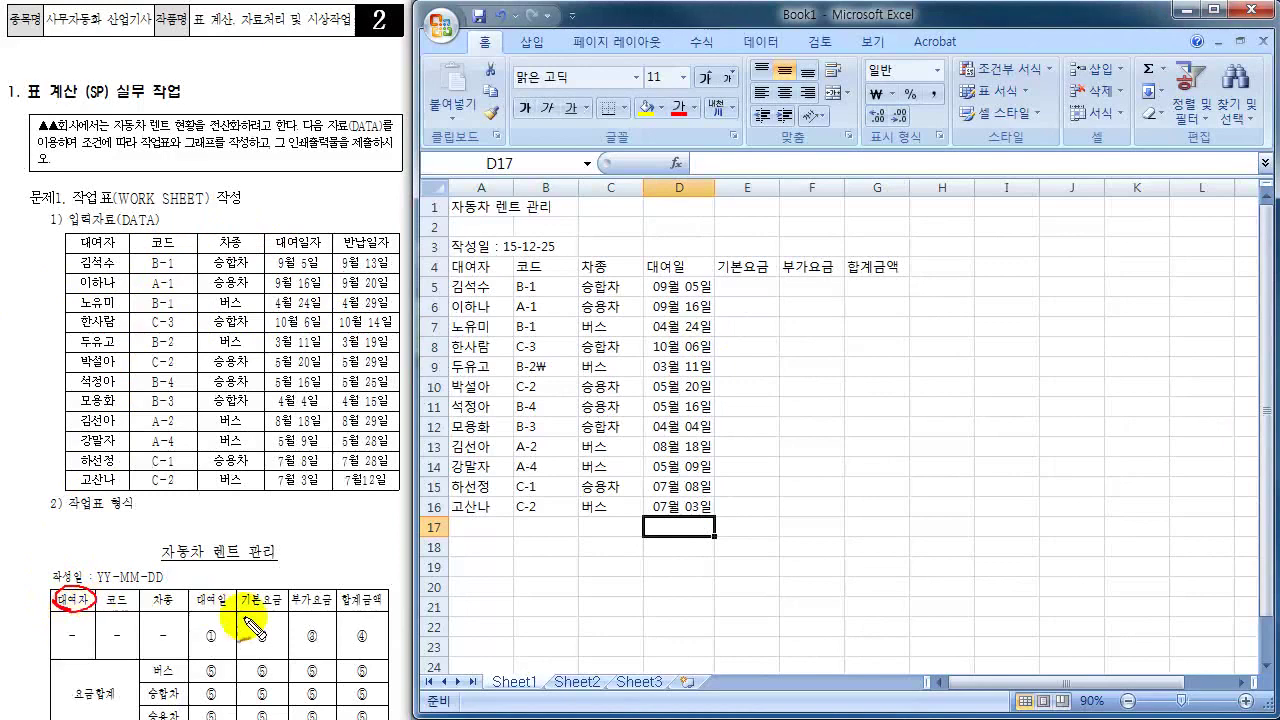
{"action": "left_click_drag", "start_coordinate": [350, 605], "coordinate": [379, 590]}
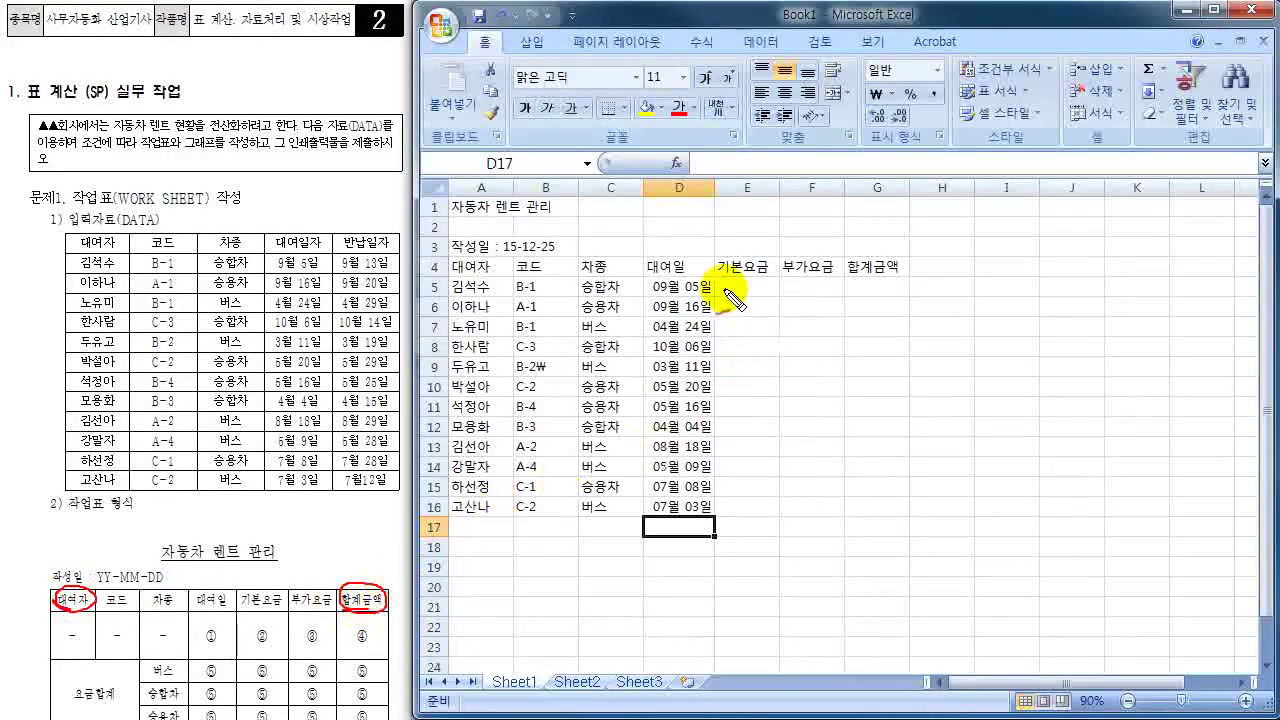
{"action": "mouse_move", "coordinate": [464, 271]}
{"action": "left_mouse_down"}
{"action": "mouse_move", "coordinate": [483, 278]}
{"action": "mouse_move", "coordinate": [458, 264]}
{"action": "left_mouse_up"}
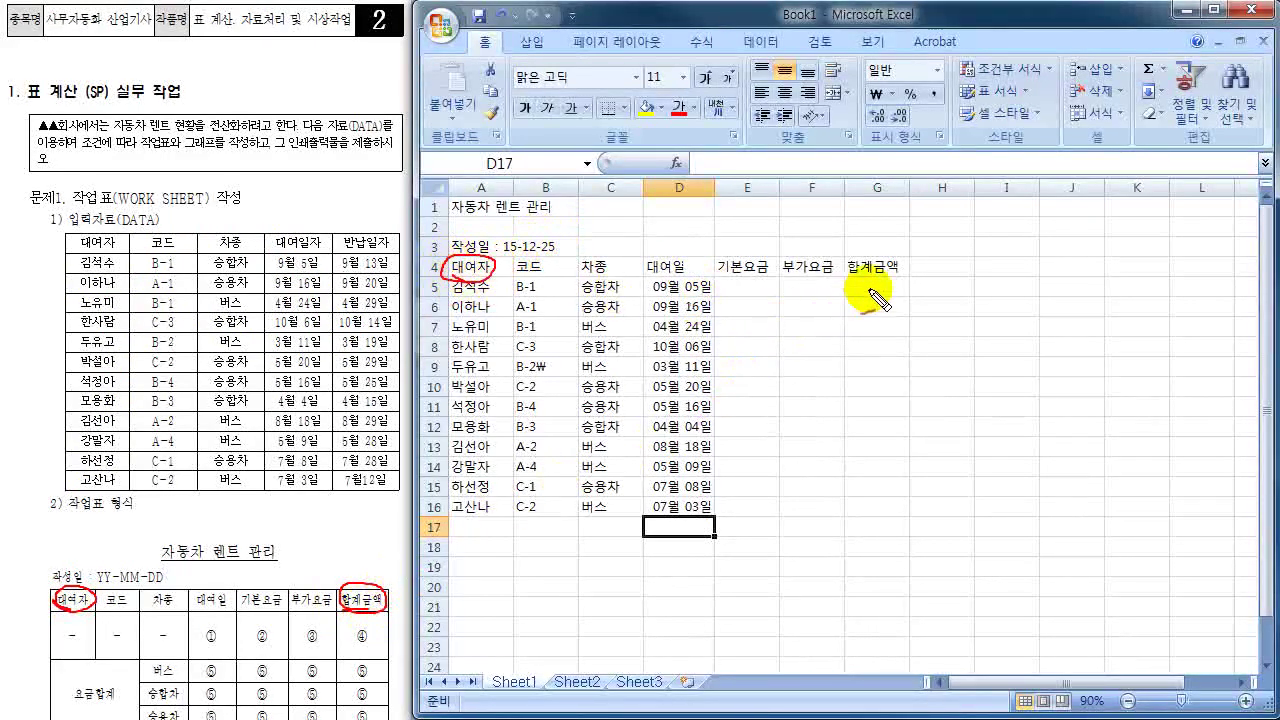
{"action": "left_click_drag", "start_coordinate": [845, 262], "coordinate": [843, 274]}
{"action": "mouse_move", "coordinate": [66, 262]}
{"action": "left_mouse_down"}
{"action": "mouse_move", "coordinate": [43, 272]}
{"action": "mouse_move", "coordinate": [24, 440]}
{"action": "mouse_move", "coordinate": [67, 490]}
{"action": "left_mouse_up"}
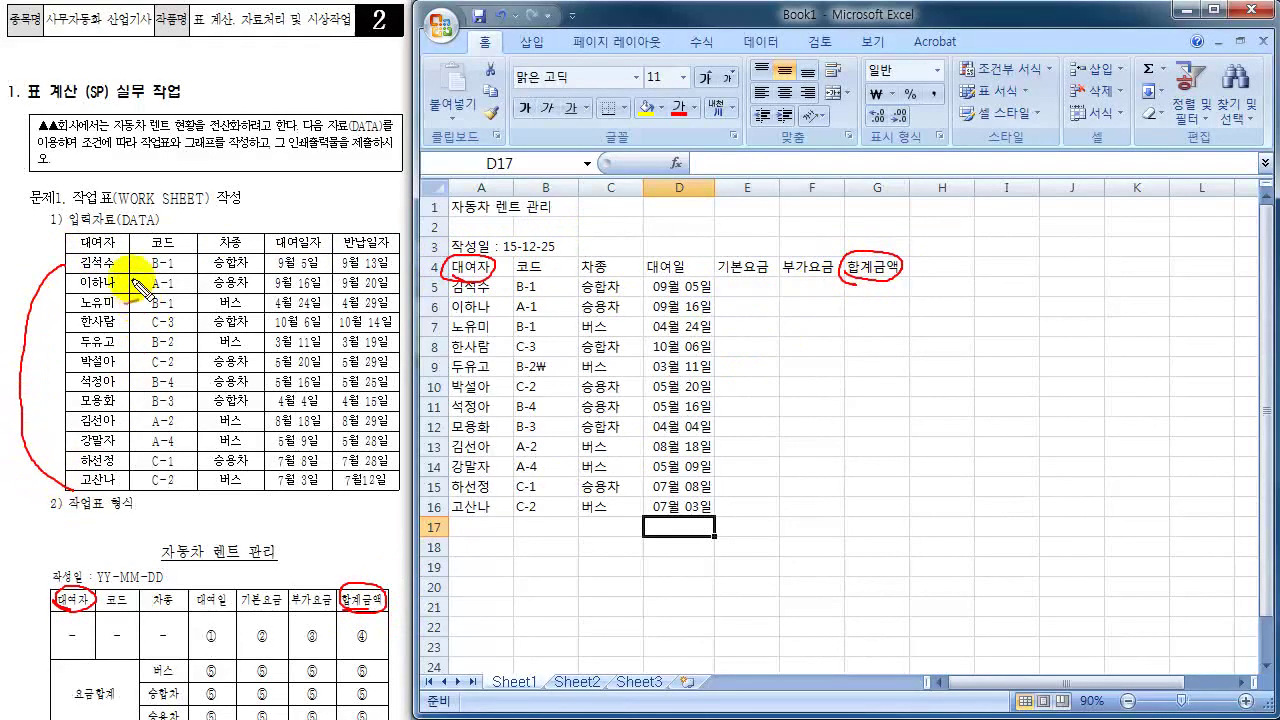
{"action": "left_click_drag", "start_coordinate": [112, 258], "coordinate": [132, 250]}
{"action": "mouse_move", "coordinate": [495, 278]}
{"action": "left_mouse_down"}
{"action": "mouse_move", "coordinate": [515, 283]}
{"action": "mouse_move", "coordinate": [500, 508]}
{"action": "left_mouse_up"}
{"action": "left_click_drag", "start_coordinate": [188, 246], "coordinate": [204, 236]}
{"action": "left_click_drag", "start_coordinate": [552, 372], "coordinate": [546, 512]}
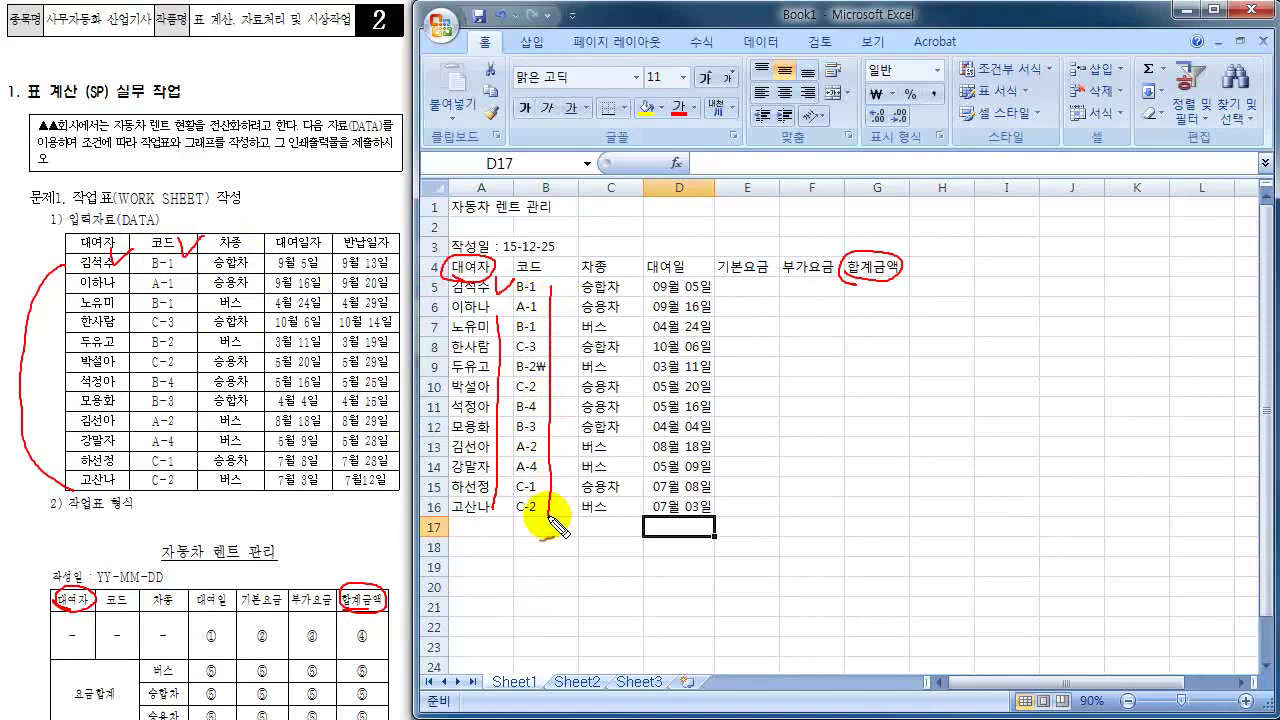
{"action": "left_click_drag", "start_coordinate": [244, 228], "coordinate": [272, 222]}
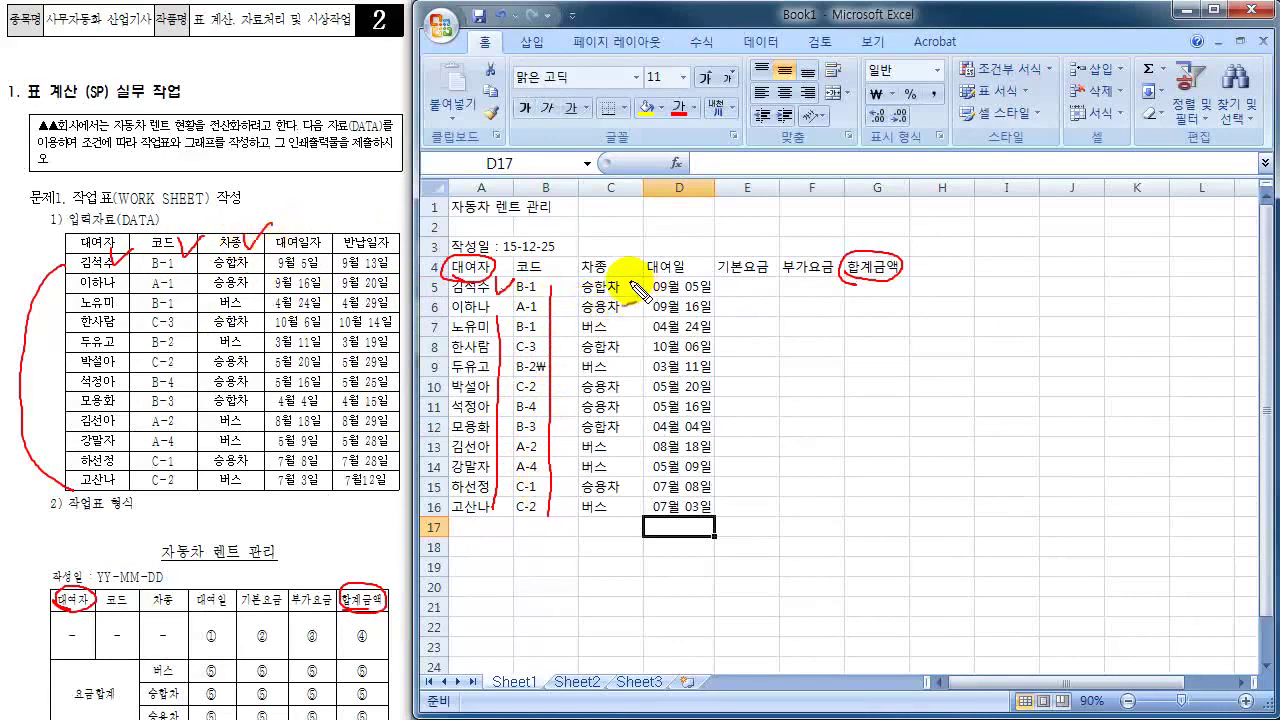
{"action": "left_click_drag", "start_coordinate": [626, 284], "coordinate": [618, 502]}
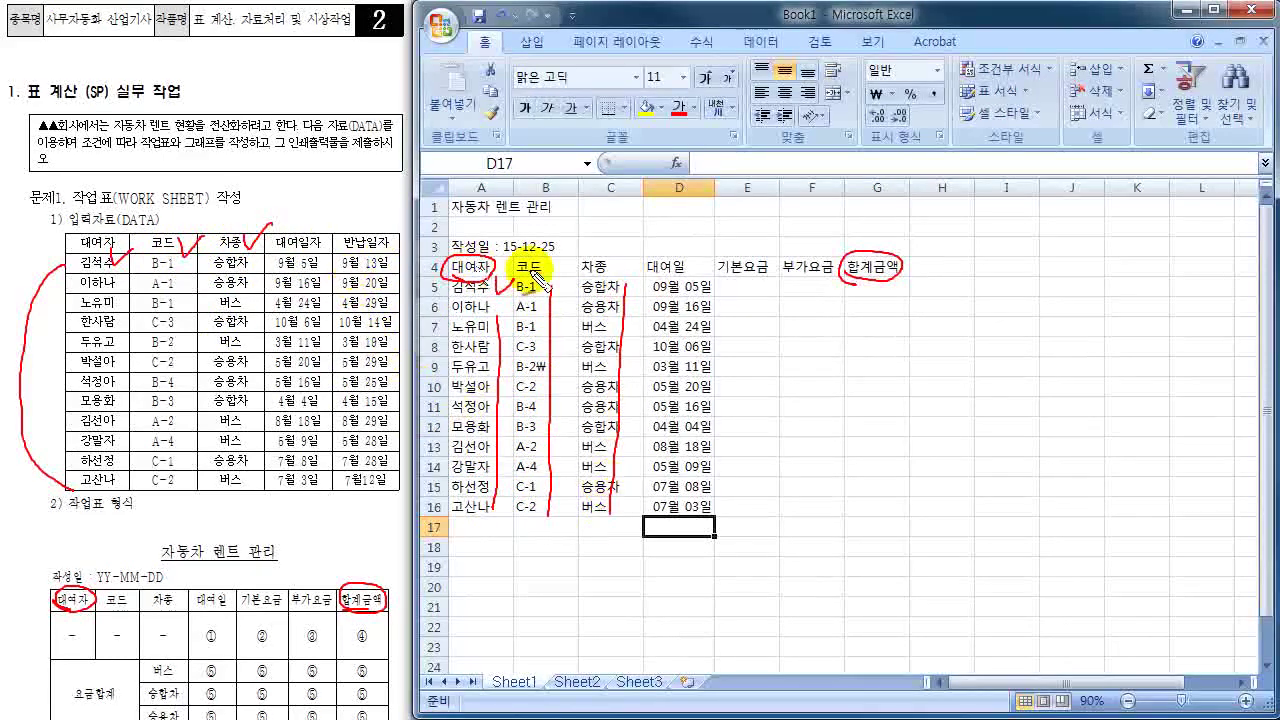
{"action": "mouse_move", "coordinate": [660, 283]}
{"action": "left_mouse_down"}
{"action": "mouse_move", "coordinate": [700, 262]}
{"action": "mouse_move", "coordinate": [645, 262]}
{"action": "left_mouse_up"}
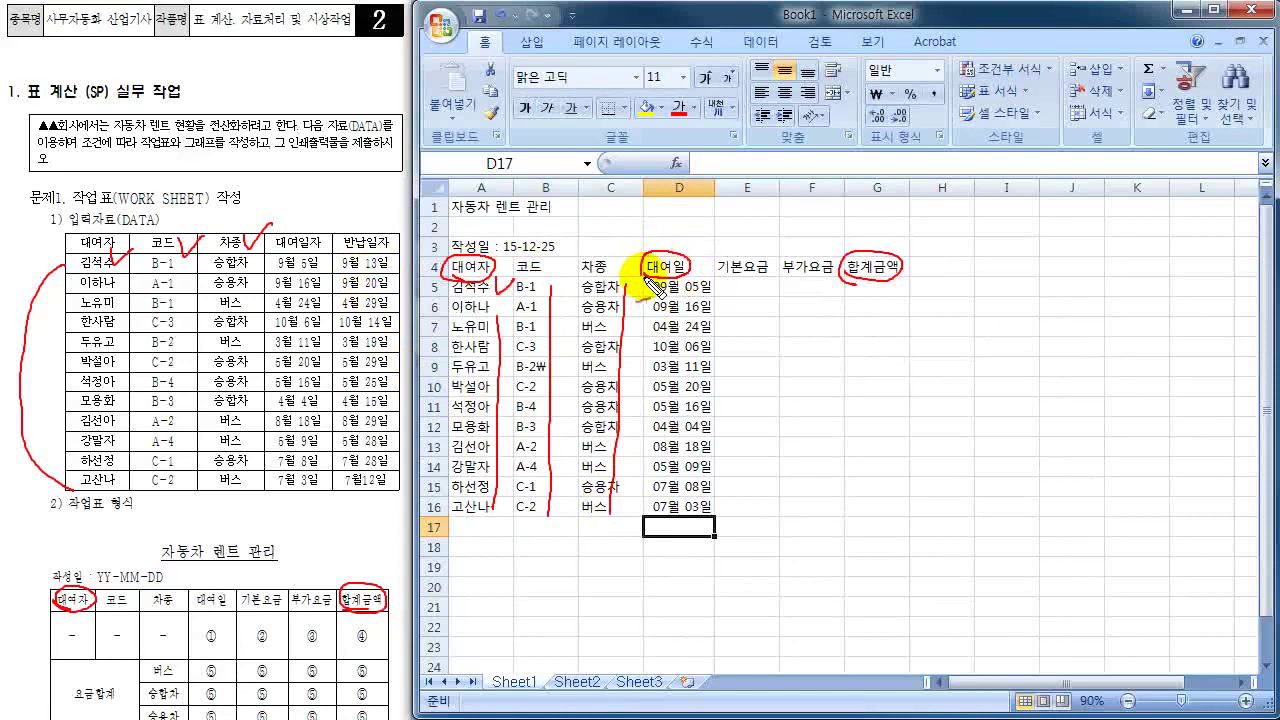
{"action": "mouse_move", "coordinate": [280, 263]}
{"action": "left_mouse_down"}
{"action": "mouse_move", "coordinate": [318, 250]}
{"action": "mouse_move", "coordinate": [272, 238]}
{"action": "mouse_move", "coordinate": [305, 258]}
{"action": "mouse_move", "coordinate": [250, 470]}
{"action": "mouse_move", "coordinate": [290, 488]}
{"action": "left_mouse_up"}
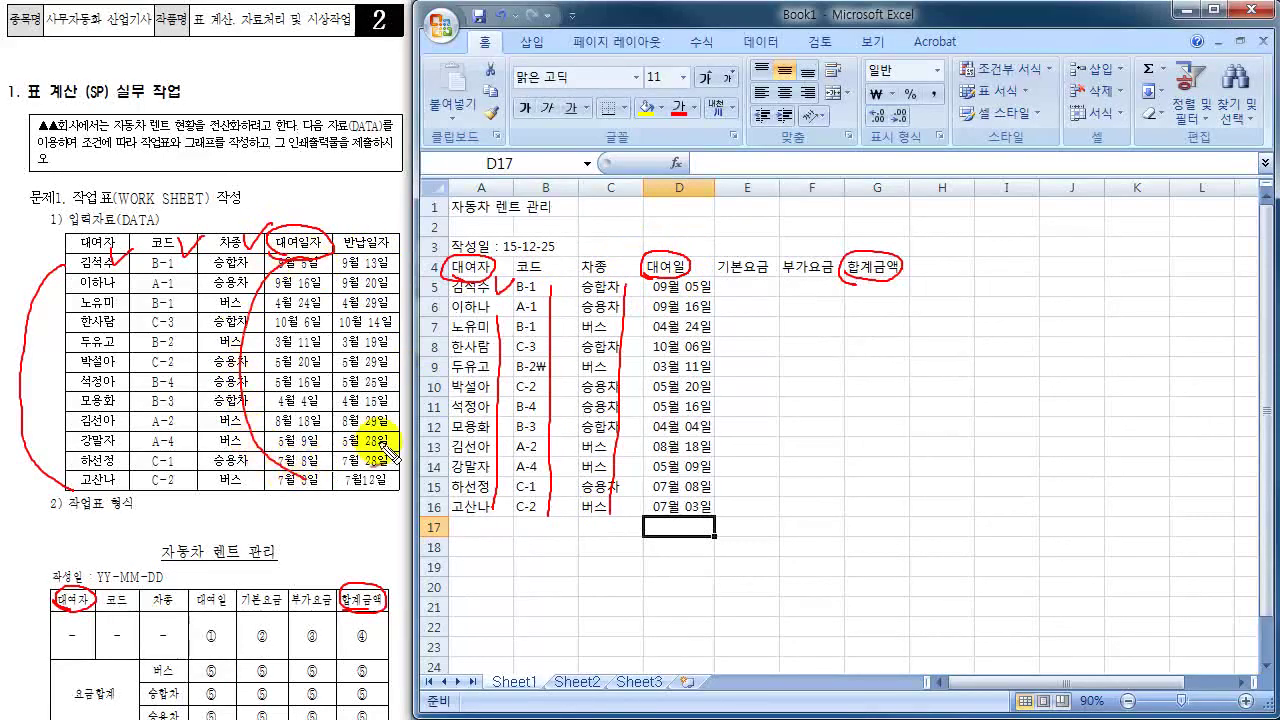
{"action": "mouse_move", "coordinate": [700, 285]}
{"action": "left_mouse_down"}
{"action": "mouse_move", "coordinate": [733, 452]}
{"action": "mouse_move", "coordinate": [690, 512]}
{"action": "left_mouse_up"}
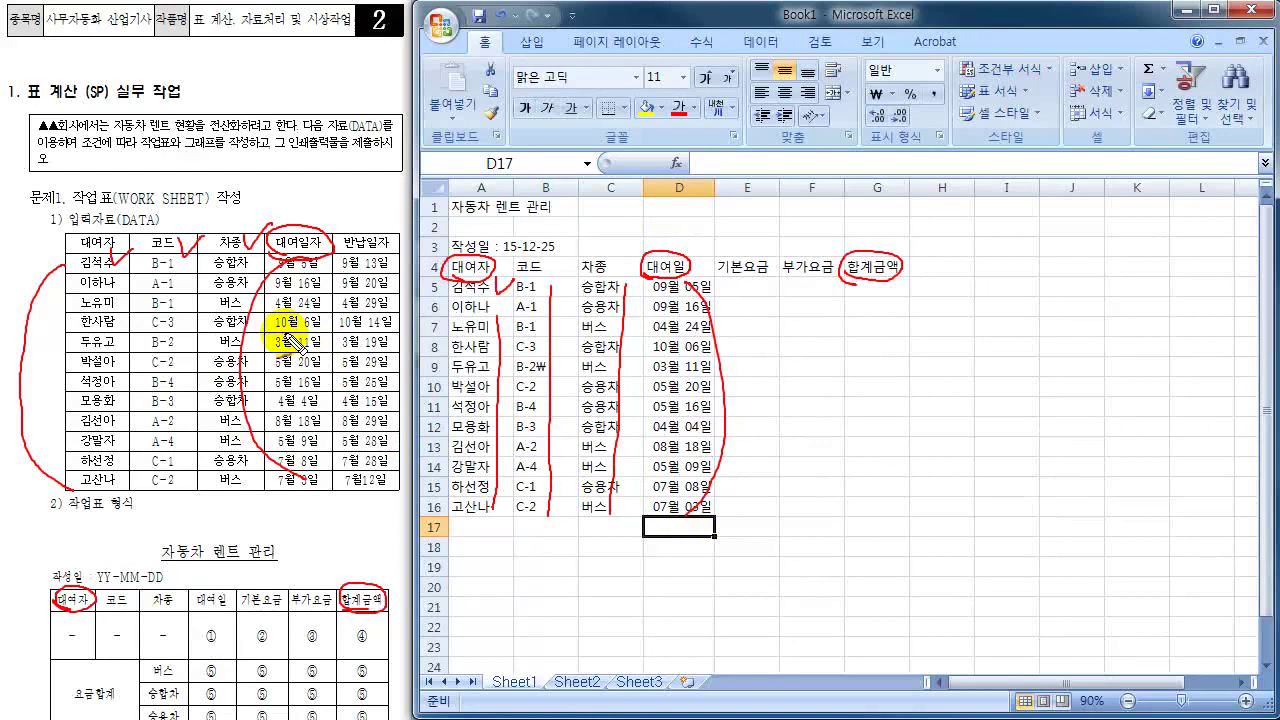
{"action": "mouse_move", "coordinate": [222, 628]}
{"action": "left_mouse_down"}
{"action": "mouse_move", "coordinate": [198, 634]}
{"action": "mouse_move", "coordinate": [204, 650]}
{"action": "mouse_move", "coordinate": [206, 618]}
{"action": "mouse_move", "coordinate": [222, 626]}
{"action": "mouse_move", "coordinate": [86, 632]}
{"action": "left_mouse_up"}
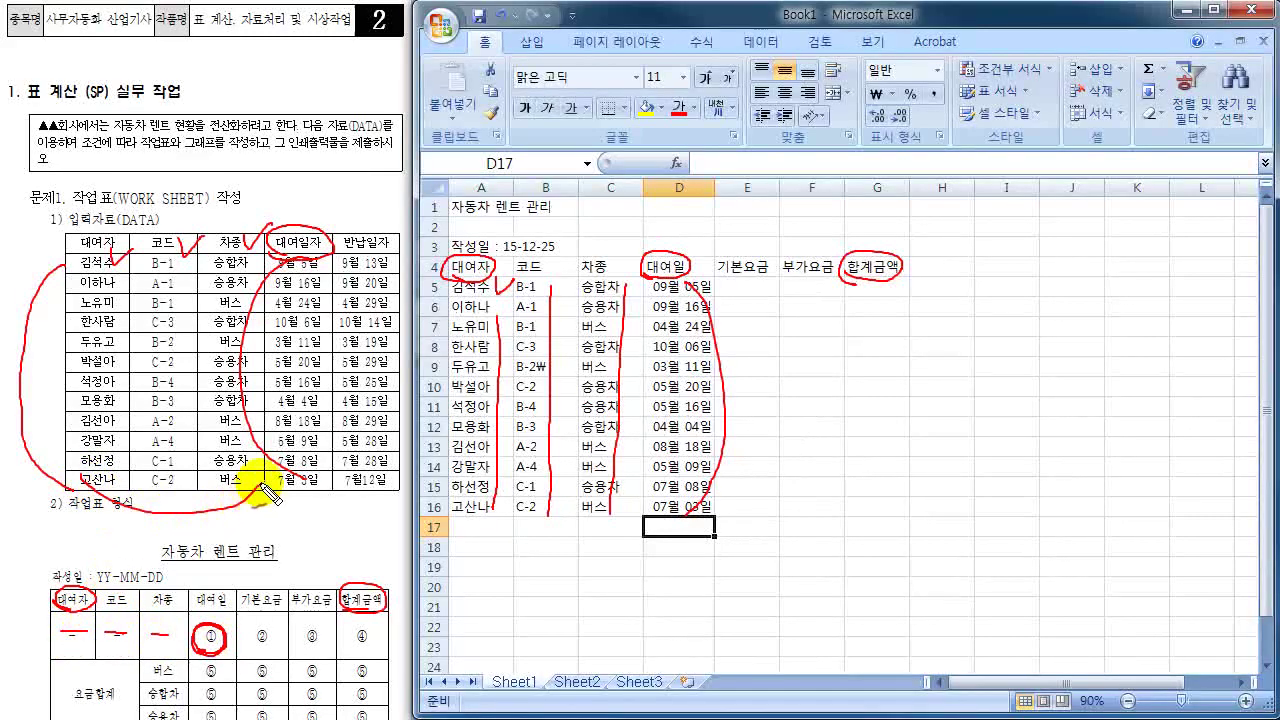
{"action": "left_click_drag", "start_coordinate": [149, 609], "coordinate": [171, 523]}
{"action": "left_click_drag", "start_coordinate": [149, 614], "coordinate": [152, 620]}
{"action": "mouse_move", "coordinate": [205, 652]}
{"action": "left_mouse_down"}
{"action": "mouse_move", "coordinate": [196, 668]}
{"action": "mouse_move", "coordinate": [212, 656]}
{"action": "left_mouse_up"}
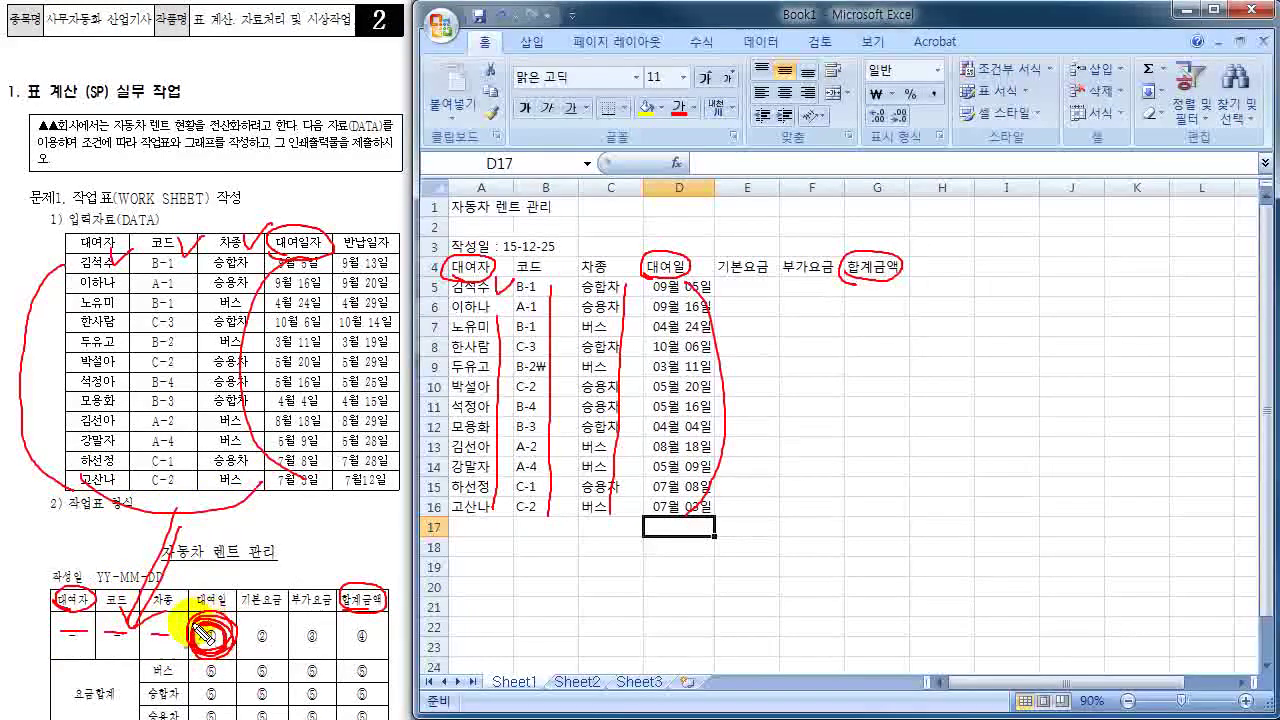
{"action": "mouse_move", "coordinate": [706, 305]}
{"action": "left_mouse_down"}
{"action": "mouse_move", "coordinate": [688, 262]}
{"action": "mouse_move", "coordinate": [628, 368]}
{"action": "mouse_move", "coordinate": [655, 530]}
{"action": "mouse_move", "coordinate": [688, 548]}
{"action": "left_mouse_up"}
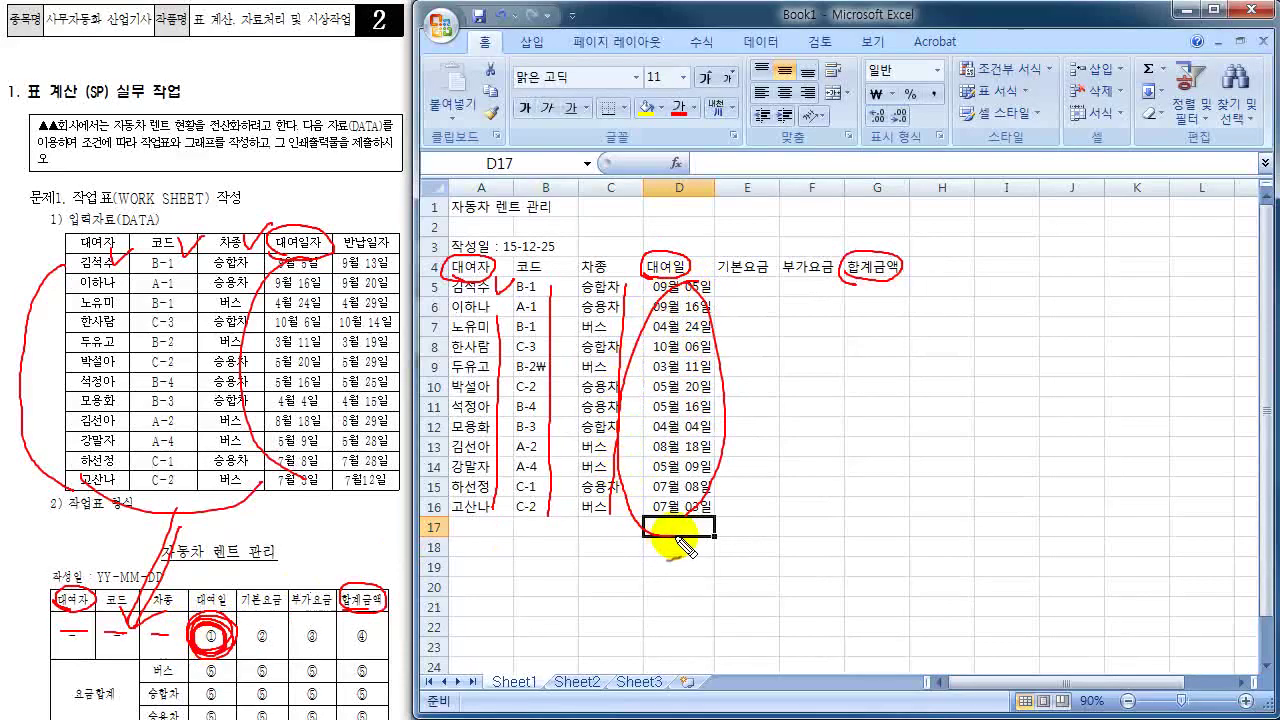
{"action": "mouse_move", "coordinate": [663, 400]}
{"action": "left_mouse_down"}
{"action": "mouse_move", "coordinate": [657, 409]}
{"action": "mouse_move", "coordinate": [666, 400]}
{"action": "mouse_move", "coordinate": [694, 418]}
{"action": "left_mouse_up"}
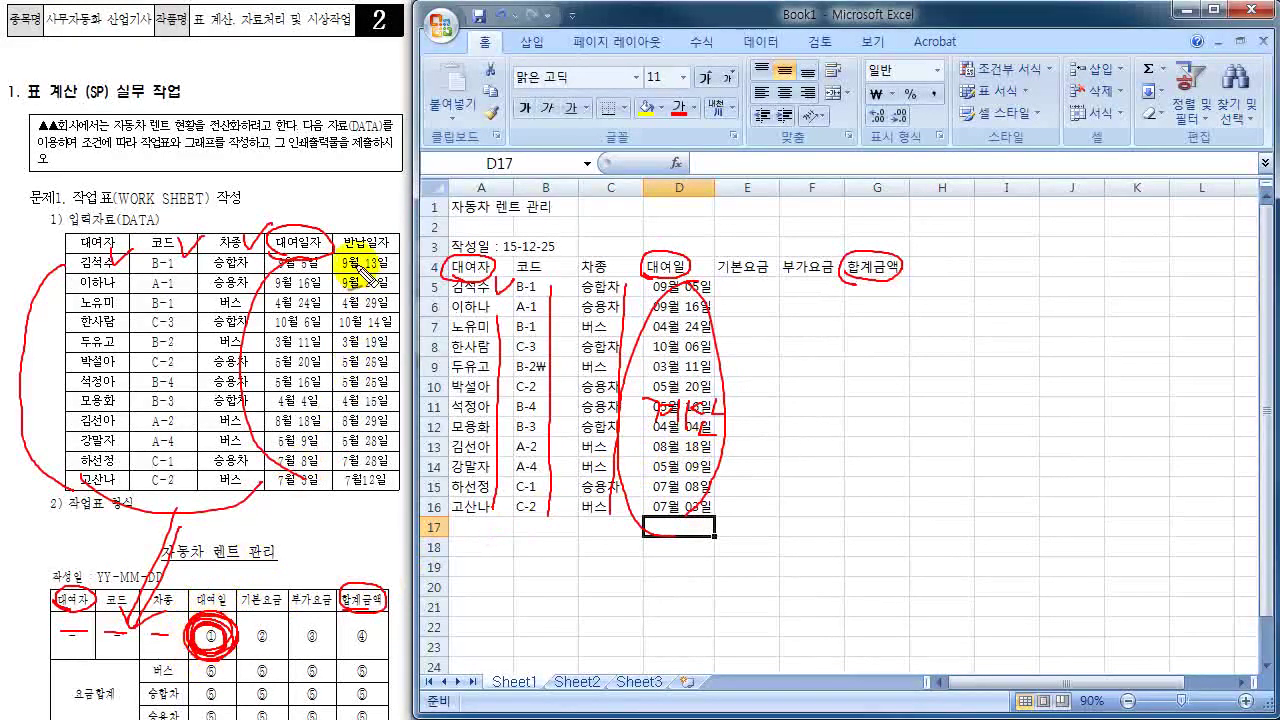
{"action": "mouse_move", "coordinate": [262, 318]}
{"action": "left_mouse_down"}
{"action": "mouse_move", "coordinate": [290, 480]}
{"action": "mouse_move", "coordinate": [376, 282]}
{"action": "mouse_move", "coordinate": [400, 300]}
{"action": "mouse_move", "coordinate": [375, 485]}
{"action": "left_mouse_up"}
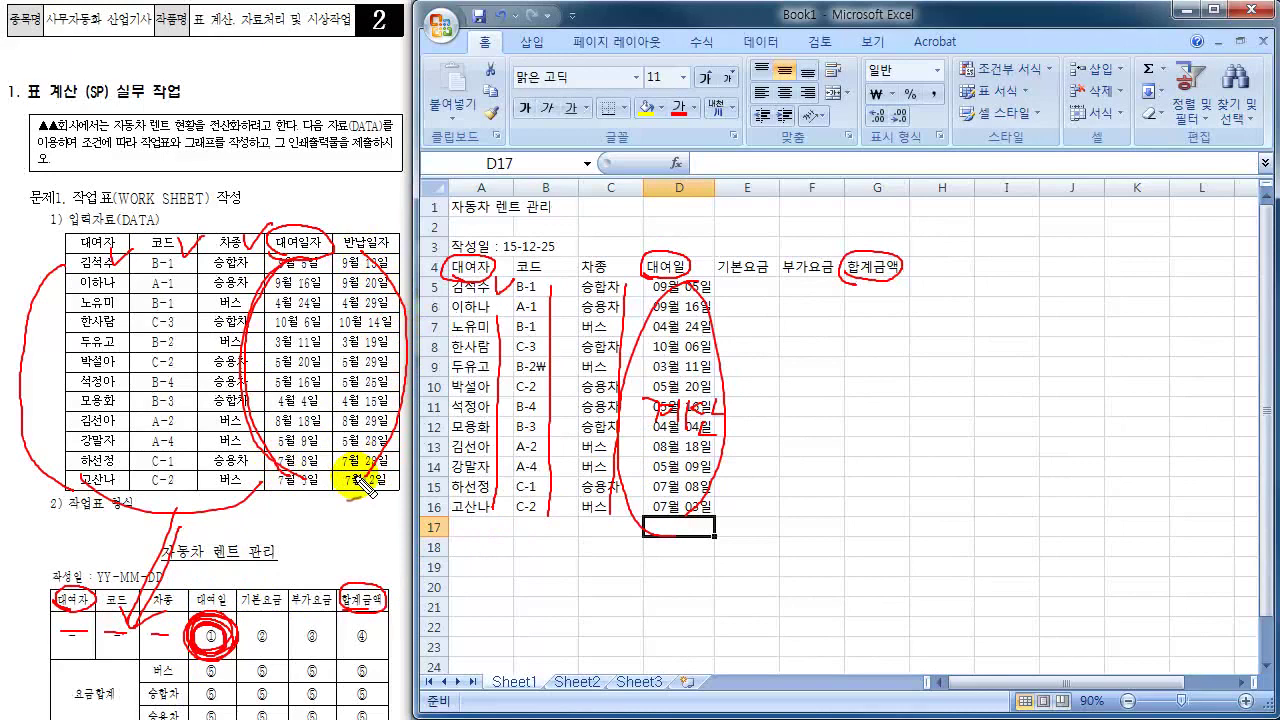
{"action": "mouse_move", "coordinate": [994, 258]}
{"action": "left_mouse_down"}
{"action": "mouse_move", "coordinate": [1100, 270]}
{"action": "mouse_move", "coordinate": [1063, 275]}
{"action": "mouse_move", "coordinate": [1068, 290]}
{"action": "left_mouse_up"}
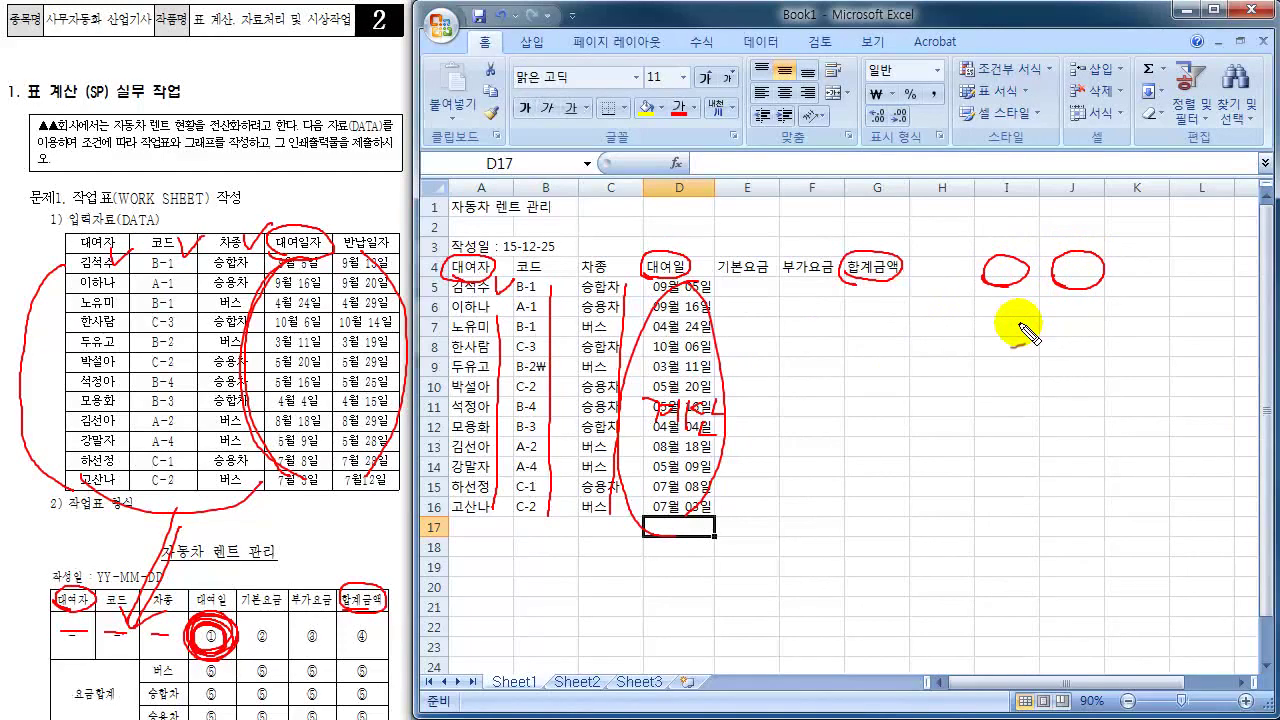
- Move the rental dates from column D over to column I
{"action": "key", "text": "Escape"}
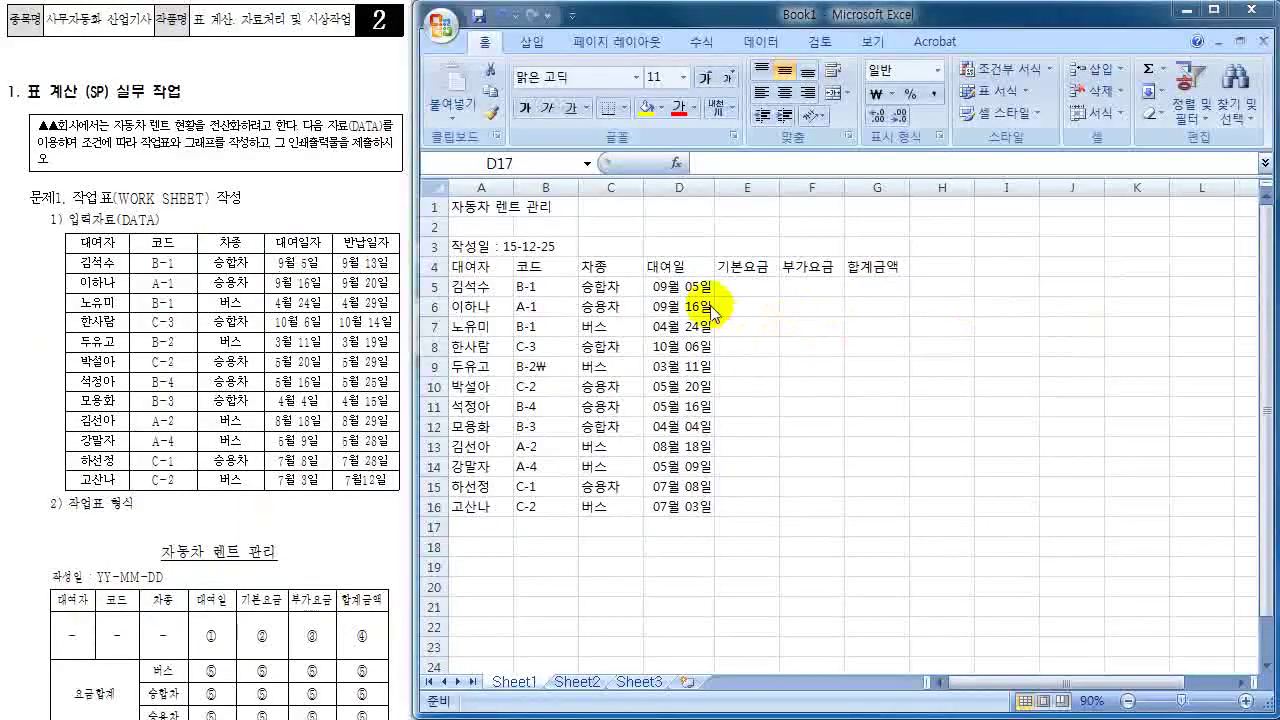
{"action": "left_click_drag", "start_coordinate": [682, 287], "coordinate": [686, 507]}
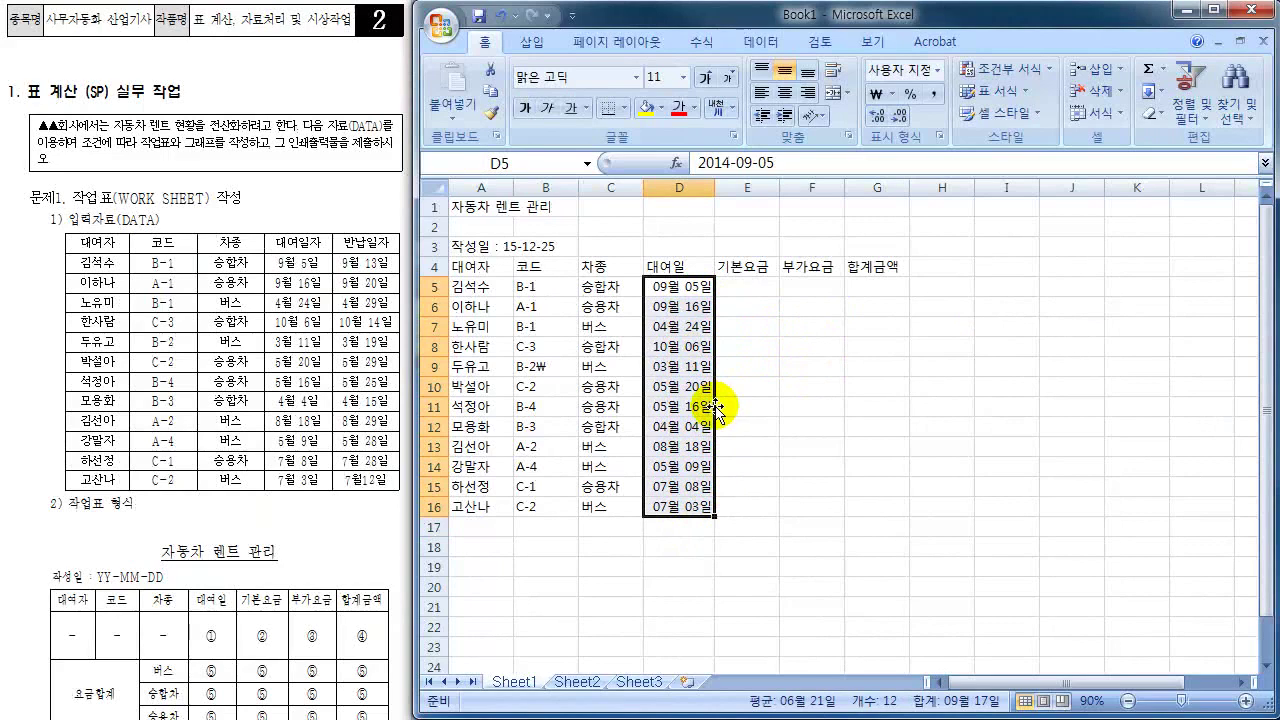
{"action": "left_click_drag", "start_coordinate": [715, 407], "coordinate": [994, 408]}
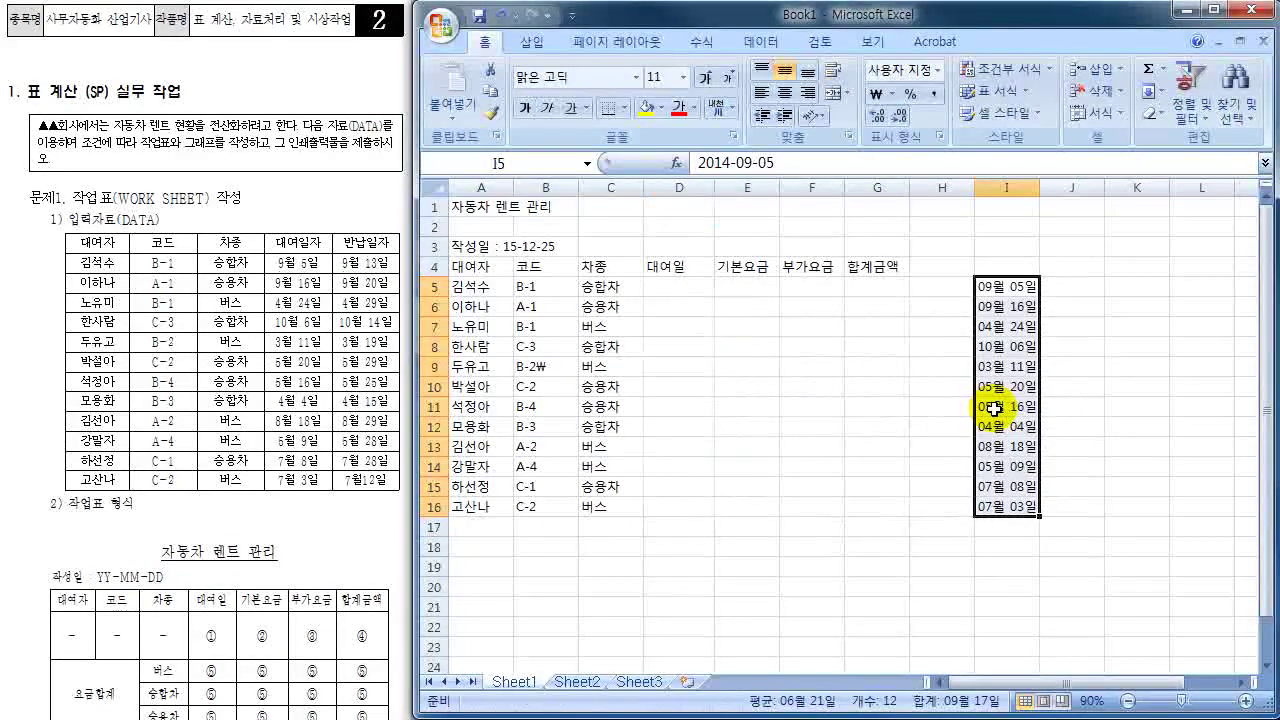
- Add the headers 대여일자 in I4 and 반납일자 in J4
{"action": "left_click", "coordinate": [1006, 266]}
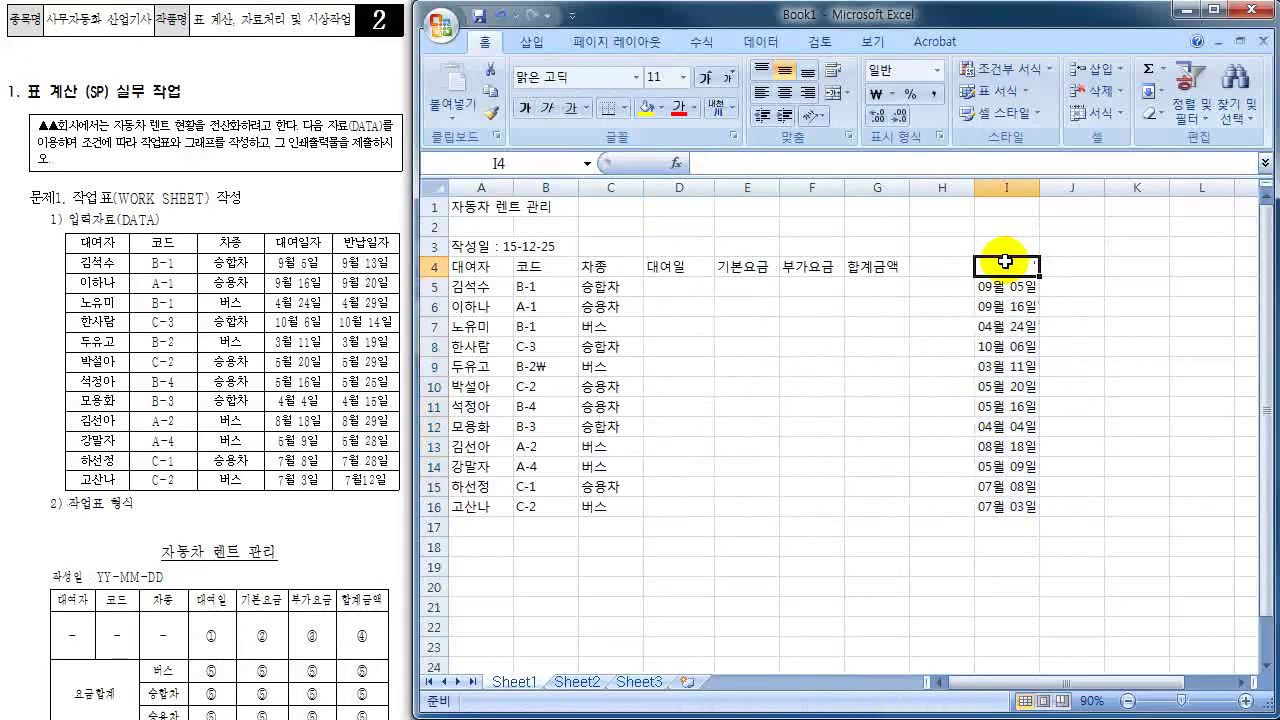
{"action": "type", "text": "대여일자"}
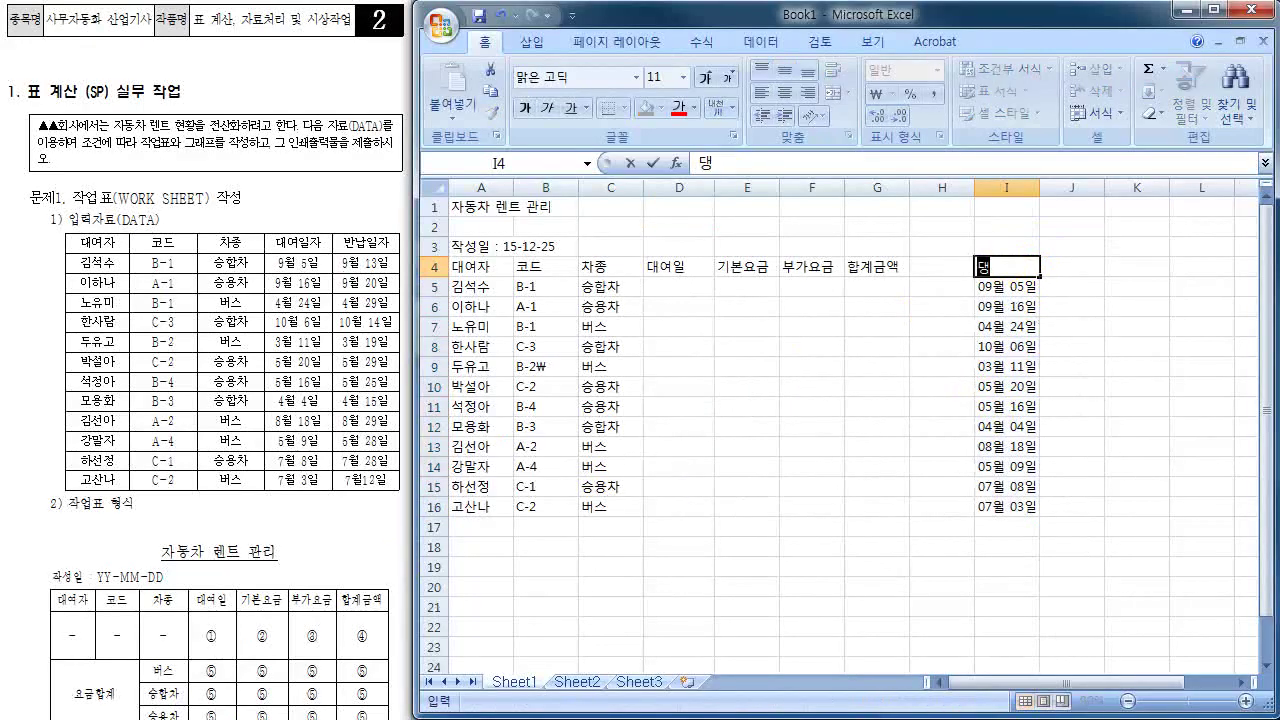
{"action": "left_click", "coordinate": [1071, 266]}
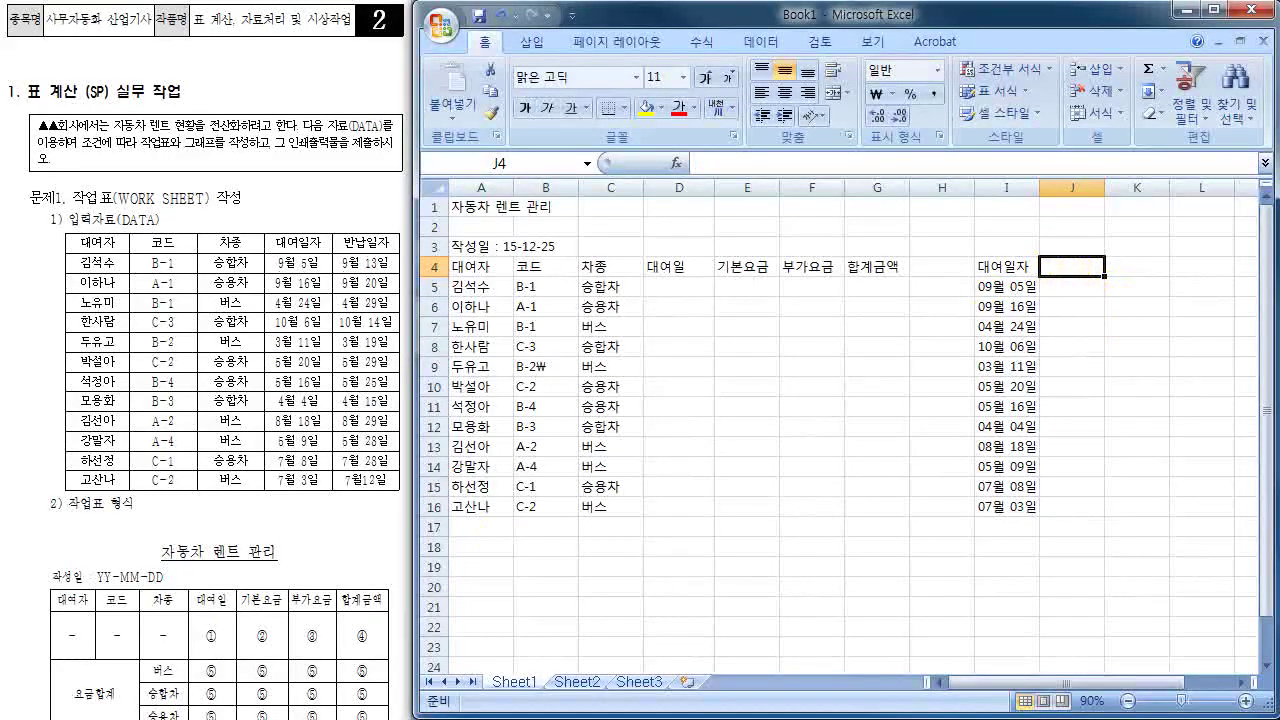
{"action": "type", "text": "반납"}
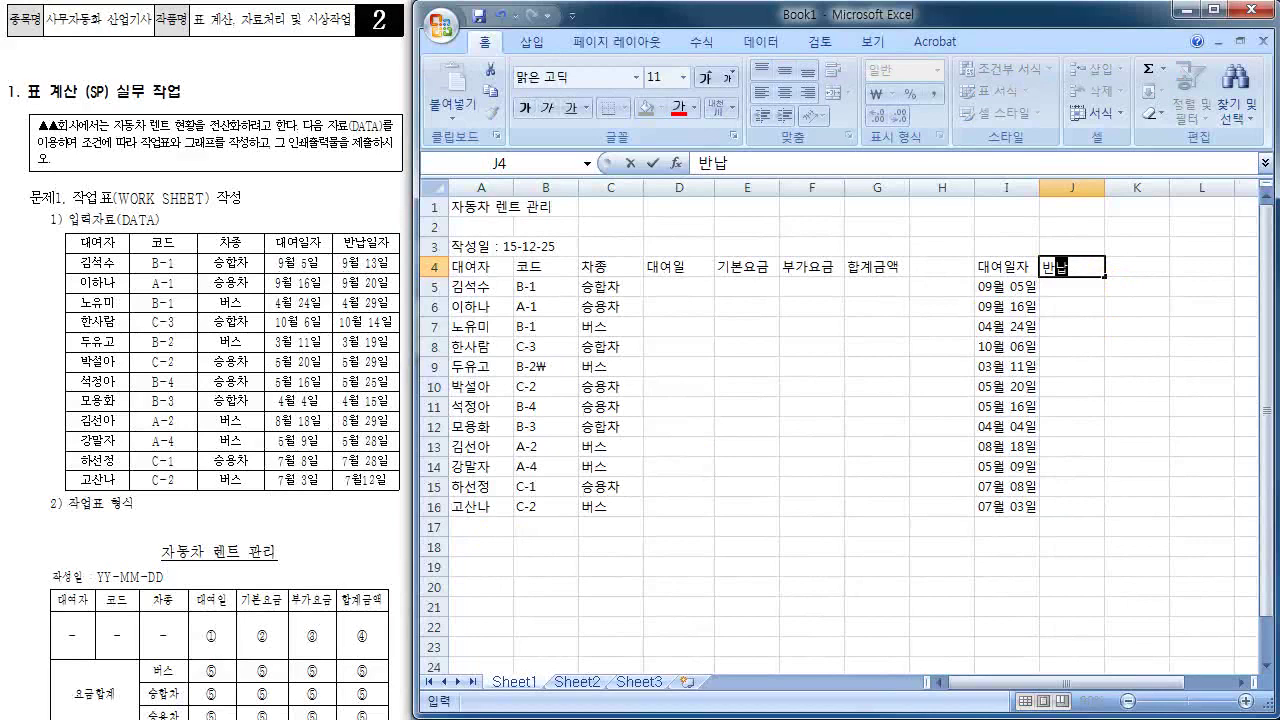
{"action": "type", "text": "일자"}
{"action": "left_click", "coordinate": [1006, 286]}
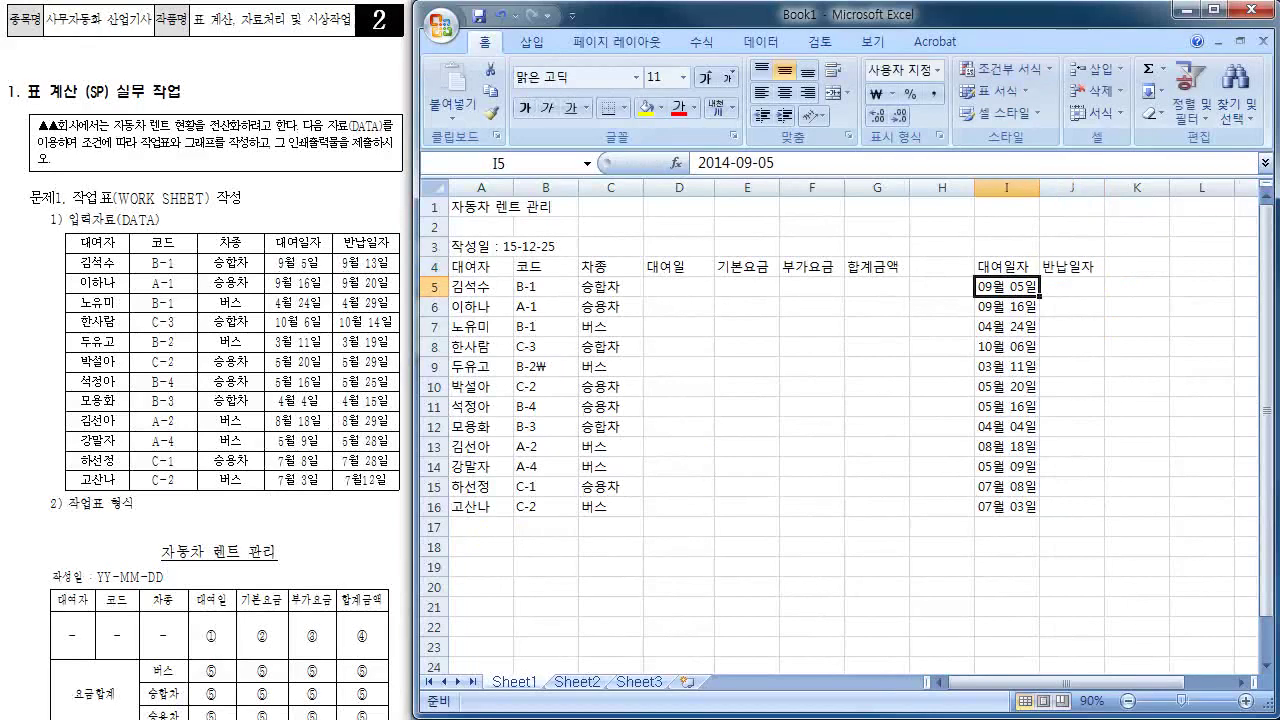
- Enter the return dates 9-13, 9-20, 4-29, 10-14, 3-19 and 5-29 into J5:J10
{"action": "left_click", "coordinate": [1072, 286]}
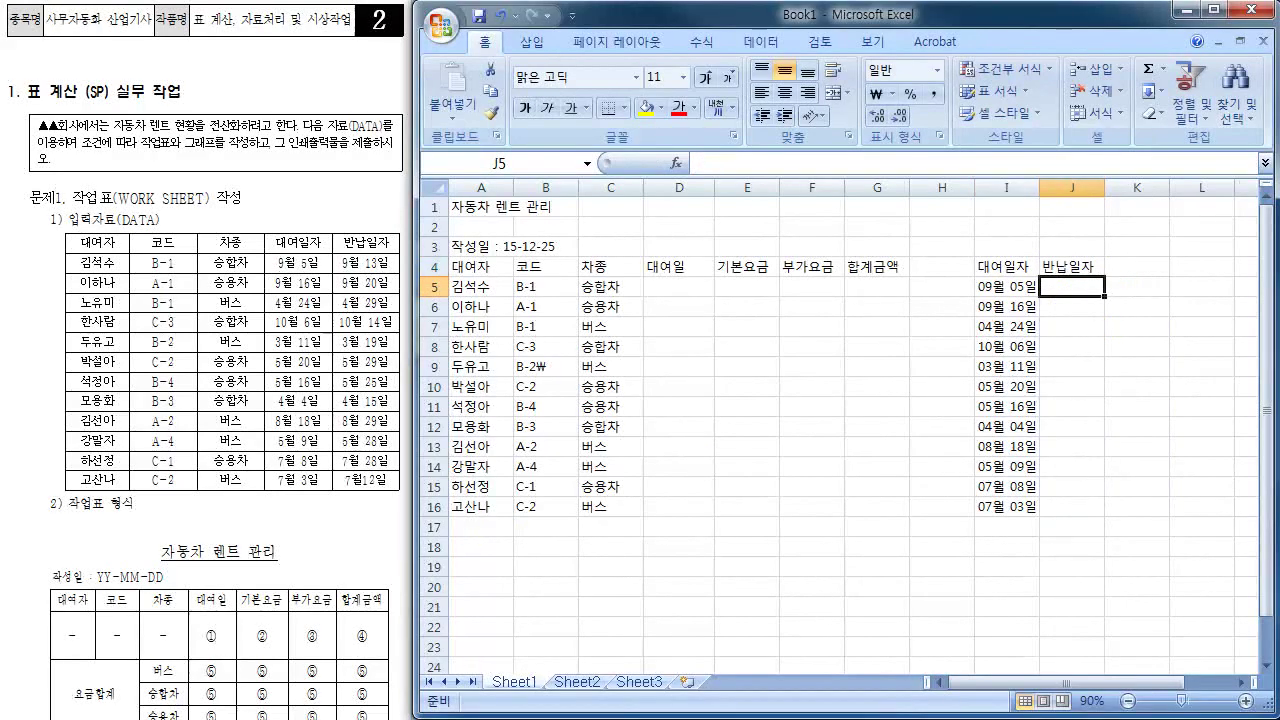
{"action": "type", "text": "9-13"}
{"action": "key", "text": "Return"}
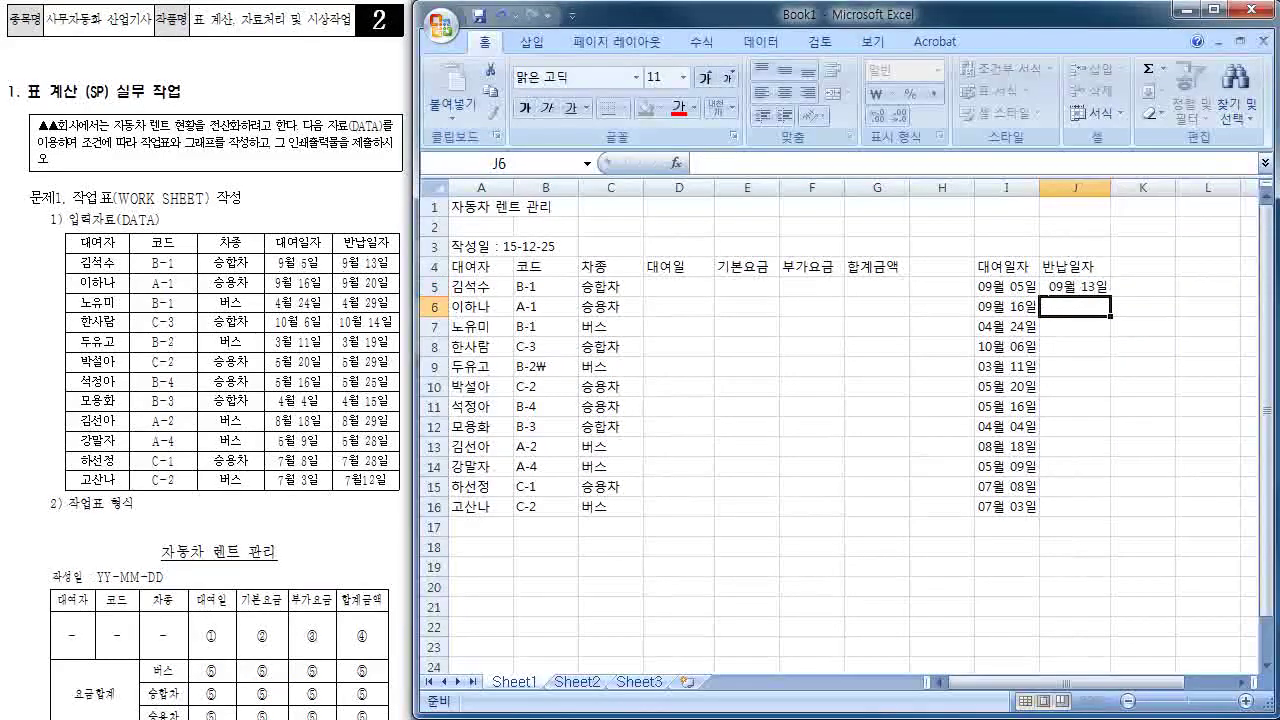
{"action": "type", "text": "9-20"}
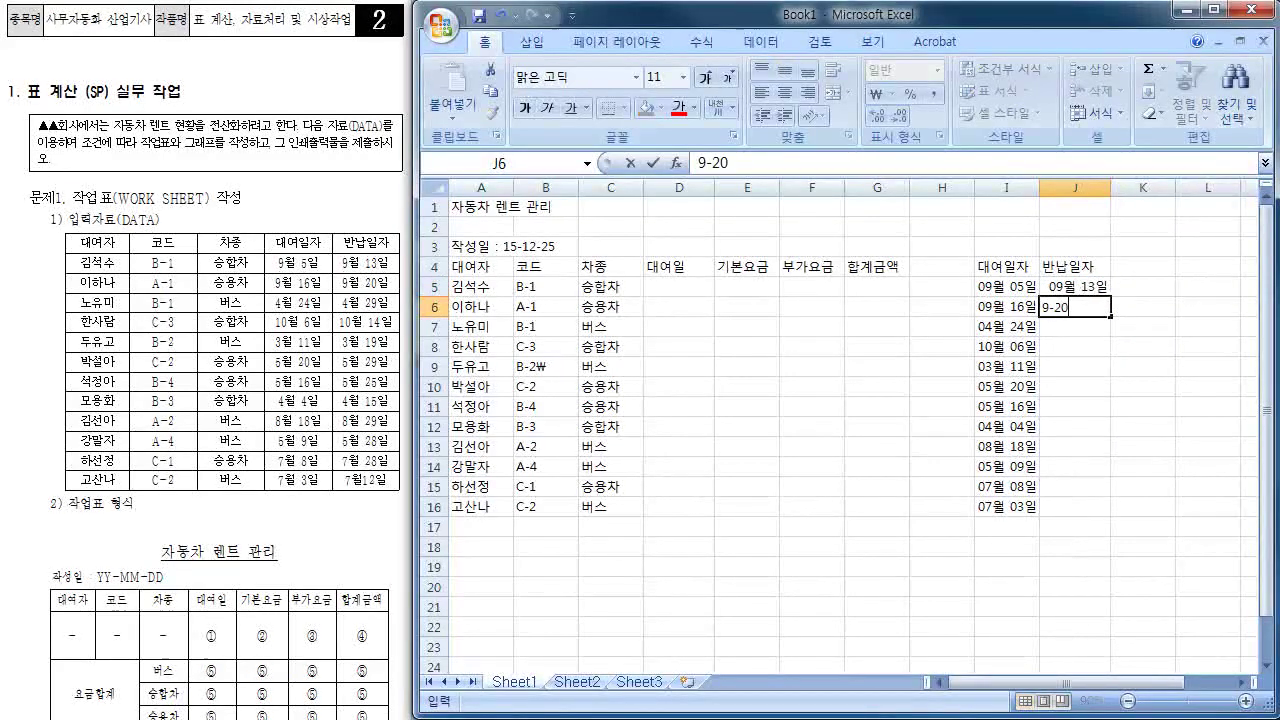
{"action": "key", "text": "Return"}
{"action": "type", "text": "4"}
{"action": "type", "text": "-29"}
{"action": "key", "text": "Return"}
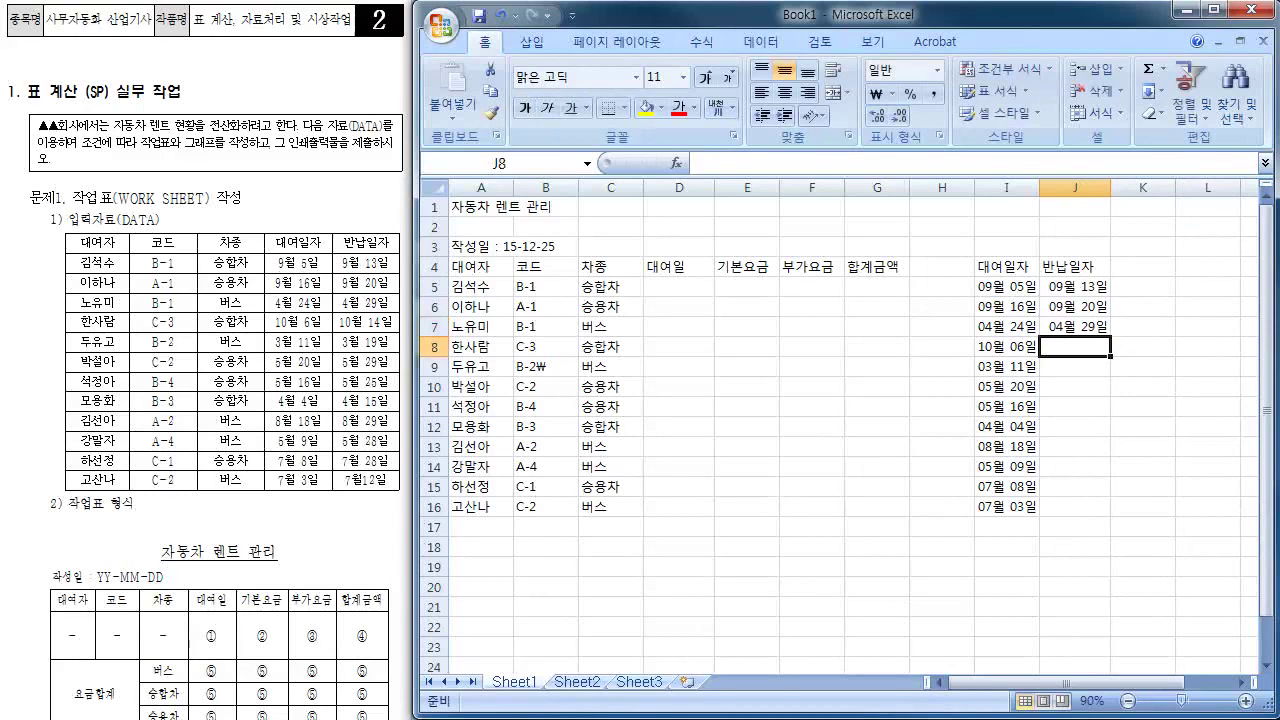
{"action": "type", "text": "10"}
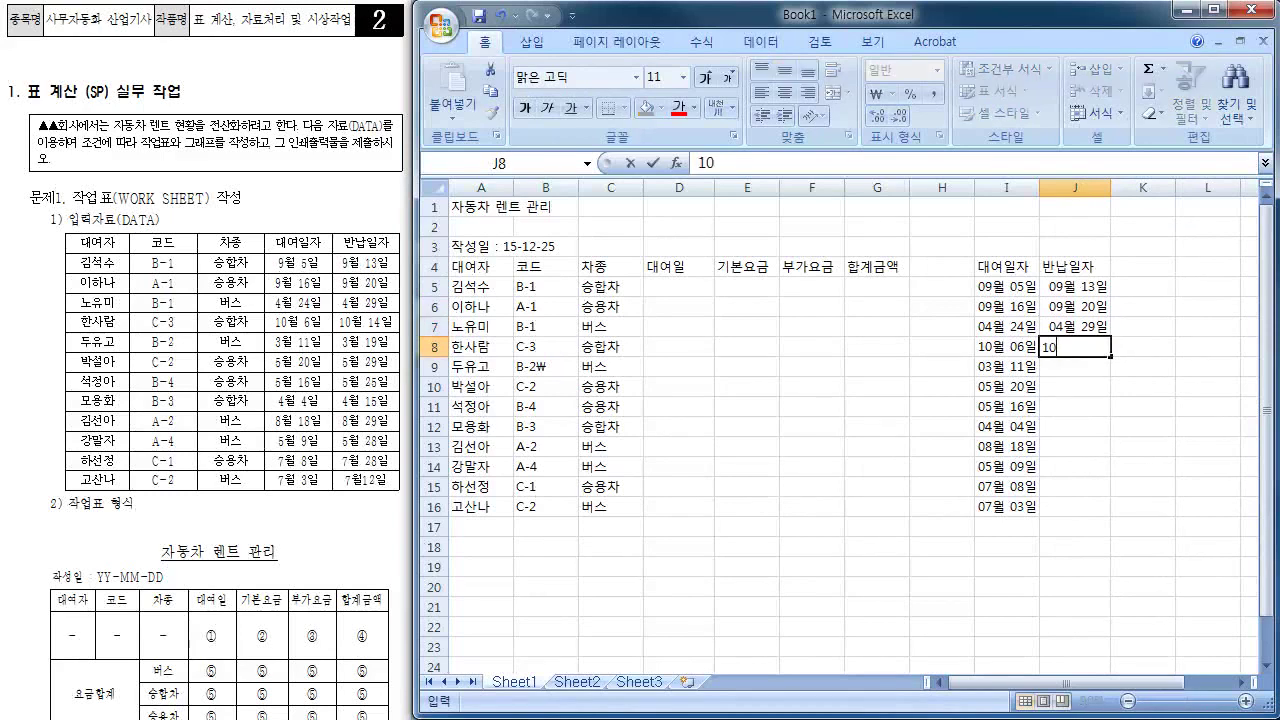
{"action": "type", "text": "-14"}
{"action": "key", "text": "Return"}
{"action": "type", "text": "3-19"}
{"action": "key", "text": "Return"}
{"action": "type", "text": "5"}
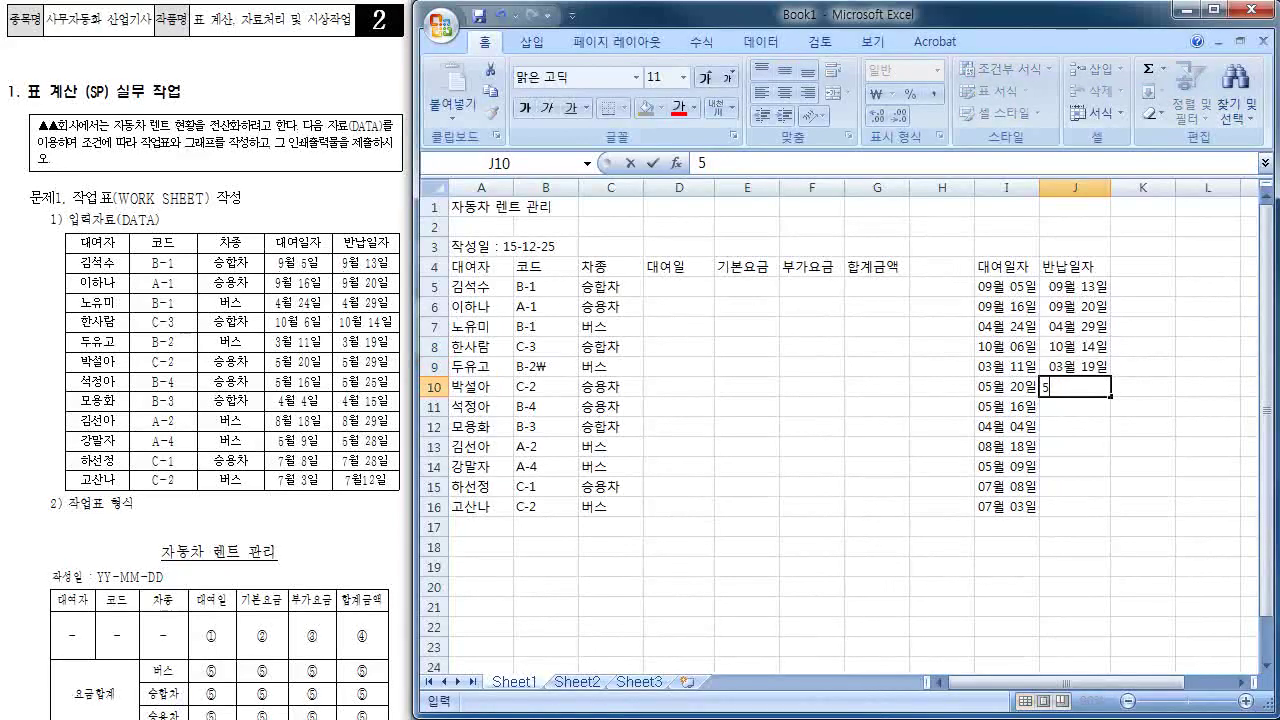
{"action": "type", "text": "-29"}
{"action": "key", "text": "Return"}
- Enter the return dates 5-25, 4-15, 8-29, 5-28, 7-28 and 7-12 into J11:J16
{"action": "type", "text": "5"}
{"action": "type", "text": "-25"}
{"action": "key", "text": "Return"}
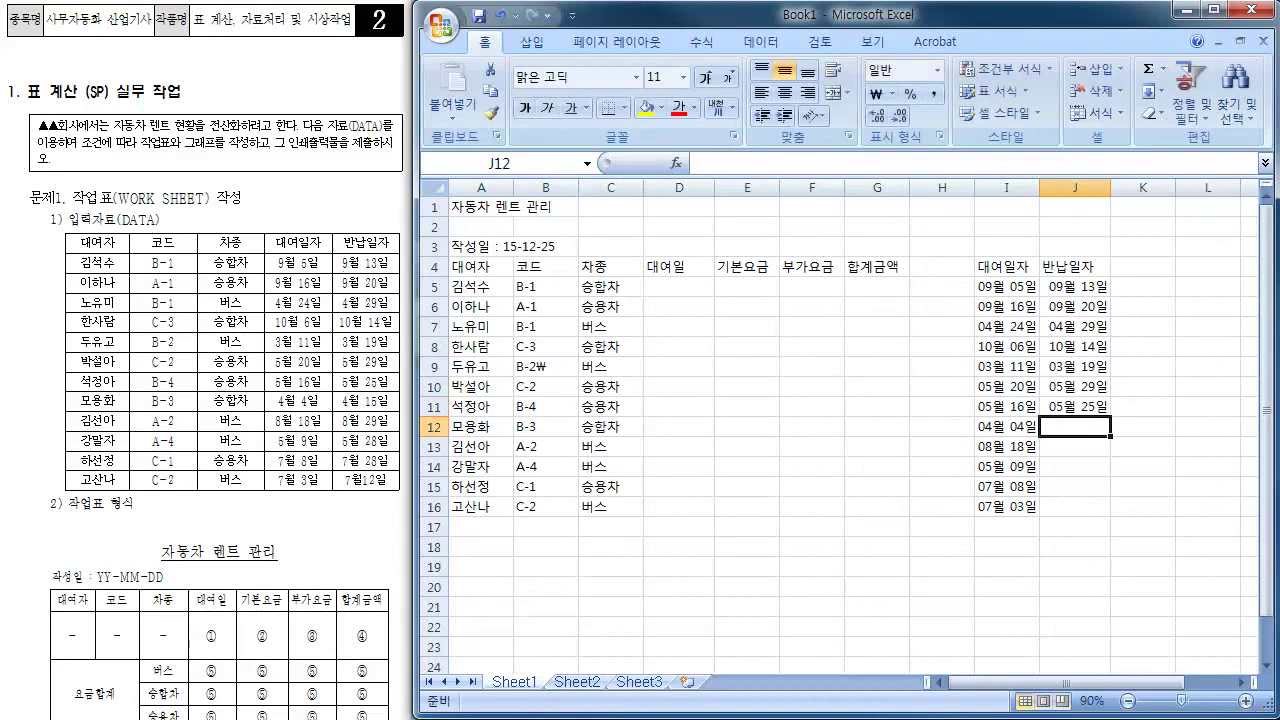
{"action": "type", "text": "4-15"}
{"action": "key", "text": "Return"}
{"action": "type", "text": "8"}
{"action": "type", "text": "-29"}
{"action": "key", "text": "Return"}
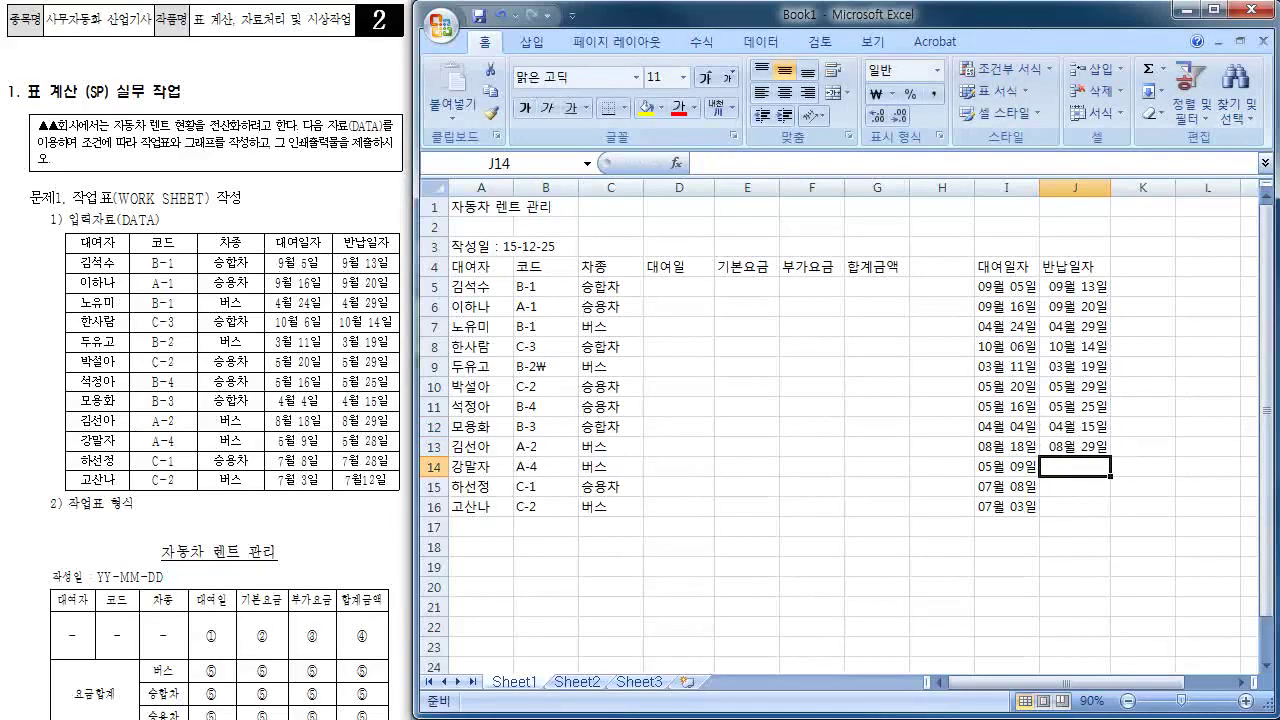
{"action": "type", "text": "5-28"}
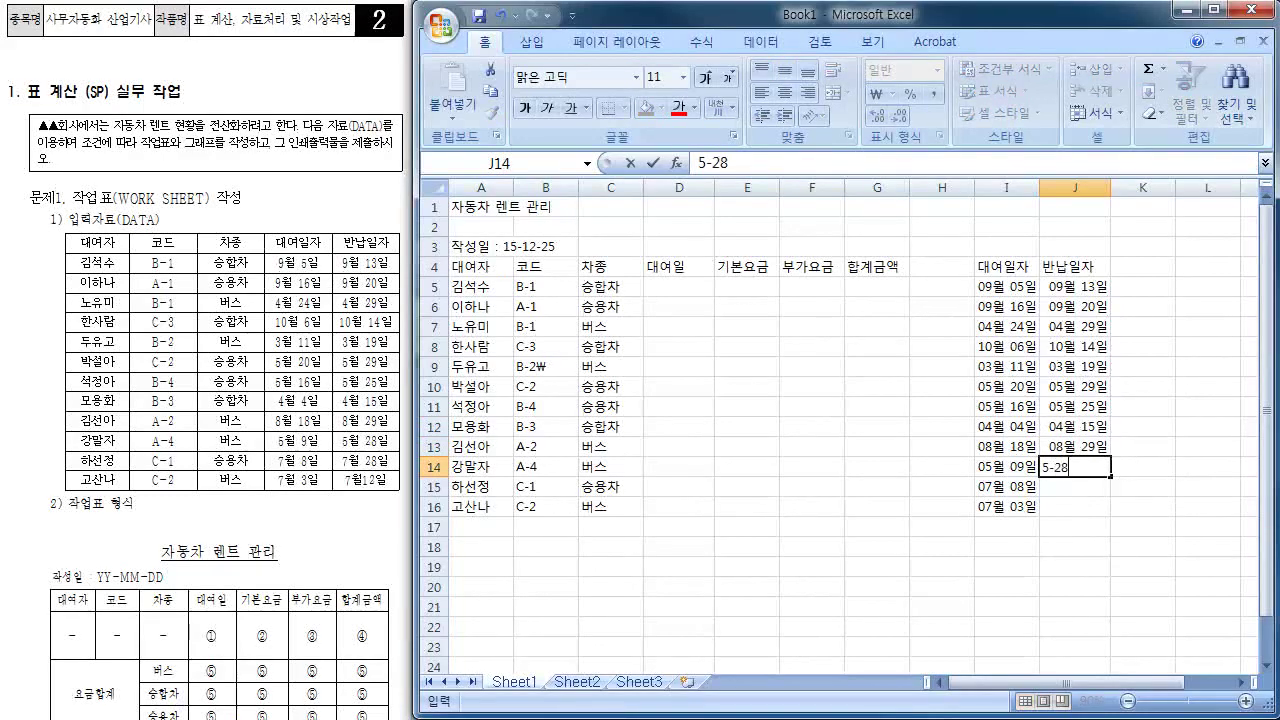
{"action": "key", "text": "Return"}
{"action": "type", "text": "7"}
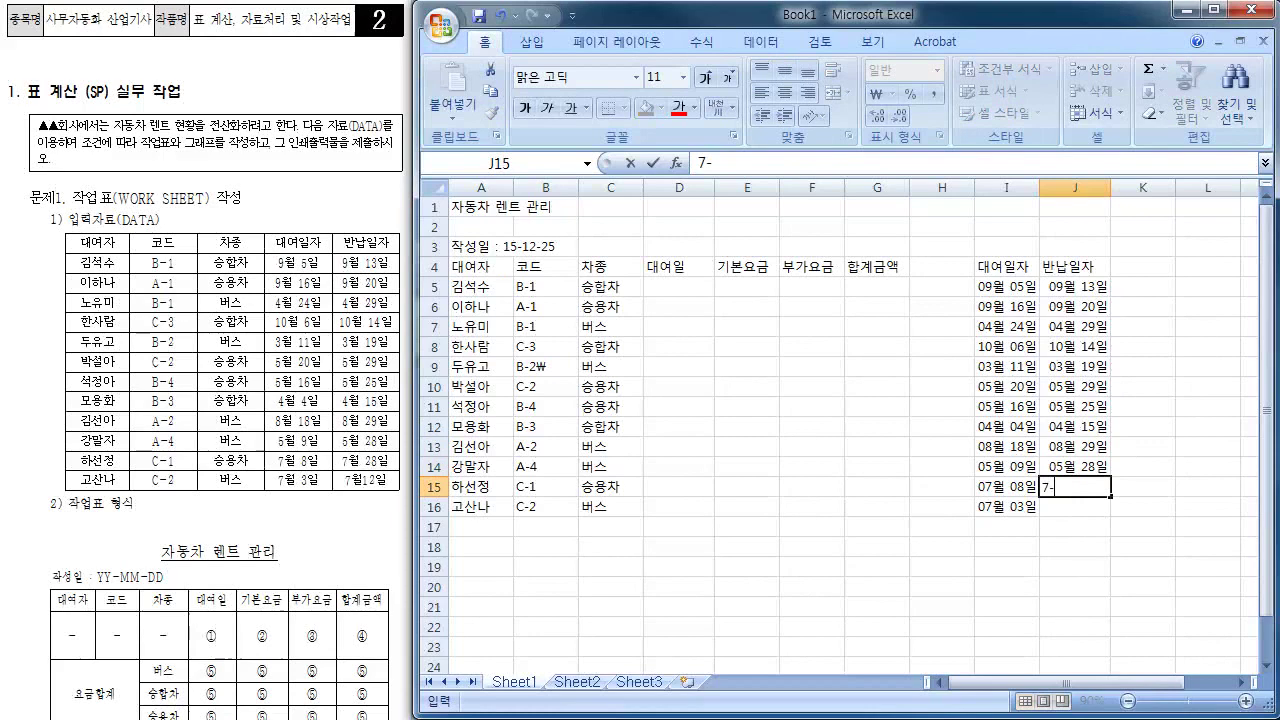
{"action": "type", "text": "-28"}
{"action": "key", "text": "Return"}
{"action": "type", "text": "7-"}
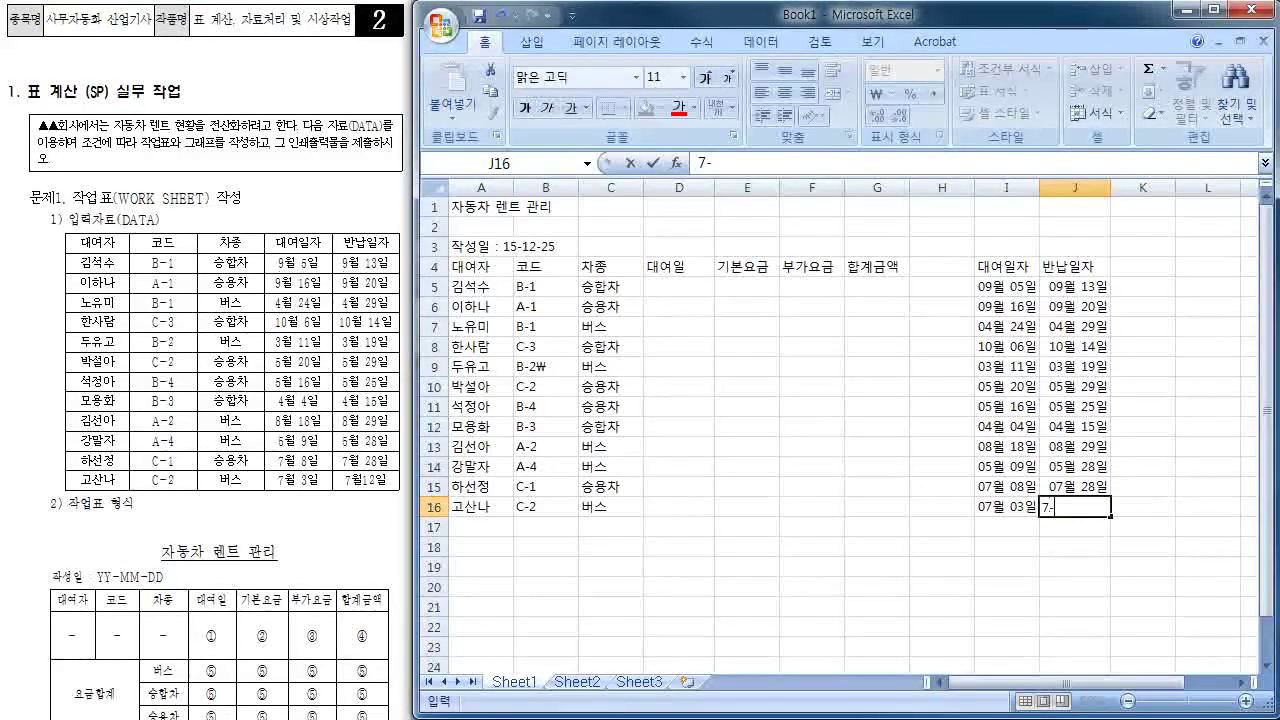
{"action": "type", "text": "12"}
{"action": "key", "text": "Return"}
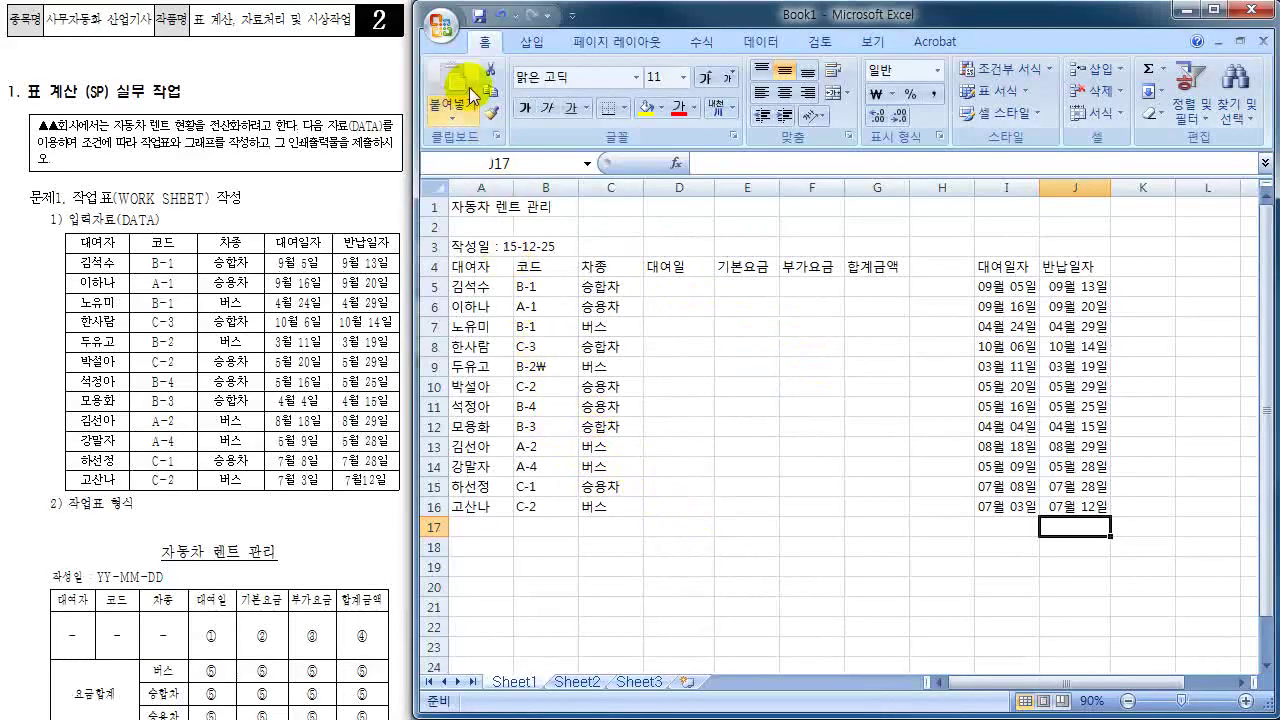
- Save the workbook as '엑셀 02회' in the C:\실전모의고사 folder
{"action": "left_click", "coordinate": [481, 17]}
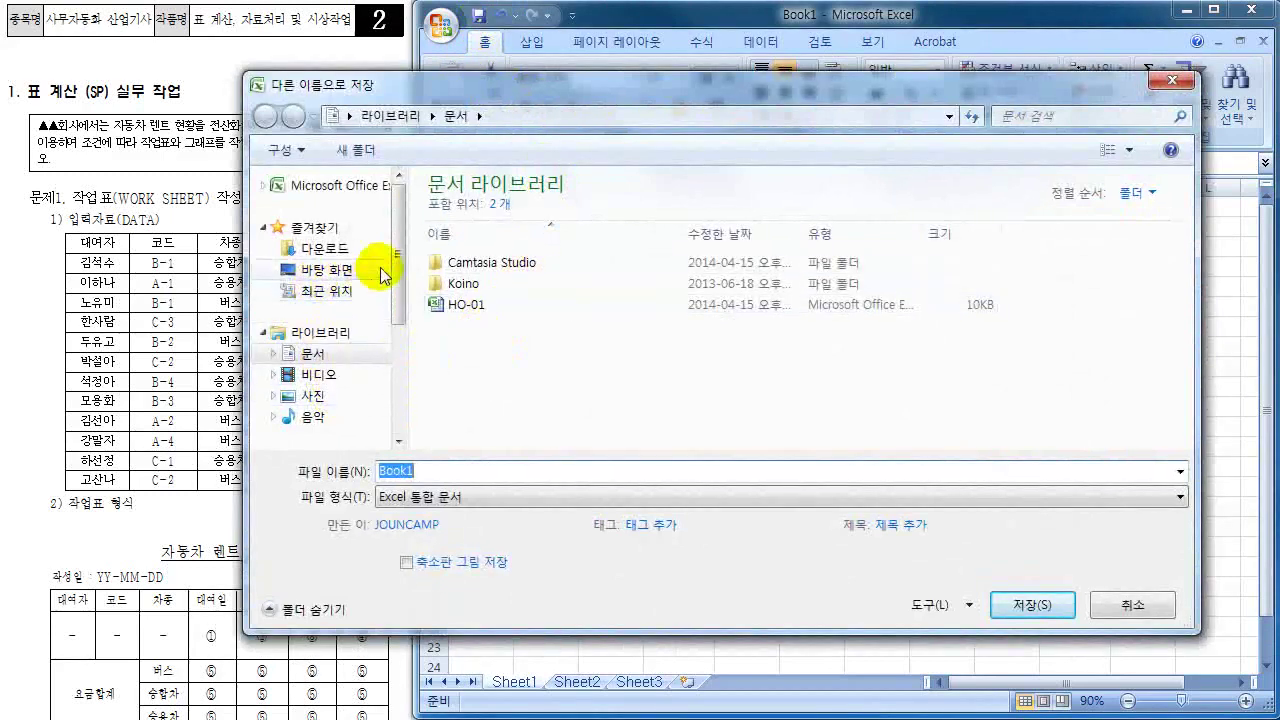
{"action": "scroll", "coordinate": [383, 275], "scroll_direction": "down", "scroll_amount": 2}
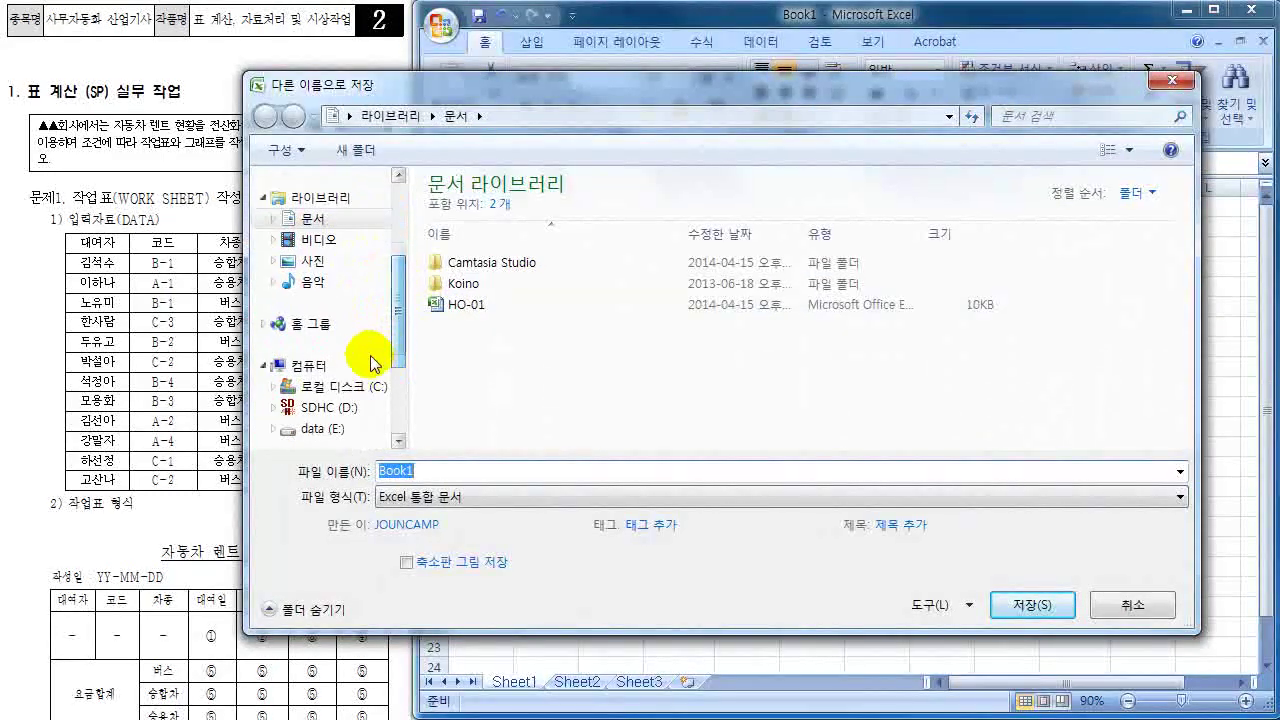
{"action": "left_click", "coordinate": [346, 392]}
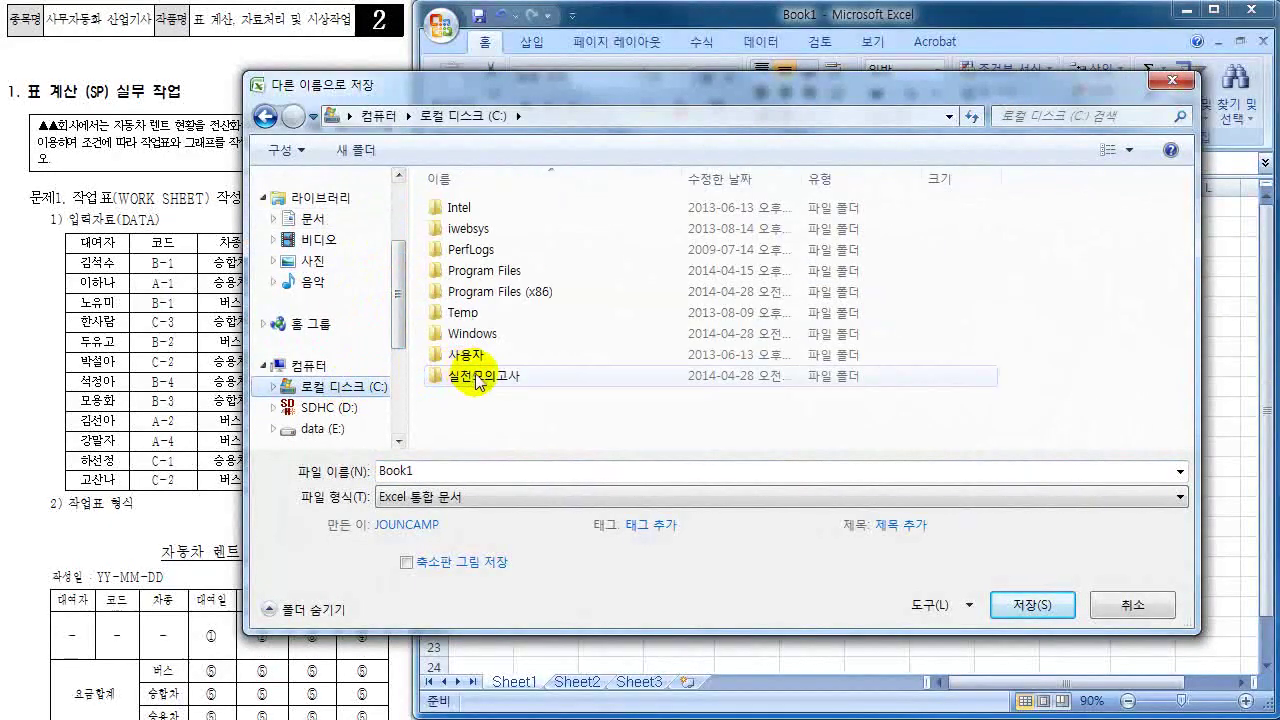
{"action": "left_click", "coordinate": [477, 379]}
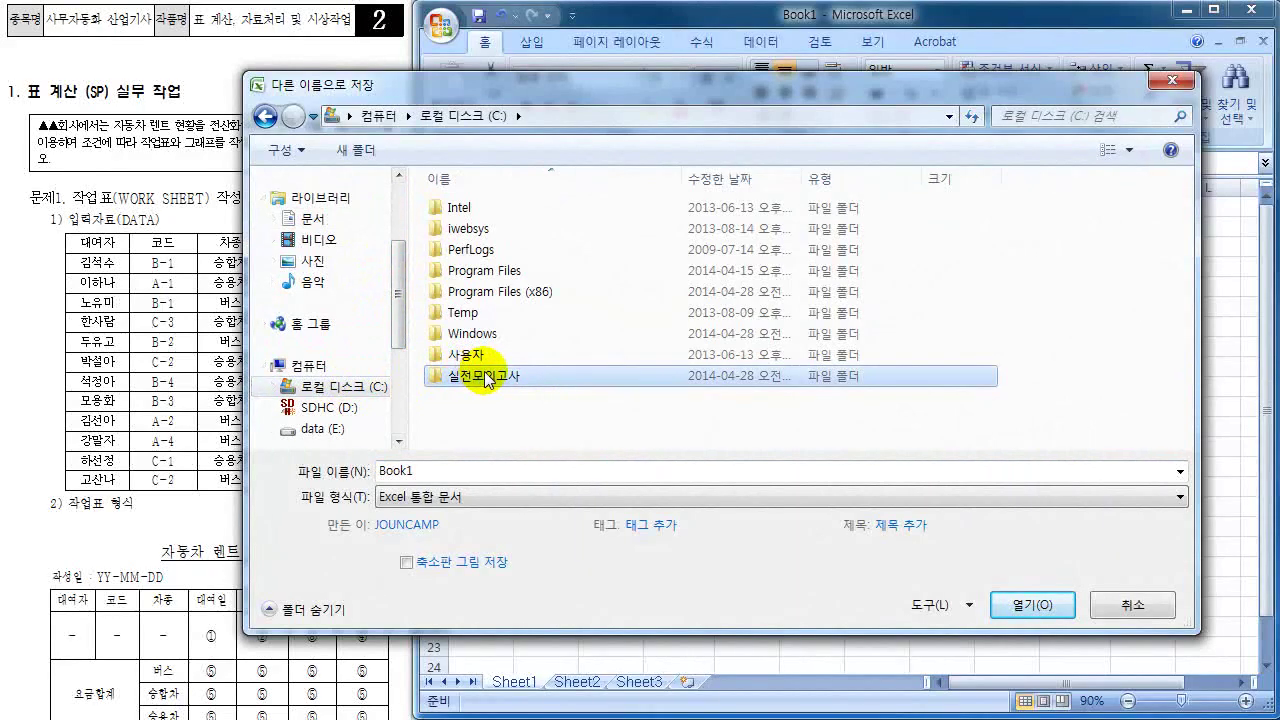
{"action": "double_click", "coordinate": [462, 378]}
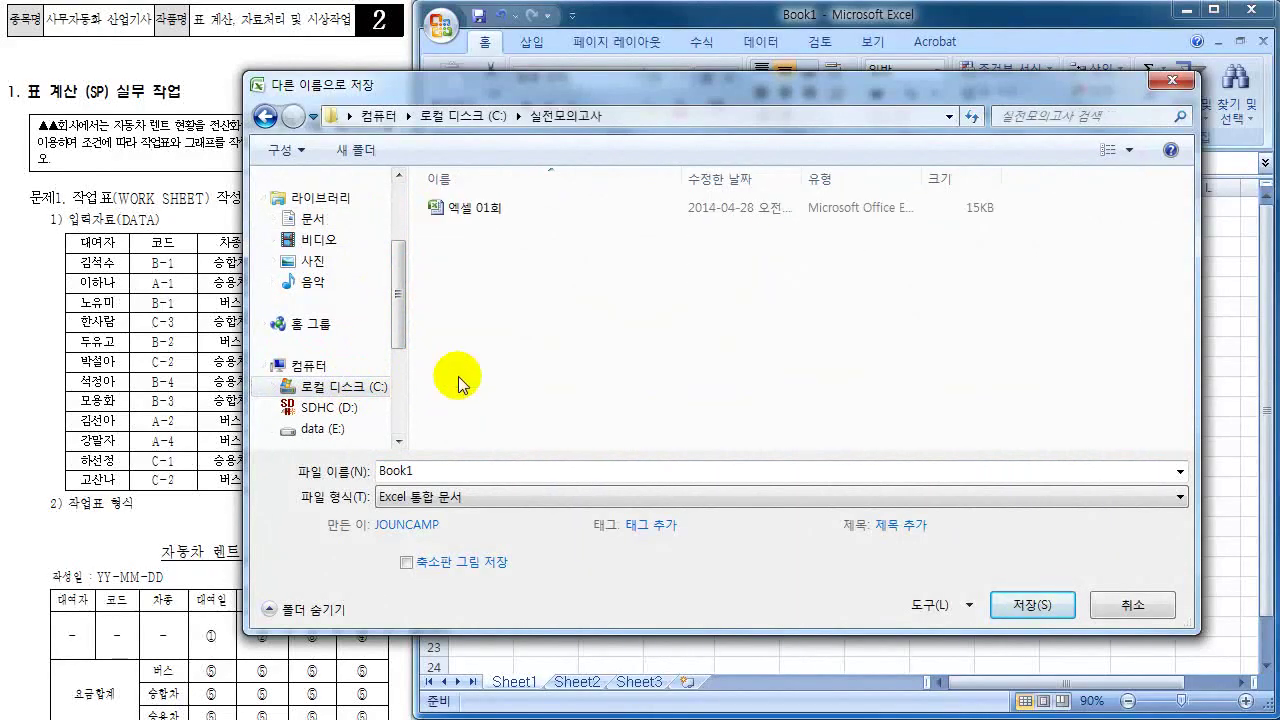
{"action": "double_click", "coordinate": [410, 471]}
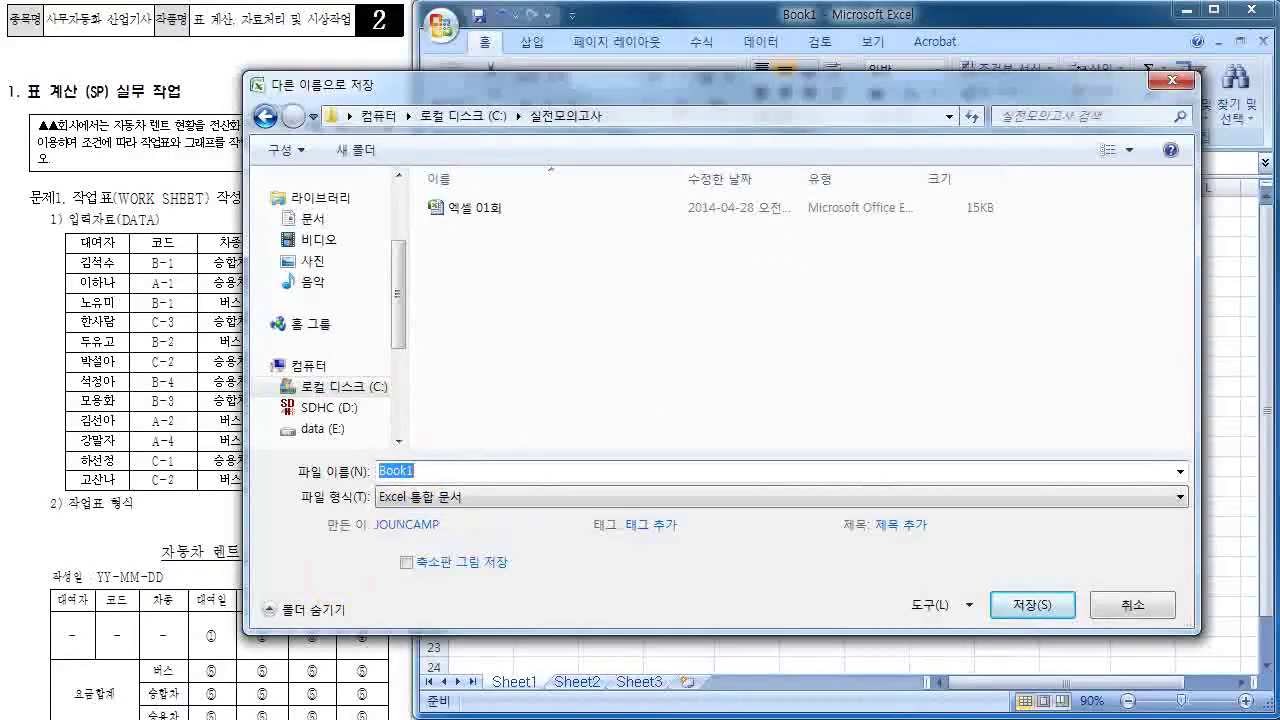
{"action": "type", "text": "엑세"}
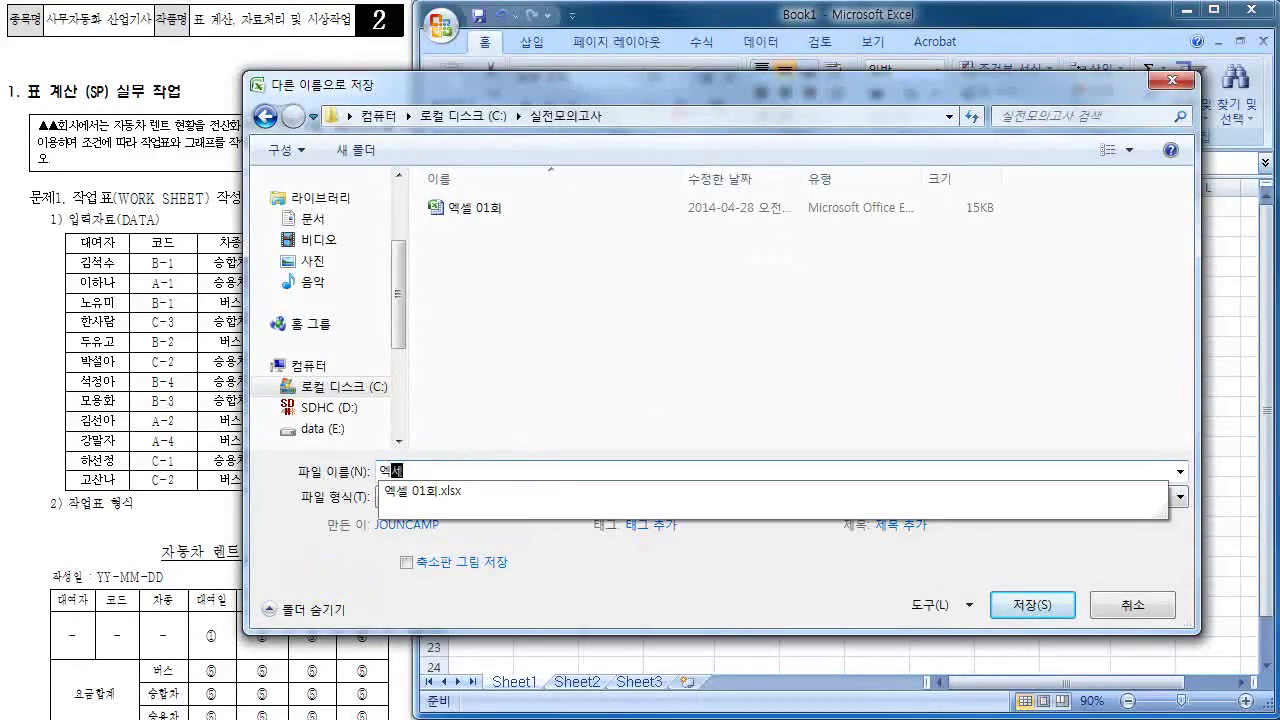
{"action": "type", "text": " 02"}
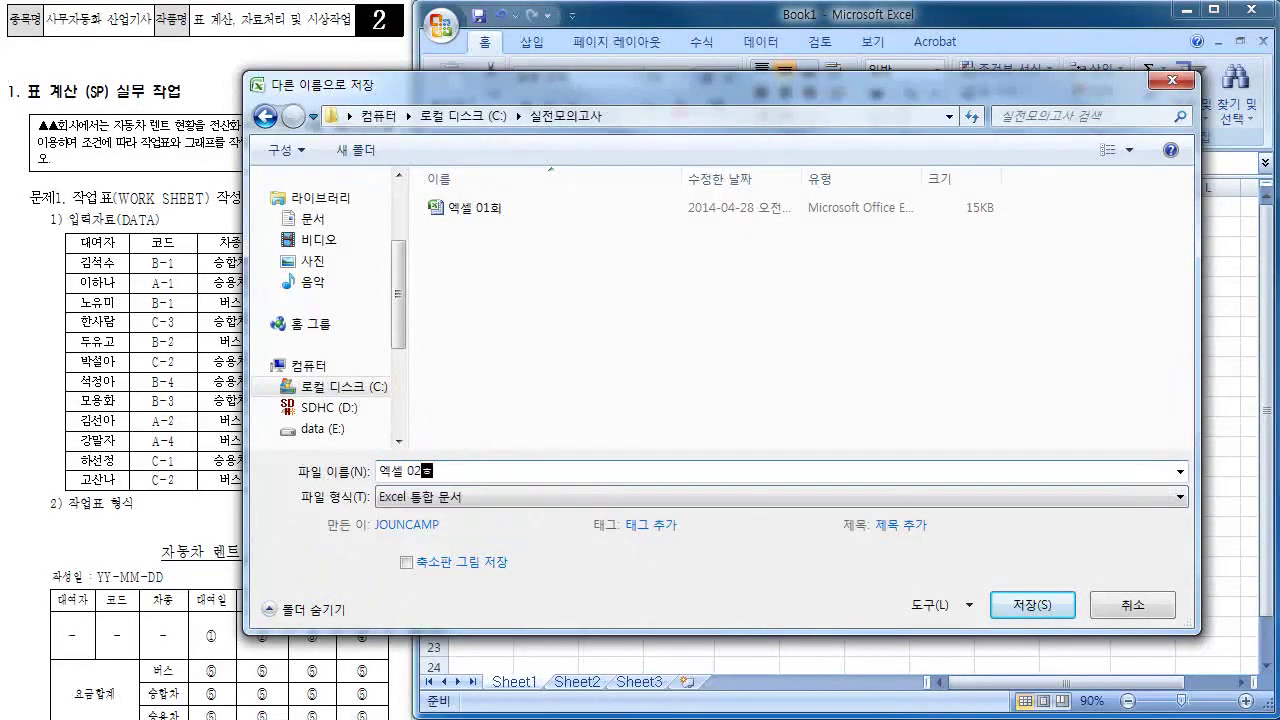
{"action": "type", "text": "회"}
{"action": "left_click", "coordinate": [1026, 612]}
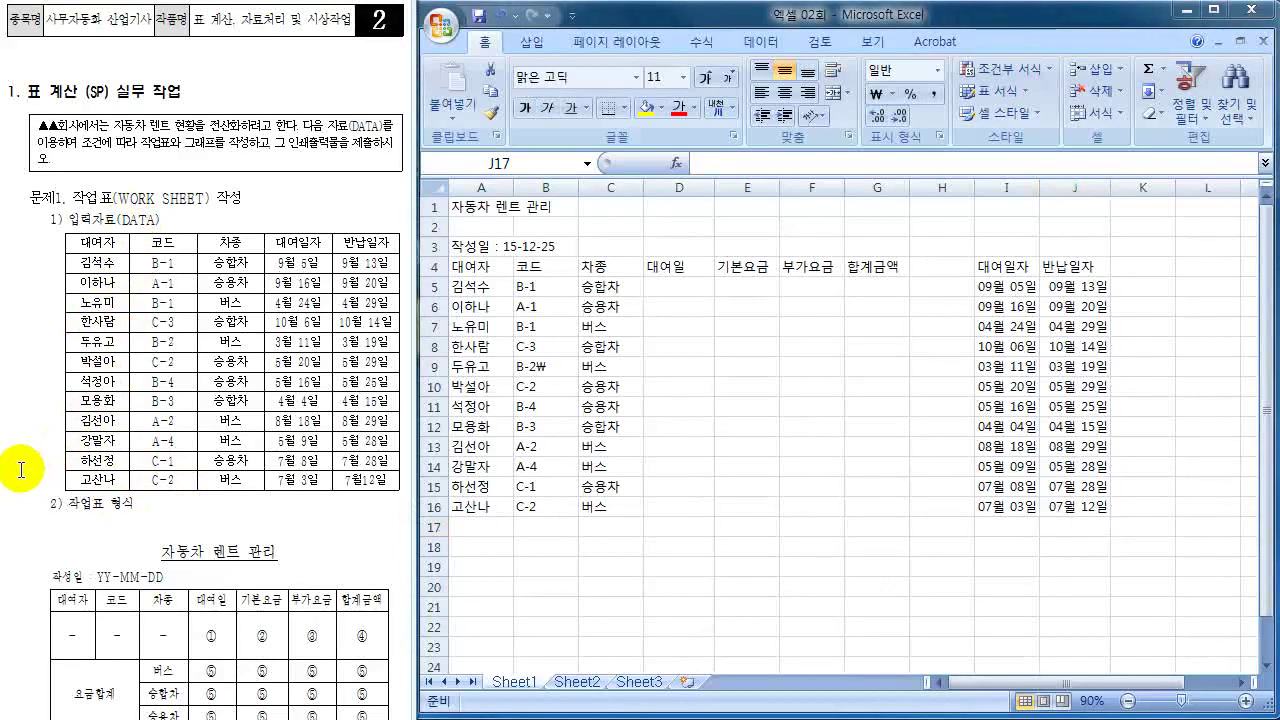
{"action": "scroll", "coordinate": [21, 469], "scroll_direction": "down", "scroll_amount": 8}
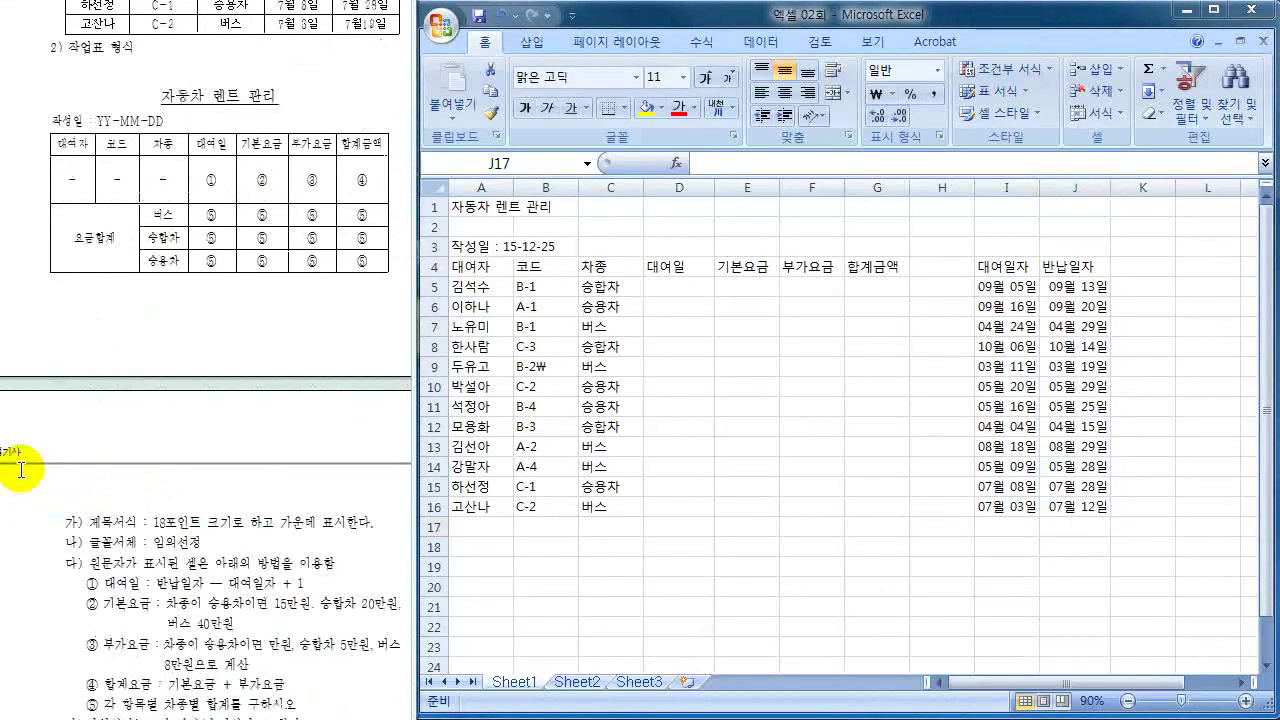
{"action": "scroll", "coordinate": [21, 469], "scroll_direction": "down", "scroll_amount": 4}
{"action": "scroll", "coordinate": [21, 471], "scroll_direction": "down", "scroll_amount": 4}
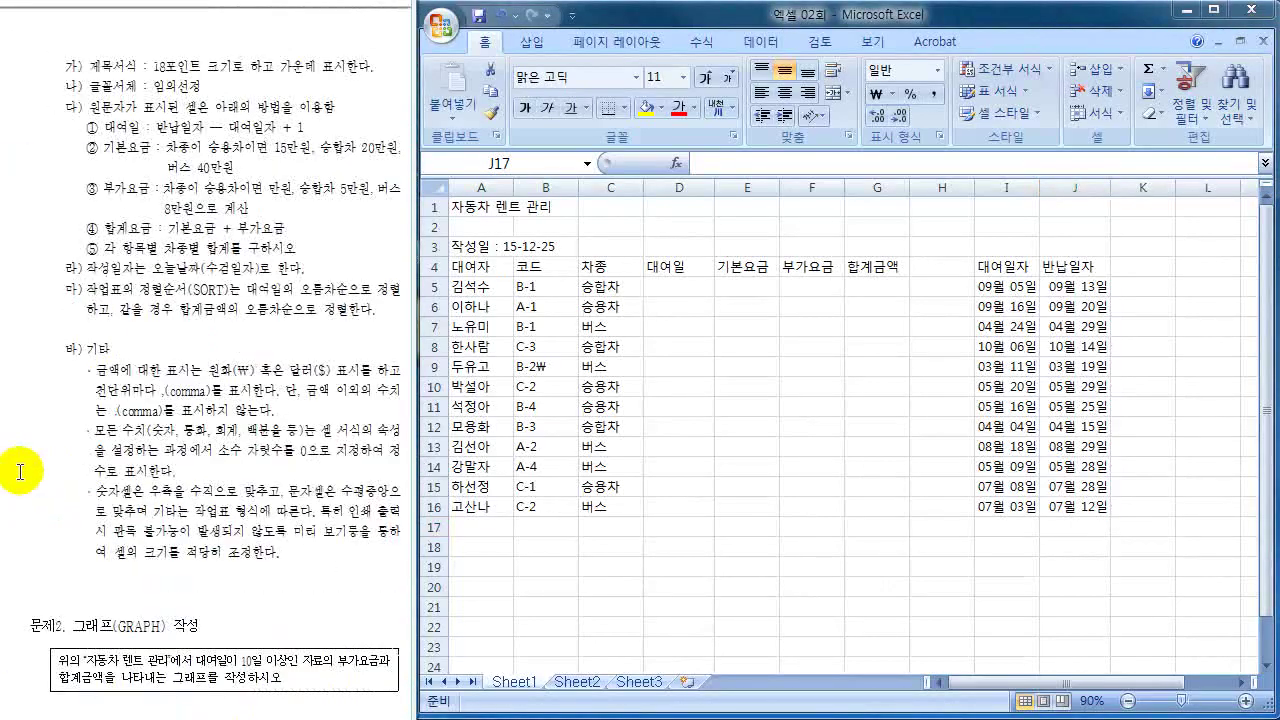
{"action": "scroll", "coordinate": [21, 469], "scroll_direction": "down", "scroll_amount": 1}
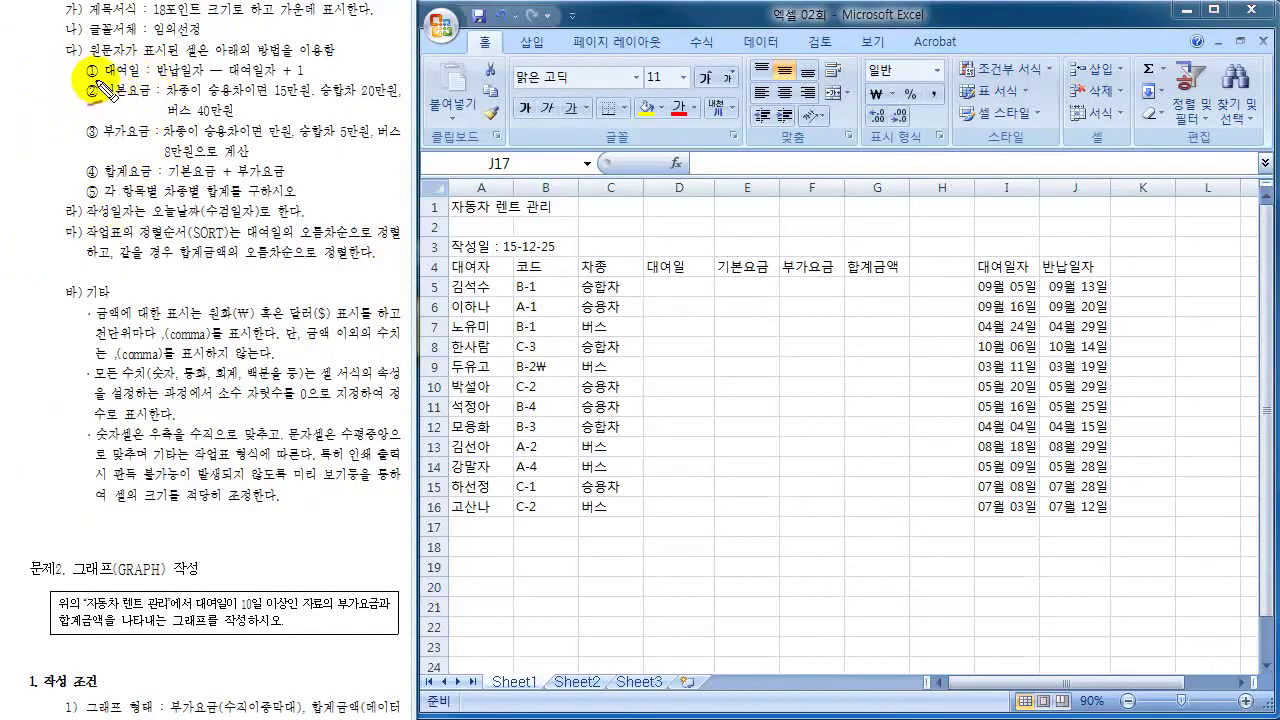
{"action": "left_click_drag", "start_coordinate": [138, 62], "coordinate": [312, 80]}
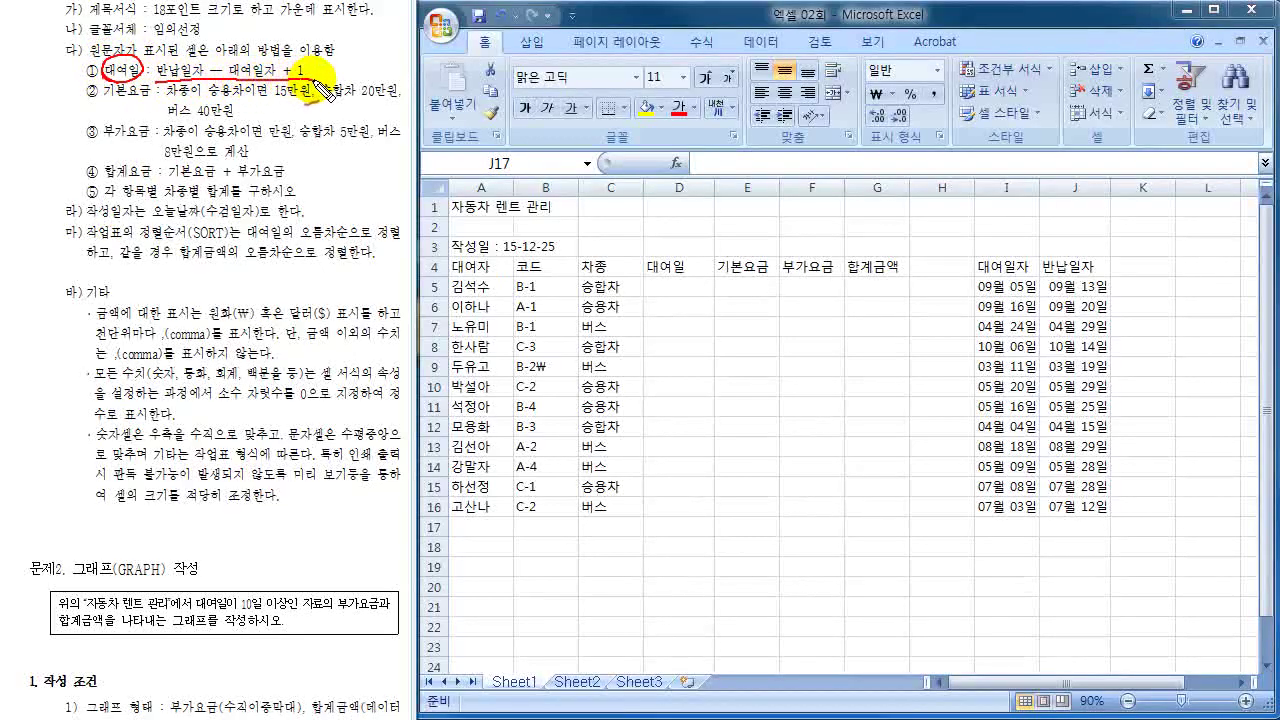
{"action": "mouse_move", "coordinate": [640, 288]}
{"action": "left_mouse_down"}
{"action": "mouse_move", "coordinate": [722, 307]}
{"action": "mouse_move", "coordinate": [694, 523]}
{"action": "mouse_move", "coordinate": [714, 529]}
{"action": "mouse_move", "coordinate": [726, 506]}
{"action": "left_mouse_up"}
{"action": "key", "text": "ctrl+z"}
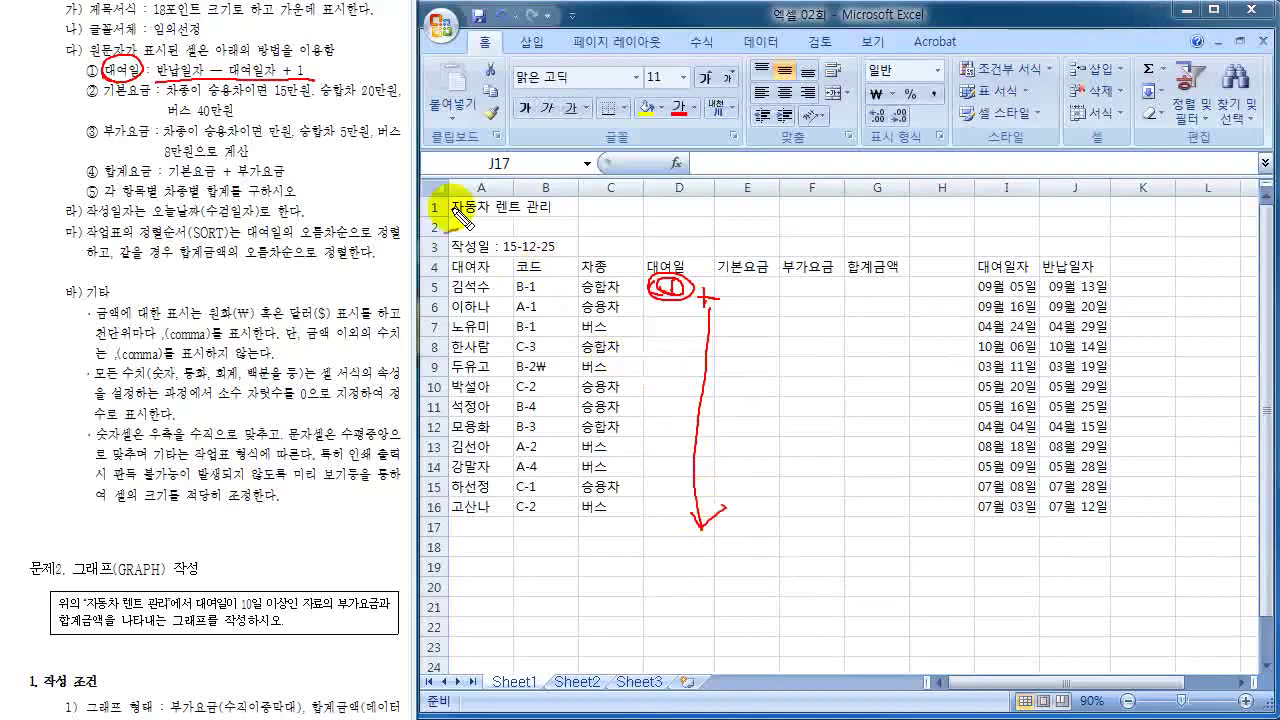
{"action": "left_click_drag", "start_coordinate": [150, 92], "coordinate": [117, 102]}
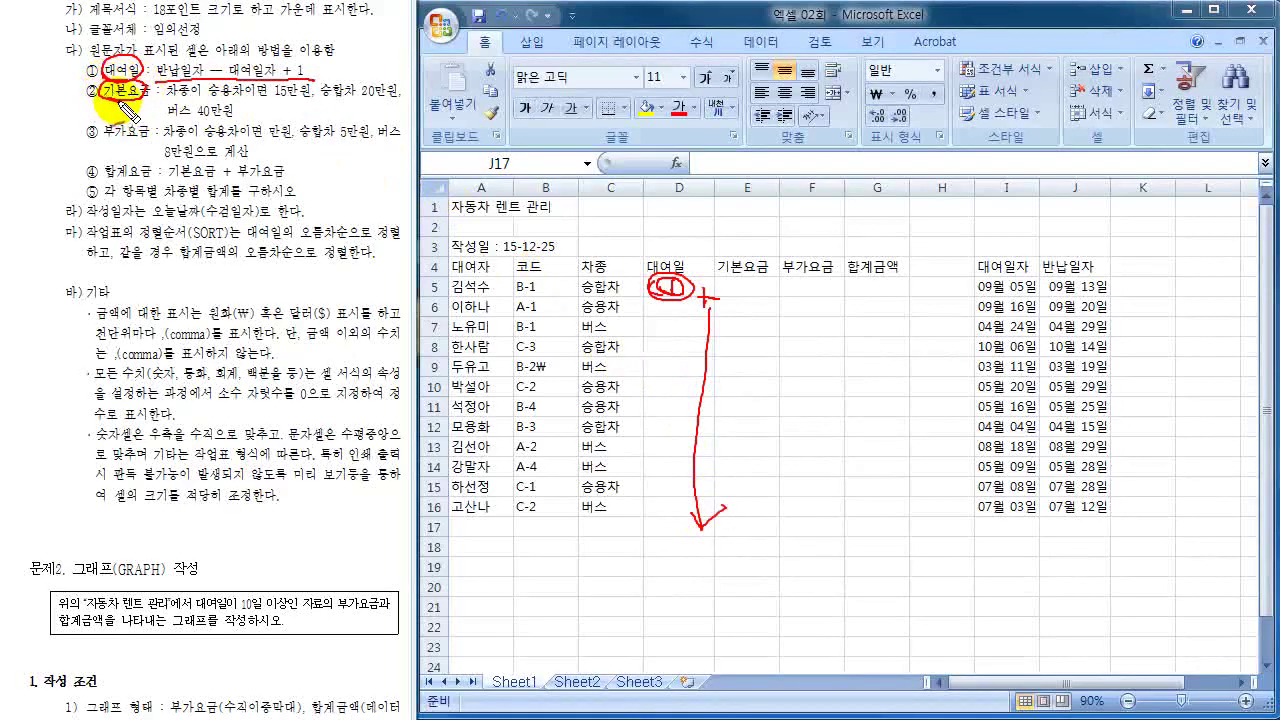
{"action": "mouse_move", "coordinate": [735, 283]}
{"action": "left_mouse_down"}
{"action": "mouse_move", "coordinate": [765, 285]}
{"action": "mouse_move", "coordinate": [740, 298]}
{"action": "left_mouse_up"}
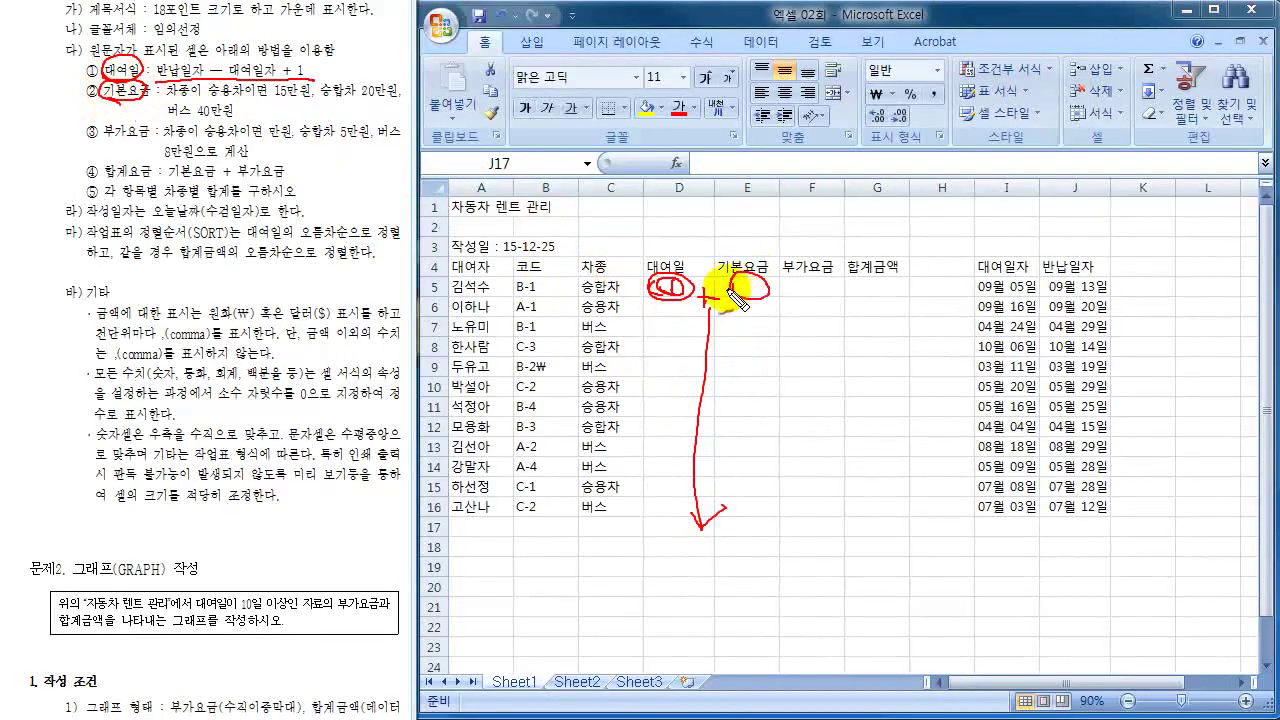
{"action": "mouse_move", "coordinate": [150, 124]}
{"action": "left_mouse_down"}
{"action": "mouse_move", "coordinate": [108, 148]}
{"action": "mouse_move", "coordinate": [122, 147]}
{"action": "left_mouse_up"}
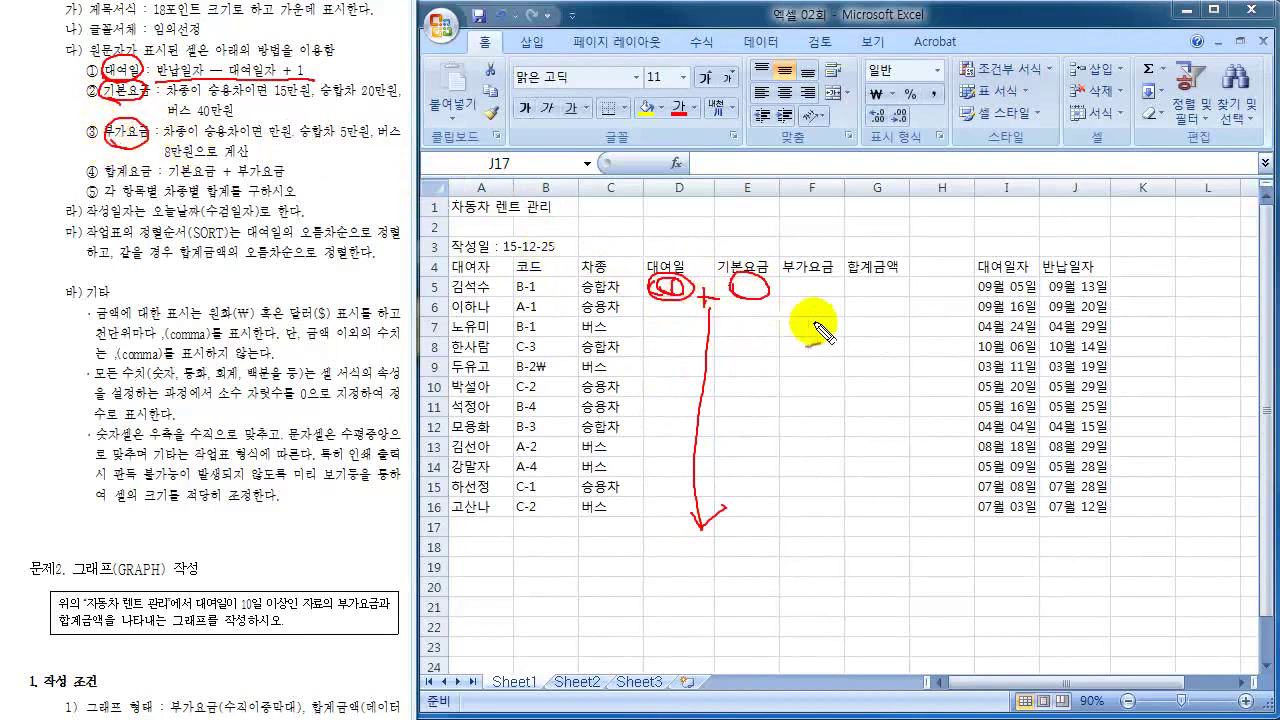
{"action": "left_click_drag", "start_coordinate": [826, 283], "coordinate": [798, 296]}
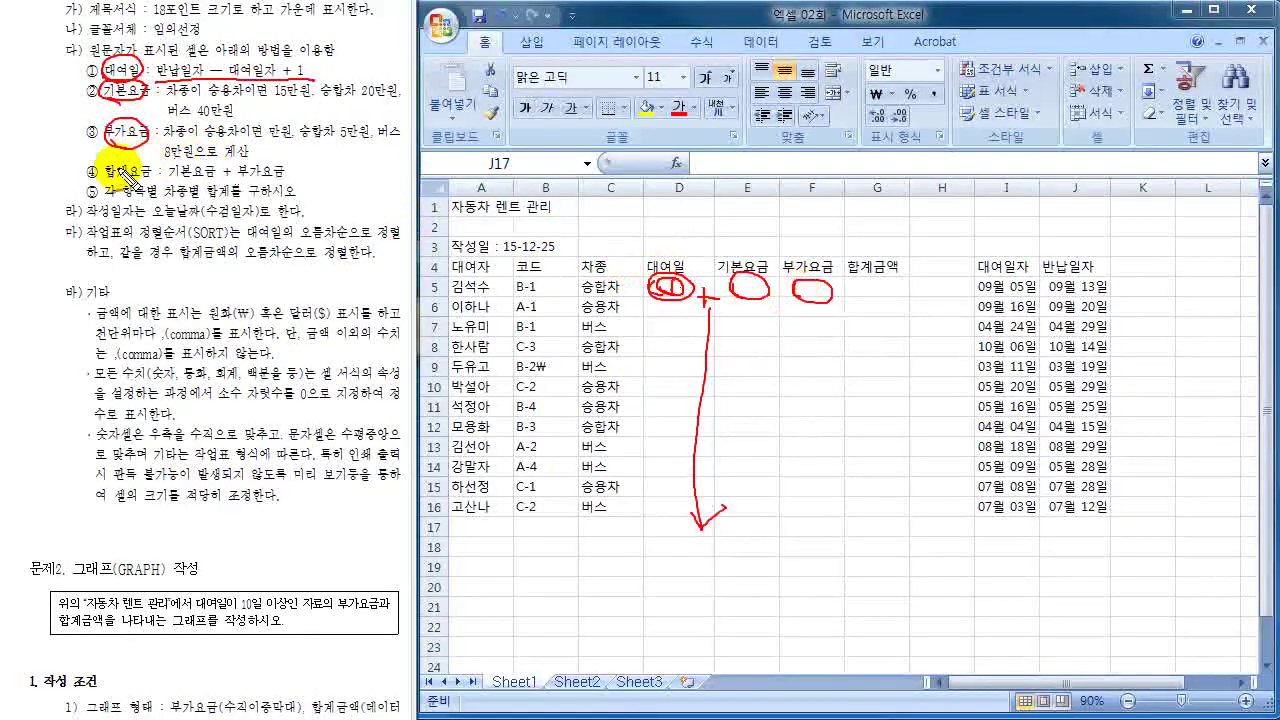
{"action": "left_click_drag", "start_coordinate": [148, 188], "coordinate": [284, 178]}
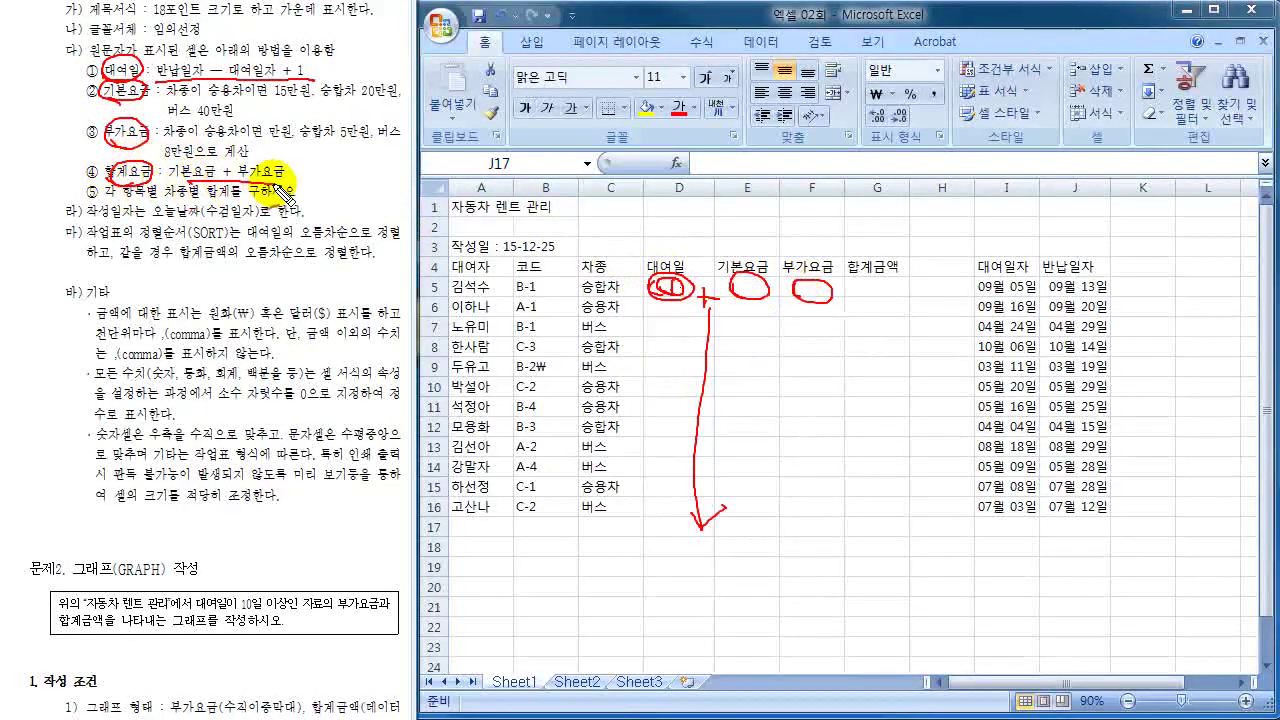
{"action": "mouse_move", "coordinate": [857, 290]}
{"action": "left_mouse_down"}
{"action": "mouse_move", "coordinate": [888, 278]}
{"action": "mouse_move", "coordinate": [860, 292]}
{"action": "left_mouse_up"}
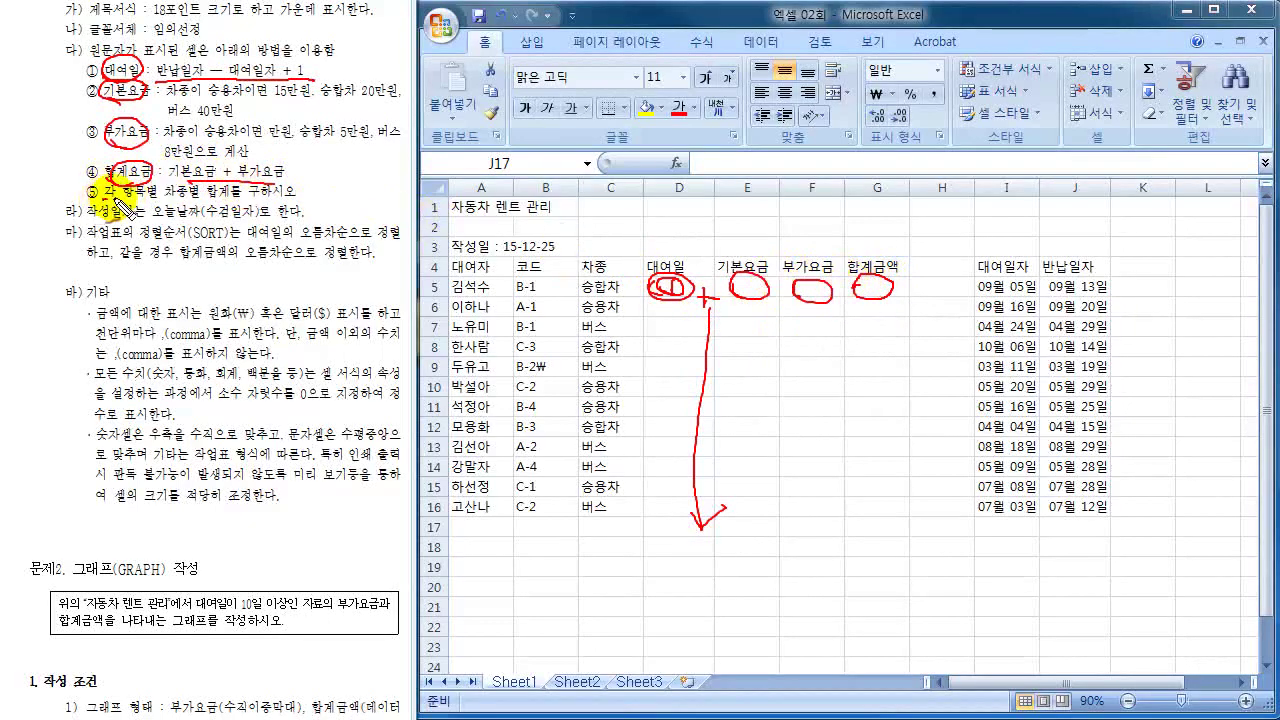
{"action": "mouse_move", "coordinate": [188, 186]}
{"action": "left_mouse_down"}
{"action": "mouse_move", "coordinate": [170, 184]}
{"action": "mouse_move", "coordinate": [295, 198]}
{"action": "left_mouse_up"}
{"action": "left_click_drag", "start_coordinate": [522, 531], "coordinate": [500, 586]}
{"action": "mouse_move", "coordinate": [687, 570]}
{"action": "left_mouse_down"}
{"action": "mouse_move", "coordinate": [766, 600]}
{"action": "mouse_move", "coordinate": [912, 528]}
{"action": "mouse_move", "coordinate": [700, 523]}
{"action": "mouse_move", "coordinate": [717, 563]}
{"action": "left_mouse_up"}
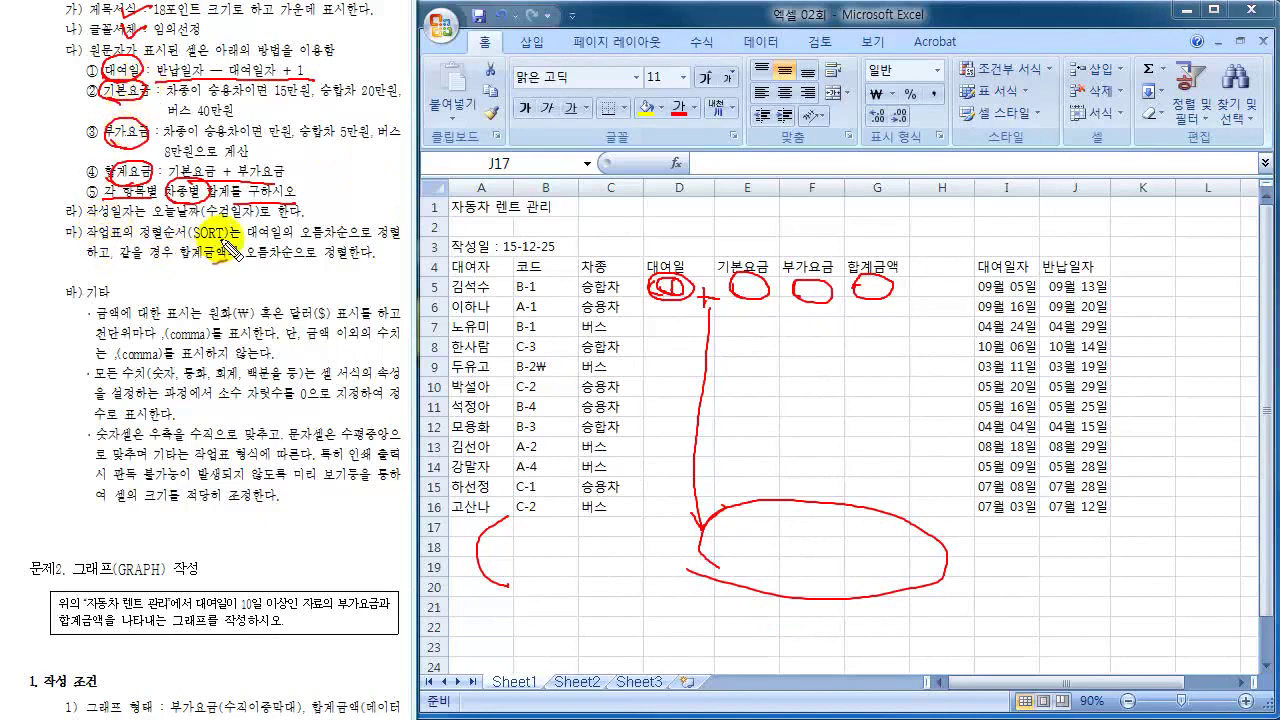
{"action": "left_click_drag", "start_coordinate": [224, 240], "coordinate": [214, 228]}
{"action": "mouse_move", "coordinate": [120, 302]}
{"action": "left_mouse_down"}
{"action": "mouse_move", "coordinate": [75, 345]}
{"action": "mouse_move", "coordinate": [78, 488]}
{"action": "mouse_move", "coordinate": [100, 508]}
{"action": "left_mouse_up"}
{"action": "mouse_move", "coordinate": [55, 30]}
{"action": "left_mouse_down"}
{"action": "mouse_move", "coordinate": [50, 15]}
{"action": "mouse_move", "coordinate": [60, 30]}
{"action": "mouse_move", "coordinate": [70, 20]}
{"action": "left_mouse_up"}
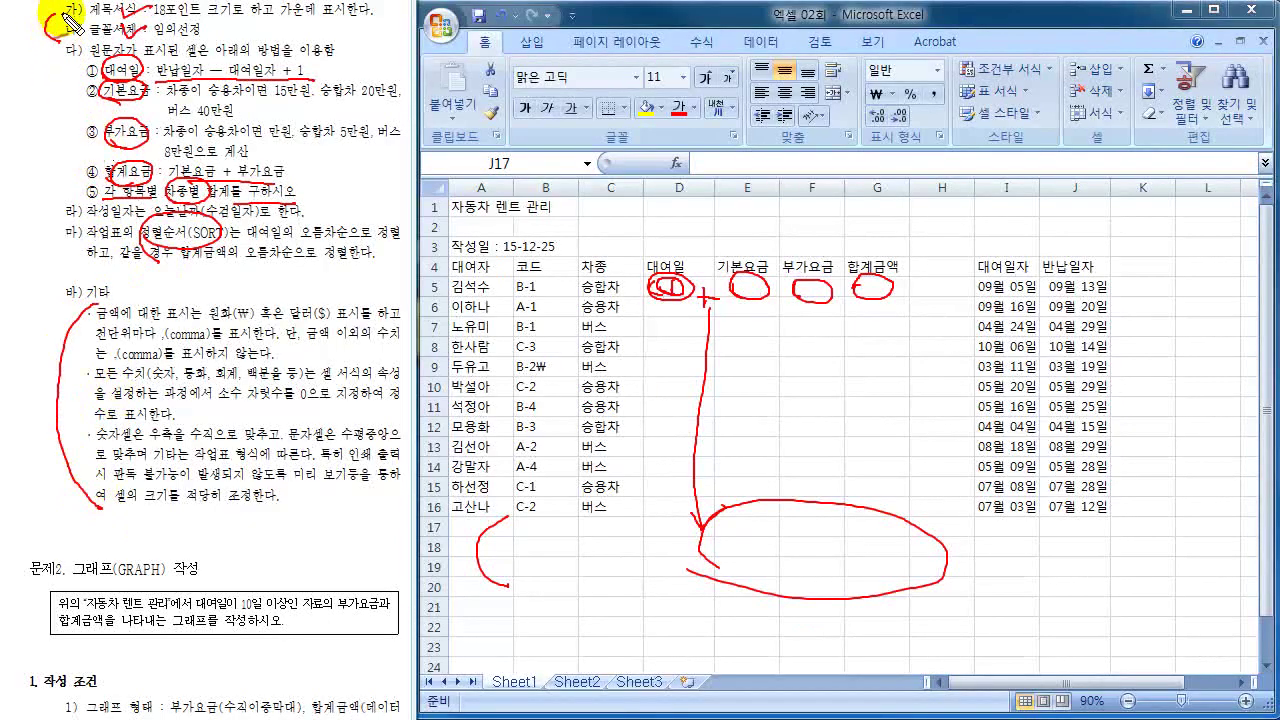
{"action": "key", "text": "e"}
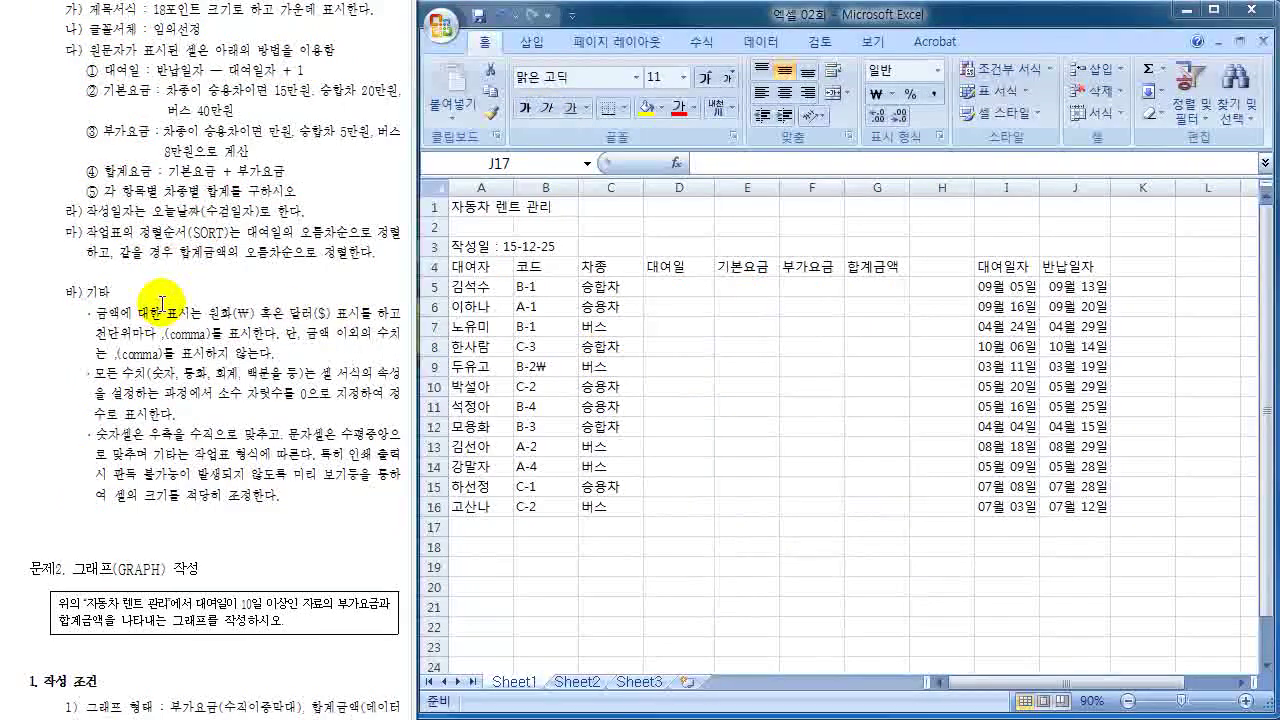
- Start a formula in D5 and mark row 5's renter, vehicle type, code, rental and return dates
{"action": "scroll", "coordinate": [160, 300], "scroll_direction": "up", "scroll_amount": 1}
{"action": "left_click", "coordinate": [668, 287]}
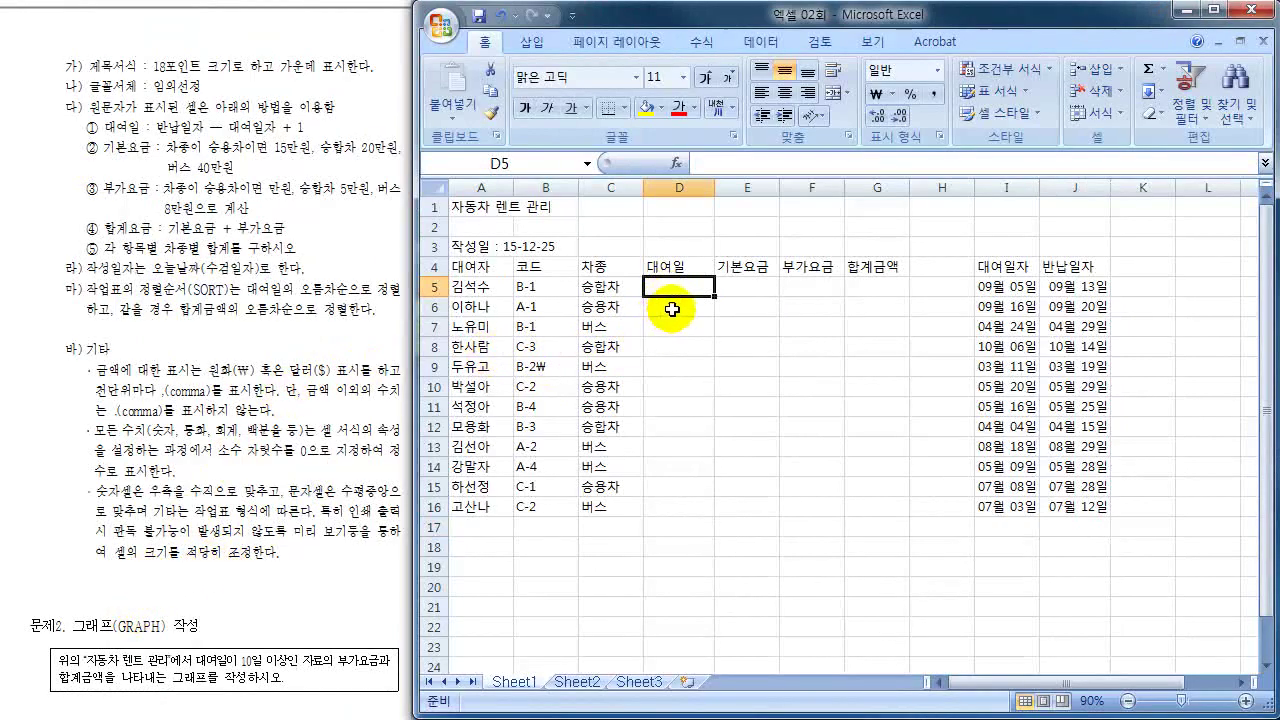
{"action": "type", "text": "="}
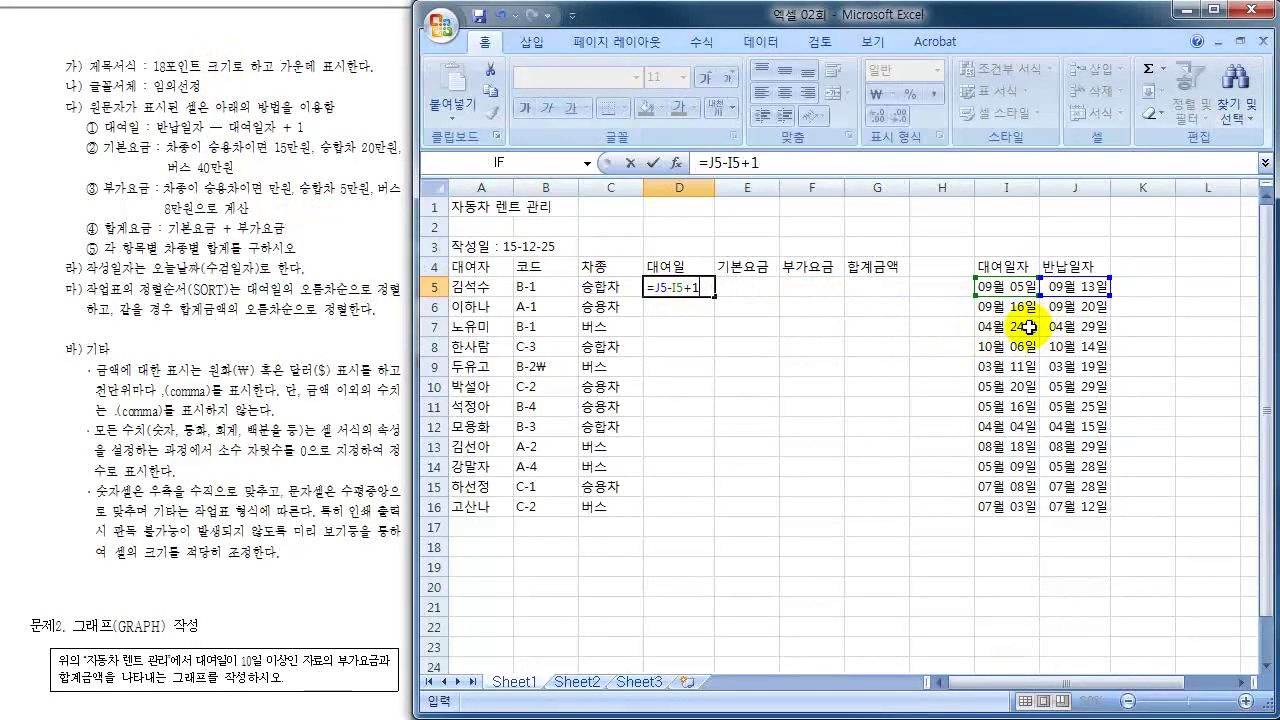
{"action": "mouse_move", "coordinate": [482, 210]}
{"action": "left_mouse_down"}
{"action": "mouse_move", "coordinate": [540, 210]}
{"action": "mouse_move", "coordinate": [496, 204]}
{"action": "mouse_move", "coordinate": [500, 214]}
{"action": "mouse_move", "coordinate": [490, 200]}
{"action": "mouse_move", "coordinate": [515, 228]}
{"action": "left_mouse_up"}
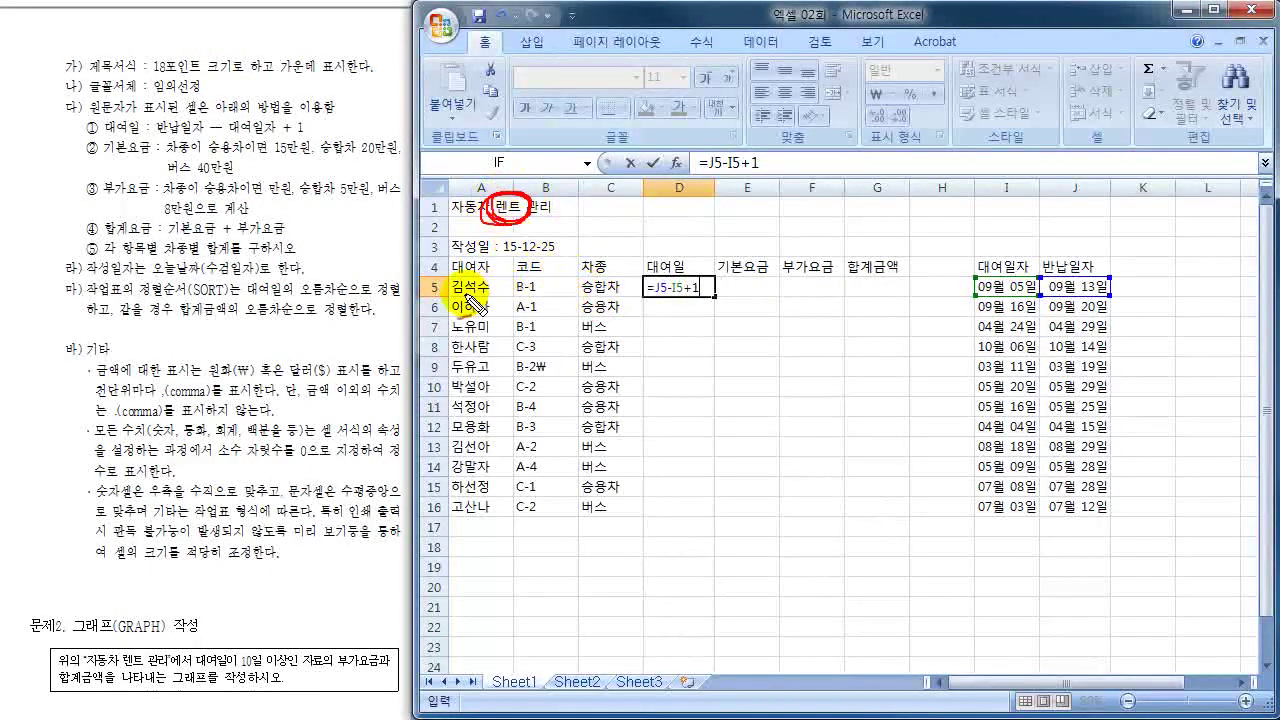
{"action": "left_click_drag", "start_coordinate": [490, 270], "coordinate": [462, 290]}
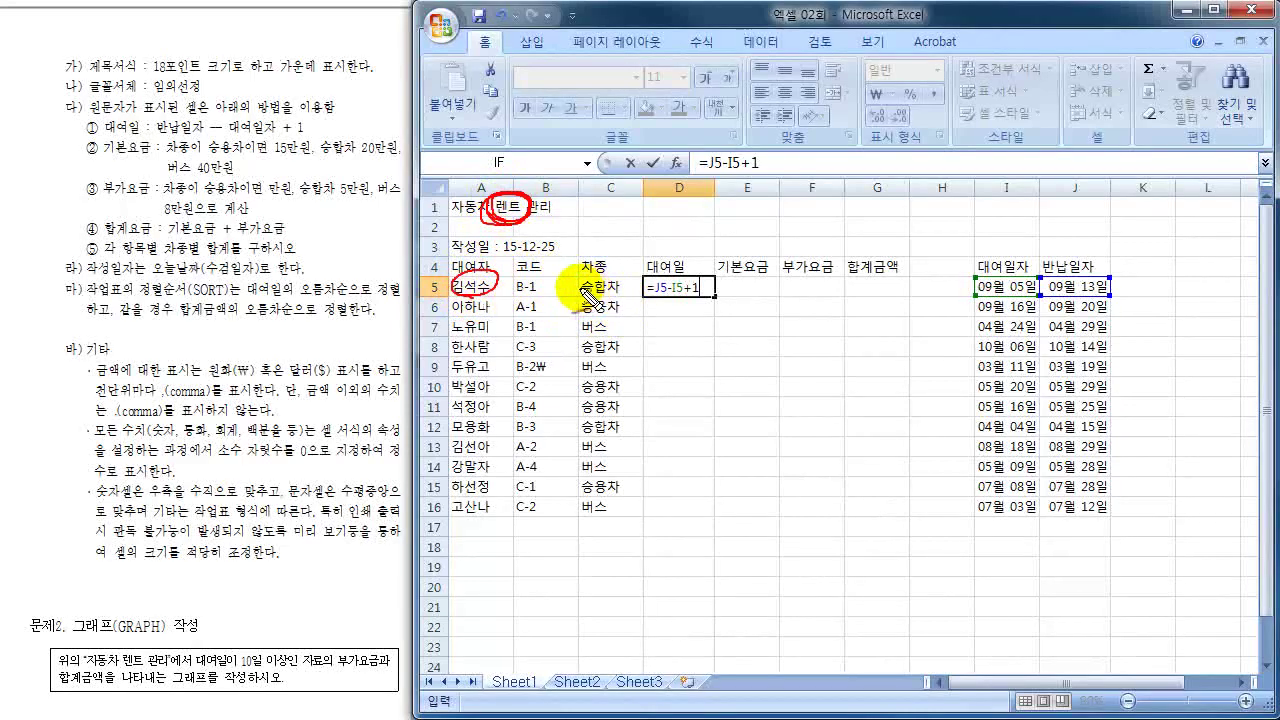
{"action": "mouse_move", "coordinate": [582, 304]}
{"action": "left_mouse_down"}
{"action": "mouse_move", "coordinate": [630, 272]}
{"action": "mouse_move", "coordinate": [578, 292]}
{"action": "mouse_move", "coordinate": [590, 272]}
{"action": "mouse_move", "coordinate": [615, 273]}
{"action": "left_mouse_up"}
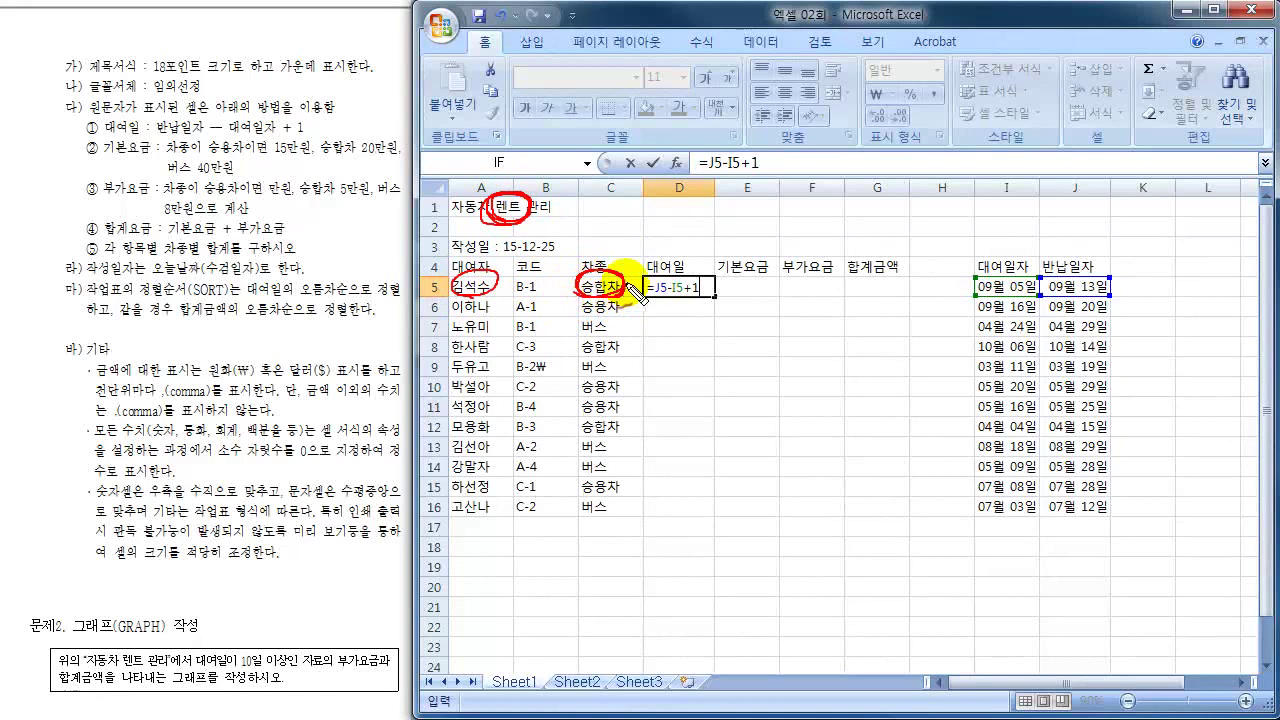
{"action": "mouse_move", "coordinate": [500, 294]}
{"action": "left_mouse_down"}
{"action": "mouse_move", "coordinate": [548, 286]}
{"action": "mouse_move", "coordinate": [515, 297]}
{"action": "left_mouse_up"}
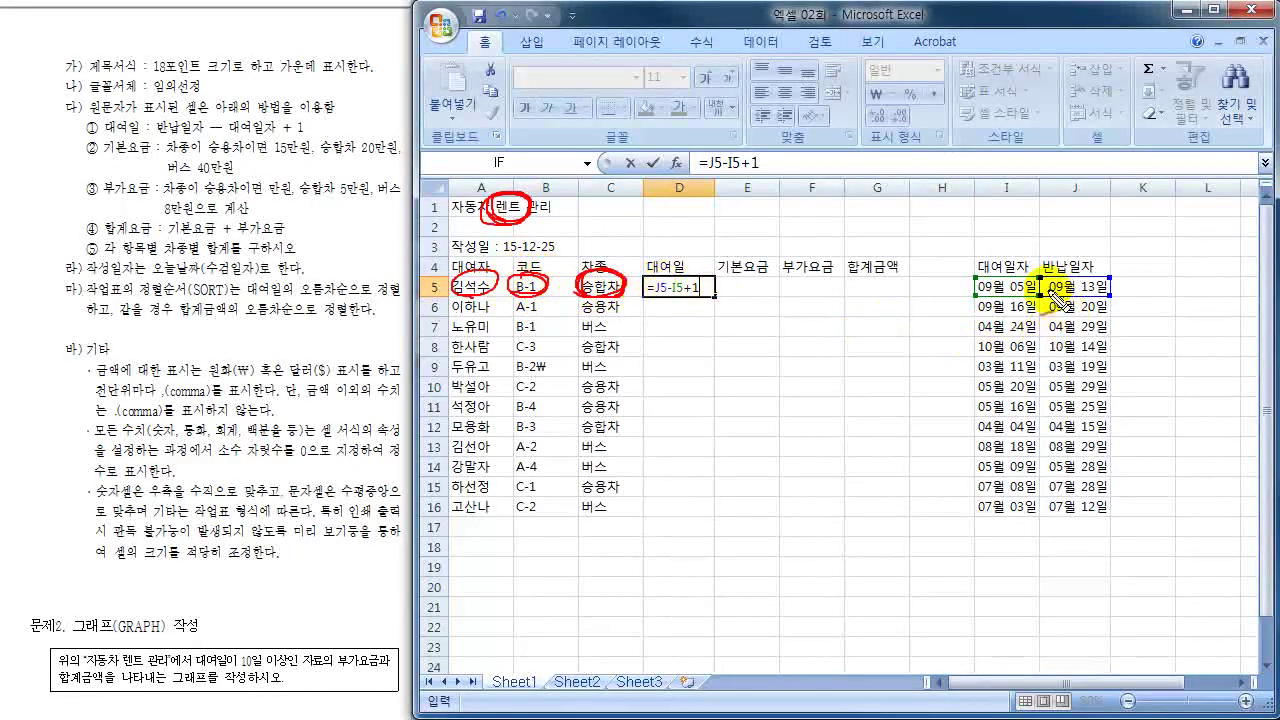
{"action": "mouse_move", "coordinate": [976, 292]}
{"action": "left_mouse_down"}
{"action": "mouse_move", "coordinate": [1030, 286]}
{"action": "mouse_move", "coordinate": [1005, 276]}
{"action": "mouse_move", "coordinate": [975, 290]}
{"action": "left_mouse_up"}
{"action": "mouse_move", "coordinate": [1060, 290]}
{"action": "left_mouse_down"}
{"action": "mouse_move", "coordinate": [1115, 298]}
{"action": "mouse_move", "coordinate": [1120, 285]}
{"action": "mouse_move", "coordinate": [1050, 290]}
{"action": "mouse_move", "coordinate": [1030, 250]}
{"action": "mouse_move", "coordinate": [1060, 276]}
{"action": "left_mouse_up"}
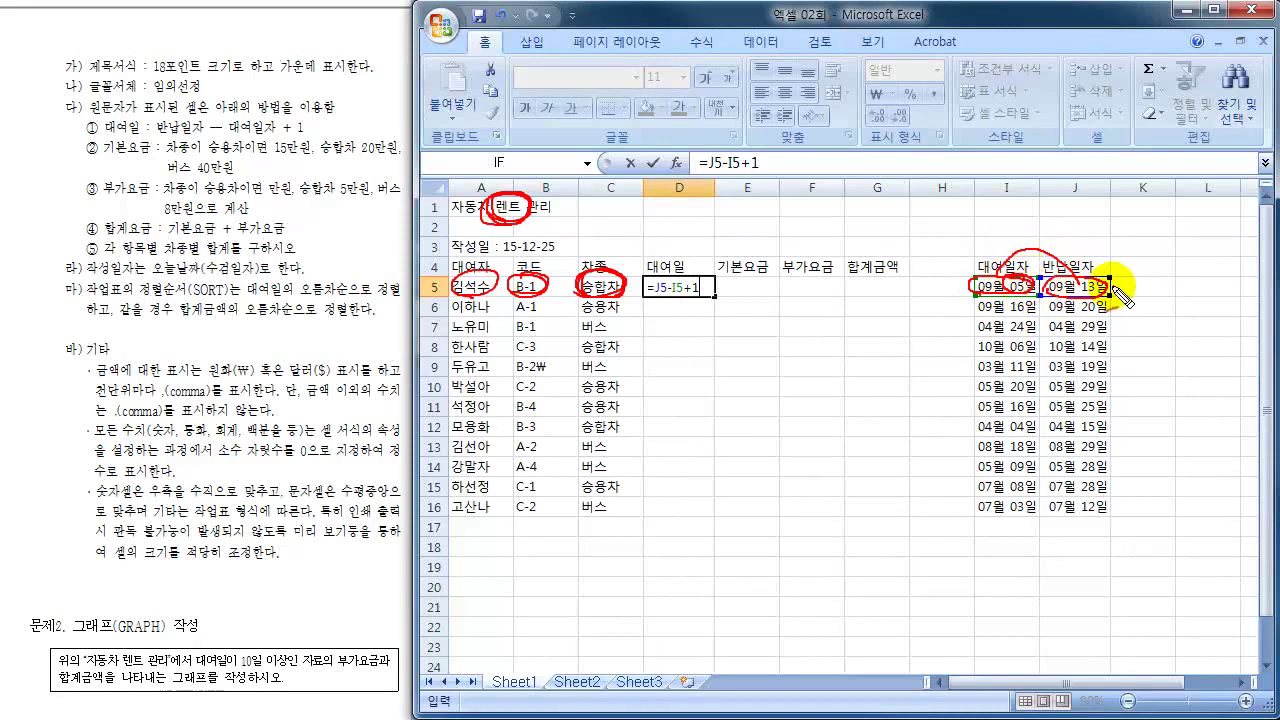
- Work out the day-count arithmetic and commit the rental-days formula =J5-I5+1 in D5
{"action": "left_click_drag", "start_coordinate": [1080, 290], "coordinate": [1097, 285]}
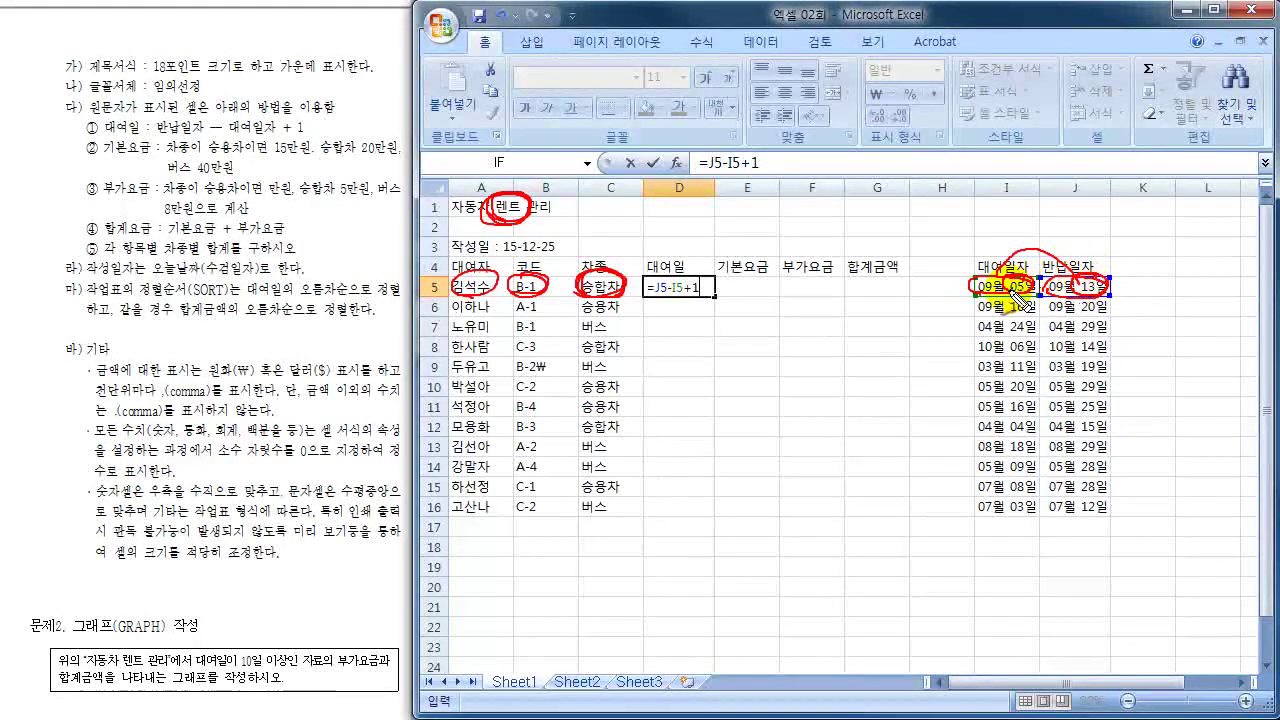
{"action": "left_click_drag", "start_coordinate": [1140, 245], "coordinate": [1138, 265]}
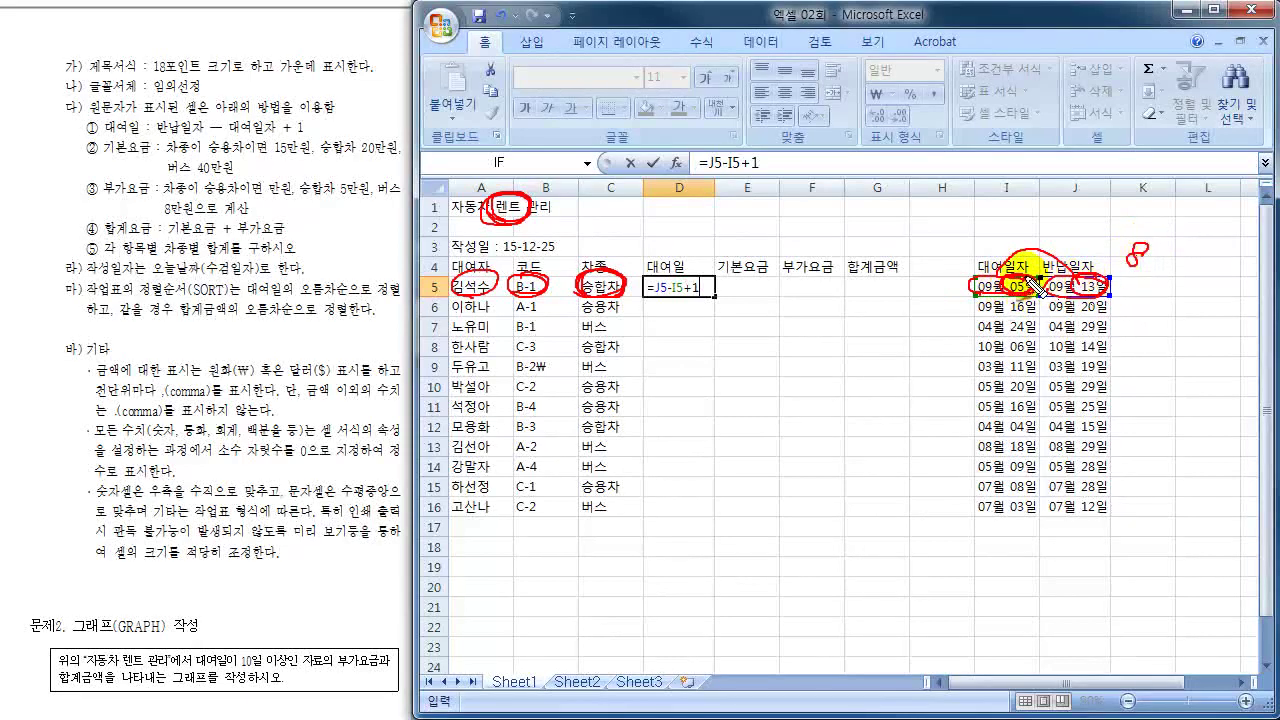
{"action": "mouse_move", "coordinate": [1128, 252]}
{"action": "left_mouse_down"}
{"action": "mouse_move", "coordinate": [1193, 279]}
{"action": "mouse_move", "coordinate": [1225, 276]}
{"action": "mouse_move", "coordinate": [1207, 325]}
{"action": "left_mouse_up"}
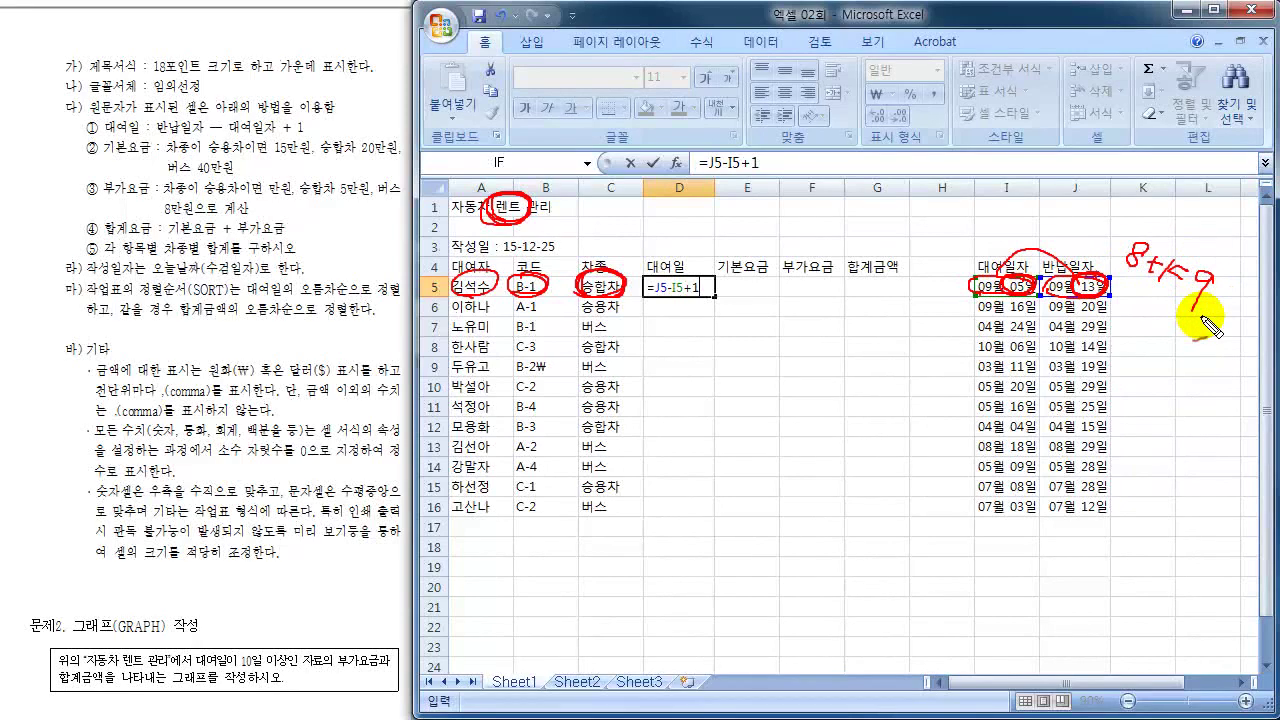
{"action": "key", "text": "Escape"}
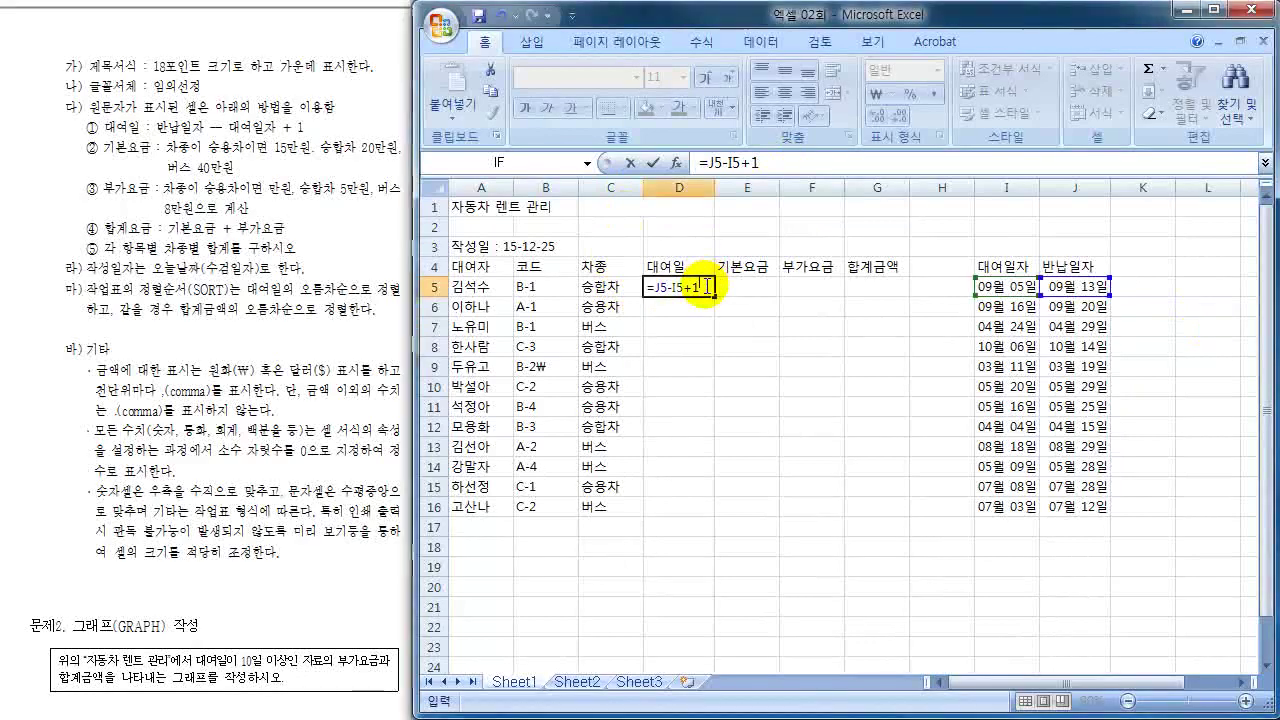
{"action": "key", "text": "Return"}
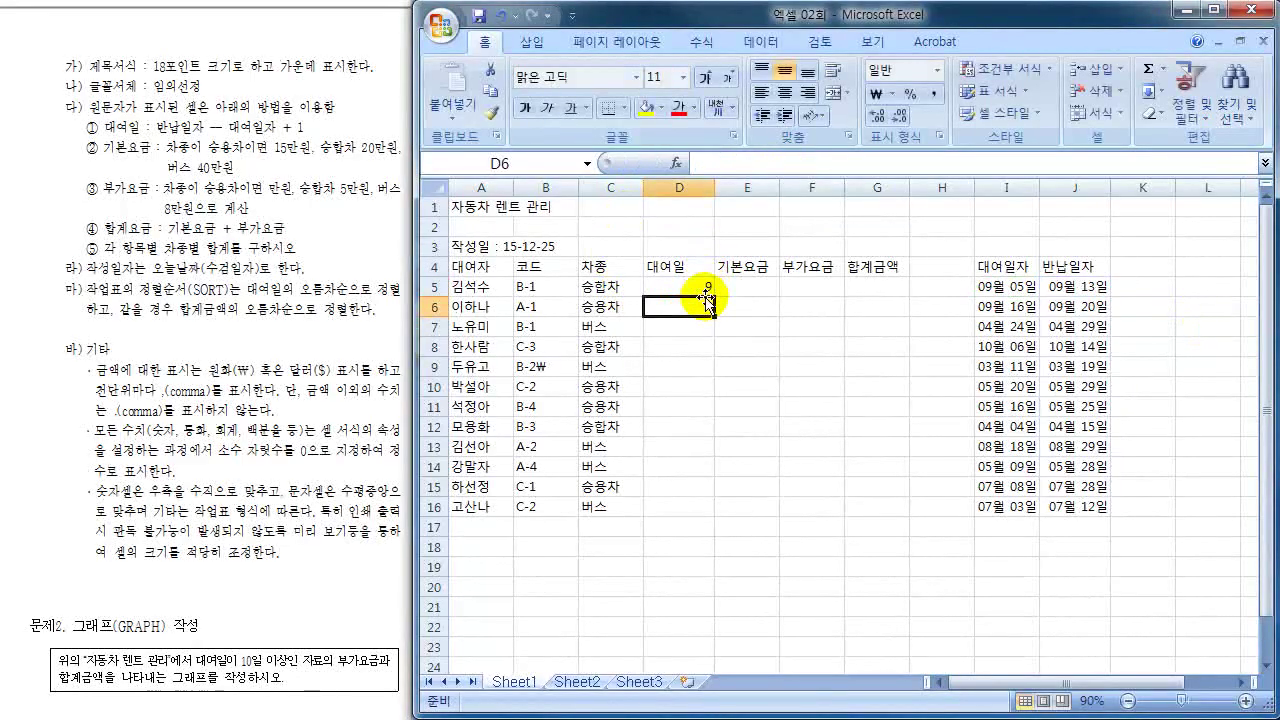
- Fill the D5 rental-days formula down to D16, showing 9 days for the first rental
{"action": "left_click", "coordinate": [707, 288]}
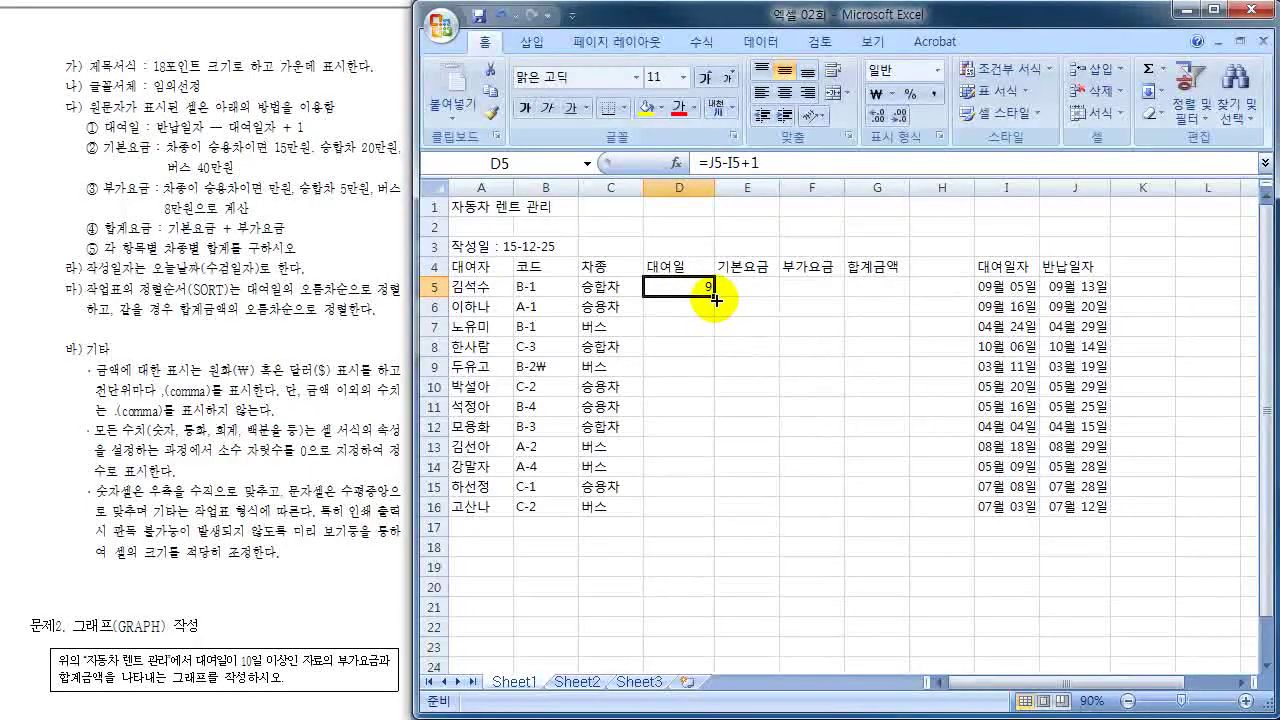
{"action": "left_click_drag", "start_coordinate": [715, 297], "coordinate": [707, 520]}
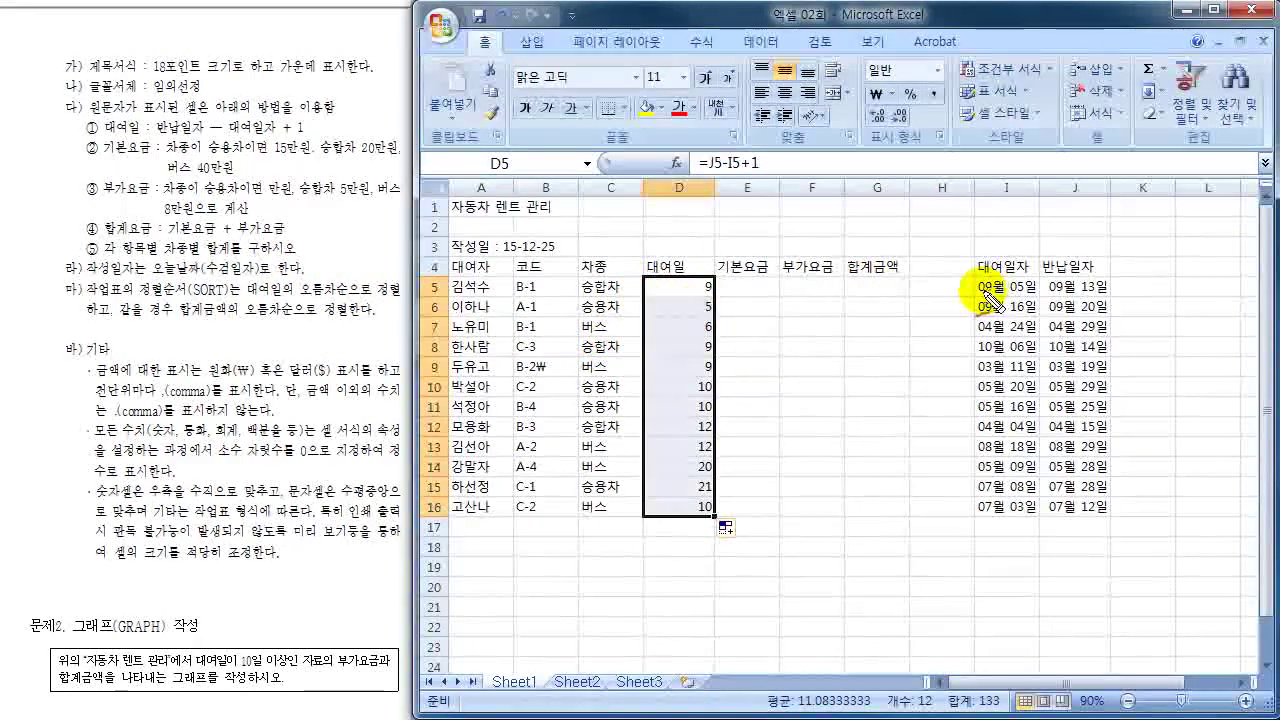
{"action": "mouse_move", "coordinate": [990, 280]}
{"action": "left_mouse_down"}
{"action": "mouse_move", "coordinate": [1010, 298]}
{"action": "mouse_move", "coordinate": [1100, 286]}
{"action": "mouse_move", "coordinate": [1043, 250]}
{"action": "mouse_move", "coordinate": [1051, 263]}
{"action": "mouse_move", "coordinate": [1015, 270]}
{"action": "left_mouse_up"}
{"action": "mouse_move", "coordinate": [705, 276]}
{"action": "left_mouse_down"}
{"action": "mouse_move", "coordinate": [726, 290]}
{"action": "mouse_move", "coordinate": [704, 276]}
{"action": "mouse_move", "coordinate": [657, 297]}
{"action": "mouse_move", "coordinate": [676, 290]}
{"action": "mouse_move", "coordinate": [691, 304]}
{"action": "left_mouse_up"}
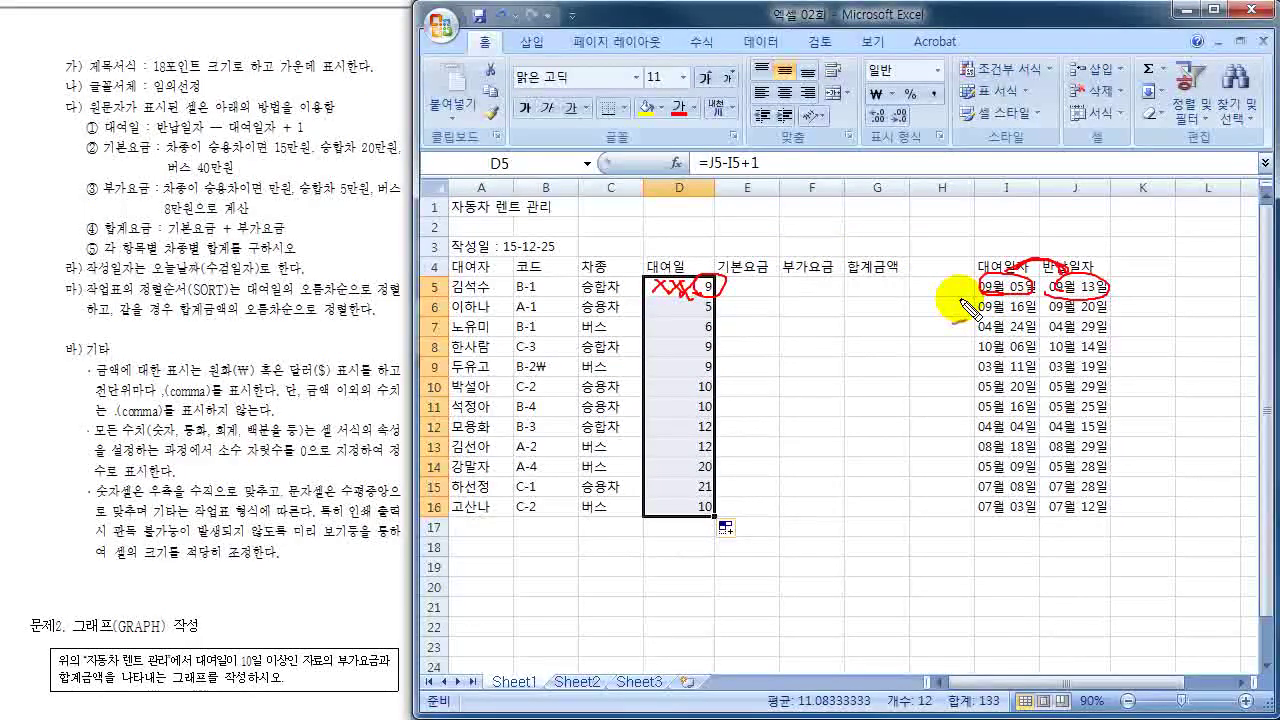
{"action": "key", "text": "Escape"}
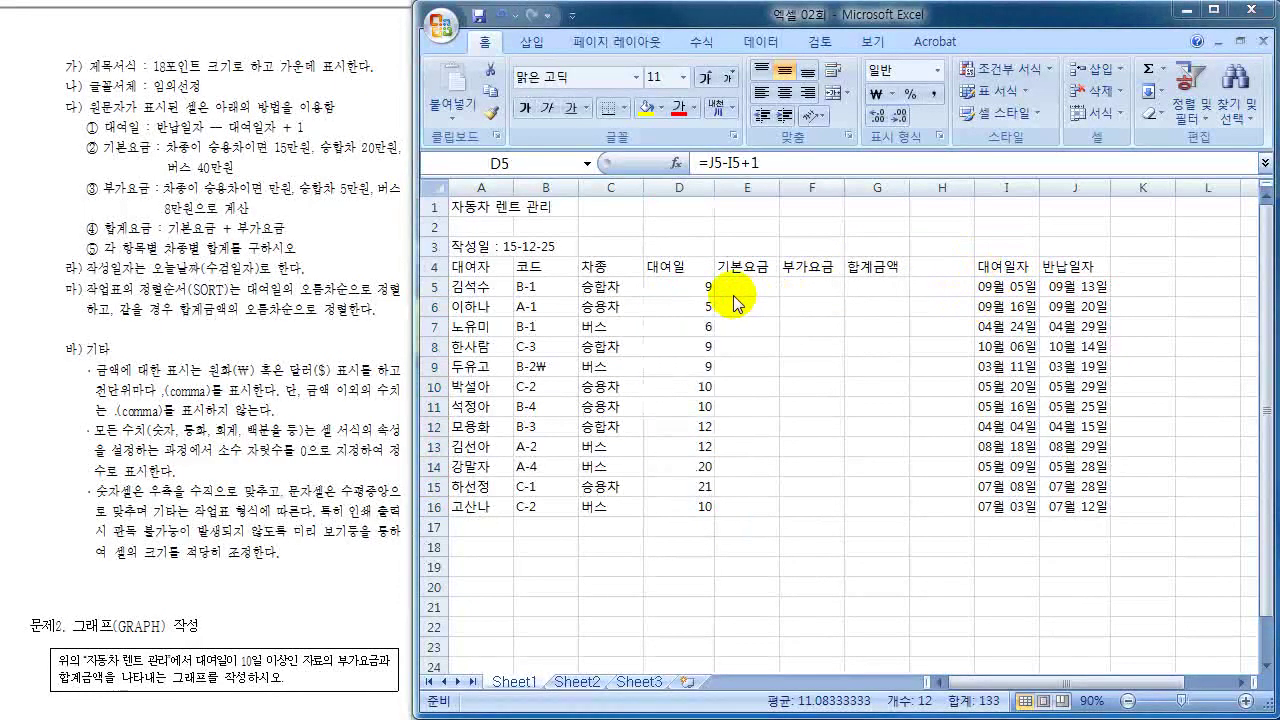
{"action": "left_click", "coordinate": [745, 287]}
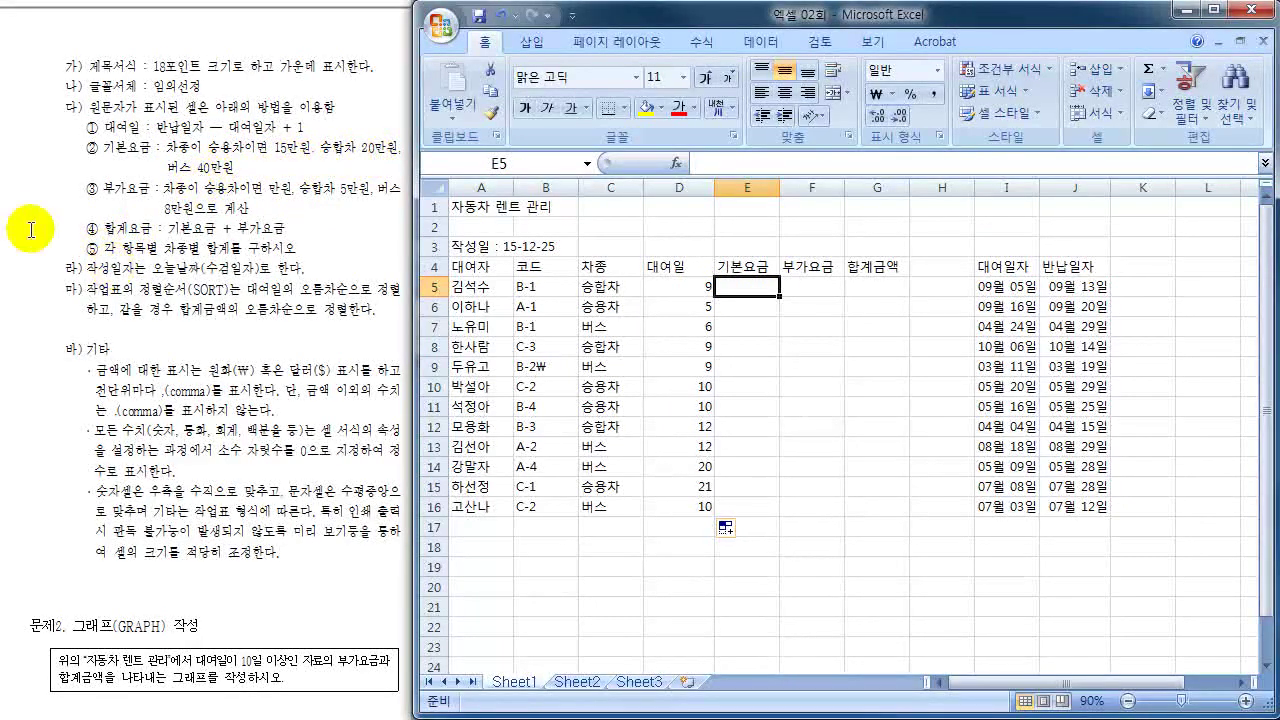
{"action": "mouse_move", "coordinate": [268, 140]}
{"action": "left_mouse_down"}
{"action": "mouse_move", "coordinate": [300, 162]}
{"action": "mouse_move", "coordinate": [264, 138]}
{"action": "left_mouse_up"}
{"action": "mouse_move", "coordinate": [357, 152]}
{"action": "left_mouse_down"}
{"action": "mouse_move", "coordinate": [395, 148]}
{"action": "mouse_move", "coordinate": [354, 150]}
{"action": "left_mouse_up"}
{"action": "mouse_move", "coordinate": [240, 162]}
{"action": "left_mouse_down"}
{"action": "mouse_move", "coordinate": [222, 170]}
{"action": "mouse_move", "coordinate": [232, 135]}
{"action": "mouse_move", "coordinate": [395, 111]}
{"action": "left_mouse_up"}
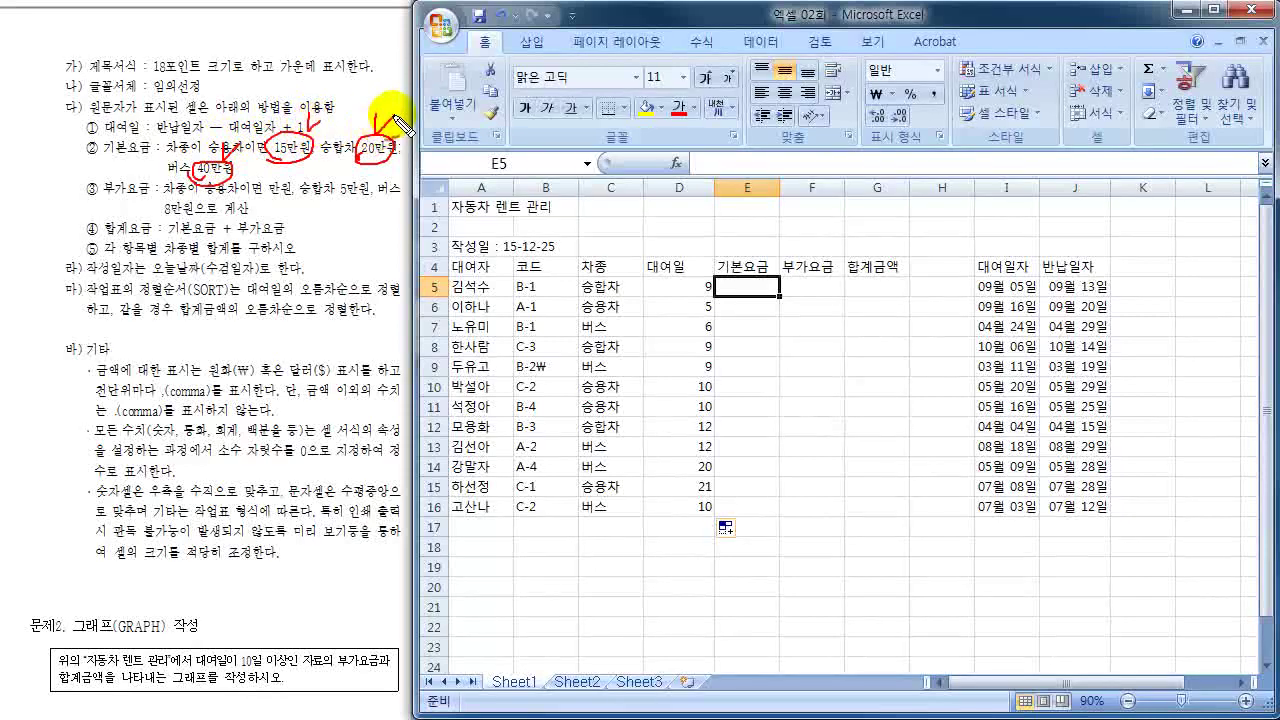
{"action": "mouse_move", "coordinate": [33, 158]}
{"action": "left_mouse_down"}
{"action": "mouse_move", "coordinate": [39, 180]}
{"action": "mouse_move", "coordinate": [58, 179]}
{"action": "mouse_move", "coordinate": [30, 192]}
{"action": "mouse_move", "coordinate": [47, 152]}
{"action": "mouse_move", "coordinate": [38, 196]}
{"action": "left_mouse_up"}
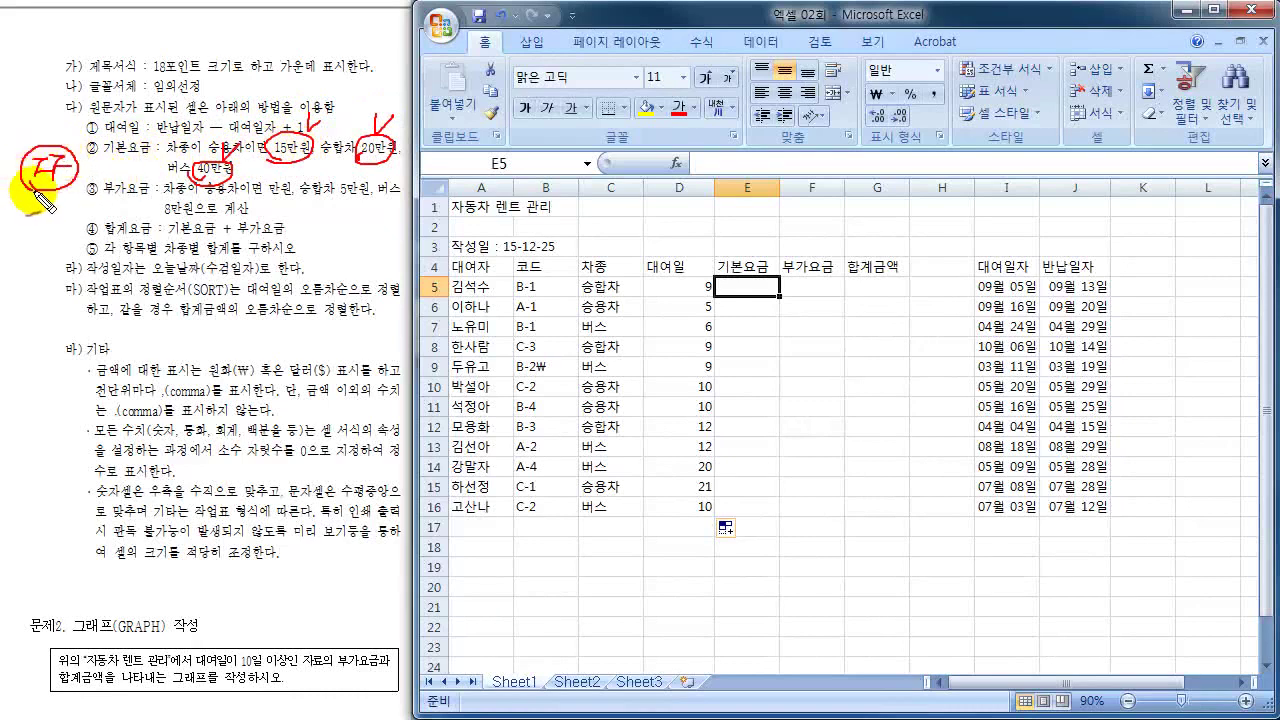
{"action": "left_click_drag", "start_coordinate": [112, 158], "coordinate": [133, 166]}
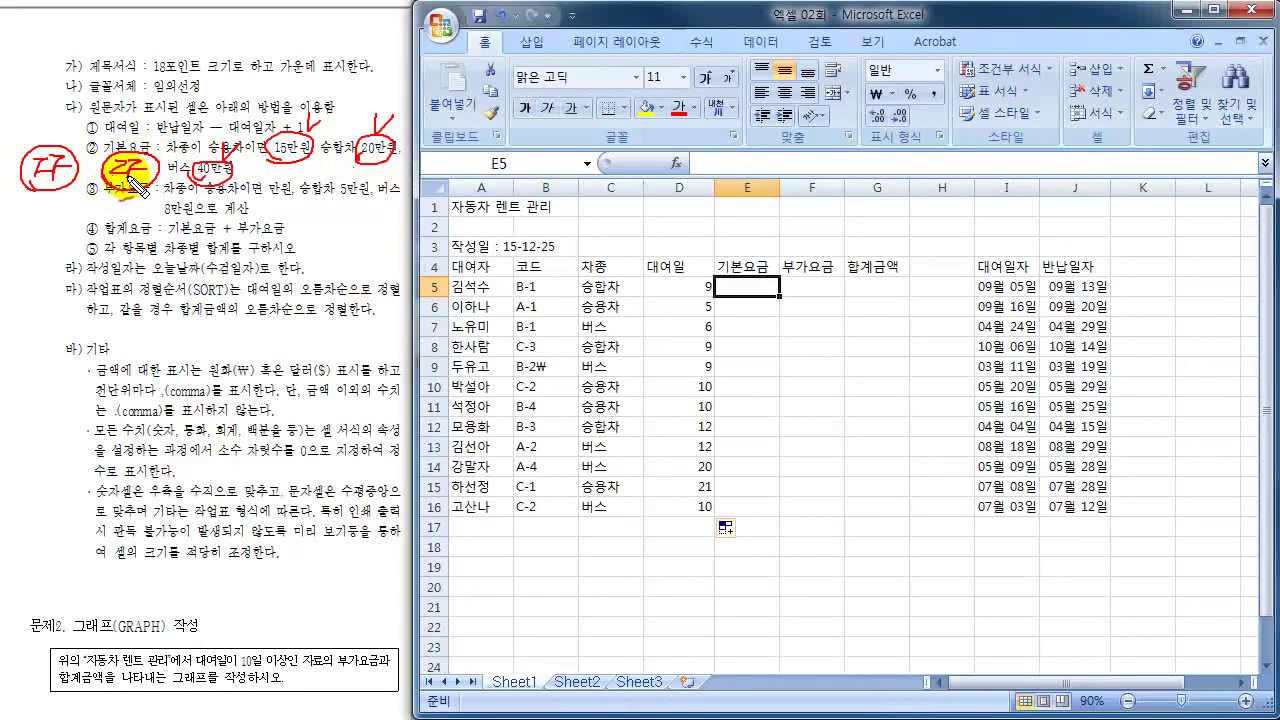
{"action": "key", "text": "Escape"}
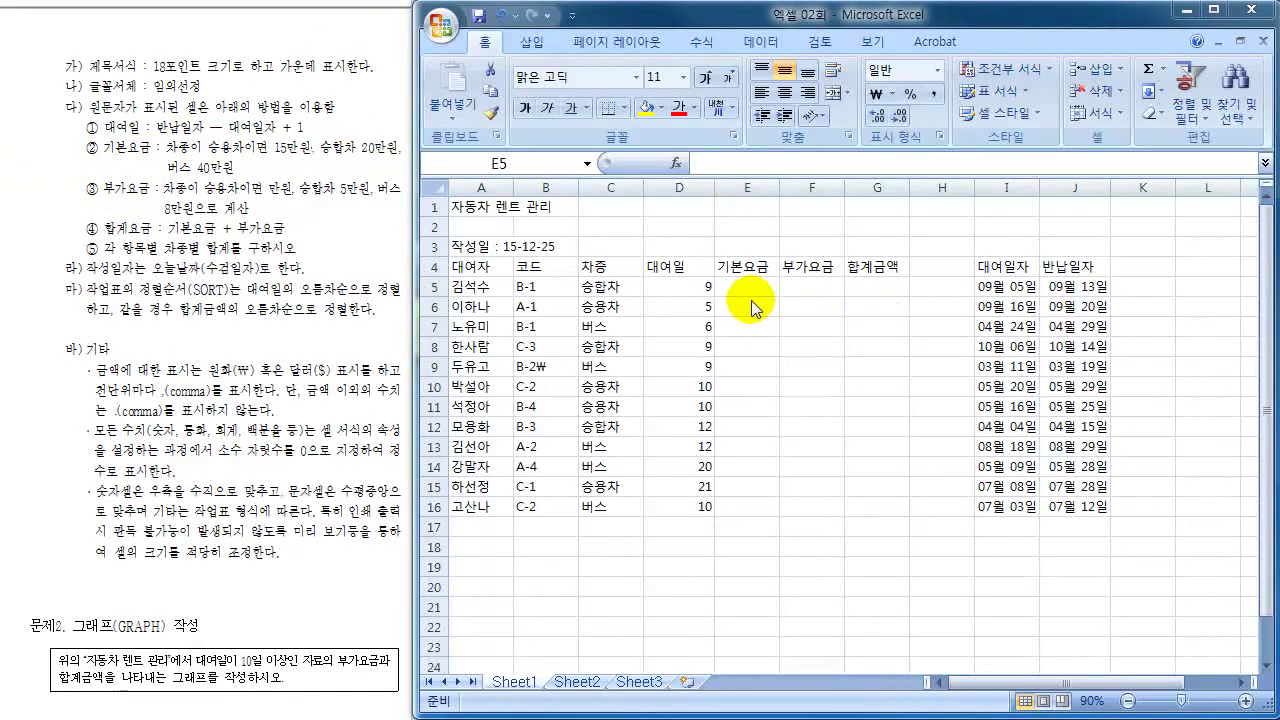
{"action": "left_click", "coordinate": [748, 287]}
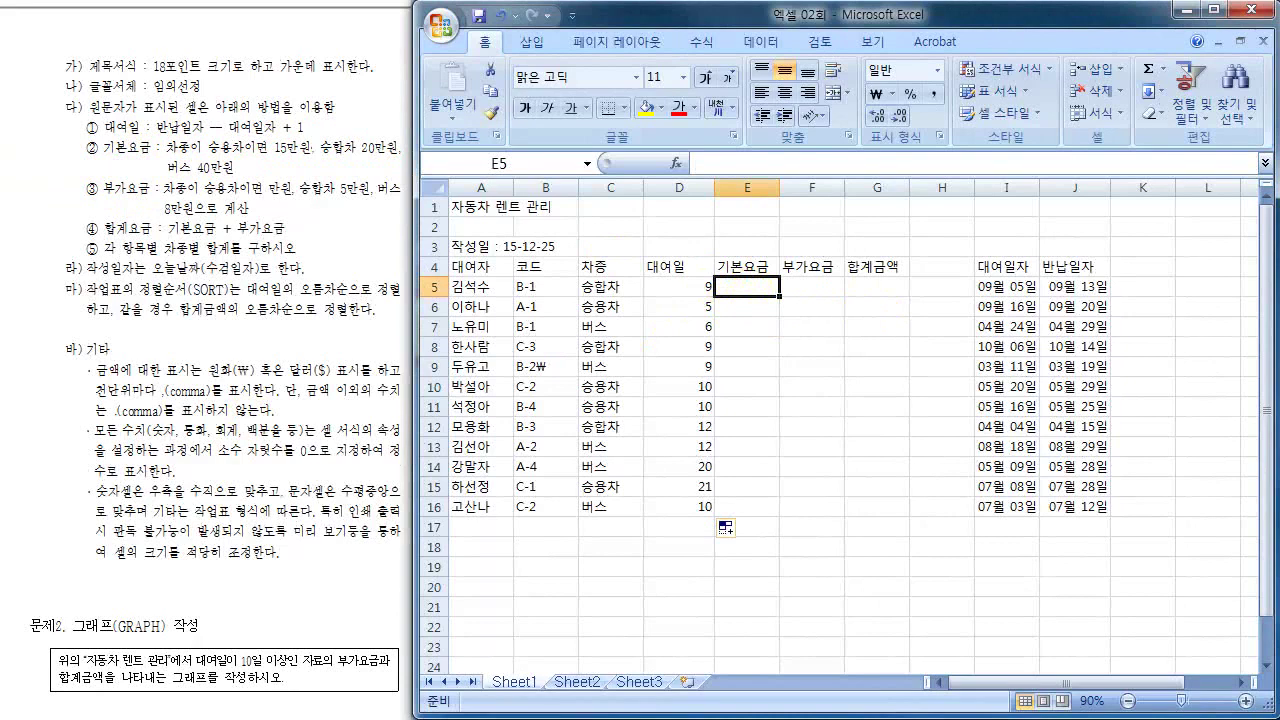
- Begin the E5 IF formula with the condition C5="승용차"
{"action": "type", "text": "=ㅑ"}
{"action": "type", "text": "F"}
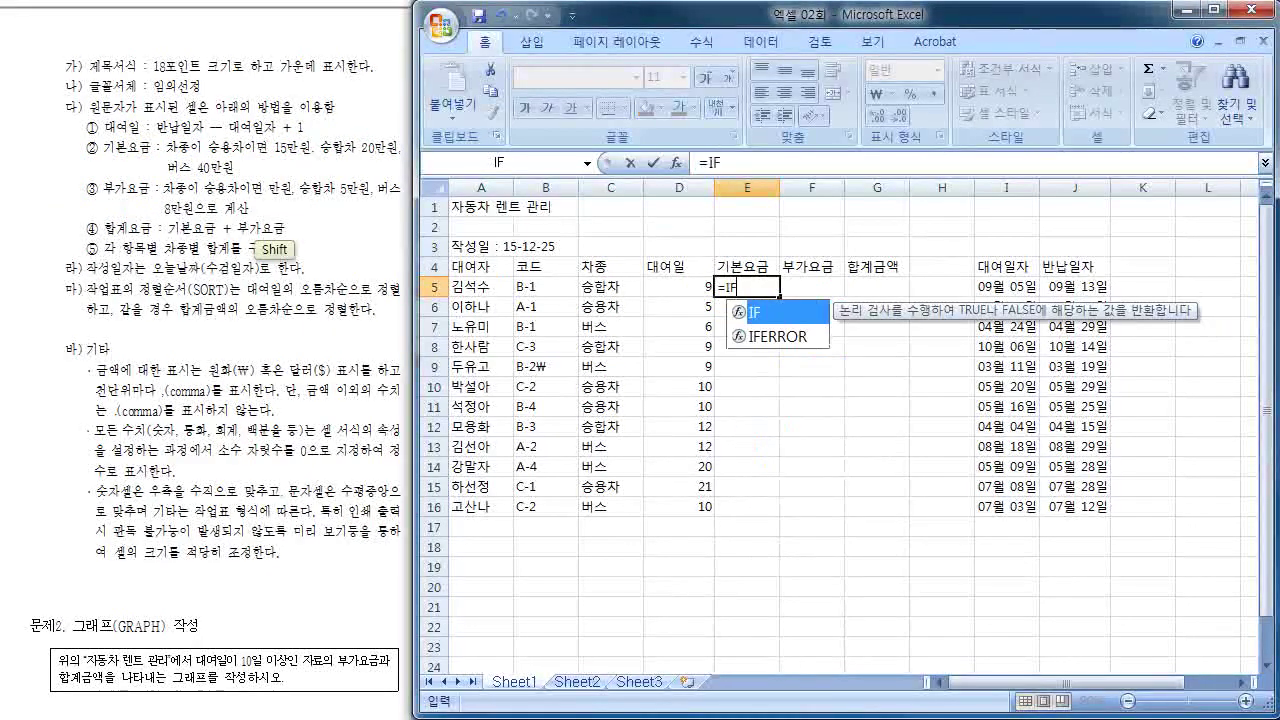
{"action": "type", "text": "("}
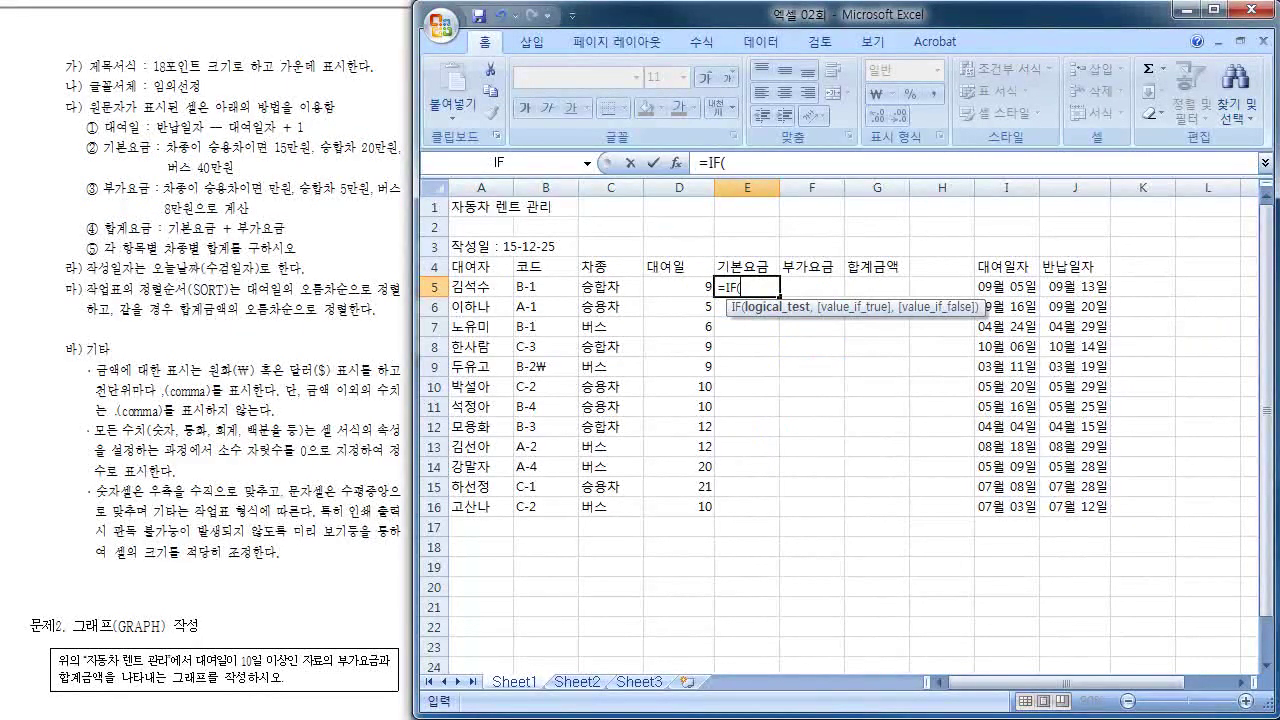
{"action": "left_click", "coordinate": [595, 287]}
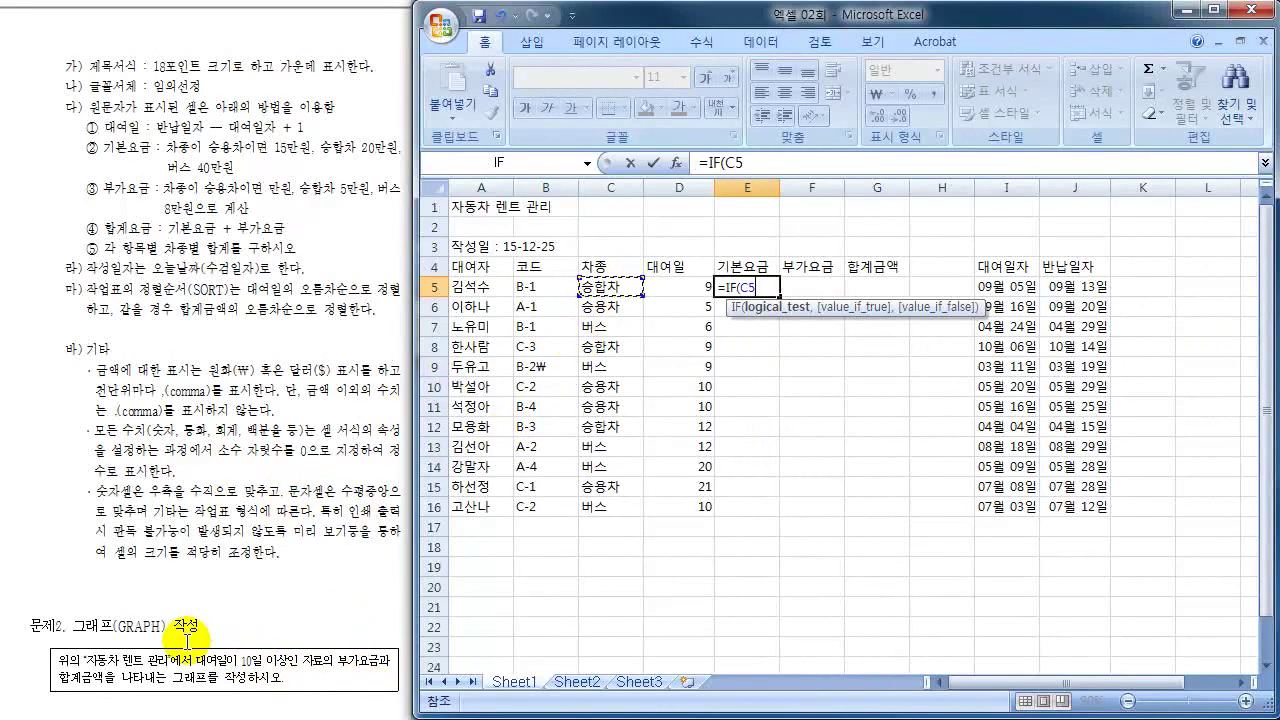
{"action": "type", "text": "=\""}
{"action": "type", "text": "스"}
{"action": "type", "text": "용차"}
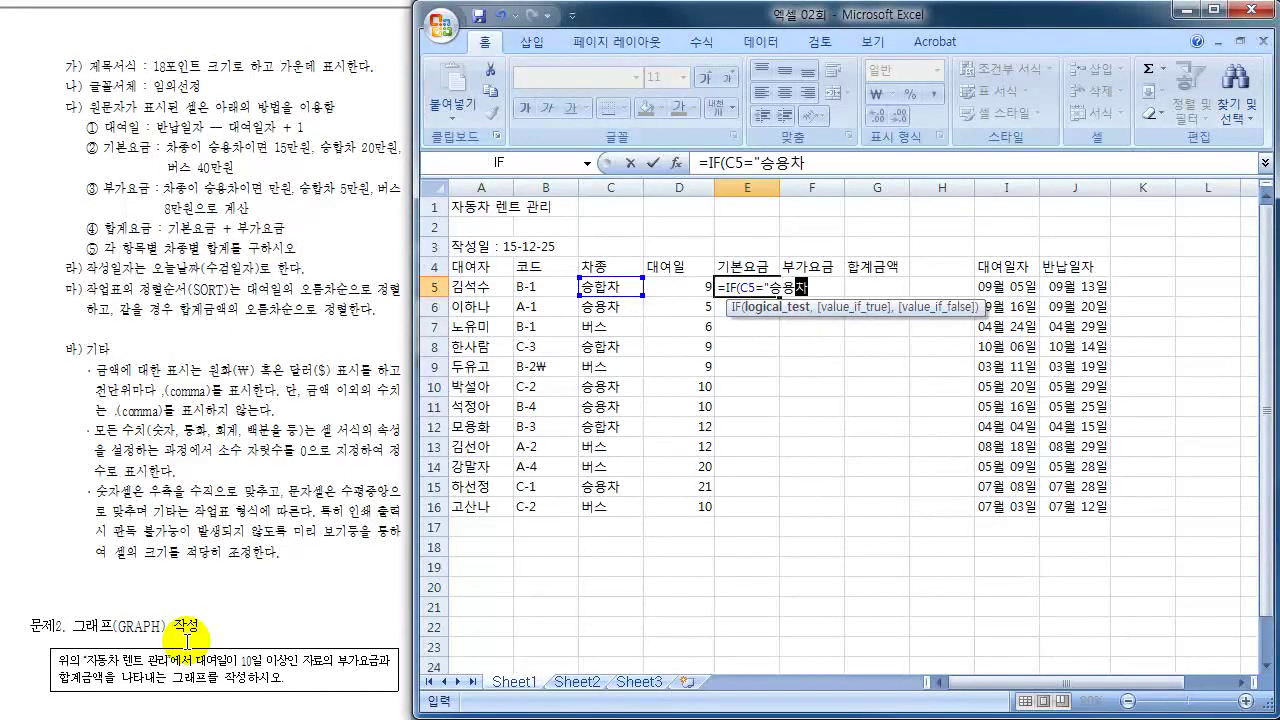
{"action": "key", "text": "Caps_Lock"}
{"action": "type", "text": "\""}
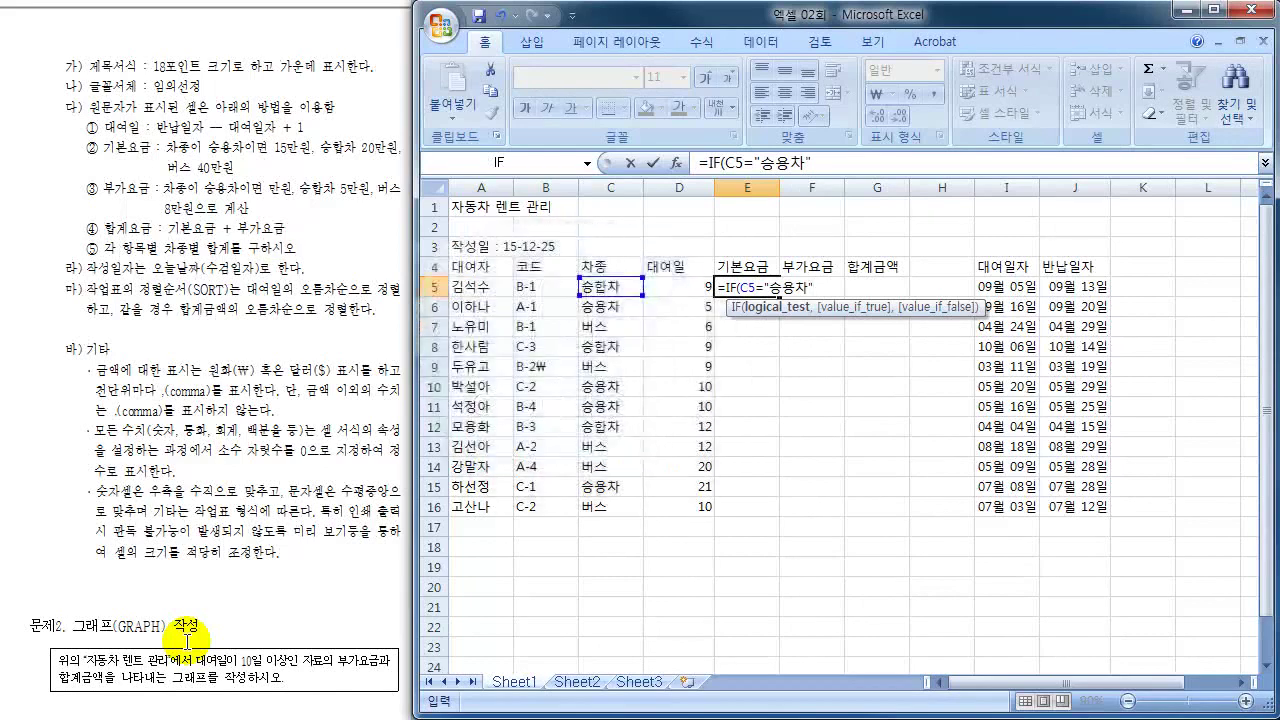
{"action": "key", "text": "Caps_Lock"}
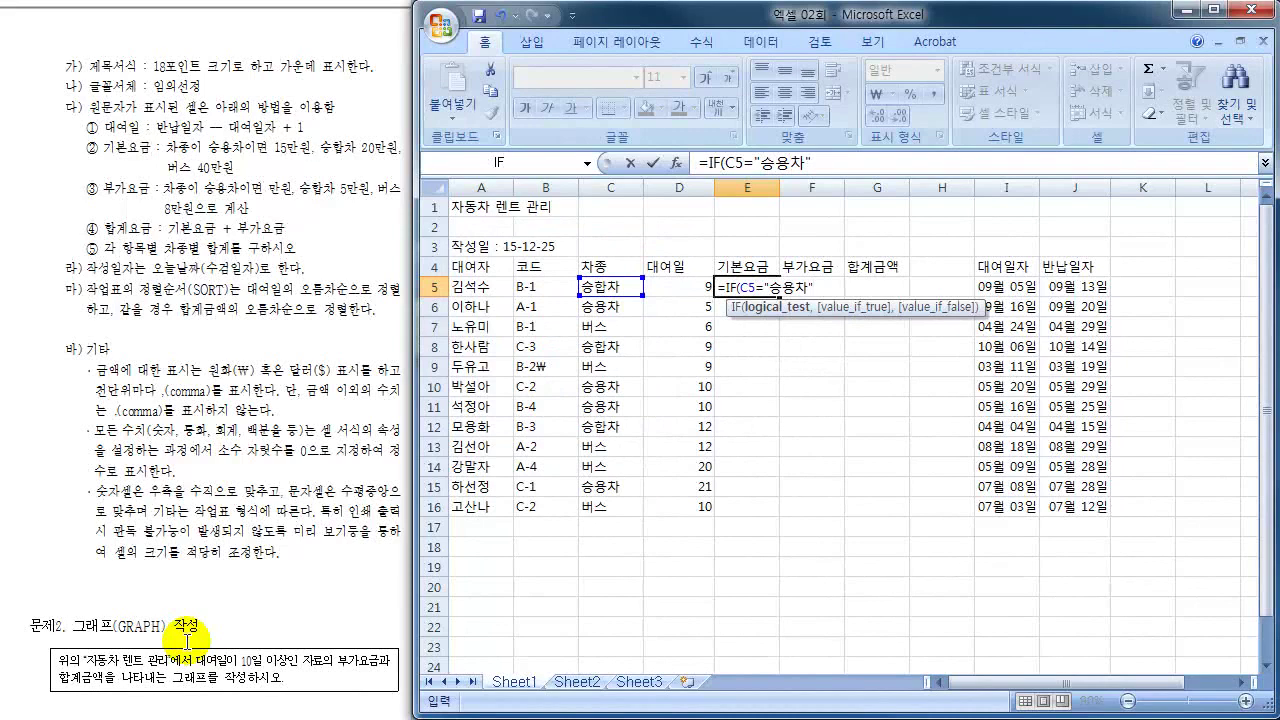
{"action": "type", "text": ","}
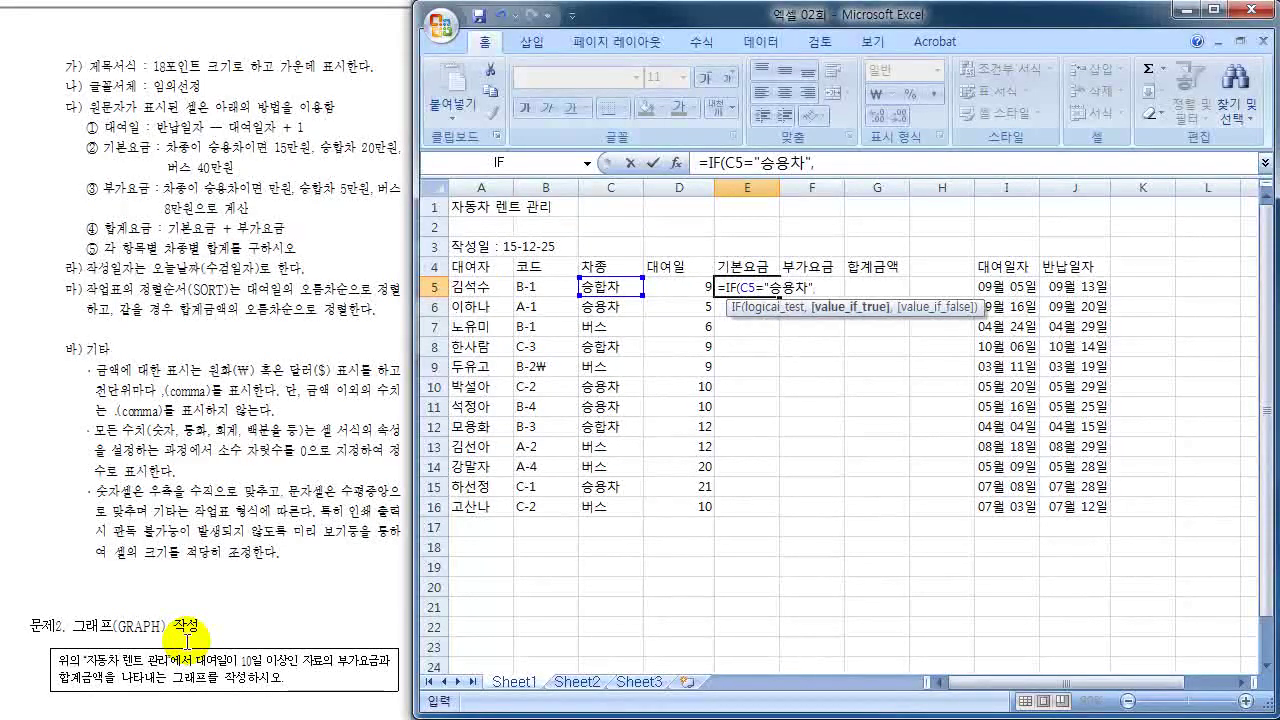
{"action": "type", "text": "15"}
{"action": "type", "text": "ㅁ"}
{"action": "type", "text": "만원"}
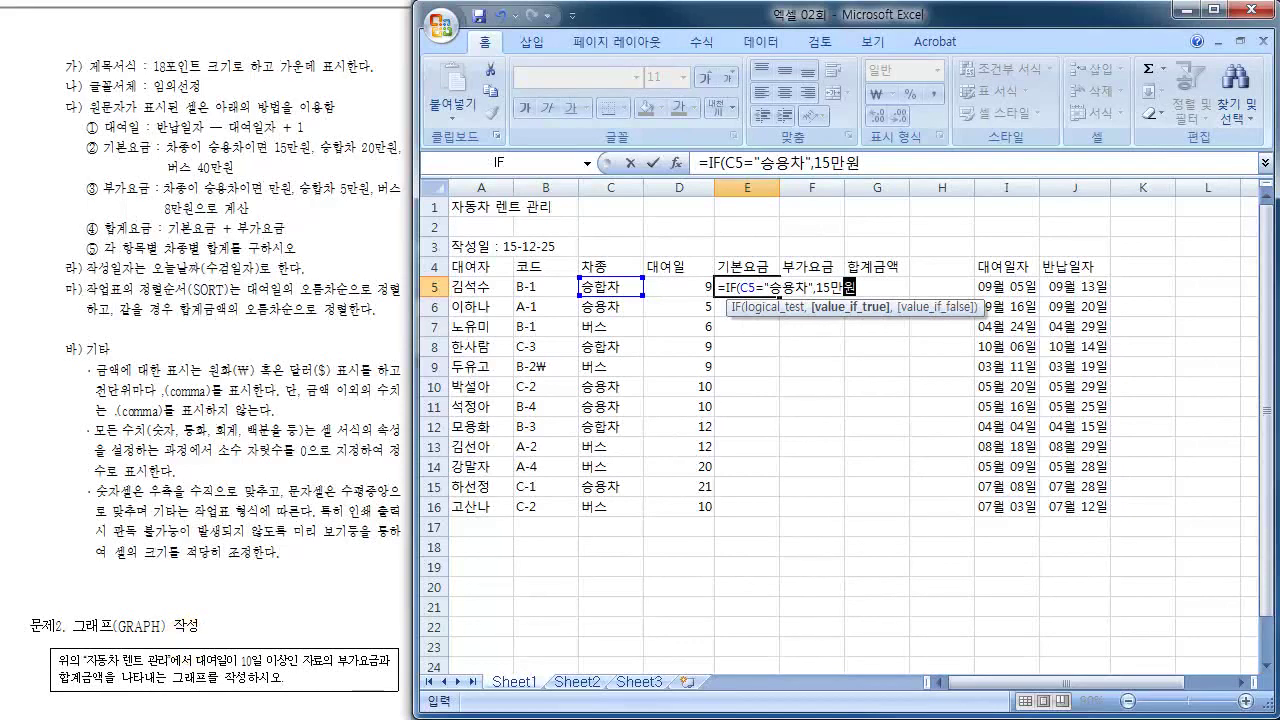
- Mark the 15만원 passenger-car basic-fee rule in the instructions
{"action": "mouse_move", "coordinate": [268, 165]}
{"action": "left_mouse_down"}
{"action": "mouse_move", "coordinate": [285, 138]}
{"action": "mouse_move", "coordinate": [275, 158]}
{"action": "left_mouse_up"}
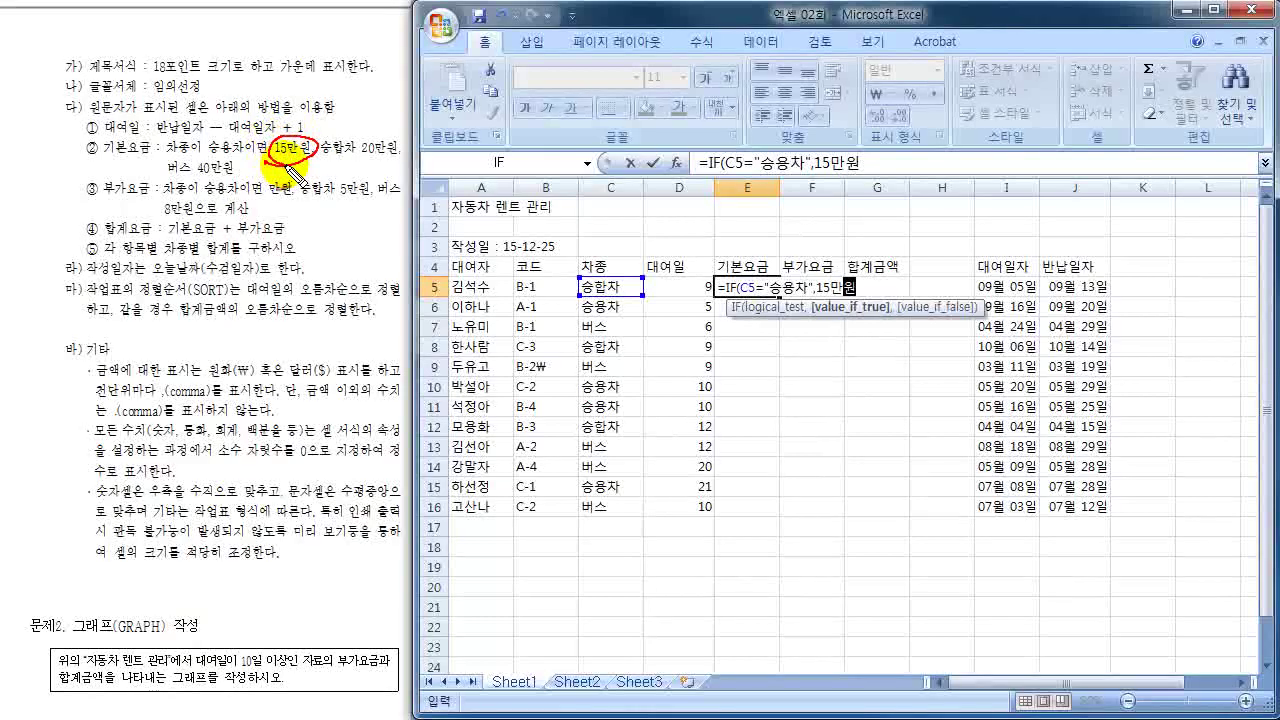
{"action": "mouse_move", "coordinate": [115, 140]}
{"action": "left_mouse_down"}
{"action": "mouse_move", "coordinate": [100, 162]}
{"action": "mouse_move", "coordinate": [158, 140]}
{"action": "mouse_move", "coordinate": [128, 163]}
{"action": "left_mouse_up"}
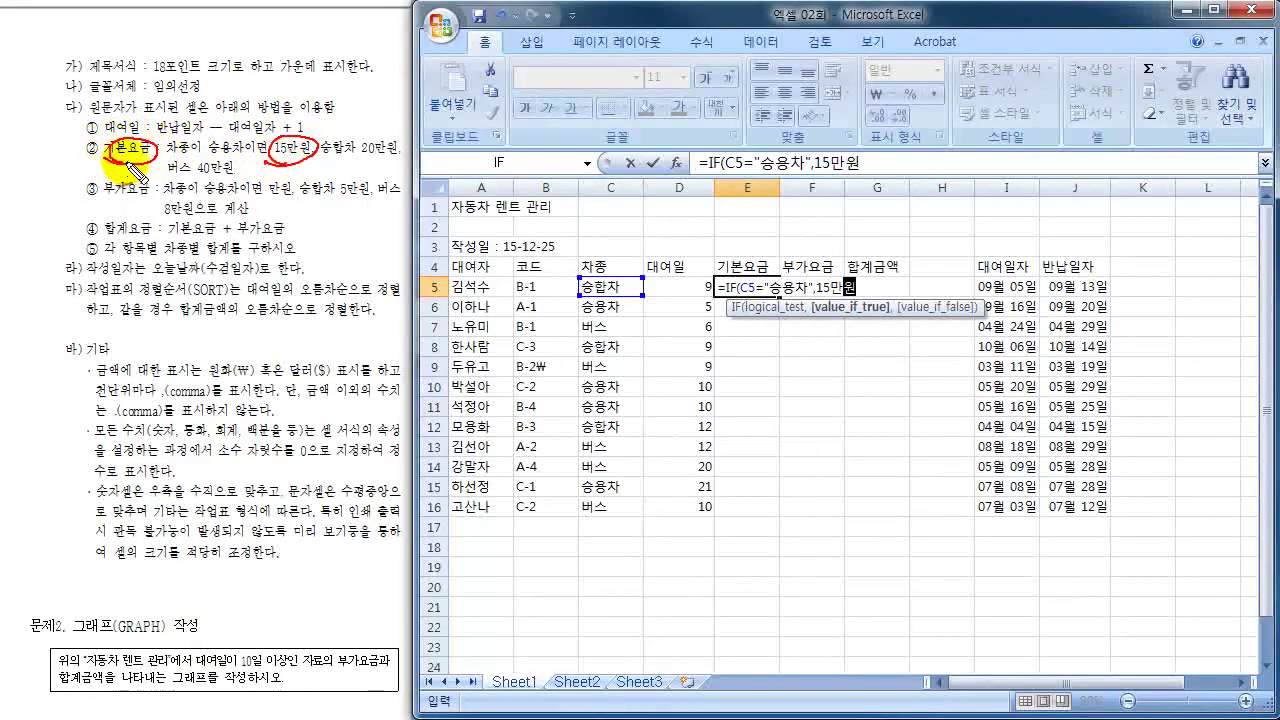
{"action": "mouse_move", "coordinate": [760, 522]}
{"action": "left_mouse_down"}
{"action": "mouse_move", "coordinate": [735, 532]}
{"action": "mouse_move", "coordinate": [730, 572]}
{"action": "mouse_move", "coordinate": [794, 523]}
{"action": "mouse_move", "coordinate": [743, 509]}
{"action": "left_mouse_up"}
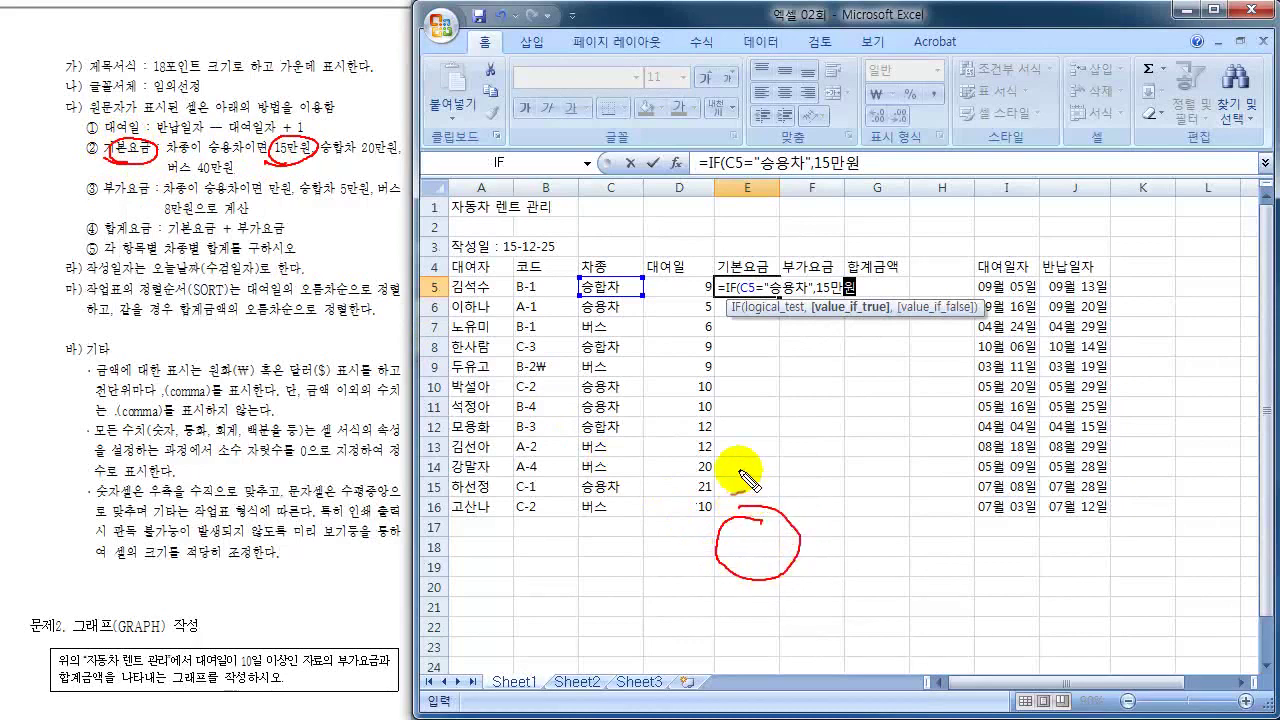
{"action": "mouse_move", "coordinate": [727, 385]}
{"action": "left_mouse_down"}
{"action": "mouse_move", "coordinate": [735, 398]}
{"action": "mouse_move", "coordinate": [780, 400]}
{"action": "mouse_move", "coordinate": [735, 422]}
{"action": "mouse_move", "coordinate": [788, 434]}
{"action": "mouse_move", "coordinate": [810, 404]}
{"action": "mouse_move", "coordinate": [790, 432]}
{"action": "left_mouse_up"}
{"action": "mouse_move", "coordinate": [755, 530]}
{"action": "left_mouse_down"}
{"action": "mouse_move", "coordinate": [758, 540]}
{"action": "mouse_move", "coordinate": [757, 522]}
{"action": "mouse_move", "coordinate": [750, 530]}
{"action": "left_mouse_up"}
{"action": "key", "text": "Escape"}
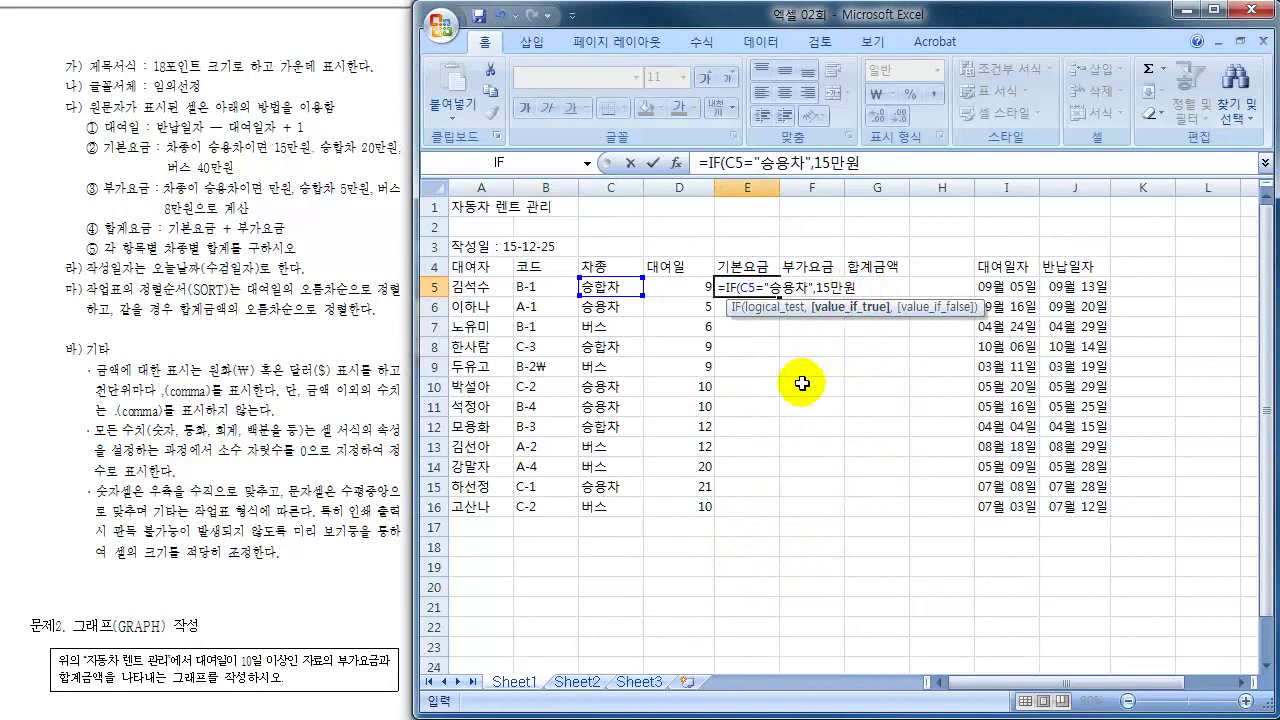
- Finish the formula with 150000, an inner IF for 승합차 at 200000, otherwise 400000
{"action": "key", "text": "BackSpace"}
{"action": "key", "text": "BackSpace"}
{"action": "key", "text": "BackSpace"}
{"action": "key", "text": "BackSpace"}
{"action": "type", "text": "150000,"}
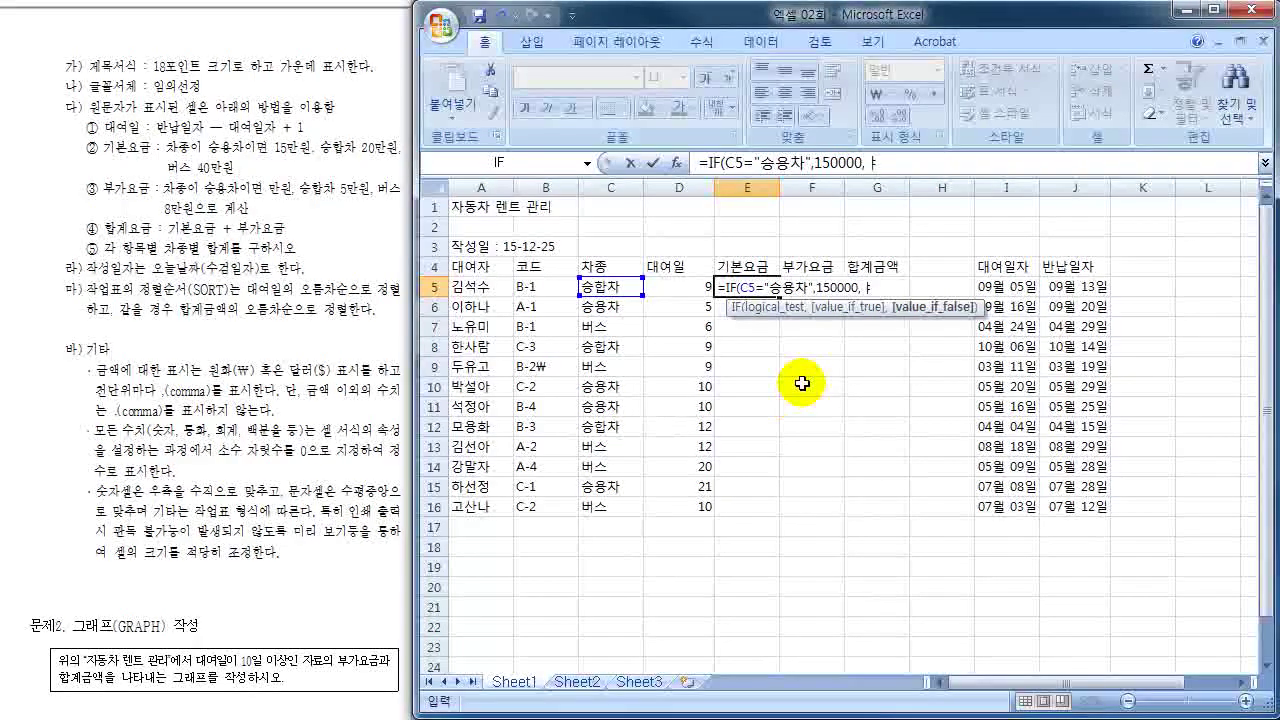
{"action": "type", "text": "IF("}
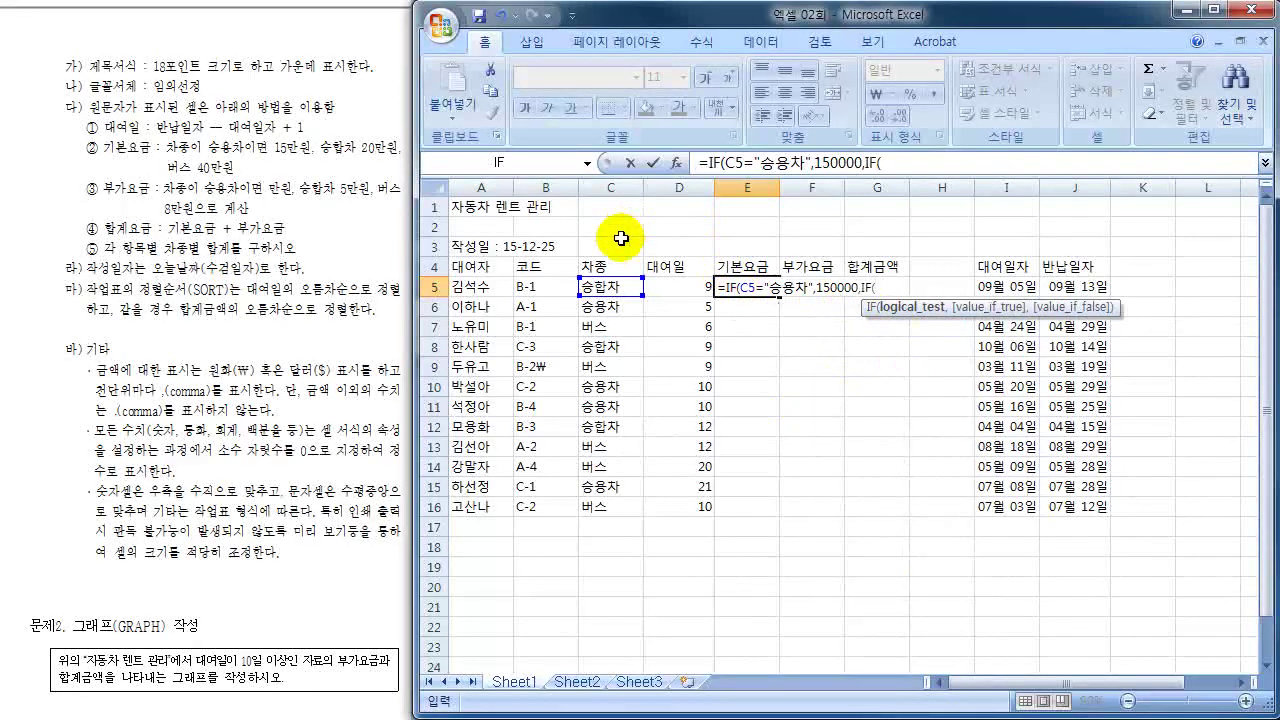
{"action": "left_click", "coordinate": [604, 289]}
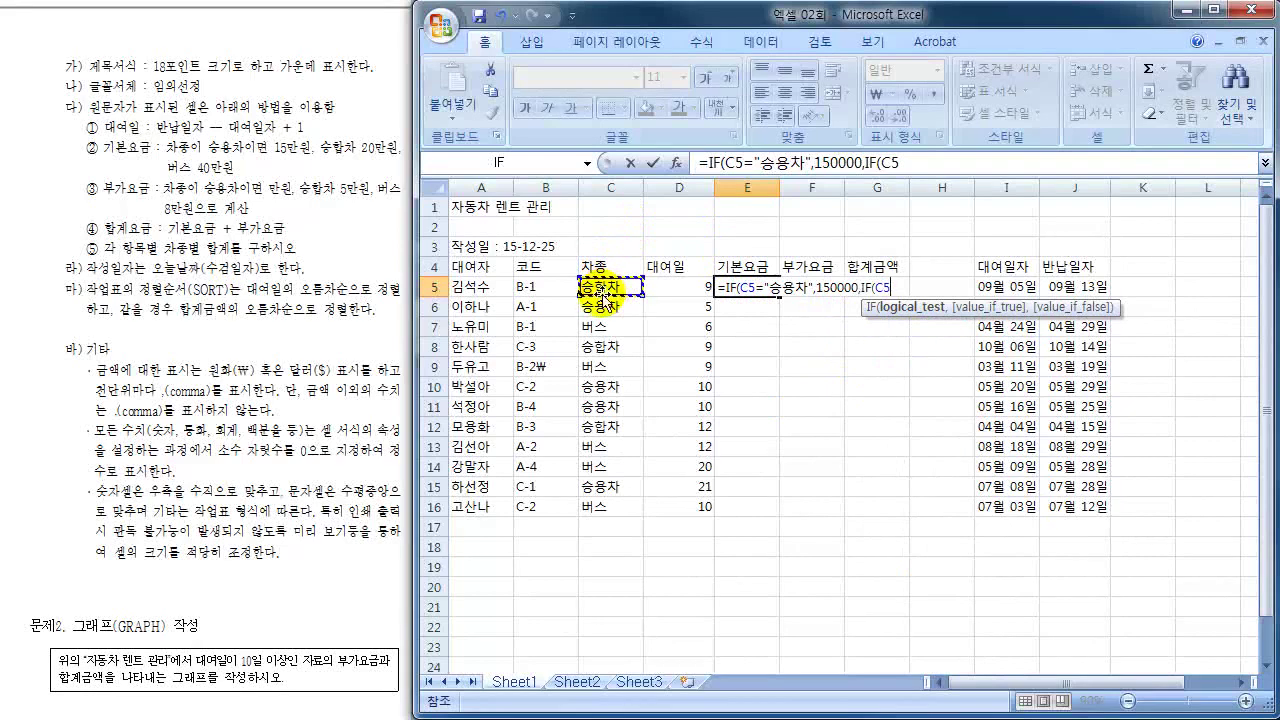
{"action": "type", "text": "=\""}
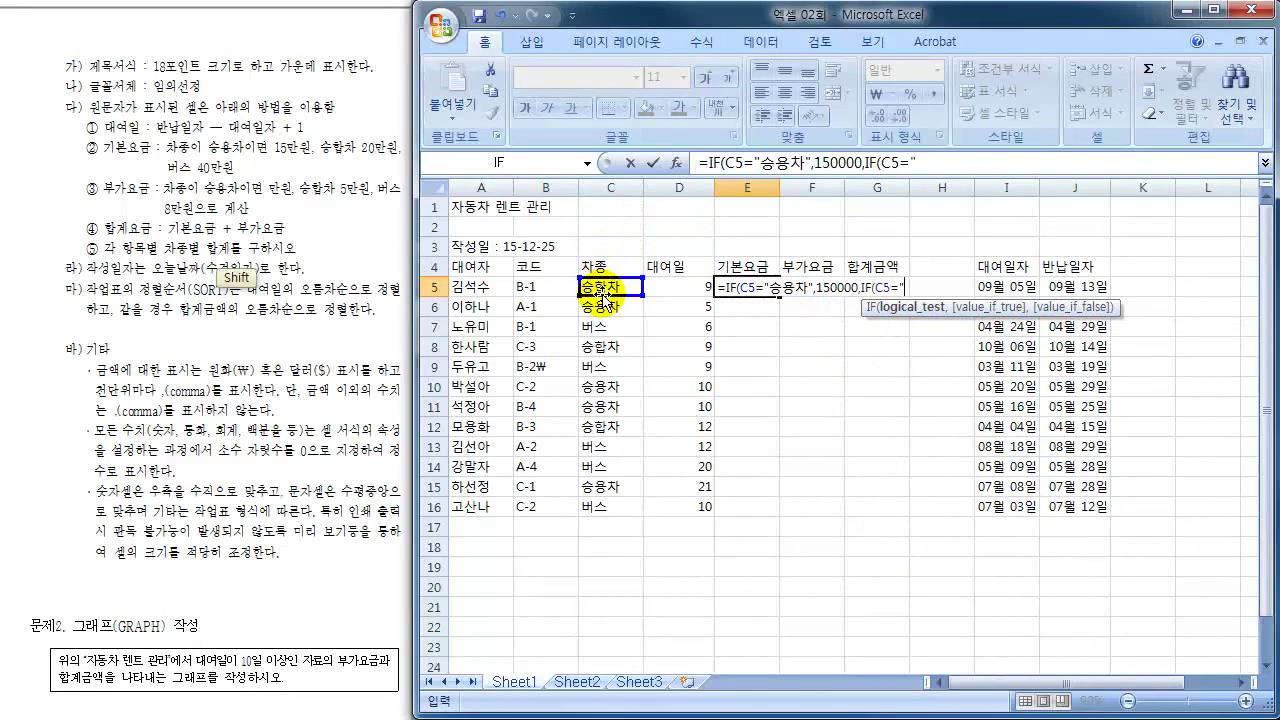
{"action": "type", "text": "승"}
{"action": "type", "text": "합차"}
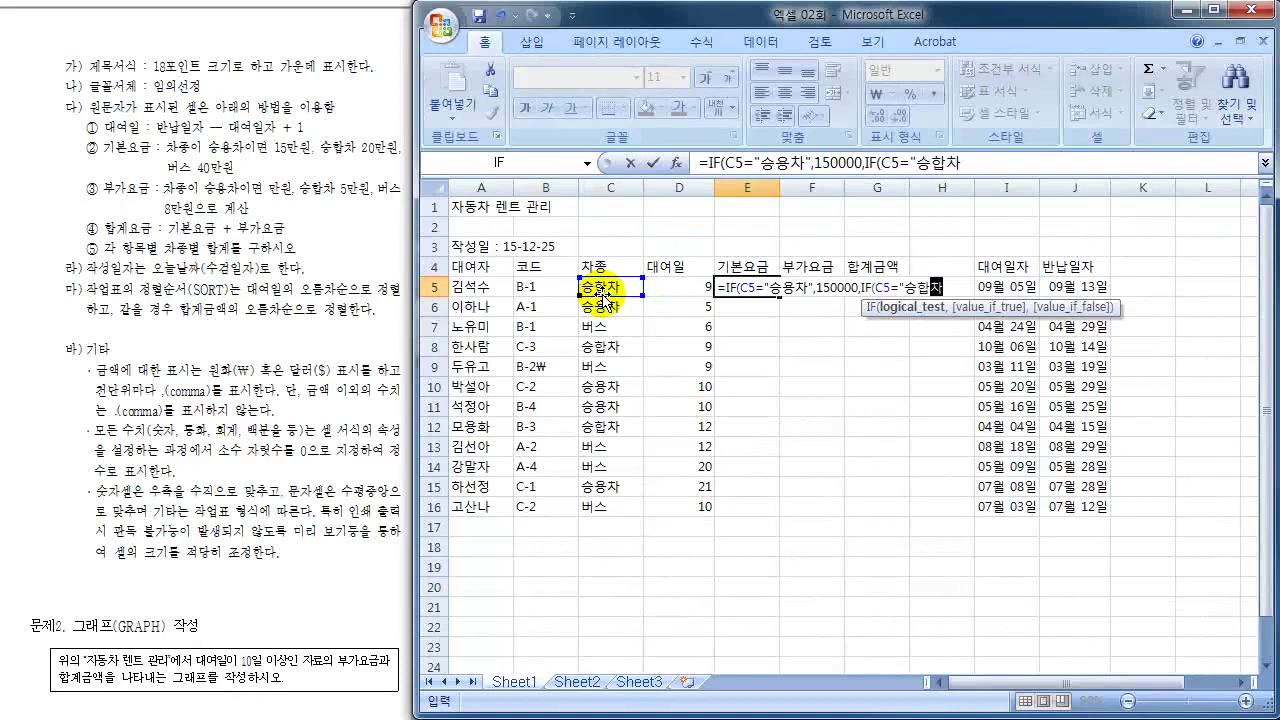
{"action": "type", "text": "'\","}
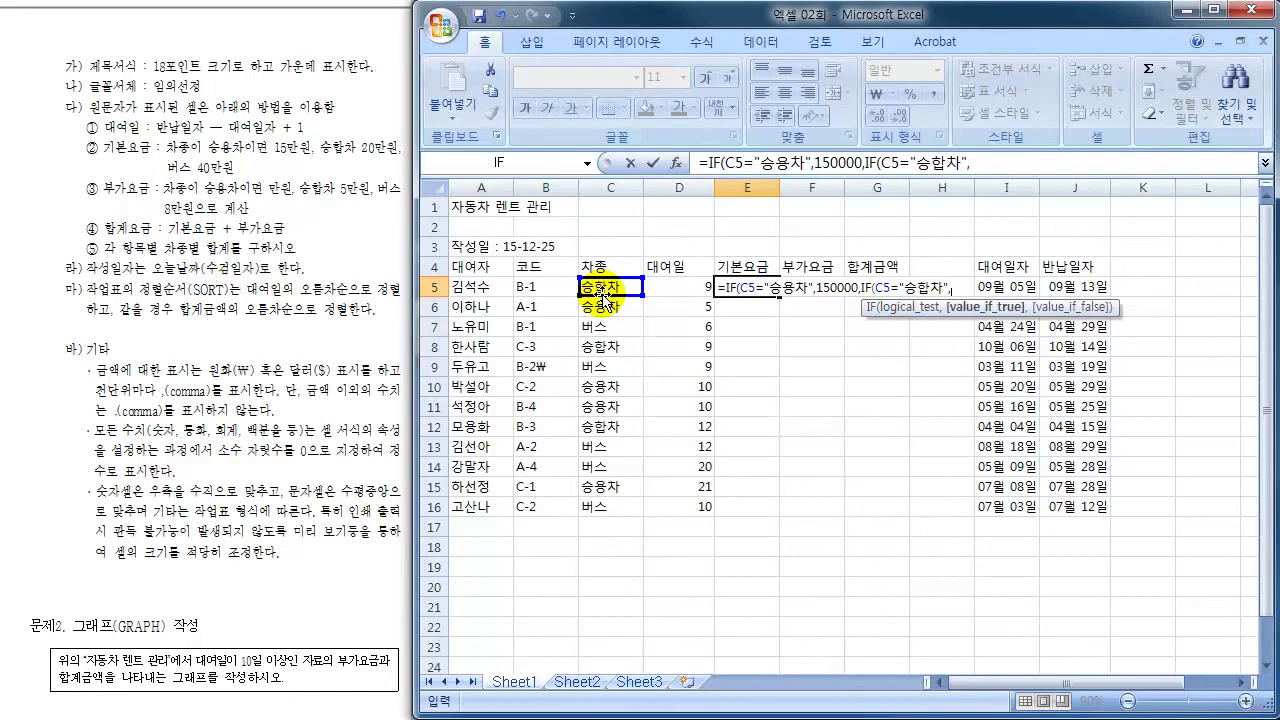
{"action": "type", "text": "20000"}
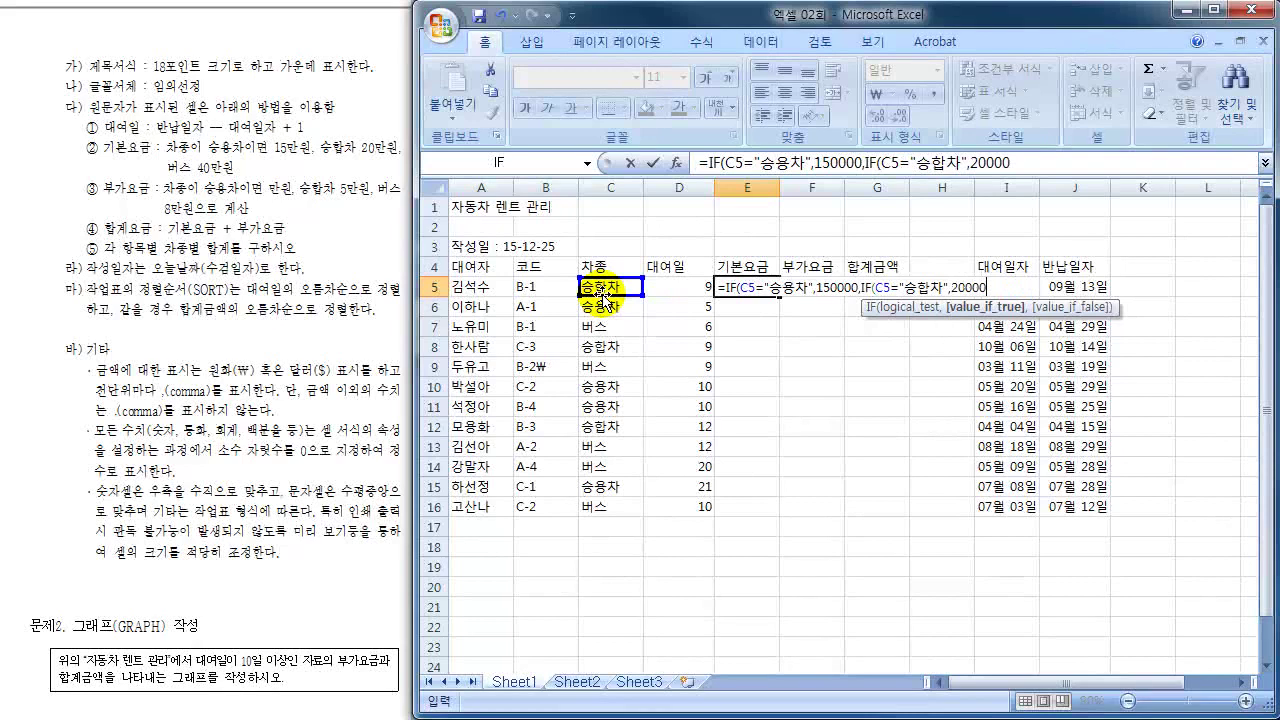
{"action": "type", "text": "0"}
{"action": "type", "text": ","}
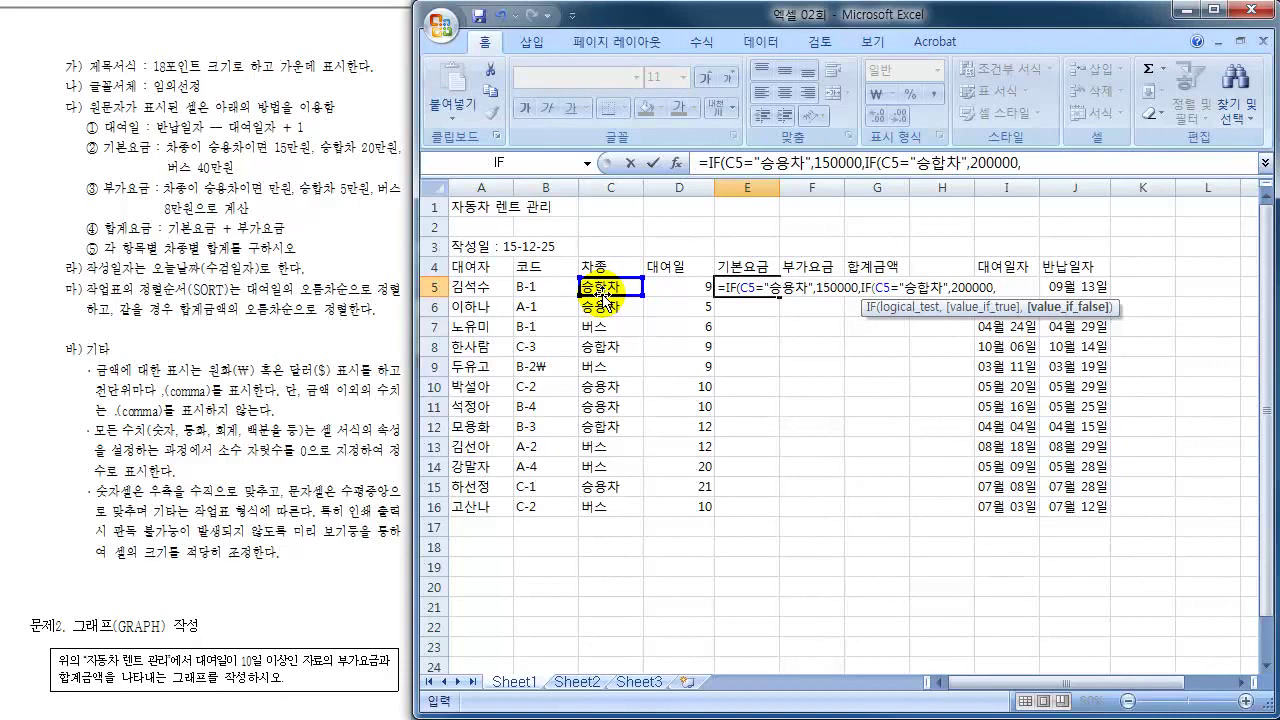
{"action": "type", "text": "400000"}
{"action": "key", "text": "shift"}
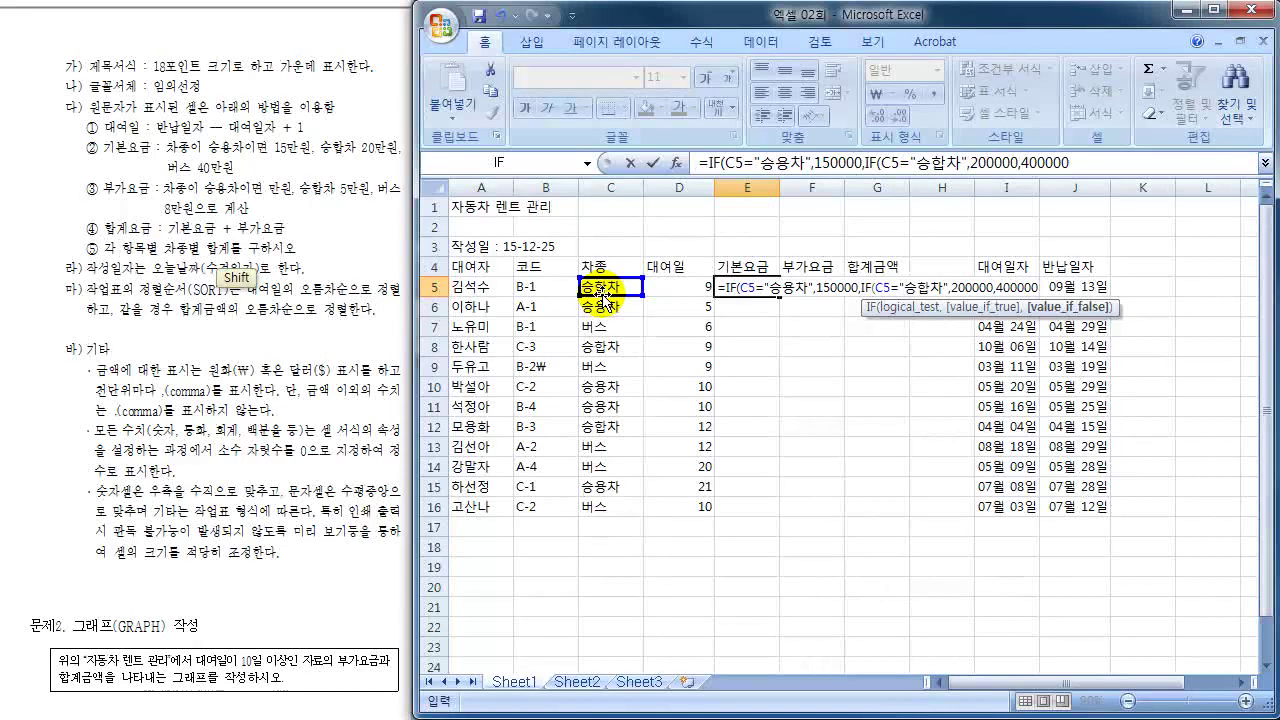
{"action": "type", "text": "))"}
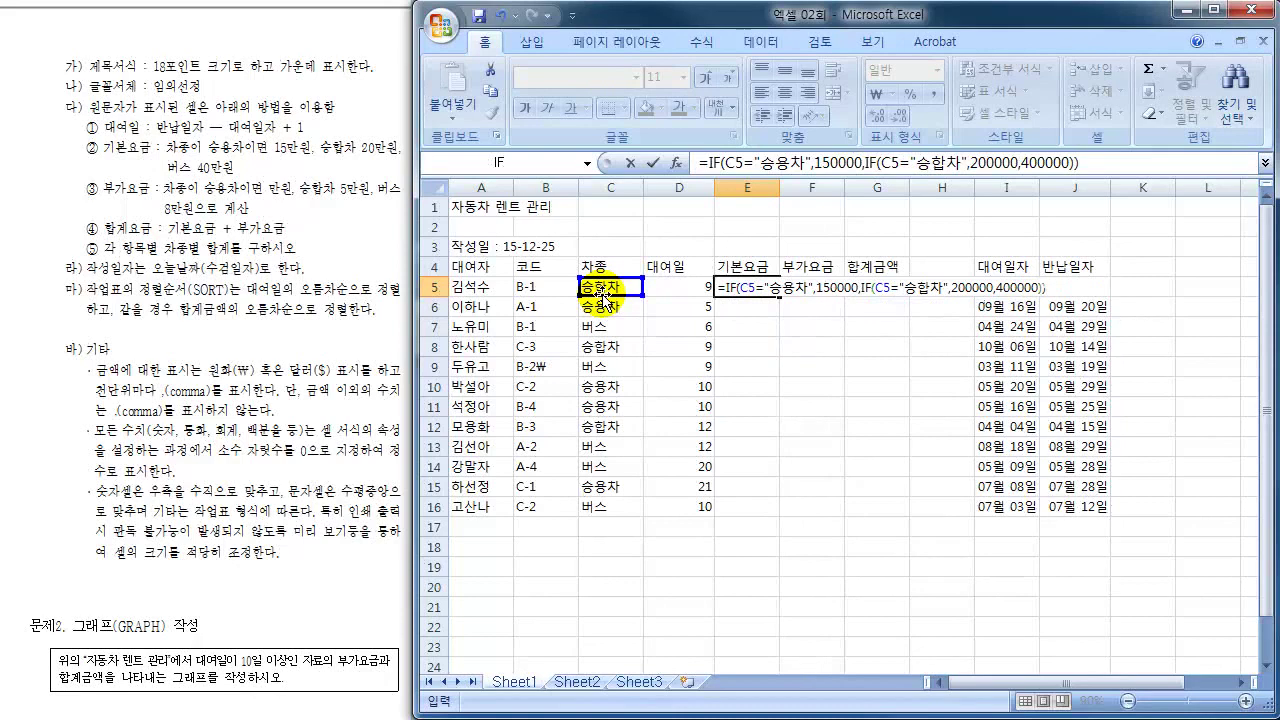
- Commit the basic-fee formula, fill it down E5:E16, and check rows 15–16 against vehicle types
{"action": "key", "text": "Return"}
{"action": "left_click", "coordinate": [610, 287]}
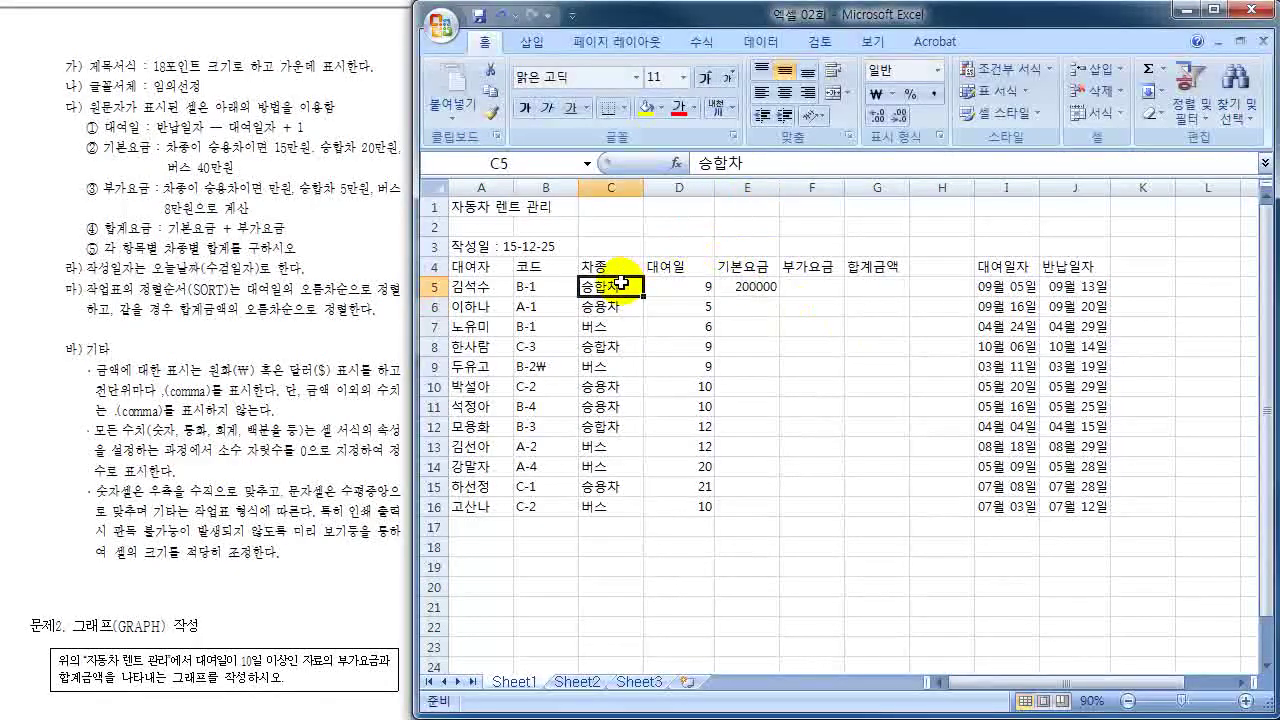
{"action": "left_click", "coordinate": [764, 285]}
{"action": "left_click_drag", "start_coordinate": [778, 296], "coordinate": [745, 516]}
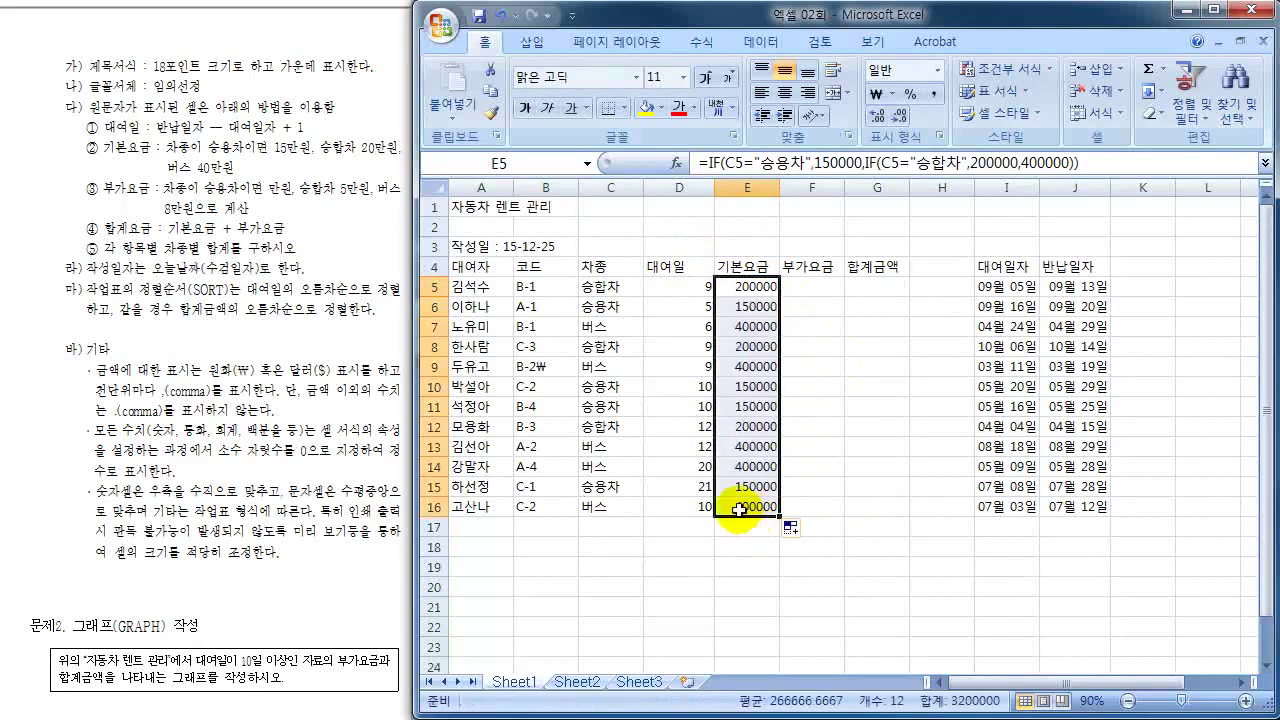
{"action": "left_click", "coordinate": [612, 507]}
{"action": "left_click", "coordinate": [738, 506]}
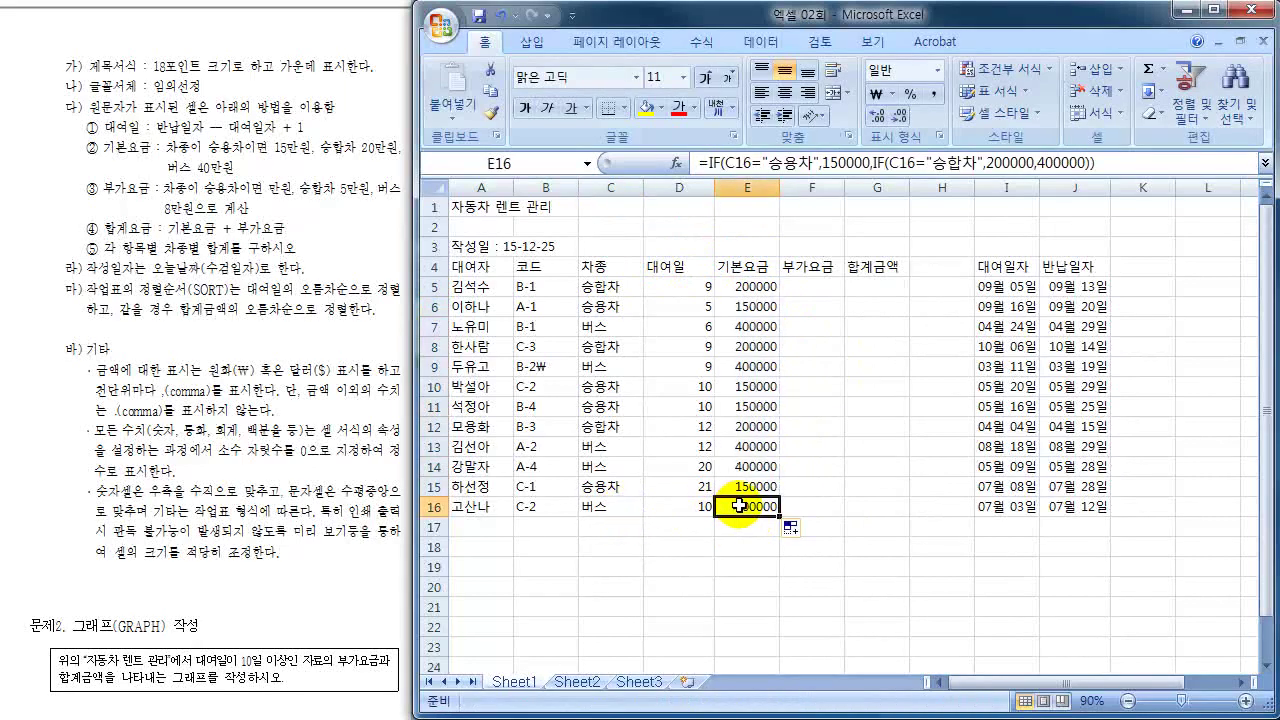
{"action": "left_click", "coordinate": [603, 487]}
{"action": "left_click", "coordinate": [741, 486]}
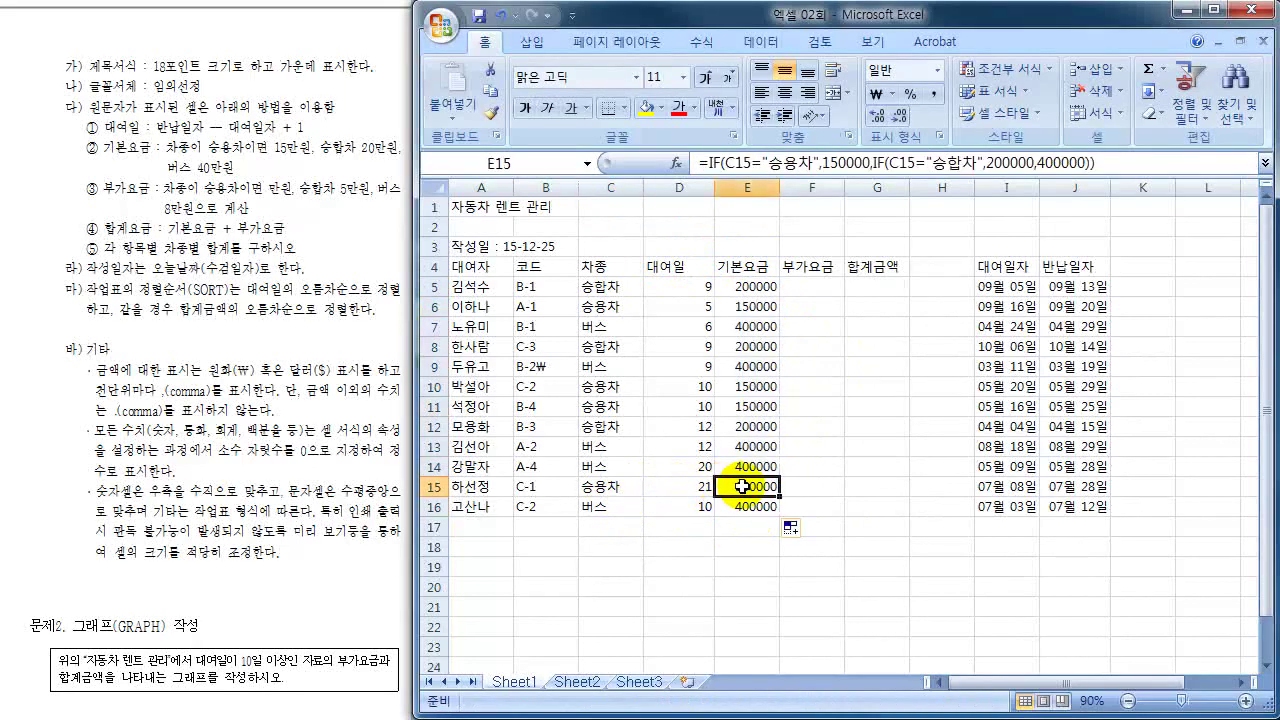
{"action": "left_click", "coordinate": [745, 286]}
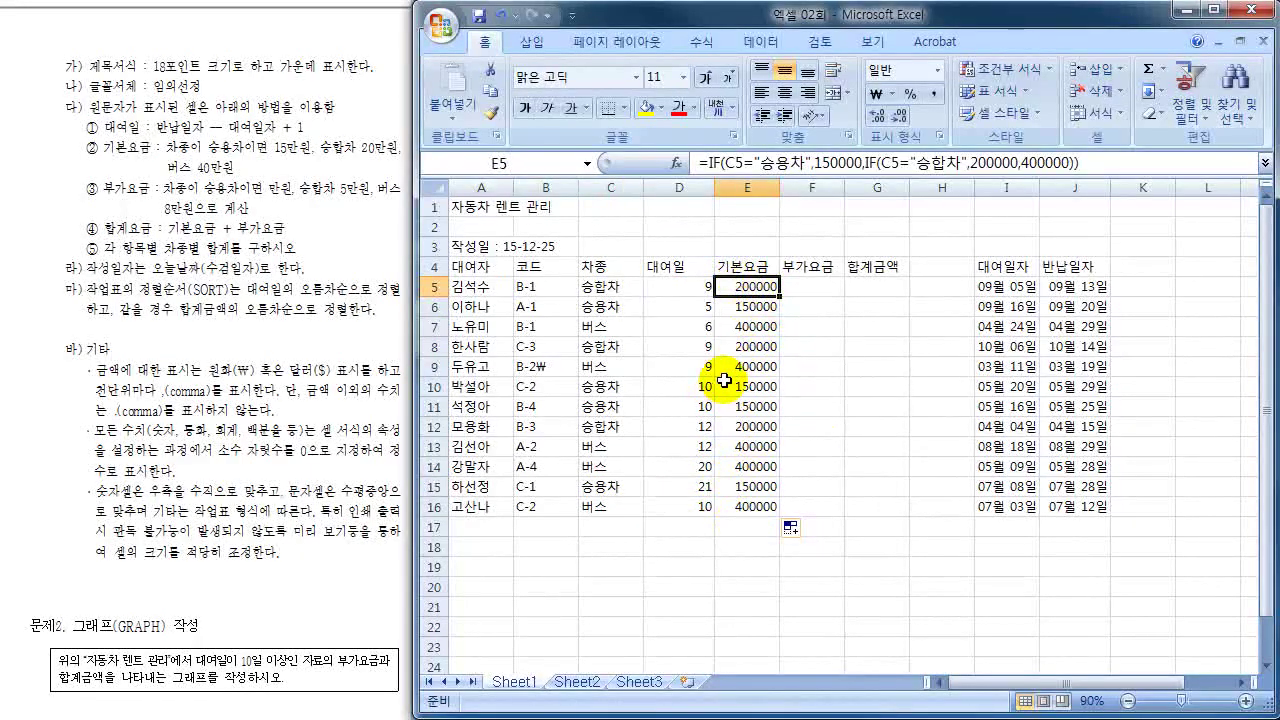
- Cancel a stray edit in E5 and re-fill the fee formula down the column
{"action": "left_click", "coordinate": [830, 286]}
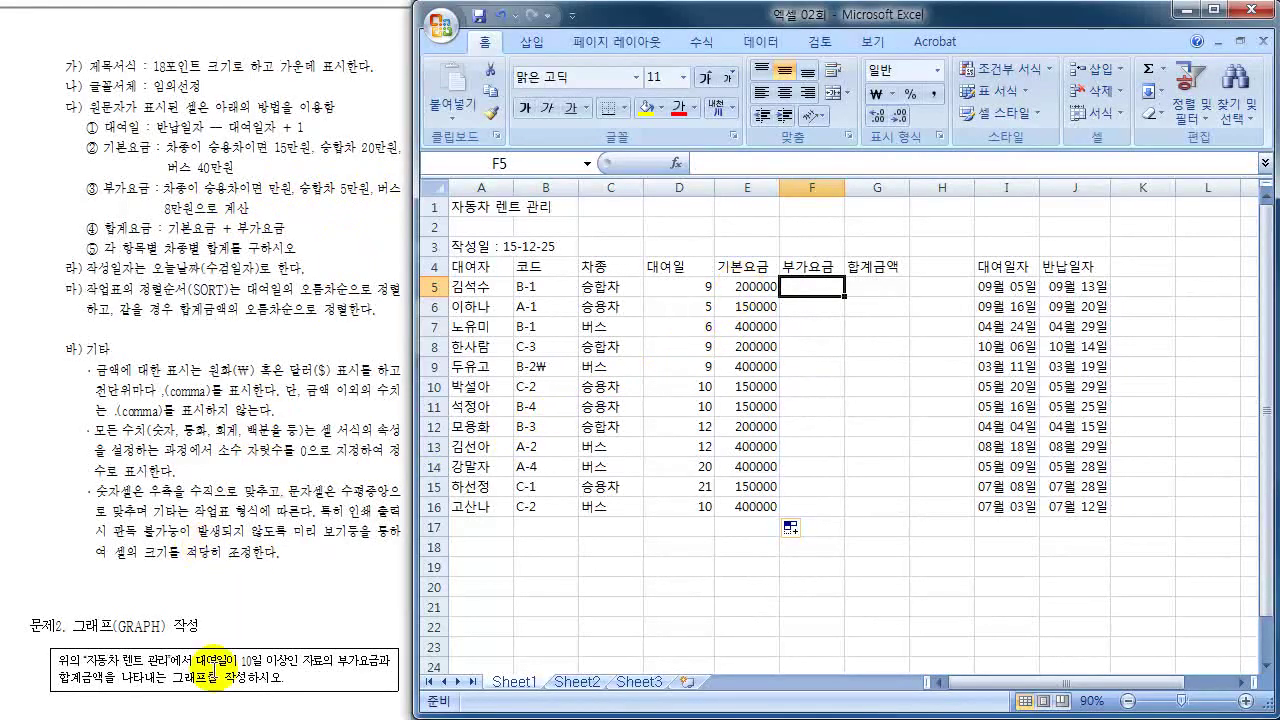
{"action": "left_click", "coordinate": [745, 286]}
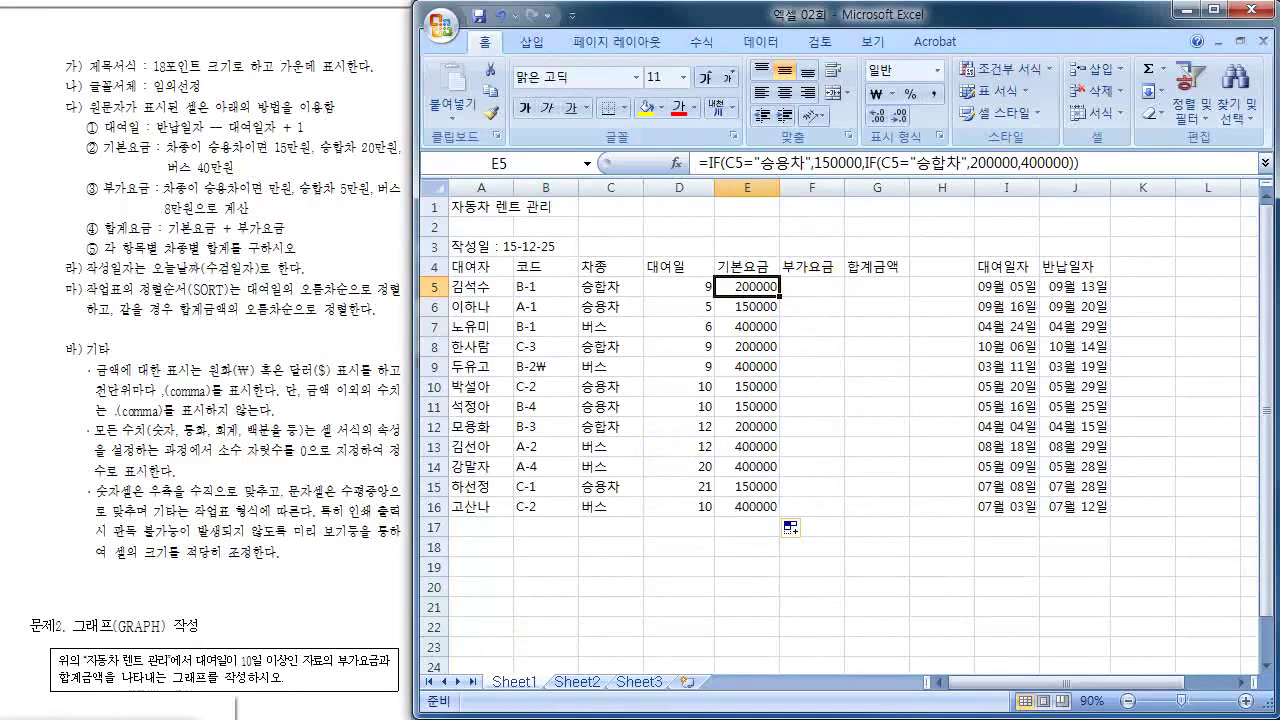
{"action": "type", "text": "=`"}
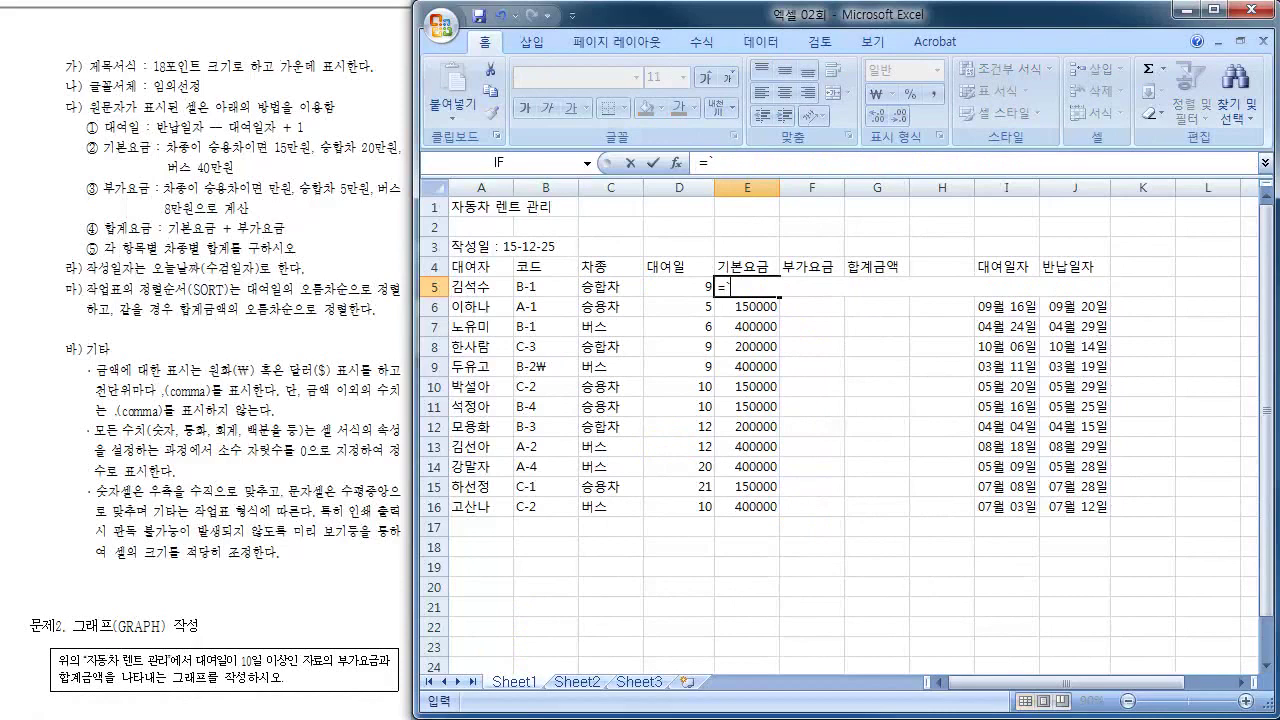
{"action": "key", "text": "Escape"}
{"action": "double_click", "coordinate": [779, 297]}
{"action": "left_click", "coordinate": [811, 287]}
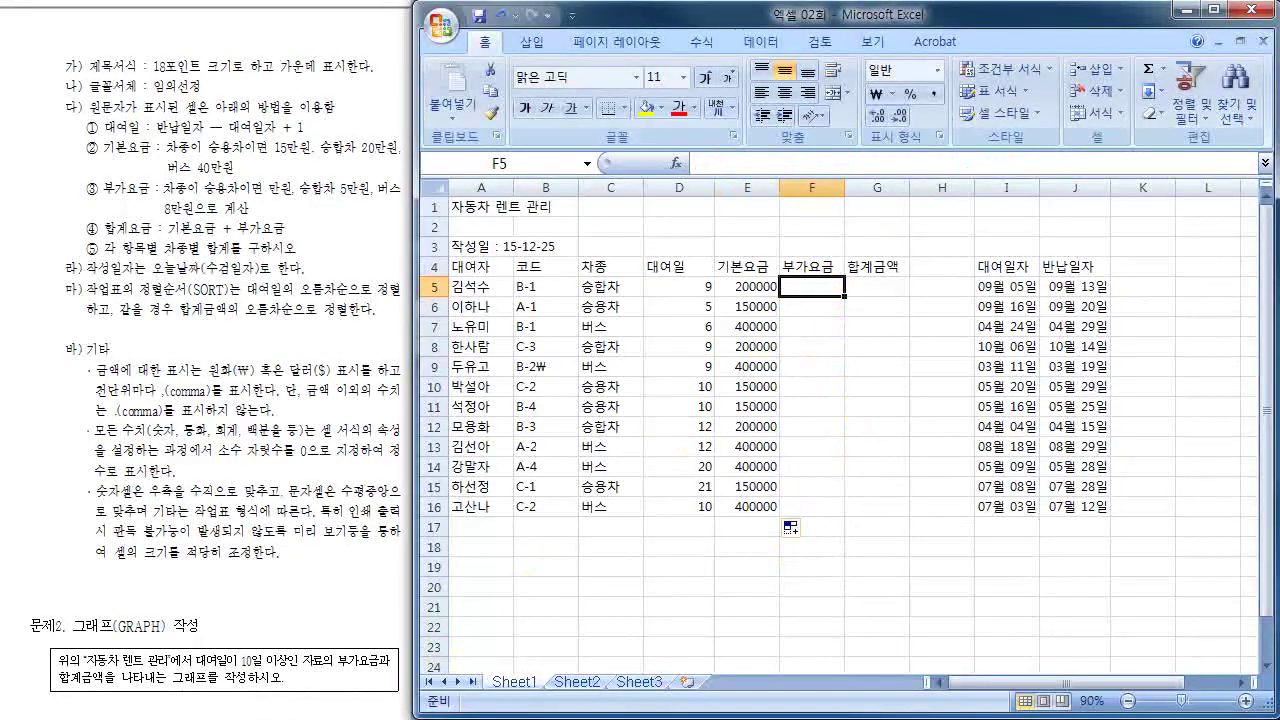
- Enter =IF(C5="승용차",10000,) in F5, which displays 0 for the van rental
{"action": "type", "text": "="}
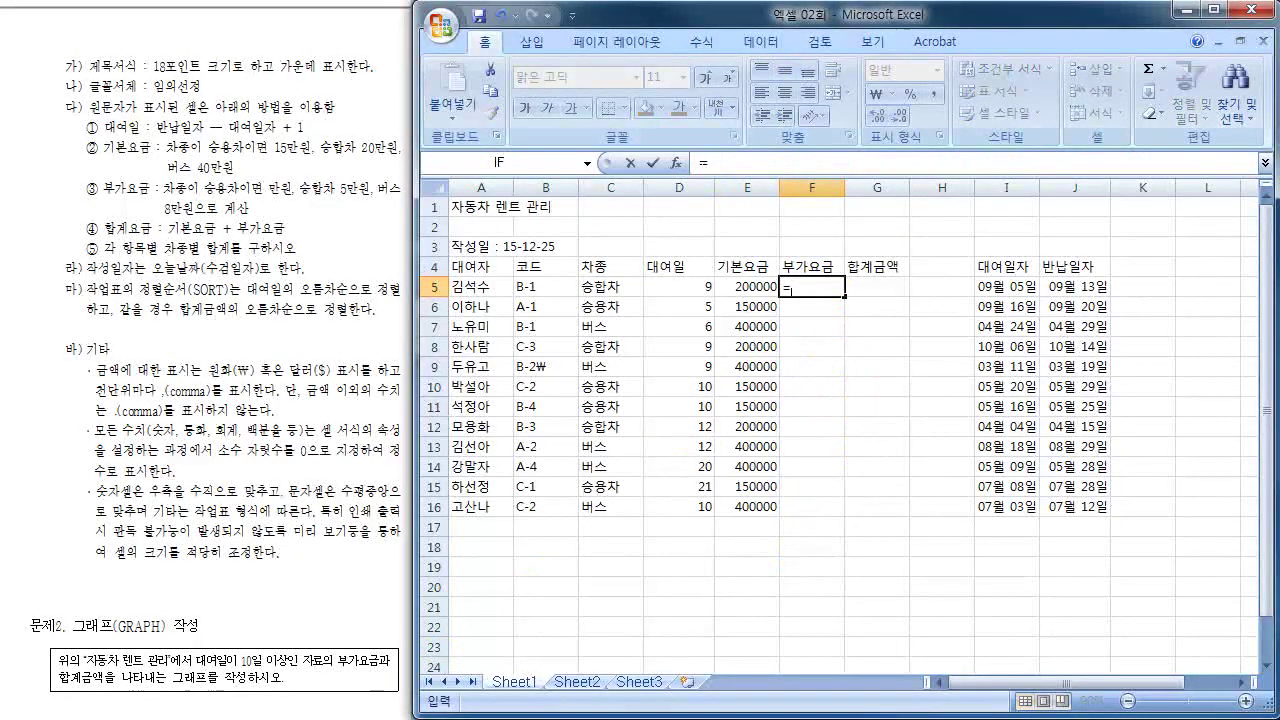
{"action": "type", "text": "IF"}
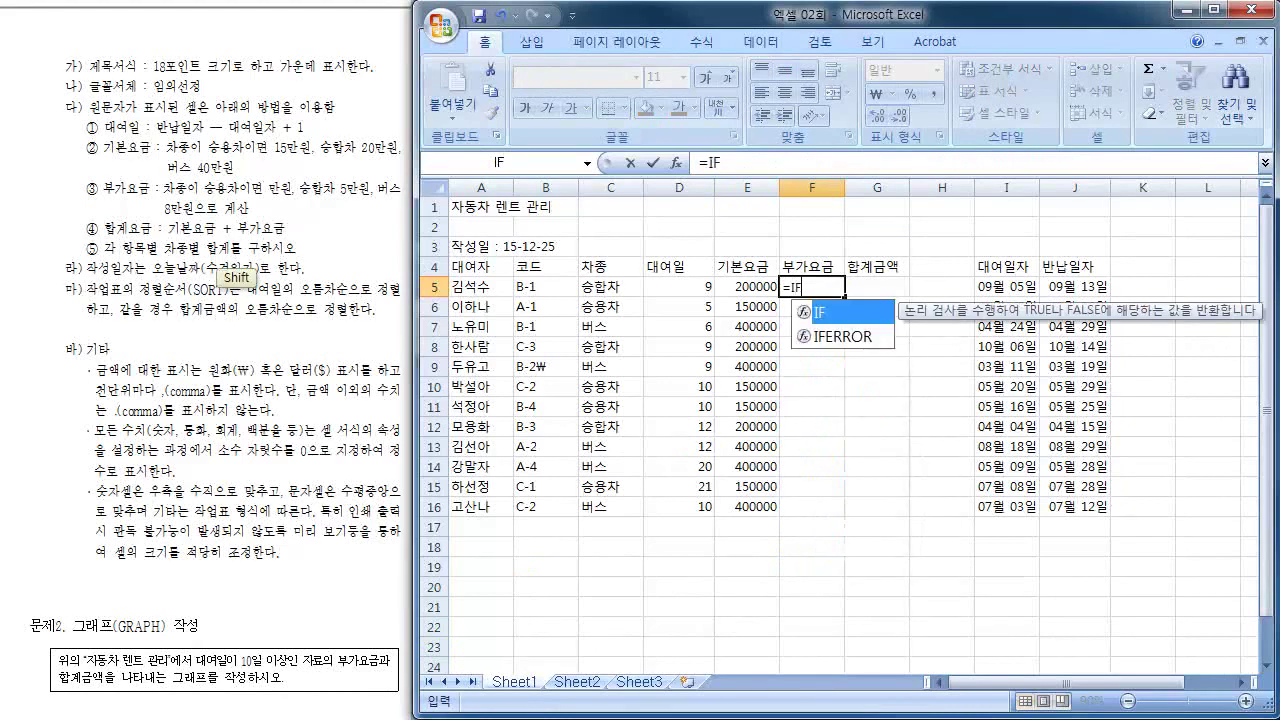
{"action": "type", "text": "("}
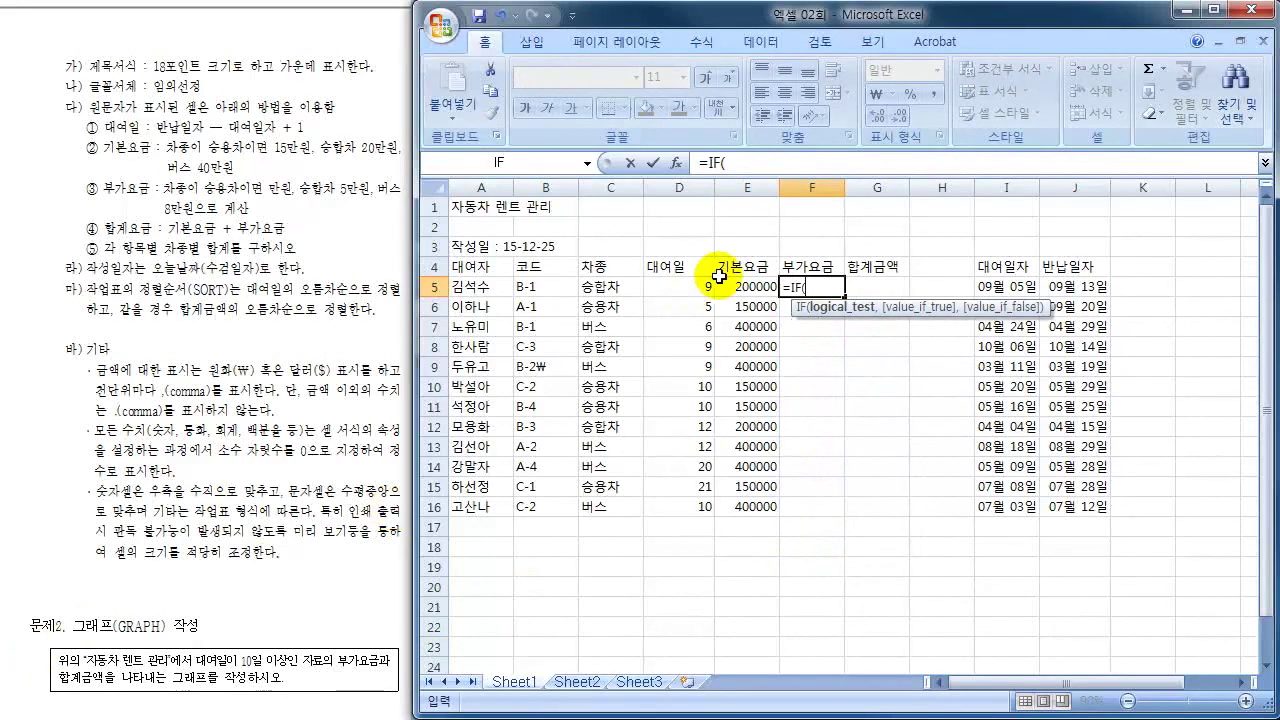
{"action": "left_click", "coordinate": [581, 293]}
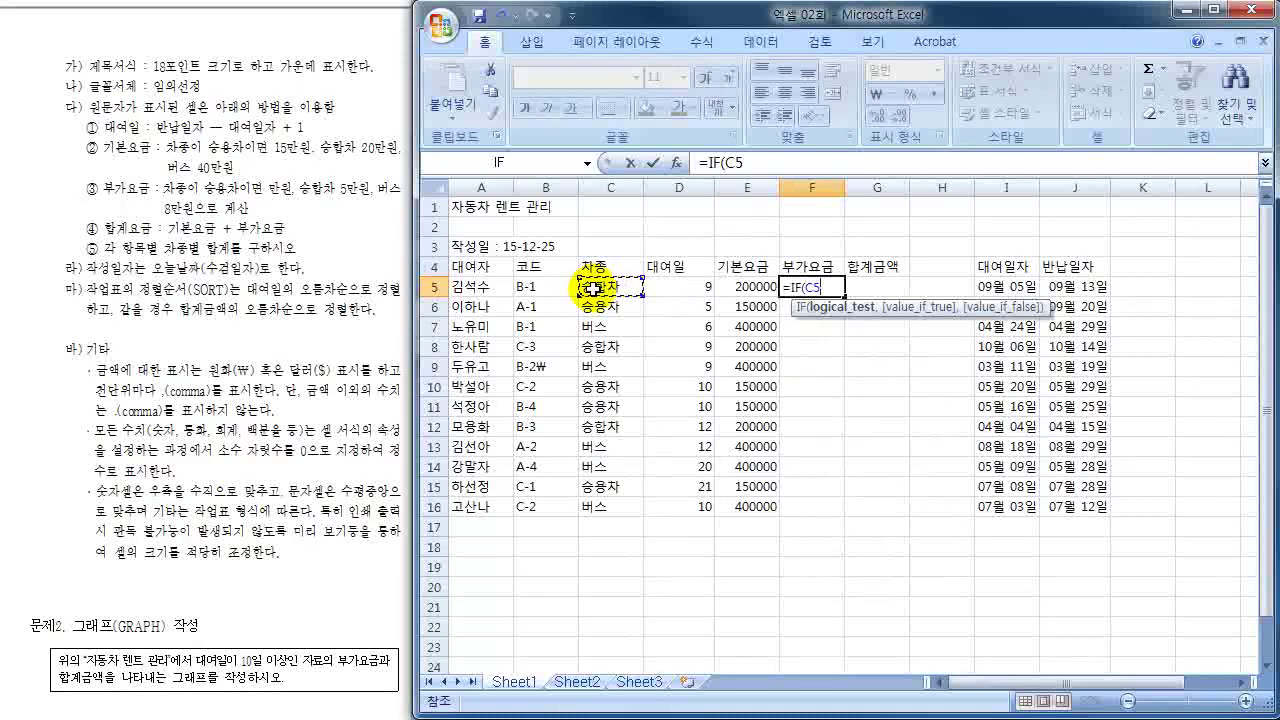
{"action": "left_click", "coordinate": [596, 266]}
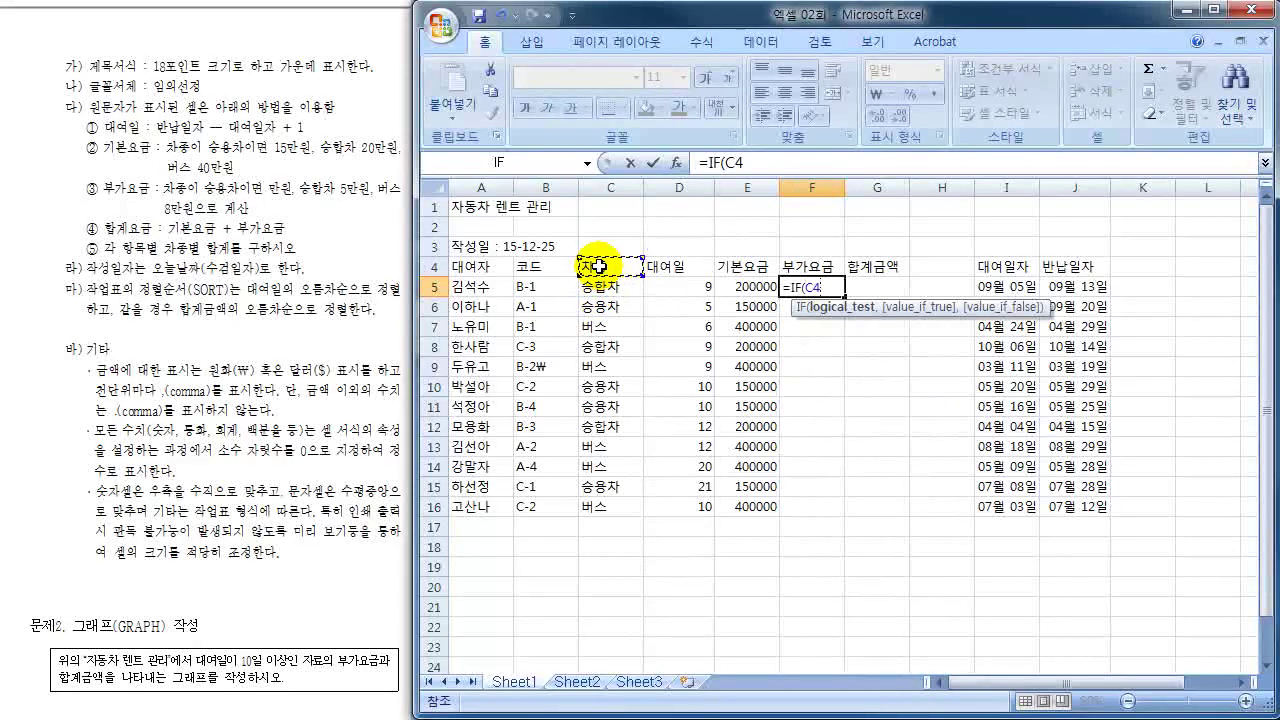
{"action": "left_click", "coordinate": [590, 287]}
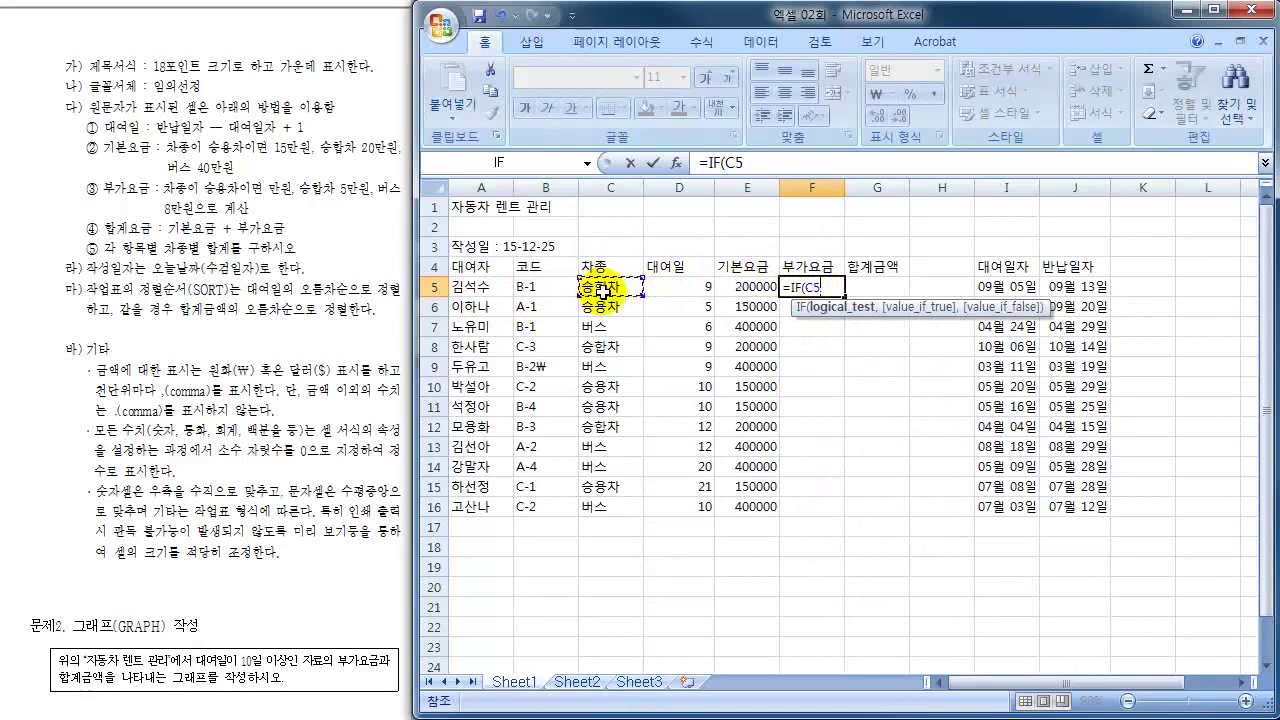
{"action": "type", "text": "=\""}
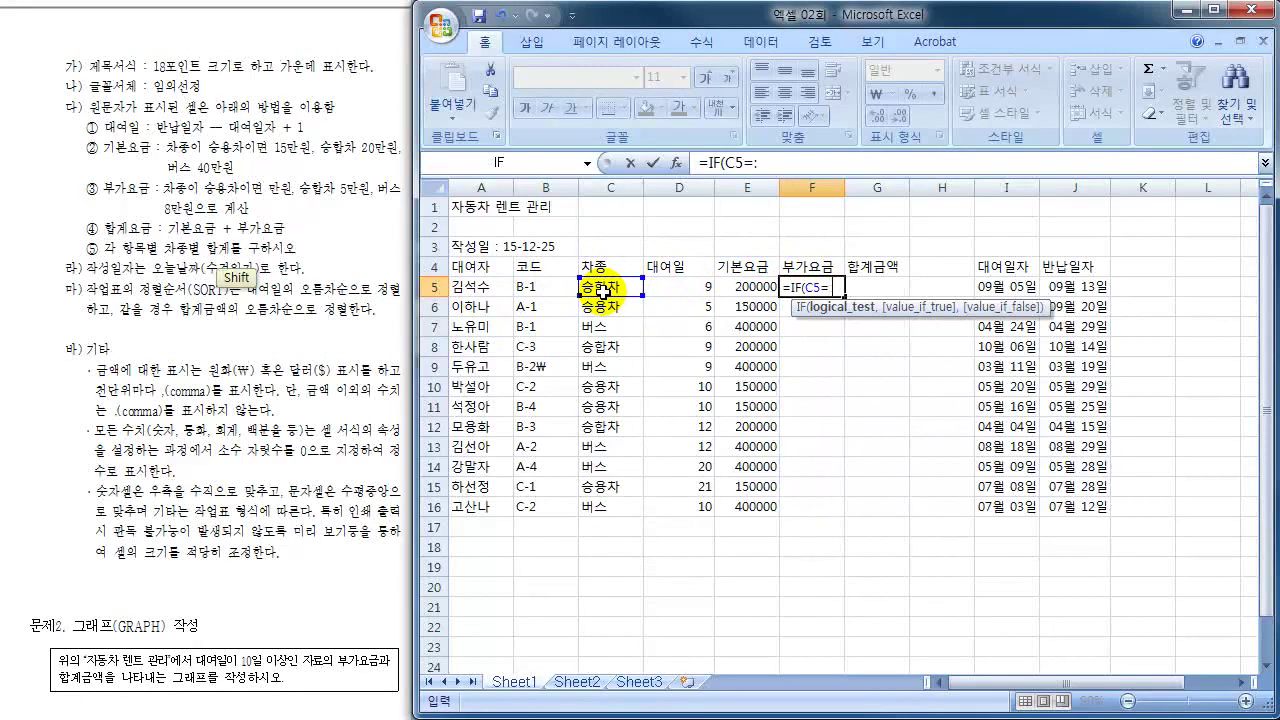
{"action": "type", "text": "승용차"}
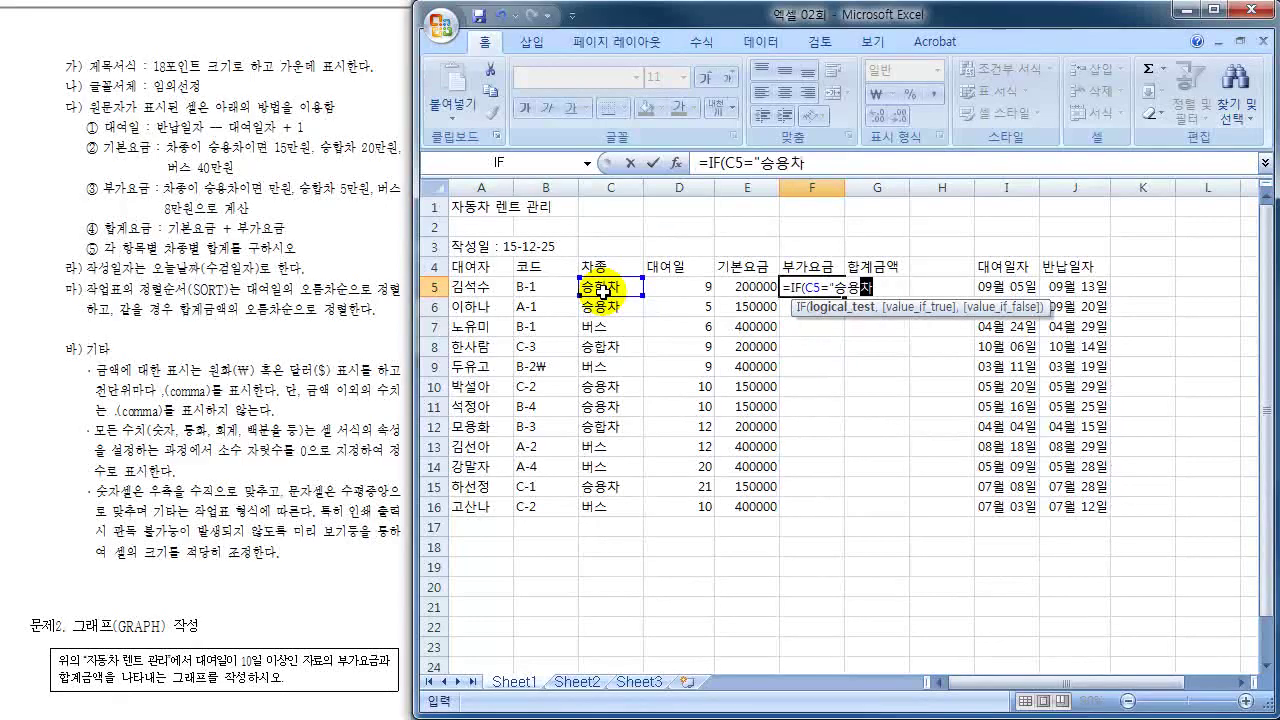
{"action": "type", "text": "\","}
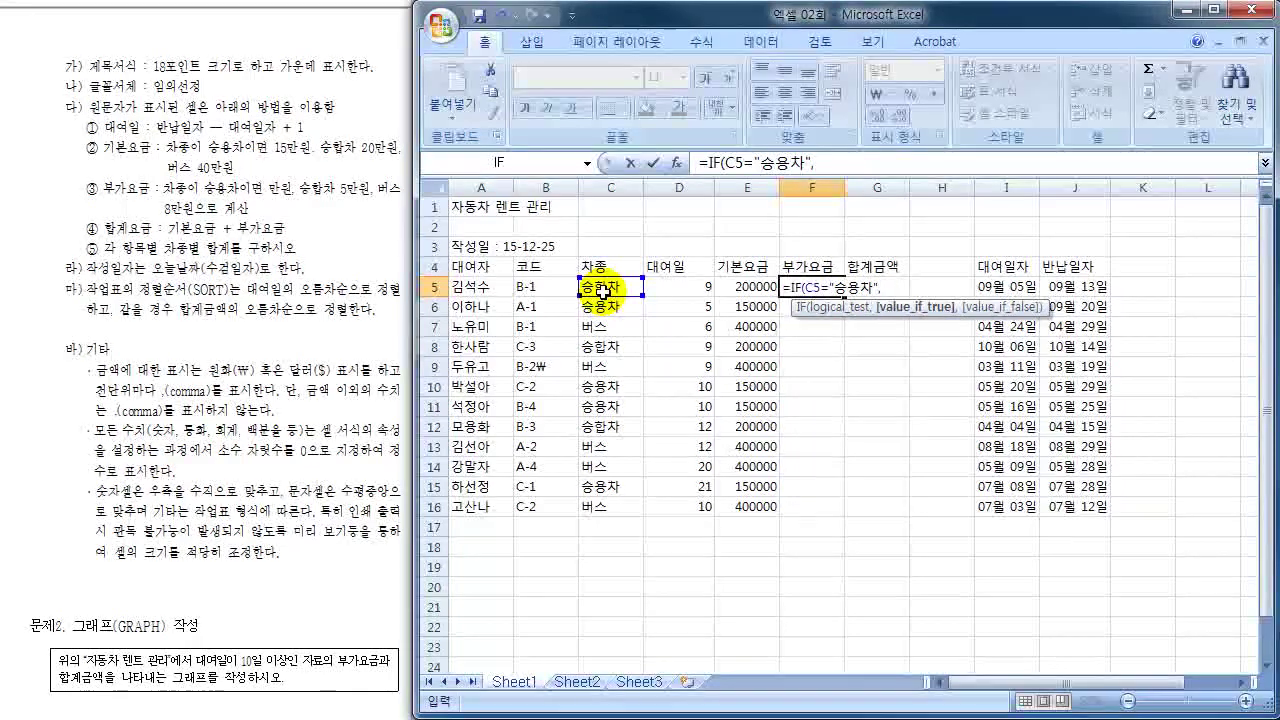
{"action": "type", "text": "만워"}
{"action": "key", "text": "BackSpace"}
{"action": "key", "text": "BackSpace"}
{"action": "key", "text": "BackSpace"}
{"action": "key", "text": "BackSpace"}
{"action": "key", "text": "BackSpace"}
{"action": "type", "text": "10000,"}
{"action": "key", "text": "BackSpace"}
{"action": "key", "text": "ctrl+Return"}
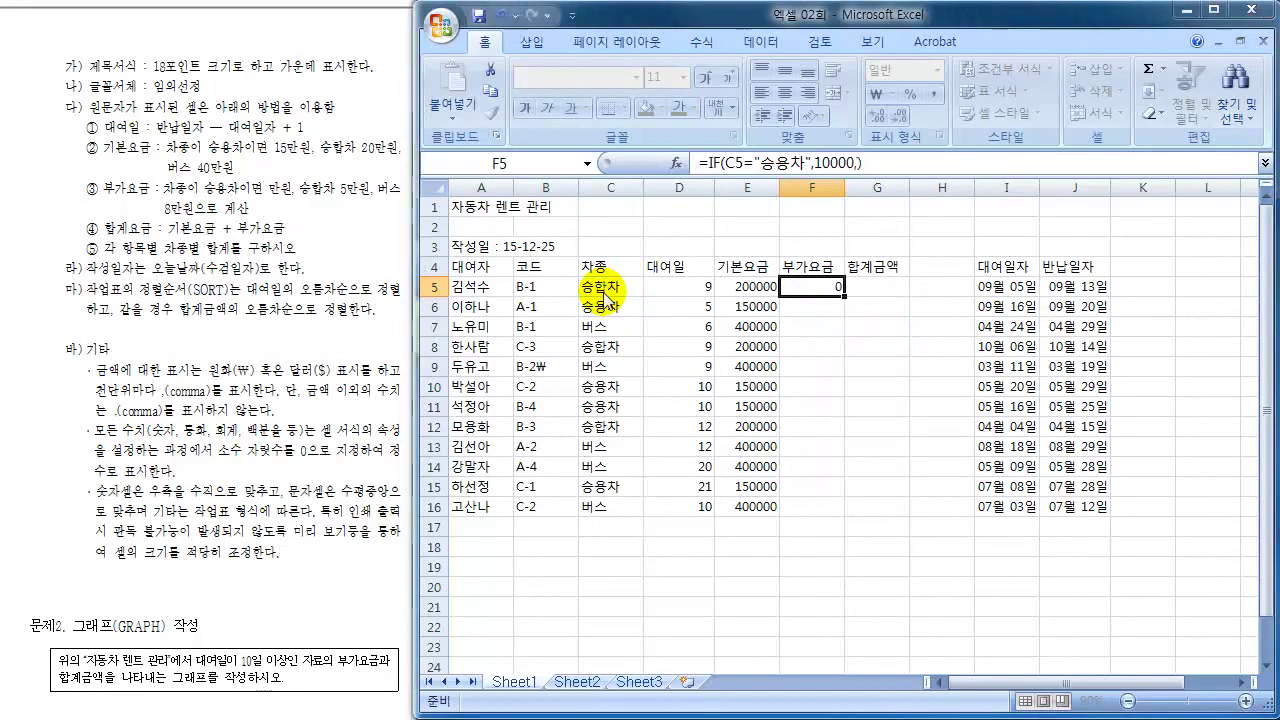
- Dismiss Save As and complete F5 as =IF(C5="승용차",10000,IF(C5="승합차",50000,80000))
{"action": "key", "text": "F12"}
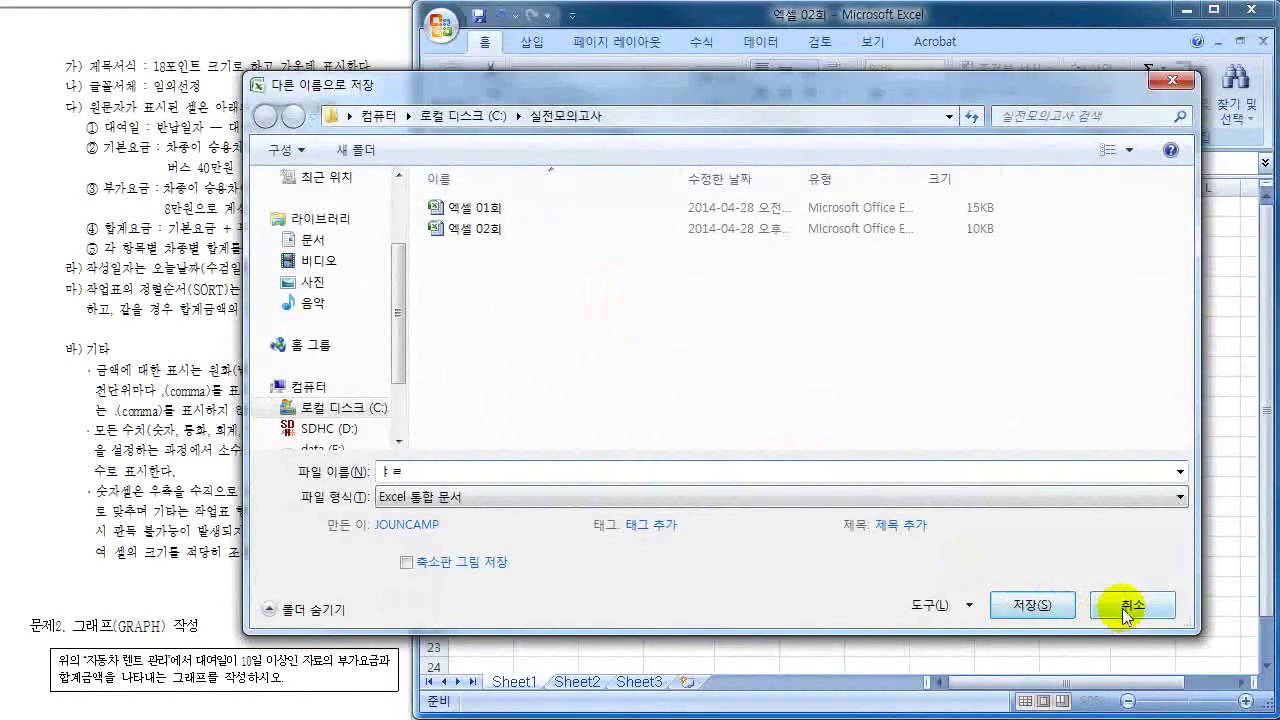
{"action": "key", "text": "Escape"}
{"action": "double_click", "coordinate": [829, 286]}
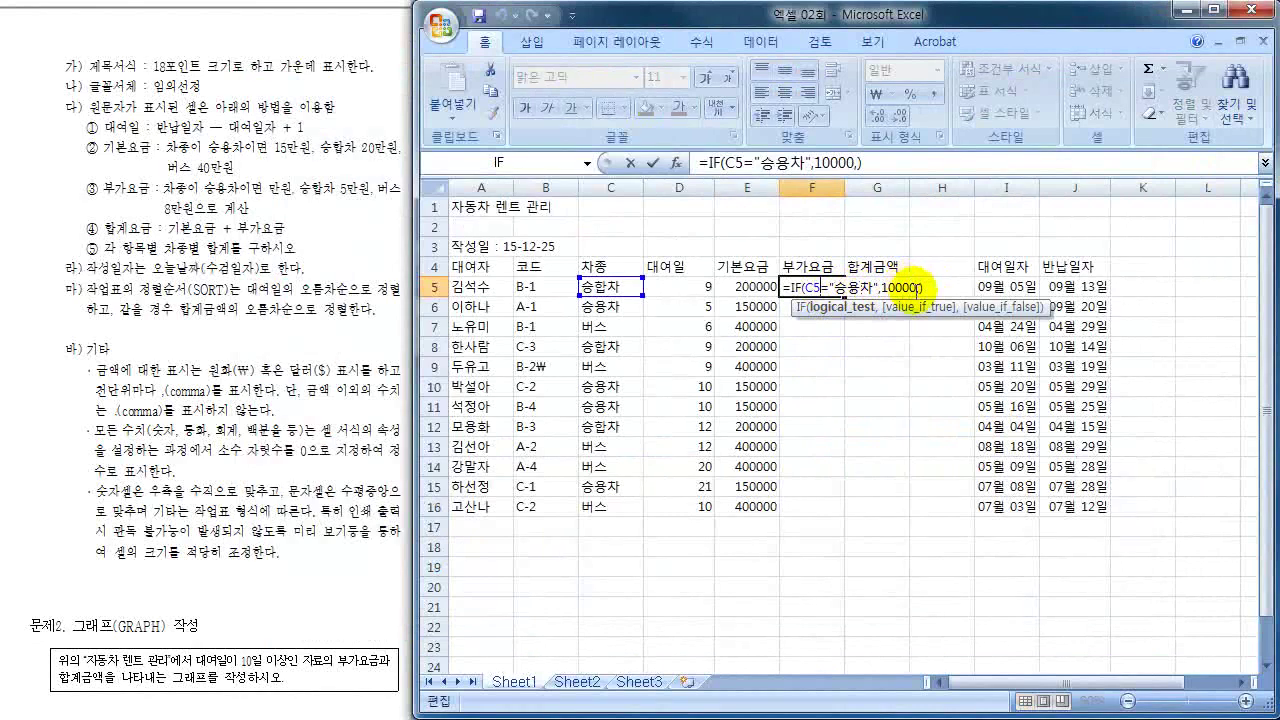
{"action": "left_click", "coordinate": [922, 287]}
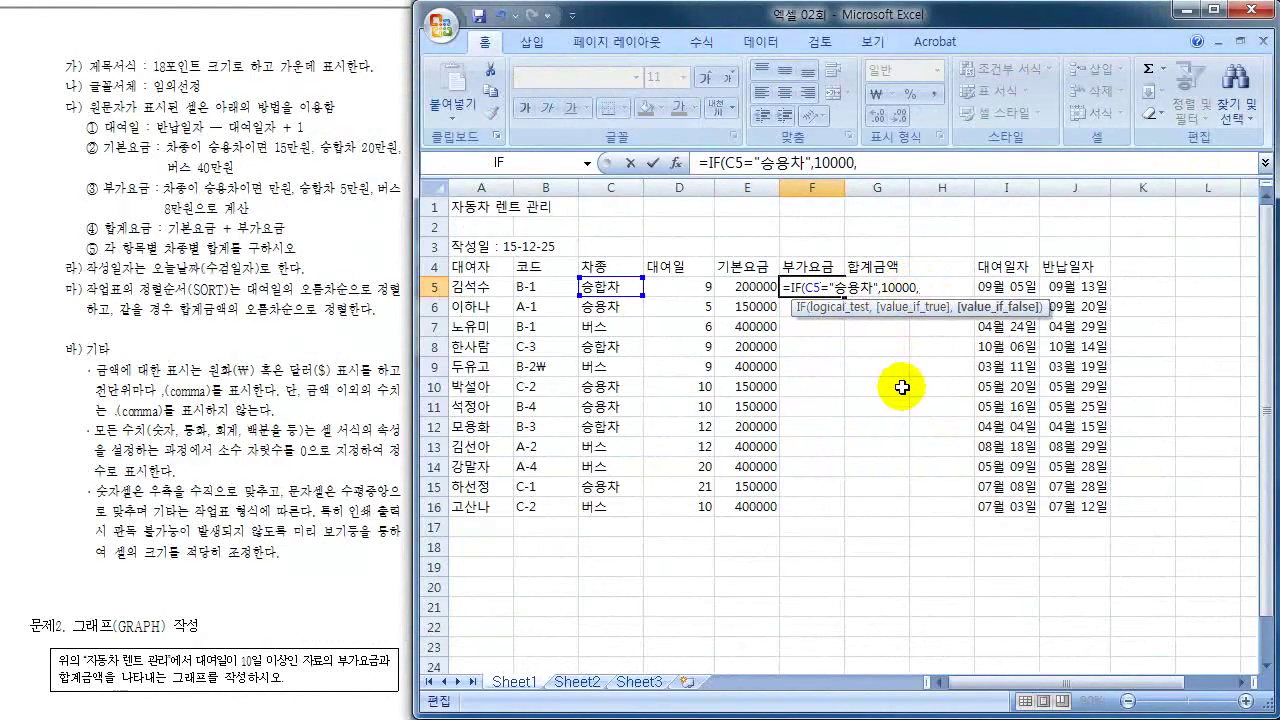
{"action": "type", "text": "IF("}
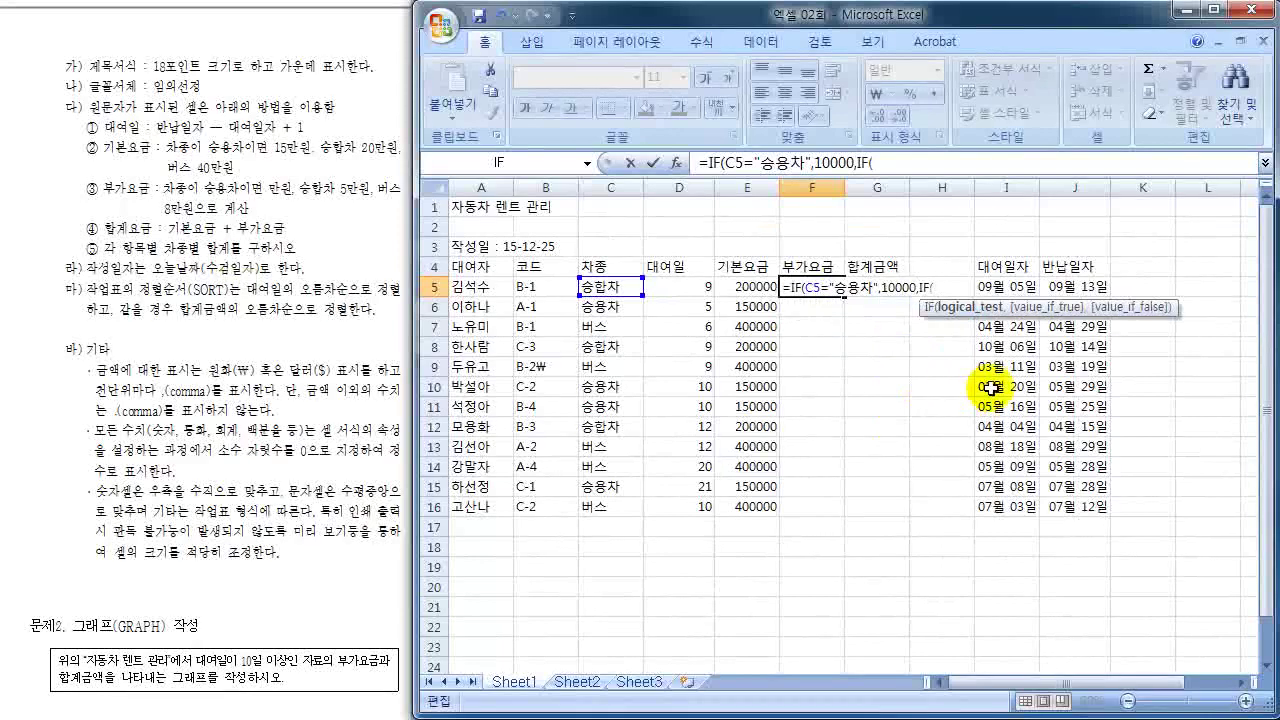
{"action": "left_click", "coordinate": [606, 288]}
{"action": "type", "text": "=\""}
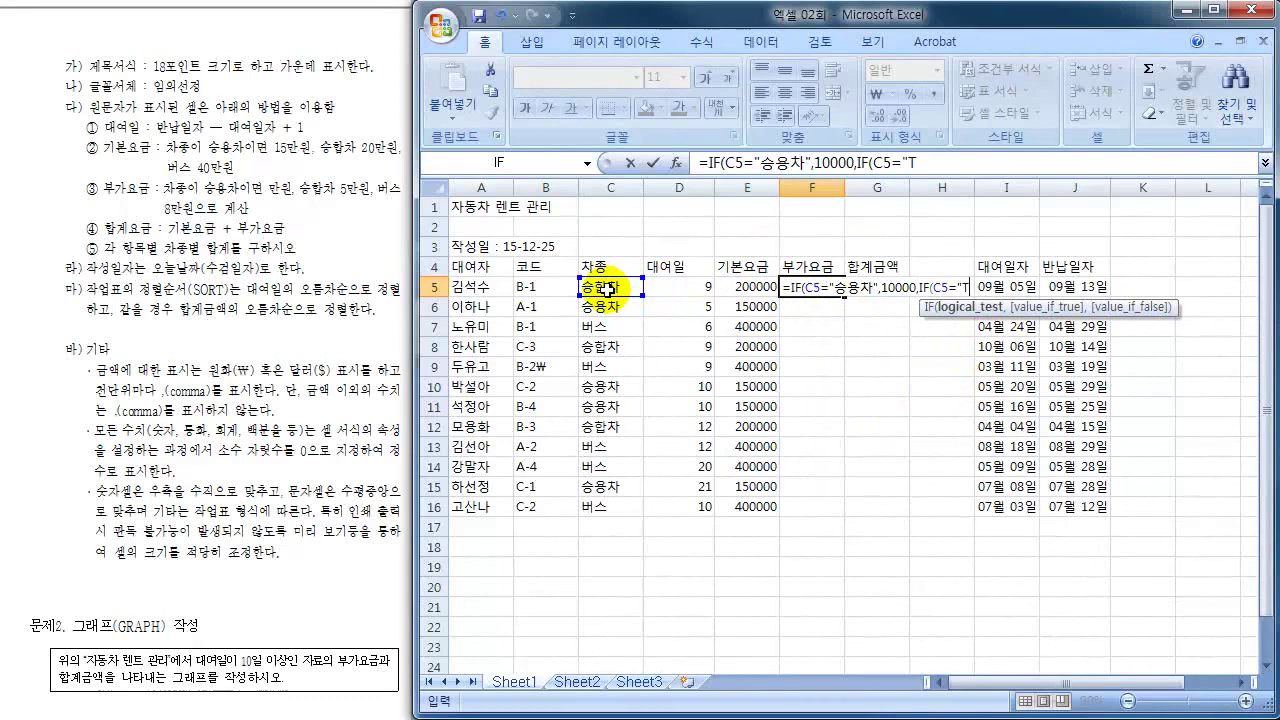
{"action": "type", "text": "승합차\""}
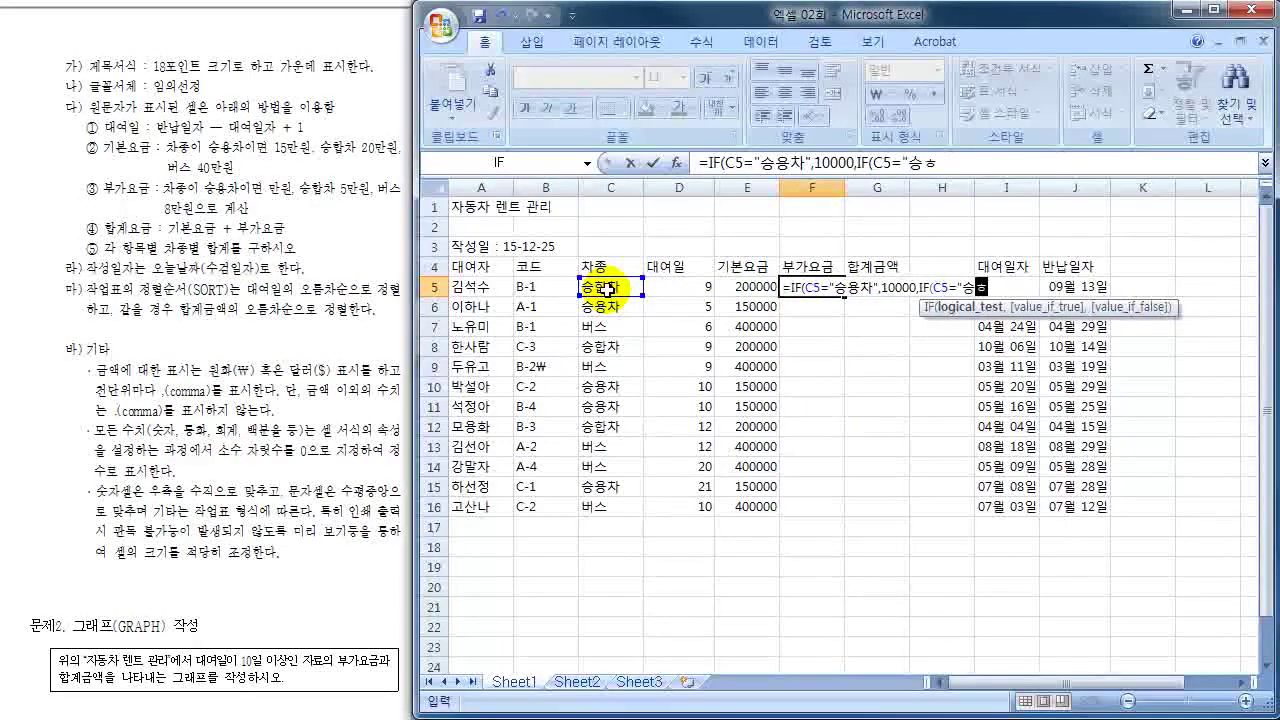
{"action": "type", "text": ","}
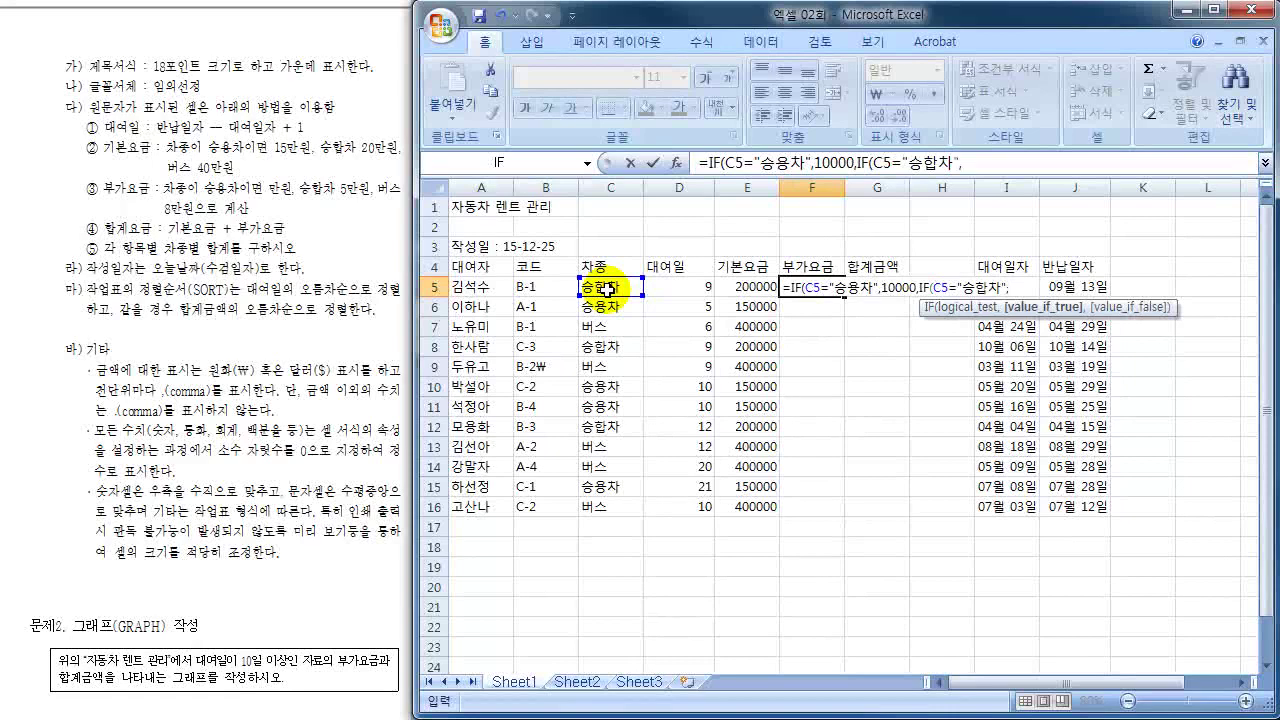
{"action": "type", "text": "50000"}
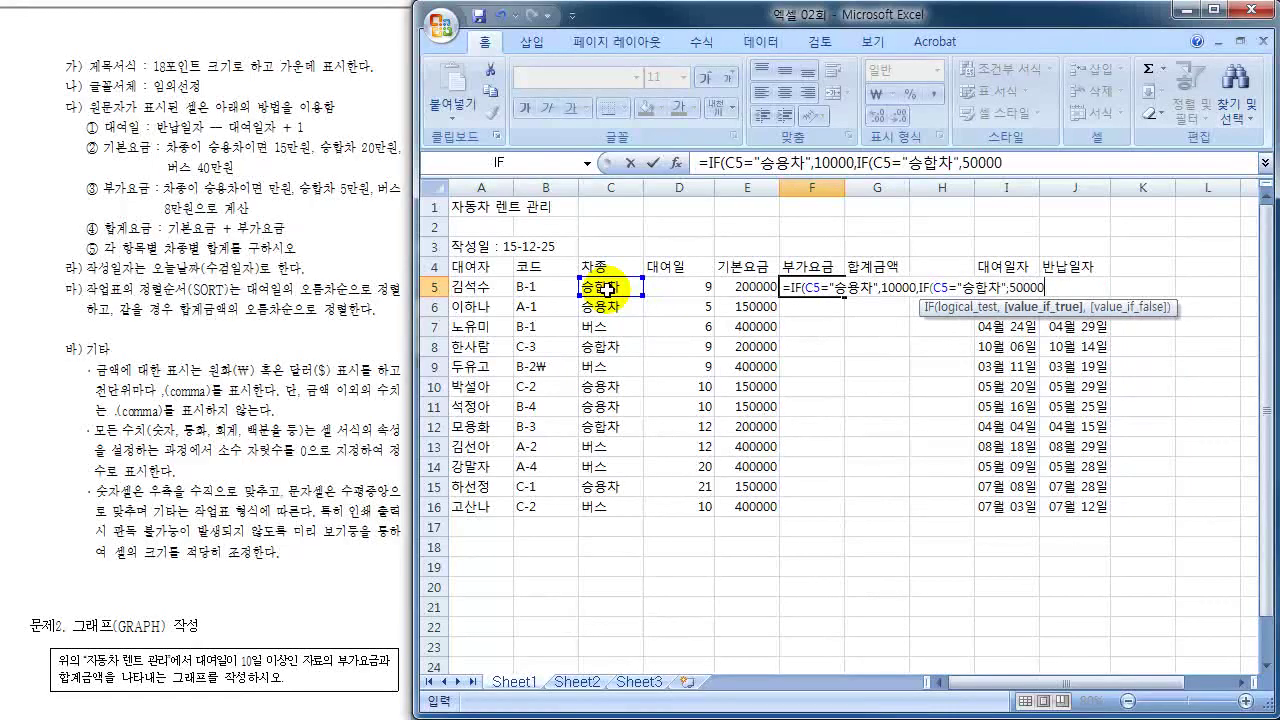
{"action": "type", "text": ","}
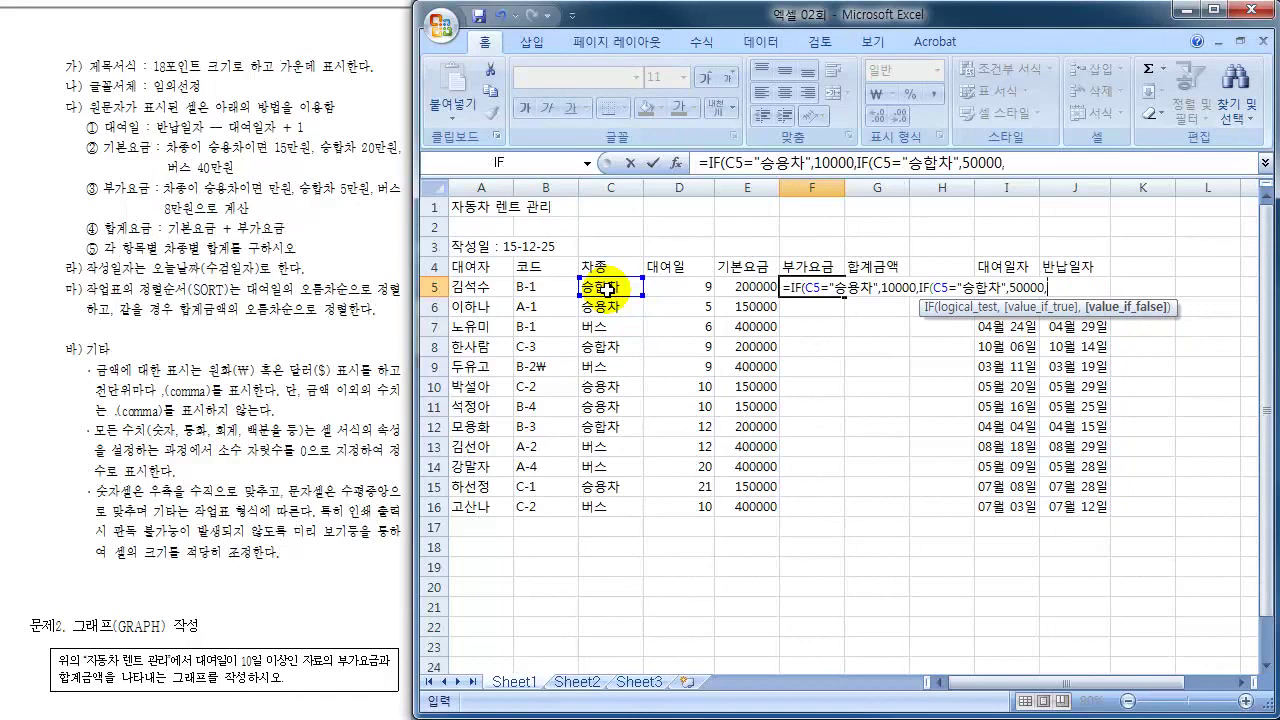
{"action": "type", "text": "80000"}
{"action": "key", "text": "shift"}
{"action": "type", "text": "))"}
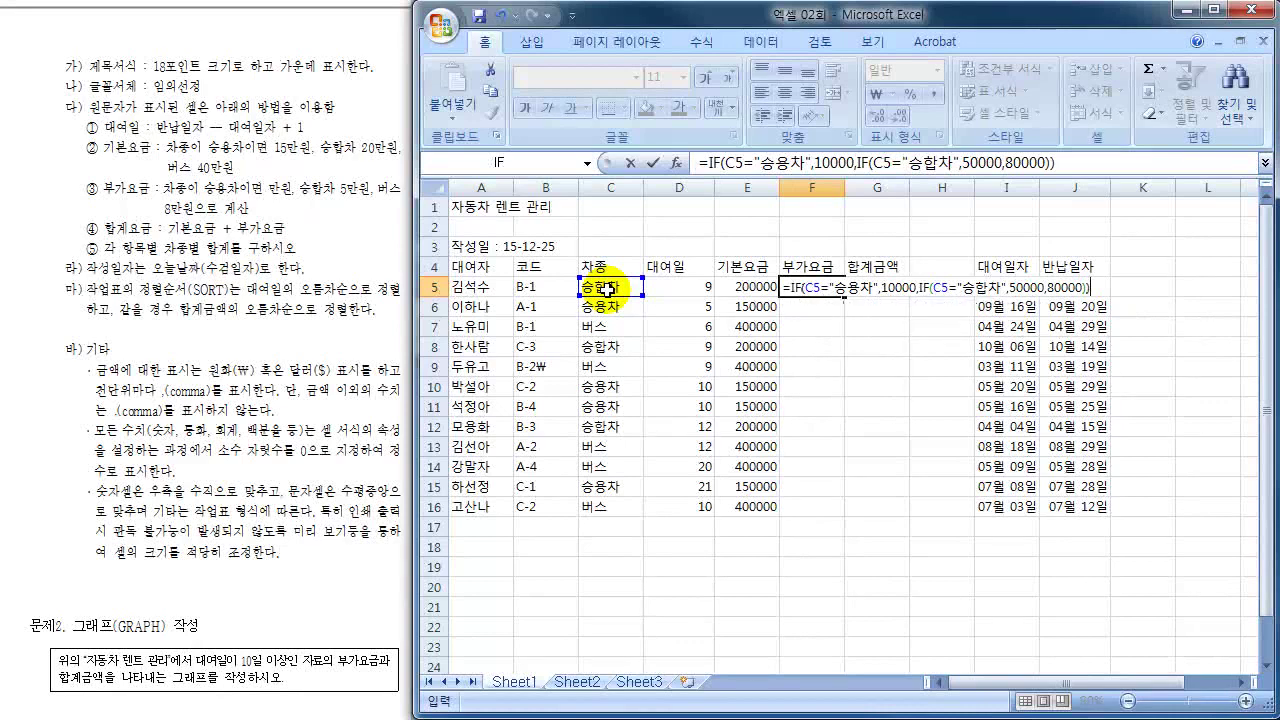
{"action": "key", "text": "Return"}
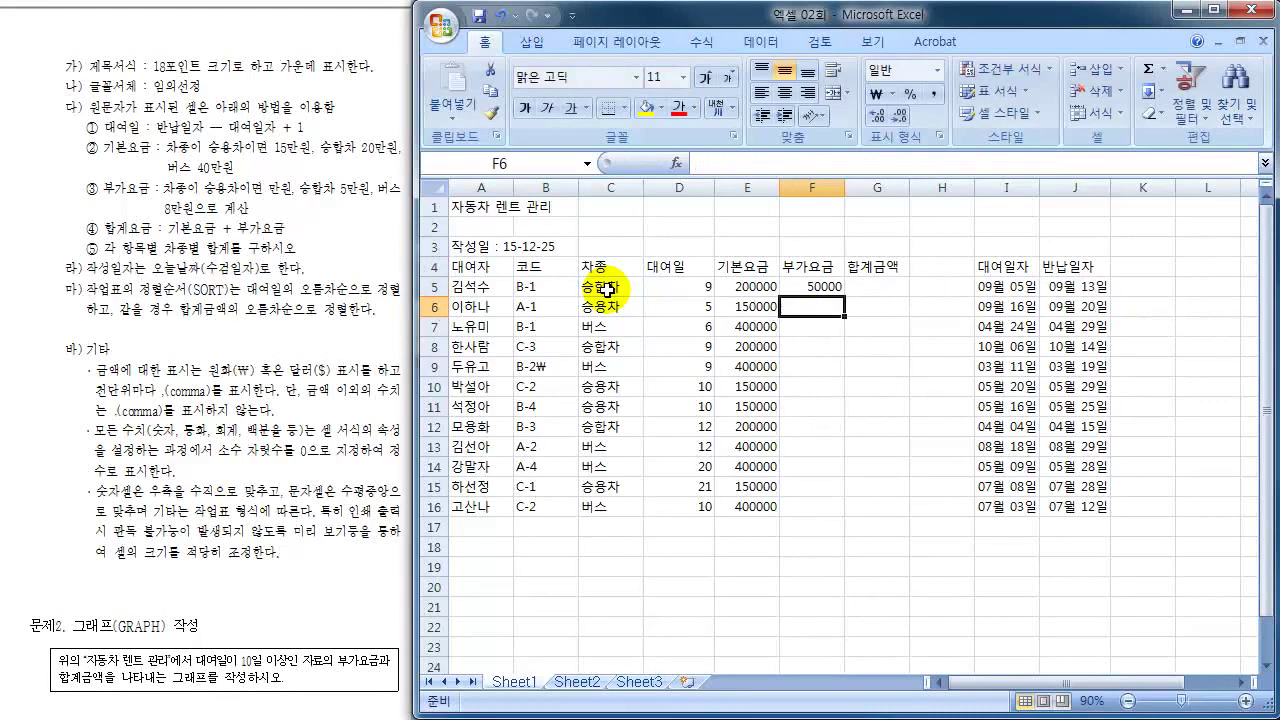
- Fill the surcharge formula from F5 down to F16 and spot-check rows 15 and 16
{"action": "left_click", "coordinate": [607, 289]}
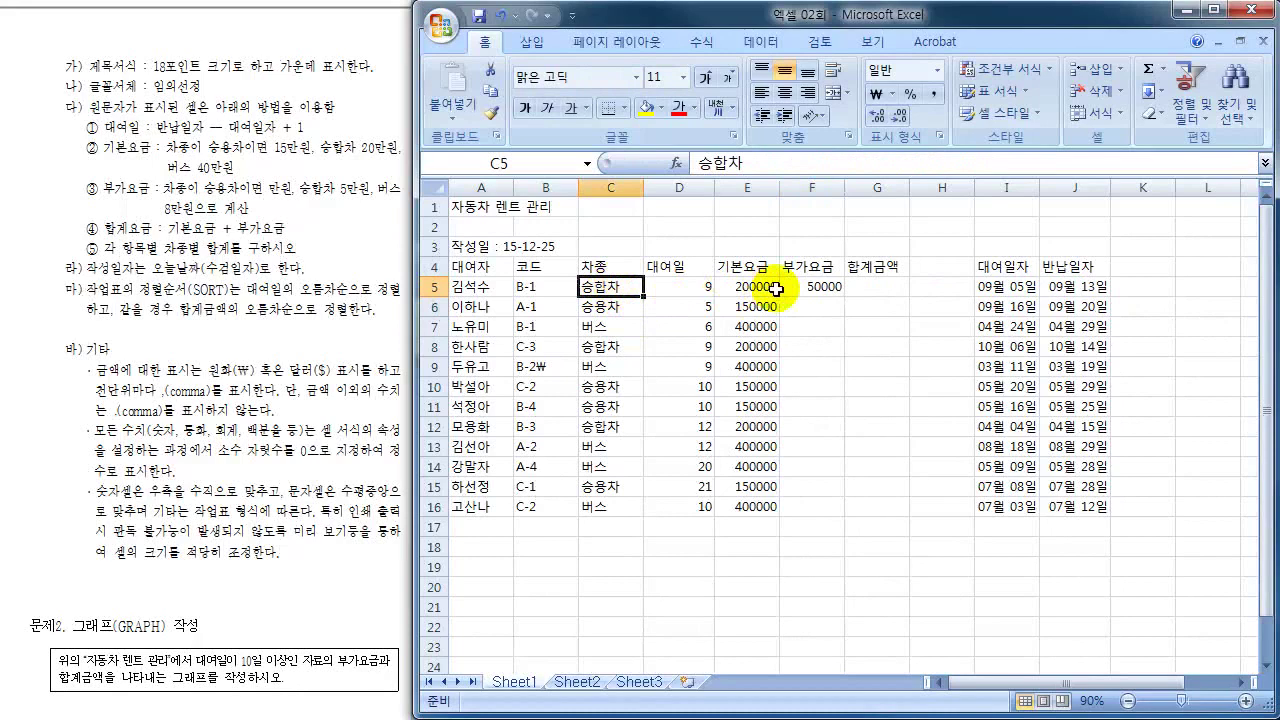
{"action": "left_click", "coordinate": [805, 287]}
{"action": "left_click_drag", "start_coordinate": [843, 295], "coordinate": [838, 518]}
{"action": "left_click", "coordinate": [636, 506]}
{"action": "left_click", "coordinate": [835, 506]}
{"action": "left_click", "coordinate": [592, 487]}
{"action": "left_click", "coordinate": [825, 485]}
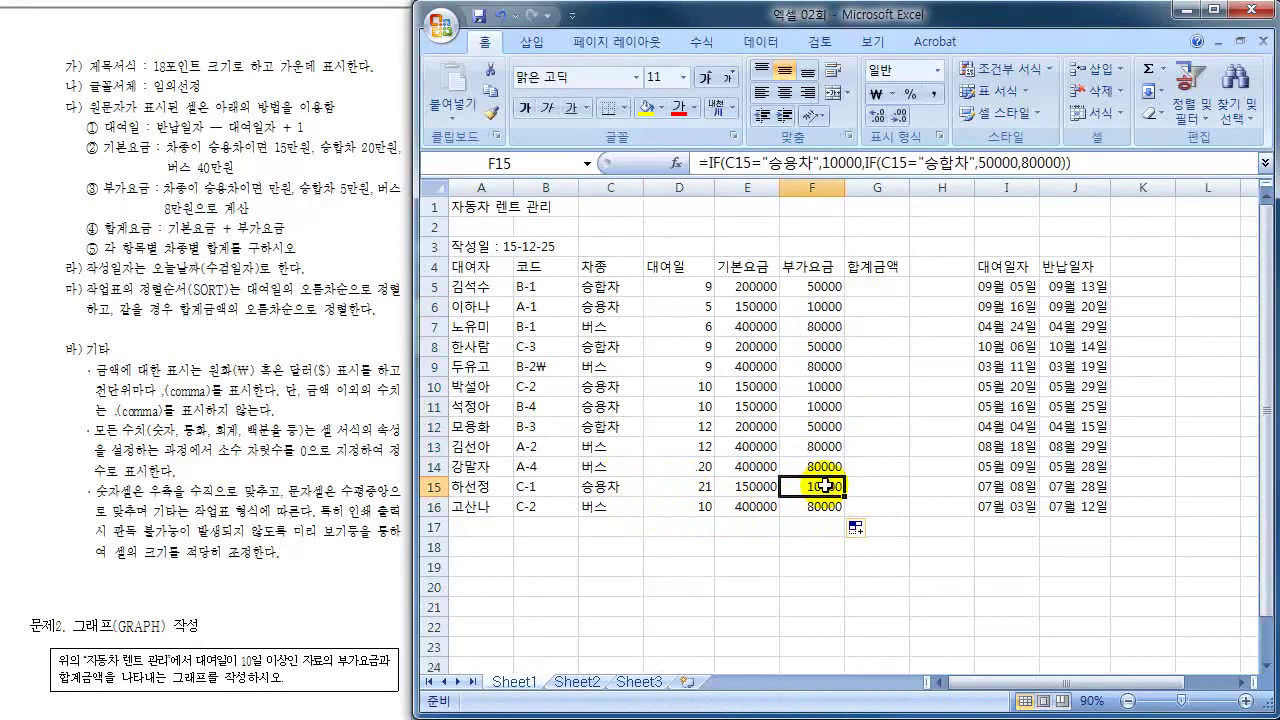
{"action": "left_click", "coordinate": [876, 287]}
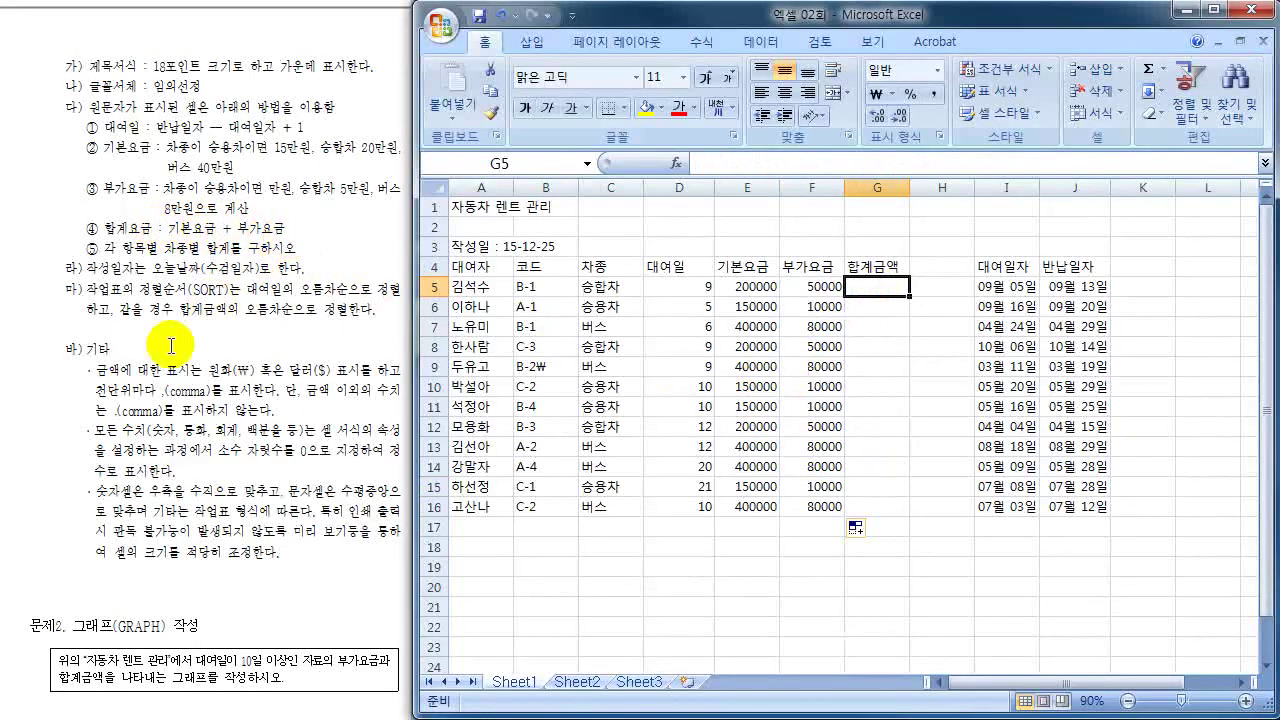
- Enter =E5+F5 in G5 and fill it down to G16, giving 250000 in G5
{"action": "type", "text": "="}
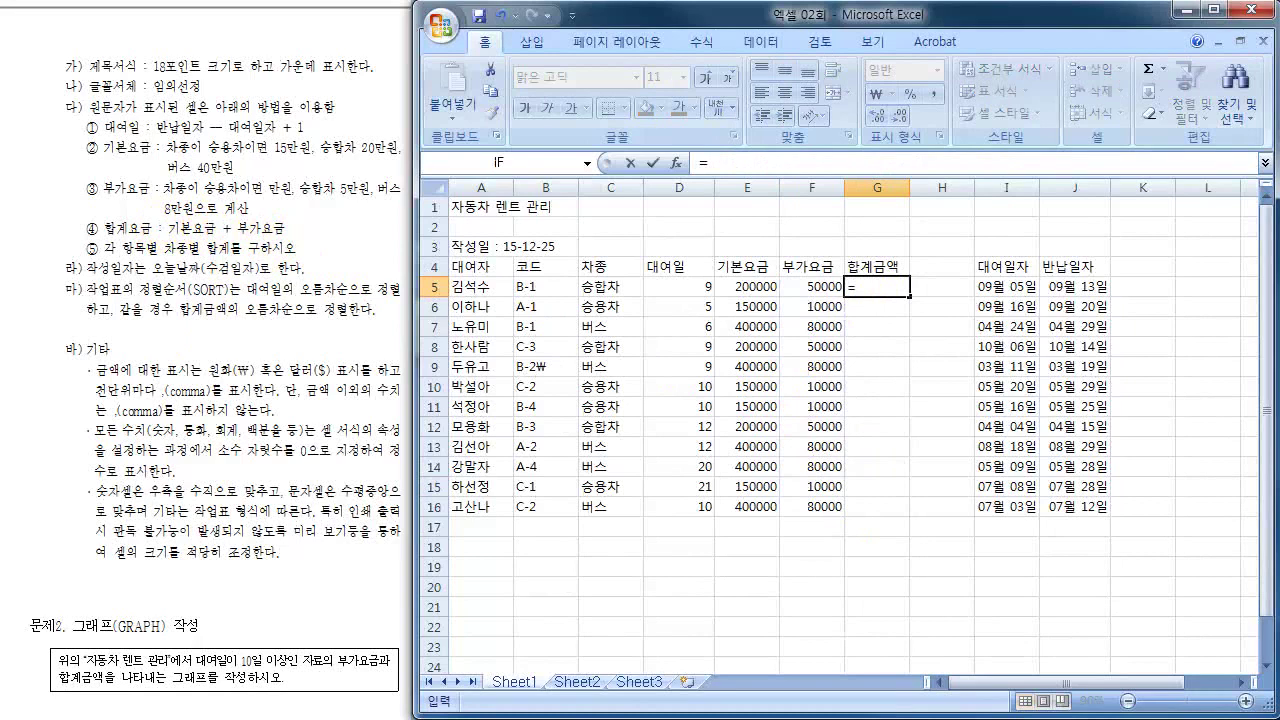
{"action": "left_click", "coordinate": [752, 285]}
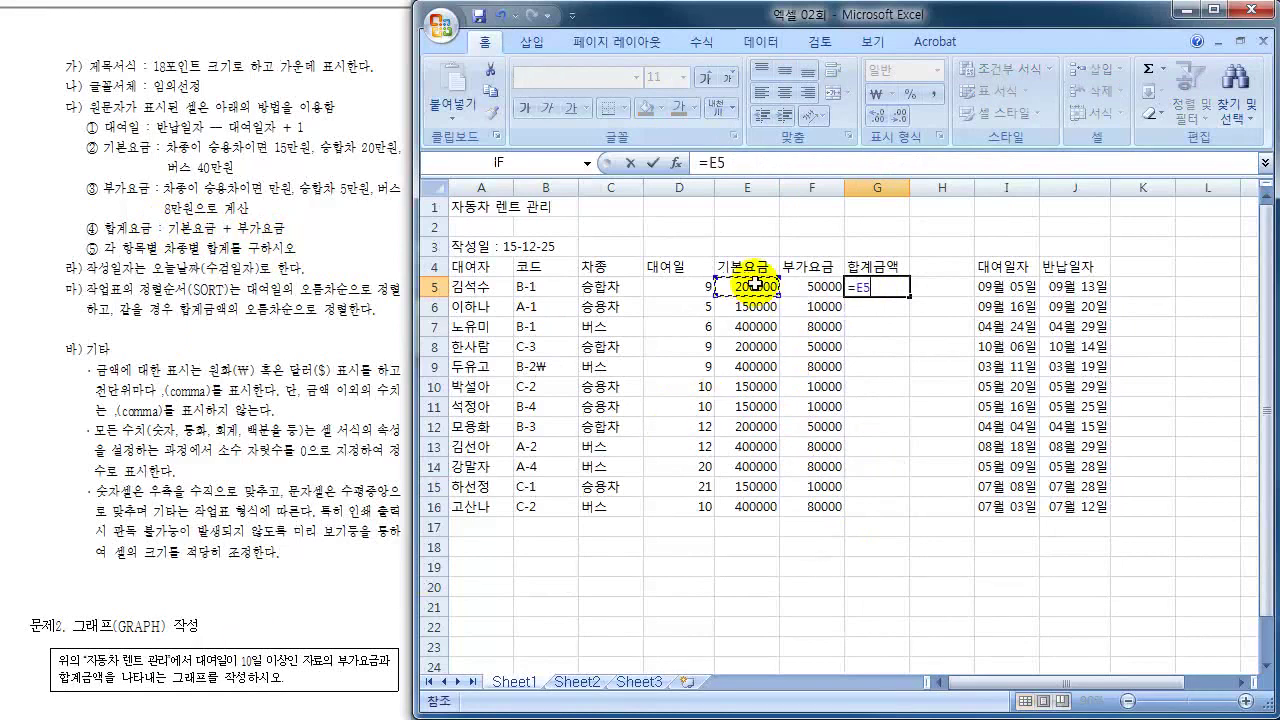
{"action": "type", "text": "+"}
{"action": "left_click", "coordinate": [828, 286]}
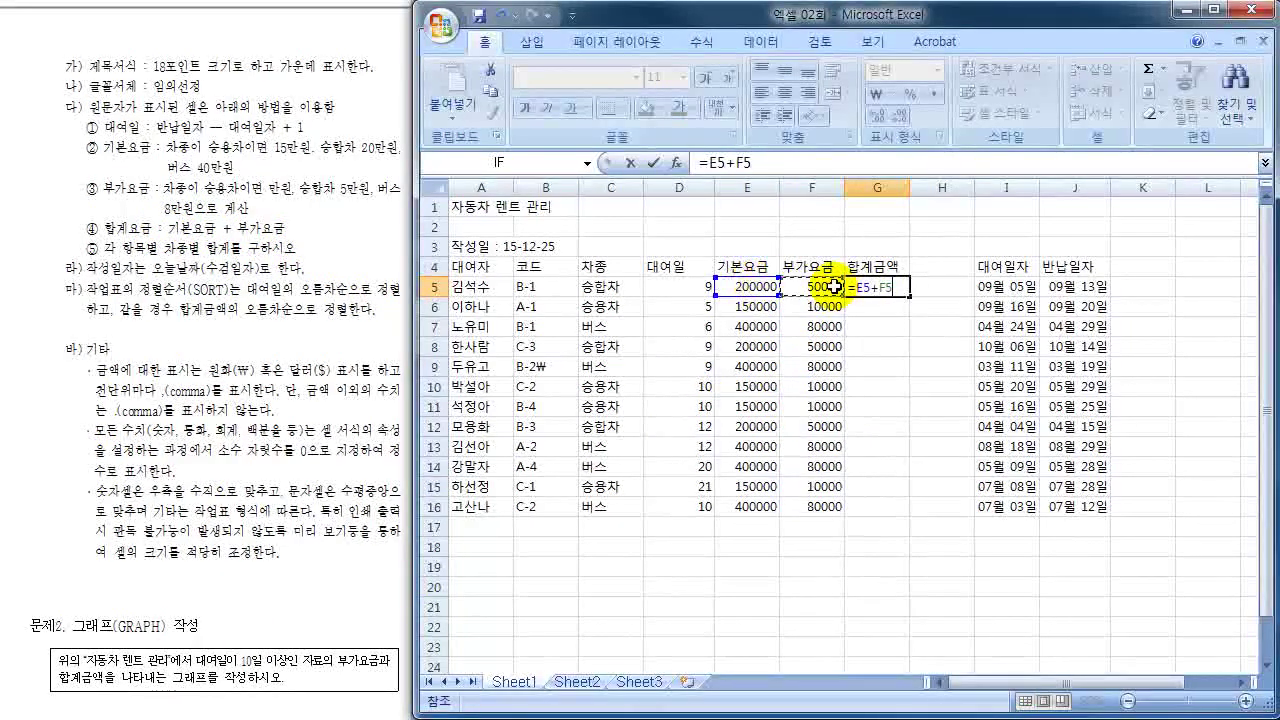
{"action": "key", "text": "Return"}
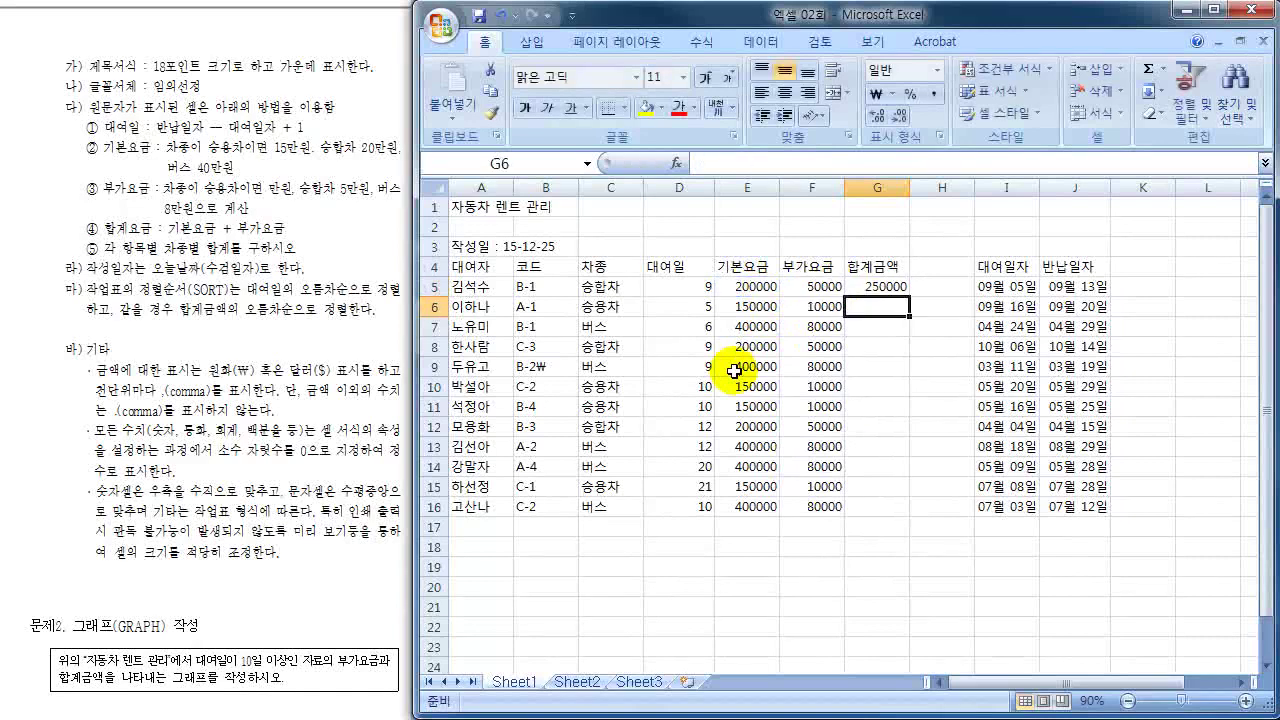
{"action": "left_click", "coordinate": [878, 286]}
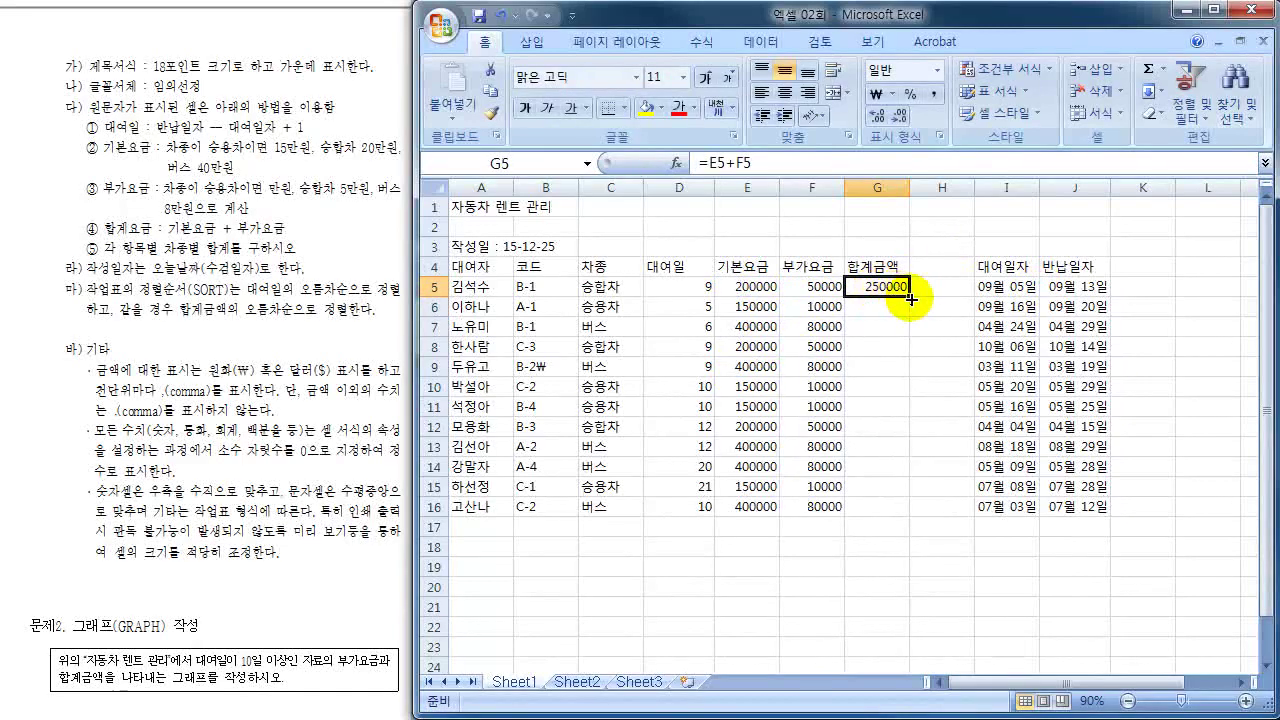
{"action": "left_click_drag", "start_coordinate": [913, 298], "coordinate": [905, 510]}
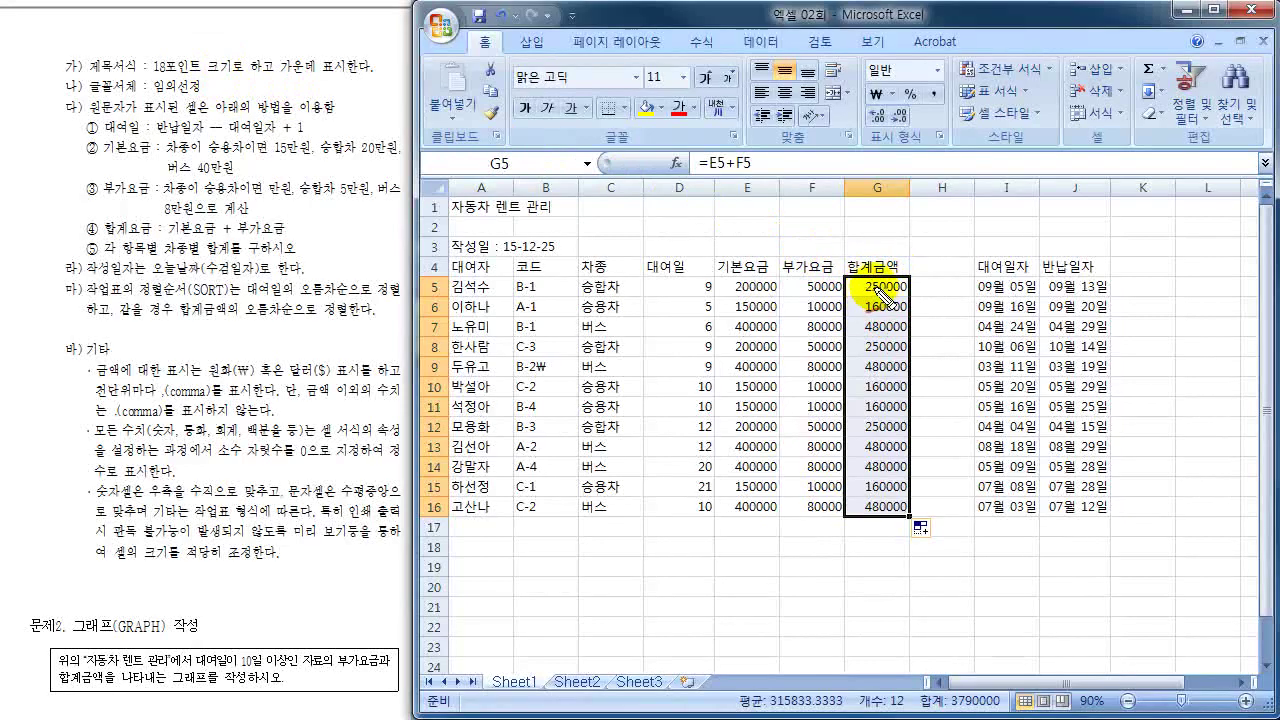
{"action": "mouse_move", "coordinate": [870, 295]}
{"action": "left_mouse_down"}
{"action": "mouse_move", "coordinate": [905, 288]}
{"action": "mouse_move", "coordinate": [875, 268]}
{"action": "mouse_move", "coordinate": [862, 300]}
{"action": "left_mouse_up"}
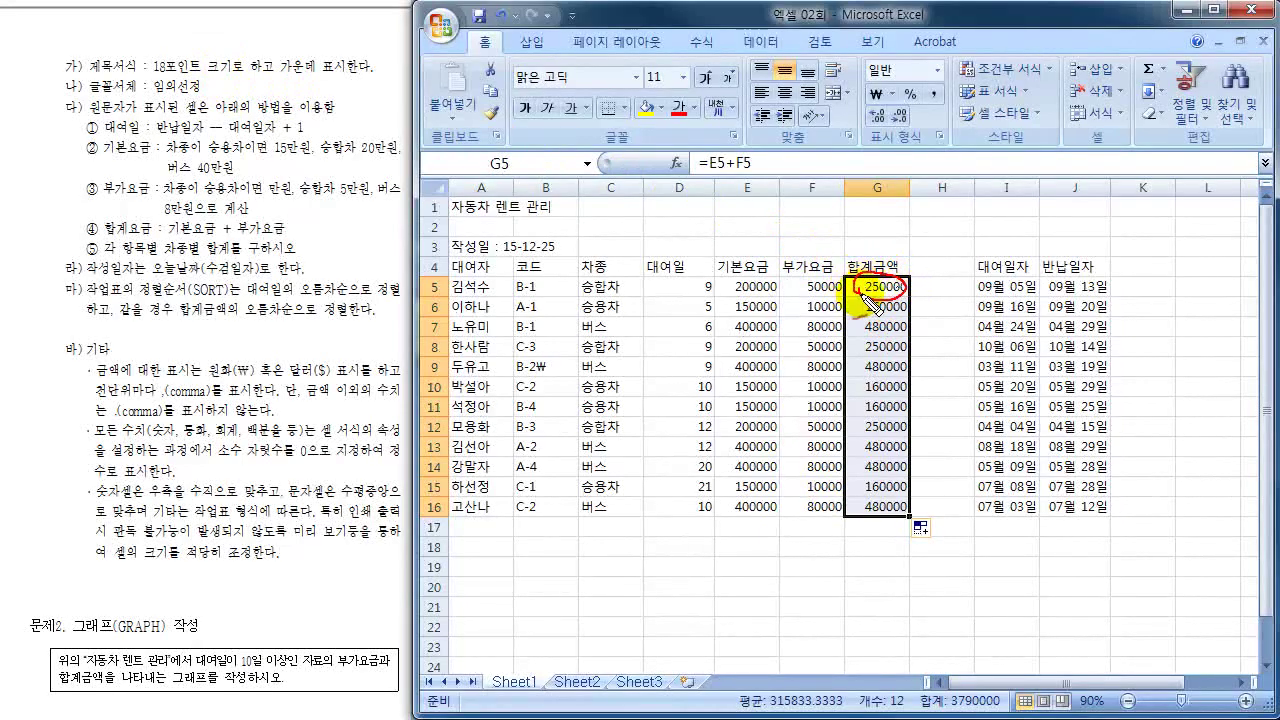
{"action": "mouse_move", "coordinate": [745, 165]}
{"action": "left_mouse_down"}
{"action": "mouse_move", "coordinate": [700, 168]}
{"action": "mouse_move", "coordinate": [777, 157]}
{"action": "mouse_move", "coordinate": [810, 175]}
{"action": "mouse_move", "coordinate": [816, 160]}
{"action": "left_mouse_up"}
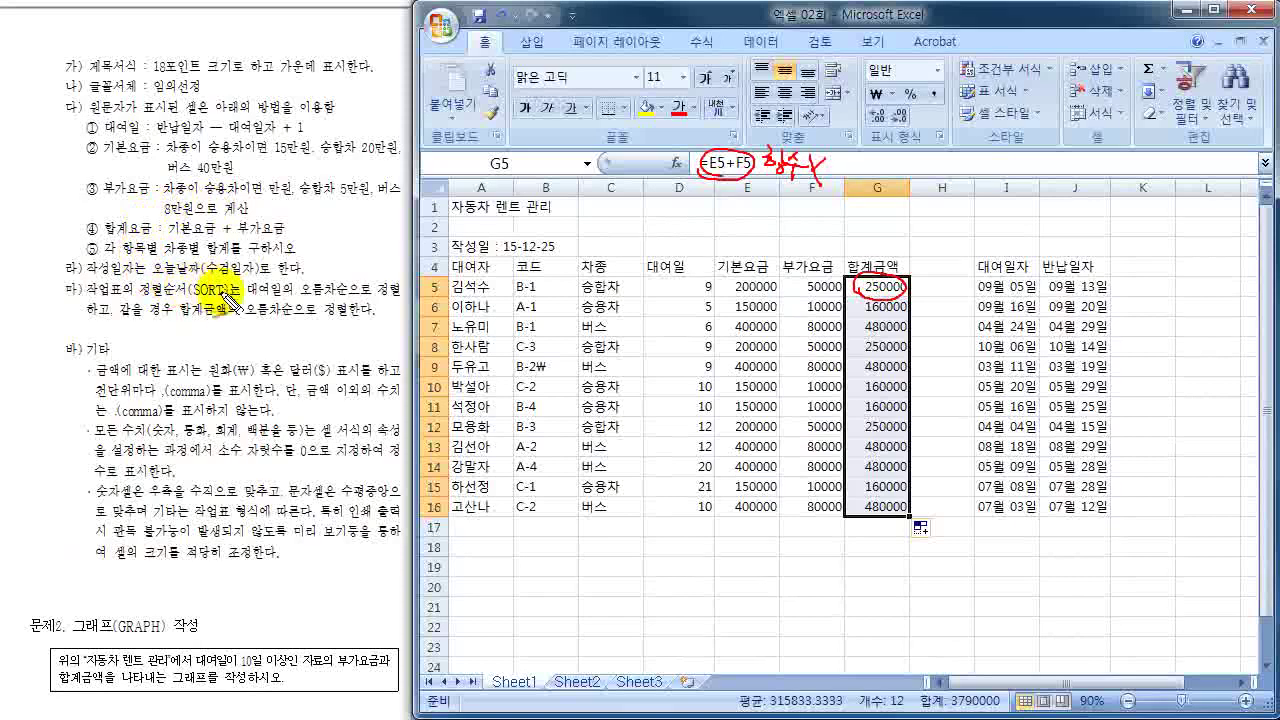
{"action": "mouse_move", "coordinate": [218, 331]}
{"action": "left_mouse_down"}
{"action": "mouse_move", "coordinate": [234, 348]}
{"action": "mouse_move", "coordinate": [276, 350]}
{"action": "mouse_move", "coordinate": [270, 336]}
{"action": "mouse_move", "coordinate": [279, 346]}
{"action": "mouse_move", "coordinate": [323, 330]}
{"action": "mouse_move", "coordinate": [325, 362]}
{"action": "left_mouse_up"}
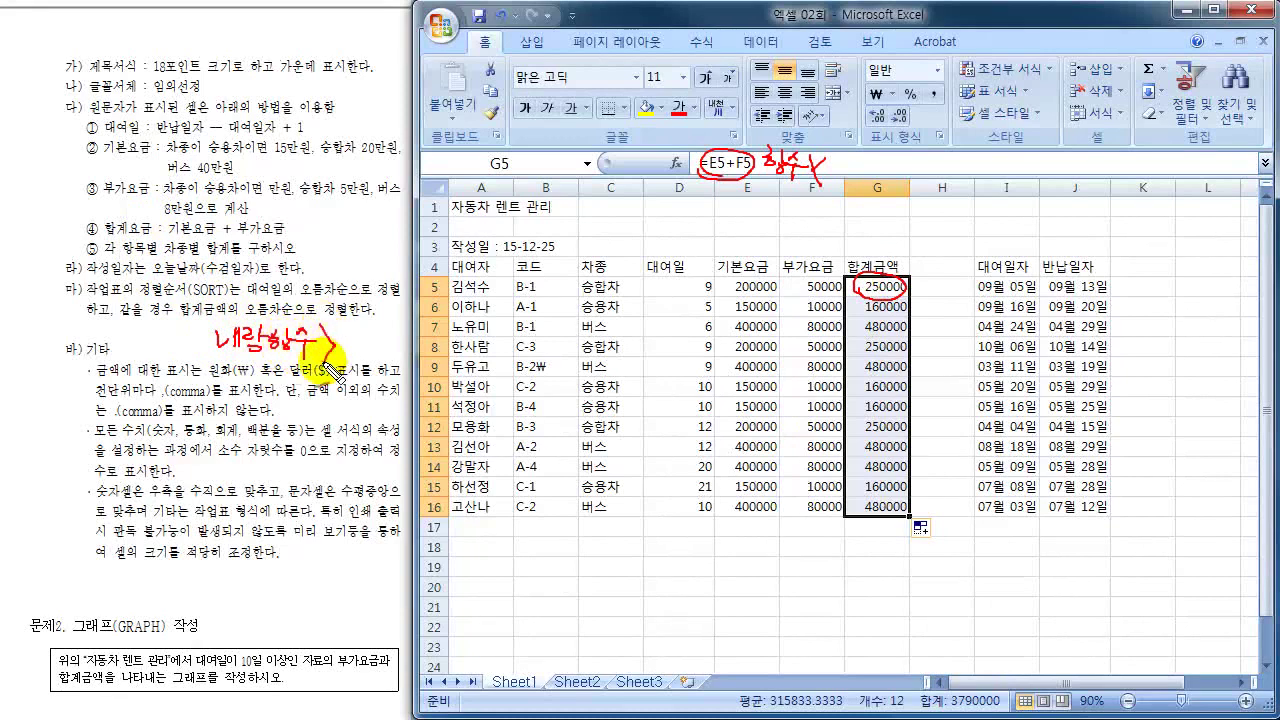
{"action": "left_click_drag", "start_coordinate": [201, 328], "coordinate": [201, 353]}
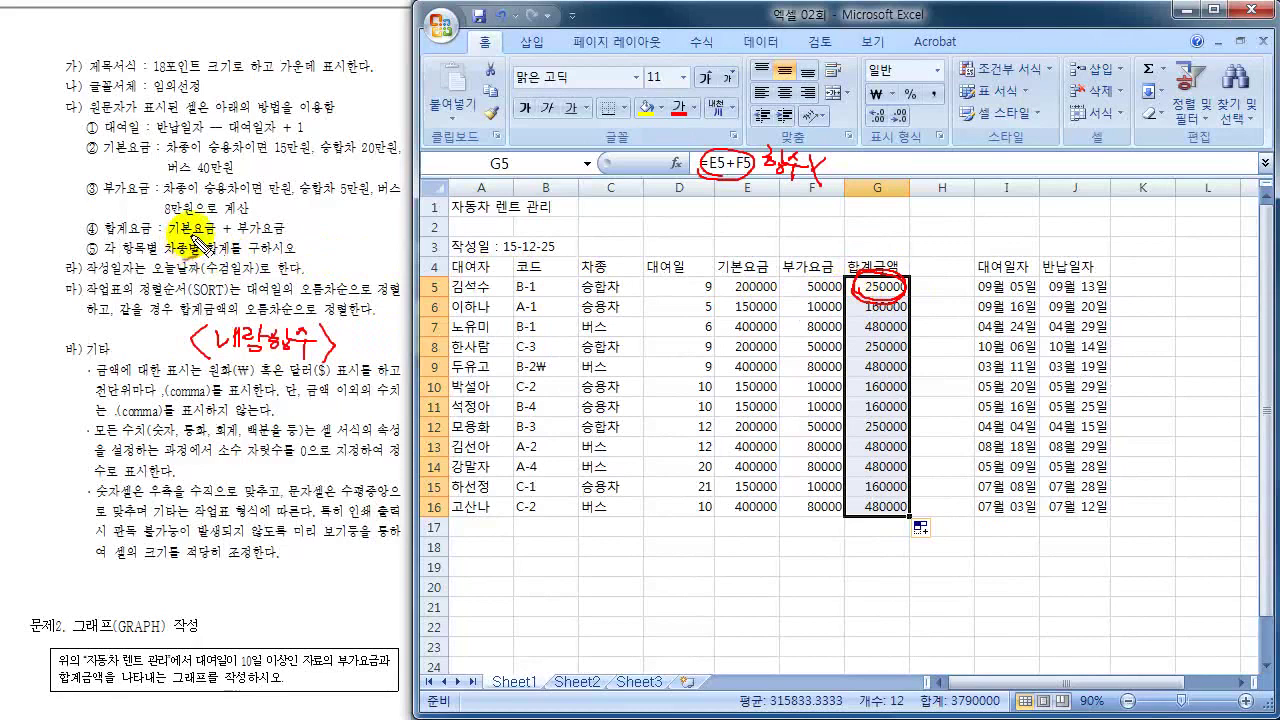
{"action": "mouse_move", "coordinate": [160, 237]}
{"action": "left_mouse_down"}
{"action": "mouse_move", "coordinate": [290, 238]}
{"action": "mouse_move", "coordinate": [294, 215]}
{"action": "mouse_move", "coordinate": [205, 214]}
{"action": "mouse_move", "coordinate": [168, 240]}
{"action": "left_mouse_up"}
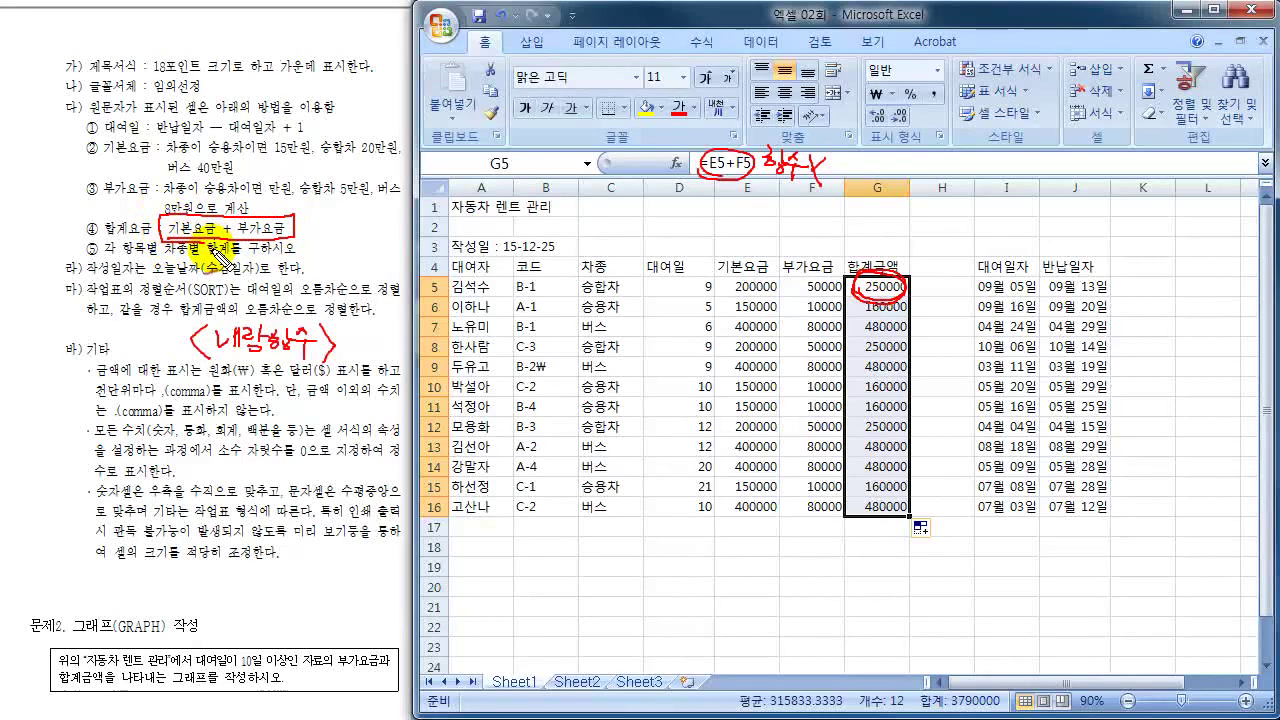
{"action": "mouse_move", "coordinate": [334, 191]}
{"action": "left_mouse_down"}
{"action": "mouse_move", "coordinate": [304, 231]}
{"action": "mouse_move", "coordinate": [315, 243]}
{"action": "left_mouse_up"}
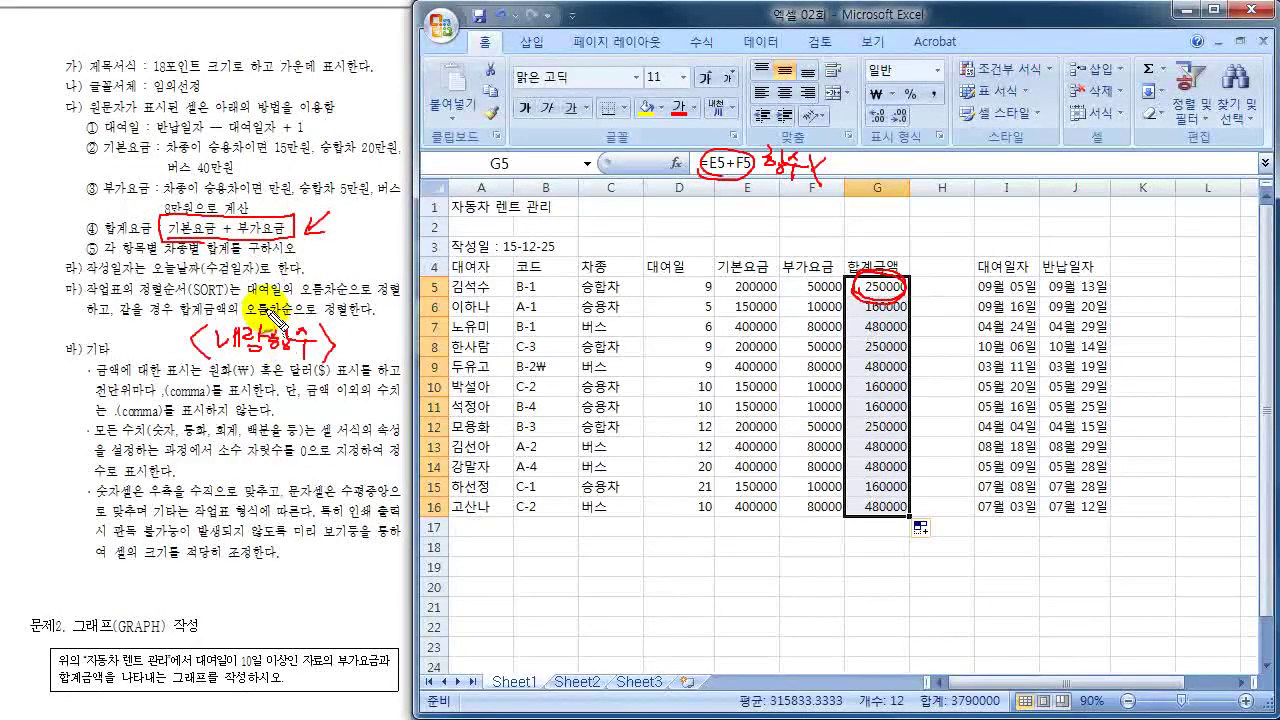
{"action": "left_click_drag", "start_coordinate": [926, 254], "coordinate": [913, 290]}
{"action": "mouse_move", "coordinate": [757, 573]}
{"action": "left_mouse_down"}
{"action": "mouse_move", "coordinate": [758, 595]}
{"action": "mouse_move", "coordinate": [868, 604]}
{"action": "mouse_move", "coordinate": [905, 578]}
{"action": "mouse_move", "coordinate": [760, 570]}
{"action": "left_mouse_up"}
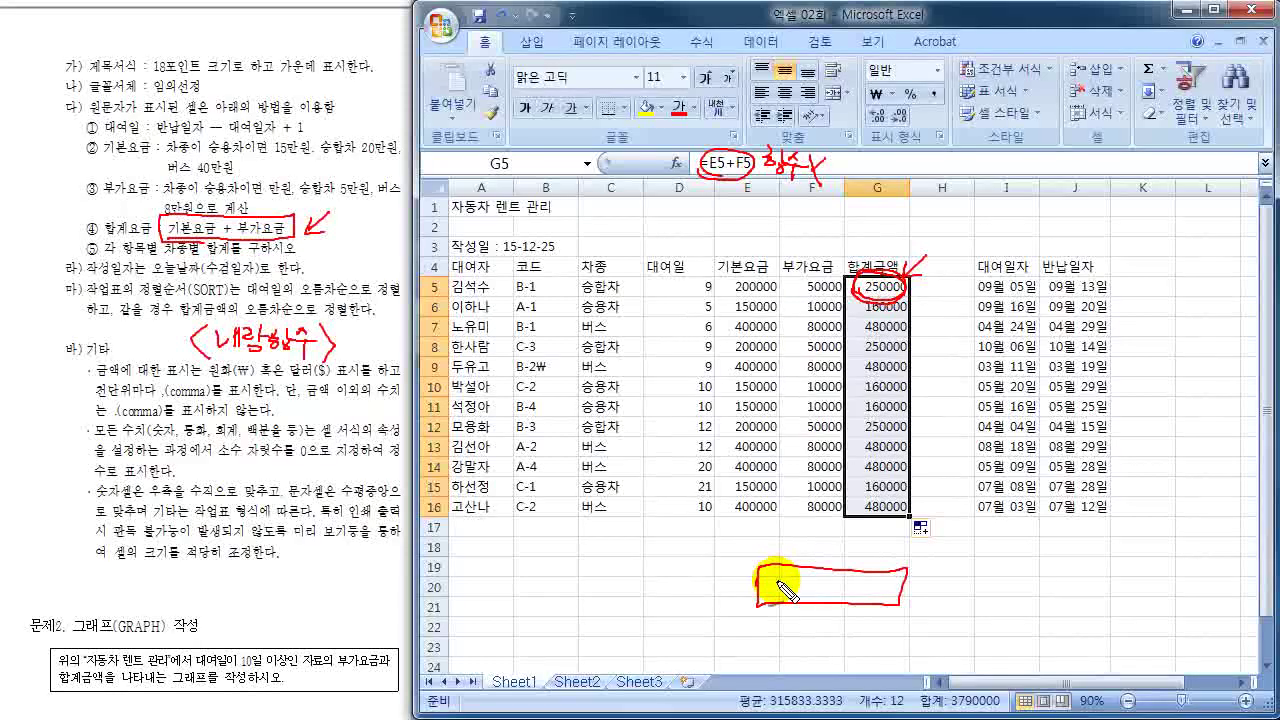
{"action": "mouse_move", "coordinate": [913, 284]}
{"action": "left_mouse_down"}
{"action": "mouse_move", "coordinate": [846, 321]}
{"action": "mouse_move", "coordinate": [880, 292]}
{"action": "mouse_move", "coordinate": [862, 298]}
{"action": "left_mouse_up"}
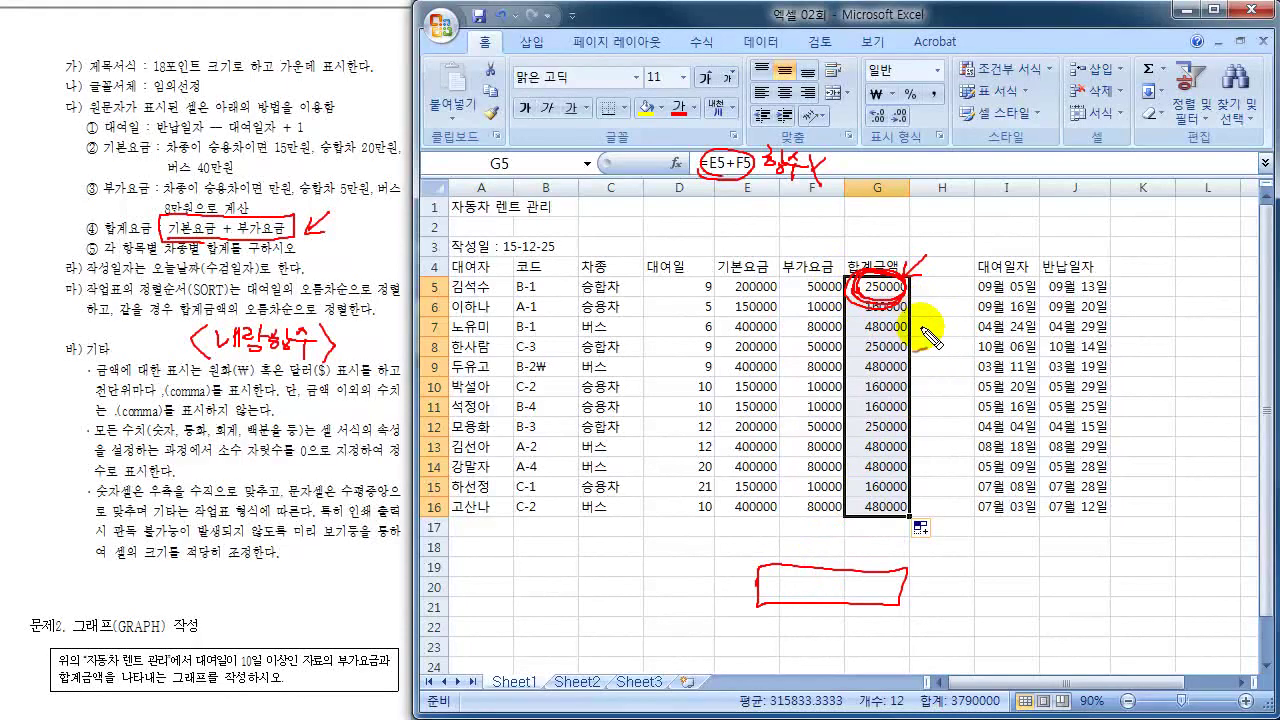
{"action": "key", "text": "Escape"}
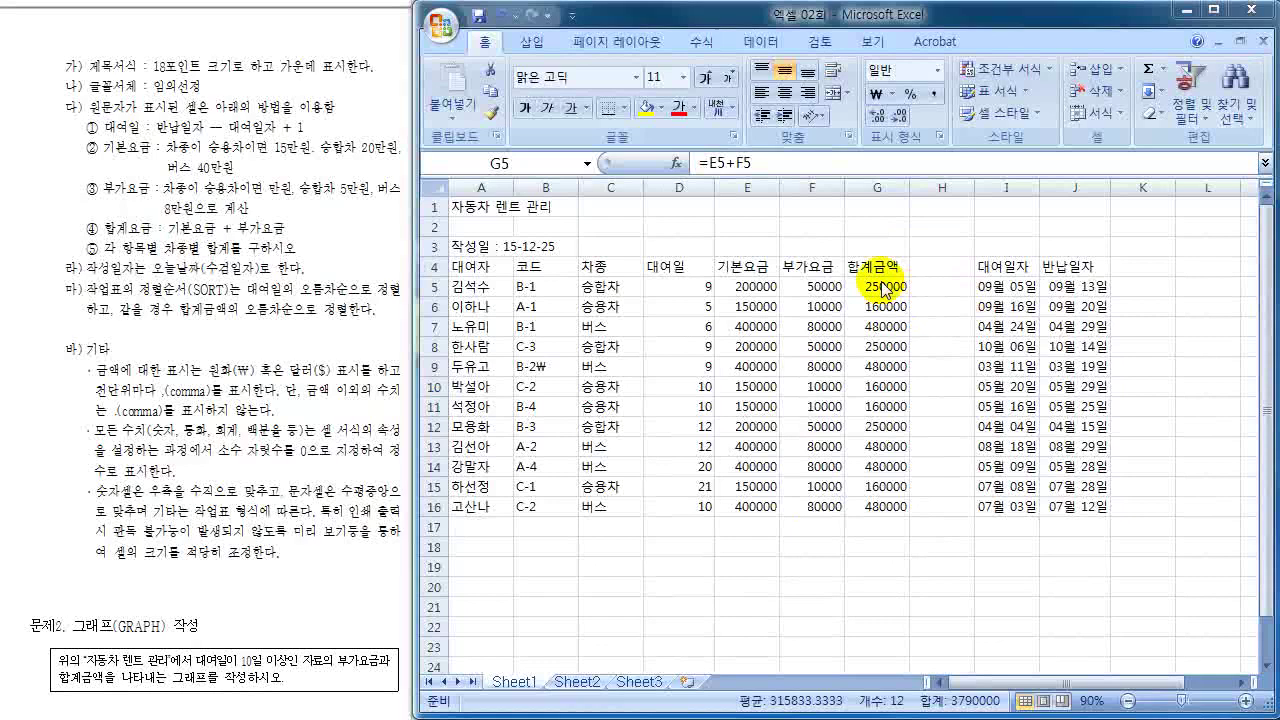
- Review the formulas behind G5, E5 and F5
{"action": "double_click", "coordinate": [908, 296]}
{"action": "left_click", "coordinate": [940, 288]}
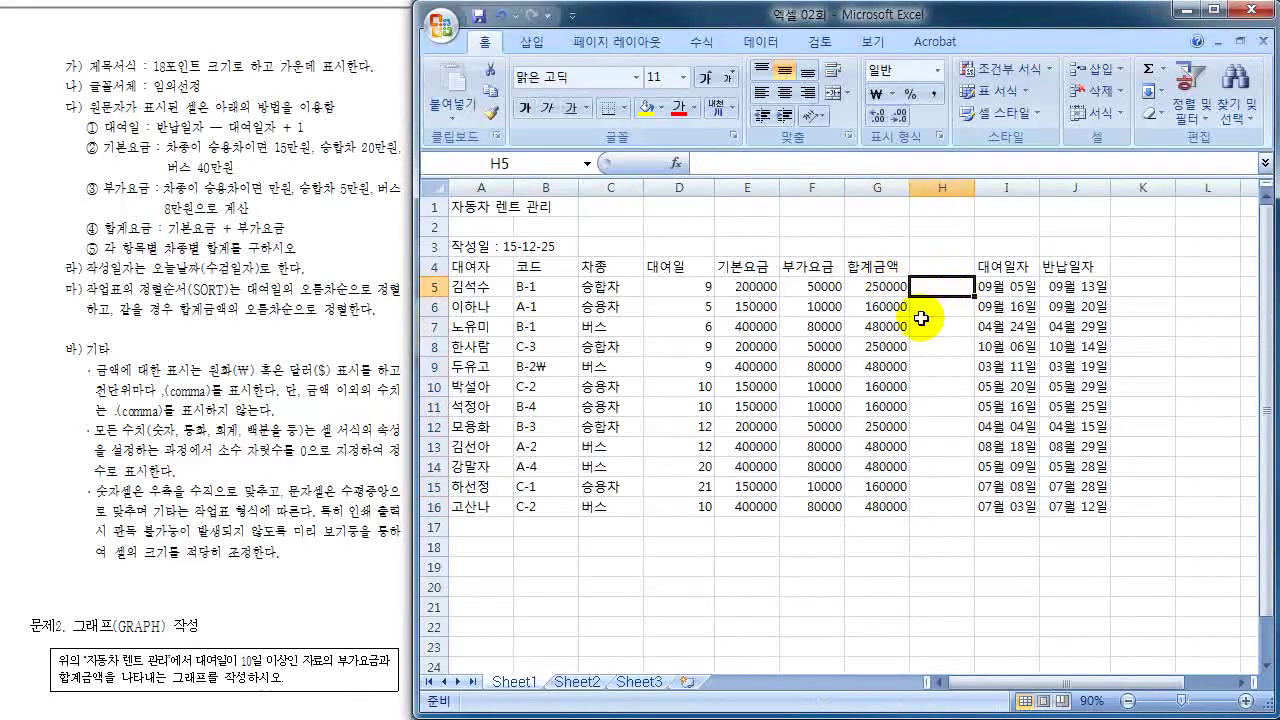
{"action": "left_click", "coordinate": [882, 287]}
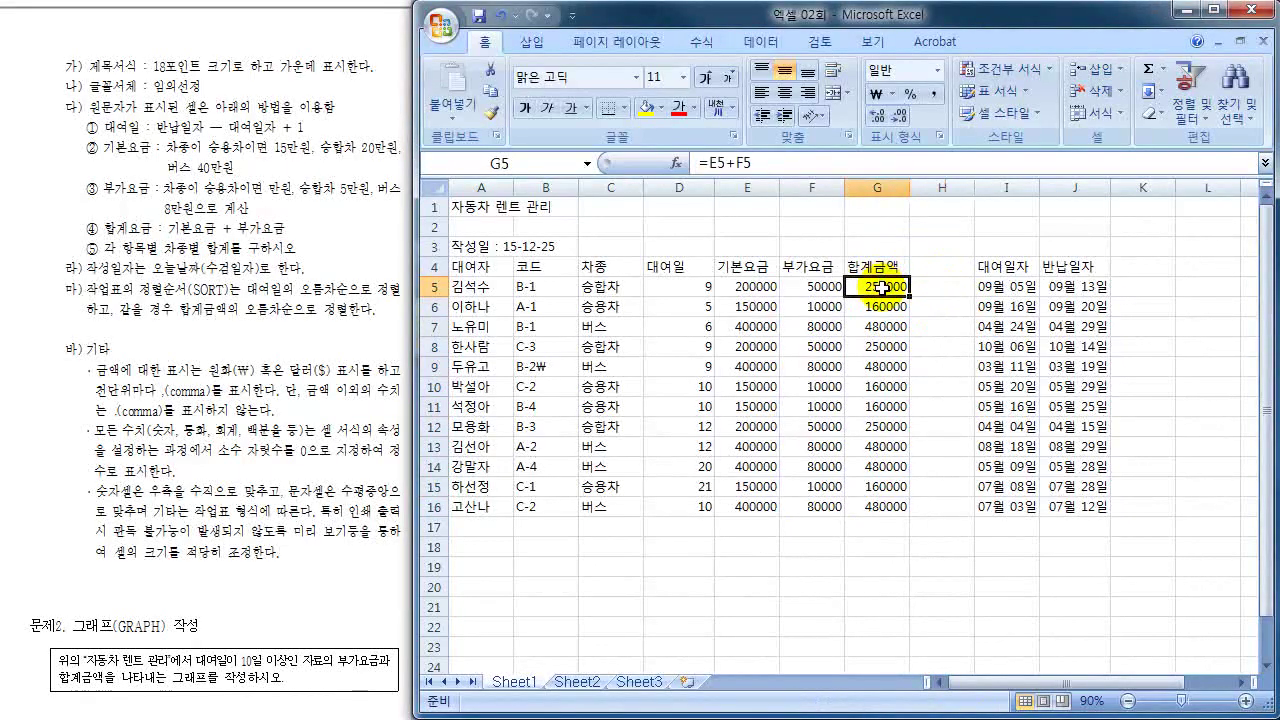
{"action": "left_click", "coordinate": [746, 292]}
{"action": "left_click", "coordinate": [806, 290]}
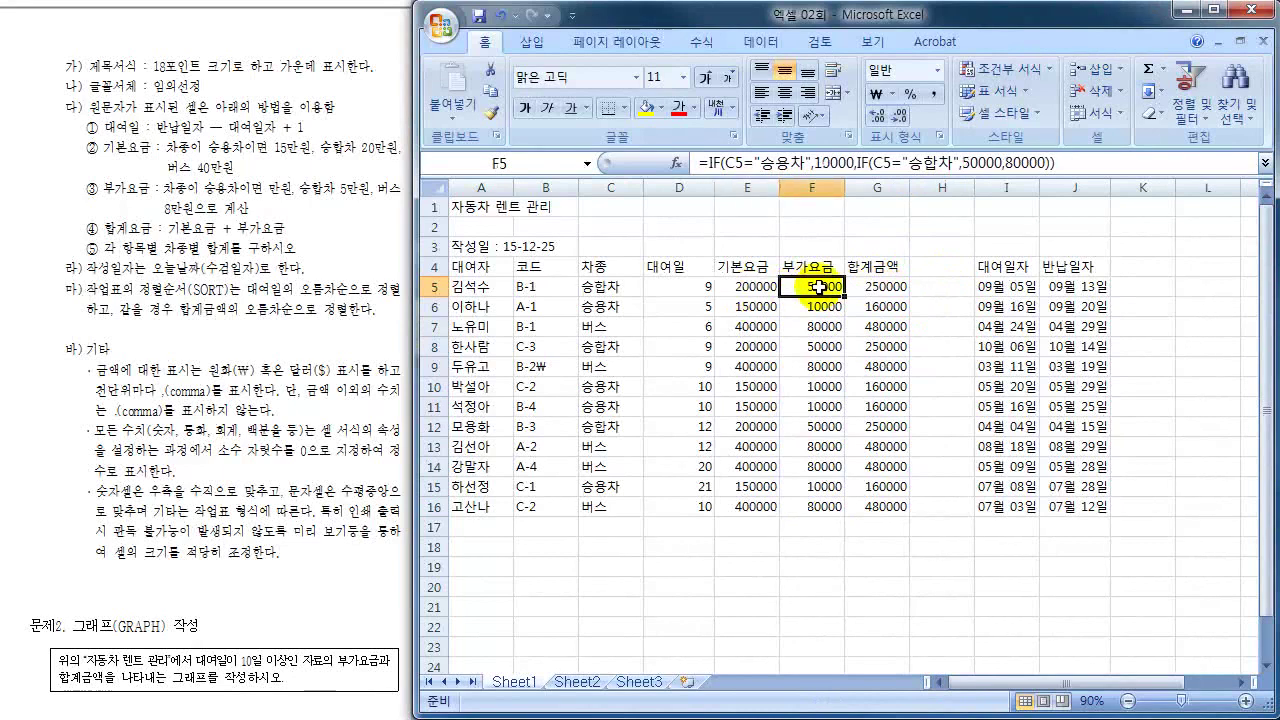
{"action": "left_click", "coordinate": [748, 290]}
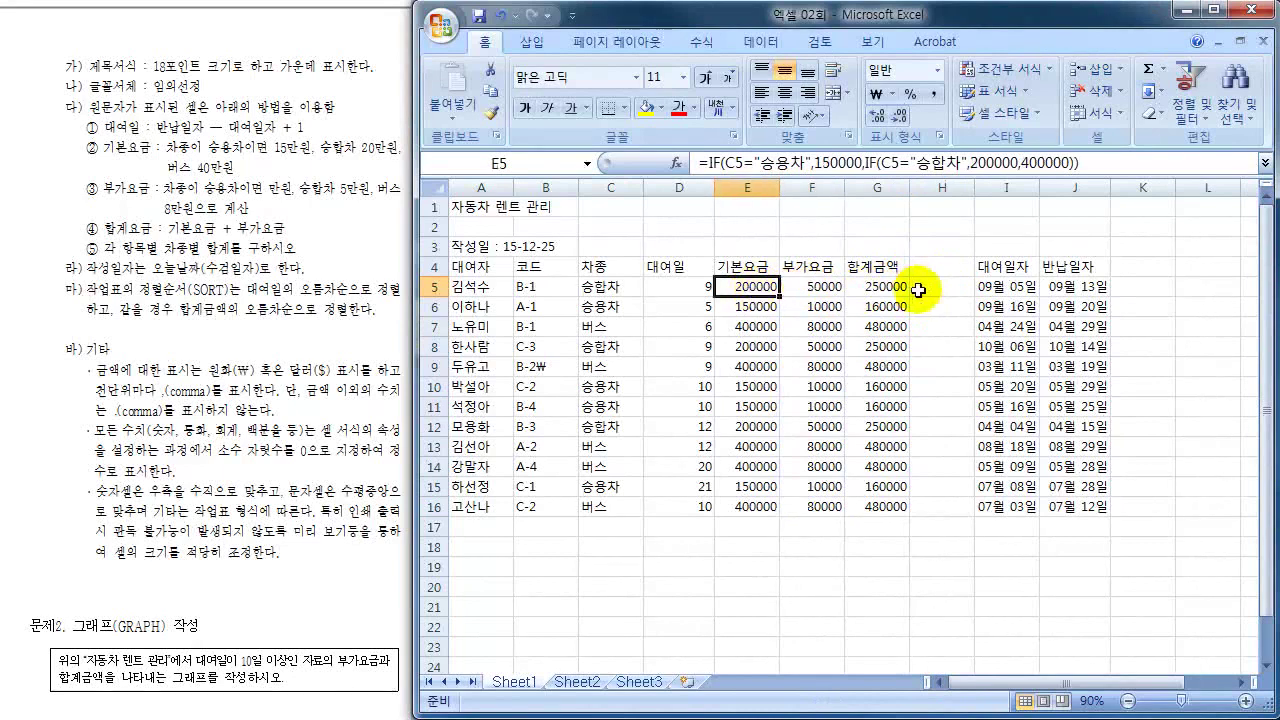
- Enter =SUM(E5:F5) in H5, showing 250000
{"action": "left_click", "coordinate": [918, 290]}
{"action": "type", "text": "="}
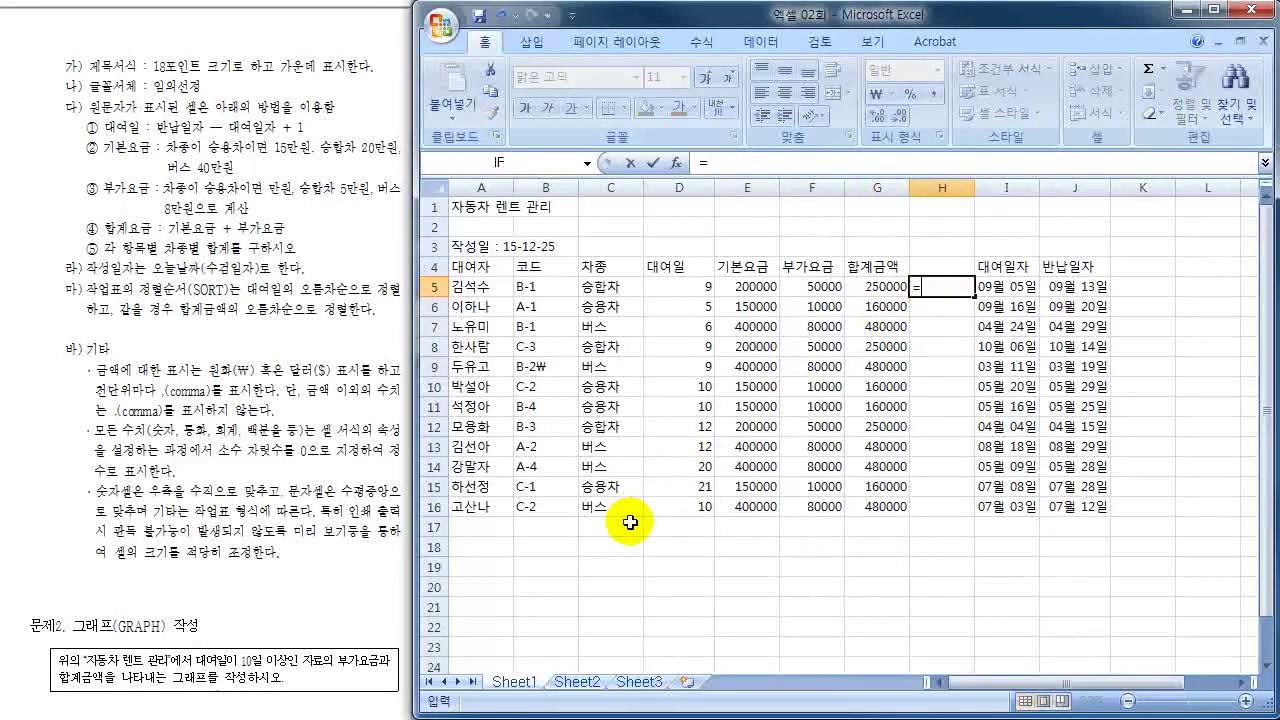
{"action": "type", "text": "ㄴ"}
{"action": "type", "text": "SUM"}
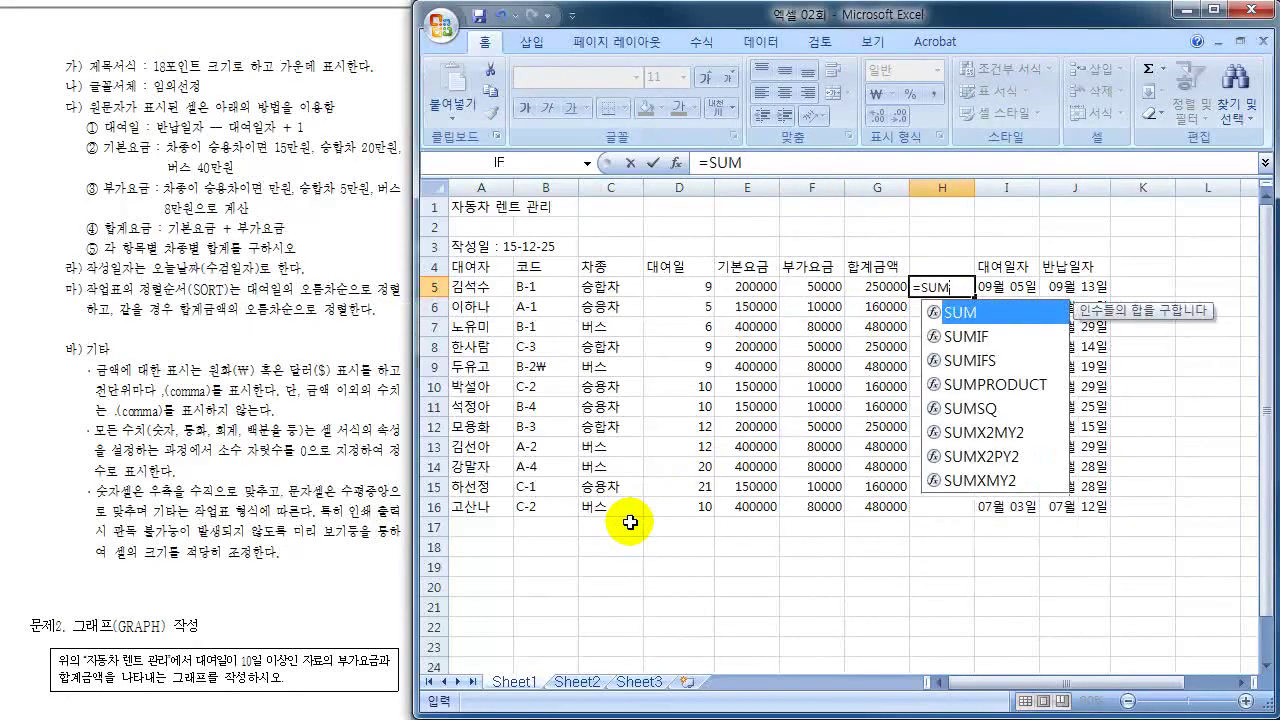
{"action": "type", "text": "("}
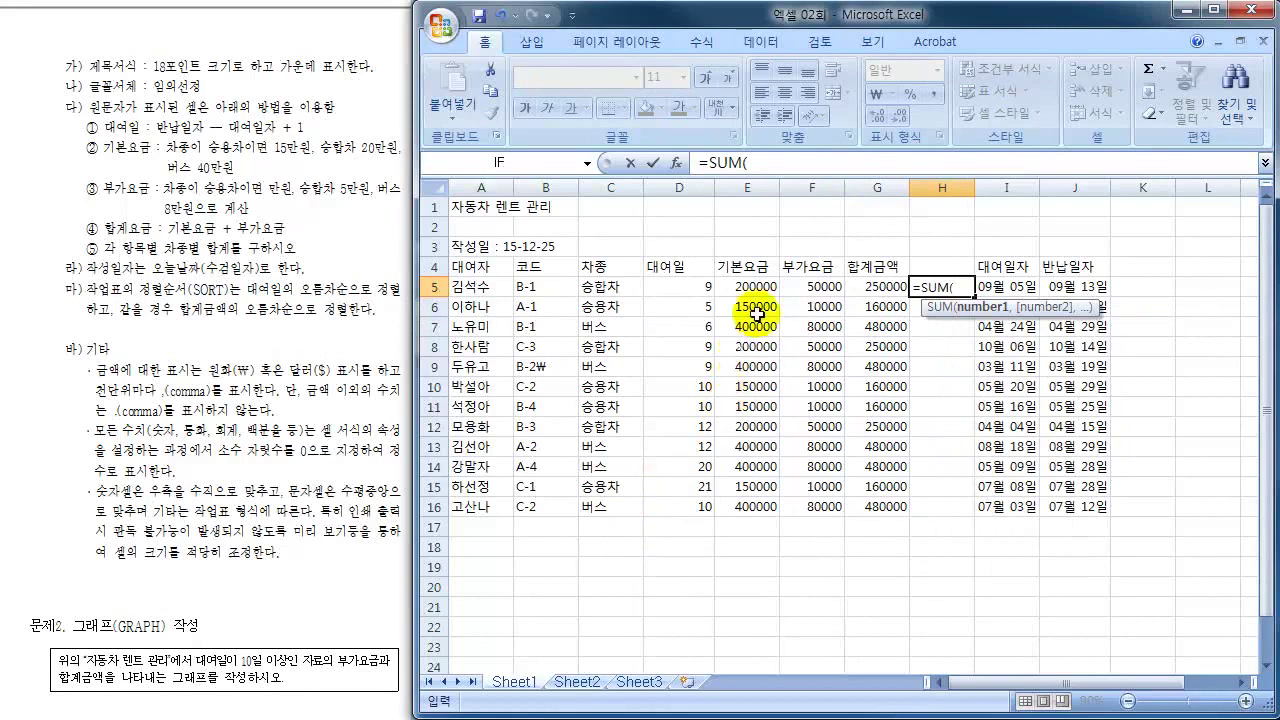
{"action": "left_click_drag", "start_coordinate": [752, 287], "coordinate": [812, 287]}
{"action": "type", "text": ")"}
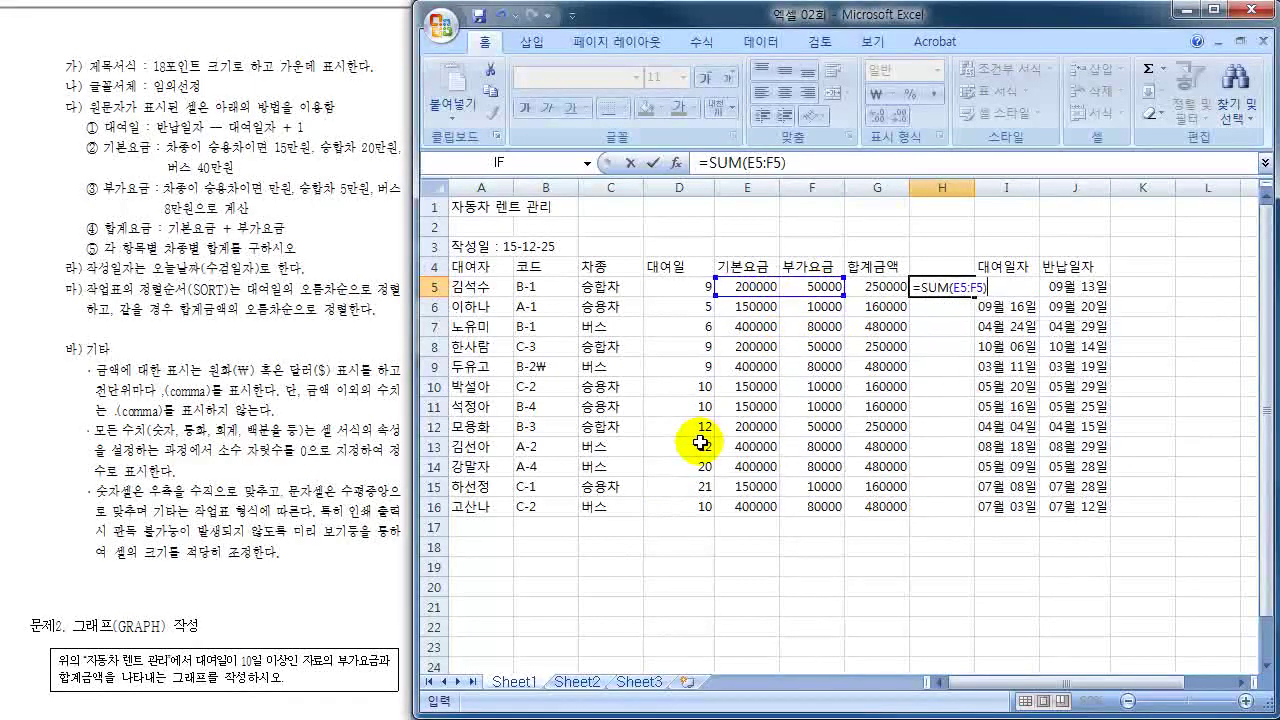
{"action": "key", "text": "Return"}
- Compare G5's =E5+F5 formula with H5's =SUM(E5:F5) side by side
{"action": "key", "text": "Up"}
{"action": "key", "text": "Left"}
{"action": "key", "text": "Right"}
{"action": "key", "text": "Left"}
{"action": "key", "text": "Right"}
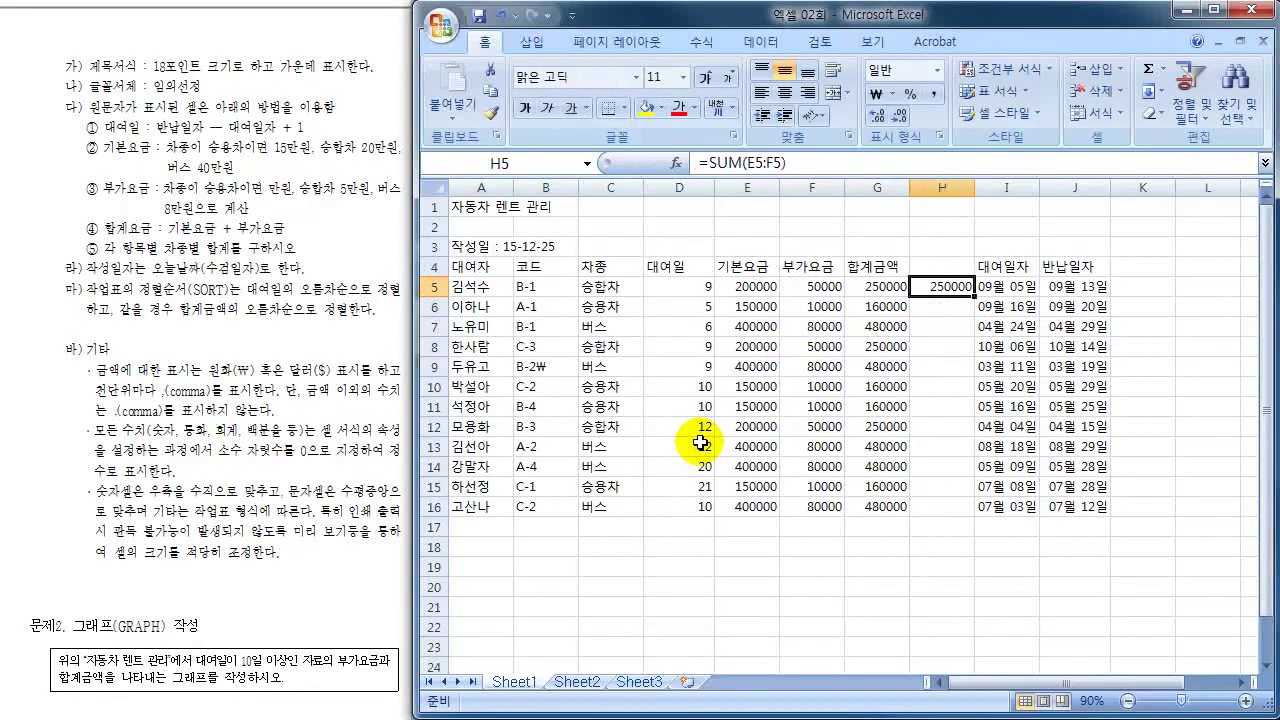
{"action": "key", "text": "Left"}
{"action": "key", "text": "Right"}
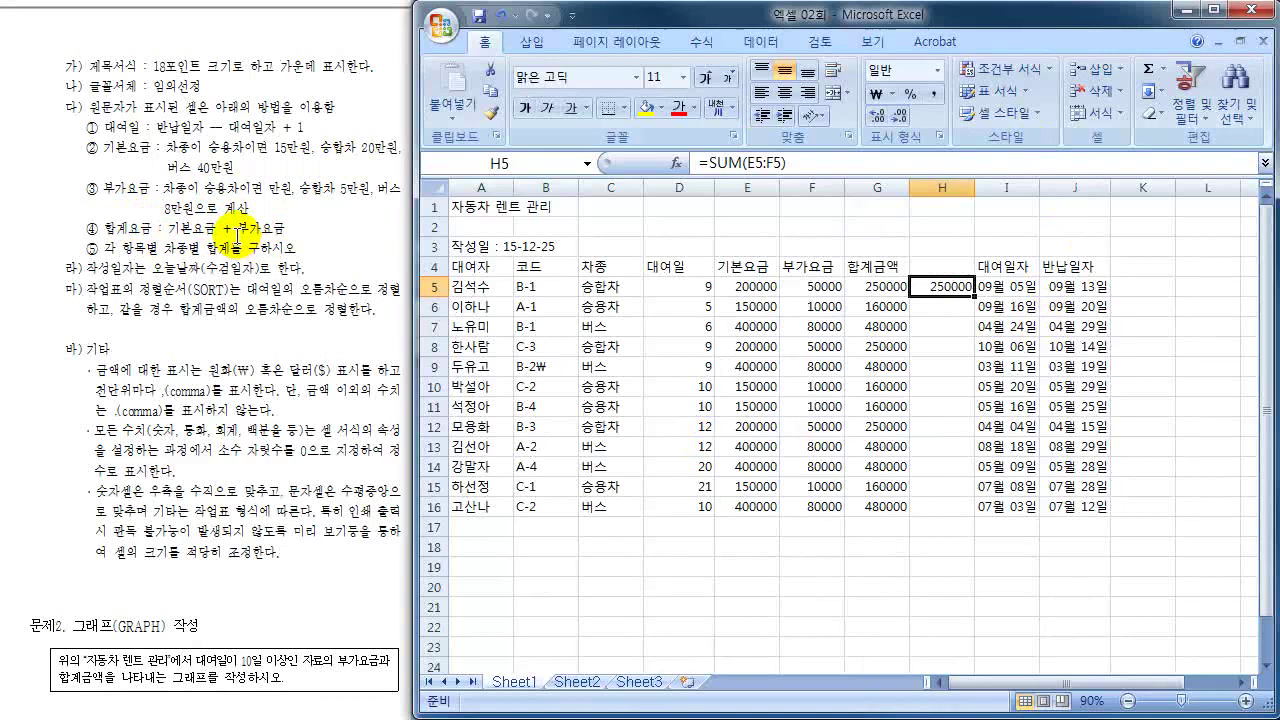
- Type =SUM(E5:F5) in G19 and add an apostrophe before the equals sign
{"action": "left_click", "coordinate": [875, 287]}
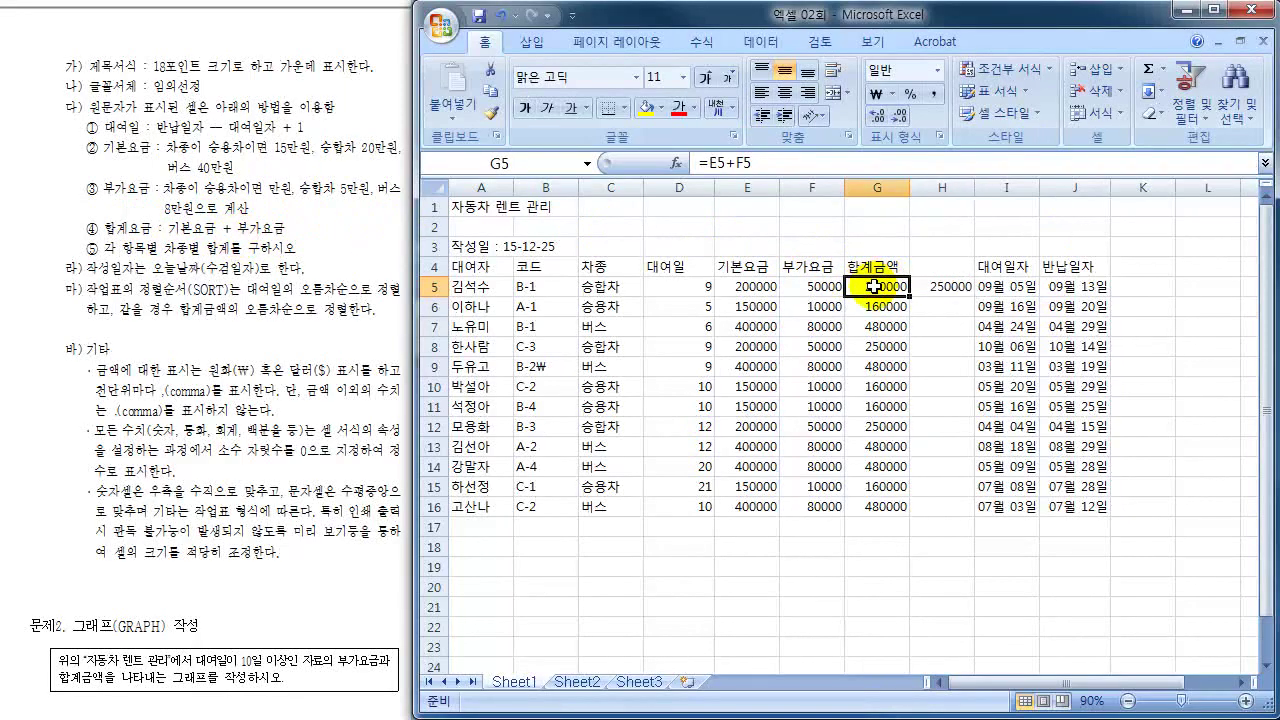
{"action": "left_click", "coordinate": [883, 567]}
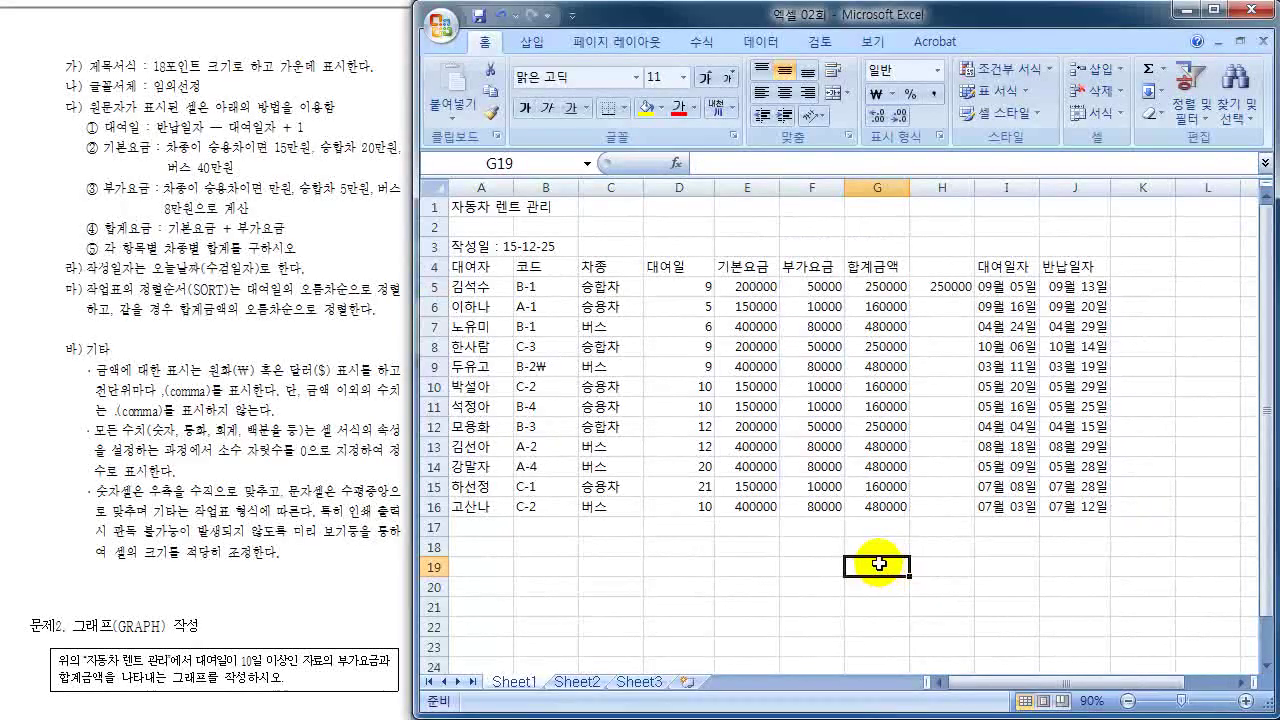
{"action": "type", "text": "=SU"}
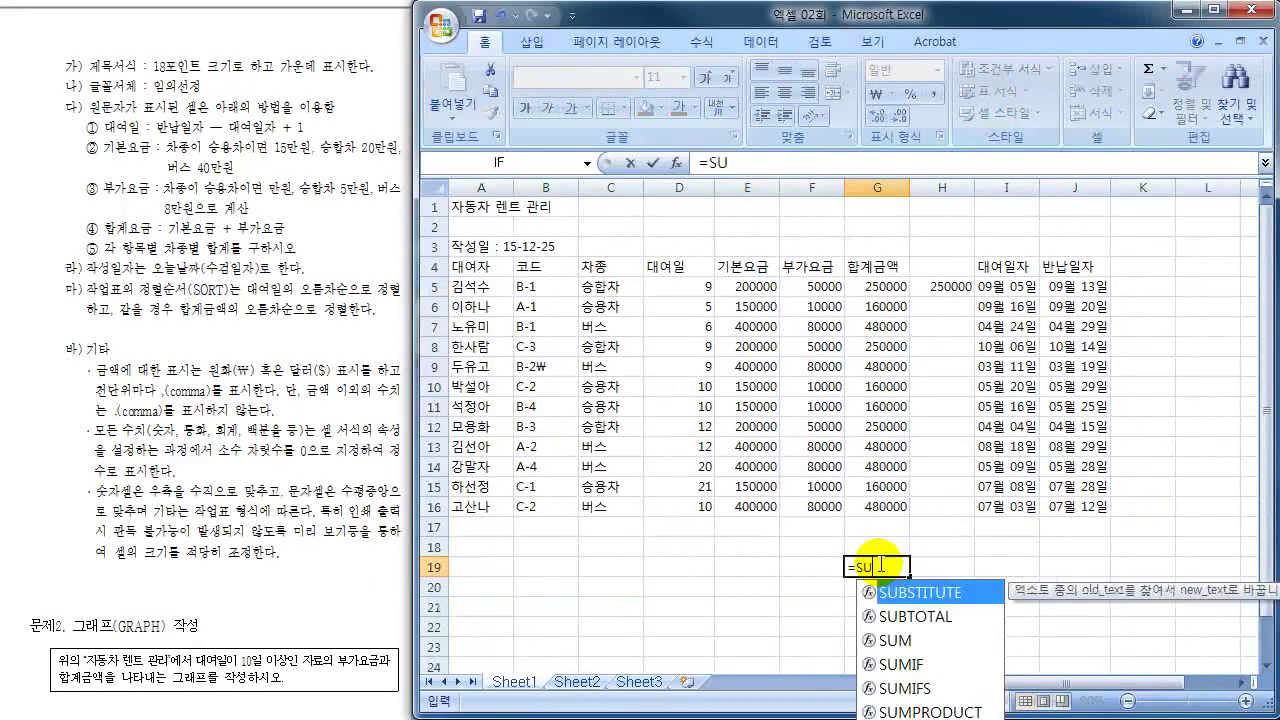
{"action": "type", "text": "M("}
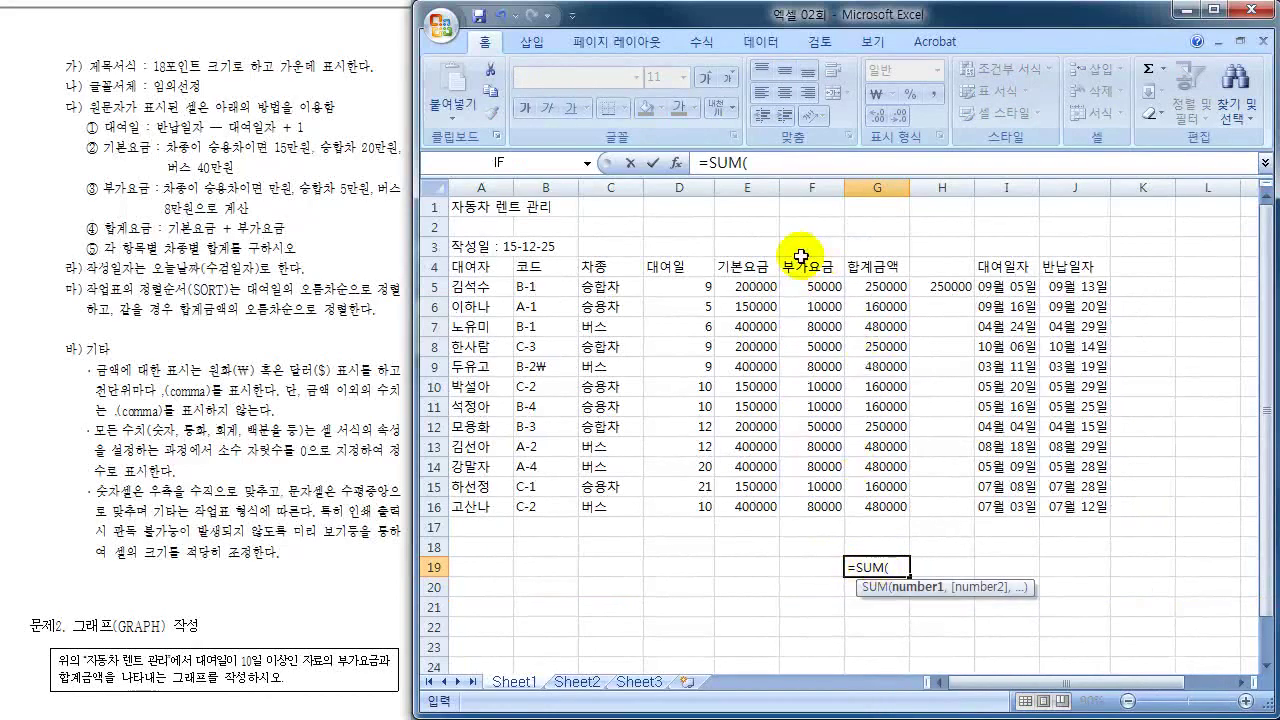
{"action": "left_click_drag", "start_coordinate": [750, 287], "coordinate": [833, 293]}
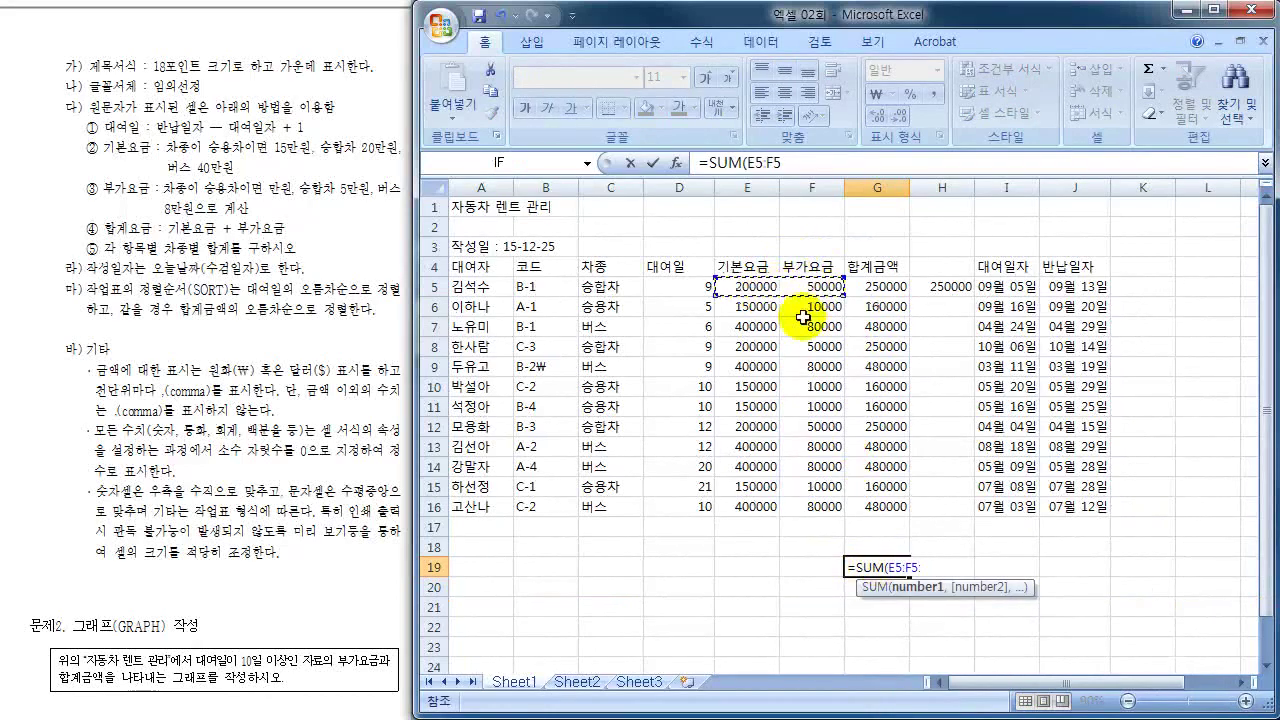
{"action": "type", "text": ")"}
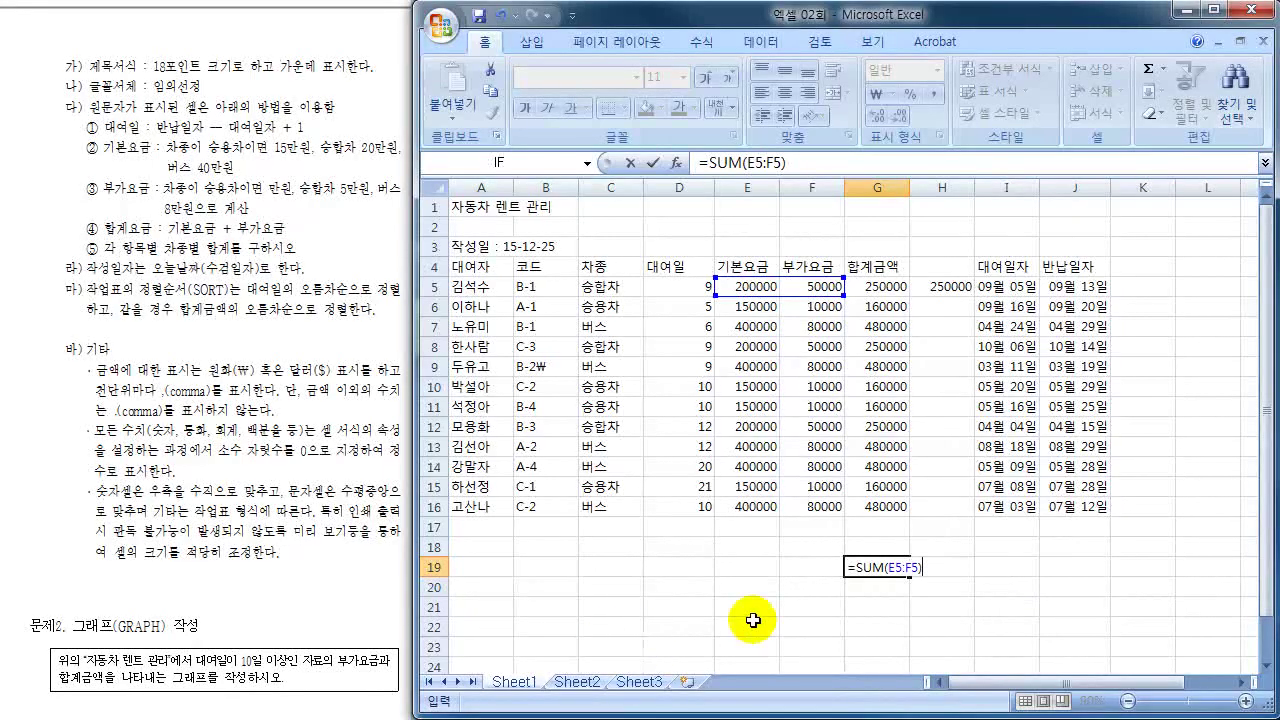
{"action": "left_click", "coordinate": [850, 566]}
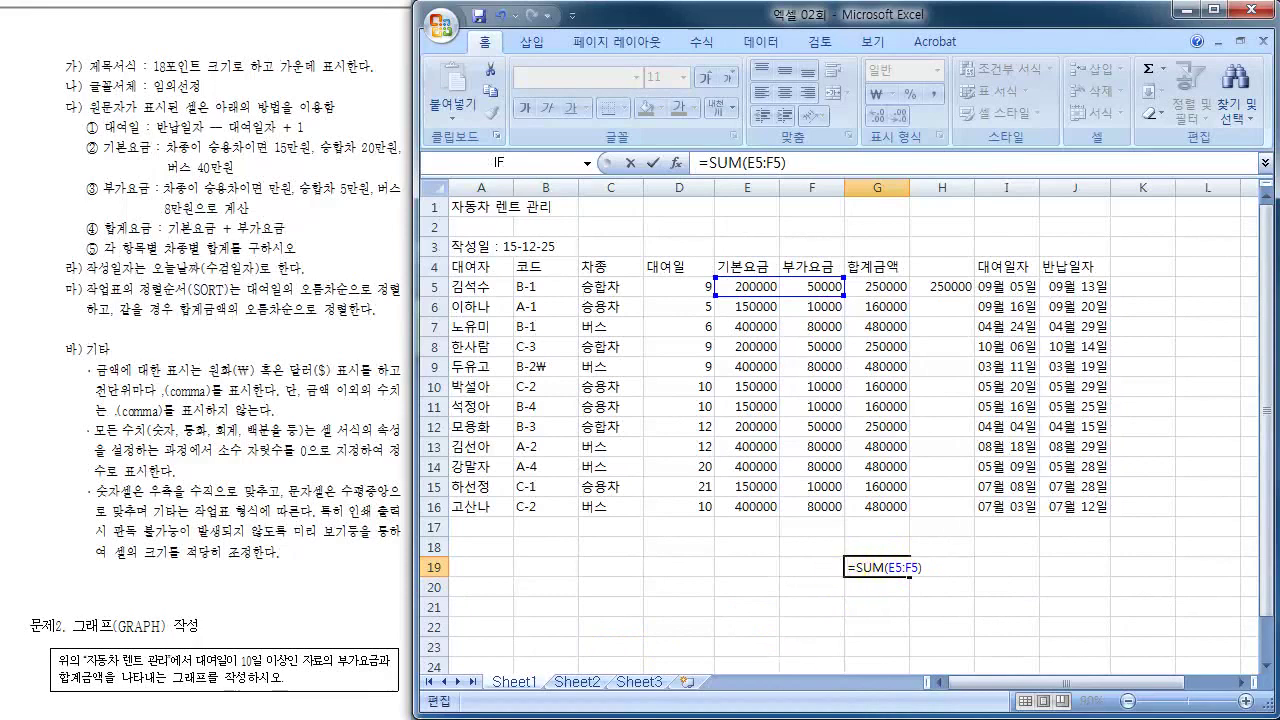
{"action": "type", "text": "'"}
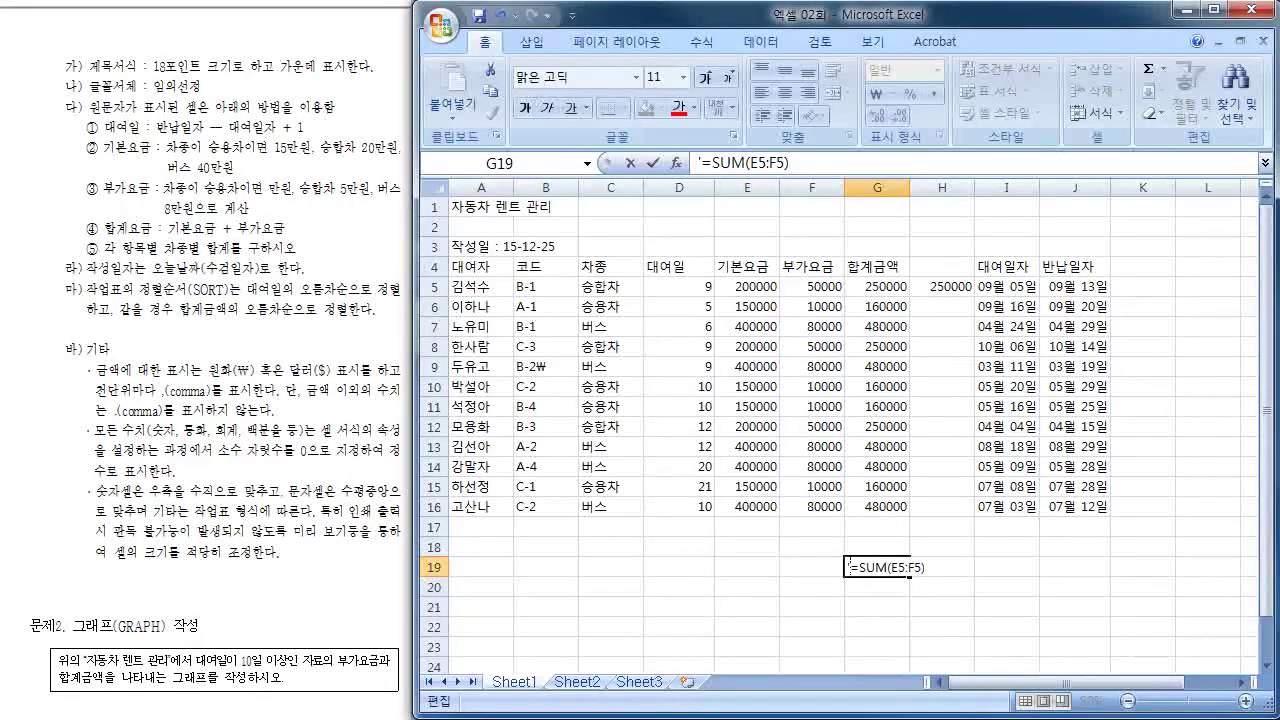
- Delete the stray formula text in G19 and the extra 250000 in H5
{"action": "key", "text": "Return"}
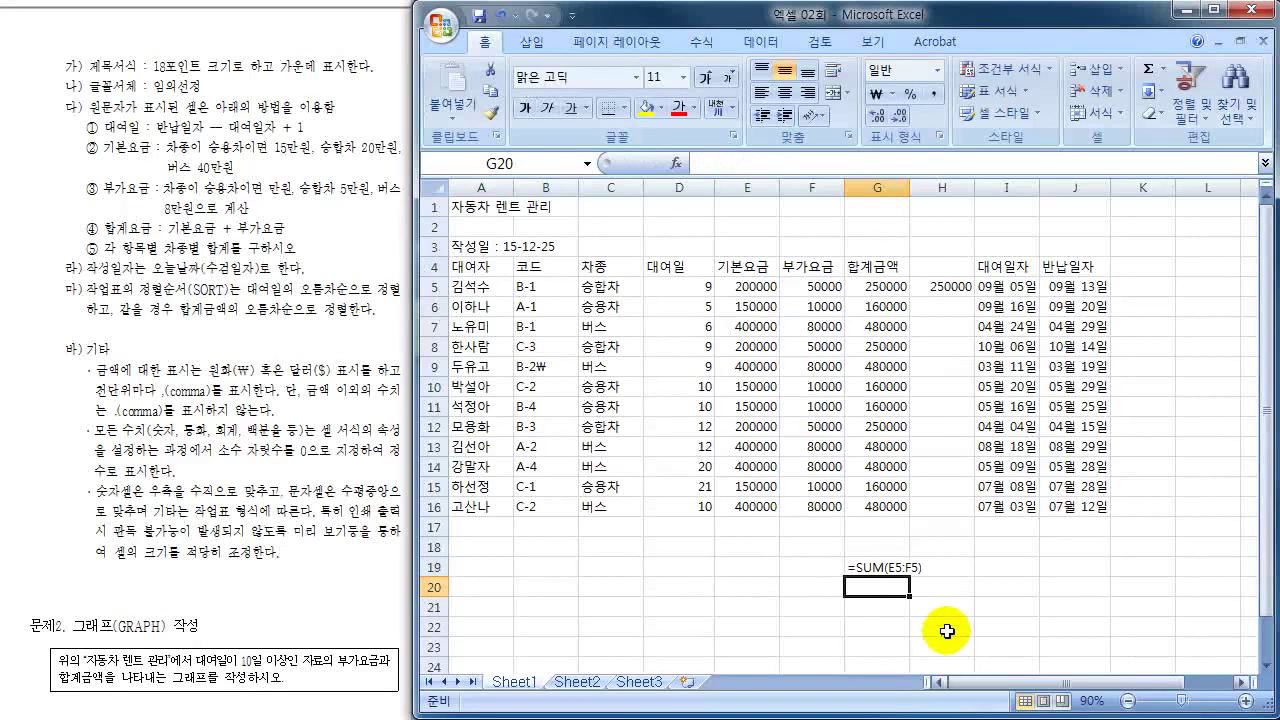
{"action": "left_click", "coordinate": [880, 568]}
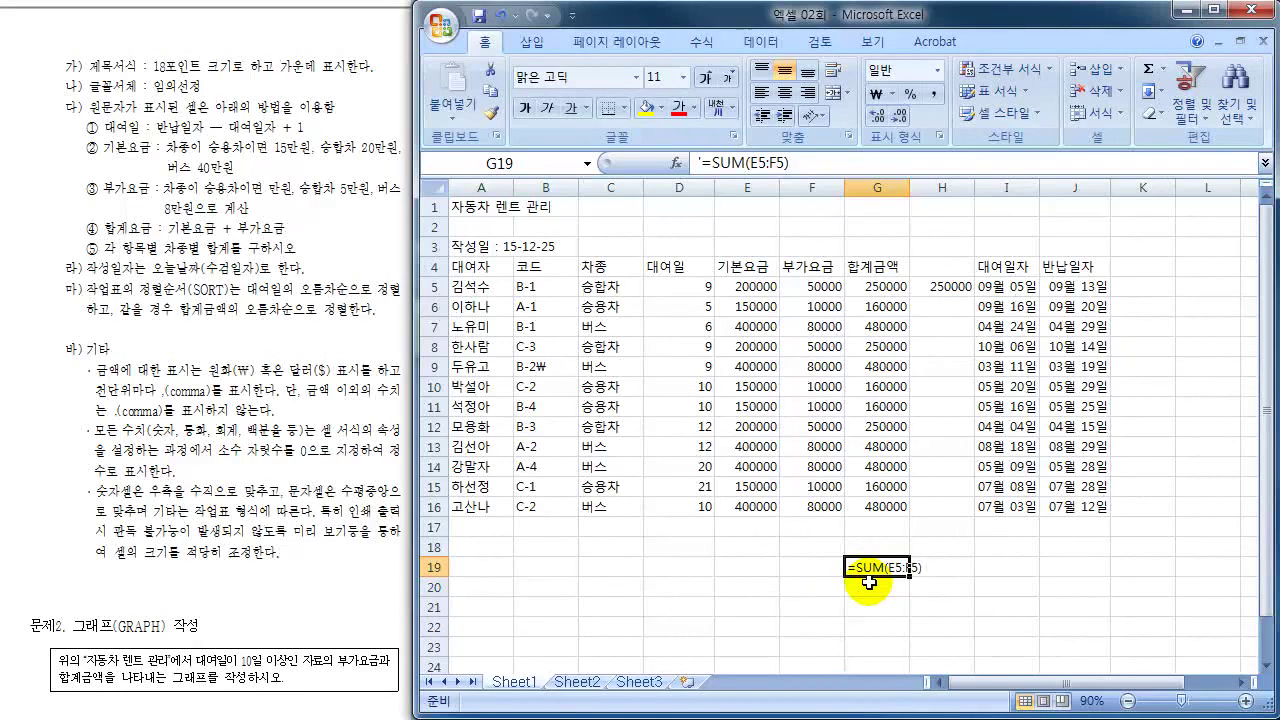
{"action": "key", "text": "Delete"}
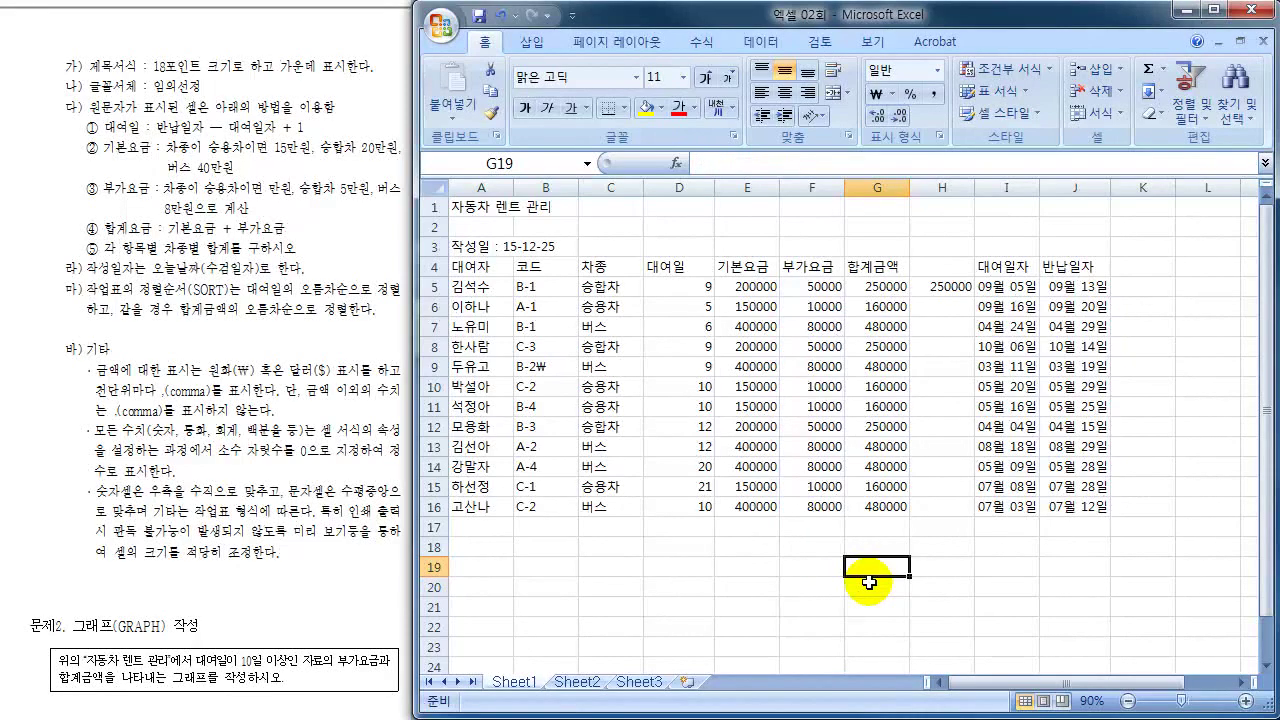
{"action": "left_click", "coordinate": [932, 289]}
{"action": "key", "text": "Delete"}
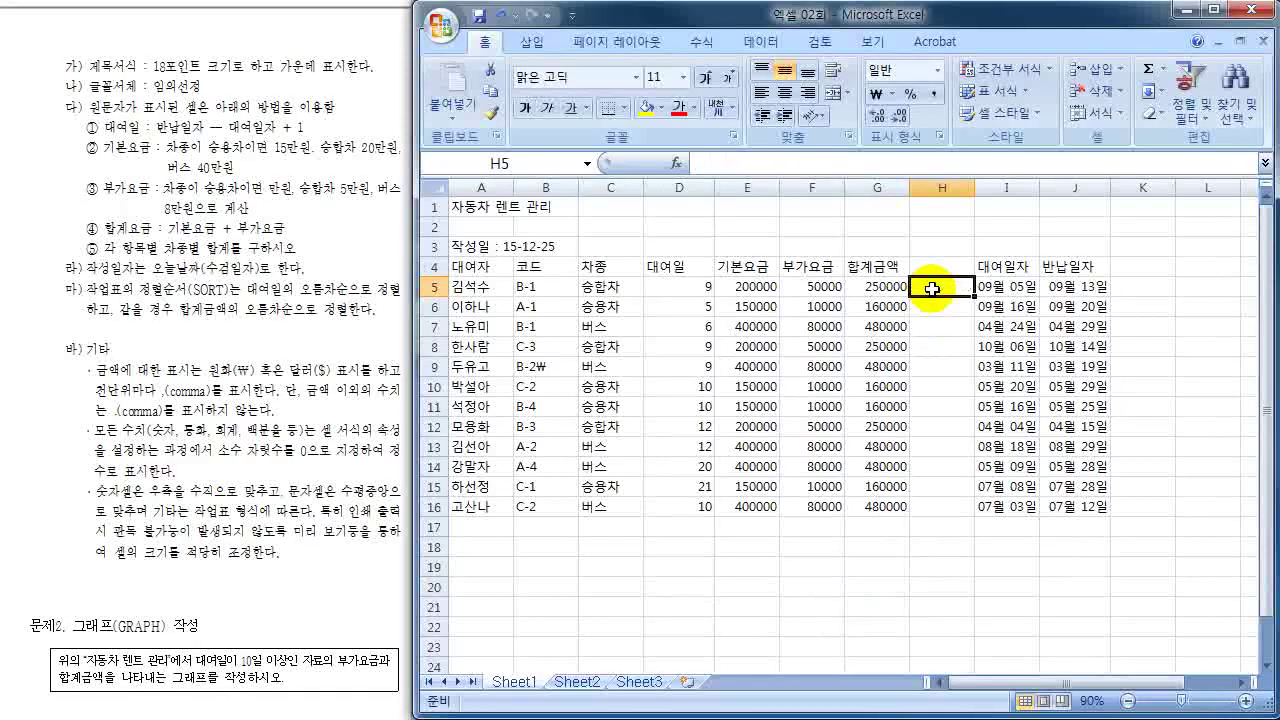
{"action": "left_click", "coordinate": [798, 525]}
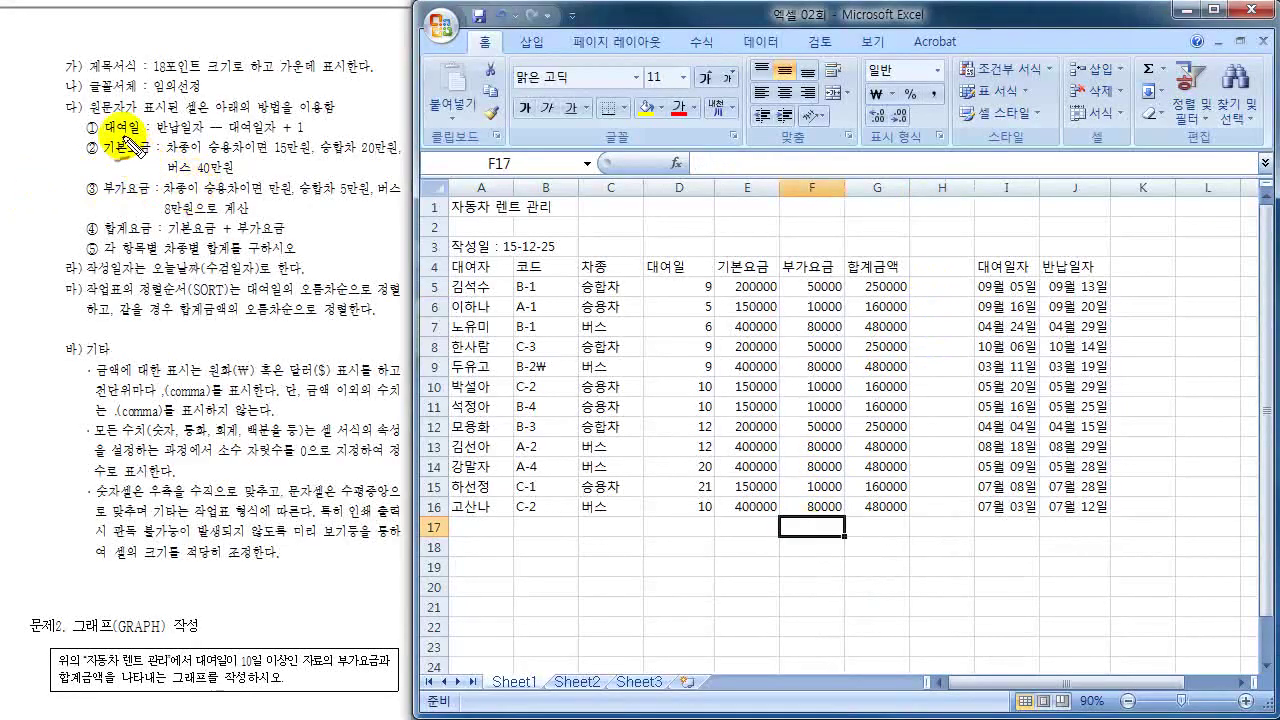
{"action": "mouse_move", "coordinate": [90, 130]}
{"action": "left_mouse_down"}
{"action": "mouse_move", "coordinate": [42, 175]}
{"action": "mouse_move", "coordinate": [55, 225]}
{"action": "mouse_move", "coordinate": [180, 252]}
{"action": "mouse_move", "coordinate": [150, 200]}
{"action": "mouse_move", "coordinate": [440, 195]}
{"action": "mouse_move", "coordinate": [652, 329]}
{"action": "left_mouse_up"}
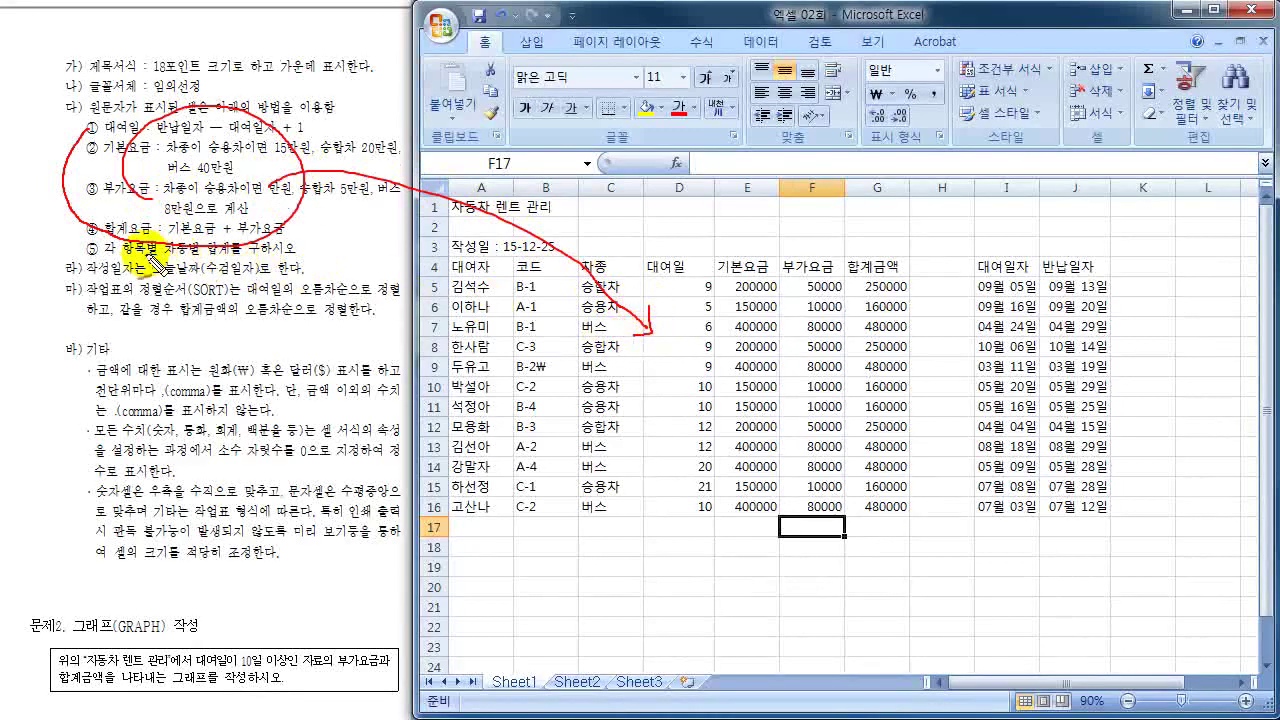
{"action": "mouse_move", "coordinate": [105, 258]}
{"action": "left_mouse_down"}
{"action": "mouse_move", "coordinate": [200, 258]}
{"action": "mouse_move", "coordinate": [175, 245]}
{"action": "mouse_move", "coordinate": [235, 258]}
{"action": "left_mouse_up"}
{"action": "left_click_drag", "start_coordinate": [64, 242], "coordinate": [94, 246]}
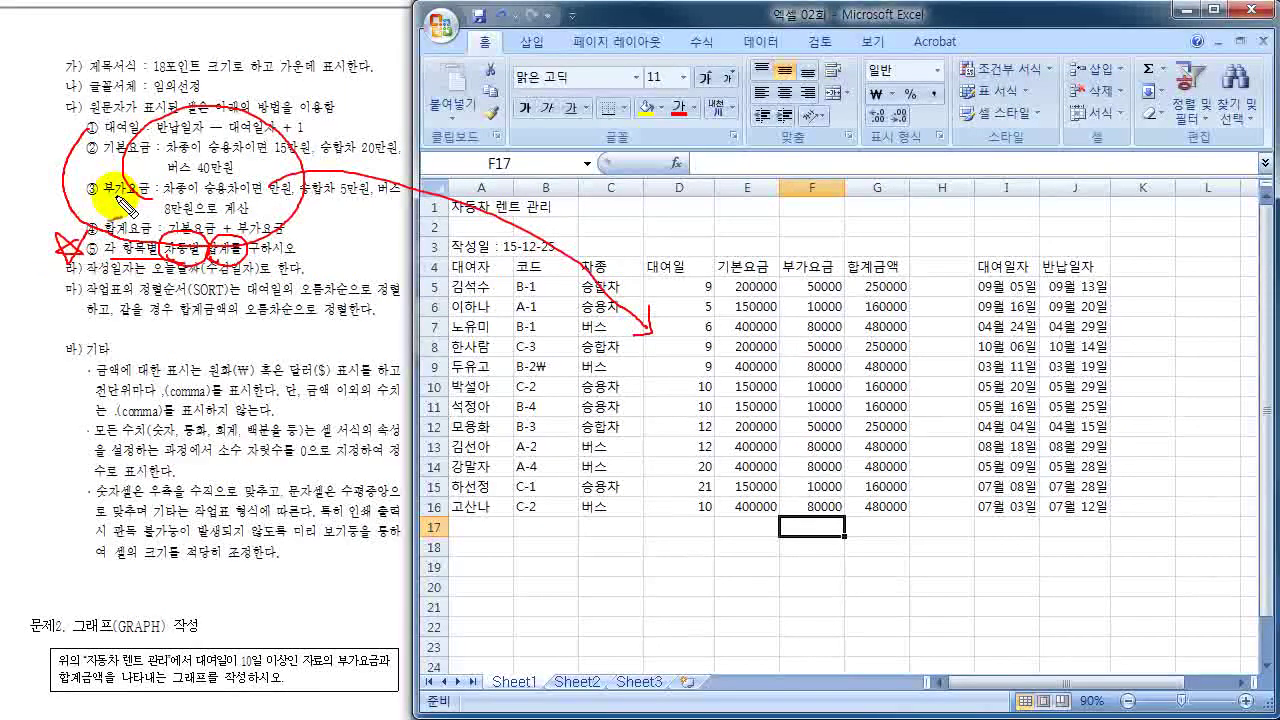
{"action": "key", "text": "Escape"}
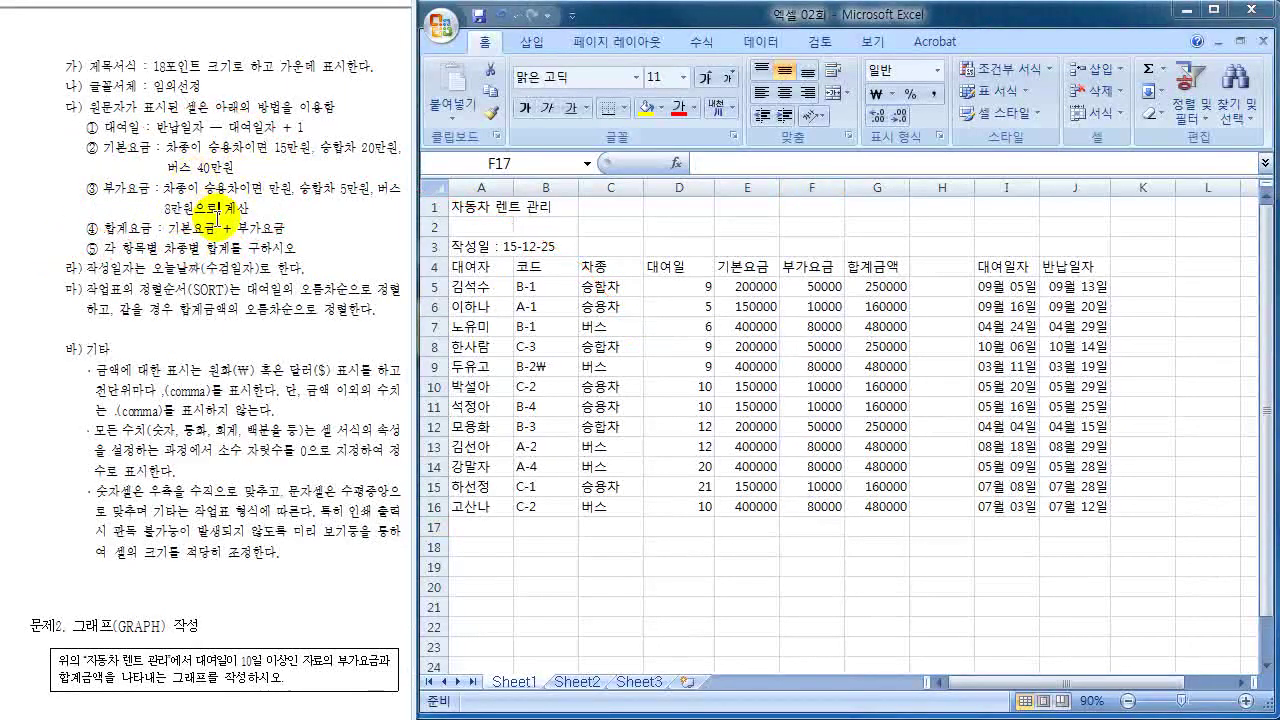
{"action": "scroll", "coordinate": [217, 218], "scroll_direction": "up", "scroll_amount": 3}
{"action": "scroll", "coordinate": [217, 218], "scroll_direction": "up", "scroll_amount": 6}
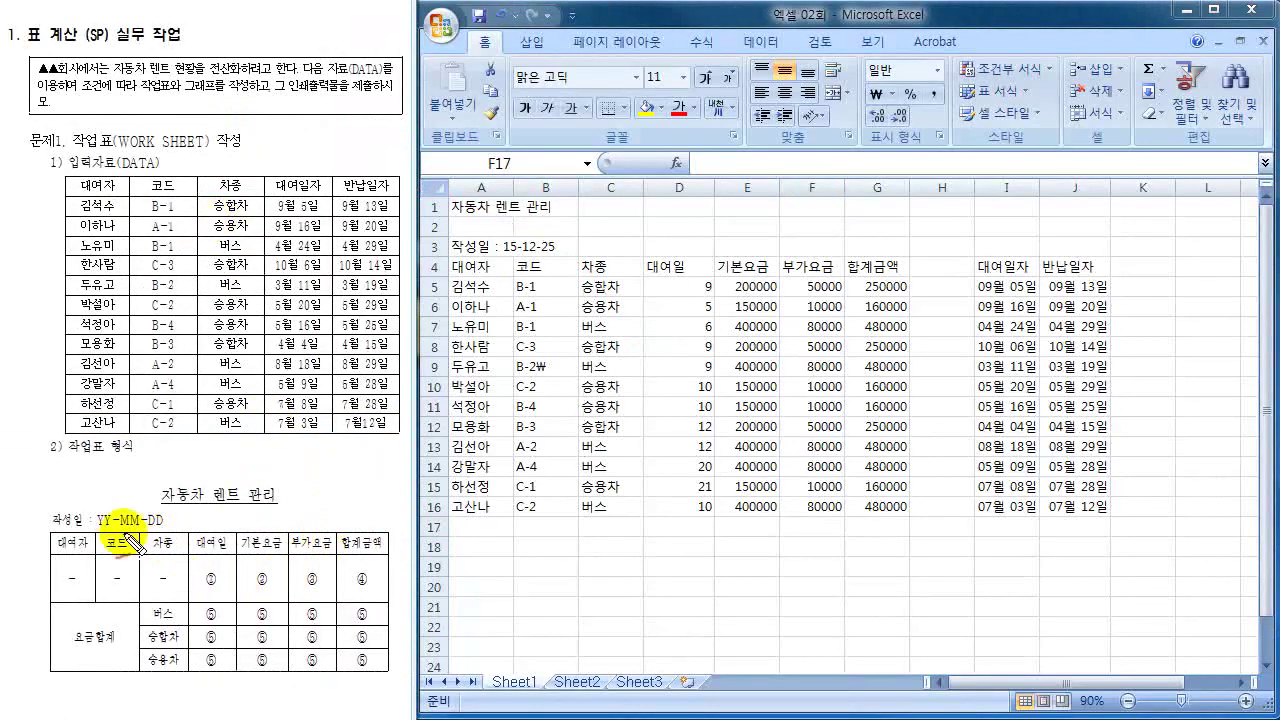
{"action": "mouse_move", "coordinate": [110, 622]}
{"action": "left_mouse_down"}
{"action": "mouse_move", "coordinate": [100, 652]}
{"action": "mouse_move", "coordinate": [96, 626]}
{"action": "mouse_move", "coordinate": [156, 608]}
{"action": "mouse_move", "coordinate": [166, 686]}
{"action": "left_mouse_up"}
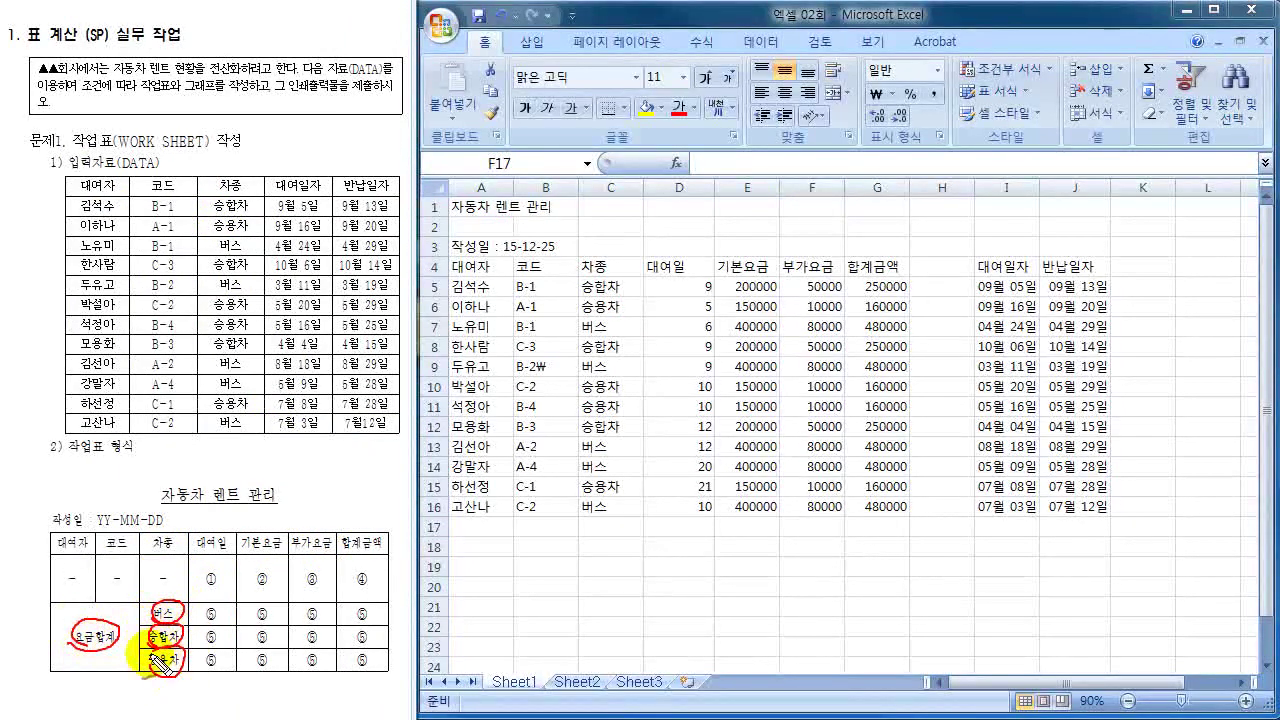
{"action": "mouse_move", "coordinate": [182, 610]}
{"action": "left_mouse_down"}
{"action": "mouse_move", "coordinate": [206, 611]}
{"action": "mouse_move", "coordinate": [208, 661]}
{"action": "left_mouse_up"}
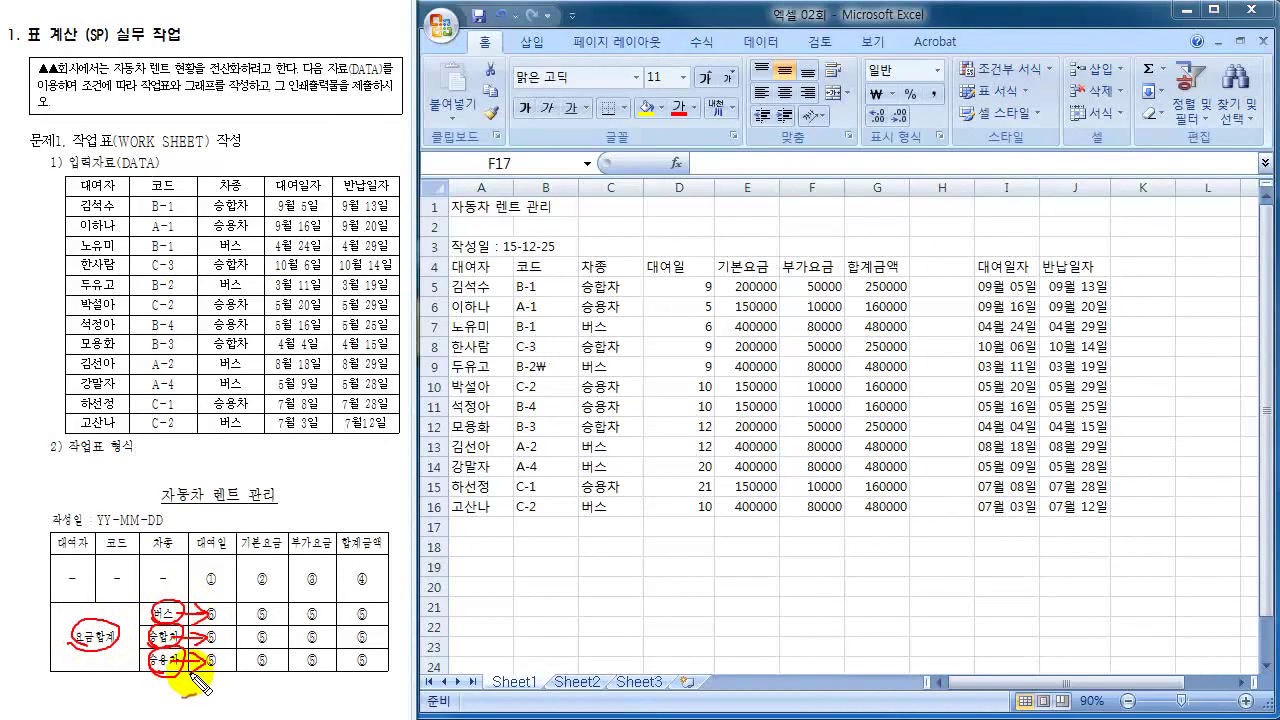
{"action": "key", "text": "Escape"}
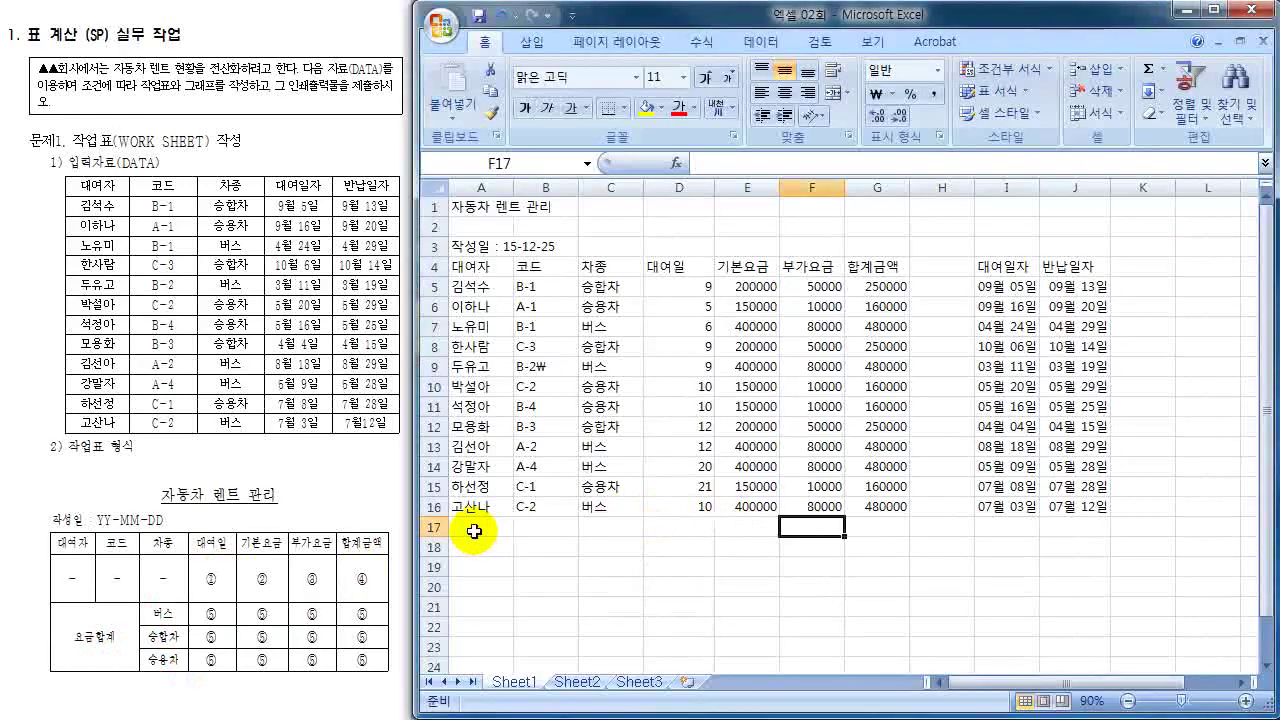
- Enter the label 요금 합계 in A17 and vehicle types 버스, 승합차, 승용차 in C17:C19
{"action": "left_click", "coordinate": [474, 531]}
{"action": "type", "text": "DYR"}
{"action": "key", "text": "BackSpace"}
{"action": "type", "text": "금 합ㄱ"}
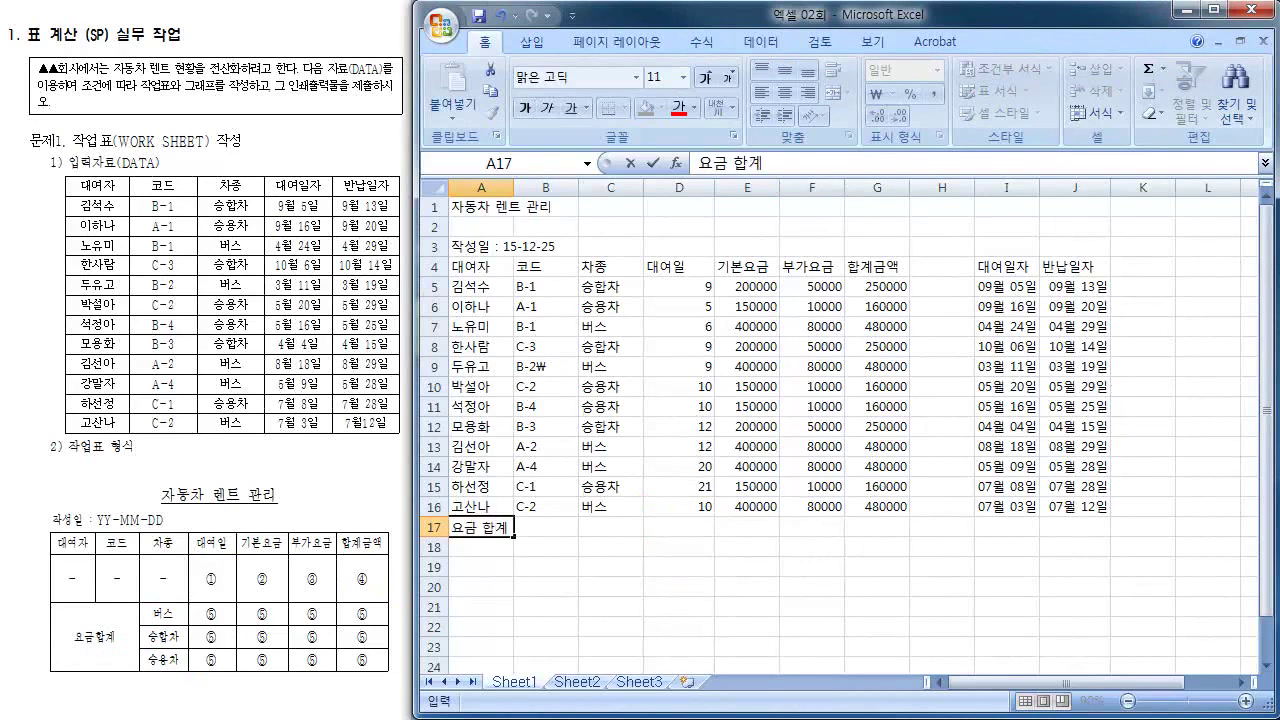
{"action": "left_click", "coordinate": [610, 527]}
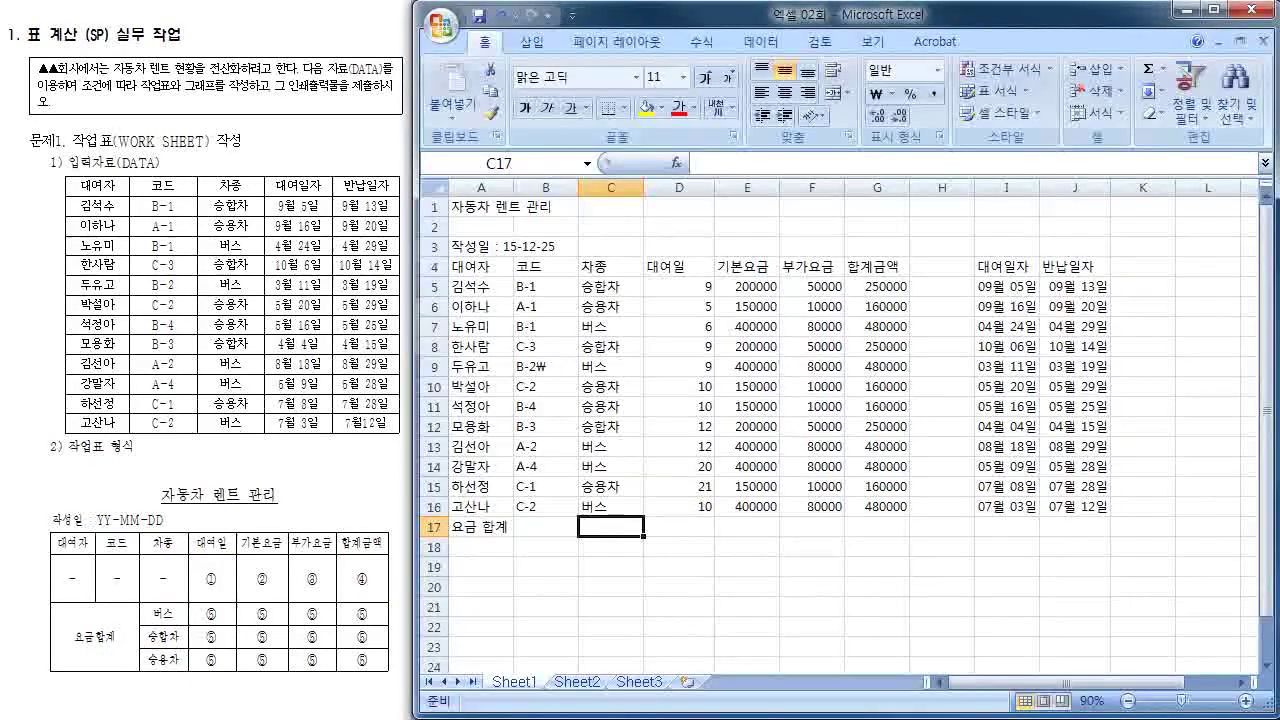
{"action": "type", "text": "버스"}
{"action": "key", "text": "Return"}
{"action": "type", "text": "승ㅎ합차"}
{"action": "key", "text": "Return"}
{"action": "type", "text": "승용차"}
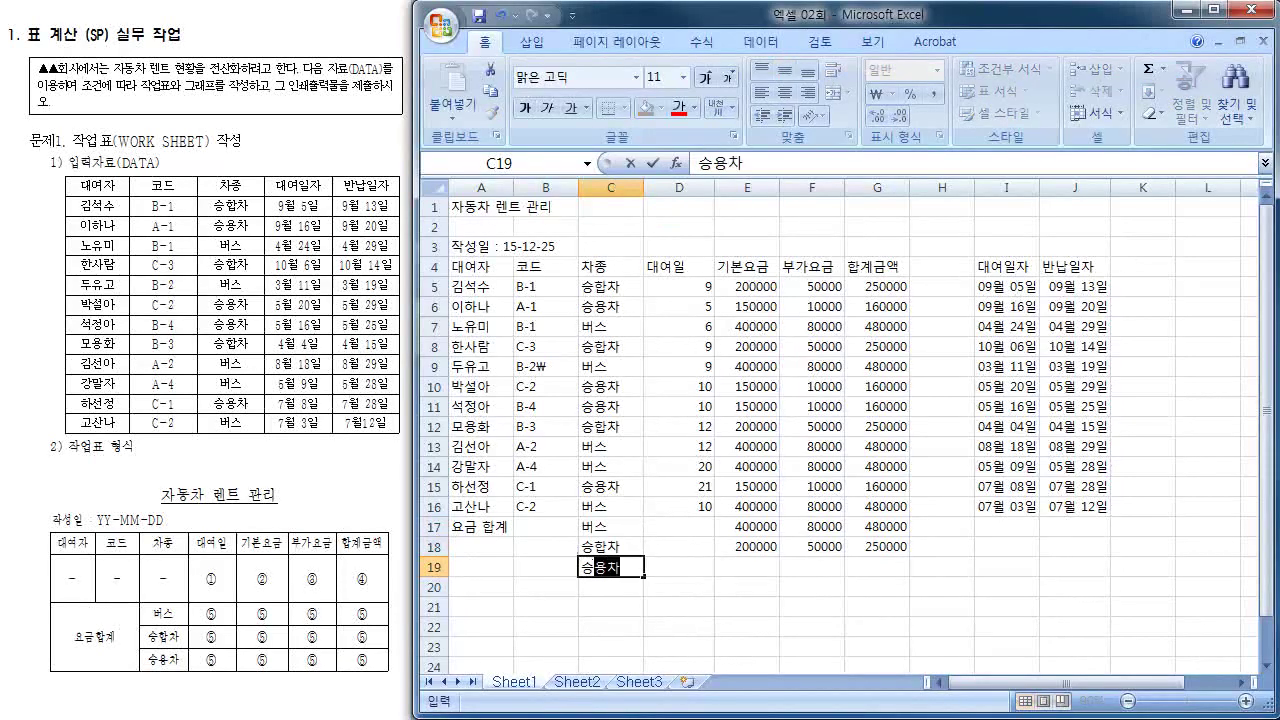
{"action": "key", "text": "Return"}
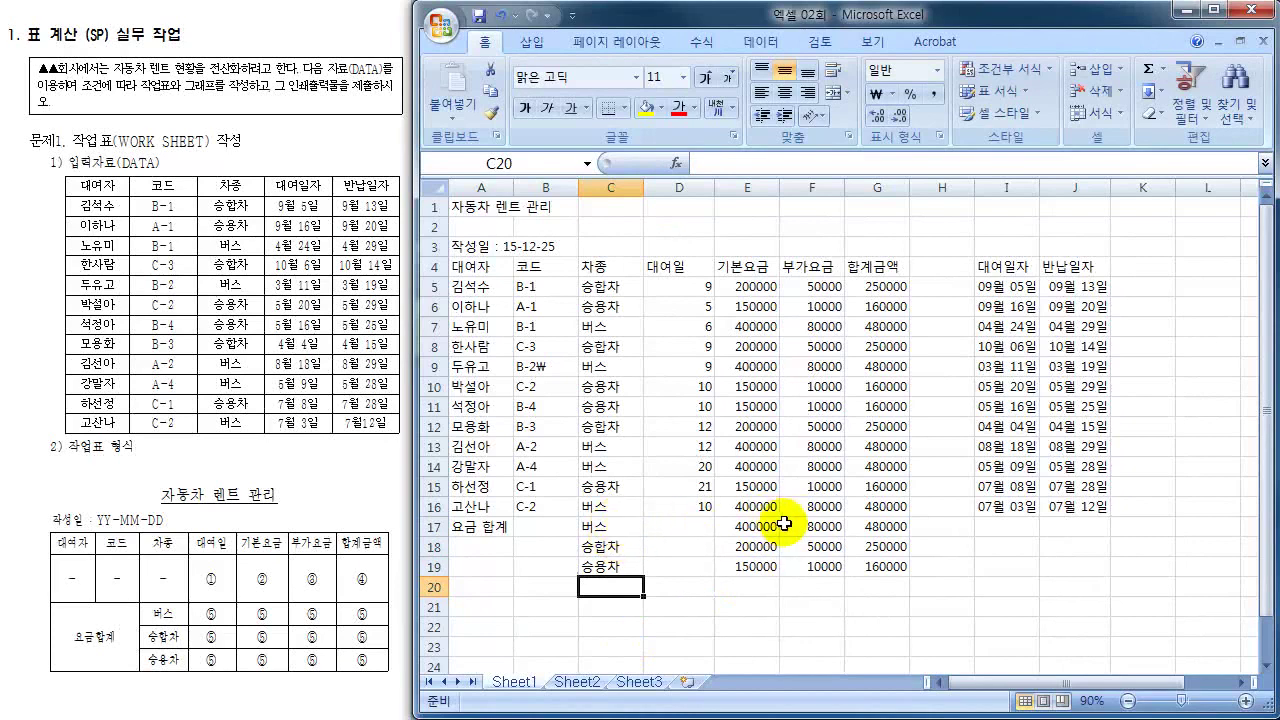
- Clear the fee cells E17:G19
{"action": "left_click_drag", "start_coordinate": [783, 523], "coordinate": [880, 566]}
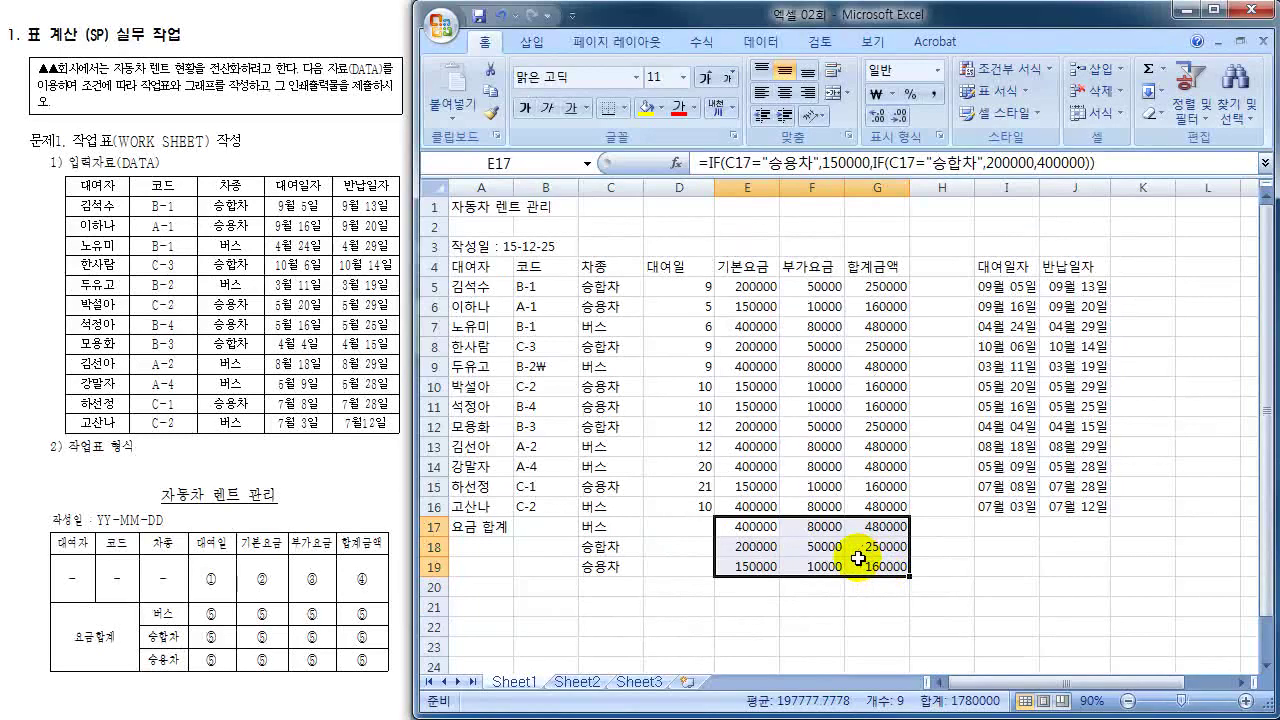
{"action": "key", "text": "Delete"}
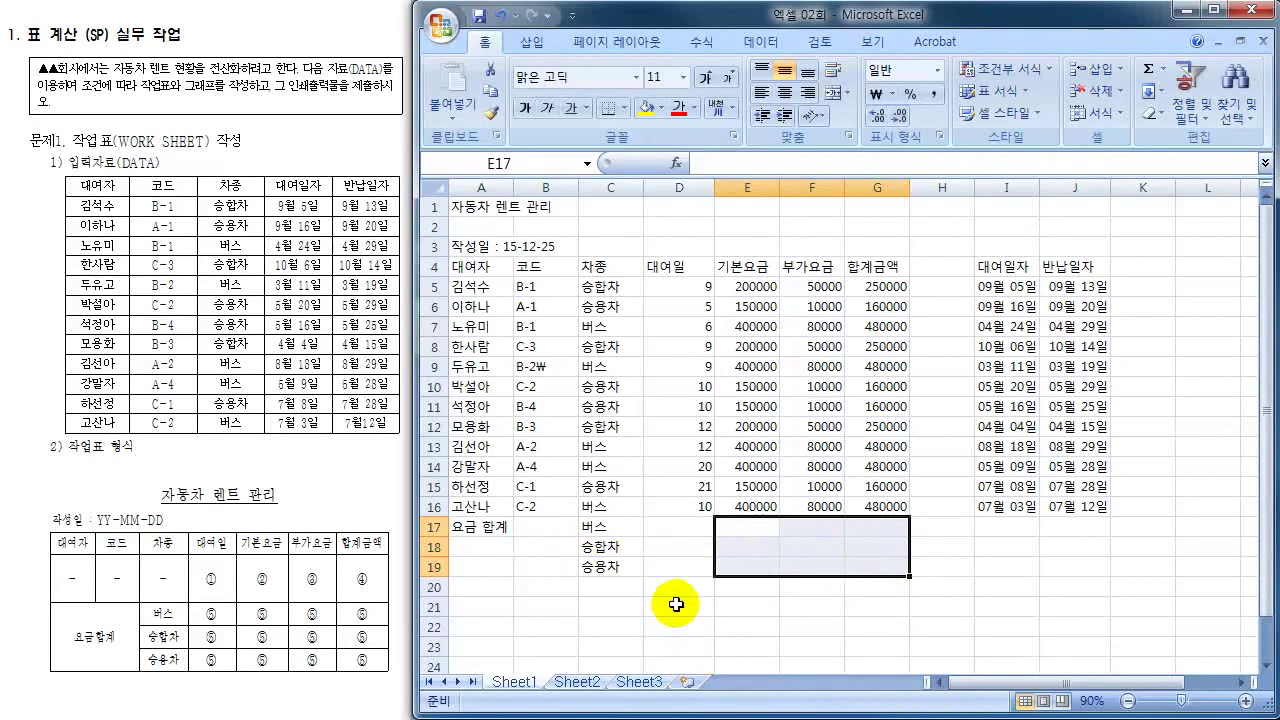
{"action": "left_click", "coordinate": [683, 522]}
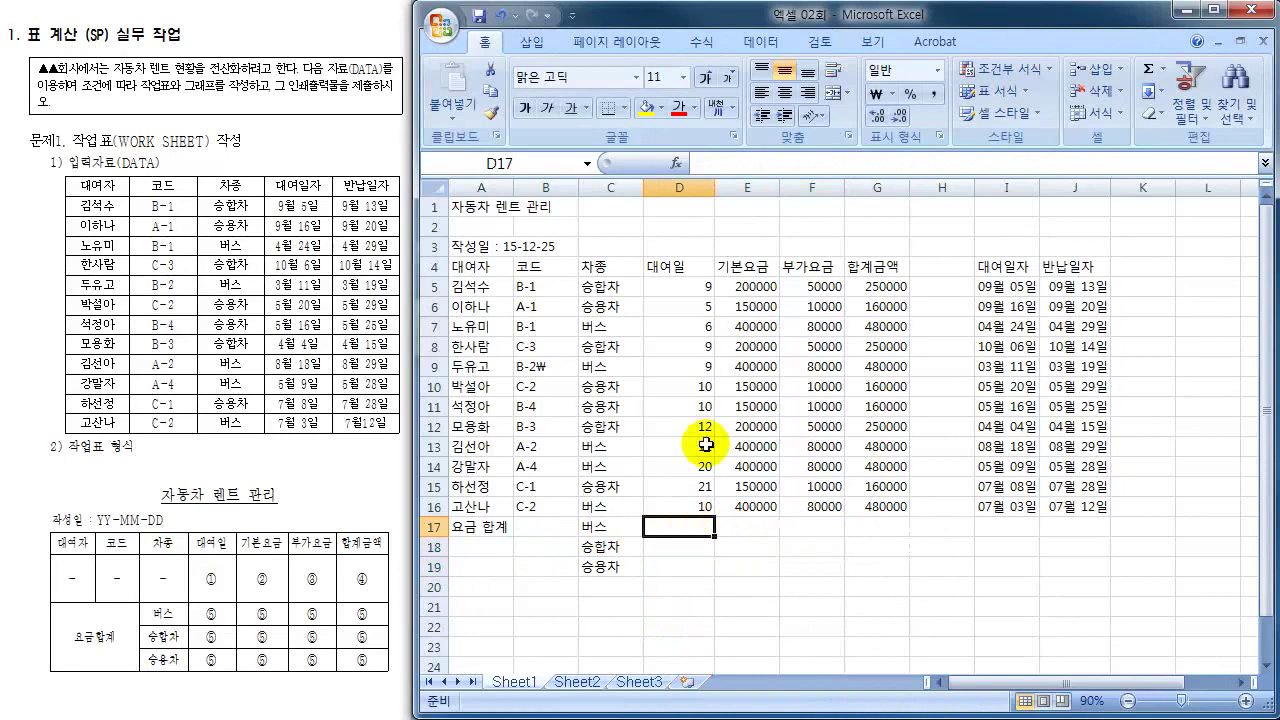
{"action": "left_click", "coordinate": [598, 527]}
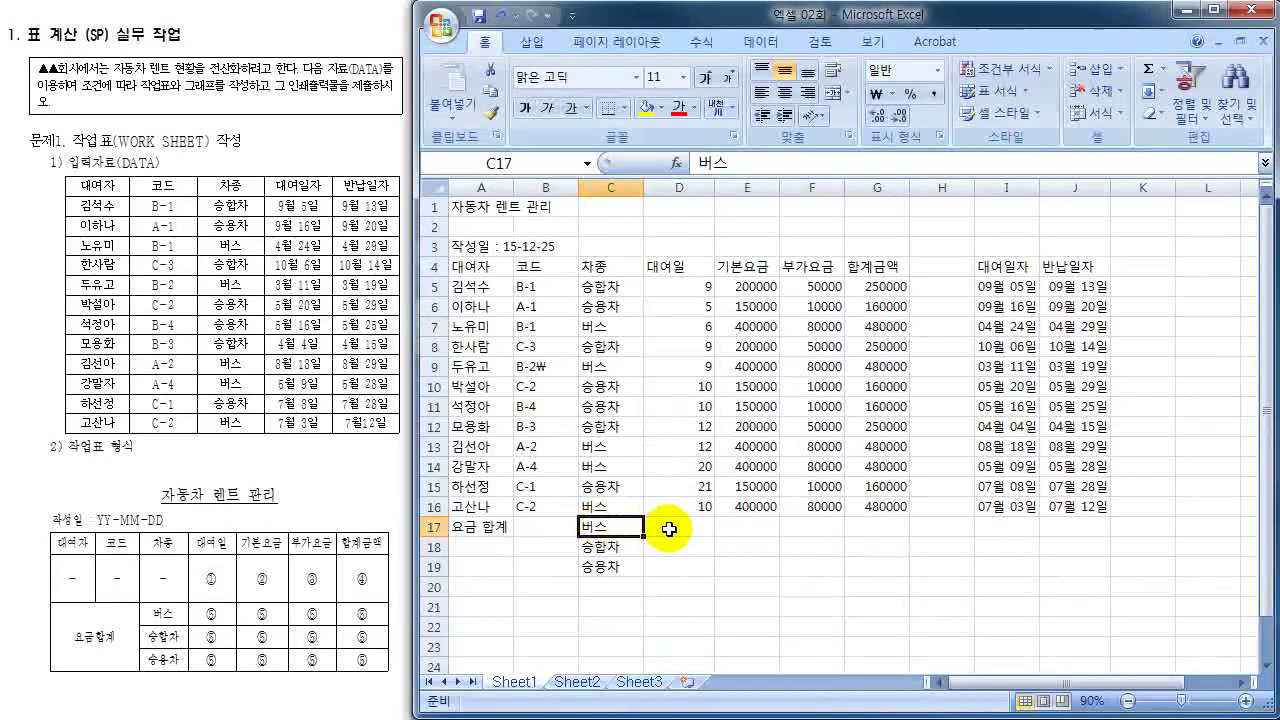
{"action": "left_click", "coordinate": [665, 524]}
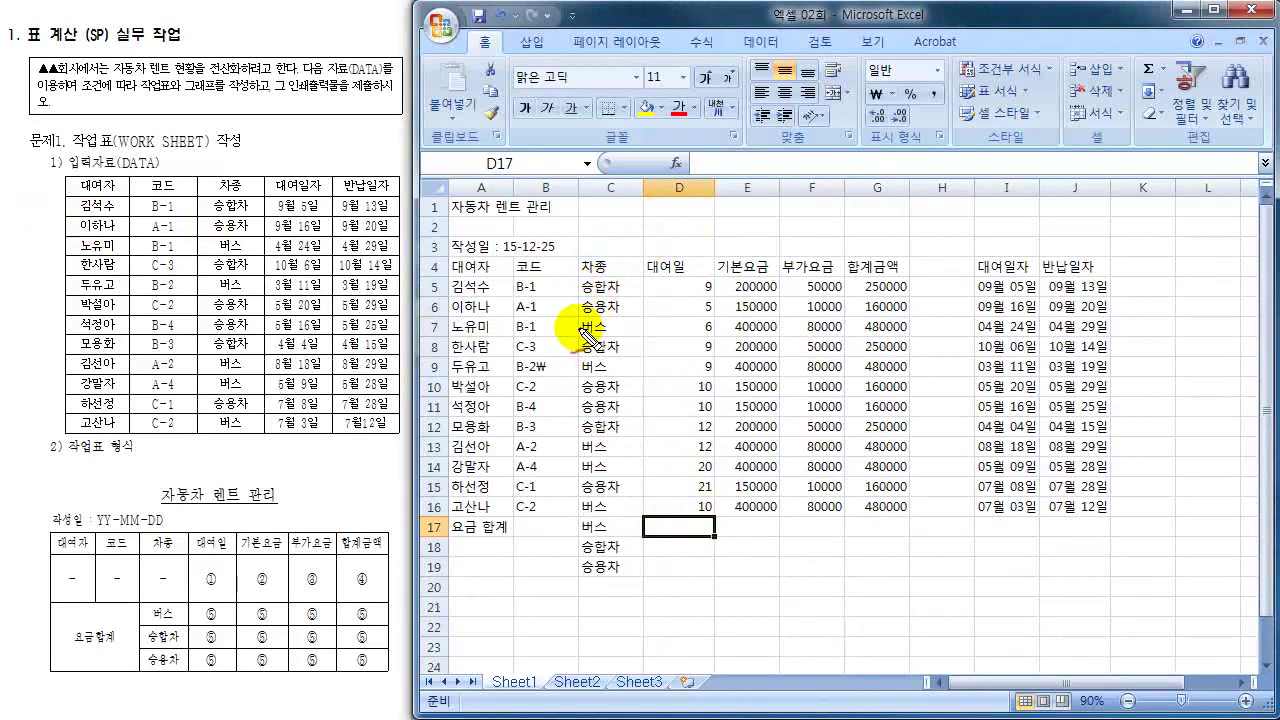
{"action": "left_click_drag", "start_coordinate": [590, 333], "coordinate": [592, 328]}
{"action": "mouse_move", "coordinate": [698, 316]}
{"action": "left_mouse_down"}
{"action": "mouse_move", "coordinate": [722, 326]}
{"action": "mouse_move", "coordinate": [700, 316]}
{"action": "left_mouse_up"}
{"action": "left_click_drag", "start_coordinate": [604, 358], "coordinate": [590, 368]}
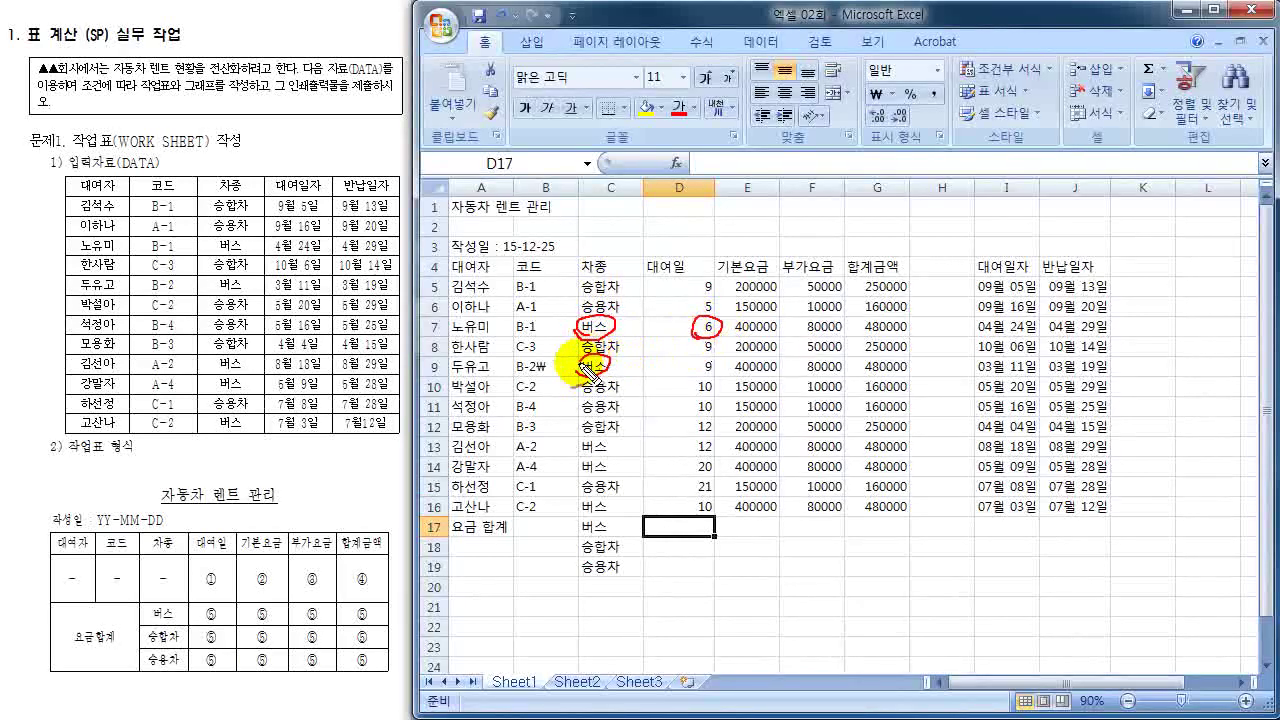
{"action": "left_click_drag", "start_coordinate": [700, 372], "coordinate": [705, 370]}
{"action": "mouse_move", "coordinate": [722, 322]}
{"action": "left_mouse_down"}
{"action": "mouse_move", "coordinate": [742, 372]}
{"action": "mouse_move", "coordinate": [765, 385]}
{"action": "left_mouse_up"}
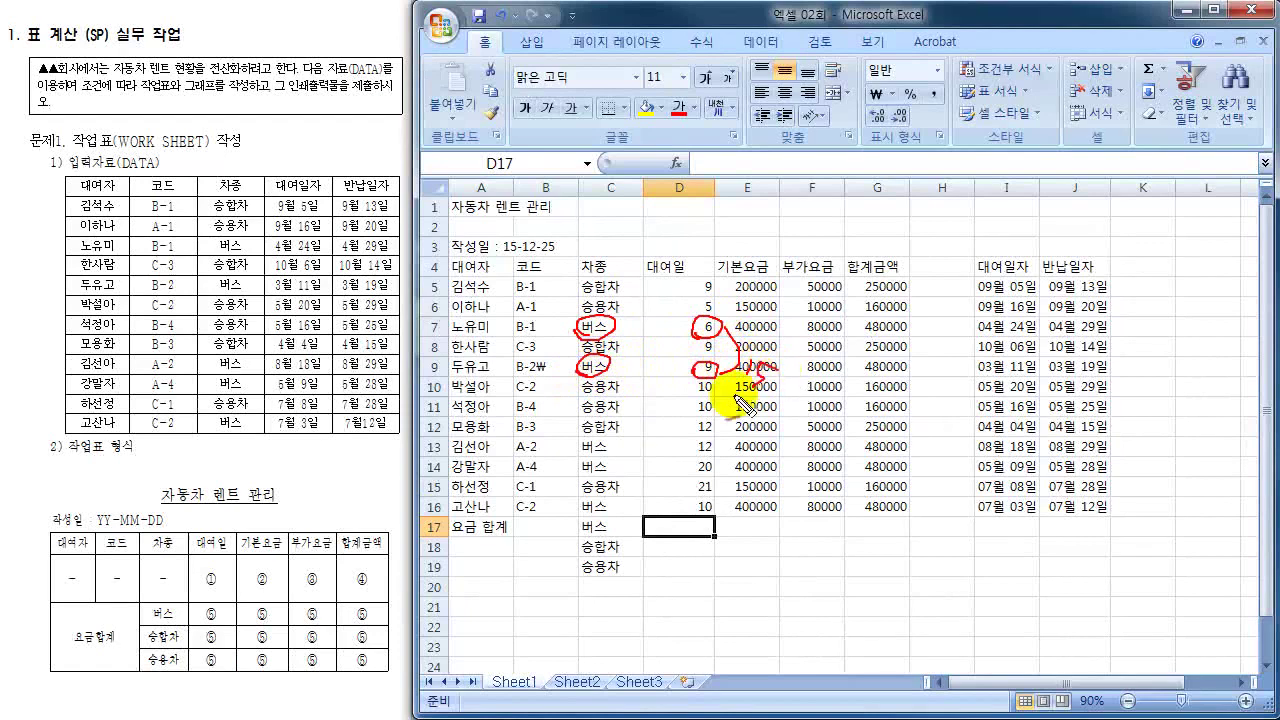
{"action": "mouse_move", "coordinate": [610, 434]}
{"action": "left_mouse_down"}
{"action": "mouse_move", "coordinate": [584, 456]}
{"action": "mouse_move", "coordinate": [616, 440]}
{"action": "left_mouse_up"}
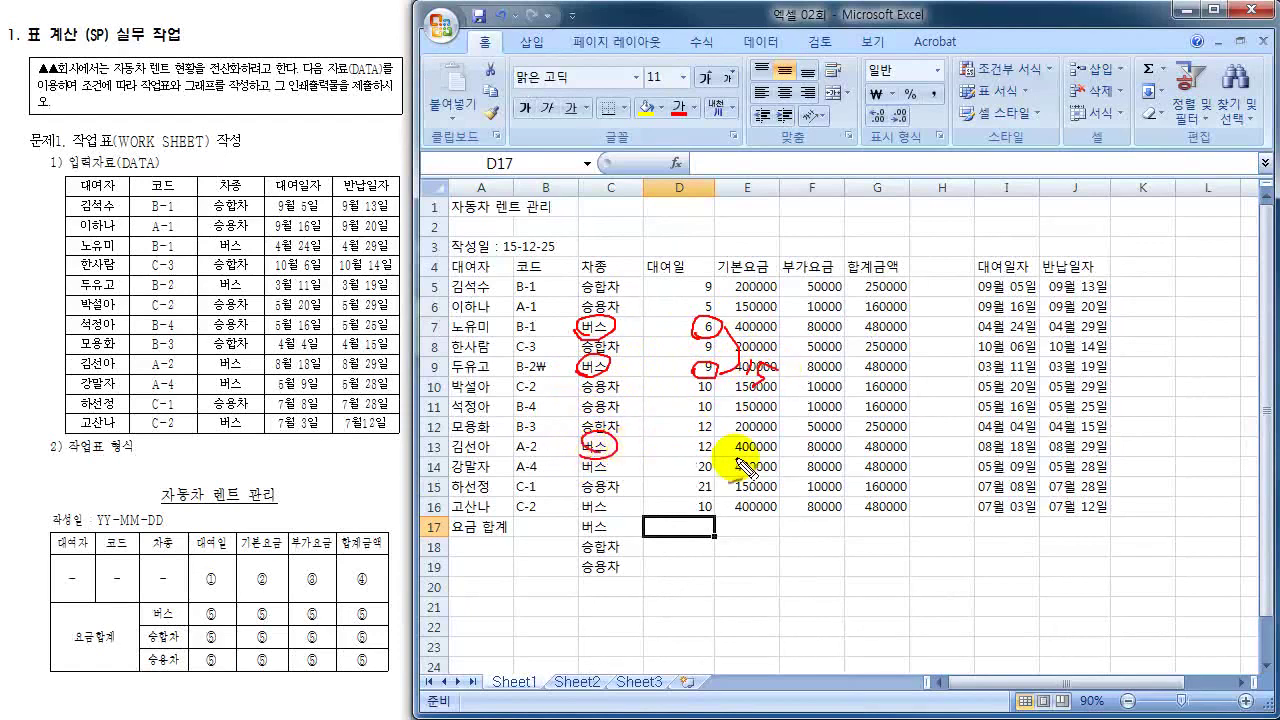
{"action": "left_click_drag", "start_coordinate": [716, 446], "coordinate": [762, 372]}
{"action": "left_click_drag", "start_coordinate": [770, 432], "coordinate": [805, 452]}
{"action": "left_click_drag", "start_coordinate": [580, 472], "coordinate": [578, 462]}
{"action": "mouse_move", "coordinate": [712, 466]}
{"action": "left_mouse_down"}
{"action": "mouse_move", "coordinate": [817, 466]}
{"action": "mouse_move", "coordinate": [822, 492]}
{"action": "mouse_move", "coordinate": [836, 494]}
{"action": "left_mouse_up"}
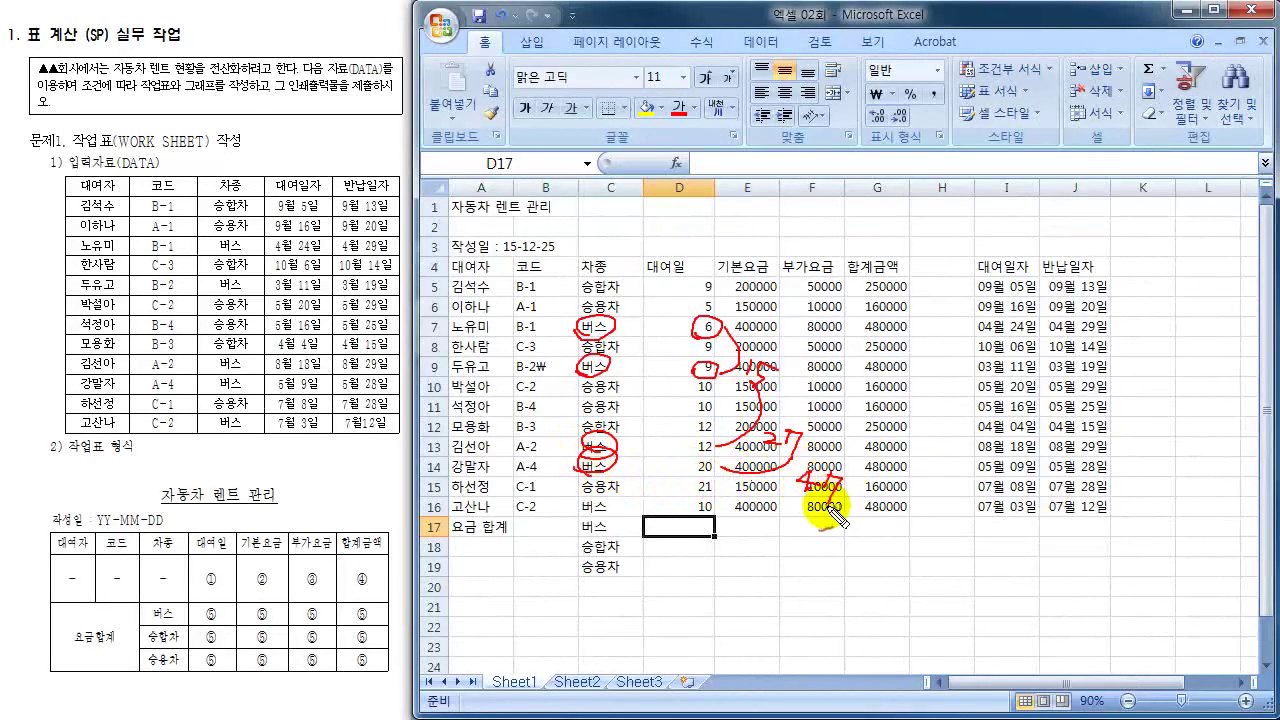
{"action": "mouse_move", "coordinate": [570, 496]}
{"action": "left_mouse_down"}
{"action": "mouse_move", "coordinate": [612, 506]}
{"action": "mouse_move", "coordinate": [592, 492]}
{"action": "left_mouse_up"}
{"action": "mouse_move", "coordinate": [712, 508]}
{"action": "left_mouse_down"}
{"action": "mouse_move", "coordinate": [848, 484]}
{"action": "mouse_move", "coordinate": [834, 537]}
{"action": "mouse_move", "coordinate": [851, 523]}
{"action": "mouse_move", "coordinate": [858, 562]}
{"action": "left_mouse_up"}
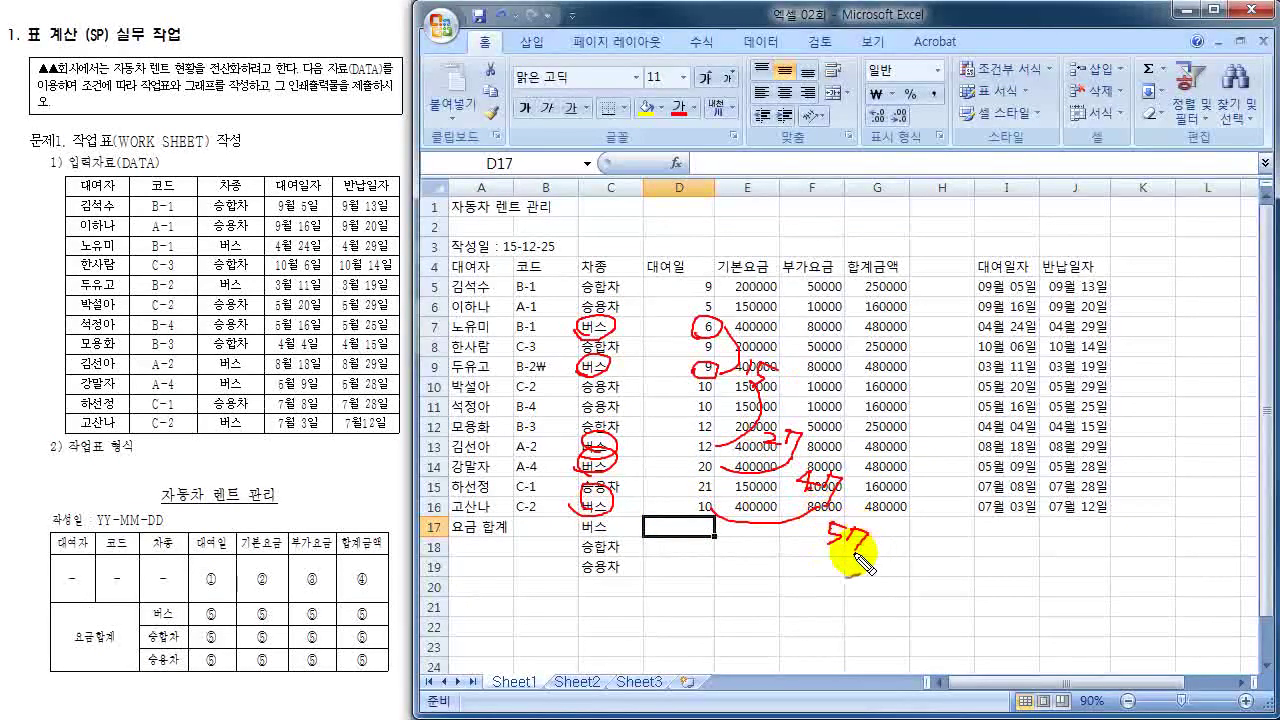
{"action": "left_click_drag", "start_coordinate": [678, 516], "coordinate": [708, 534]}
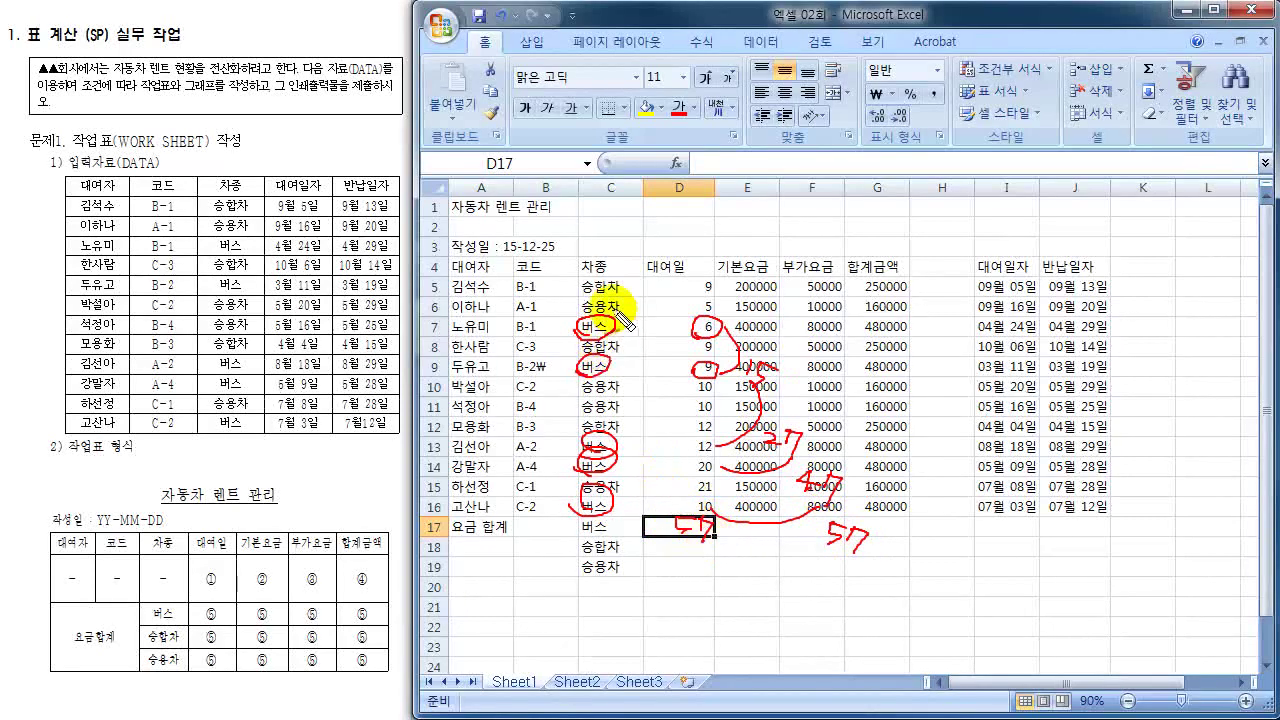
{"action": "mouse_move", "coordinate": [566, 284]}
{"action": "left_mouse_down"}
{"action": "mouse_move", "coordinate": [528, 438]}
{"action": "mouse_move", "coordinate": [582, 522]}
{"action": "left_mouse_up"}
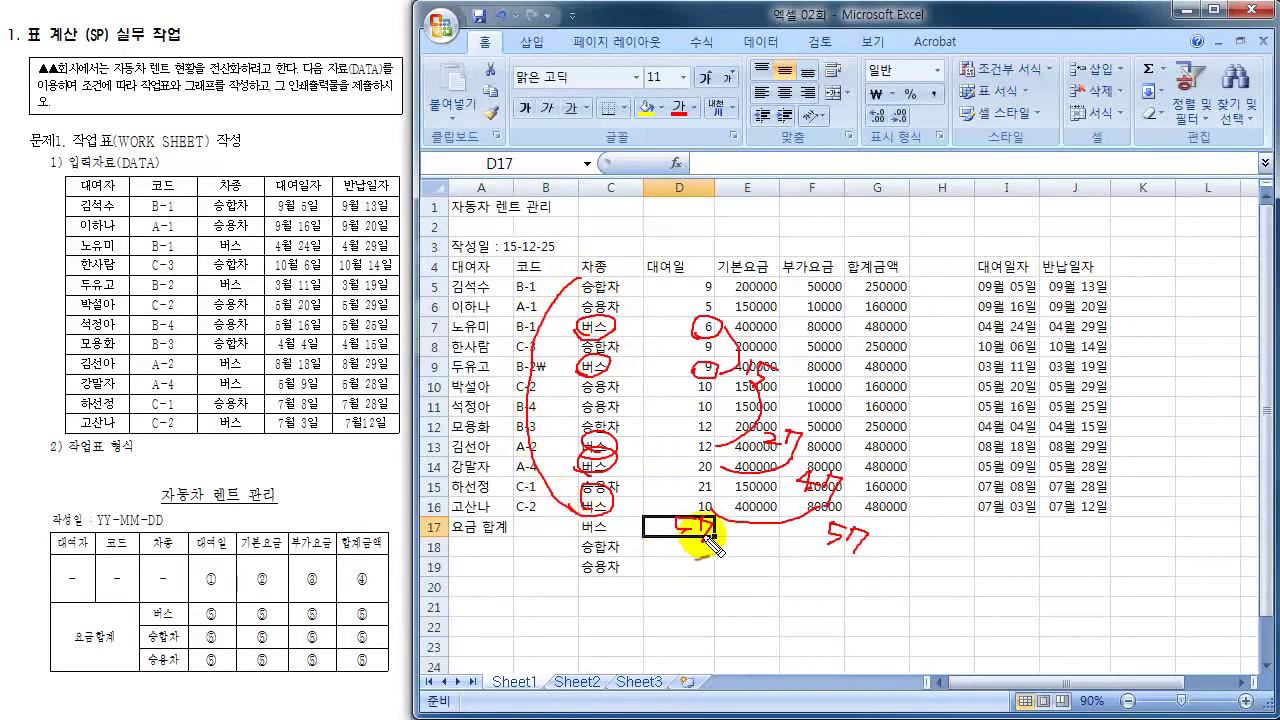
{"action": "mouse_move", "coordinate": [748, 526]}
{"action": "left_mouse_down"}
{"action": "mouse_move", "coordinate": [684, 549]}
{"action": "mouse_move", "coordinate": [684, 572]}
{"action": "mouse_move", "coordinate": [742, 576]}
{"action": "left_mouse_up"}
{"action": "left_click_drag", "start_coordinate": [806, 561], "coordinate": [802, 569]}
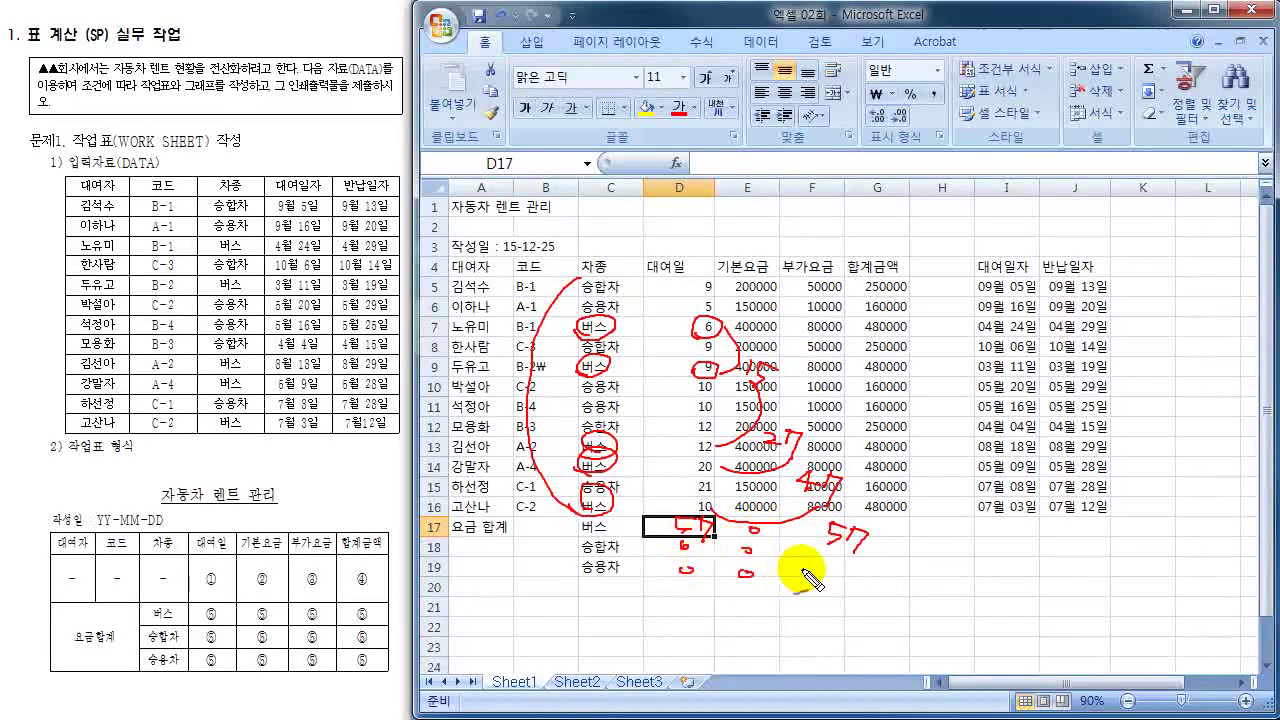
{"action": "left_click_drag", "start_coordinate": [812, 516], "coordinate": [805, 528]}
{"action": "left_click_drag", "start_coordinate": [888, 522], "coordinate": [887, 577]}
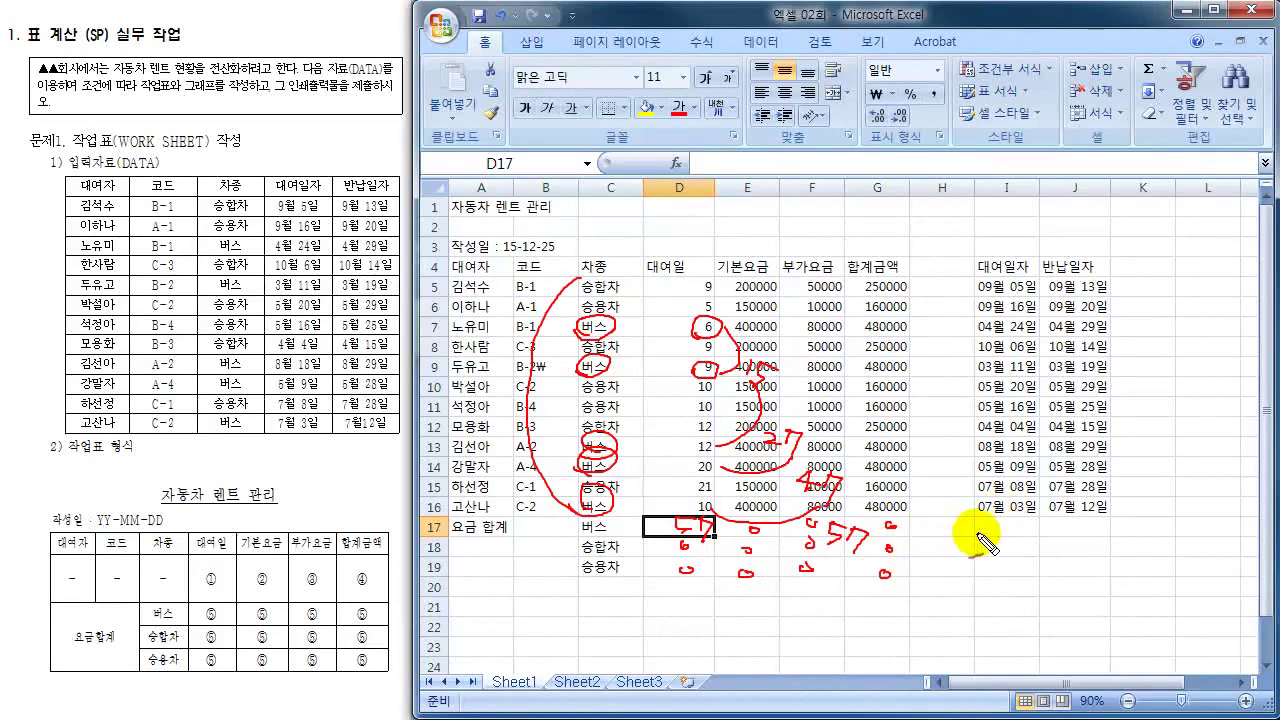
{"action": "mouse_move", "coordinate": [978, 532]}
{"action": "left_mouse_down"}
{"action": "mouse_move", "coordinate": [1040, 545]}
{"action": "mouse_move", "coordinate": [1045, 565]}
{"action": "mouse_move", "coordinate": [1072, 578]}
{"action": "mouse_move", "coordinate": [1070, 552]}
{"action": "left_mouse_up"}
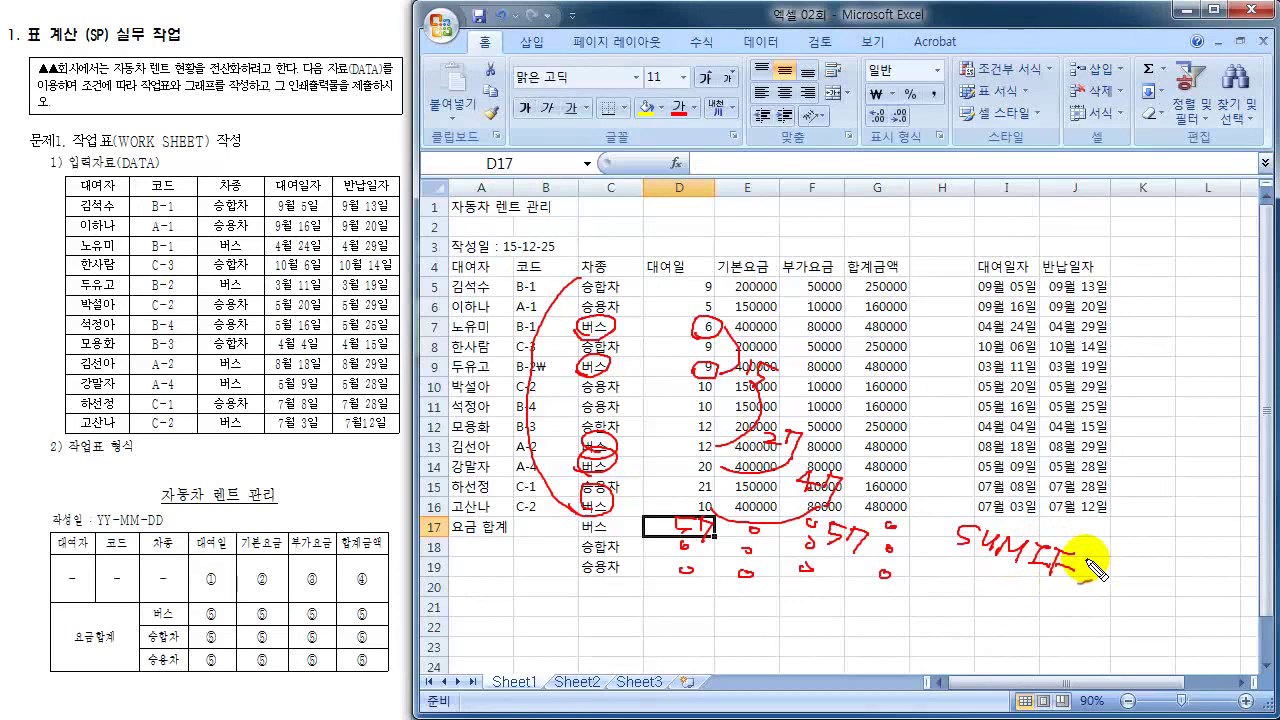
{"action": "key", "text": "Escape"}
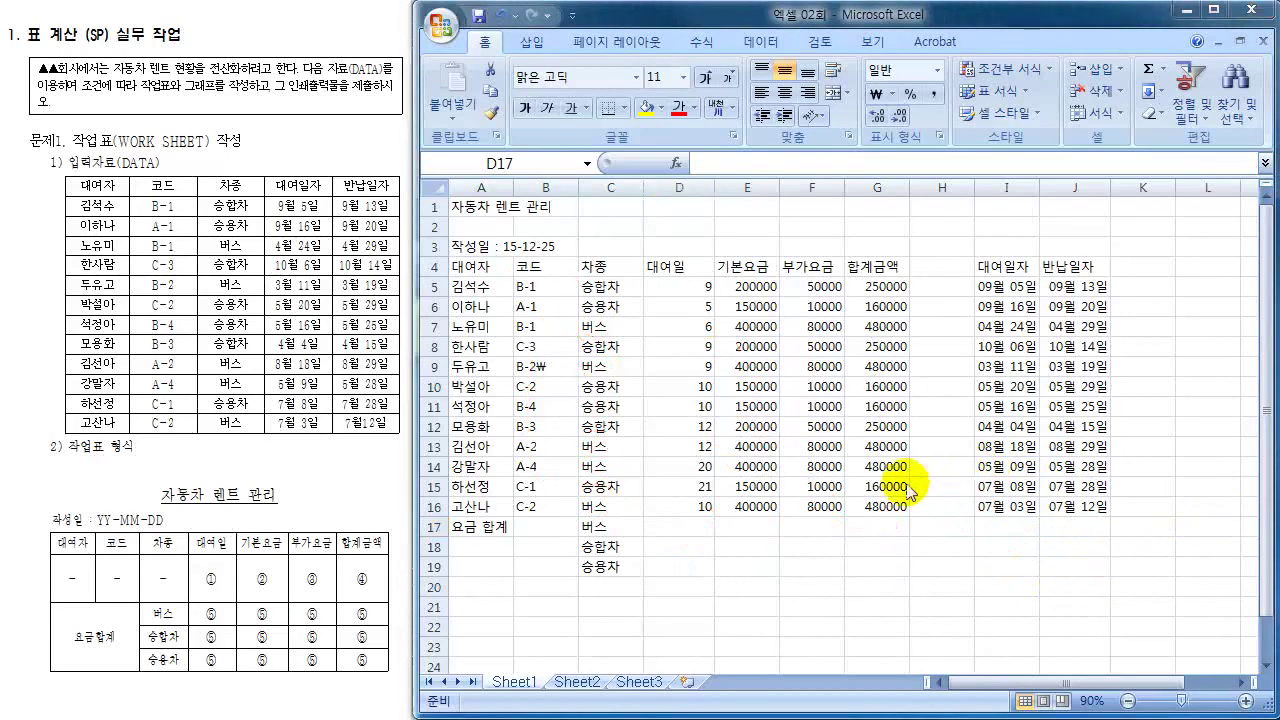
{"action": "left_click", "coordinate": [665, 530]}
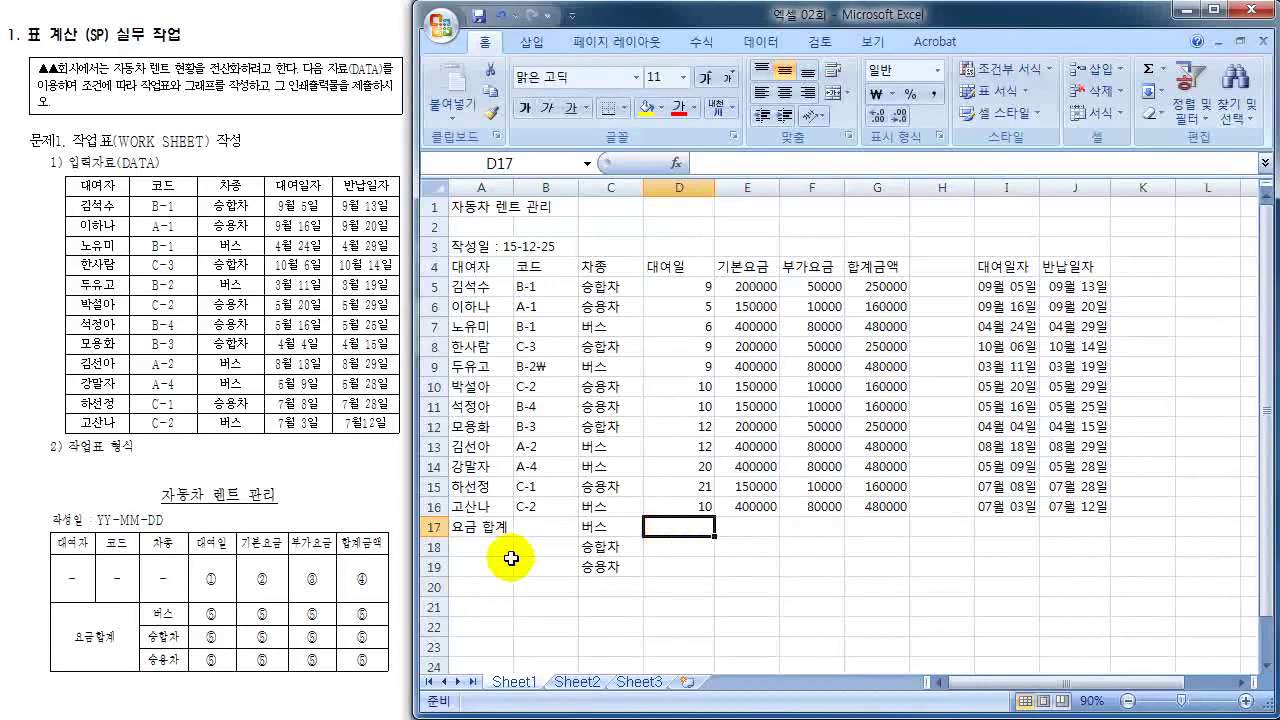
- Start a =SUMIF( formula in D17 and bring up its Function Arguments dialog
{"action": "type", "text": "="}
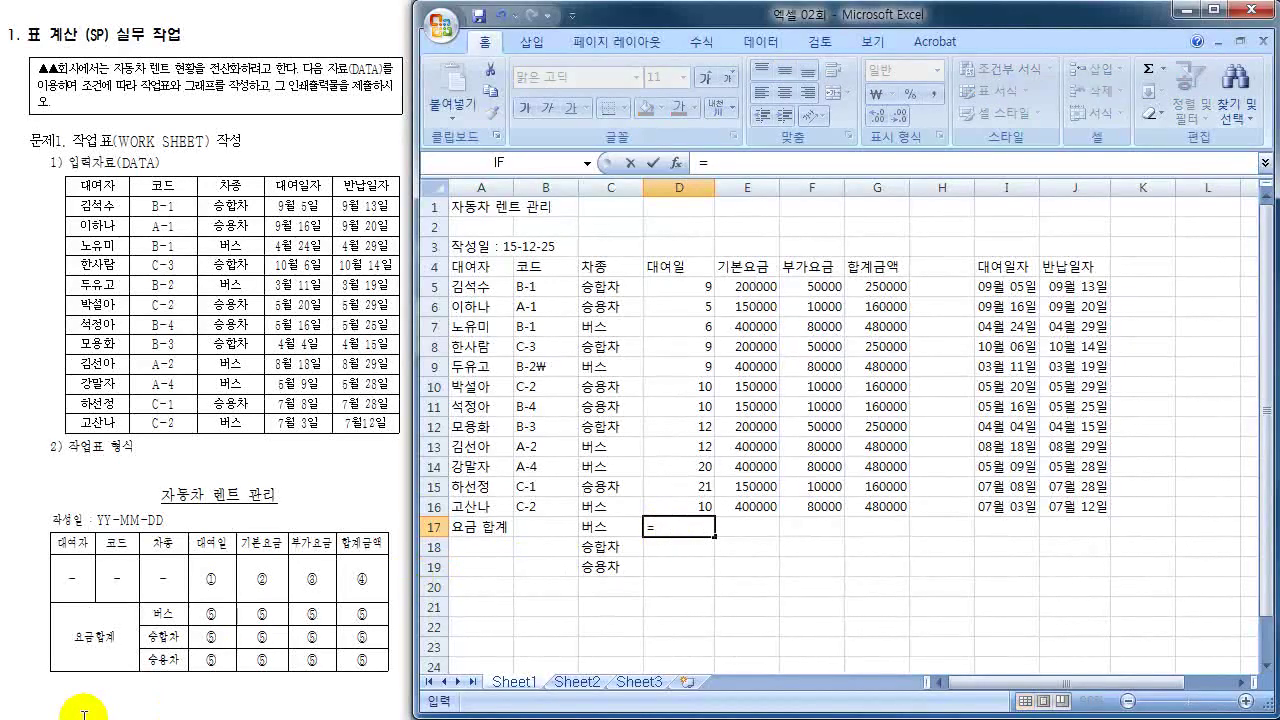
{"action": "type", "text": "ㄴ"}
{"action": "key", "text": "BackSpace"}
{"action": "type", "text": "SUMIF"}
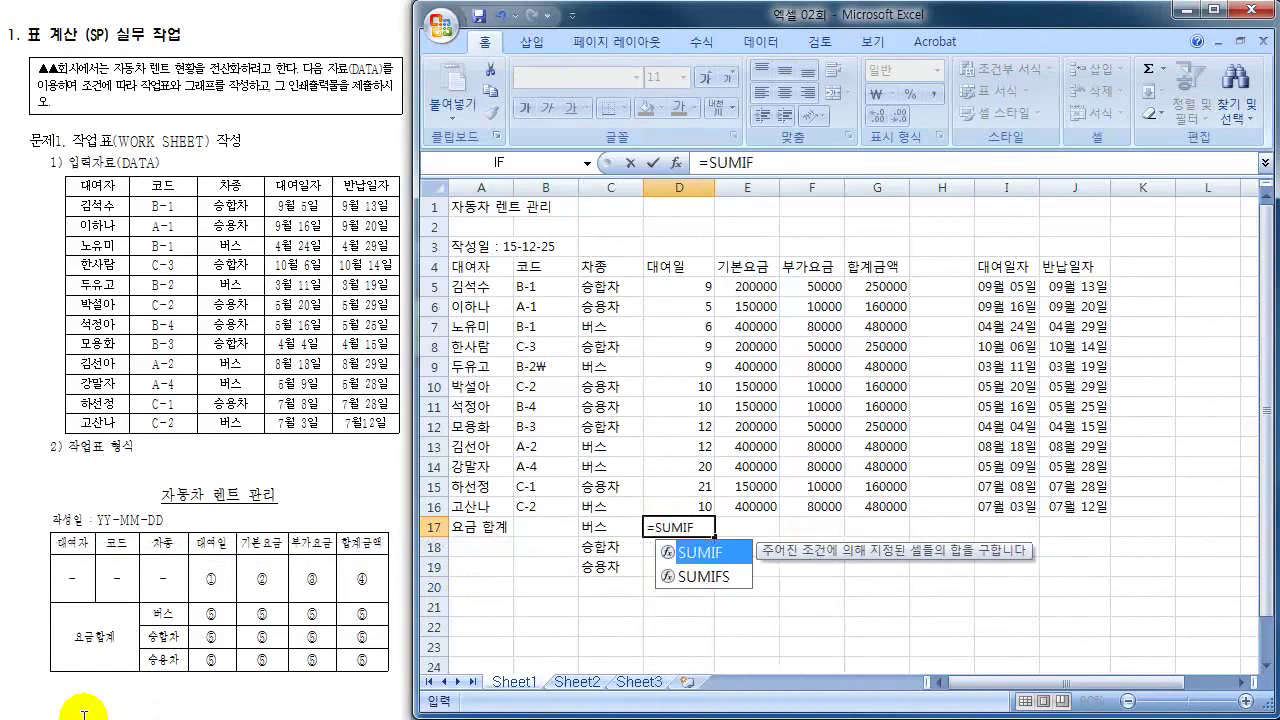
{"action": "type", "text": "("}
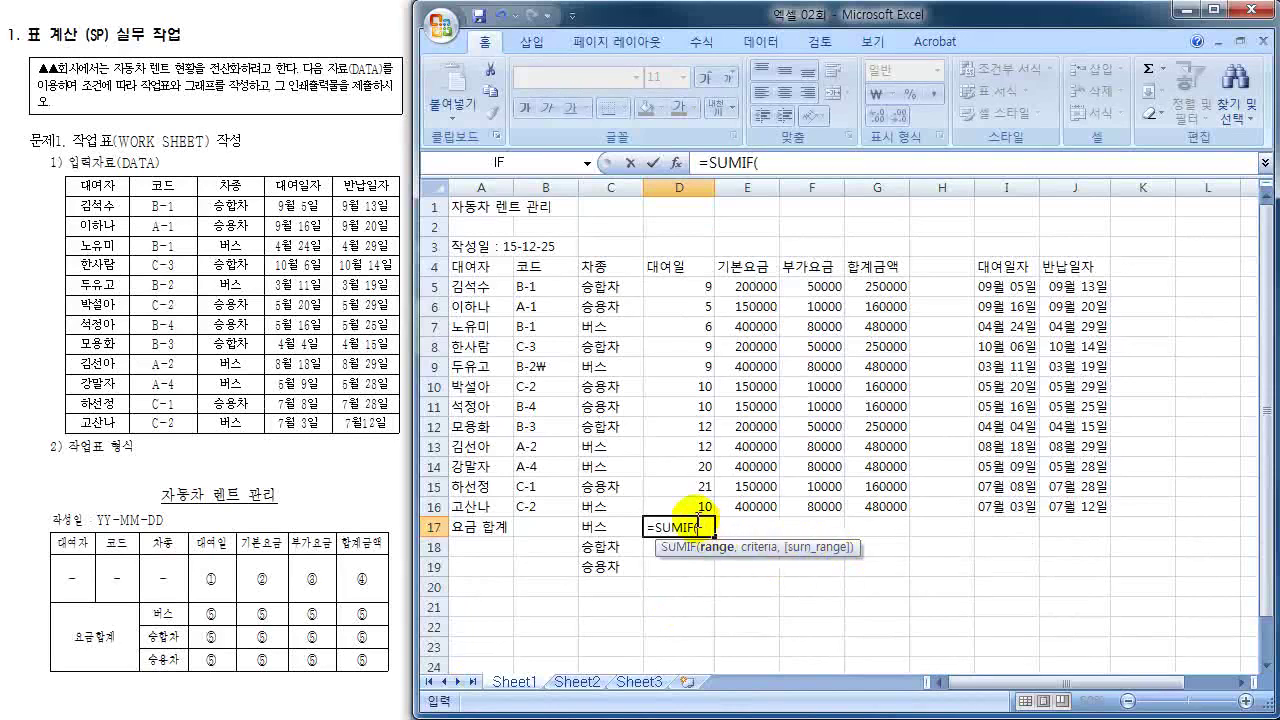
{"action": "left_click", "coordinate": [681, 172]}
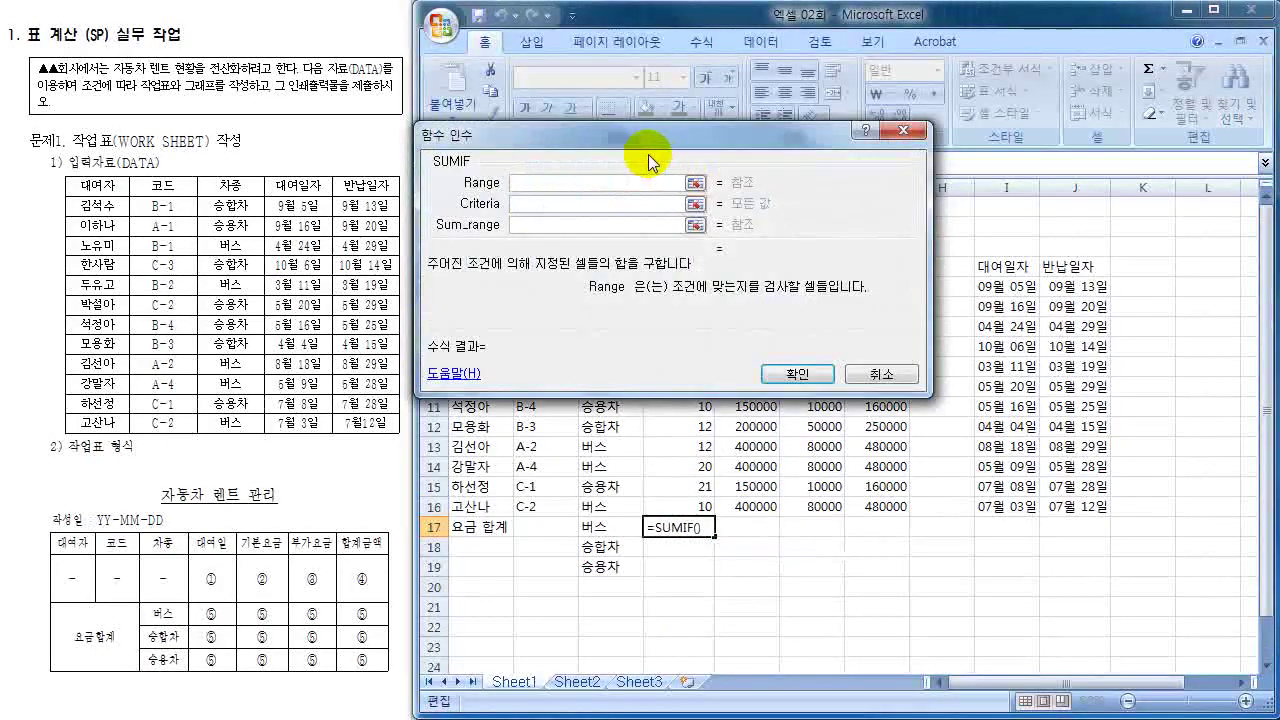
{"action": "left_click_drag", "start_coordinate": [610, 143], "coordinate": [940, 201]}
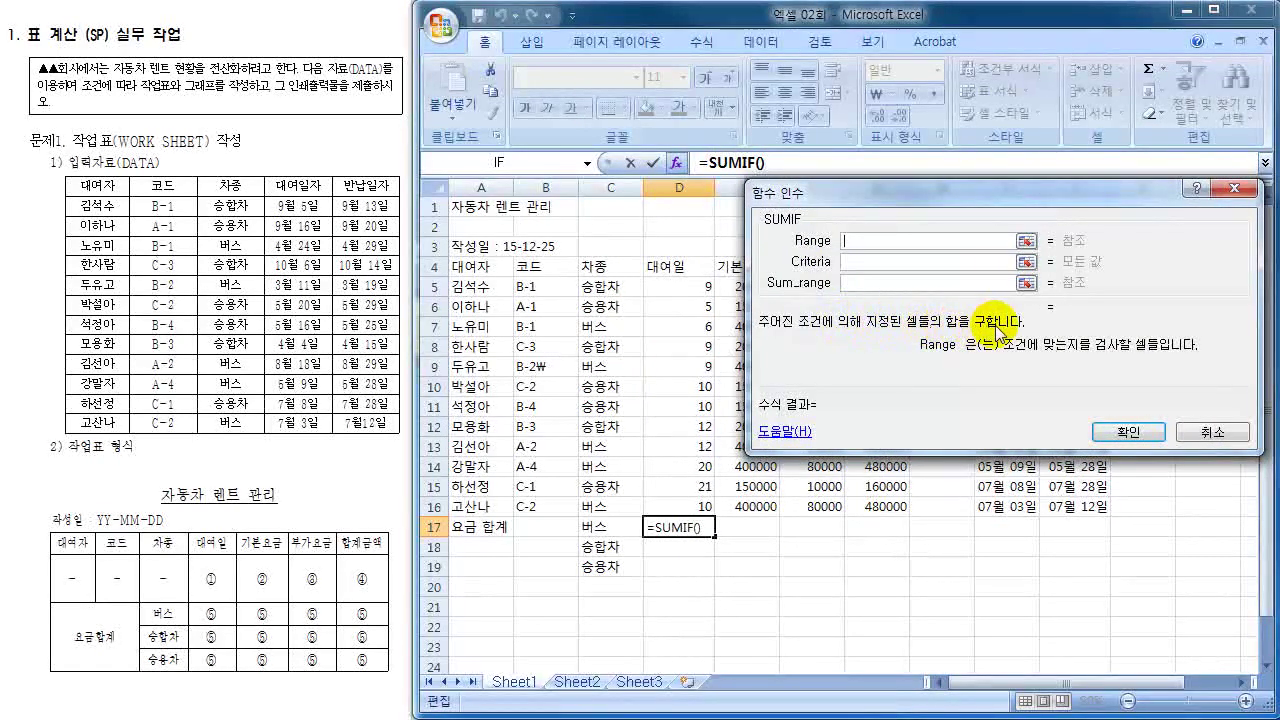
{"action": "left_click", "coordinate": [902, 264]}
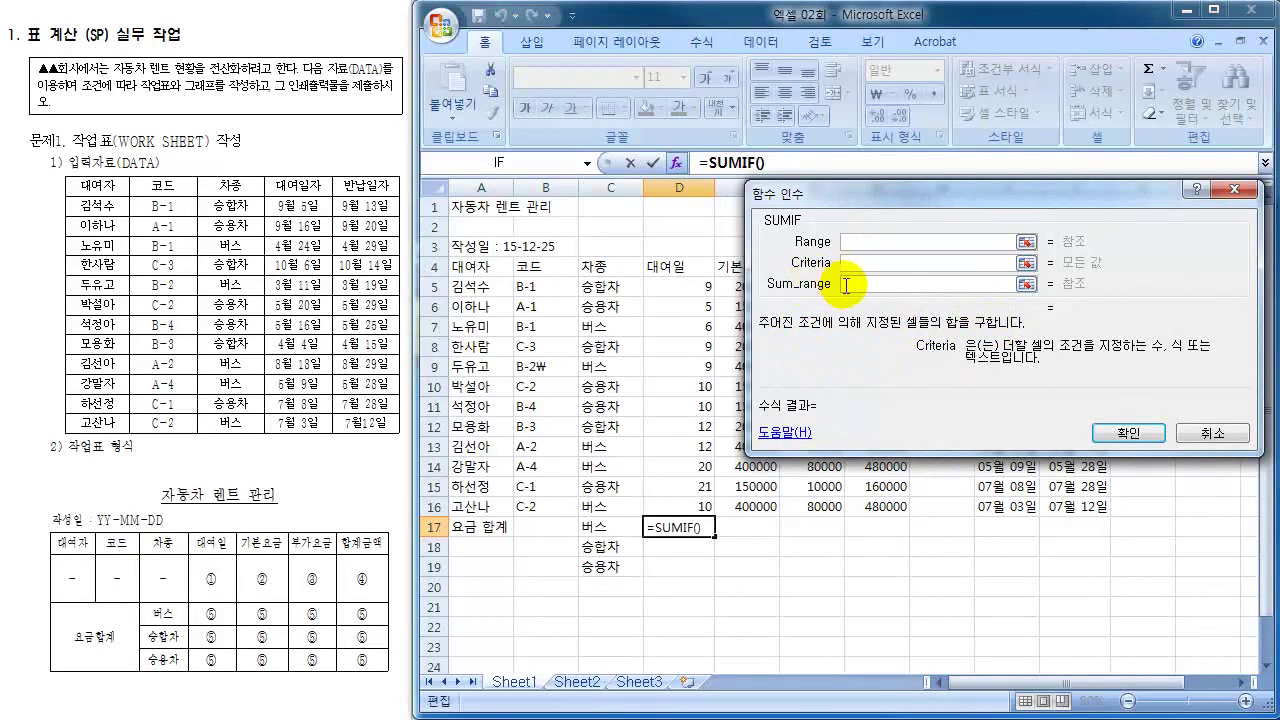
{"action": "left_click", "coordinate": [855, 284]}
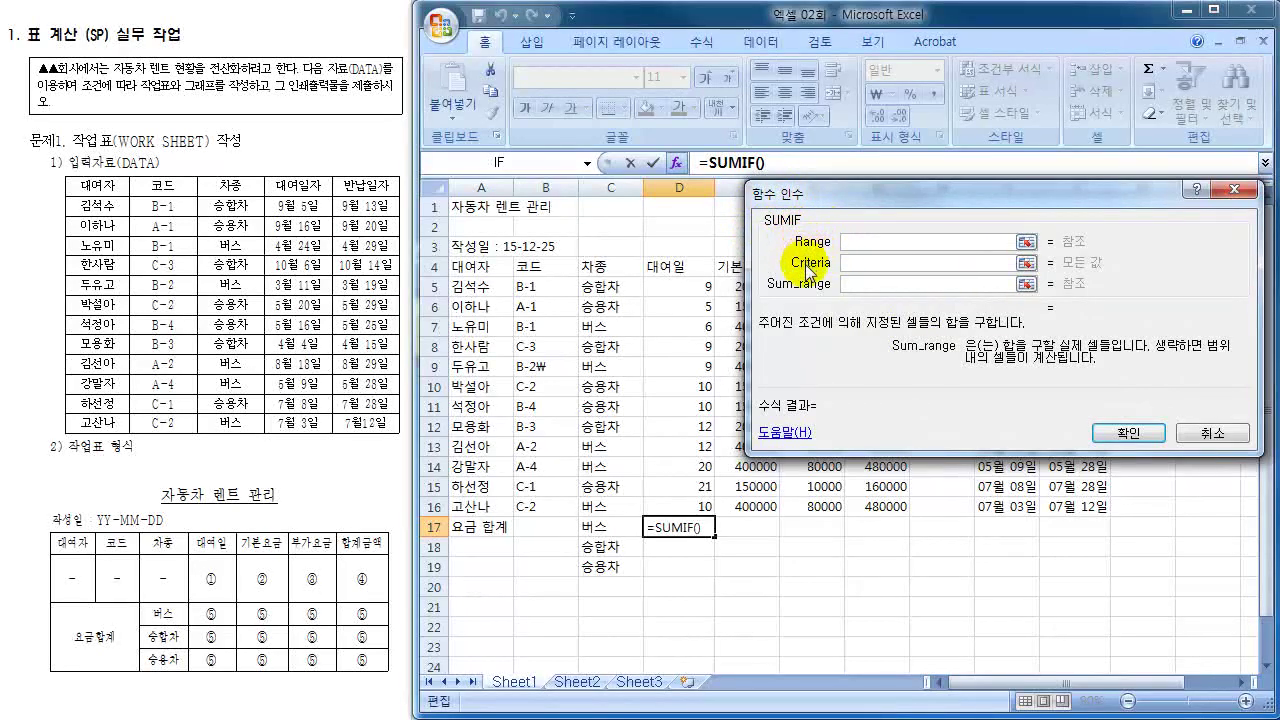
{"action": "key", "text": "Tab"}
{"action": "key", "text": "Tab"}
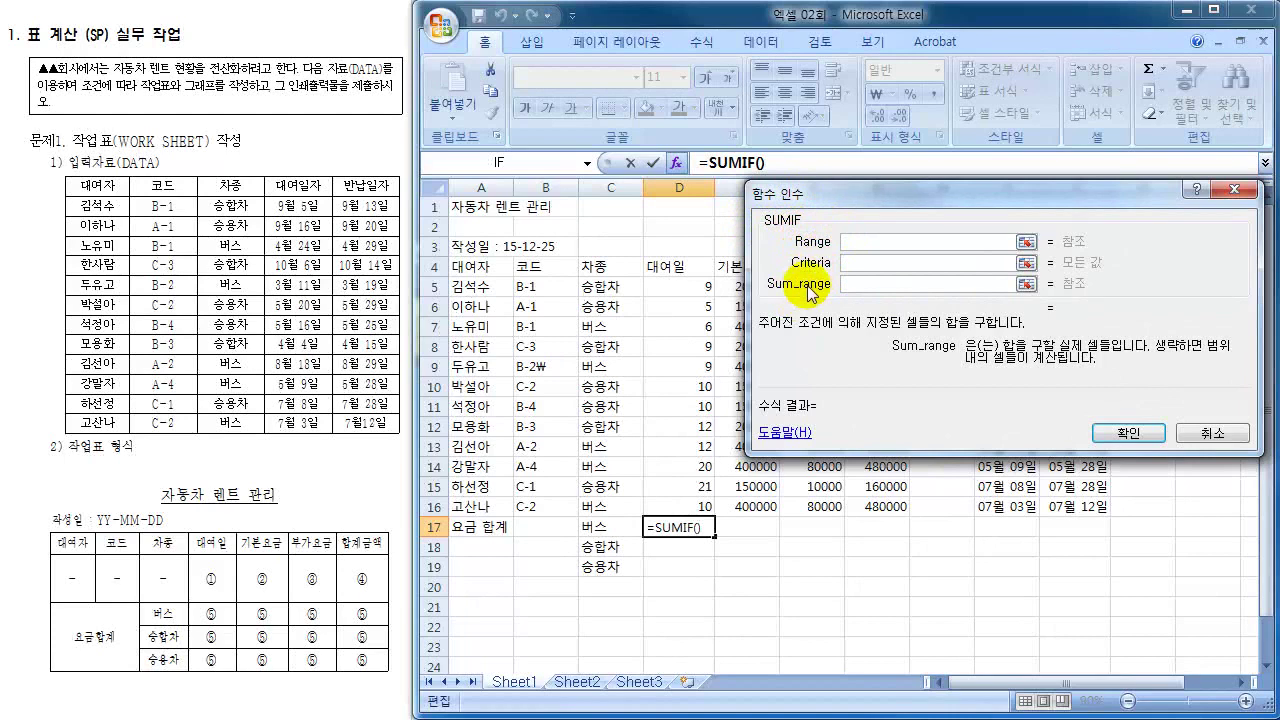
{"action": "left_click", "coordinate": [872, 242]}
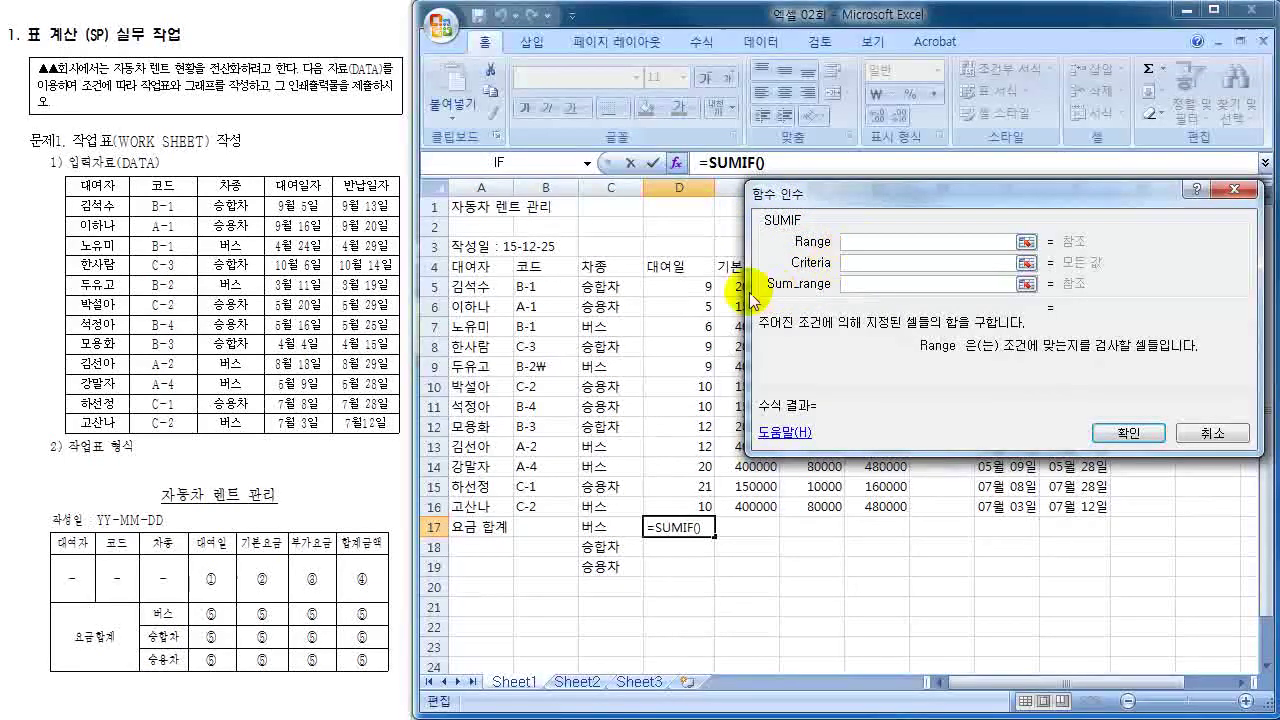
- Set SUMIF Range C5:C16, Criteria C17 and Sum_range D5:D16, previewing 57
{"action": "left_click_drag", "start_coordinate": [599, 286], "coordinate": [596, 508]}
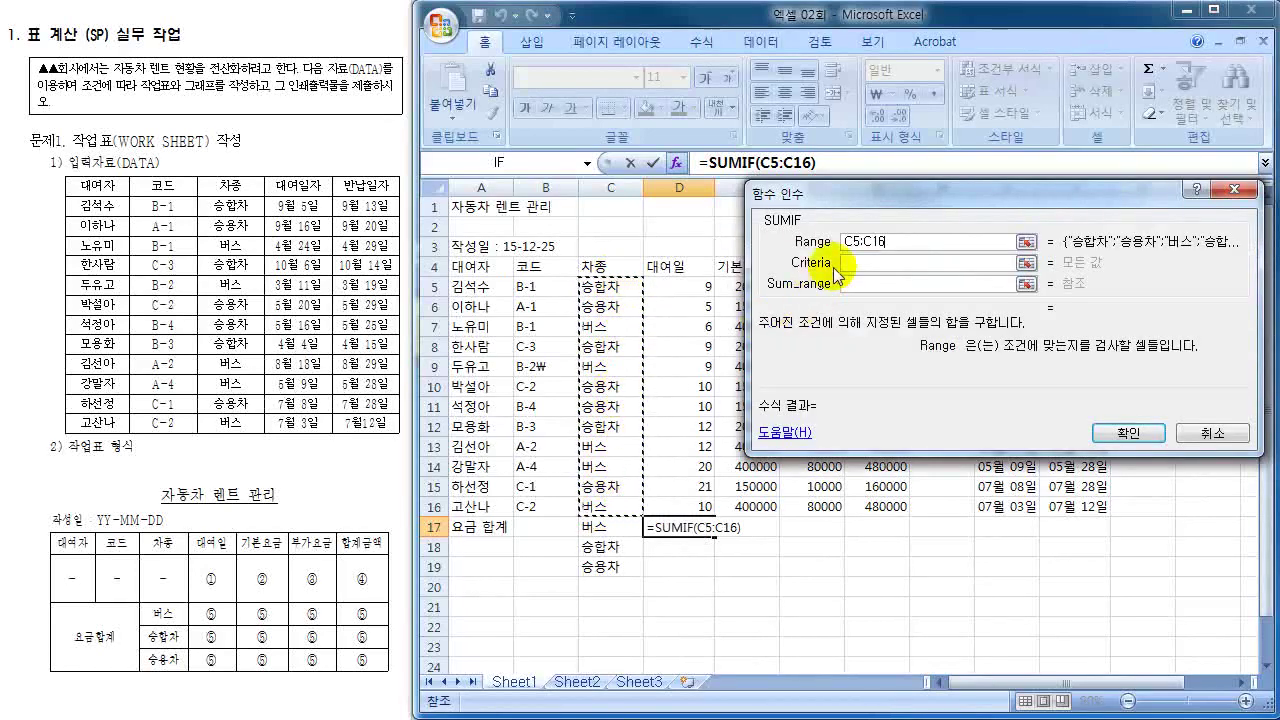
{"action": "left_click", "coordinate": [849, 262]}
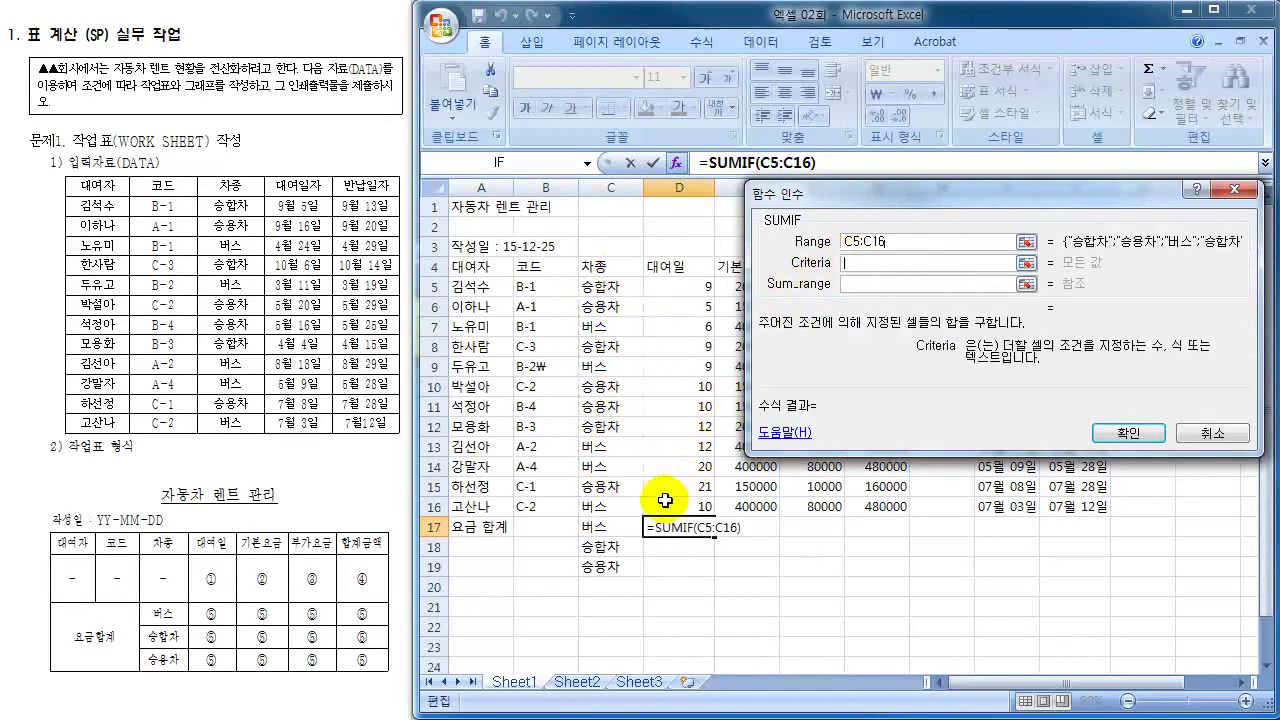
{"action": "left_click", "coordinate": [605, 527]}
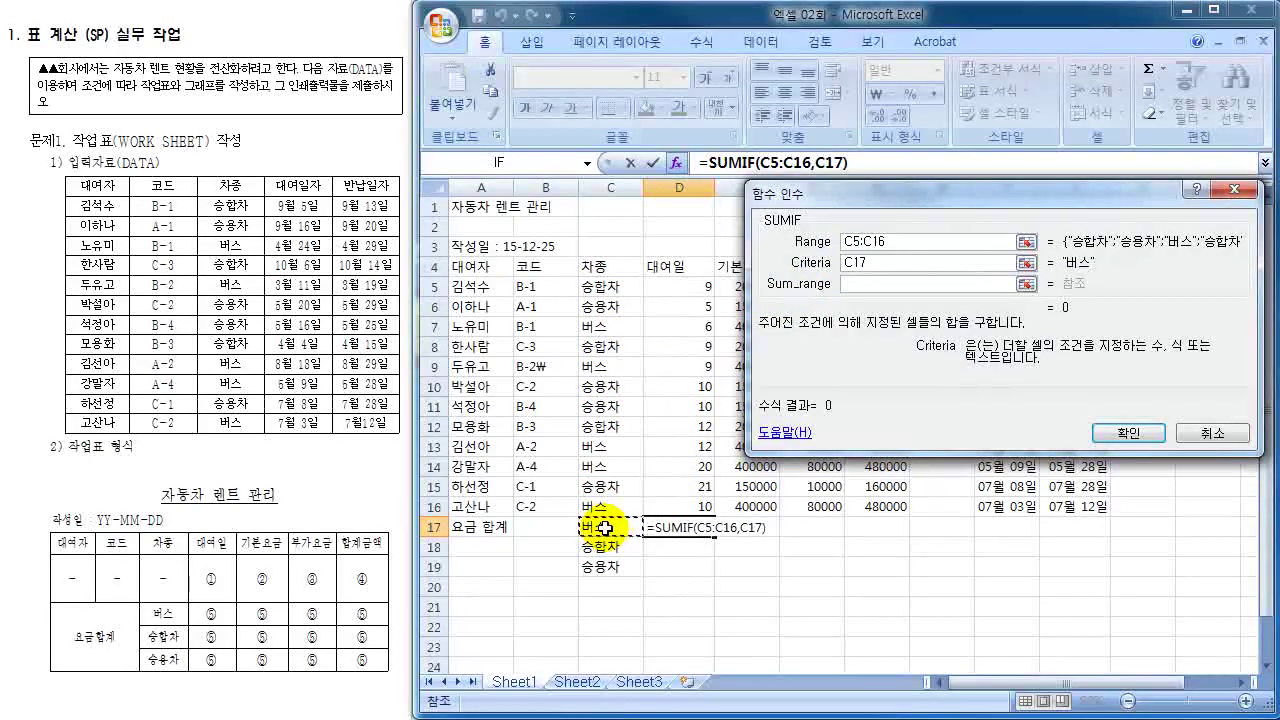
{"action": "left_click", "coordinate": [866, 284]}
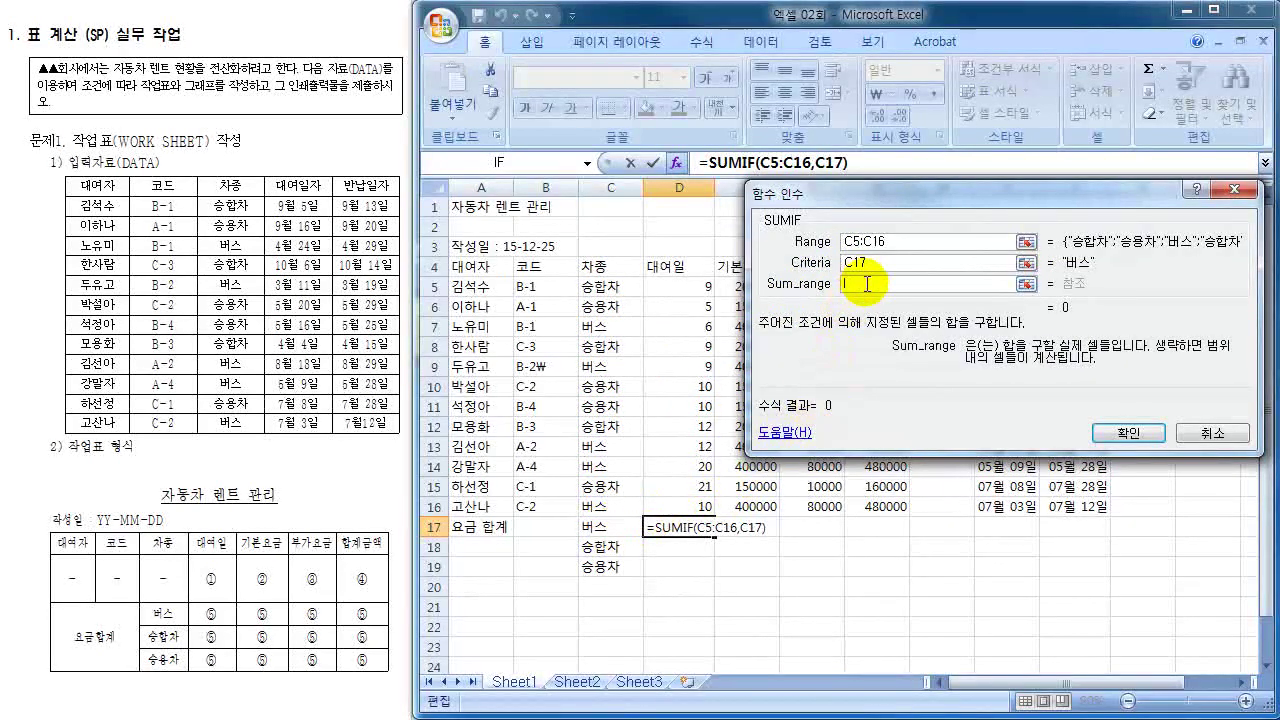
{"action": "left_click_drag", "start_coordinate": [690, 287], "coordinate": [682, 498]}
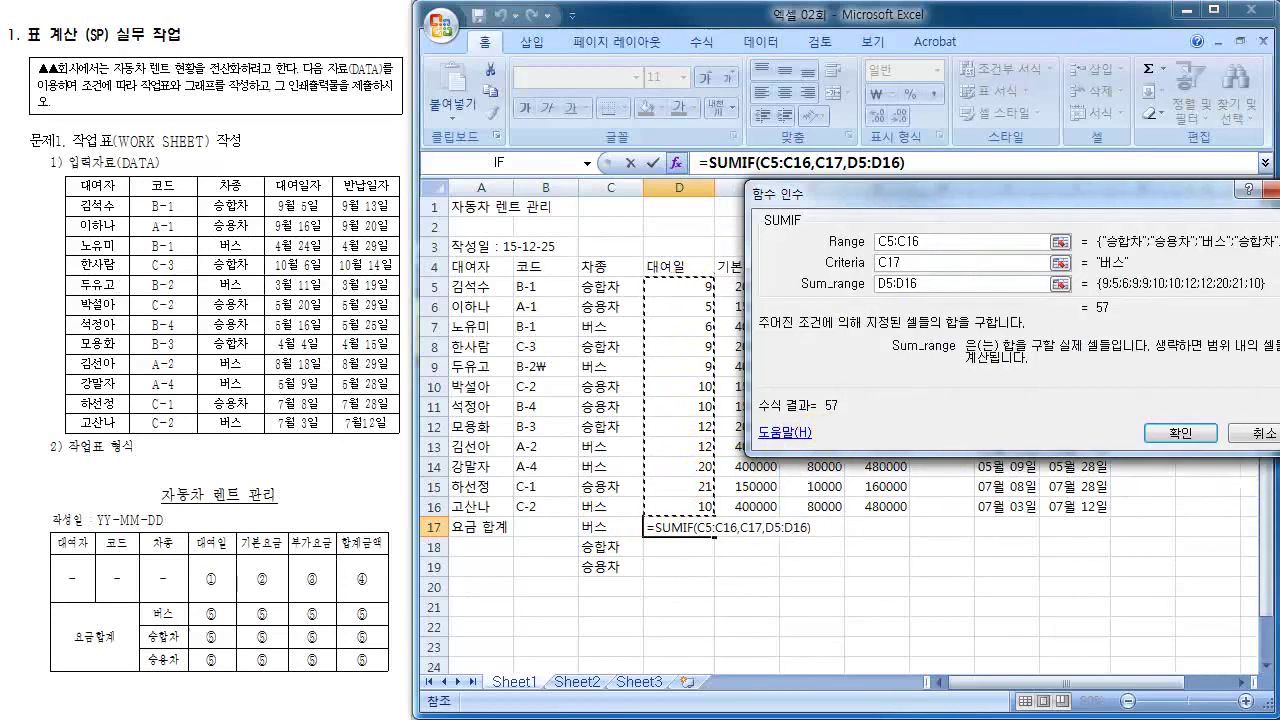
{"action": "mouse_move", "coordinate": [764, 228]}
{"action": "left_mouse_down"}
{"action": "mouse_move", "coordinate": [776, 200]}
{"action": "mouse_move", "coordinate": [768, 218]}
{"action": "left_mouse_up"}
{"action": "mouse_move", "coordinate": [826, 249]}
{"action": "left_mouse_down"}
{"action": "mouse_move", "coordinate": [928, 236]}
{"action": "mouse_move", "coordinate": [876, 234]}
{"action": "left_mouse_up"}
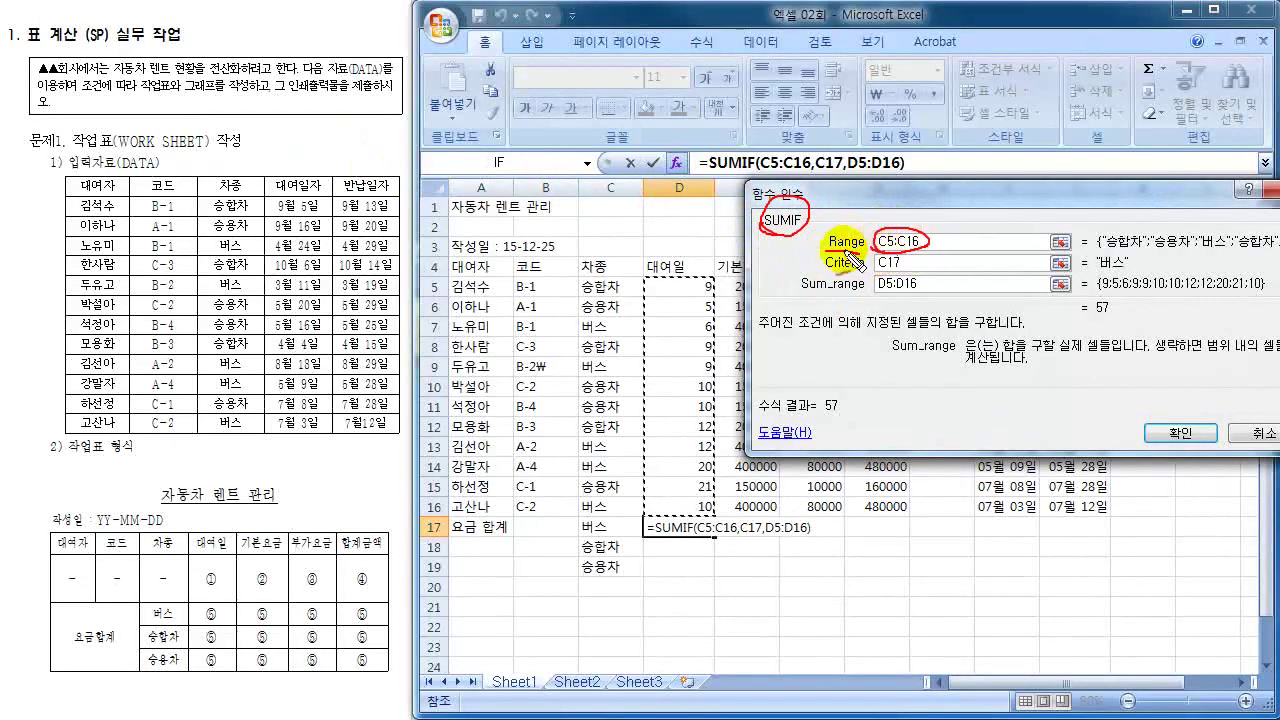
{"action": "mouse_move", "coordinate": [592, 279]}
{"action": "left_mouse_down"}
{"action": "mouse_move", "coordinate": [574, 281]}
{"action": "mouse_move", "coordinate": [575, 298]}
{"action": "left_mouse_up"}
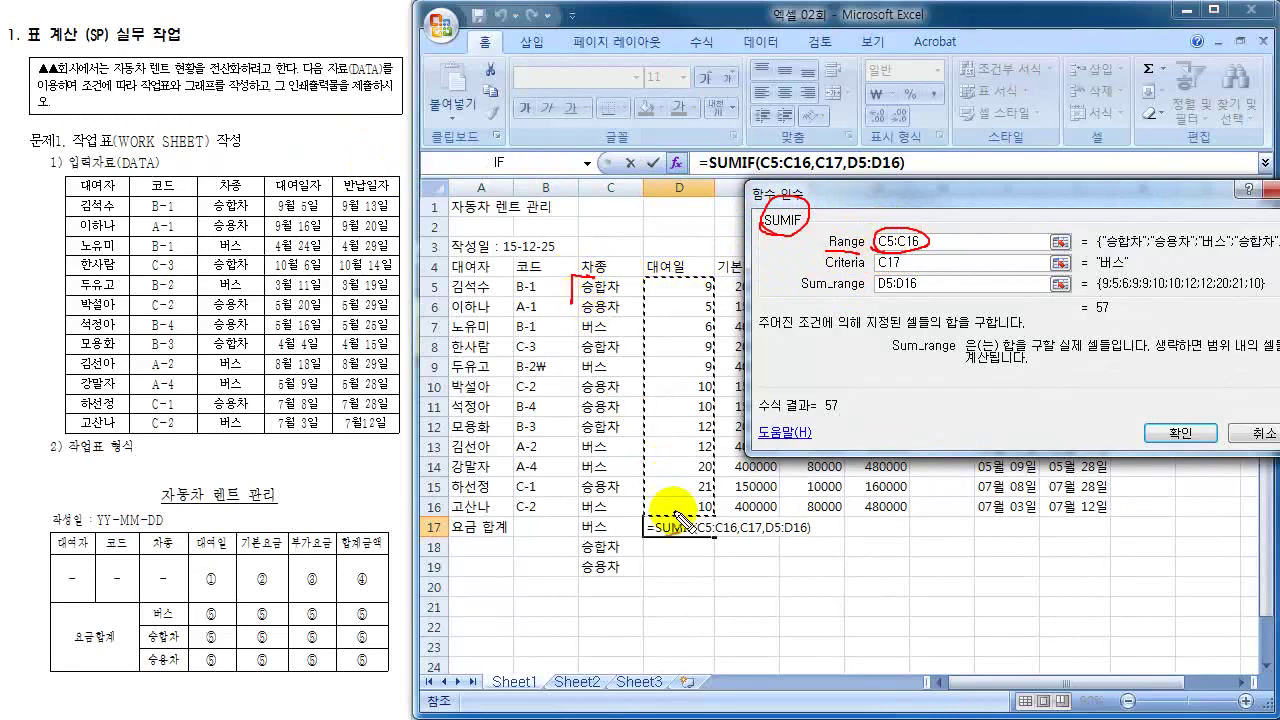
{"action": "mouse_move", "coordinate": [640, 519]}
{"action": "left_mouse_down"}
{"action": "mouse_move", "coordinate": [615, 519]}
{"action": "mouse_move", "coordinate": [640, 497]}
{"action": "mouse_move", "coordinate": [640, 525]}
{"action": "left_mouse_up"}
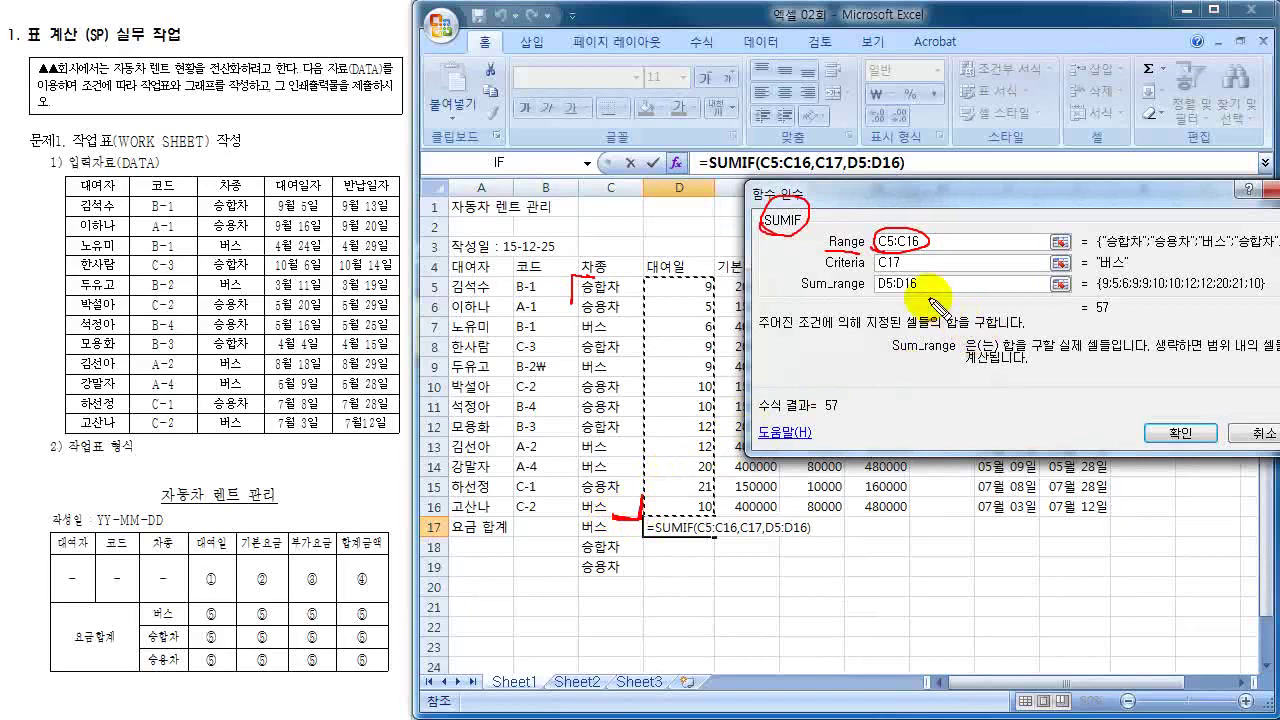
{"action": "mouse_move", "coordinate": [802, 270]}
{"action": "left_mouse_down"}
{"action": "mouse_move", "coordinate": [912, 262]}
{"action": "mouse_move", "coordinate": [872, 270]}
{"action": "mouse_move", "coordinate": [874, 256]}
{"action": "left_mouse_up"}
{"action": "mouse_move", "coordinate": [612, 517]}
{"action": "left_mouse_down"}
{"action": "mouse_move", "coordinate": [580, 529]}
{"action": "mouse_move", "coordinate": [610, 520]}
{"action": "left_mouse_up"}
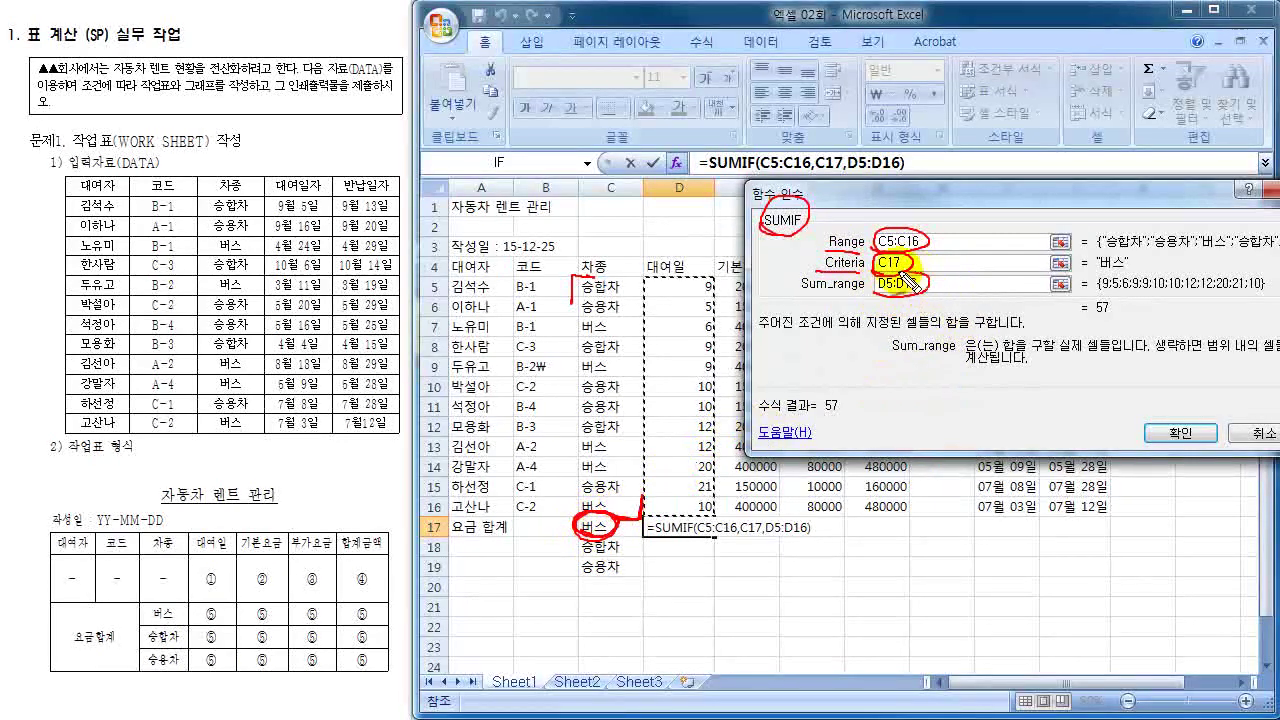
{"action": "left_click_drag", "start_coordinate": [646, 297], "coordinate": [662, 281]}
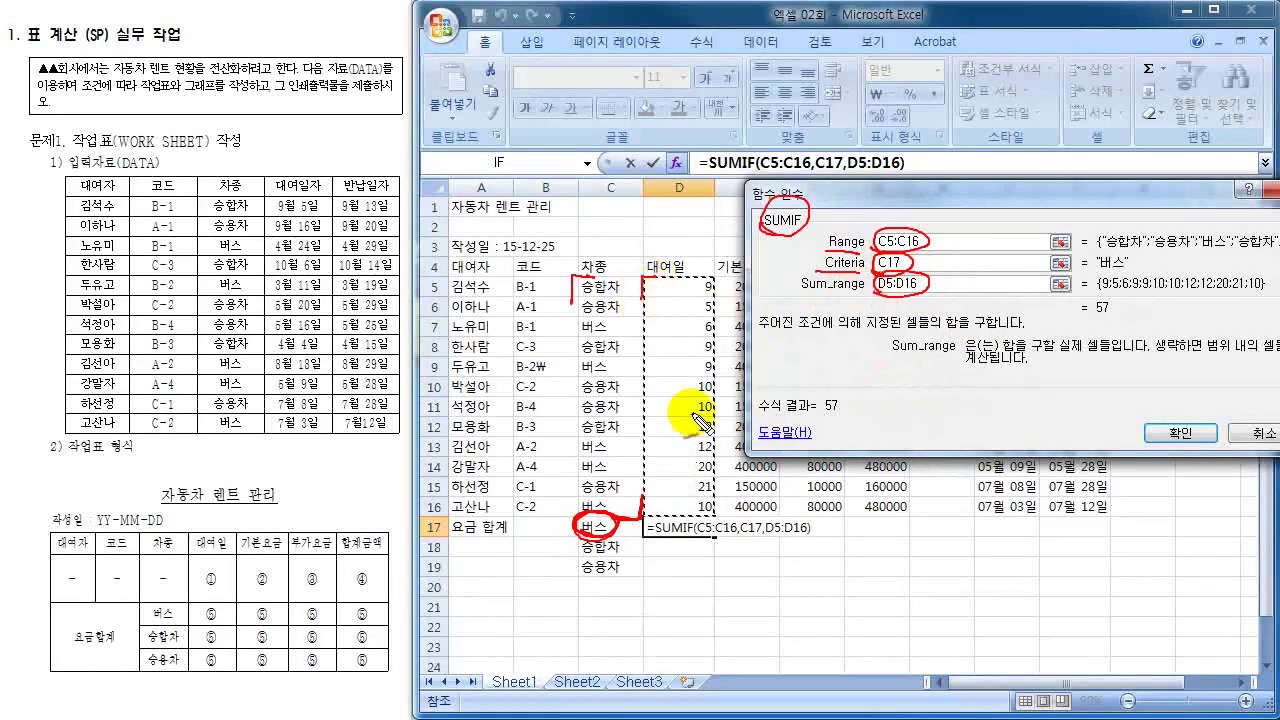
{"action": "left_click_drag", "start_coordinate": [716, 486], "coordinate": [709, 512]}
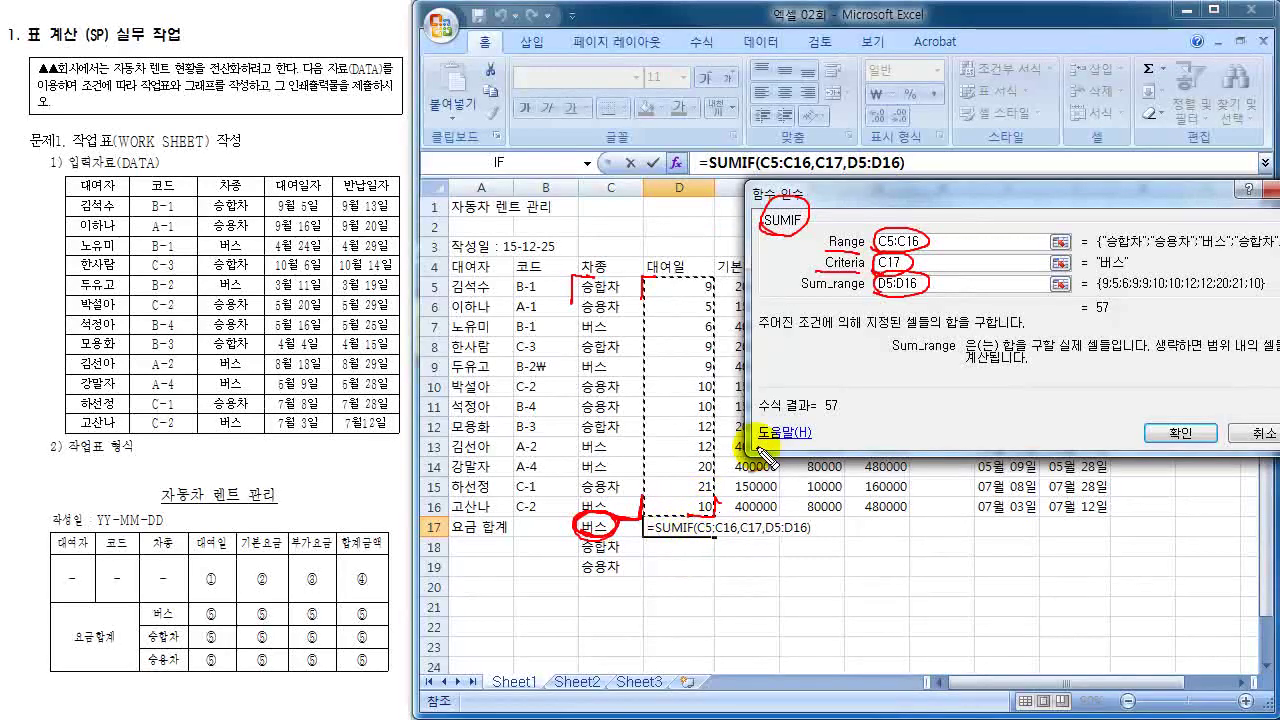
{"action": "key", "text": "Escape"}
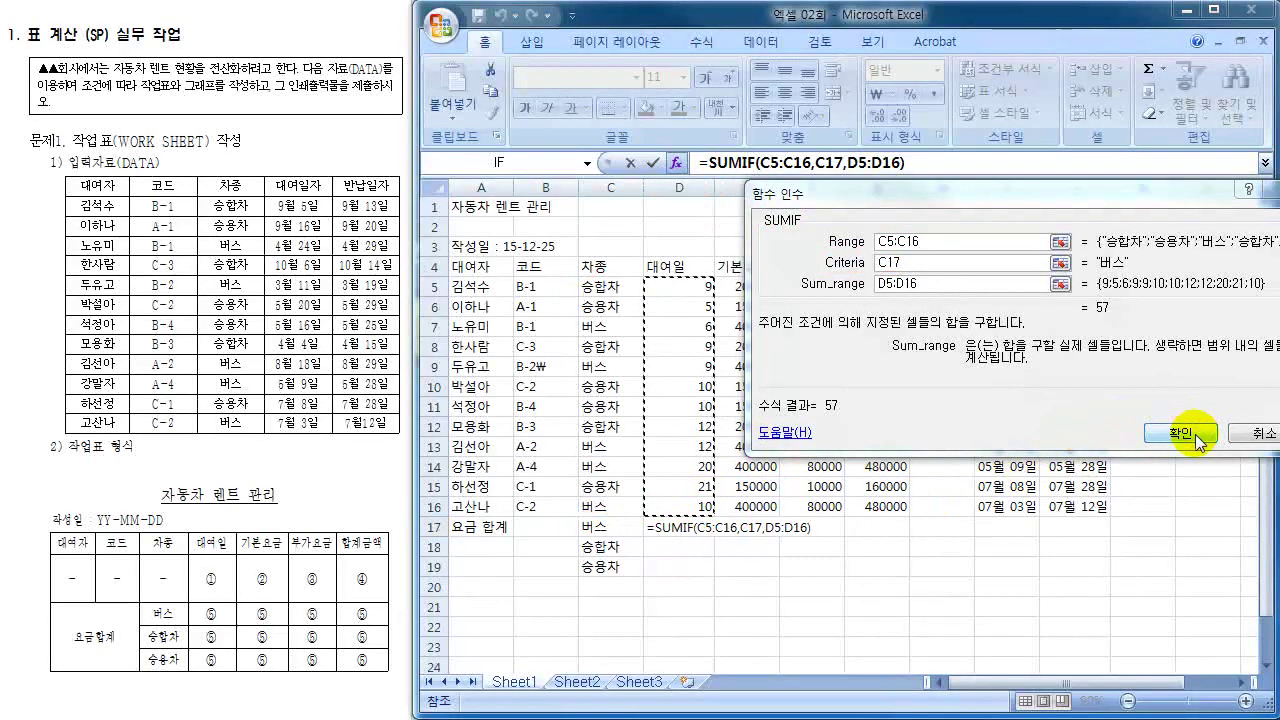
- Confirm D17's SUMIF and fill it through G19, giving day totals 57, 21 and 41
{"action": "left_click", "coordinate": [1199, 441]}
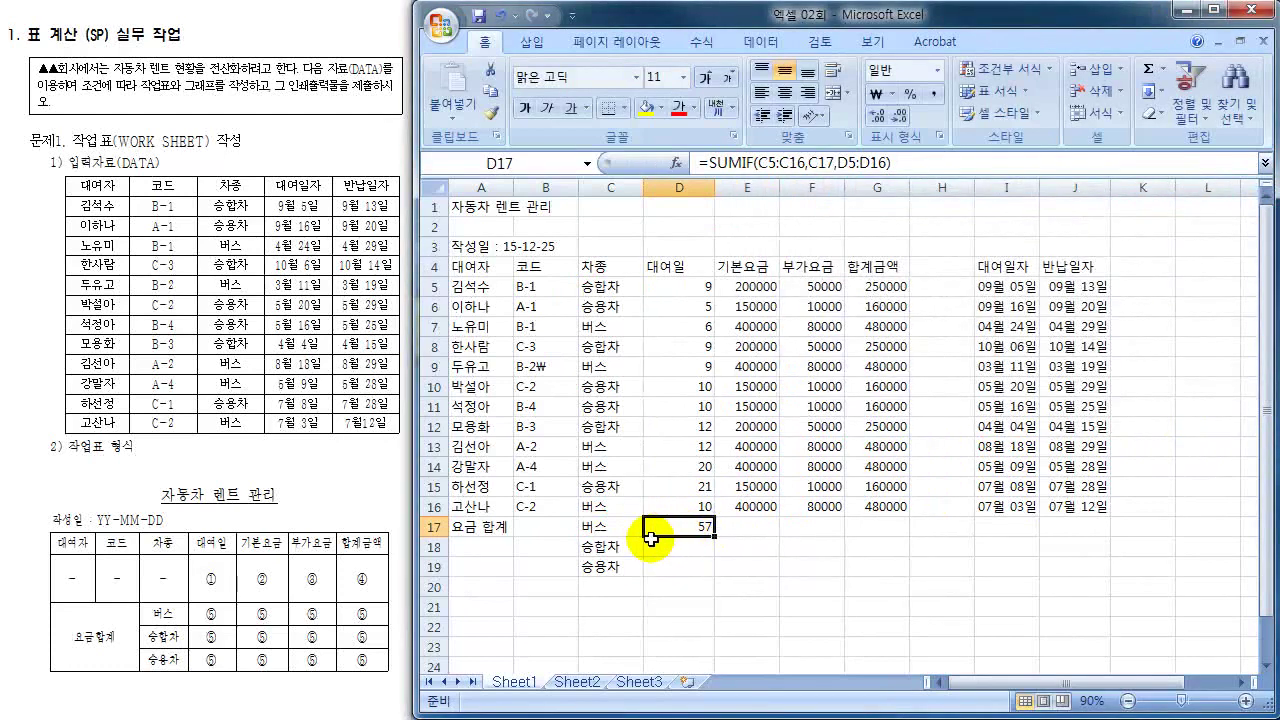
{"action": "left_click_drag", "start_coordinate": [715, 536], "coordinate": [896, 582]}
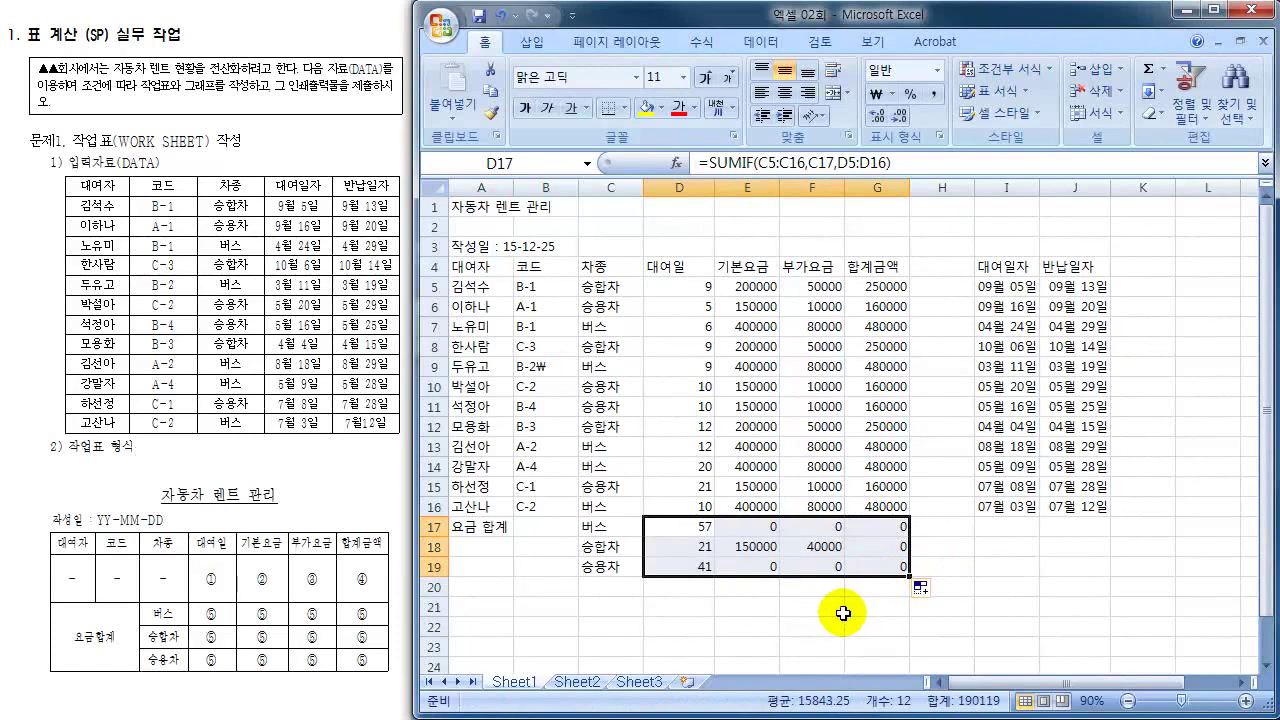
{"action": "left_click", "coordinate": [700, 522]}
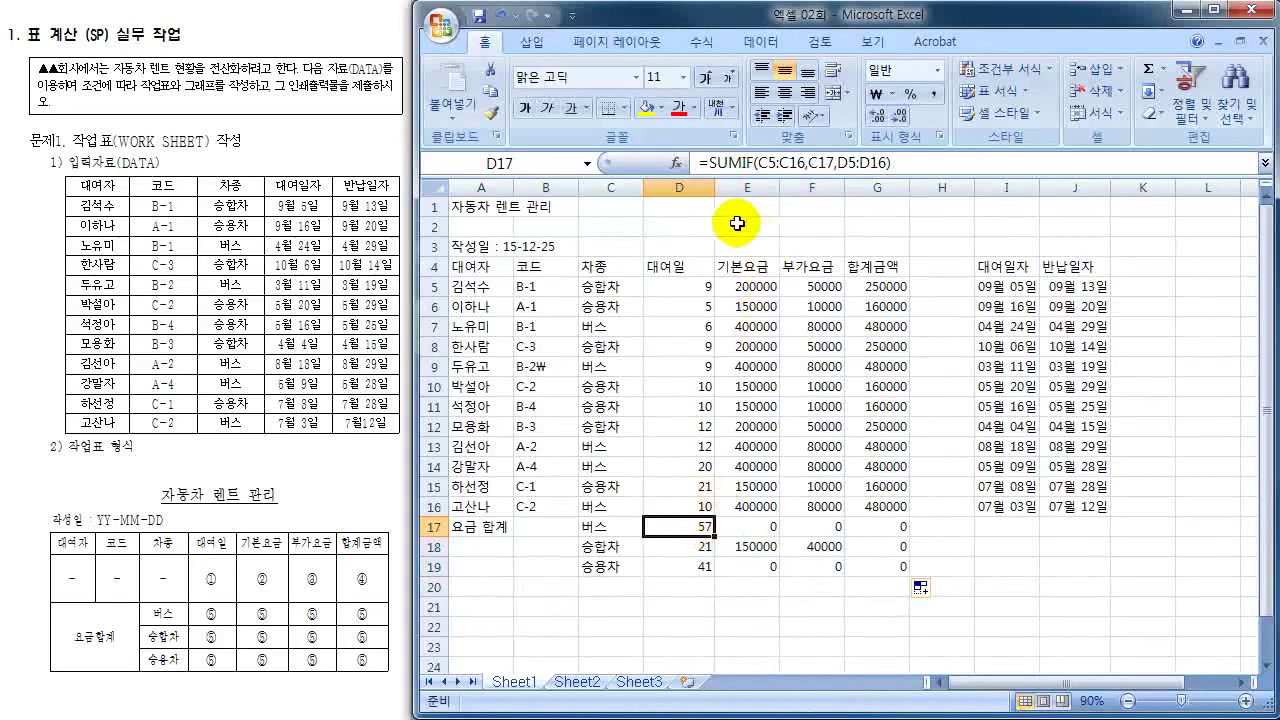
{"action": "left_click", "coordinate": [678, 163]}
{"action": "left_click_drag", "start_coordinate": [609, 143], "coordinate": [1115, 359]}
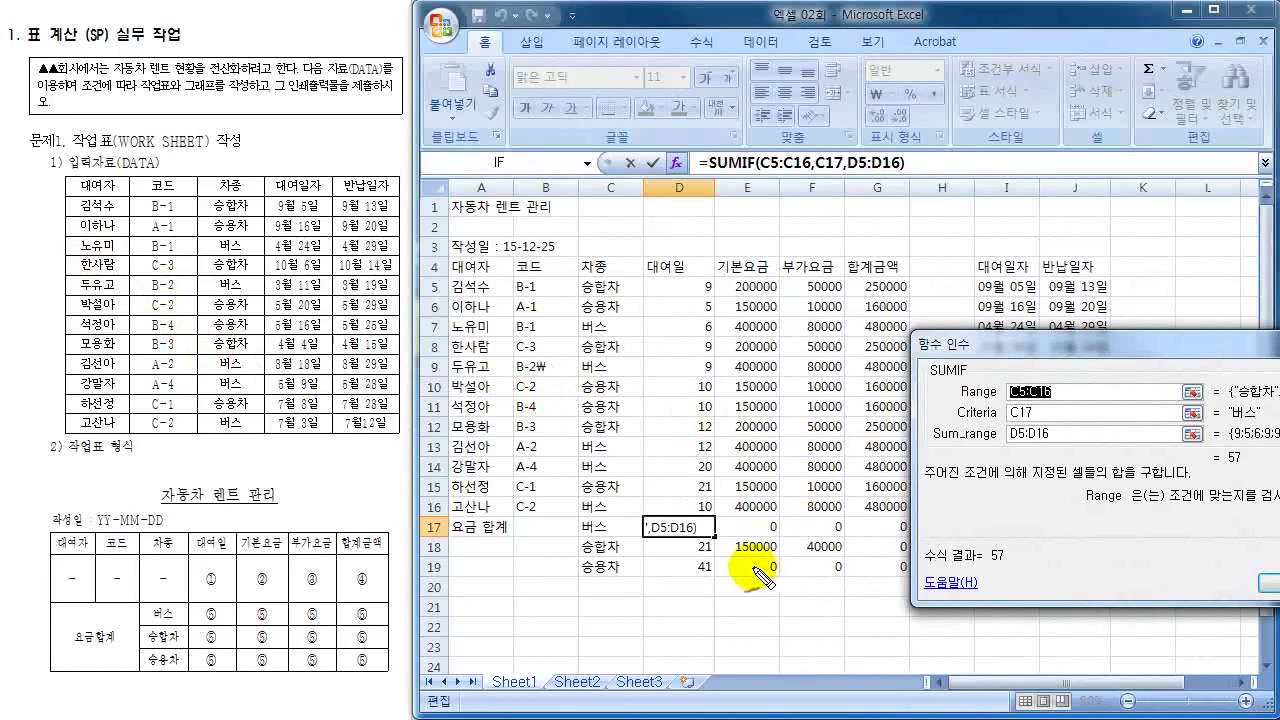
{"action": "mouse_move", "coordinate": [757, 552]}
{"action": "left_mouse_down"}
{"action": "mouse_move", "coordinate": [768, 574]}
{"action": "mouse_move", "coordinate": [758, 566]}
{"action": "left_mouse_up"}
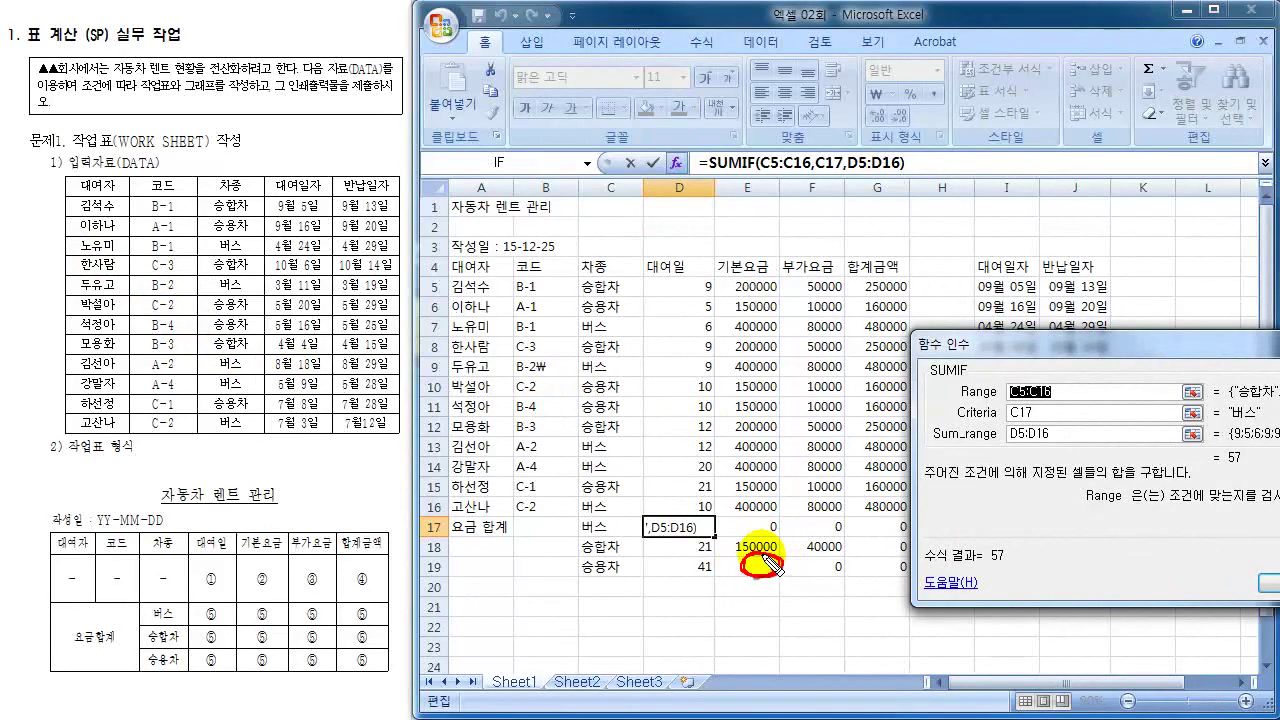
{"action": "mouse_move", "coordinate": [1088, 428]}
{"action": "left_mouse_down"}
{"action": "mouse_move", "coordinate": [1100, 422]}
{"action": "mouse_move", "coordinate": [1085, 393]}
{"action": "left_mouse_up"}
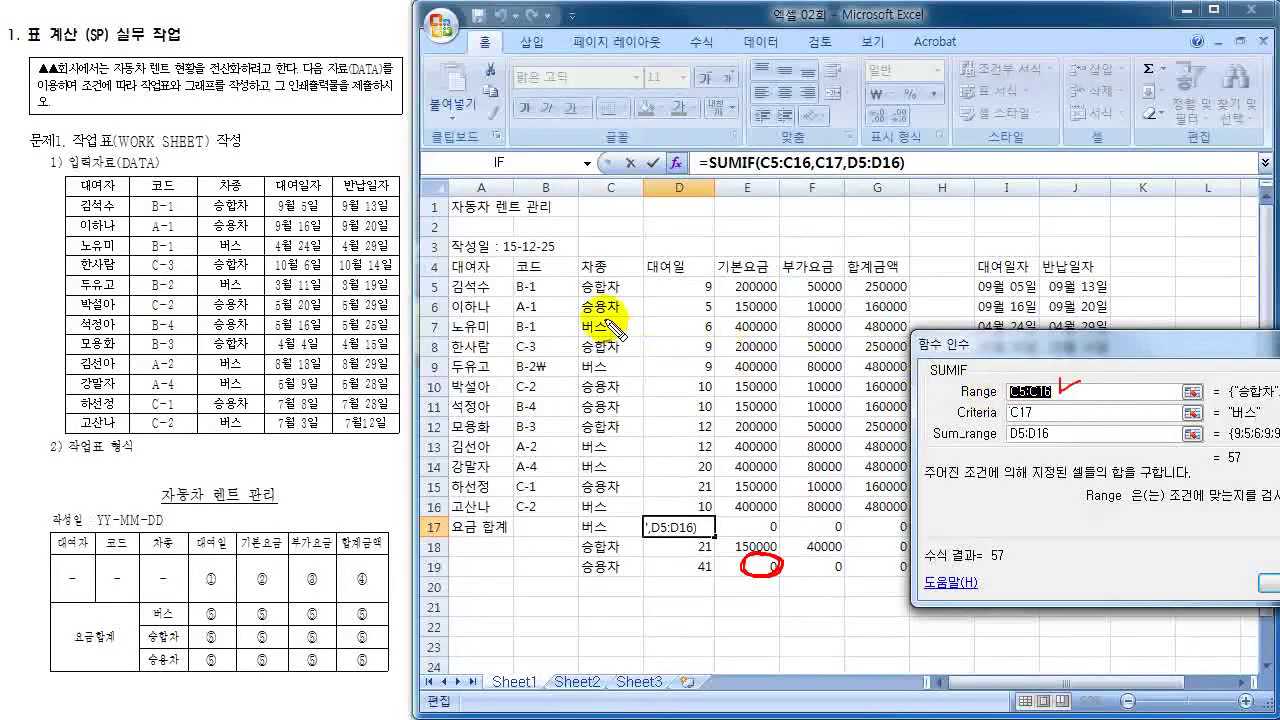
{"action": "left_click_drag", "start_coordinate": [583, 282], "coordinate": [572, 300]}
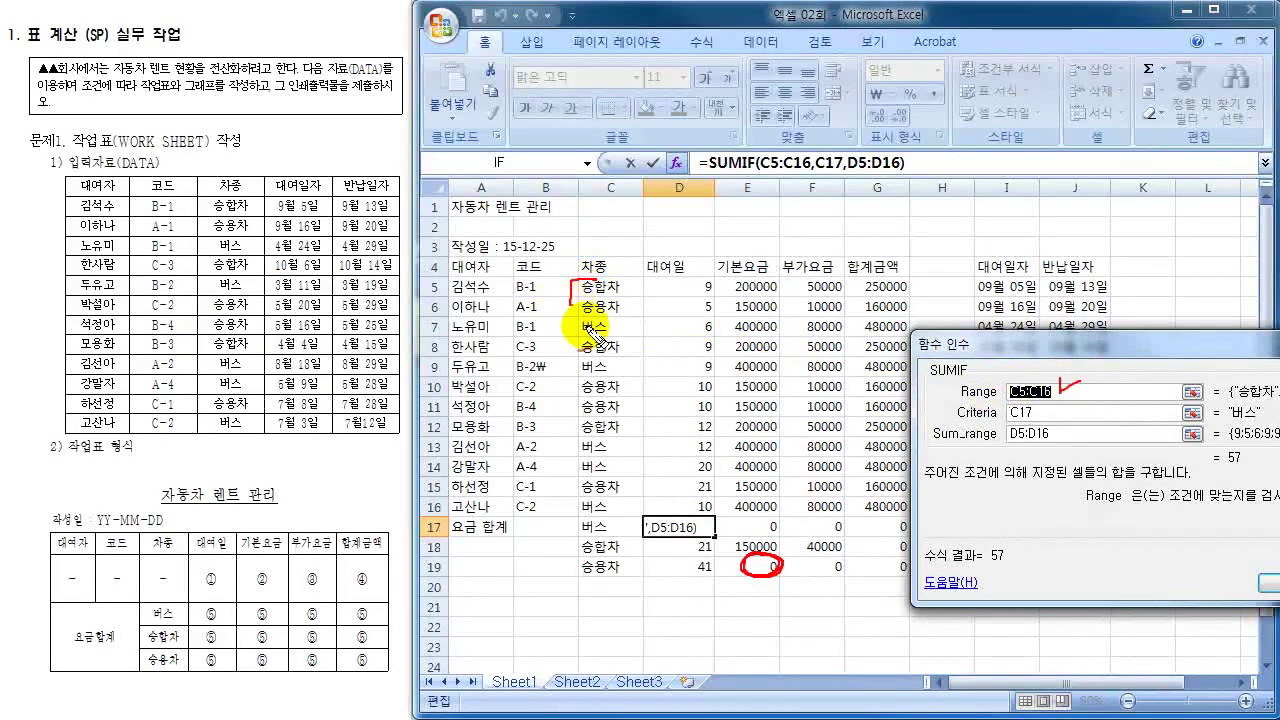
{"action": "left_click_drag", "start_coordinate": [643, 500], "coordinate": [643, 520]}
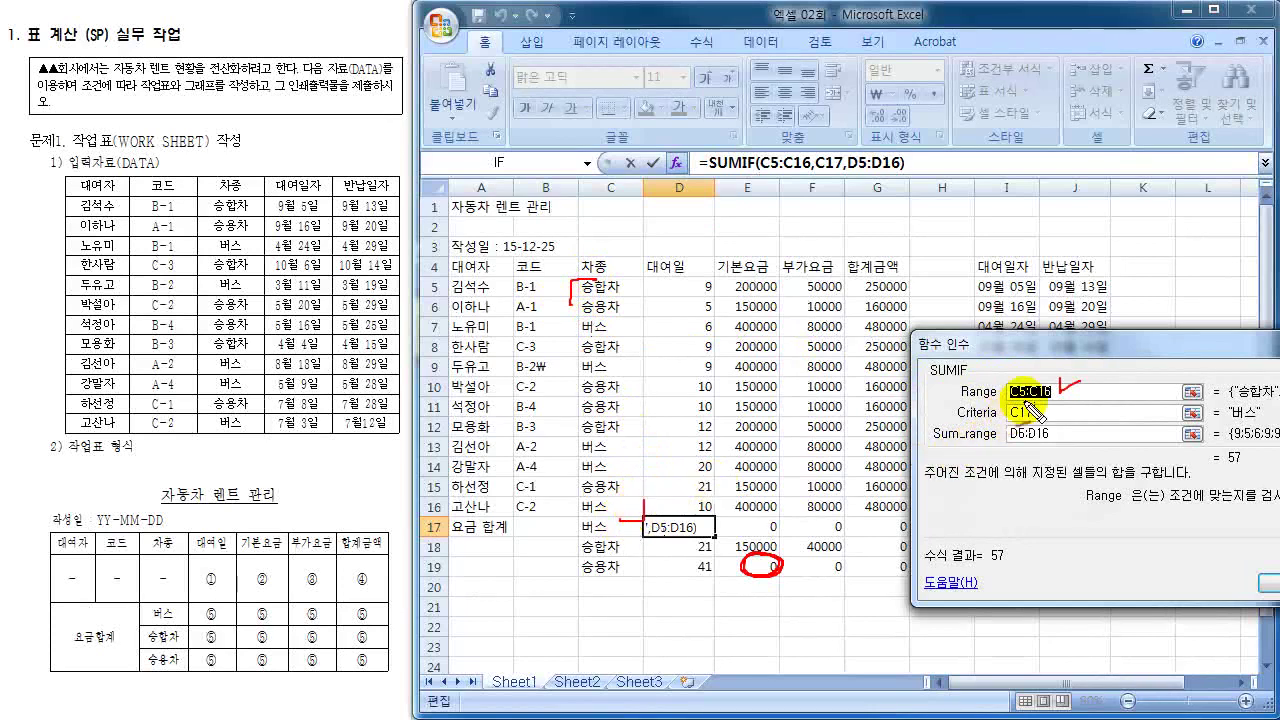
{"action": "mouse_move", "coordinate": [1005, 395]}
{"action": "left_mouse_down"}
{"action": "mouse_move", "coordinate": [1058, 385]}
{"action": "mouse_move", "coordinate": [1018, 404]}
{"action": "left_mouse_up"}
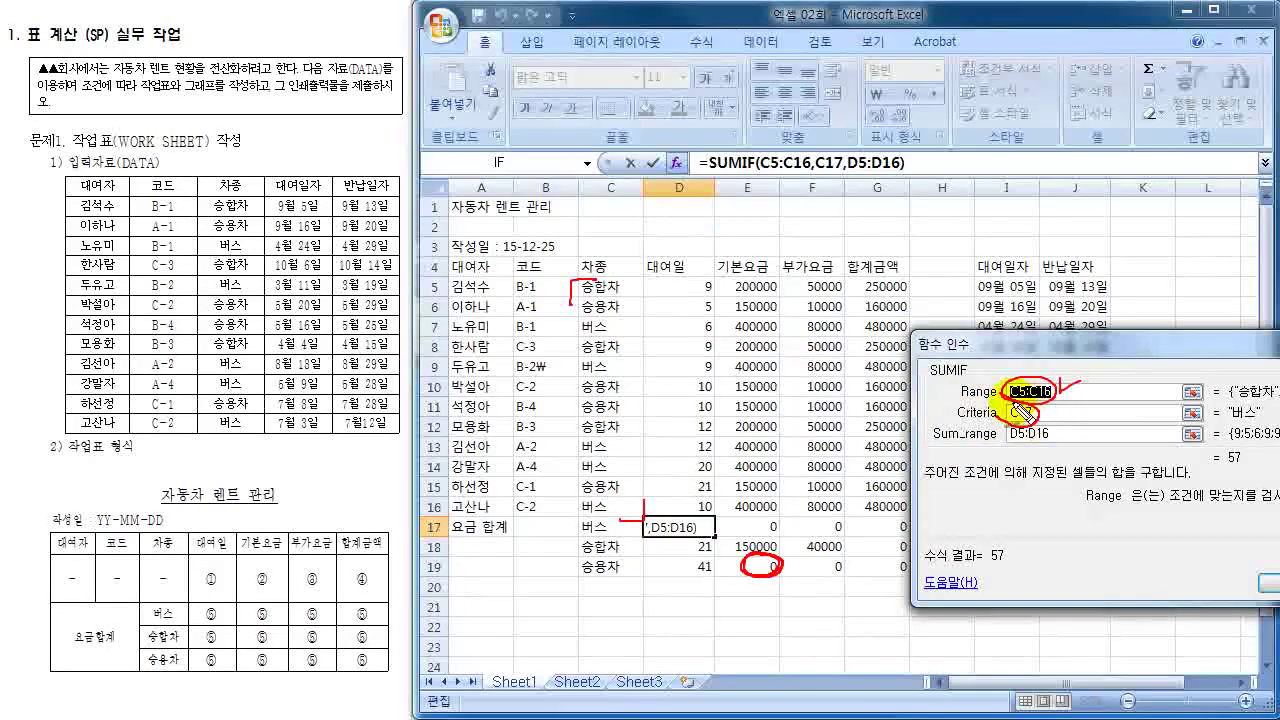
{"action": "left_click_drag", "start_coordinate": [1030, 402], "coordinate": [1004, 422]}
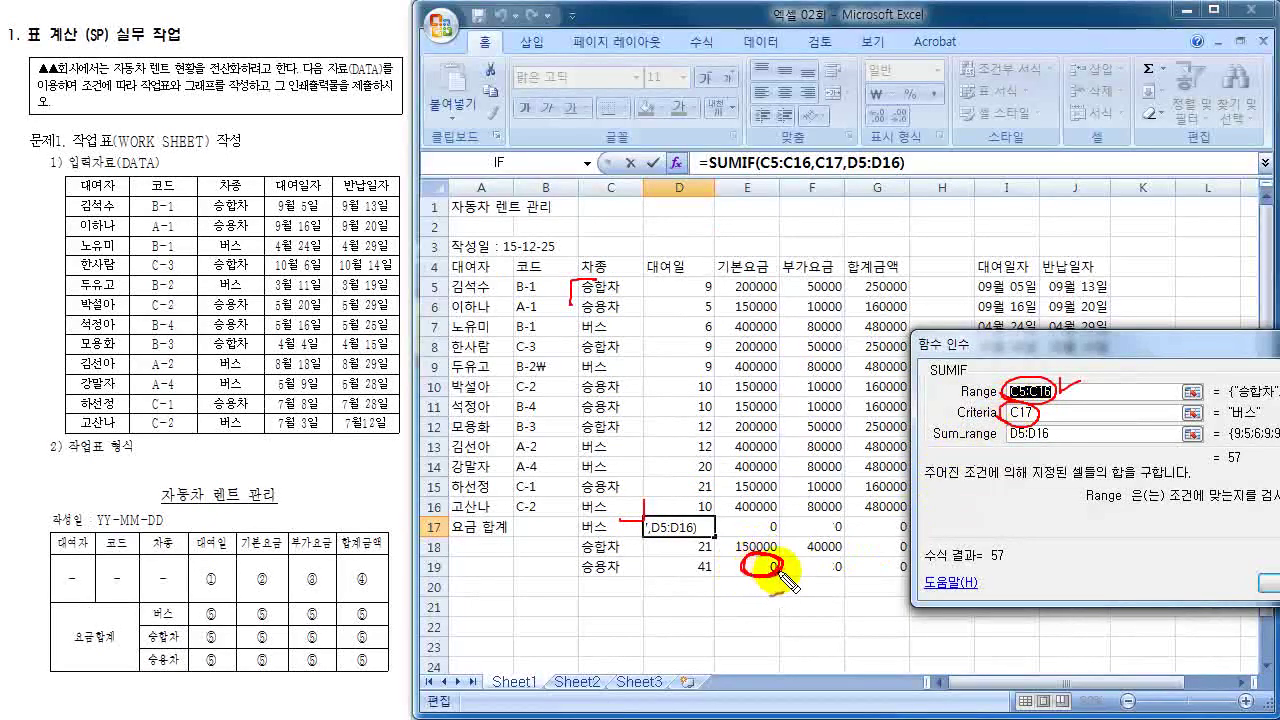
{"action": "mouse_move", "coordinate": [580, 562]}
{"action": "left_mouse_down"}
{"action": "mouse_move", "coordinate": [605, 578]}
{"action": "mouse_move", "coordinate": [628, 568]}
{"action": "mouse_move", "coordinate": [580, 562]}
{"action": "mouse_move", "coordinate": [615, 555]}
{"action": "left_mouse_up"}
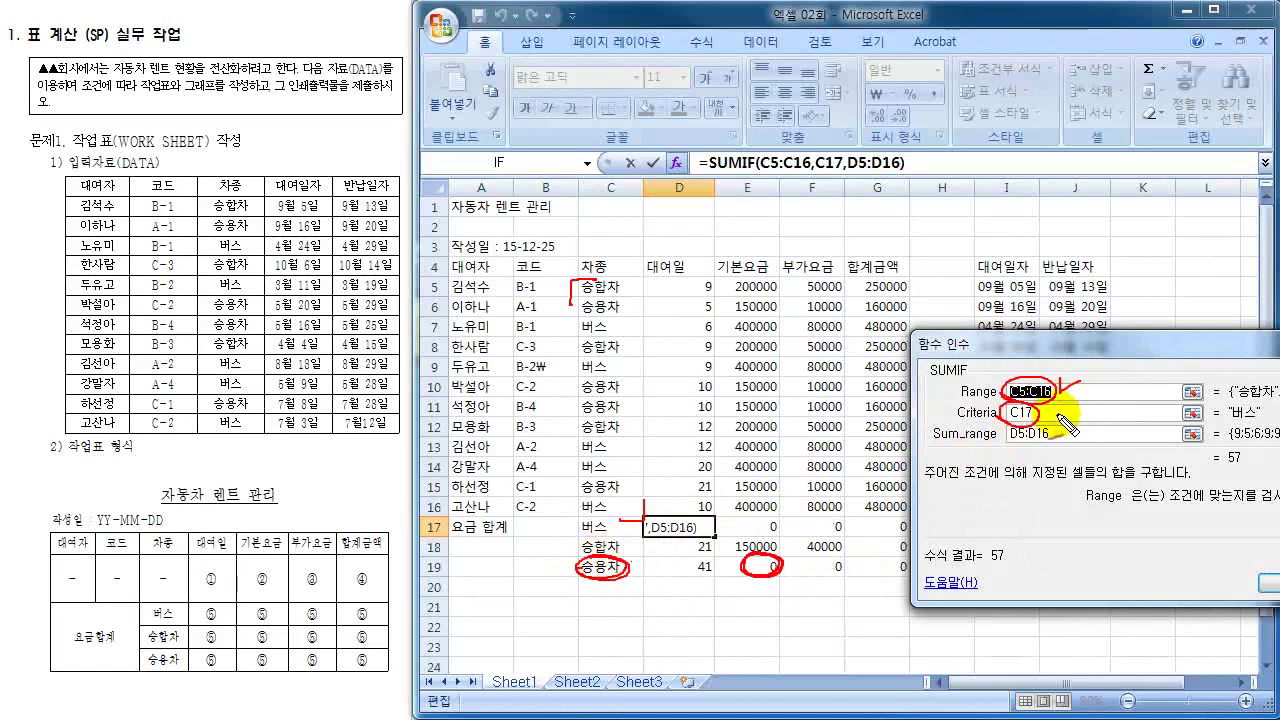
{"action": "mouse_move", "coordinate": [1075, 405]}
{"action": "left_mouse_down"}
{"action": "mouse_move", "coordinate": [1062, 411]}
{"action": "mouse_move", "coordinate": [1083, 421]}
{"action": "left_mouse_up"}
{"action": "left_click_drag", "start_coordinate": [1104, 410], "coordinate": [1097, 423]}
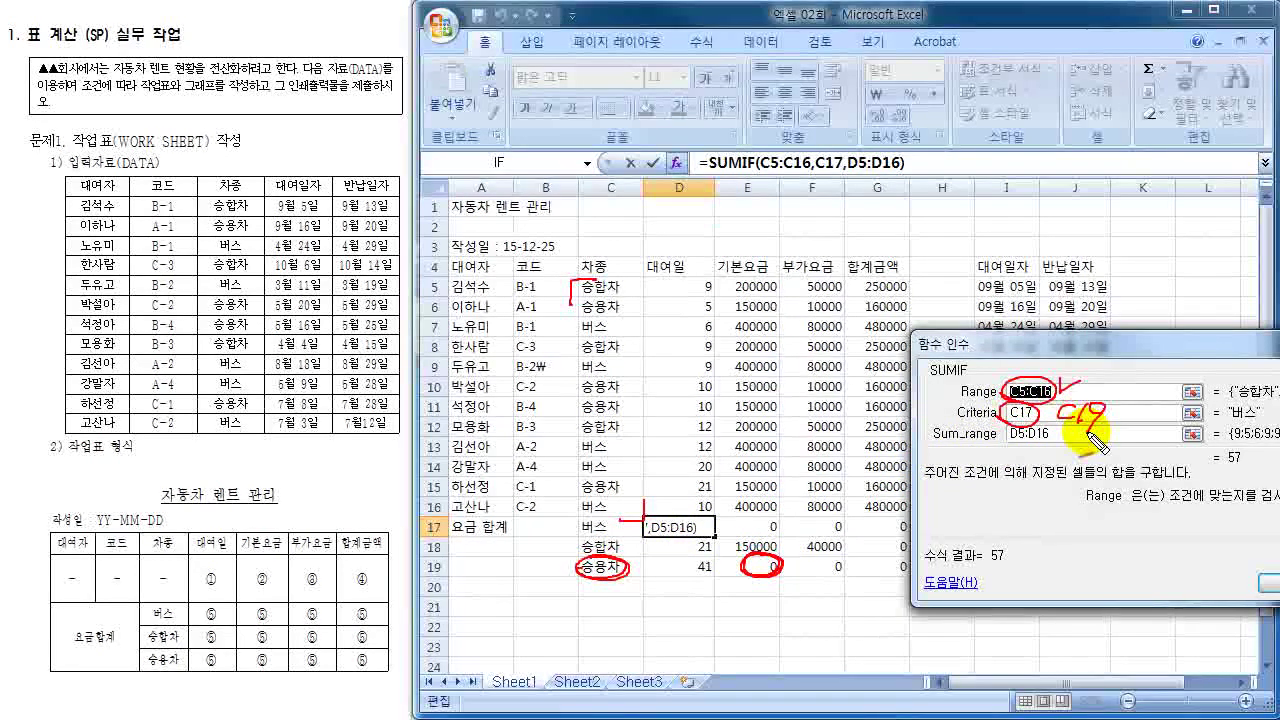
{"action": "mouse_move", "coordinate": [1002, 428]}
{"action": "left_mouse_down"}
{"action": "mouse_move", "coordinate": [1004, 446]}
{"action": "mouse_move", "coordinate": [1052, 447]}
{"action": "mouse_move", "coordinate": [1010, 445]}
{"action": "left_mouse_up"}
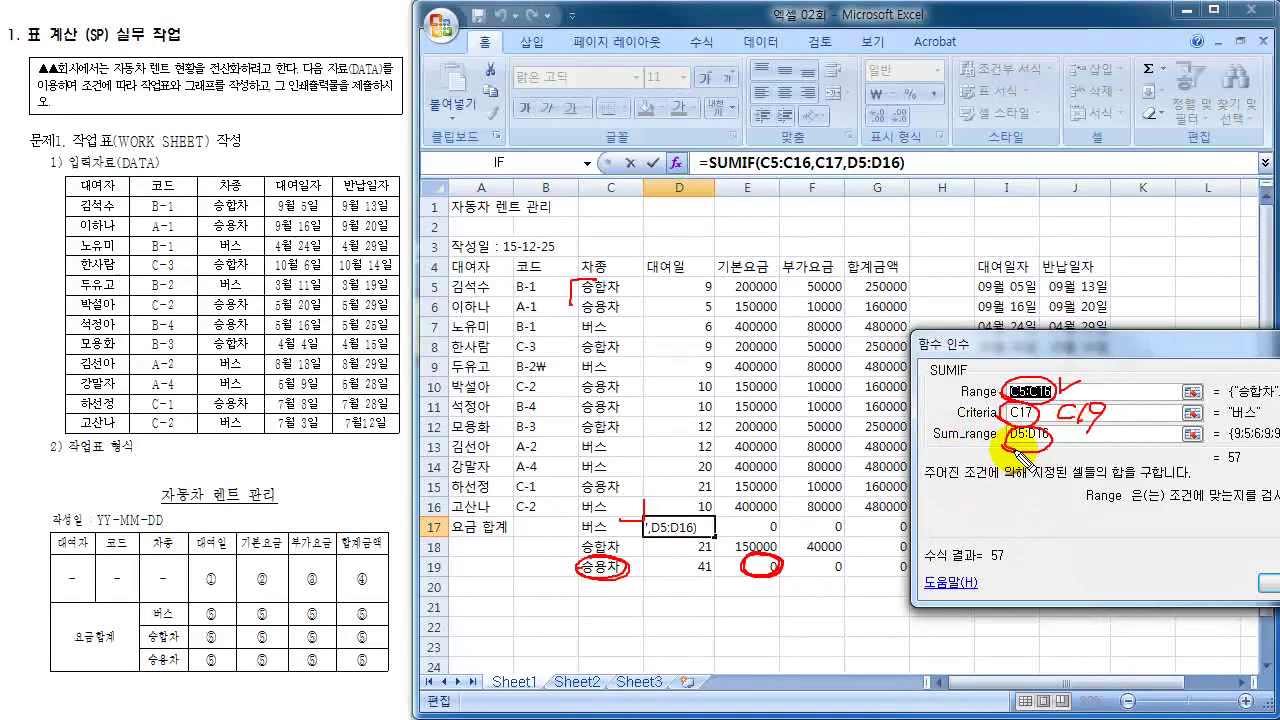
{"action": "left_click_drag", "start_coordinate": [748, 556], "coordinate": [750, 572]}
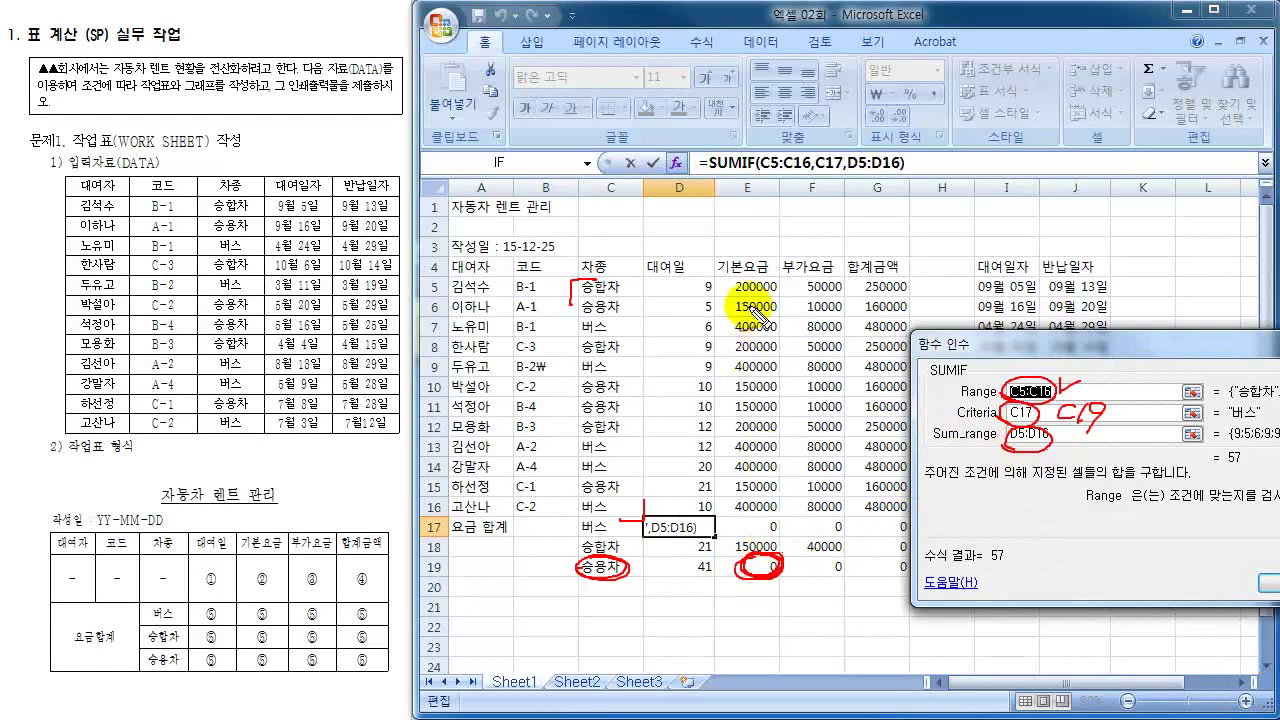
{"action": "left_click_drag", "start_coordinate": [726, 268], "coordinate": [719, 300]}
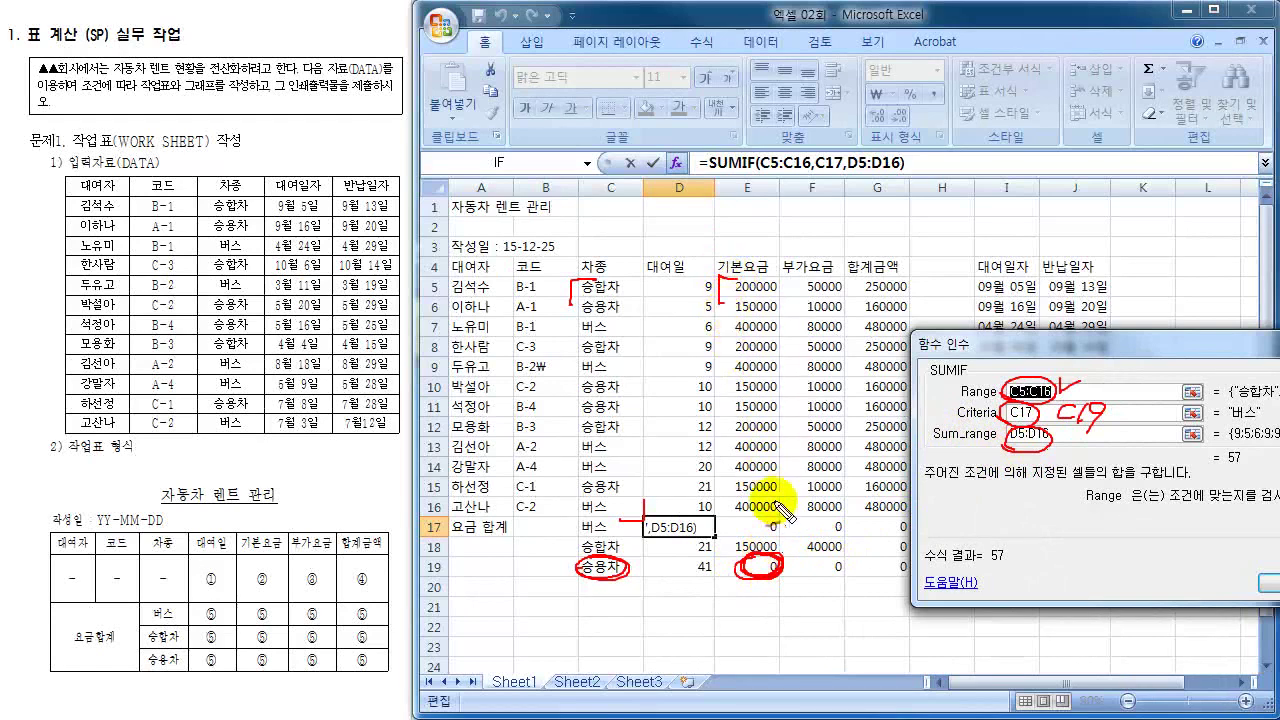
{"action": "mouse_move", "coordinate": [785, 490]}
{"action": "left_mouse_down"}
{"action": "mouse_move", "coordinate": [783, 522]}
{"action": "mouse_move", "coordinate": [790, 514]}
{"action": "left_mouse_up"}
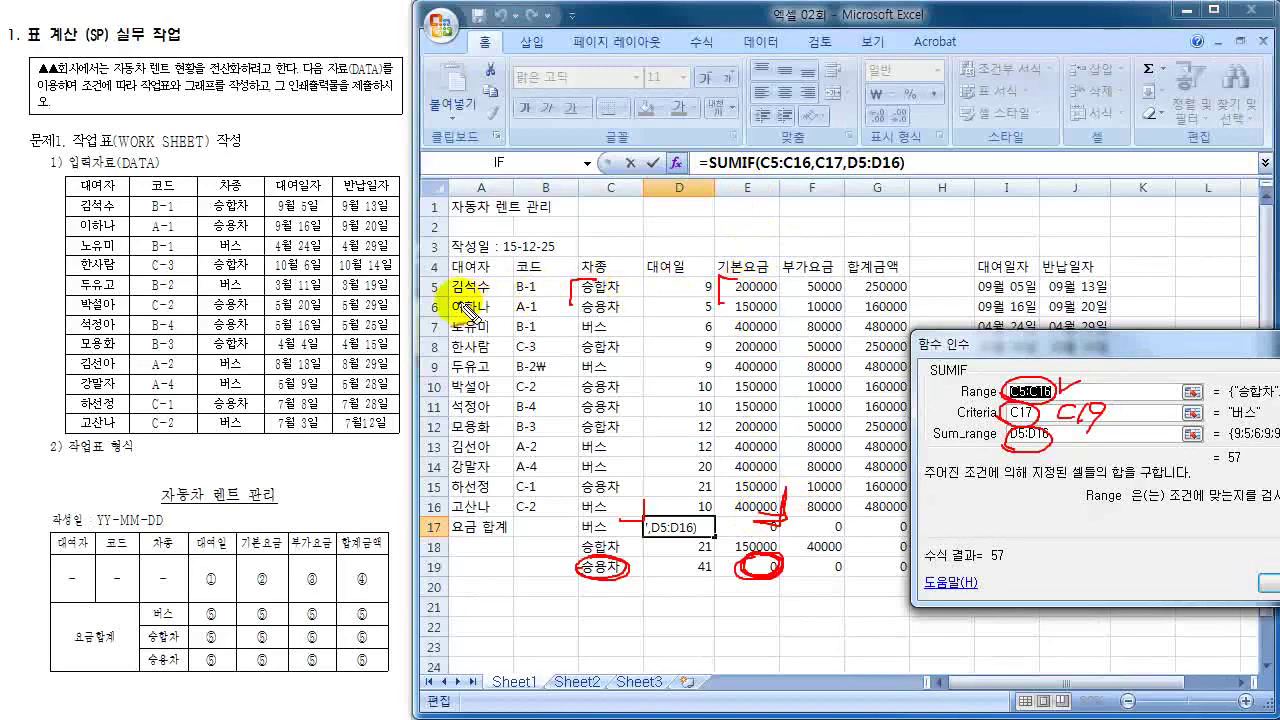
{"action": "left_click_drag", "start_coordinate": [762, 184], "coordinate": [745, 184]}
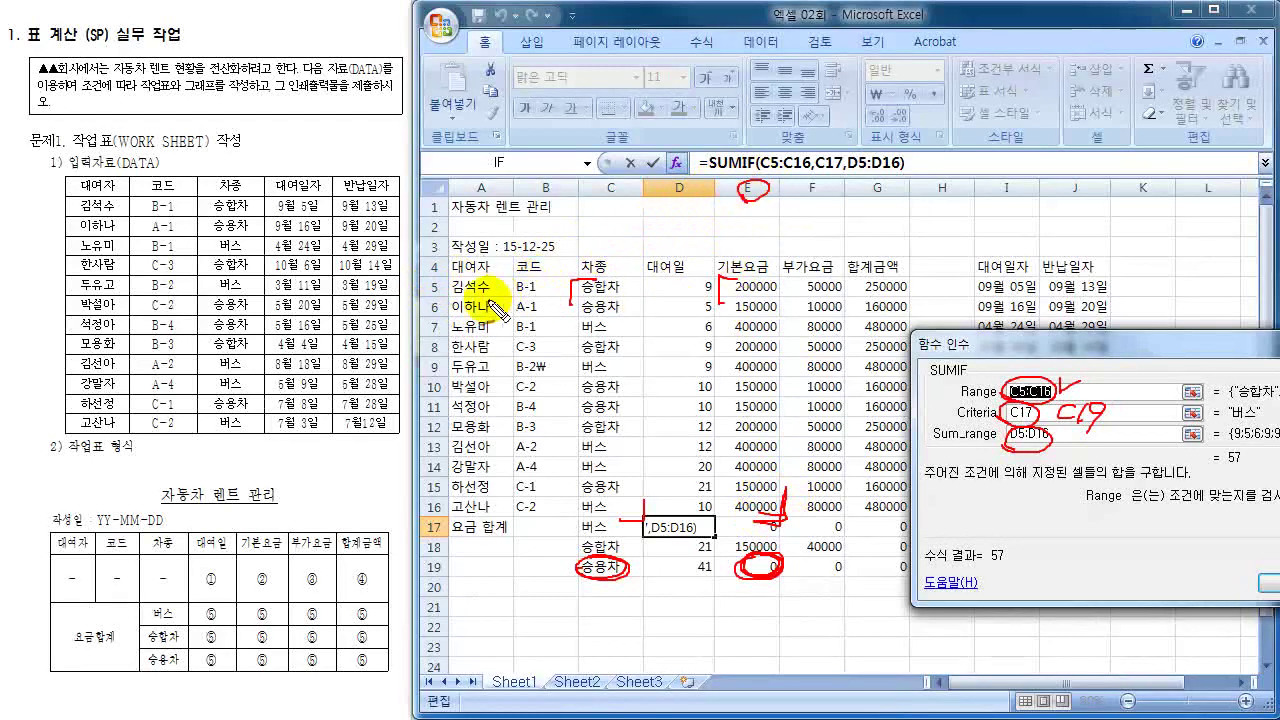
{"action": "left_click_drag", "start_coordinate": [442, 278], "coordinate": [430, 296]}
{"action": "mouse_move", "coordinate": [738, 278]}
{"action": "left_mouse_down"}
{"action": "mouse_move", "coordinate": [775, 296]}
{"action": "mouse_move", "coordinate": [748, 300]}
{"action": "left_mouse_up"}
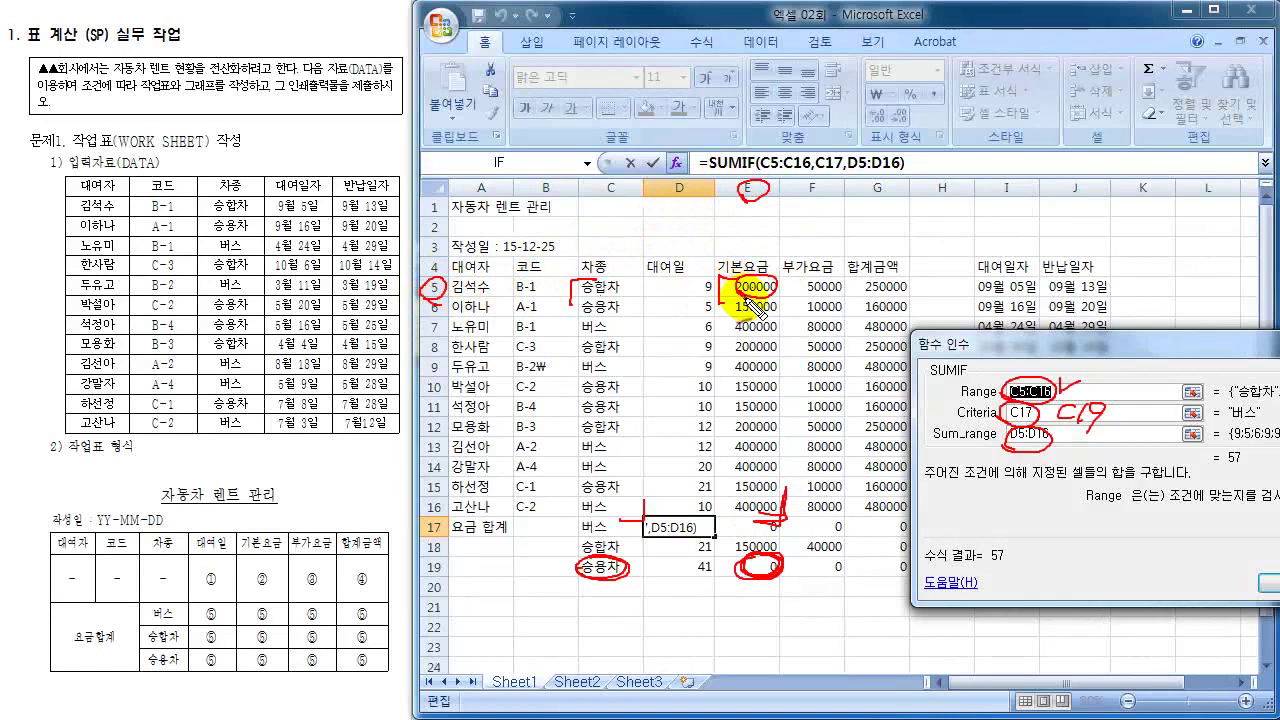
{"action": "left_click_drag", "start_coordinate": [788, 518], "coordinate": [765, 482]}
{"action": "mouse_move", "coordinate": [1040, 438]}
{"action": "left_mouse_down"}
{"action": "mouse_move", "coordinate": [1076, 437]}
{"action": "mouse_move", "coordinate": [1058, 452]}
{"action": "mouse_move", "coordinate": [1152, 448]}
{"action": "left_mouse_up"}
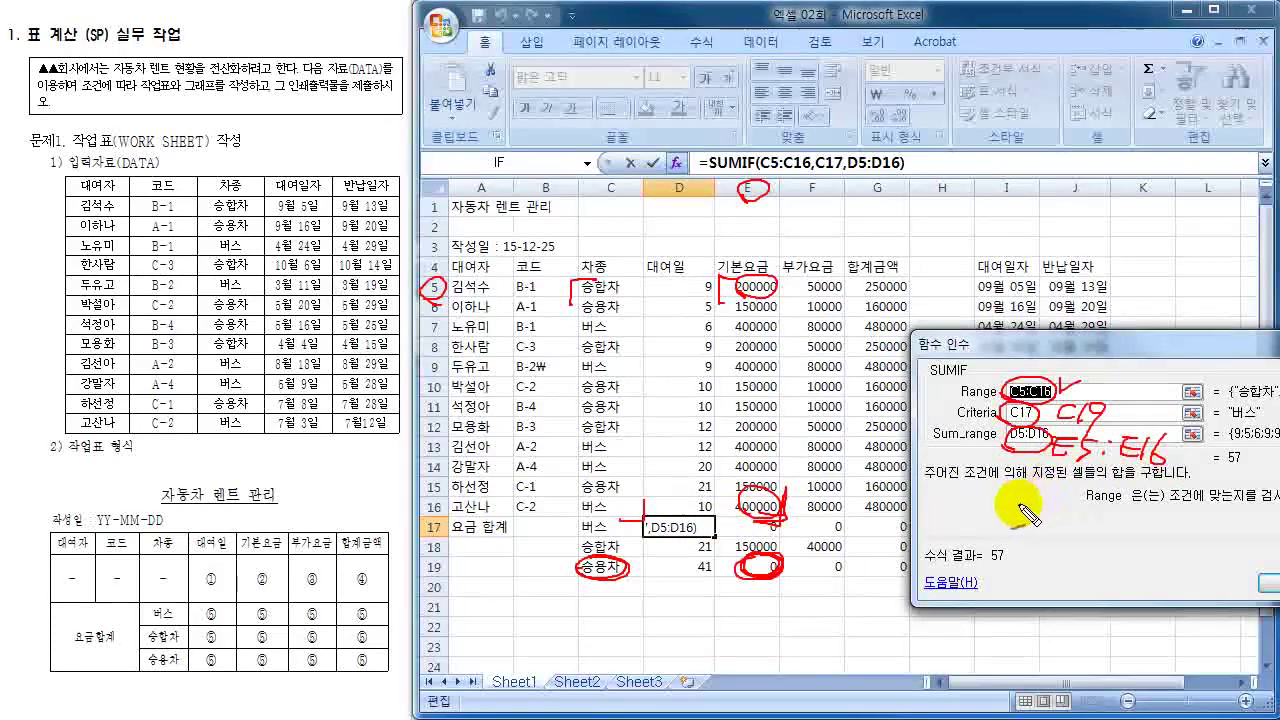
{"action": "mouse_move", "coordinate": [996, 490]}
{"action": "left_mouse_down"}
{"action": "mouse_move", "coordinate": [976, 506]}
{"action": "mouse_move", "coordinate": [983, 541]}
{"action": "left_mouse_up"}
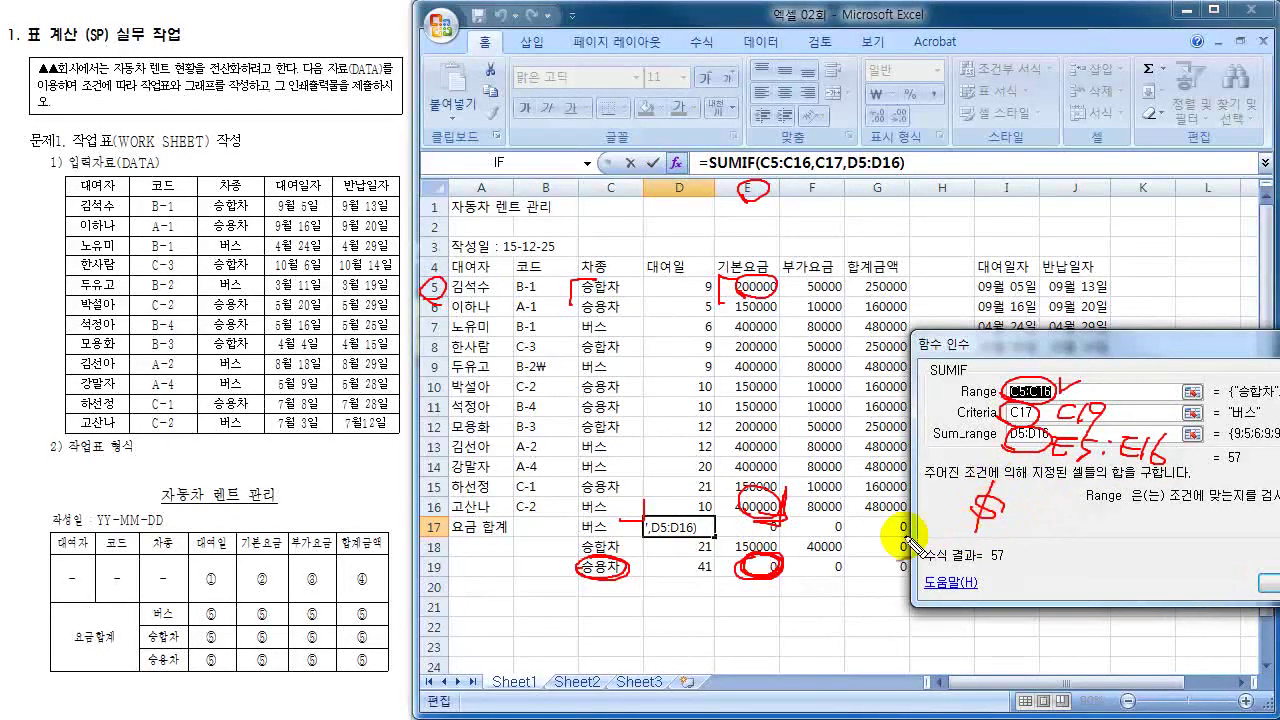
{"action": "mouse_move", "coordinate": [720, 530]}
{"action": "left_mouse_down"}
{"action": "mouse_move", "coordinate": [880, 530]}
{"action": "mouse_move", "coordinate": [908, 556]}
{"action": "left_mouse_up"}
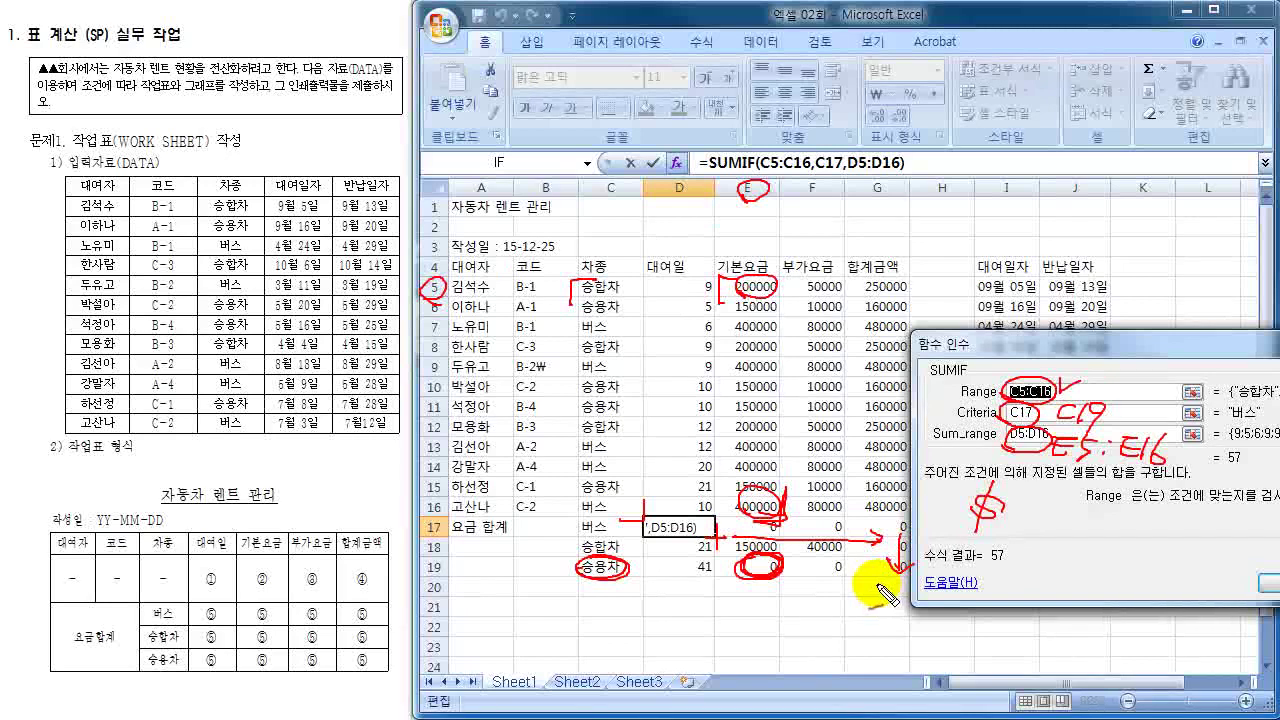
{"action": "mouse_move", "coordinate": [1015, 482]}
{"action": "left_mouse_down"}
{"action": "mouse_move", "coordinate": [962, 500]}
{"action": "mouse_move", "coordinate": [990, 538]}
{"action": "mouse_move", "coordinate": [1008, 484]}
{"action": "left_mouse_up"}
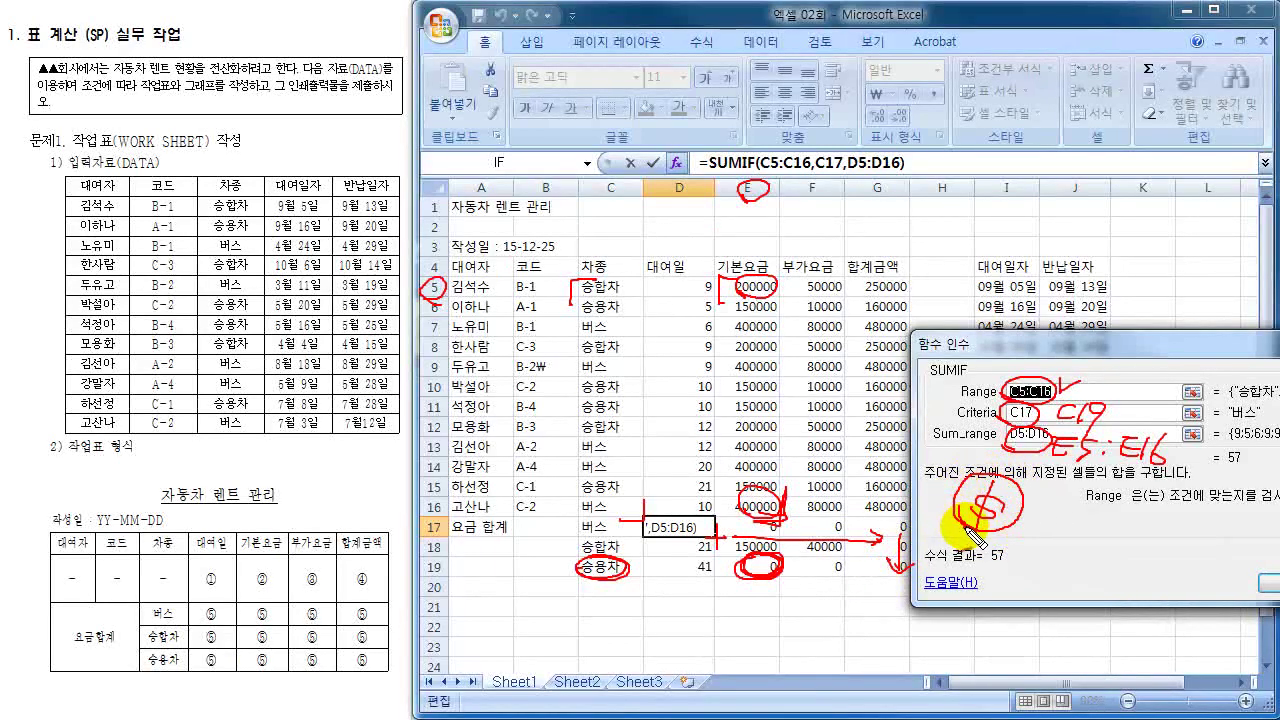
{"action": "mouse_move", "coordinate": [1028, 478]}
{"action": "left_mouse_down"}
{"action": "mouse_move", "coordinate": [1040, 500]}
{"action": "mouse_move", "coordinate": [1022, 488]}
{"action": "mouse_move", "coordinate": [1050, 494]}
{"action": "left_mouse_up"}
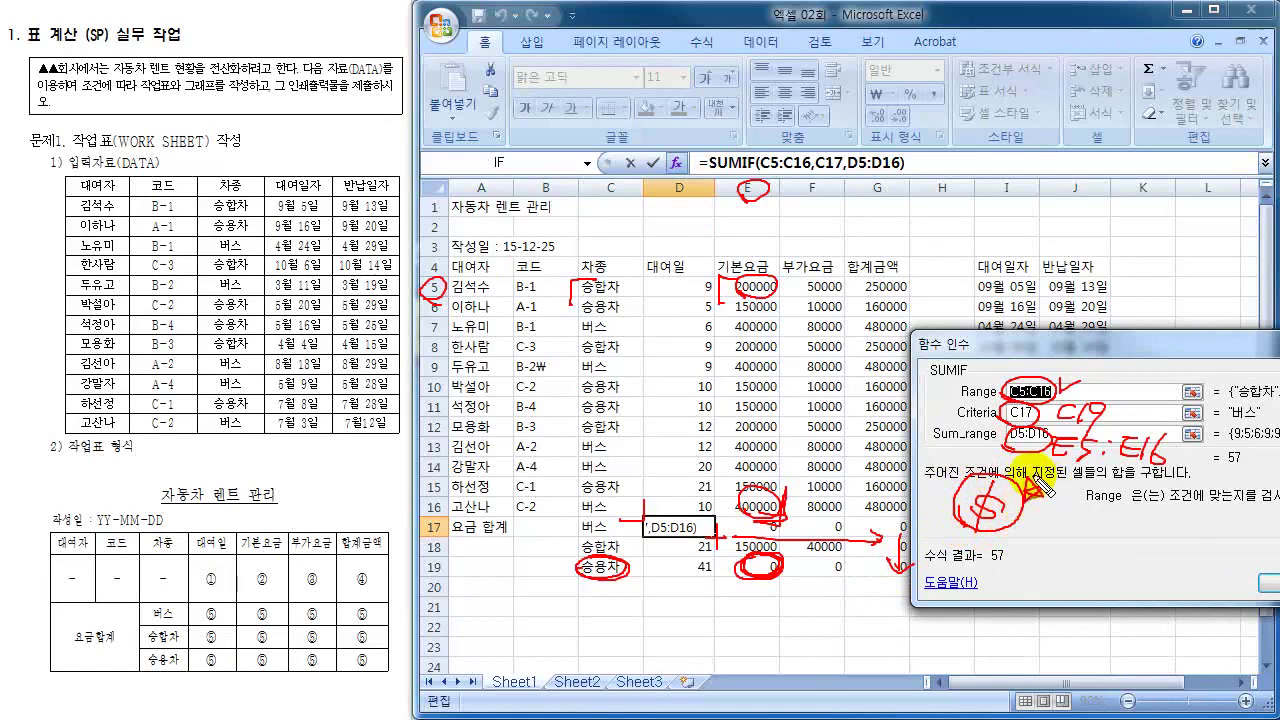
{"action": "key", "text": "Escape"}
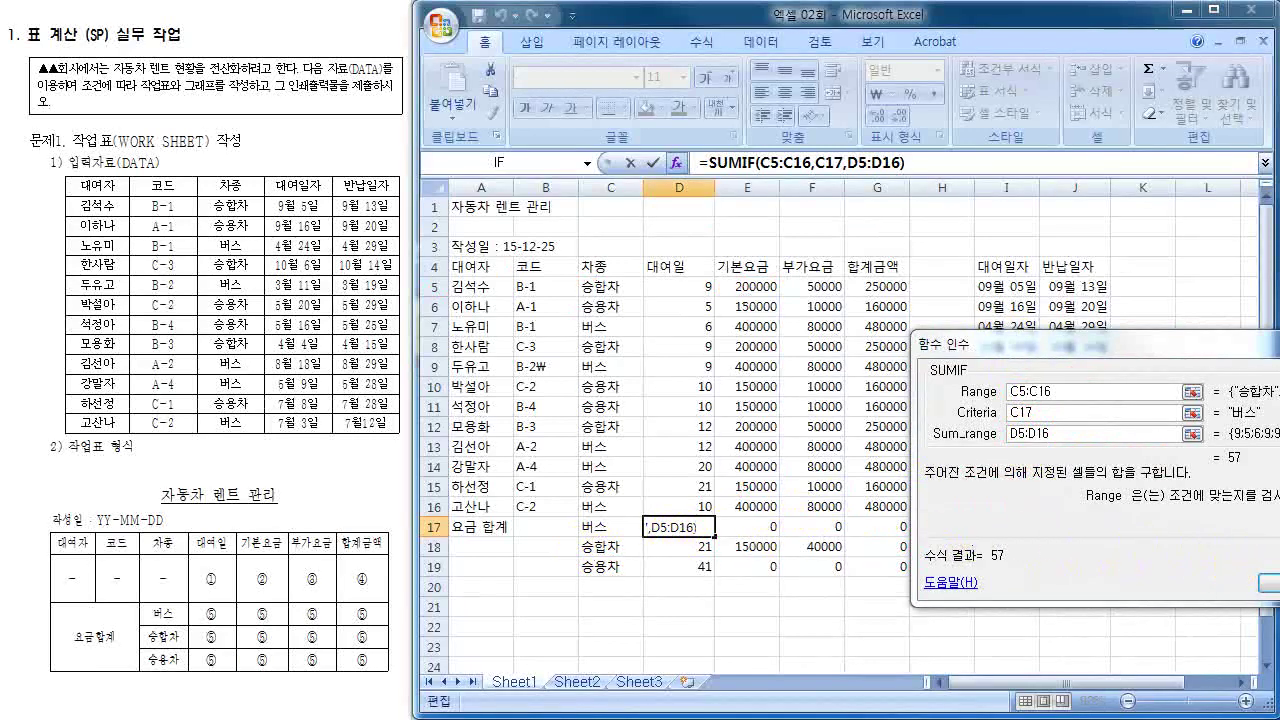
- Confirm the SUMIF formula in D17 and clear the leftover results in E17:G19
{"action": "left_click", "coordinate": [1268, 584]}
{"action": "left_click", "coordinate": [810, 580]}
{"action": "left_click_drag", "start_coordinate": [740, 526], "coordinate": [894, 562]}
{"action": "key", "text": "Delete"}
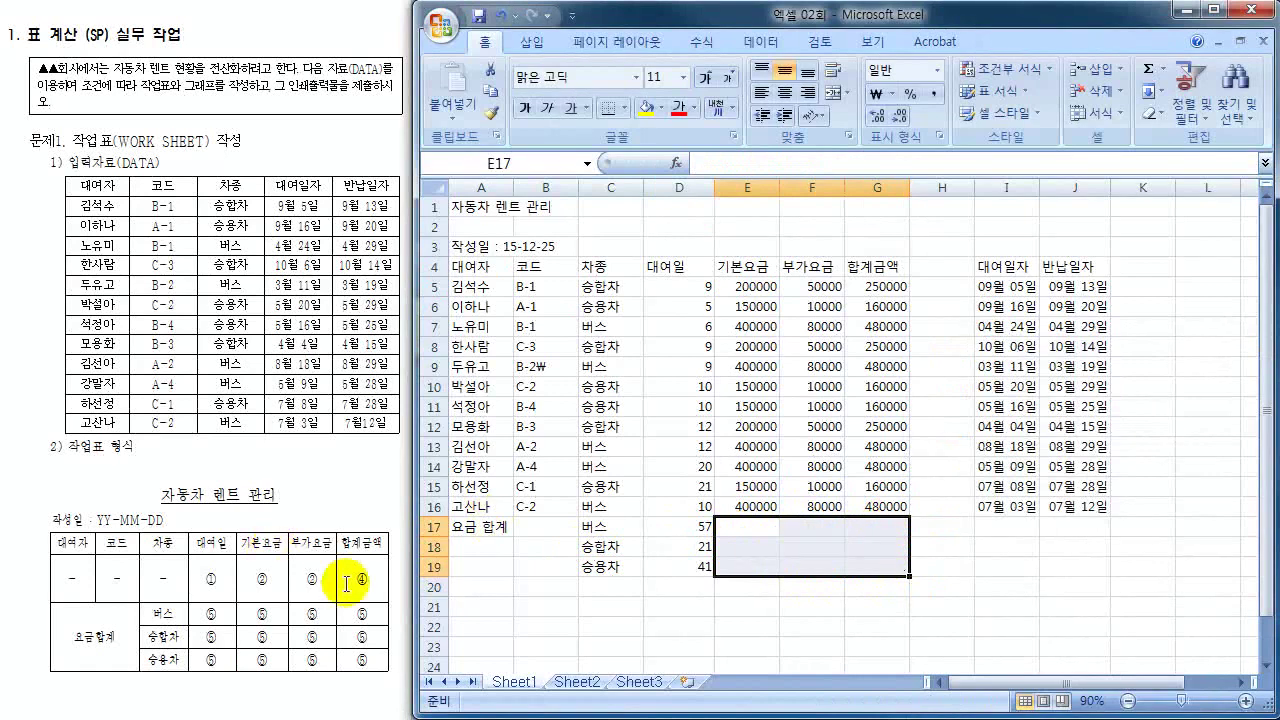
- Inspect the cells in rows 17–19, then open D17's SUMIF formula for editing
{"action": "left_click", "coordinate": [680, 548]}
{"action": "left_click", "coordinate": [748, 526]}
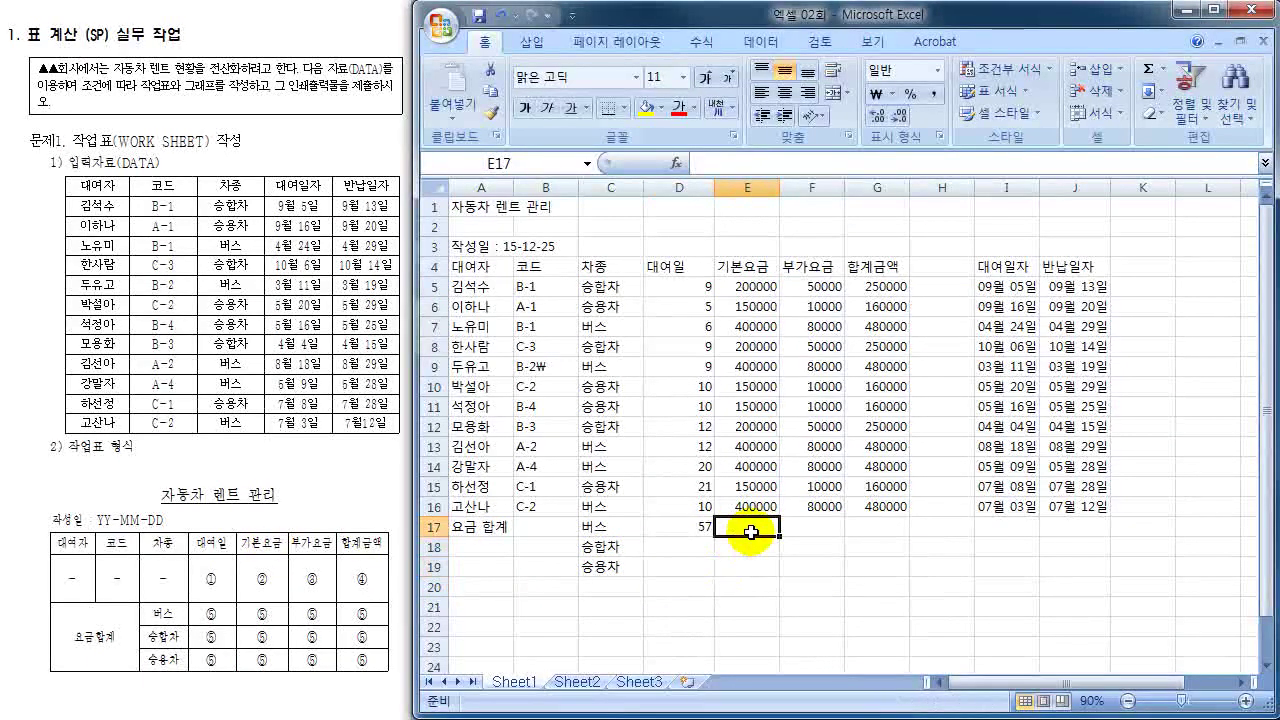
{"action": "left_click", "coordinate": [830, 527]}
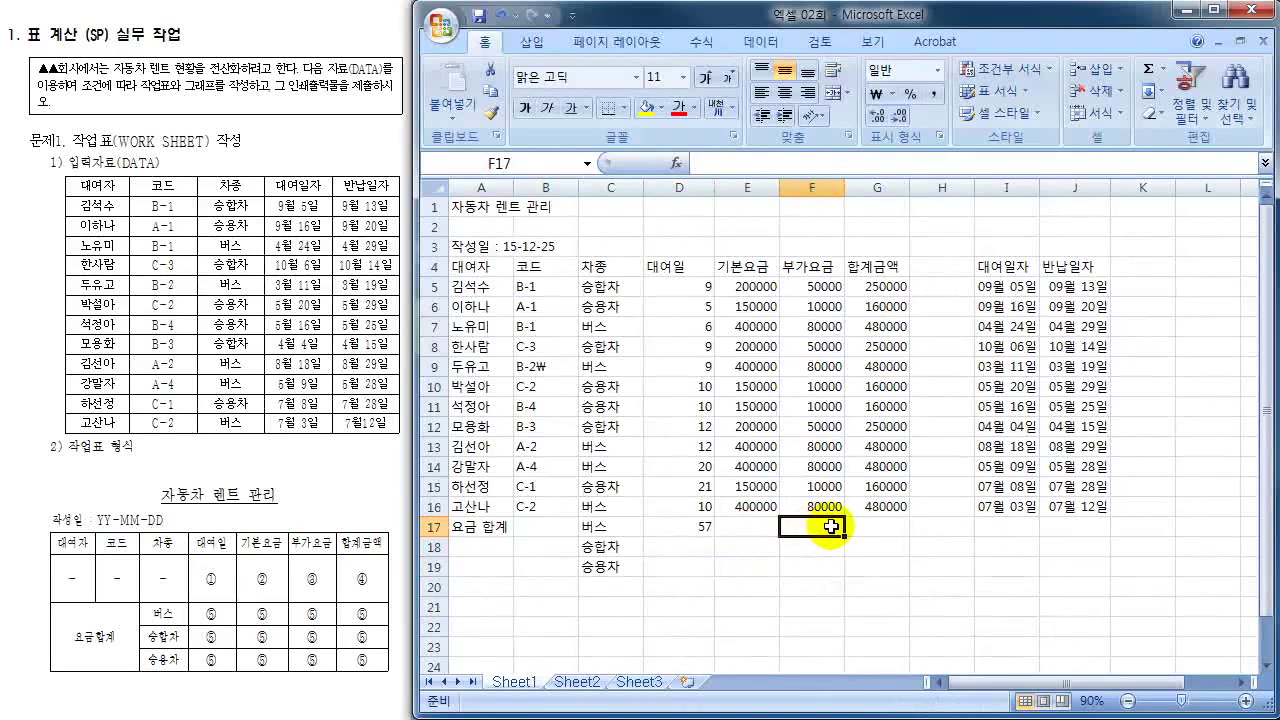
{"action": "left_click", "coordinate": [891, 527]}
{"action": "left_click", "coordinate": [881, 566]}
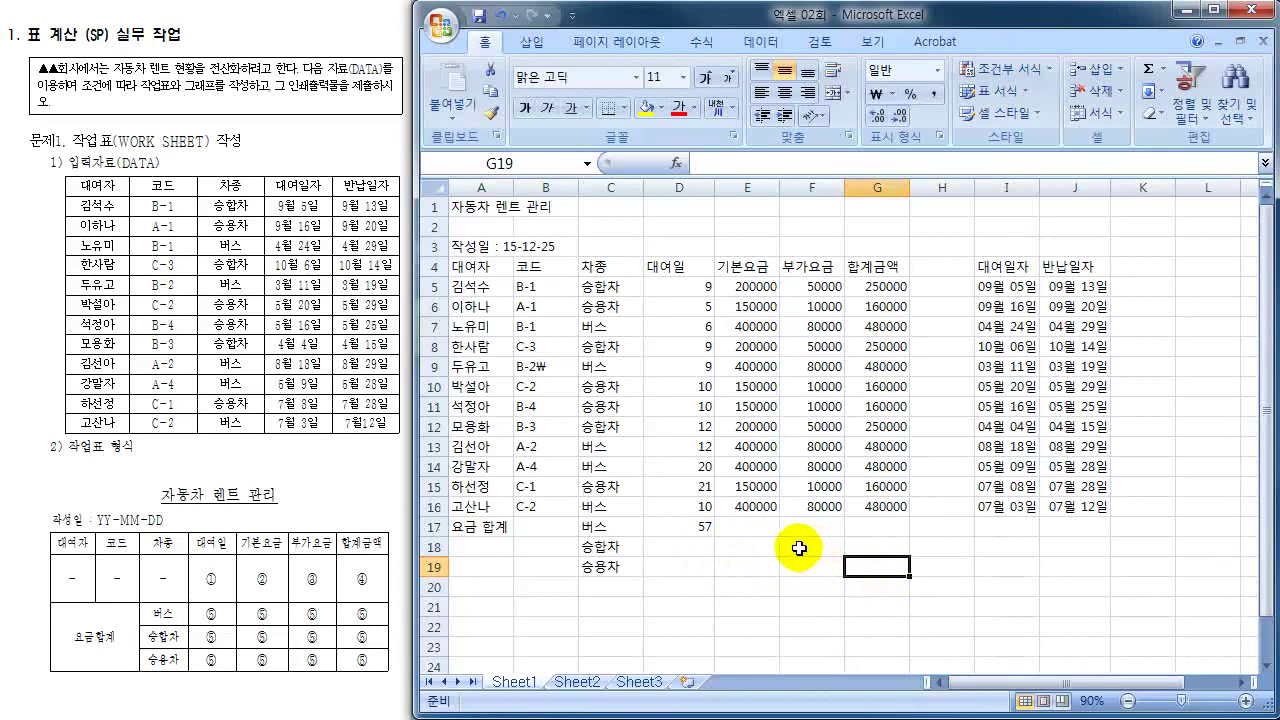
{"action": "left_click", "coordinate": [686, 528]}
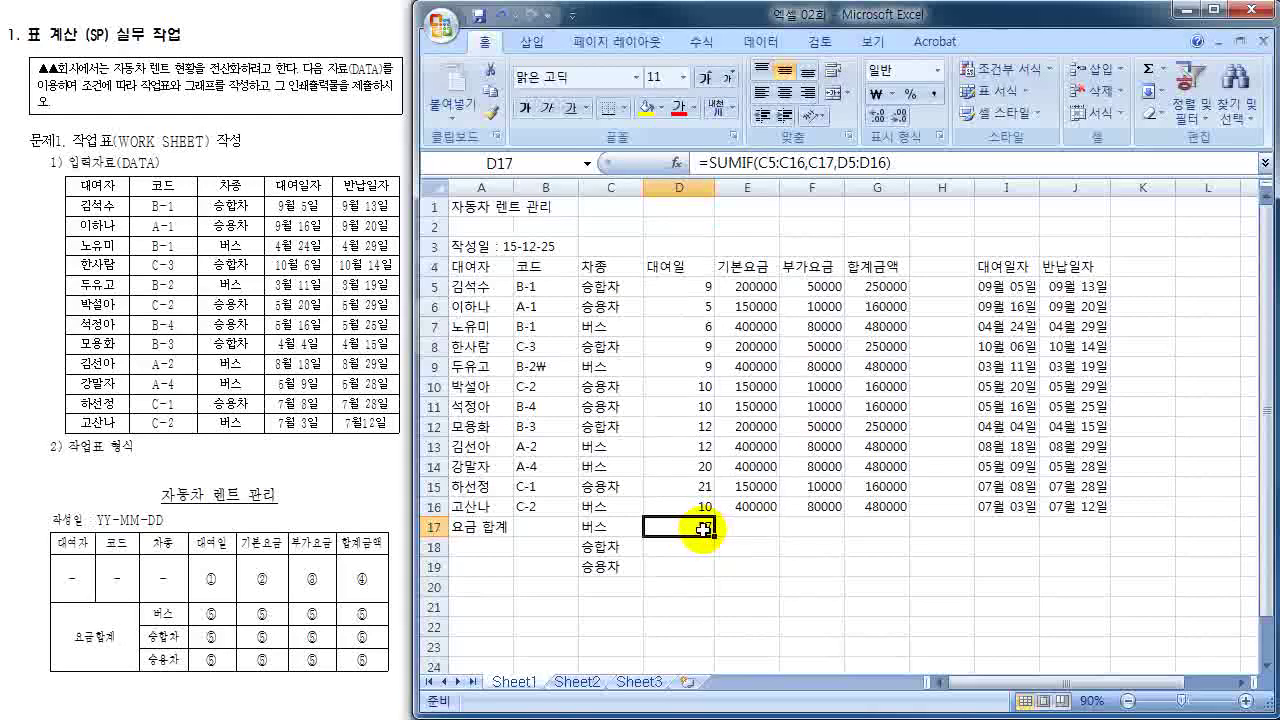
{"action": "double_click", "coordinate": [703, 528]}
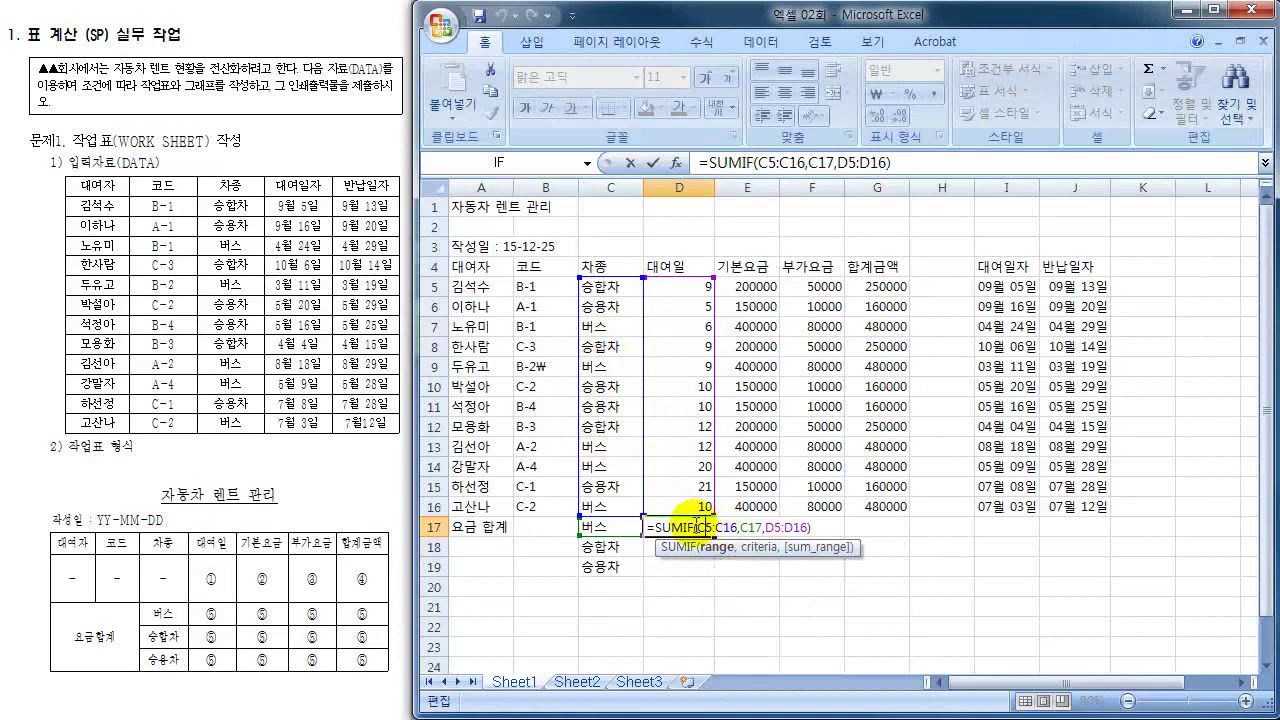
- Change the SUMIF range in D17 to the absolute reference $C$5:$C$16
{"action": "left_click_drag", "start_coordinate": [697, 527], "coordinate": [735, 527]}
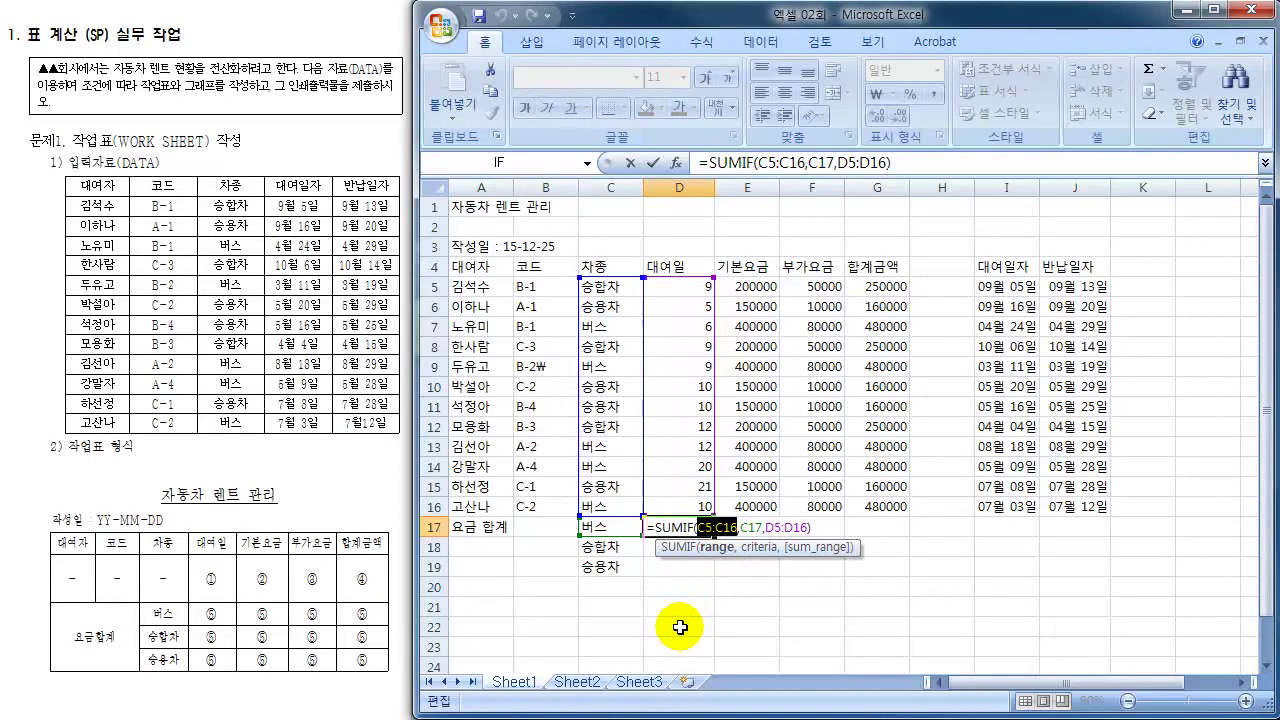
{"action": "key", "text": "F4"}
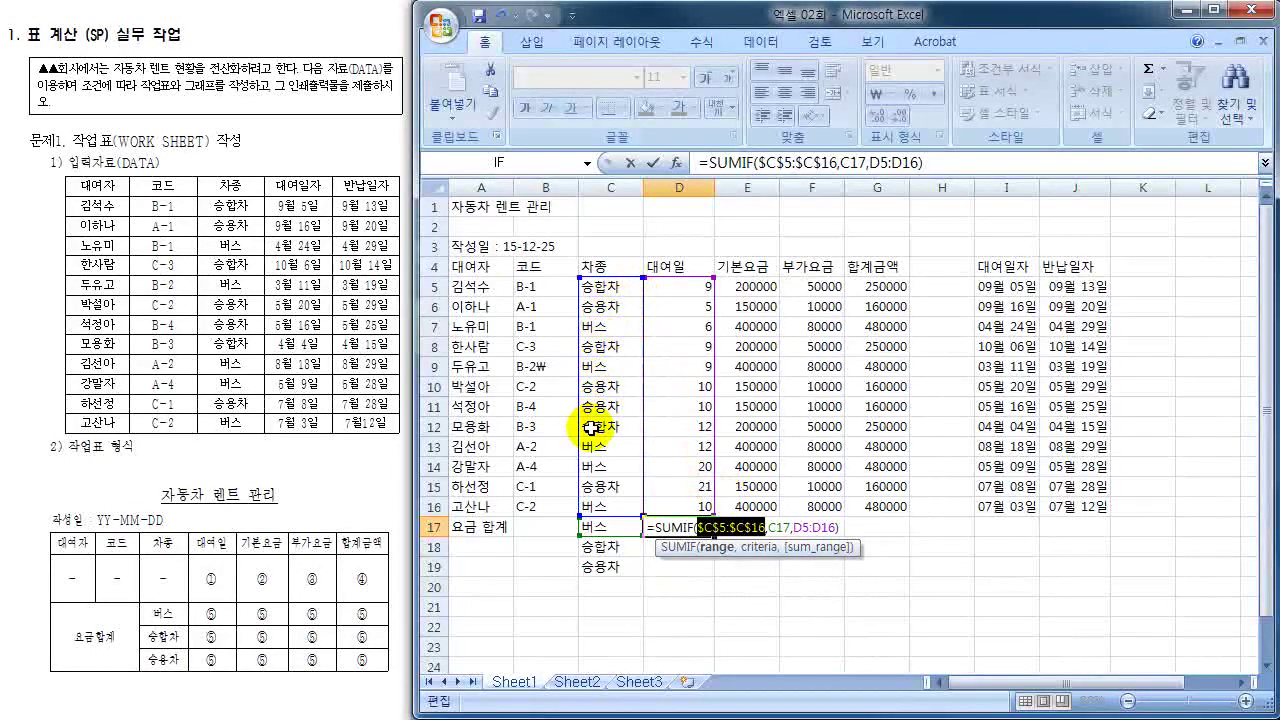
{"action": "left_click", "coordinate": [772, 527]}
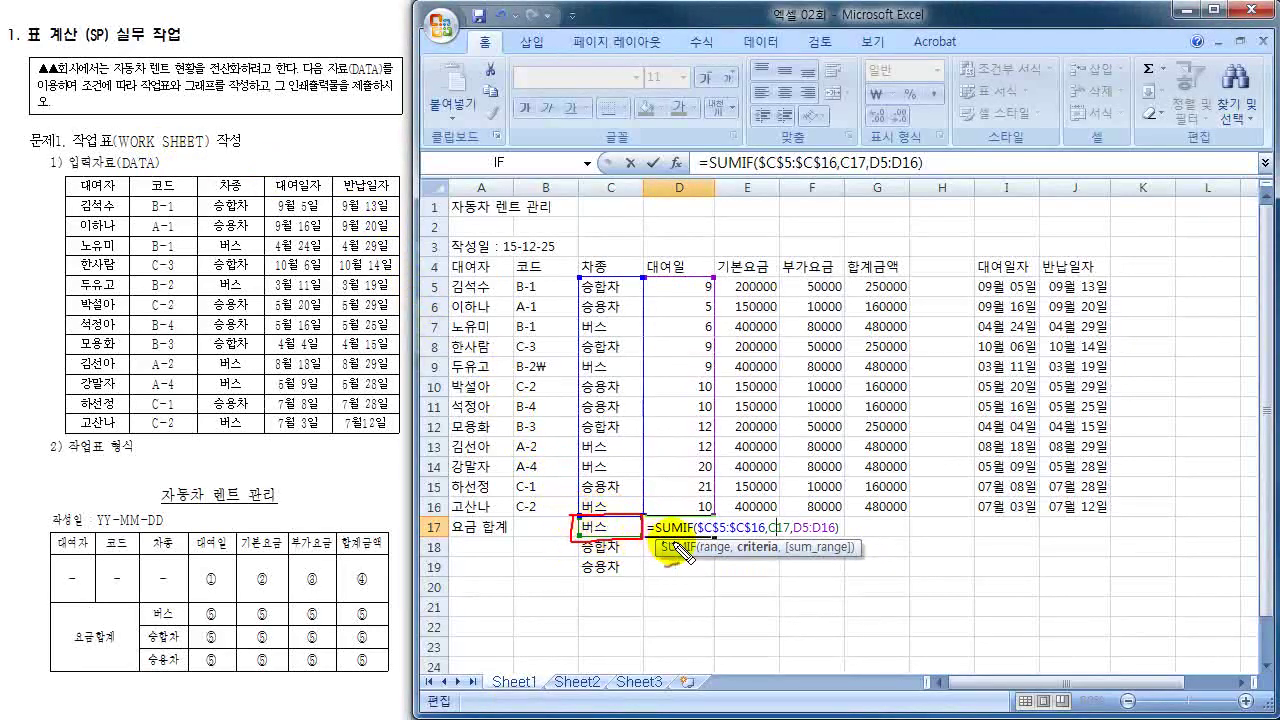
{"action": "mouse_move", "coordinate": [615, 522]}
{"action": "left_mouse_down"}
{"action": "mouse_move", "coordinate": [640, 497]}
{"action": "mouse_move", "coordinate": [680, 510]}
{"action": "mouse_move", "coordinate": [660, 523]}
{"action": "left_mouse_up"}
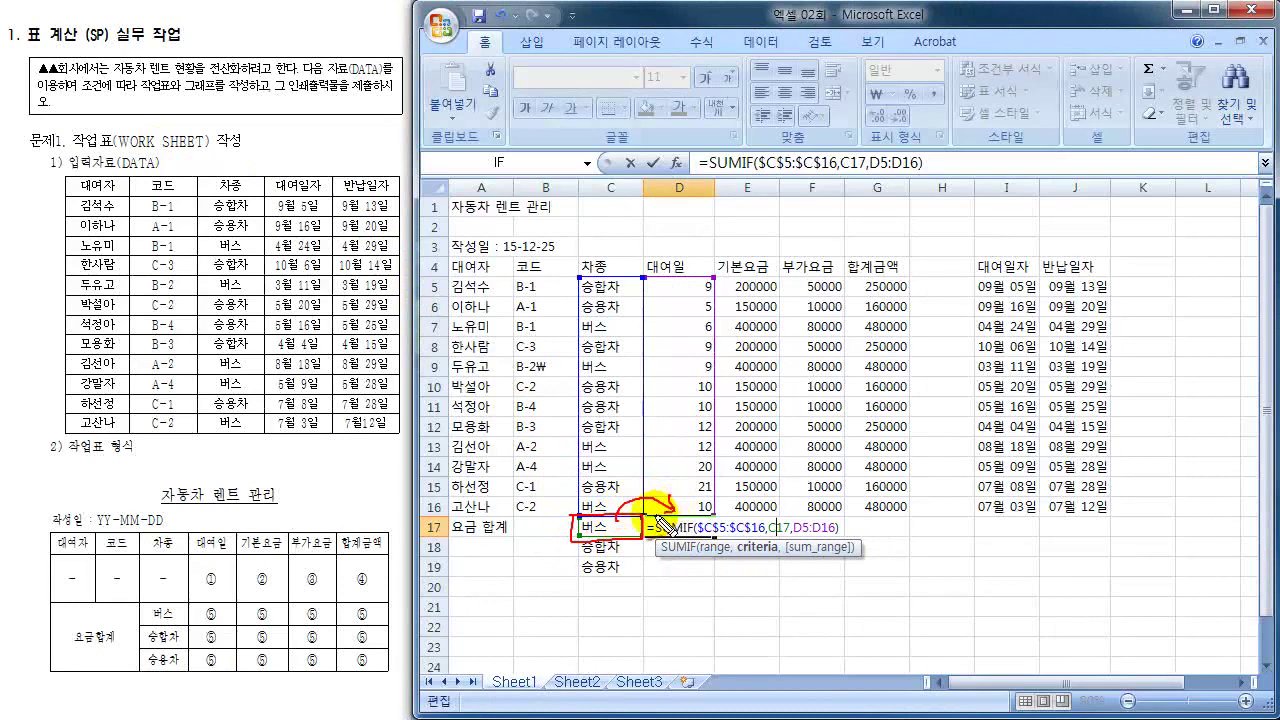
{"action": "left_click_drag", "start_coordinate": [580, 518], "coordinate": [638, 522]}
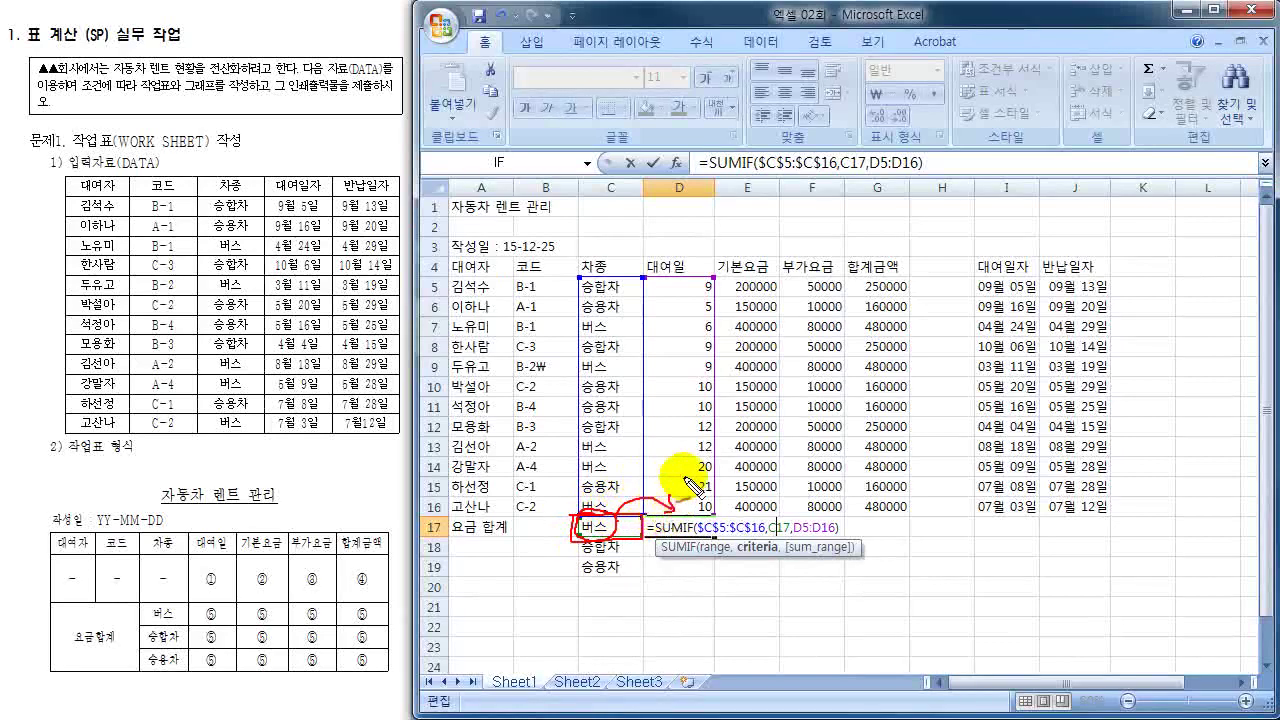
{"action": "left_click_drag", "start_coordinate": [614, 188], "coordinate": [668, 196]}
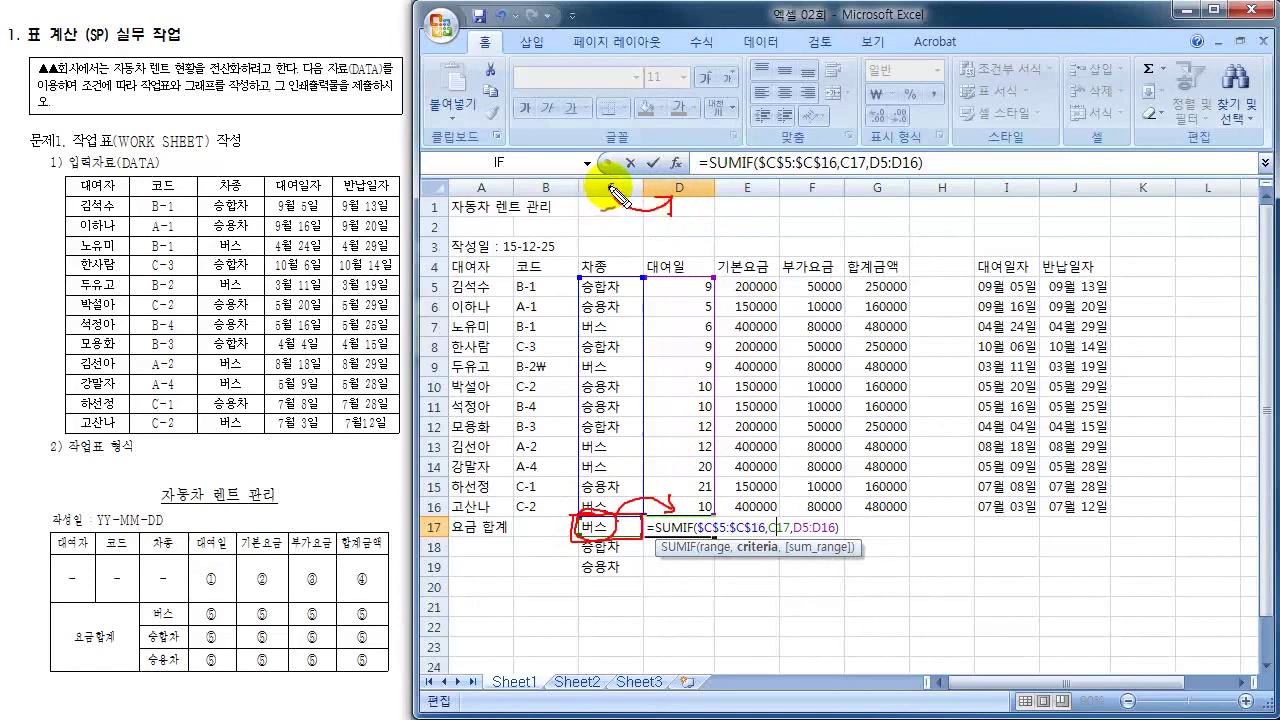
{"action": "left_click_drag", "start_coordinate": [606, 190], "coordinate": [598, 212]}
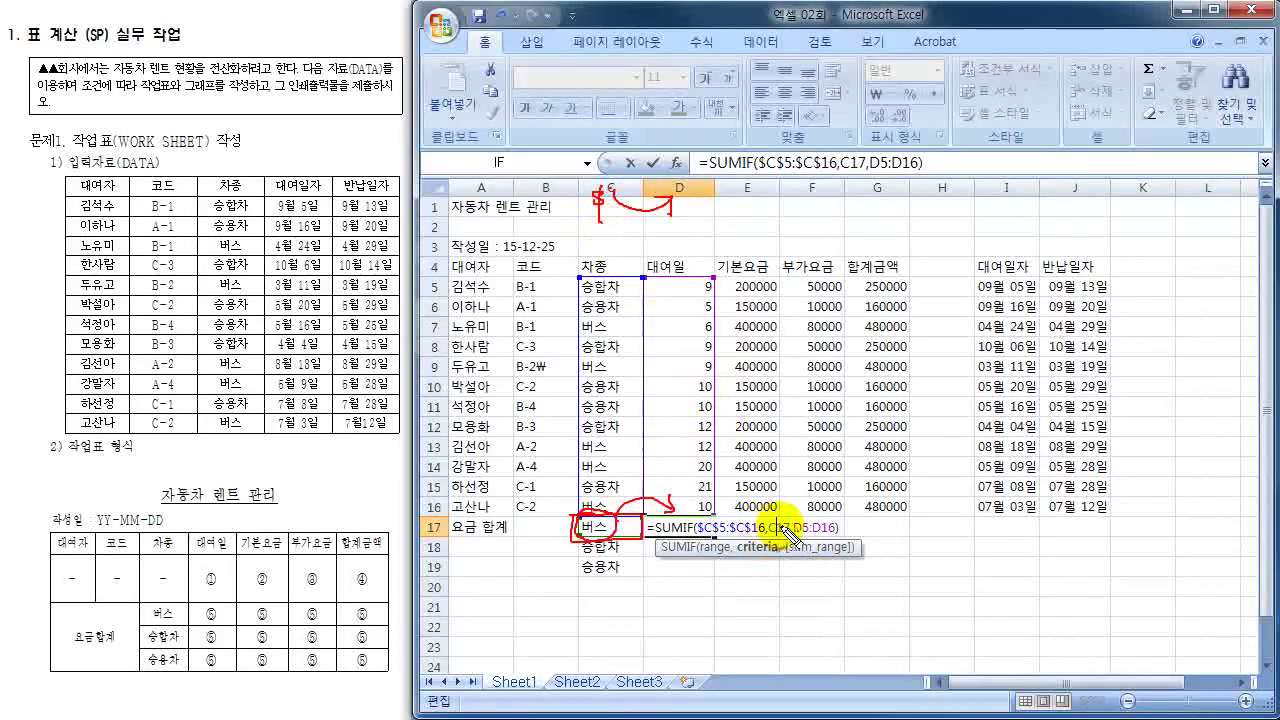
{"action": "left_click_drag", "start_coordinate": [770, 508], "coordinate": [756, 528]}
{"action": "mouse_move", "coordinate": [636, 518]}
{"action": "left_mouse_down"}
{"action": "mouse_move", "coordinate": [646, 571]}
{"action": "mouse_move", "coordinate": [591, 523]}
{"action": "mouse_move", "coordinate": [568, 584]}
{"action": "left_mouse_up"}
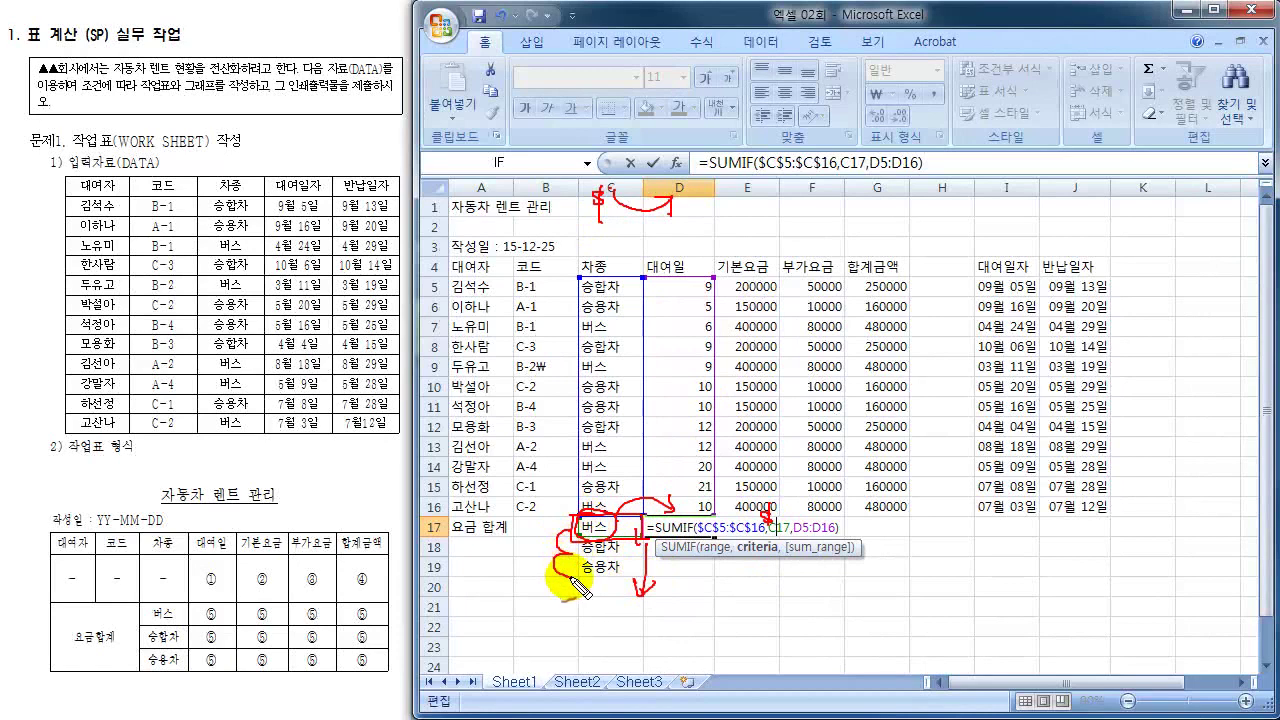
{"action": "mouse_move", "coordinate": [448, 516]}
{"action": "left_mouse_down"}
{"action": "mouse_move", "coordinate": [421, 531]}
{"action": "mouse_move", "coordinate": [455, 540]}
{"action": "mouse_move", "coordinate": [428, 553]}
{"action": "mouse_move", "coordinate": [436, 577]}
{"action": "mouse_move", "coordinate": [478, 578]}
{"action": "left_mouse_up"}
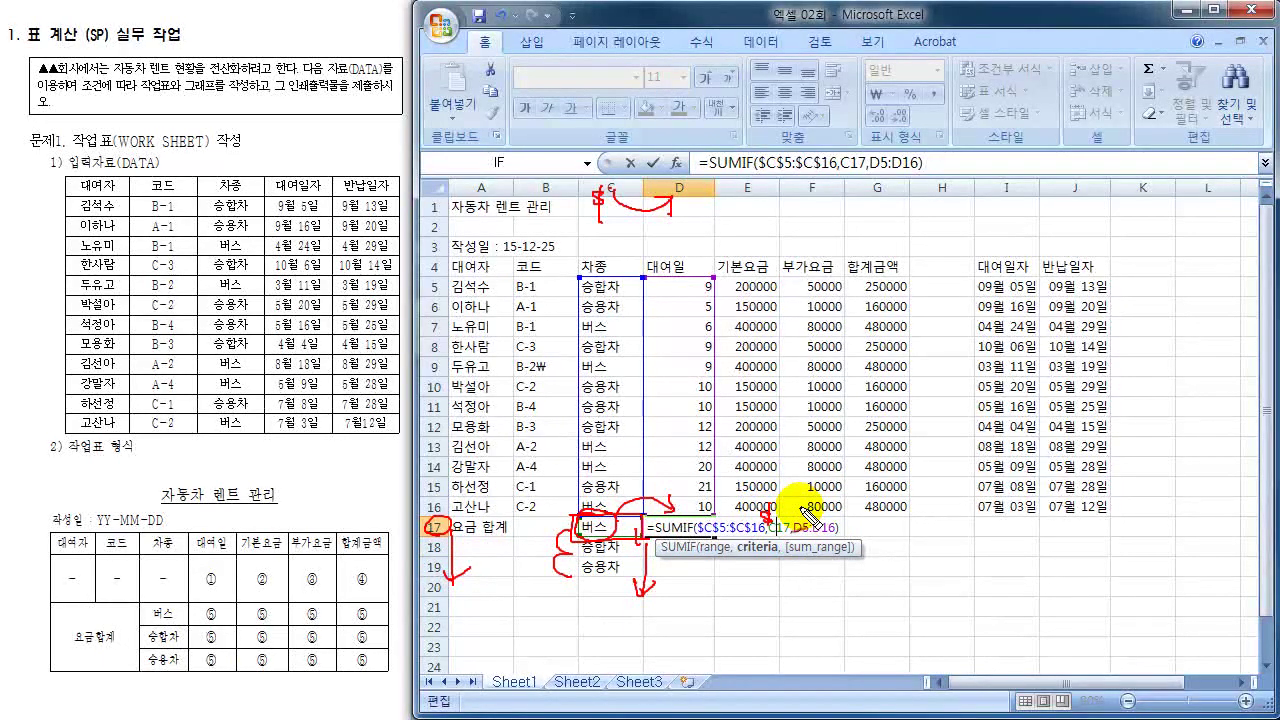
- Change the SUMIF criteria to the mixed reference $C17 and mark the sum range
{"action": "key", "text": "Escape"}
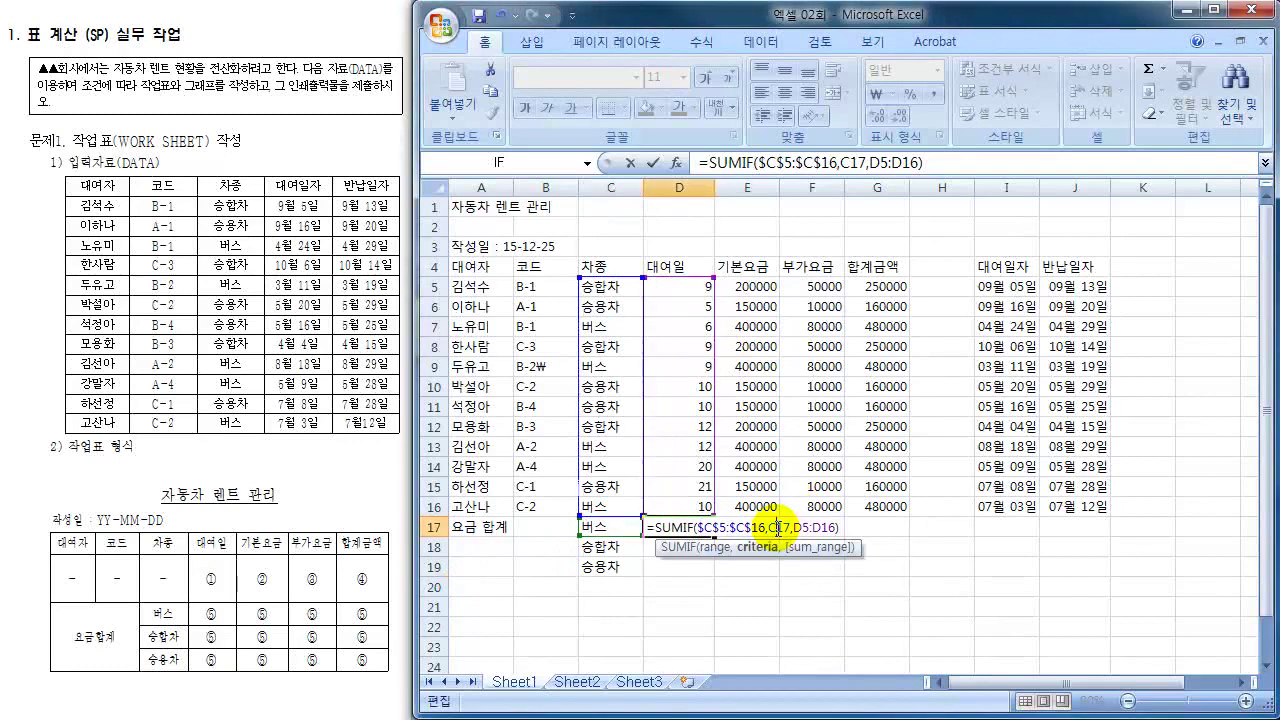
{"action": "key", "text": "F4"}
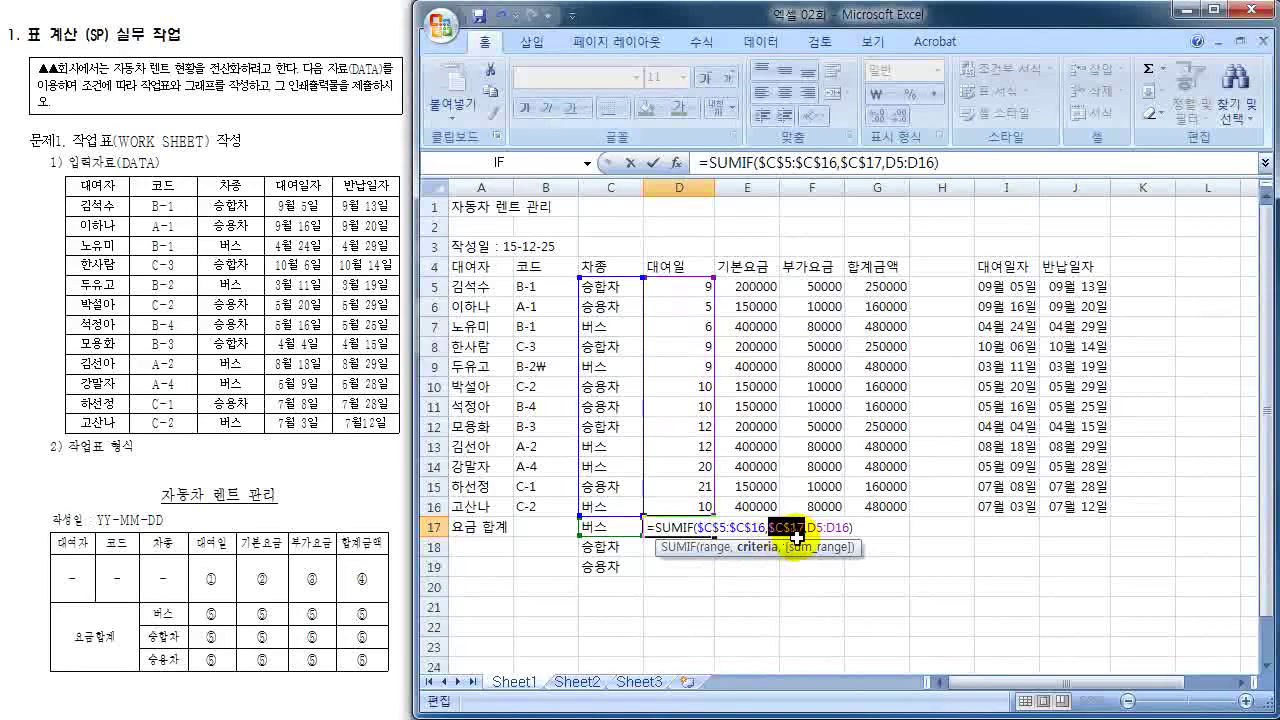
{"action": "key", "text": "F4"}
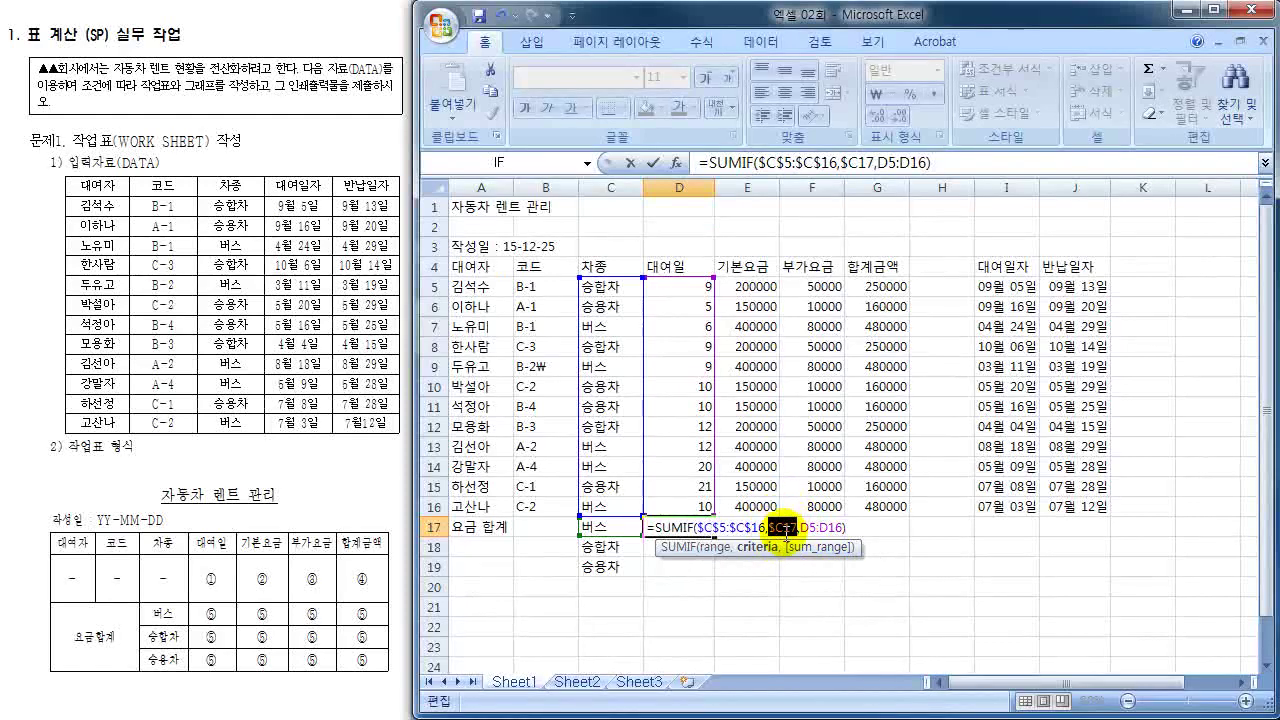
{"action": "left_click_drag", "start_coordinate": [801, 527], "coordinate": [846, 531]}
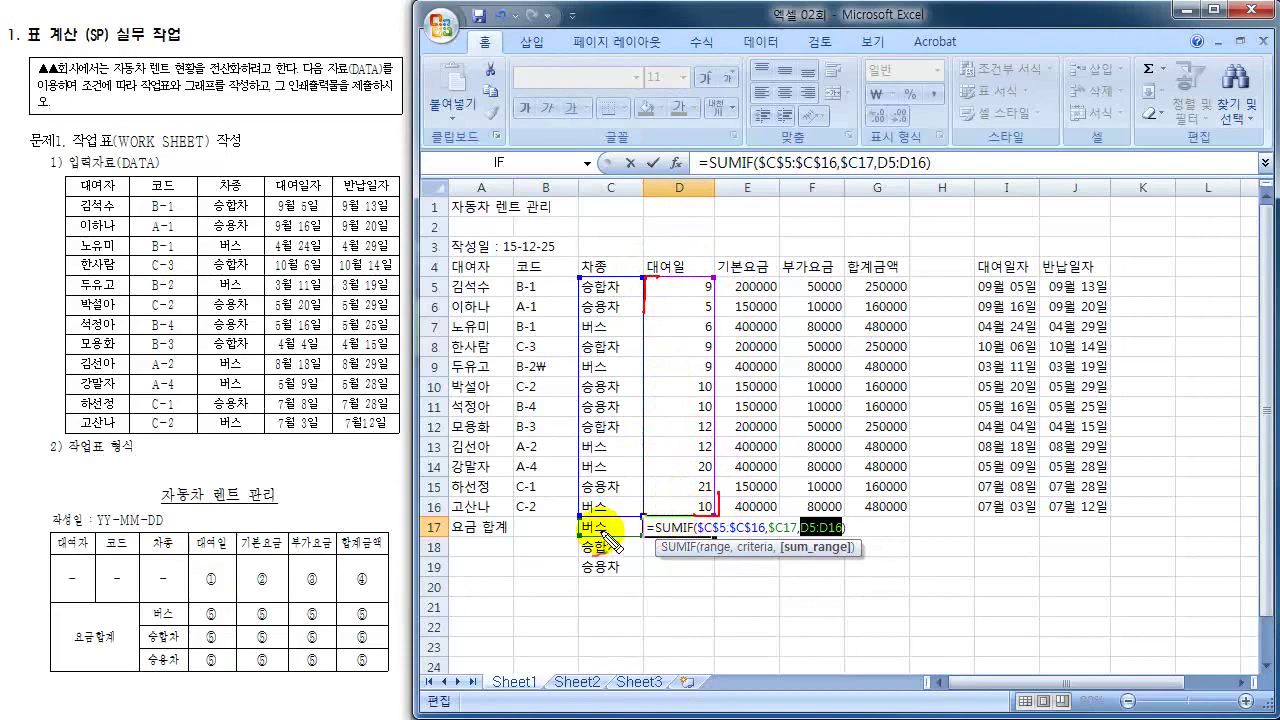
- Annotate how the D17 formula copies across columns E–G and down rows 17–19
{"action": "mouse_move", "coordinate": [700, 280]}
{"action": "left_mouse_down"}
{"action": "mouse_move", "coordinate": [738, 270]}
{"action": "mouse_move", "coordinate": [818, 290]}
{"action": "left_mouse_up"}
{"action": "mouse_move", "coordinate": [712, 272]}
{"action": "left_mouse_down"}
{"action": "mouse_move", "coordinate": [770, 242]}
{"action": "mouse_move", "coordinate": [868, 294]}
{"action": "left_mouse_up"}
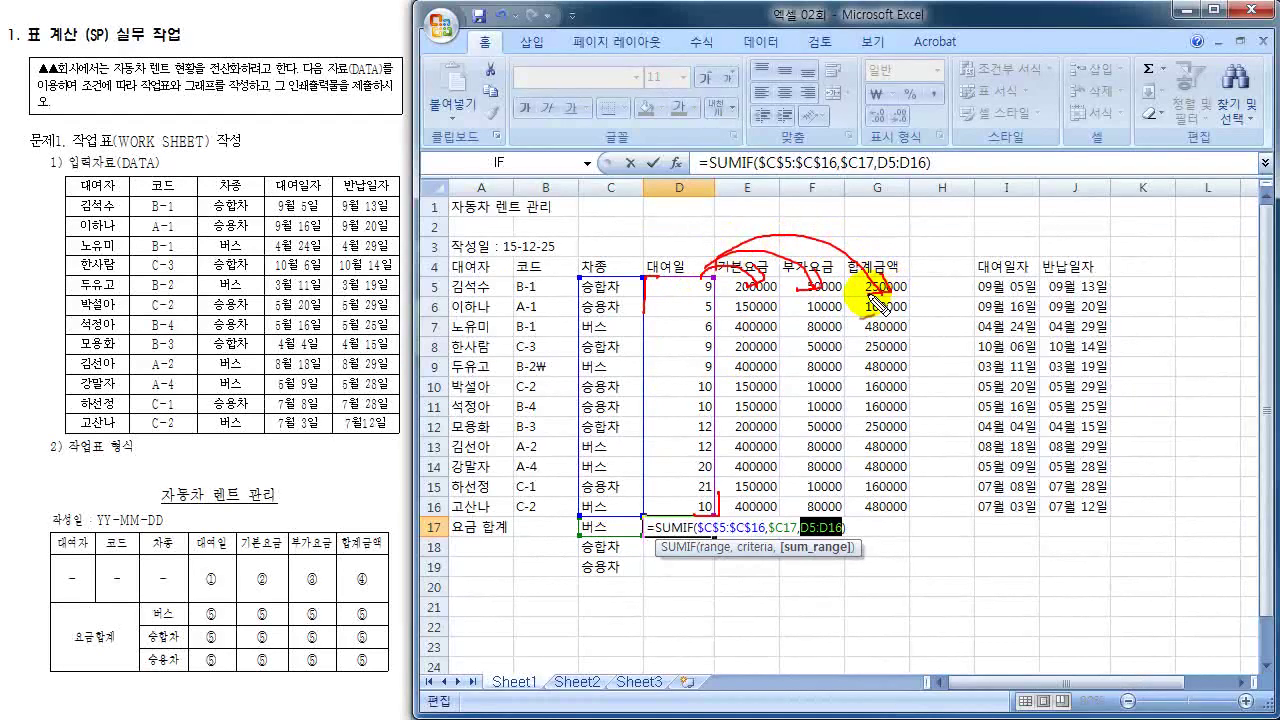
{"action": "mouse_move", "coordinate": [697, 180]}
{"action": "left_mouse_down"}
{"action": "mouse_move", "coordinate": [664, 188]}
{"action": "mouse_move", "coordinate": [700, 198]}
{"action": "left_mouse_up"}
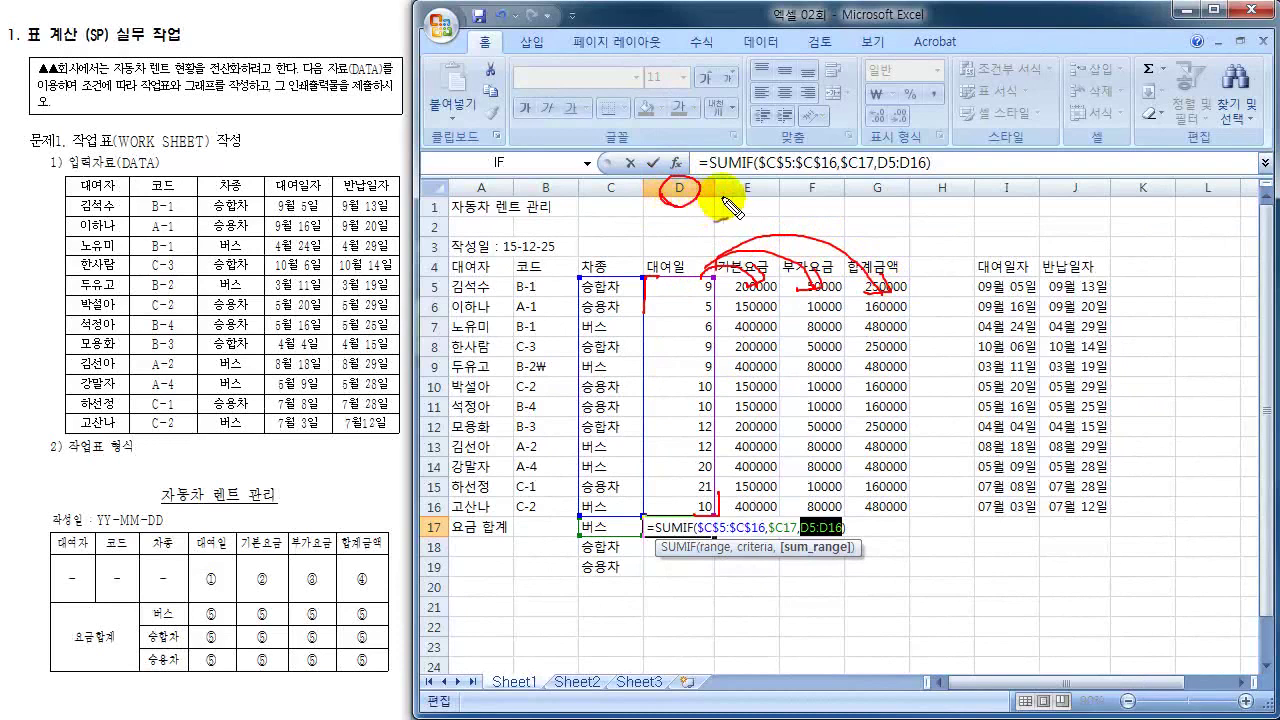
{"action": "left_click_drag", "start_coordinate": [703, 195], "coordinate": [886, 206]}
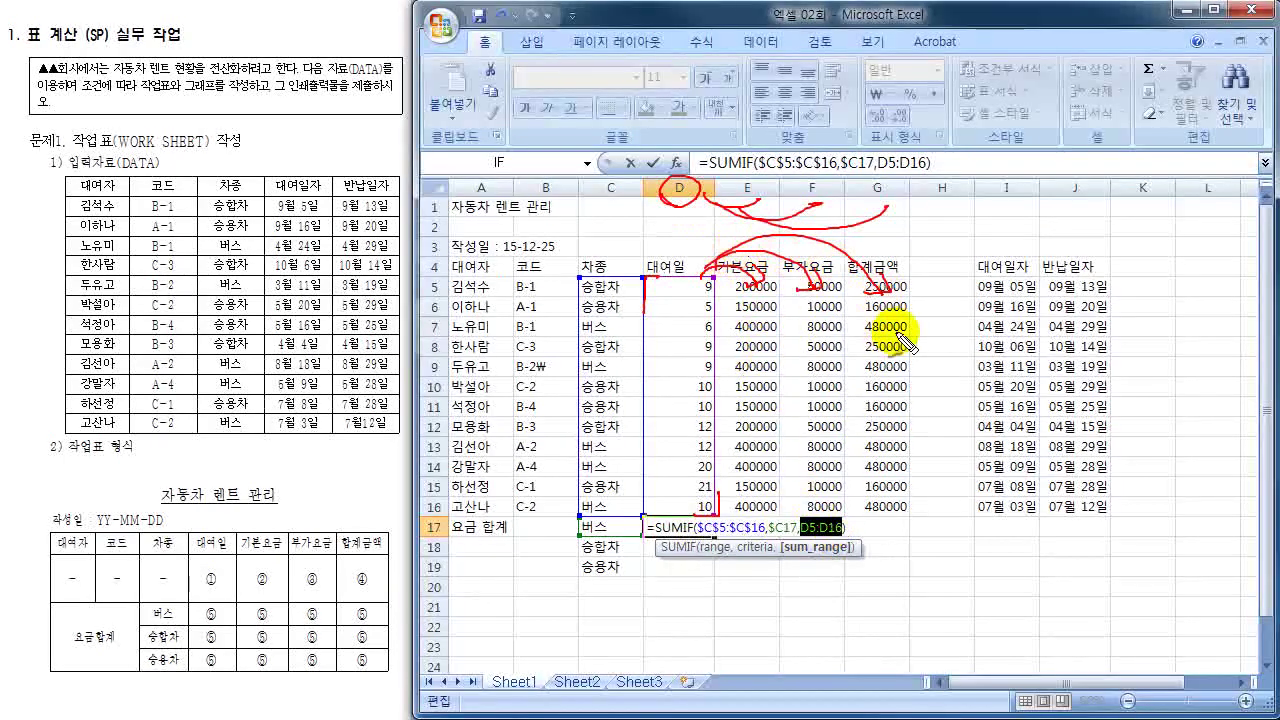
{"action": "mouse_move", "coordinate": [720, 542]}
{"action": "left_mouse_down"}
{"action": "mouse_move", "coordinate": [716, 526]}
{"action": "mouse_move", "coordinate": [712, 576]}
{"action": "mouse_move", "coordinate": [738, 567]}
{"action": "left_mouse_up"}
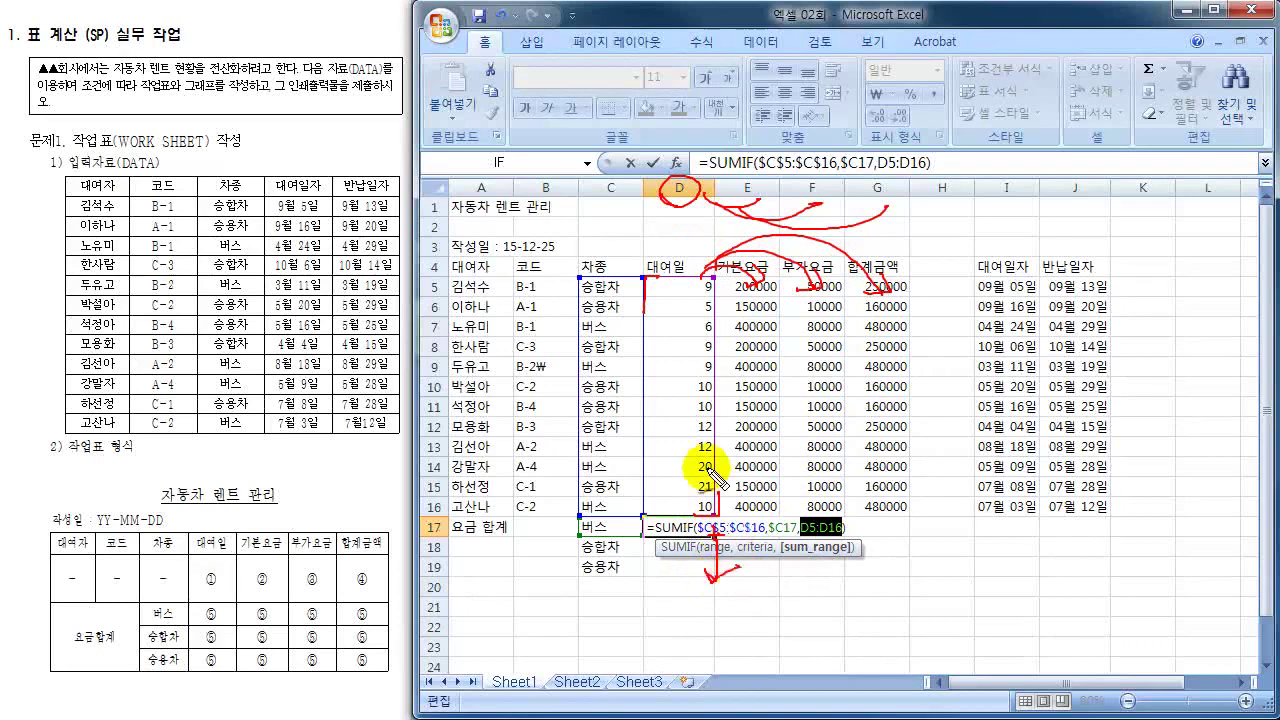
{"action": "left_click_drag", "start_coordinate": [648, 262], "coordinate": [645, 312]}
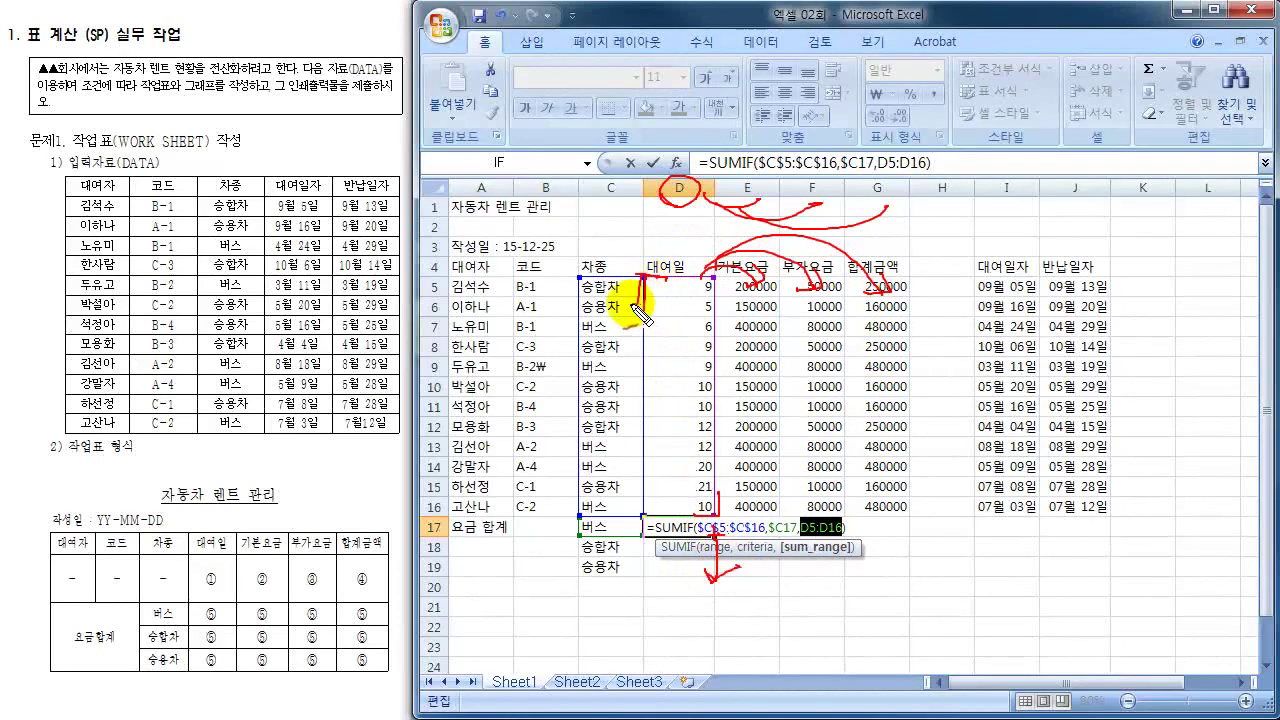
{"action": "mouse_move", "coordinate": [640, 315]}
{"action": "left_mouse_down"}
{"action": "mouse_move", "coordinate": [657, 271]}
{"action": "mouse_move", "coordinate": [660, 286]}
{"action": "left_mouse_up"}
{"action": "mouse_move", "coordinate": [657, 536]}
{"action": "left_mouse_down"}
{"action": "mouse_move", "coordinate": [664, 518]}
{"action": "mouse_move", "coordinate": [648, 535]}
{"action": "mouse_move", "coordinate": [663, 545]}
{"action": "mouse_move", "coordinate": [651, 566]}
{"action": "left_mouse_up"}
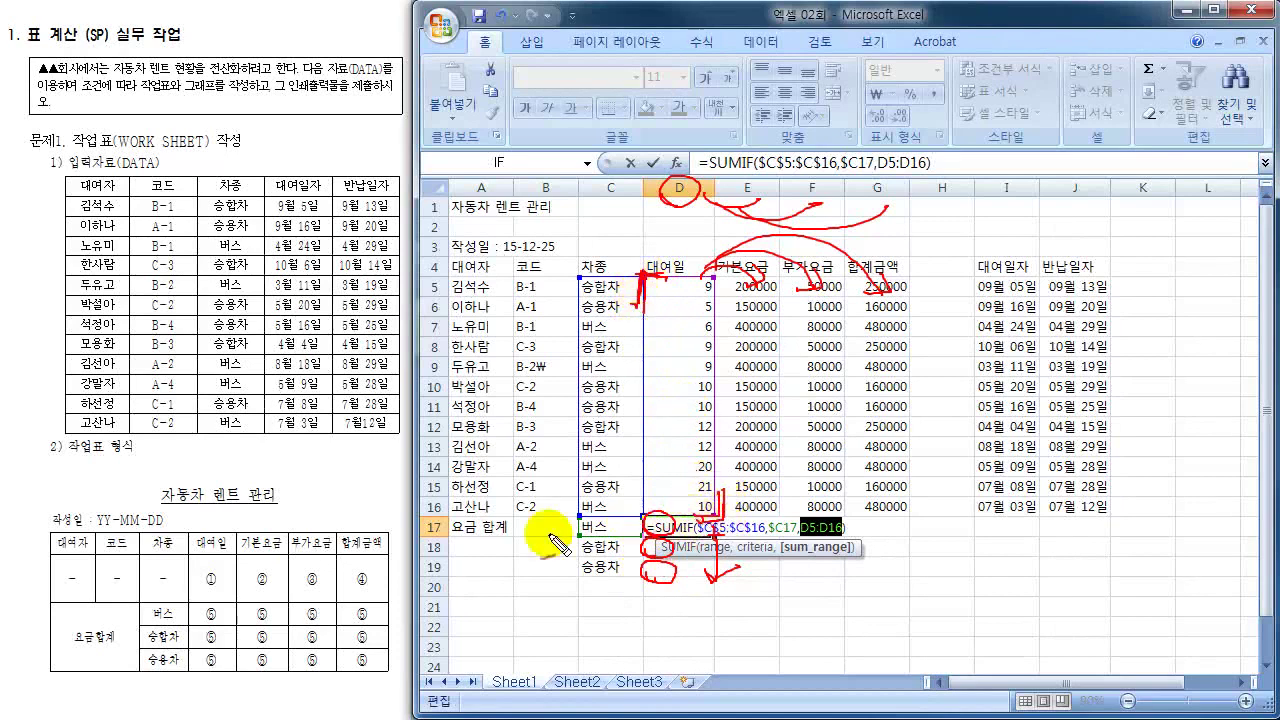
{"action": "left_click_drag", "start_coordinate": [430, 524], "coordinate": [446, 596]}
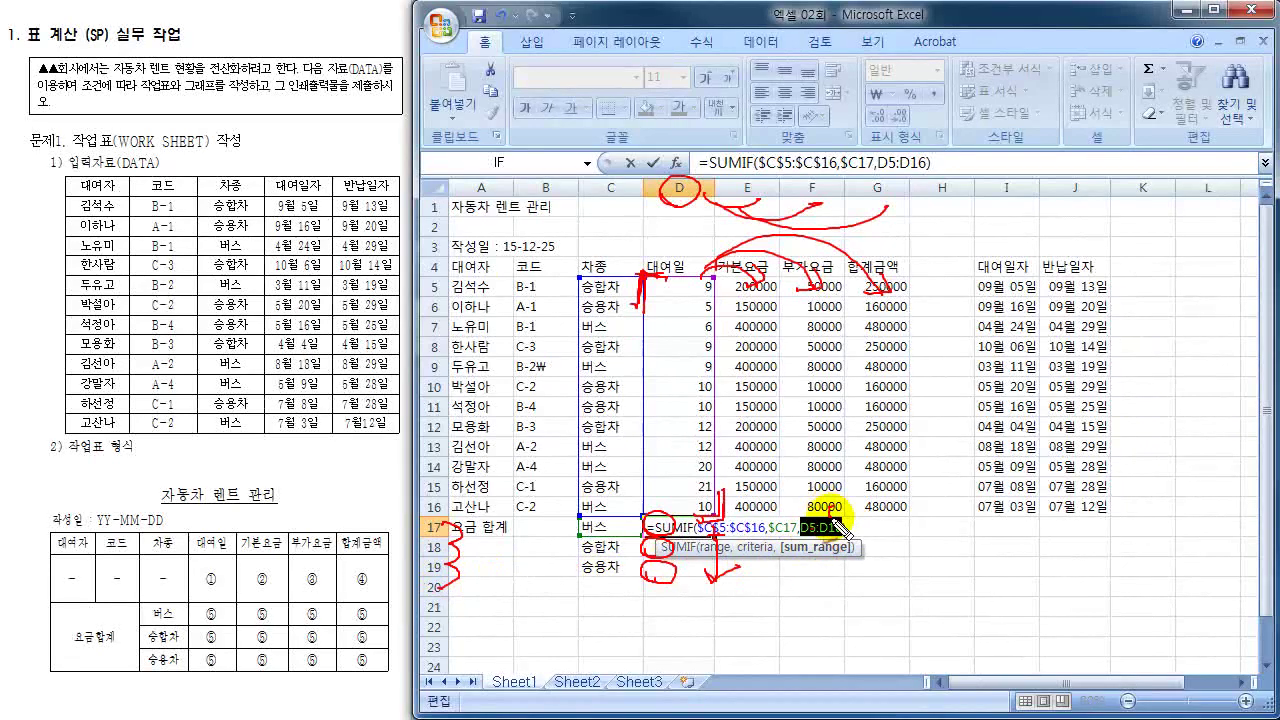
{"action": "mouse_move", "coordinate": [805, 486]}
{"action": "left_mouse_down"}
{"action": "mouse_move", "coordinate": [806, 510]}
{"action": "mouse_move", "coordinate": [831, 510]}
{"action": "left_mouse_up"}
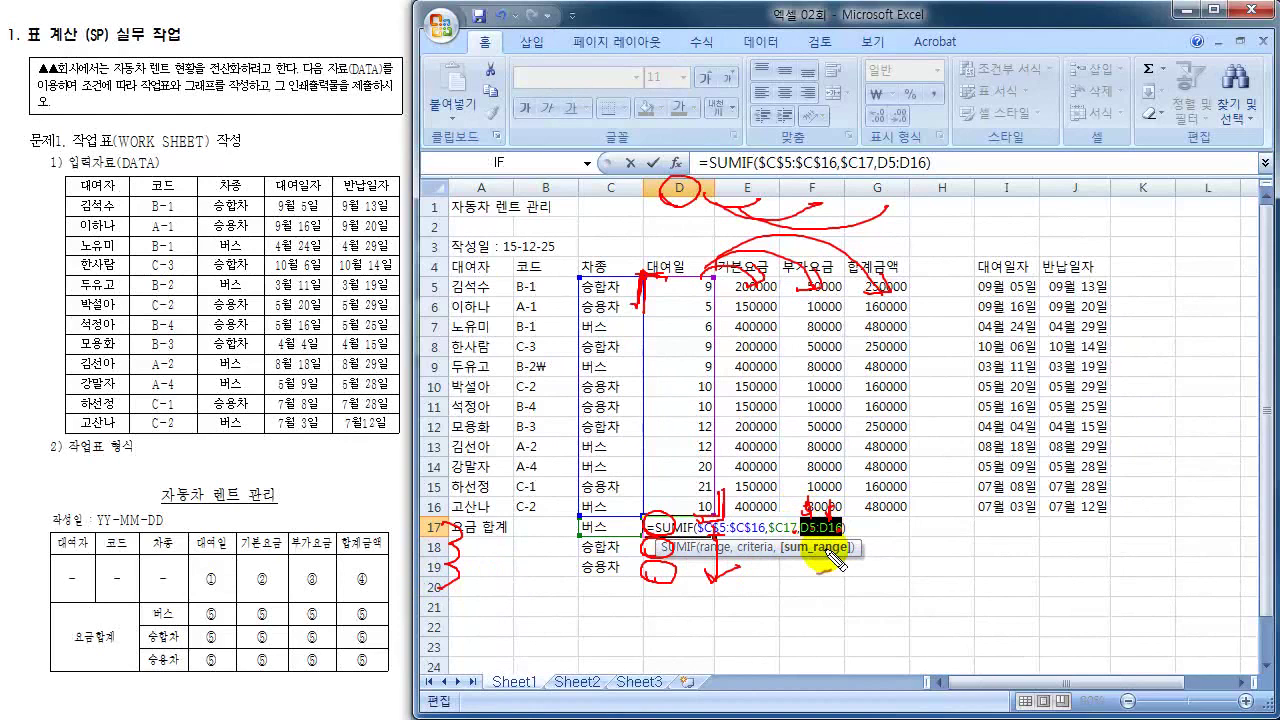
{"action": "key", "text": "Escape"}
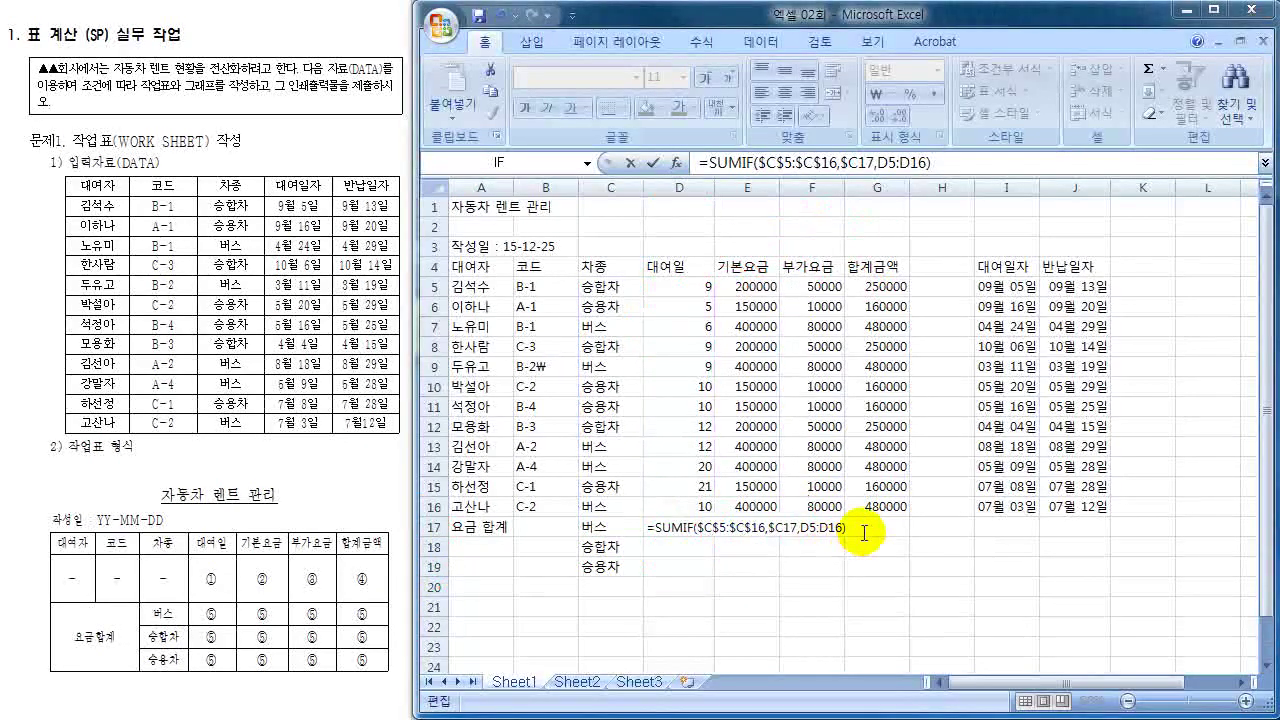
- Lock the sum range rows as D$5:D$16 and commit the SUMIF formula
{"action": "double_click", "coordinate": [805, 528]}
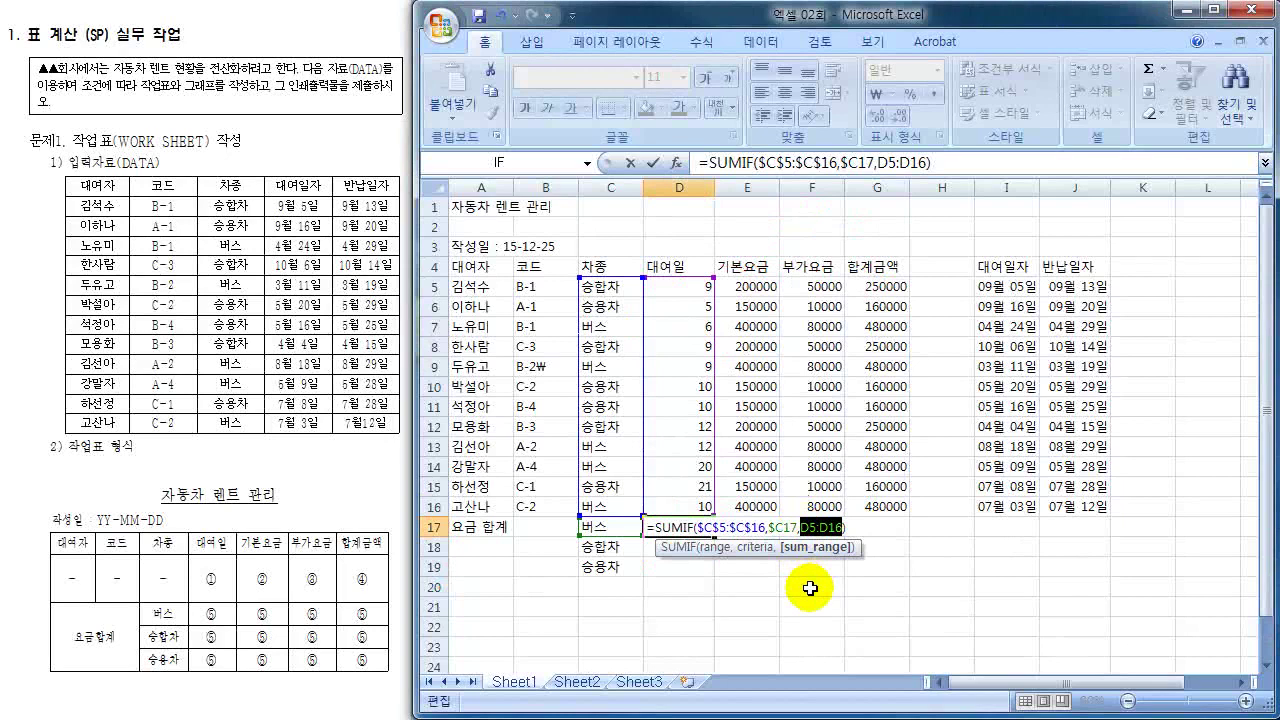
{"action": "key", "text": "F4"}
{"action": "key", "text": "F4"}
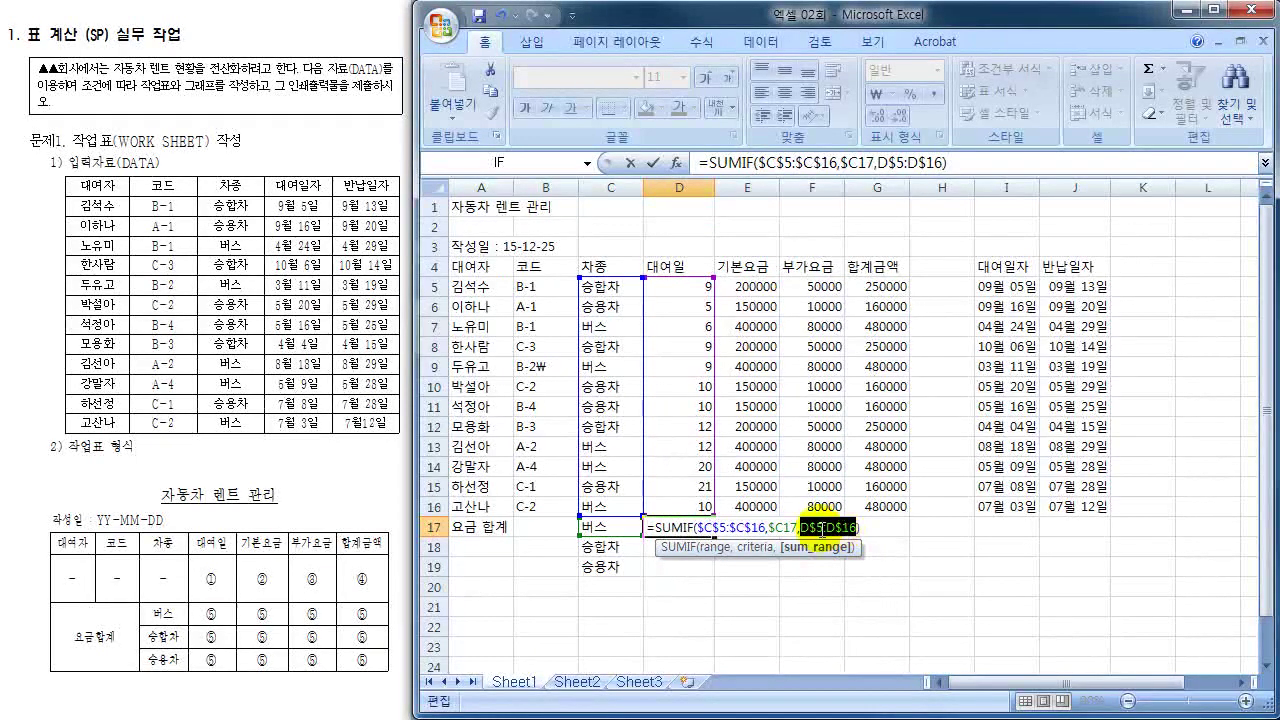
{"action": "key", "text": "Return"}
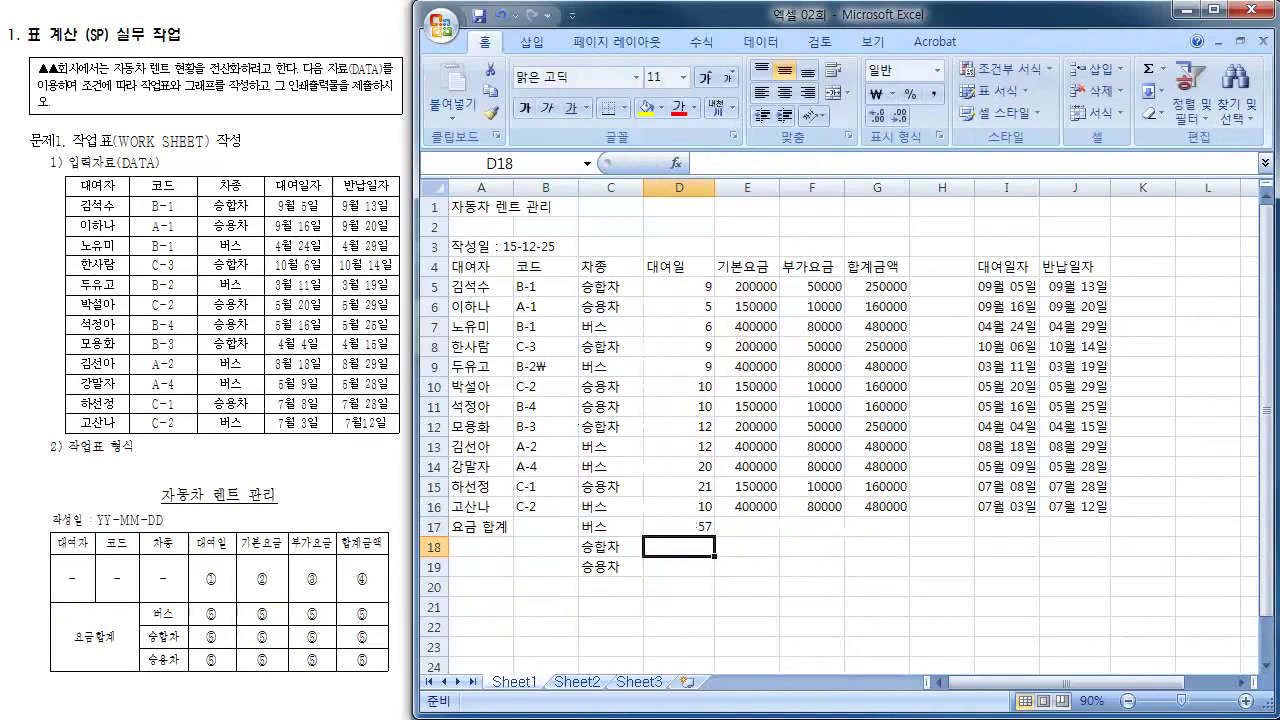
- Fill D17's formula across to G17 and down to row 19, then check the results
{"action": "left_click", "coordinate": [708, 528]}
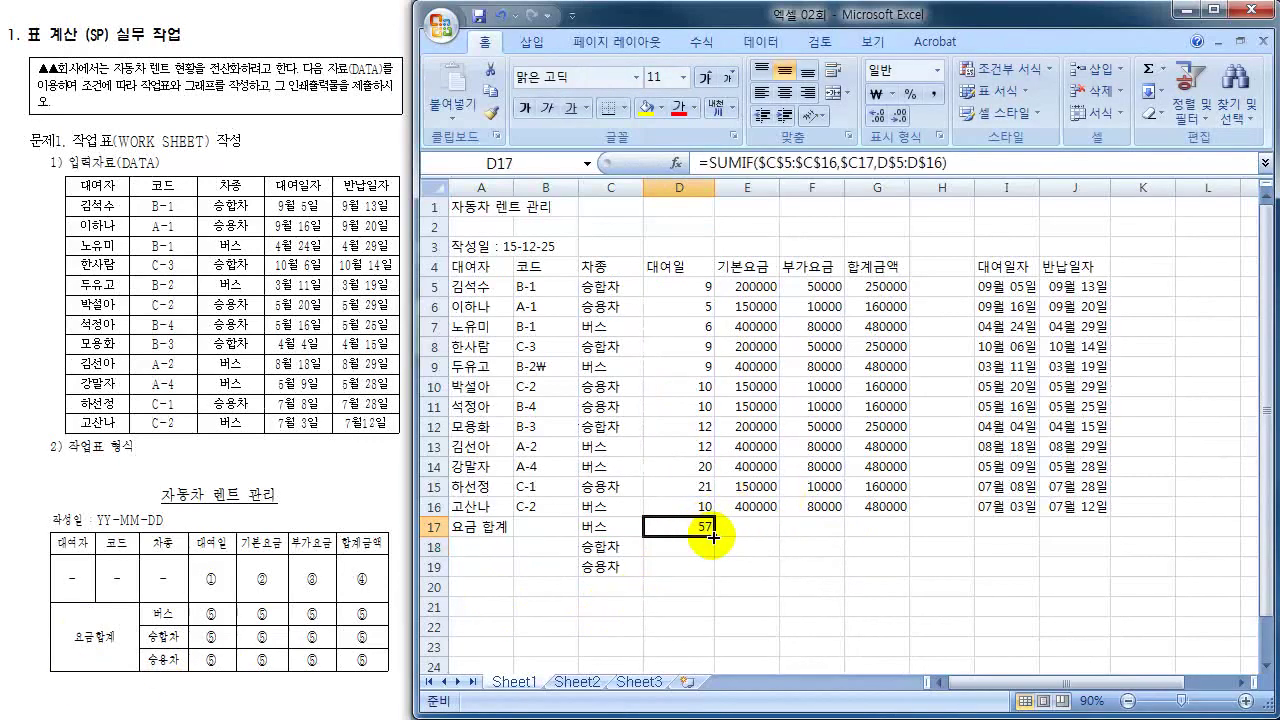
{"action": "left_click_drag", "start_coordinate": [716, 538], "coordinate": [905, 567]}
{"action": "left_click", "coordinate": [876, 566]}
{"action": "left_click", "coordinate": [705, 527]}
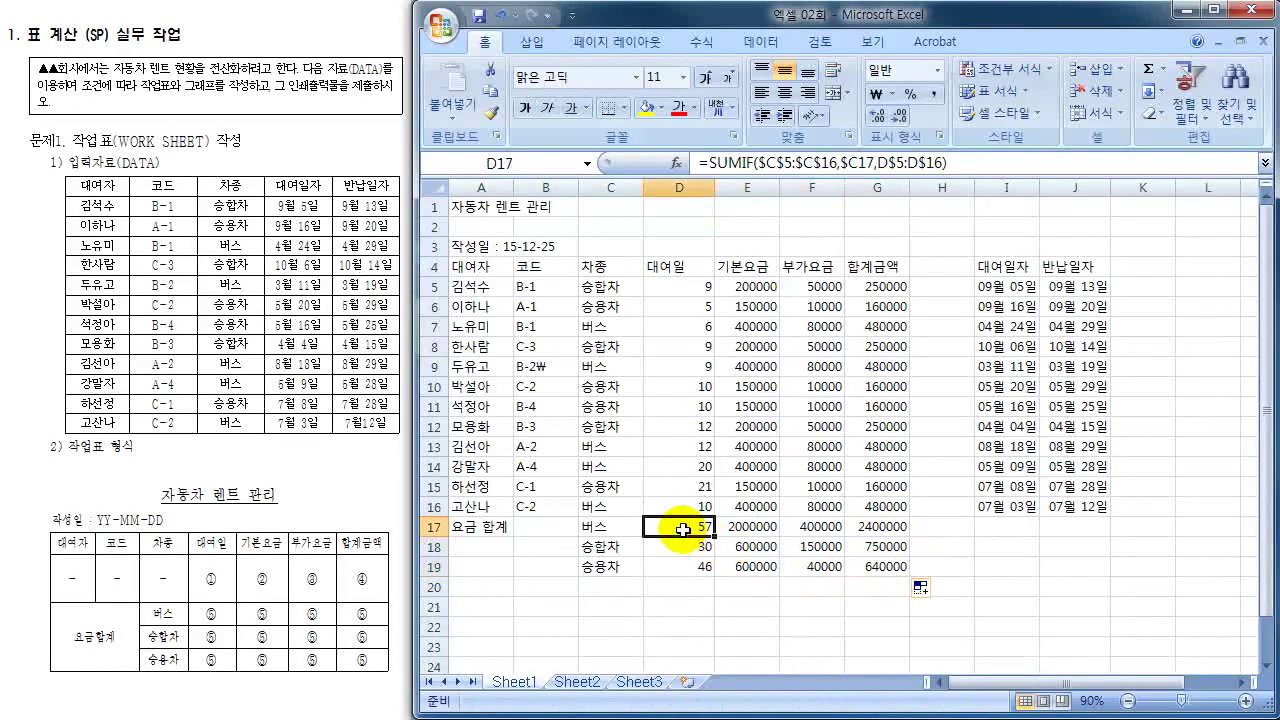
{"action": "left_click", "coordinate": [690, 566]}
{"action": "left_click", "coordinate": [864, 564]}
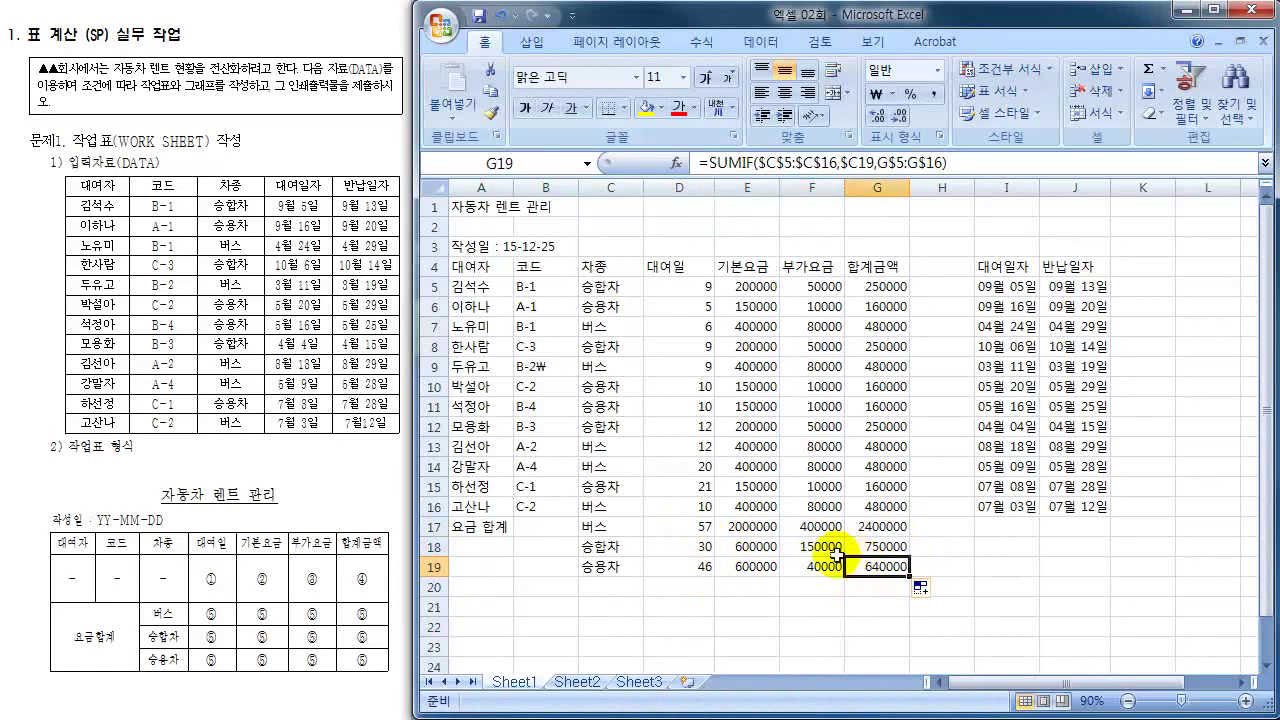
{"action": "left_click", "coordinate": [695, 528]}
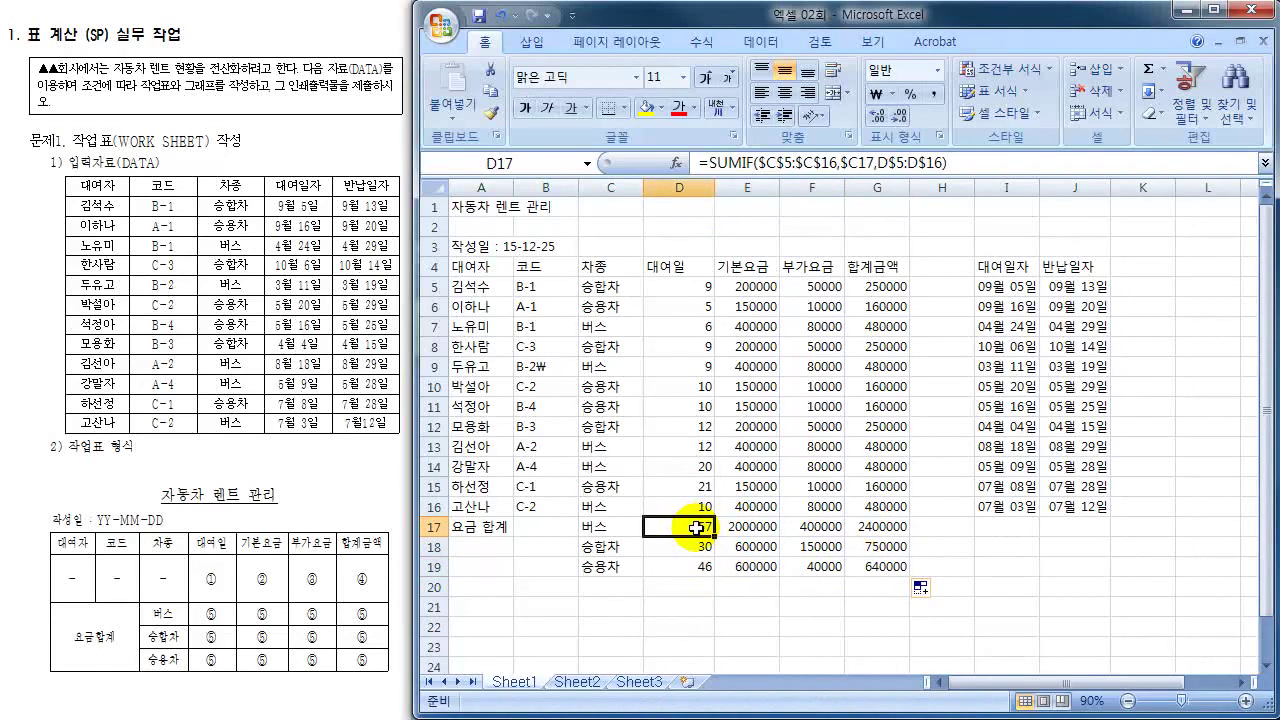
{"action": "double_click", "coordinate": [696, 528]}
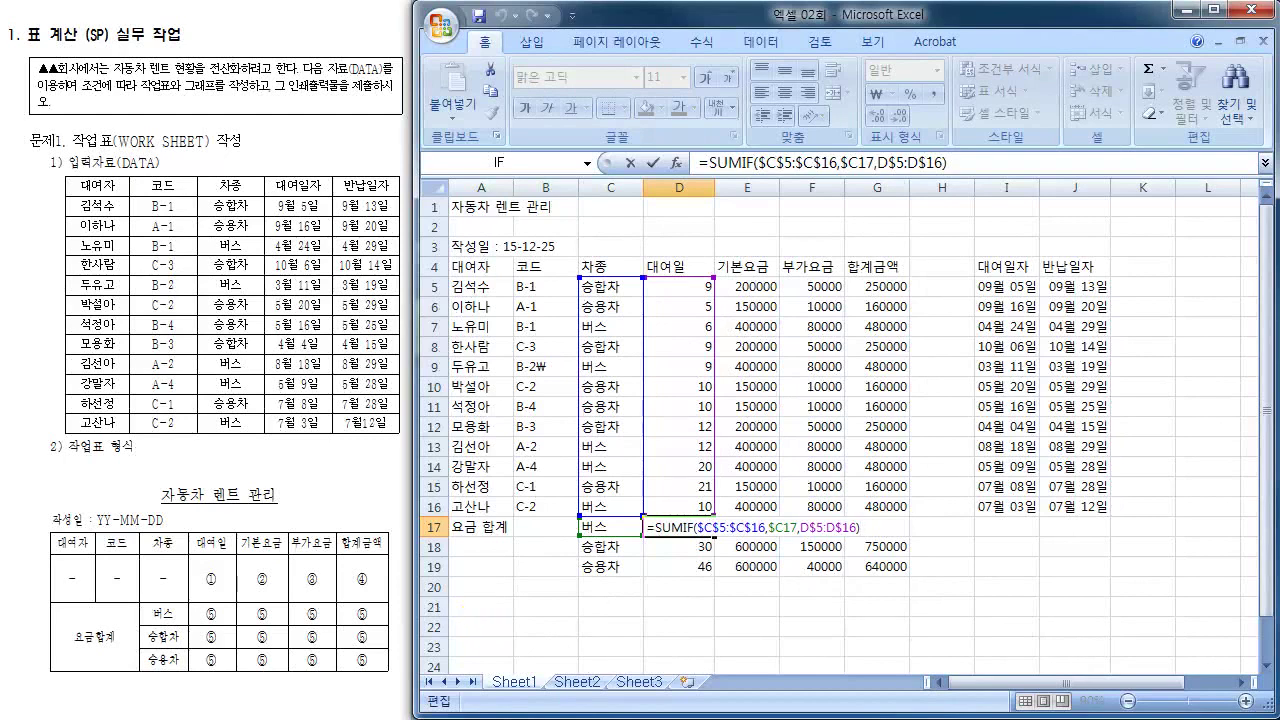
- Review D17's SUMIF arguments, annotating the vehicle-type Range and the $C17 criteria
{"action": "left_click", "coordinate": [730, 527]}
{"action": "left_click", "coordinate": [680, 161]}
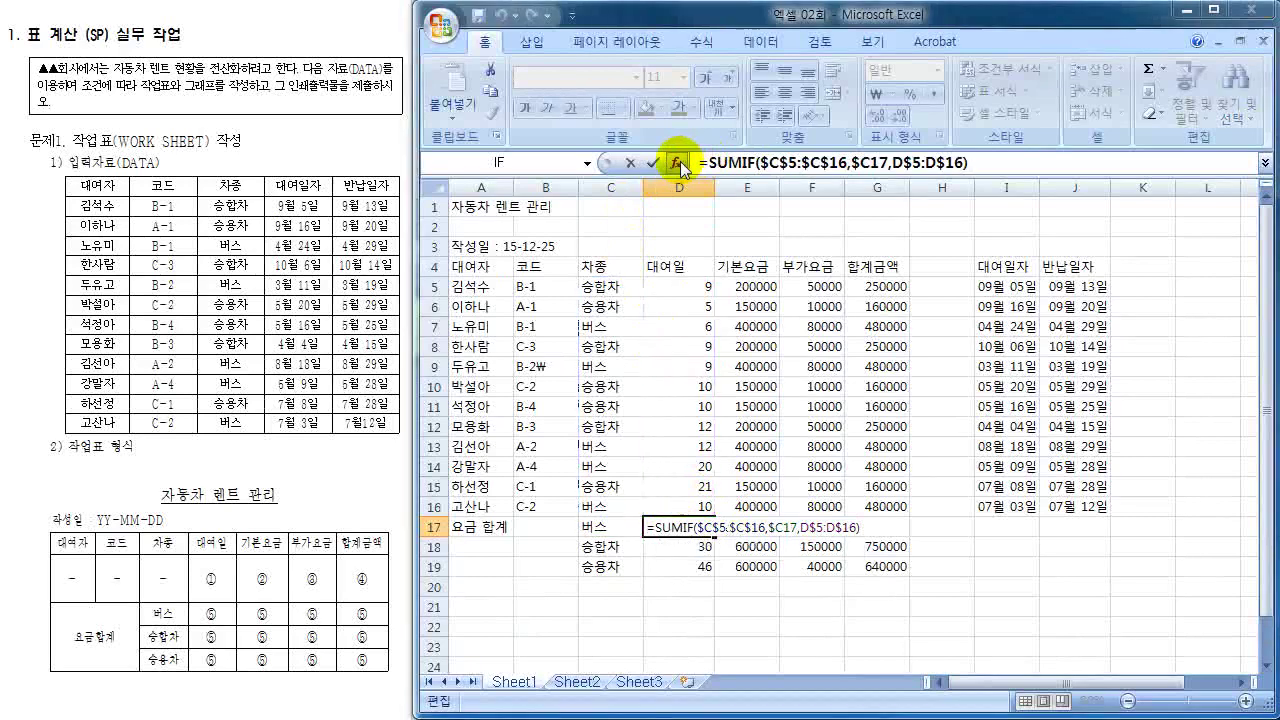
{"action": "left_click_drag", "start_coordinate": [617, 138], "coordinate": [1077, 189]}
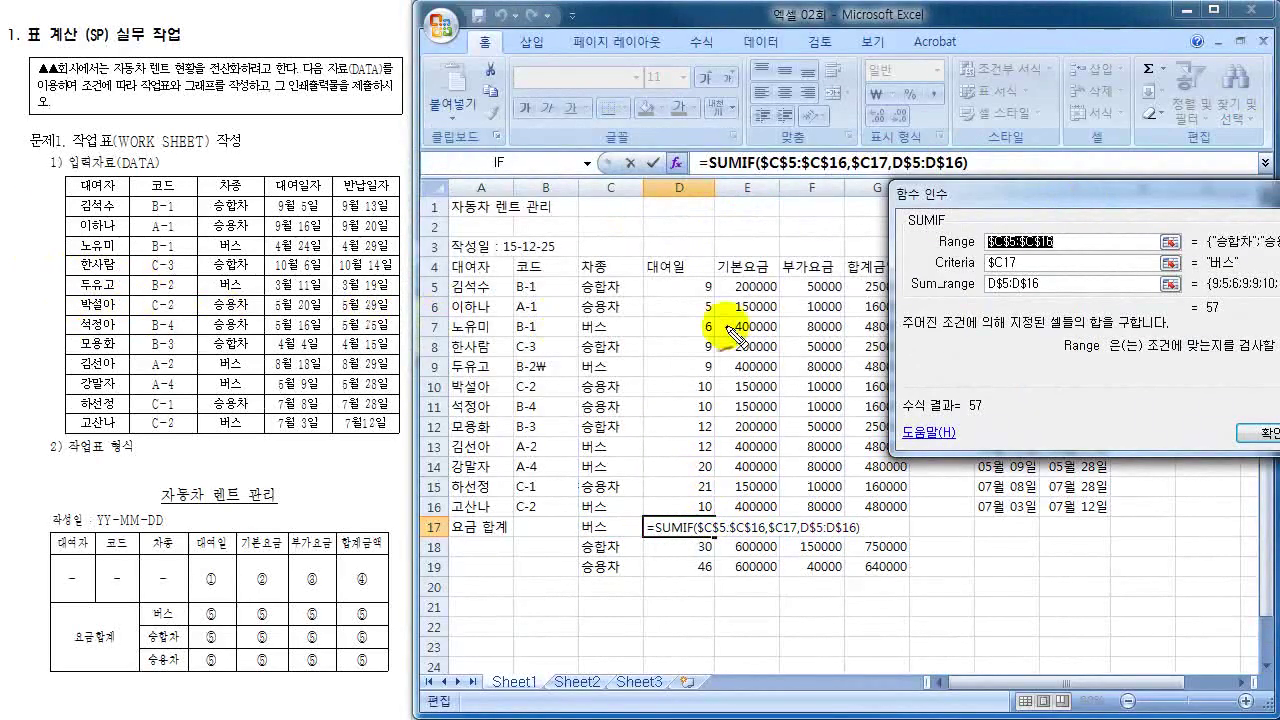
{"action": "left_click_drag", "start_coordinate": [938, 248], "coordinate": [973, 236]}
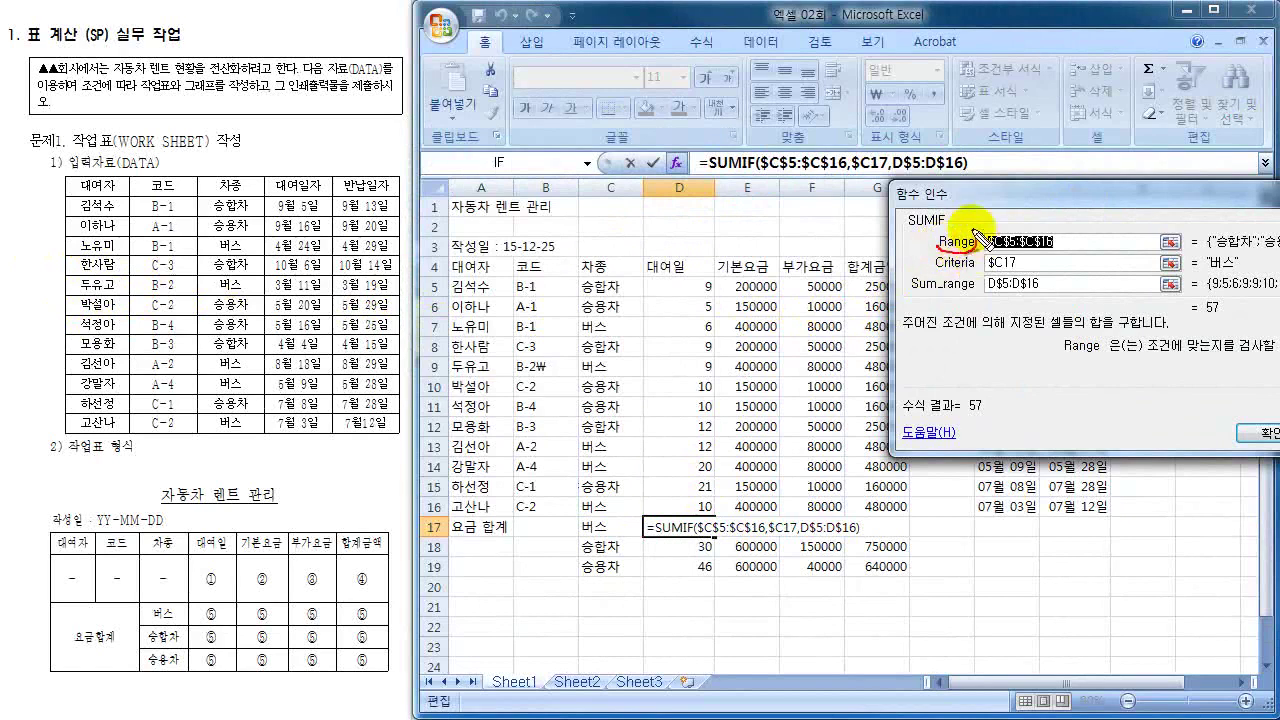
{"action": "left_click_drag", "start_coordinate": [590, 276], "coordinate": [576, 320]}
{"action": "left_click_drag", "start_coordinate": [647, 502], "coordinate": [645, 528]}
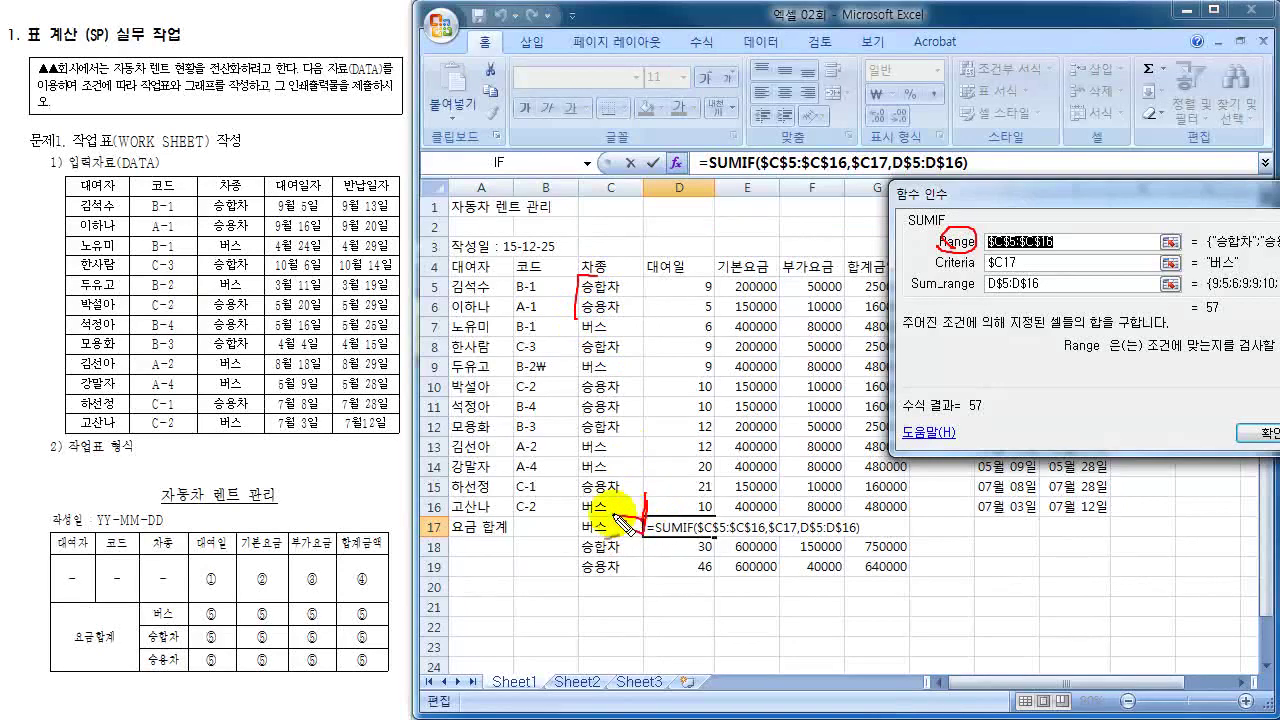
{"action": "left_click_drag", "start_coordinate": [625, 512], "coordinate": [642, 527]}
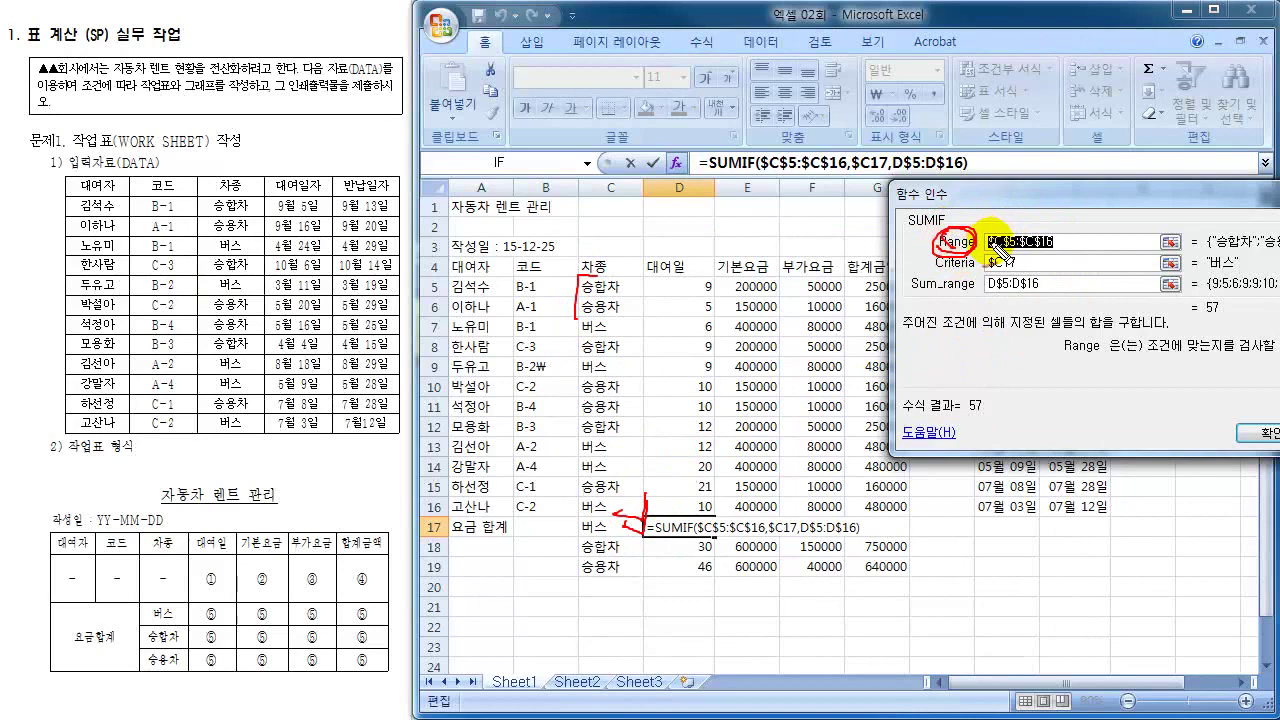
{"action": "mouse_move", "coordinate": [1058, 222]}
{"action": "left_mouse_down"}
{"action": "mouse_move", "coordinate": [1042, 230]}
{"action": "mouse_move", "coordinate": [1080, 208]}
{"action": "mouse_move", "coordinate": [1090, 238]}
{"action": "left_mouse_up"}
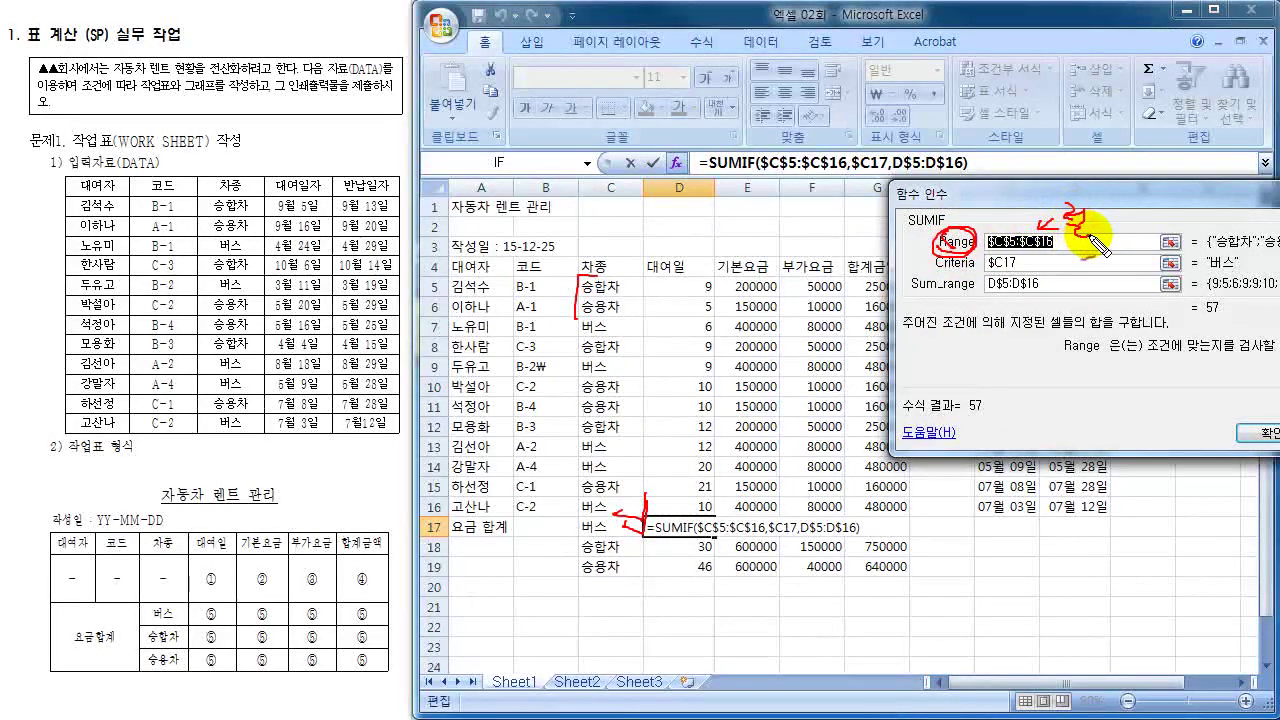
{"action": "mouse_move", "coordinate": [934, 272]}
{"action": "left_mouse_down"}
{"action": "mouse_move", "coordinate": [1032, 258]}
{"action": "mouse_move", "coordinate": [986, 256]}
{"action": "mouse_move", "coordinate": [1000, 272]}
{"action": "left_mouse_up"}
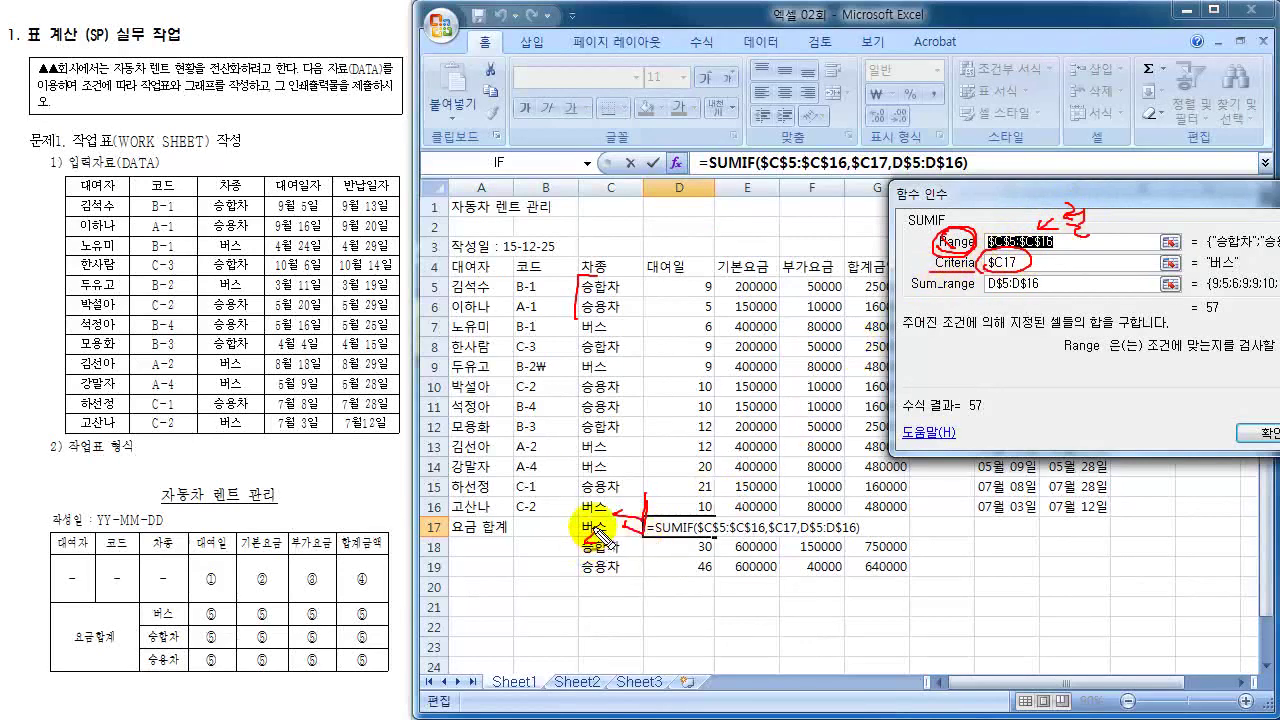
{"action": "mouse_move", "coordinate": [598, 530]}
{"action": "left_mouse_down"}
{"action": "mouse_move", "coordinate": [592, 544]}
{"action": "mouse_move", "coordinate": [632, 524]}
{"action": "mouse_move", "coordinate": [628, 512]}
{"action": "left_mouse_up"}
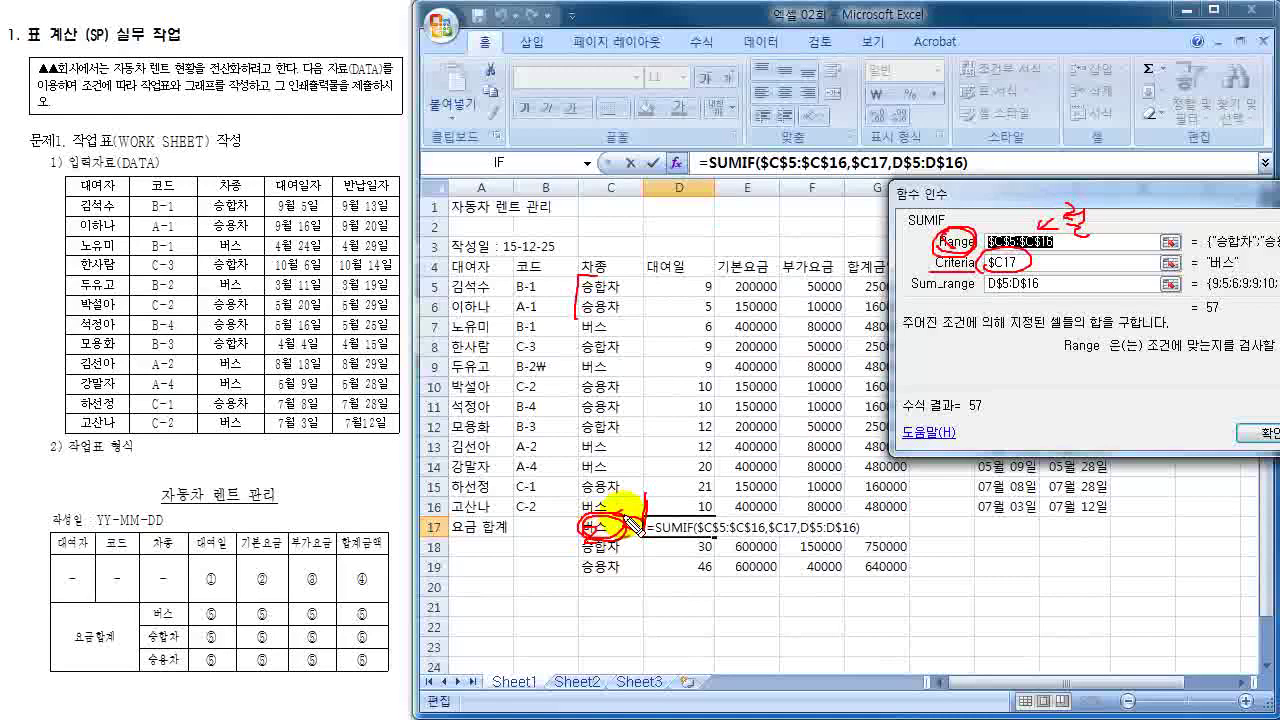
{"action": "mouse_move", "coordinate": [988, 272]}
{"action": "left_mouse_down"}
{"action": "mouse_move", "coordinate": [982, 262]}
{"action": "mouse_move", "coordinate": [1028, 258]}
{"action": "mouse_move", "coordinate": [985, 252]}
{"action": "mouse_move", "coordinate": [1000, 275]}
{"action": "mouse_move", "coordinate": [912, 282]}
{"action": "mouse_move", "coordinate": [928, 298]}
{"action": "left_mouse_up"}
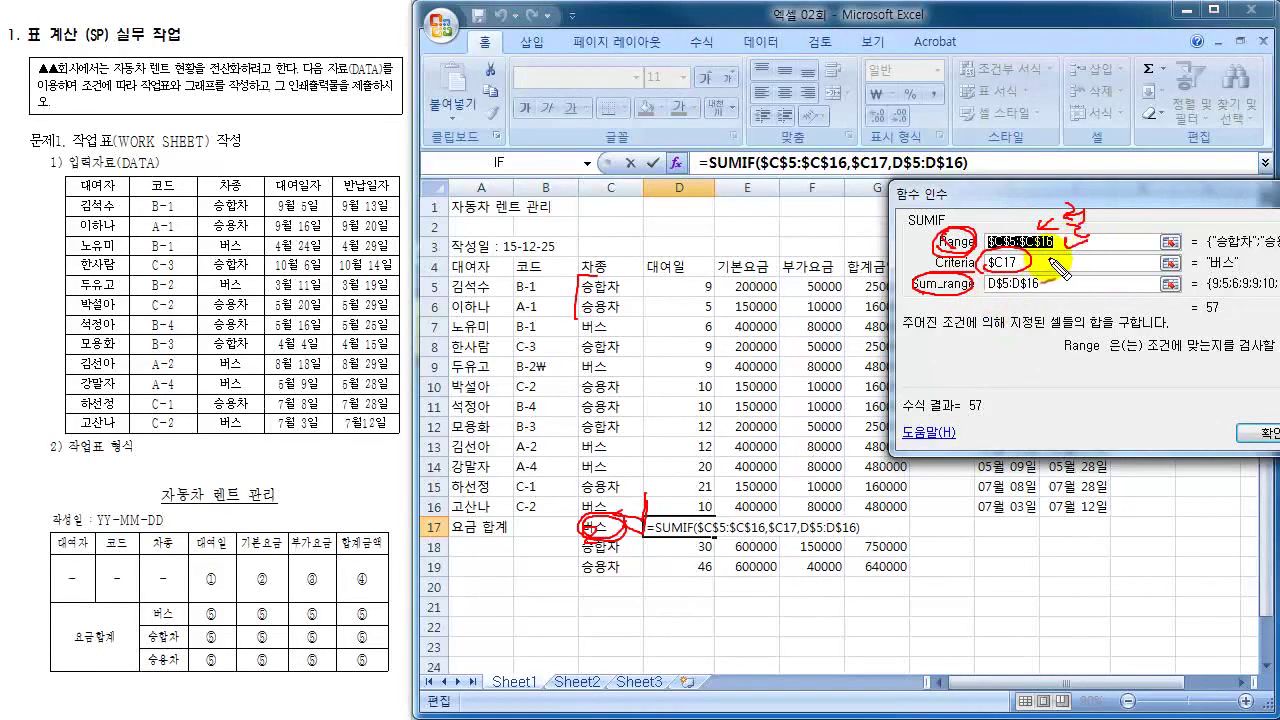
{"action": "mouse_move", "coordinate": [1049, 262]}
{"action": "left_mouse_down"}
{"action": "mouse_move", "coordinate": [1072, 260]}
{"action": "mouse_move", "coordinate": [1089, 279]}
{"action": "left_mouse_up"}
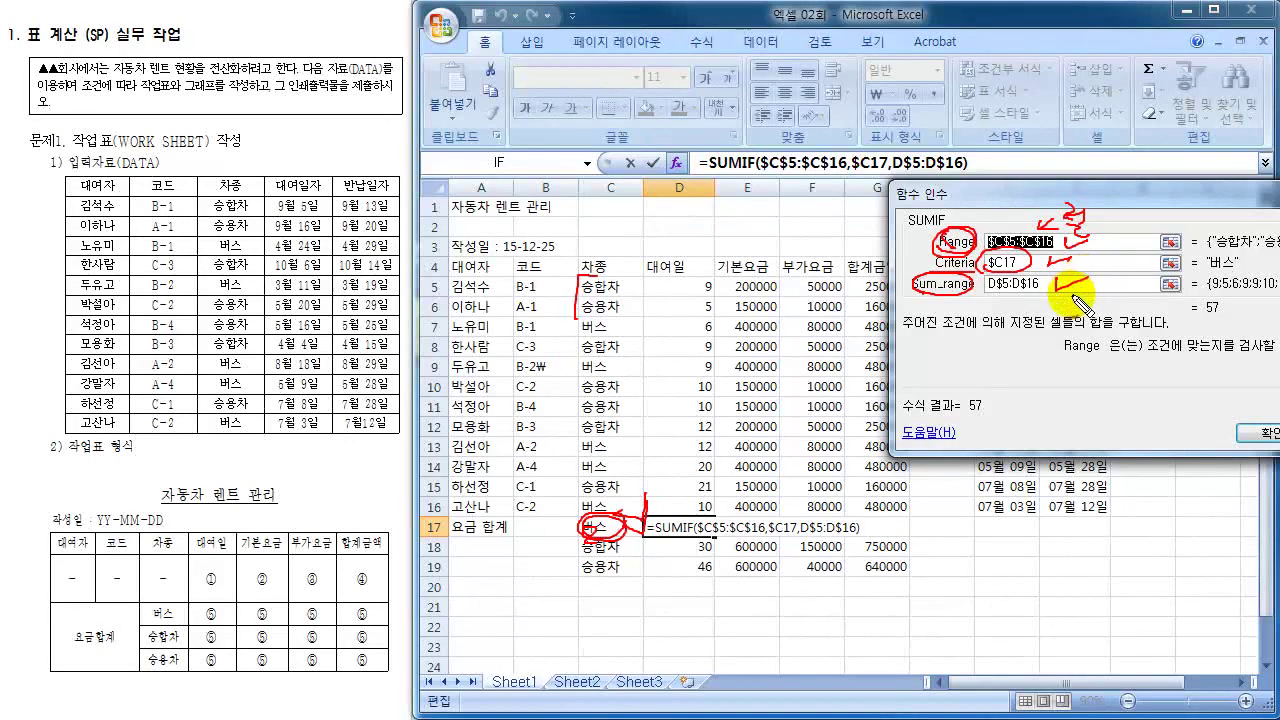
{"action": "key", "text": "Escape"}
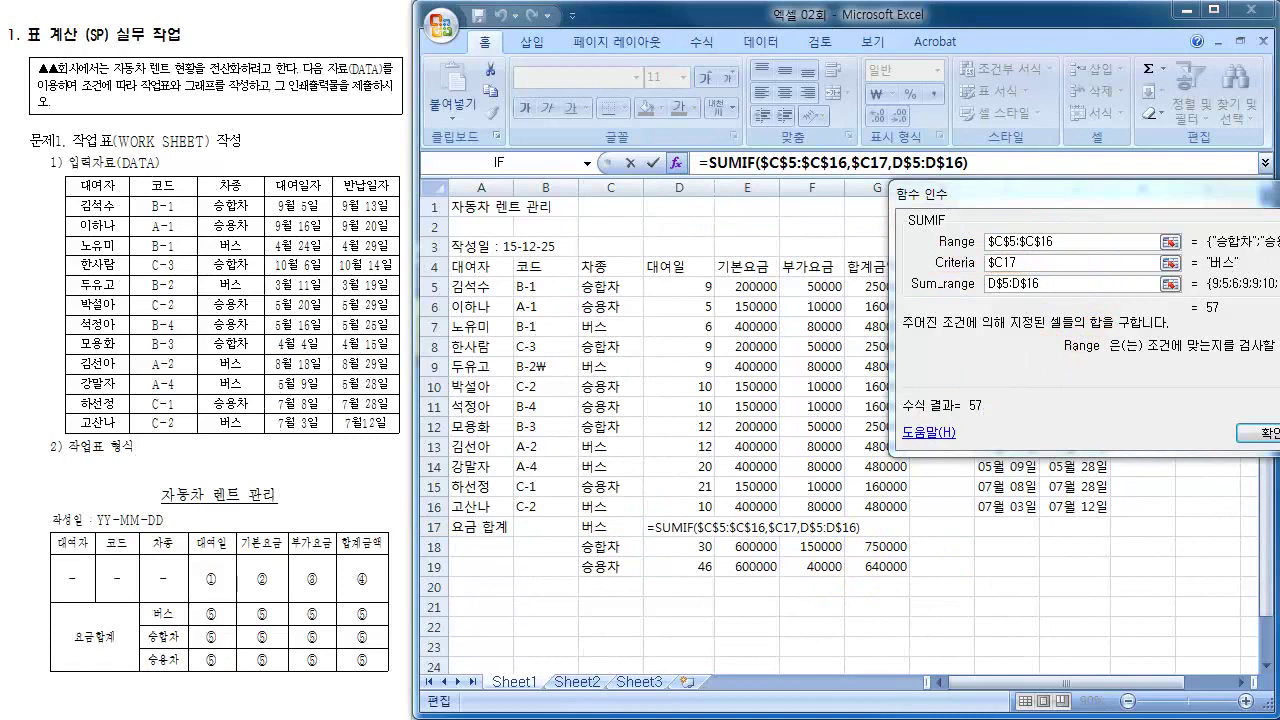
- Confirm the SUMIF formula and open the mistyped code in B9 for editing
{"action": "key", "text": "Return"}
{"action": "left_click", "coordinate": [530, 526]}
{"action": "left_click", "coordinate": [548, 366]}
{"action": "double_click", "coordinate": [548, 366]}
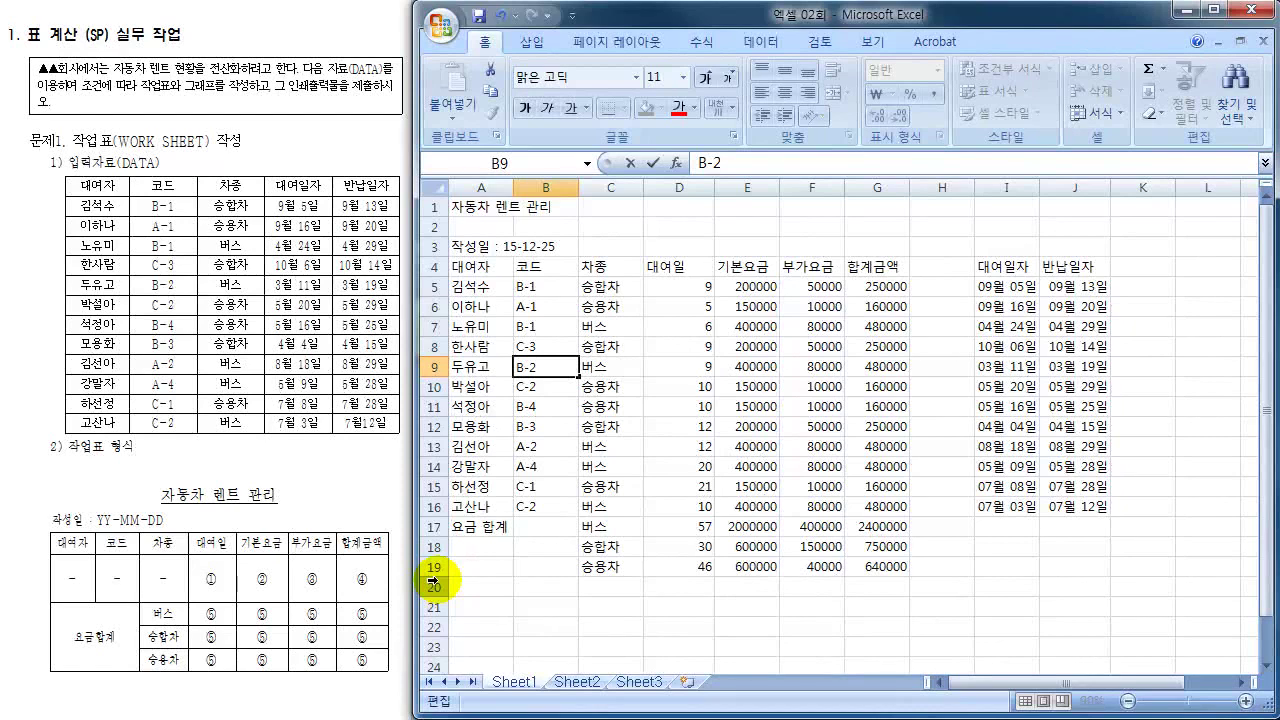
- Commit the corrected code B-2 in B9
{"action": "key", "text": "Return"}
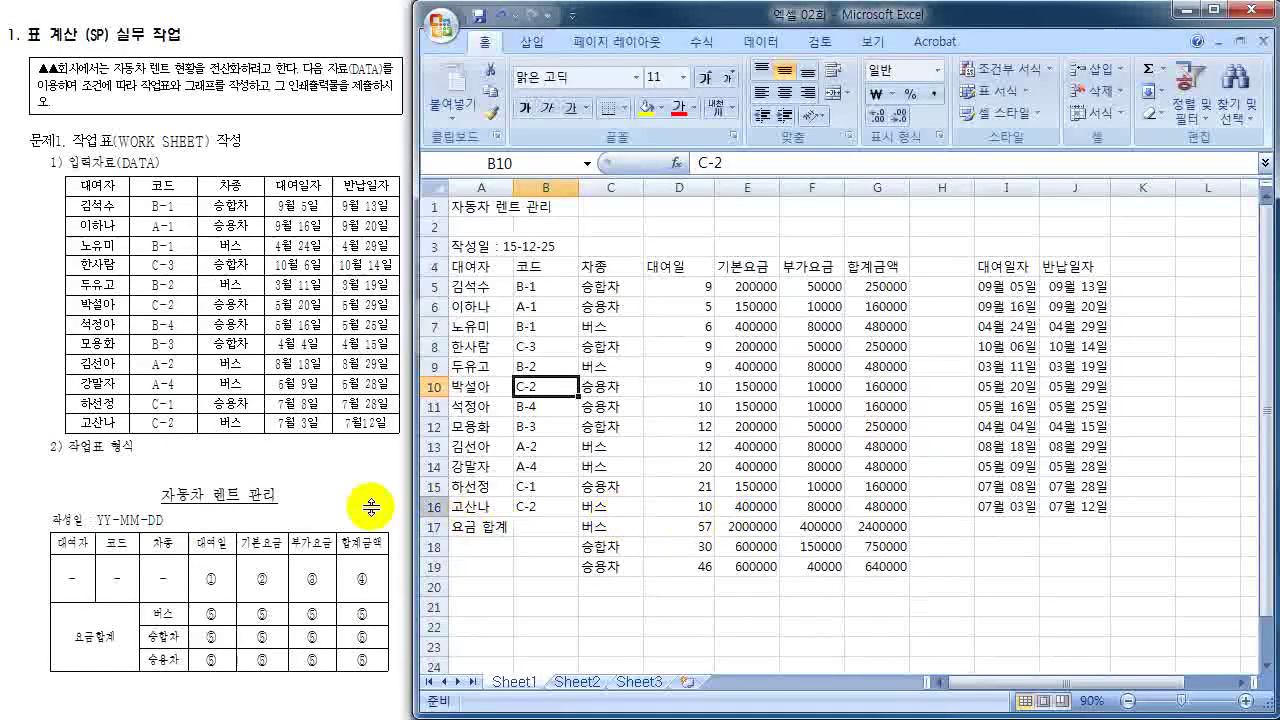
{"action": "scroll", "coordinate": [308, 507], "scroll_direction": "down", "scroll_amount": 10}
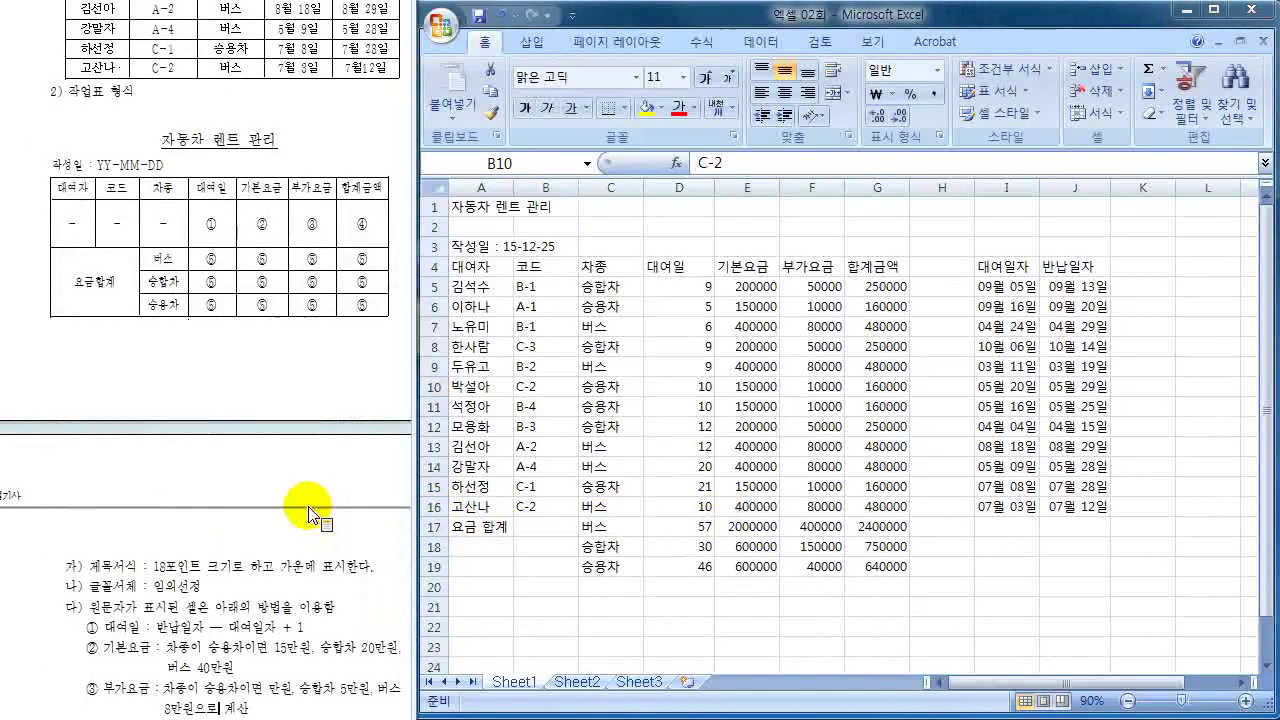
{"action": "scroll", "coordinate": [308, 512], "scroll_direction": "down", "scroll_amount": 3}
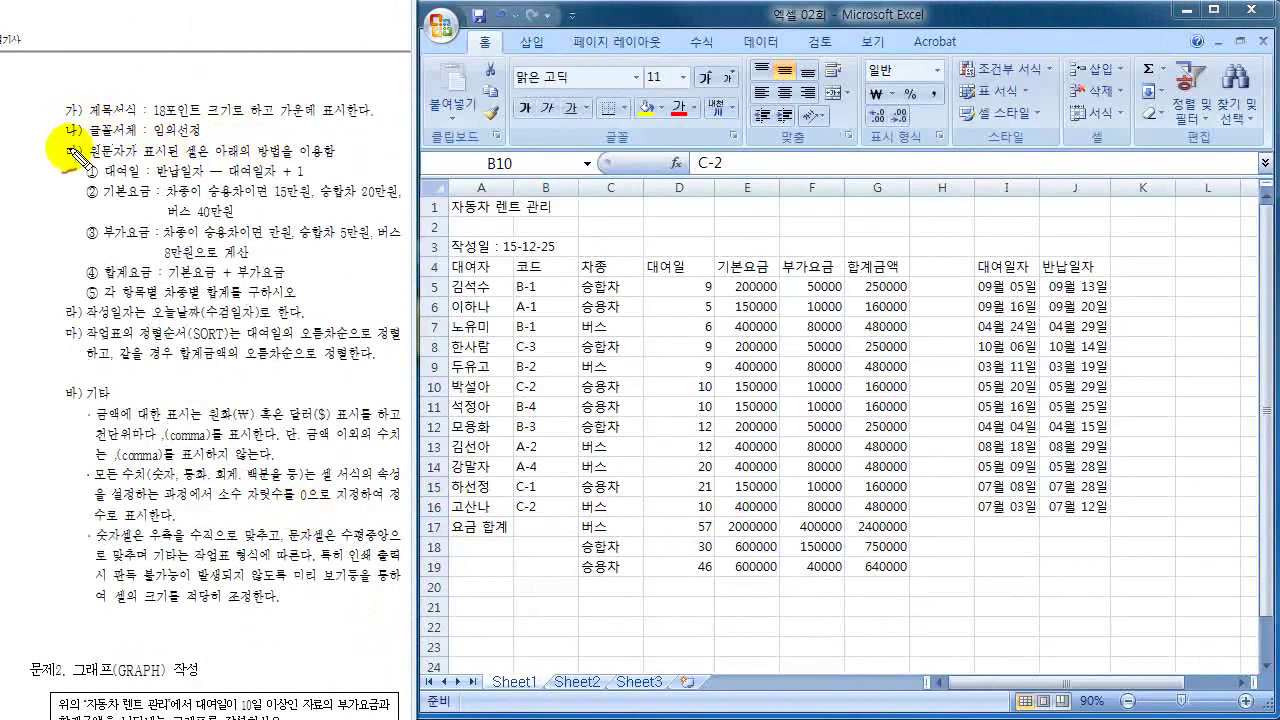
- Annotate the sort requirement: 대여일 ascending, then 합계금액 ascending as tie-break
{"action": "left_click_drag", "start_coordinate": [75, 155], "coordinate": [86, 322]}
{"action": "mouse_move", "coordinate": [190, 332]}
{"action": "left_mouse_down"}
{"action": "mouse_move", "coordinate": [165, 360]}
{"action": "mouse_move", "coordinate": [138, 326]}
{"action": "left_mouse_up"}
{"action": "mouse_move", "coordinate": [284, 331]}
{"action": "left_mouse_down"}
{"action": "mouse_move", "coordinate": [248, 352]}
{"action": "mouse_move", "coordinate": [240, 336]}
{"action": "mouse_move", "coordinate": [403, 345]}
{"action": "left_mouse_up"}
{"action": "mouse_move", "coordinate": [190, 342]}
{"action": "left_mouse_down"}
{"action": "mouse_move", "coordinate": [182, 372]}
{"action": "mouse_move", "coordinate": [238, 336]}
{"action": "mouse_move", "coordinate": [320, 366]}
{"action": "left_mouse_up"}
{"action": "left_click_drag", "start_coordinate": [262, 302], "coordinate": [258, 322]}
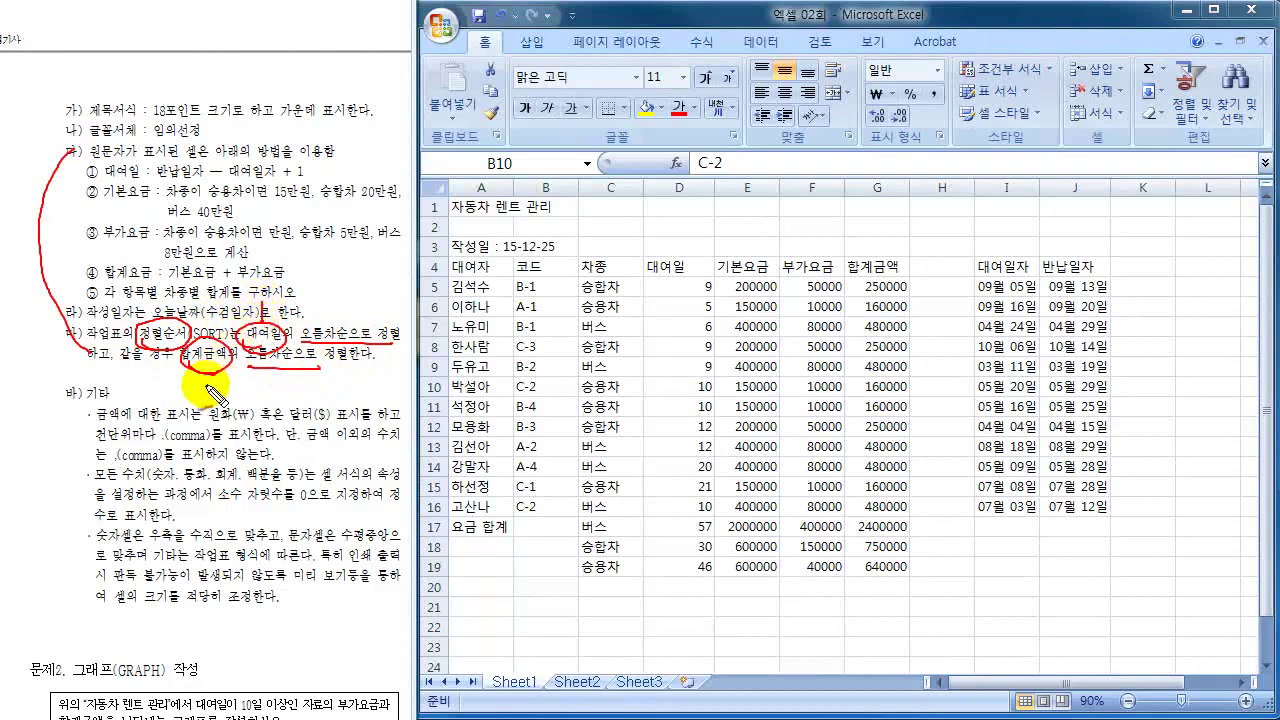
{"action": "left_click_drag", "start_coordinate": [207, 383], "coordinate": [230, 385]}
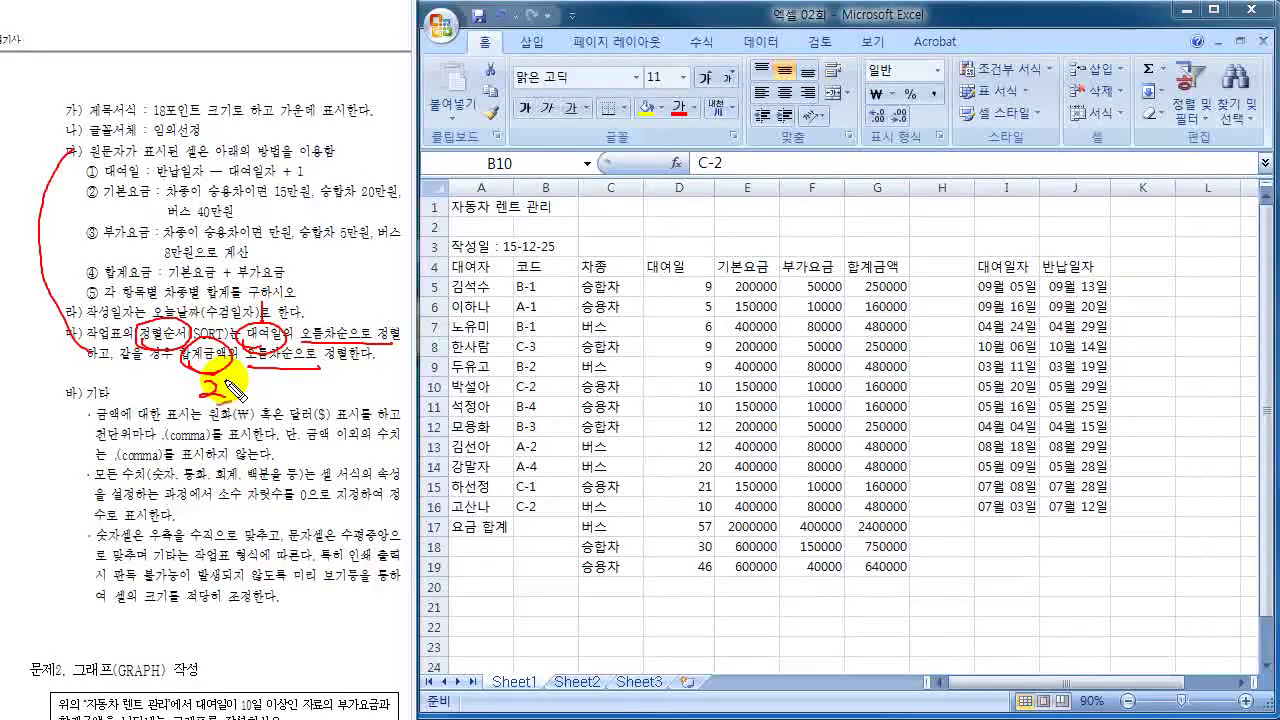
{"action": "key", "text": "Escape"}
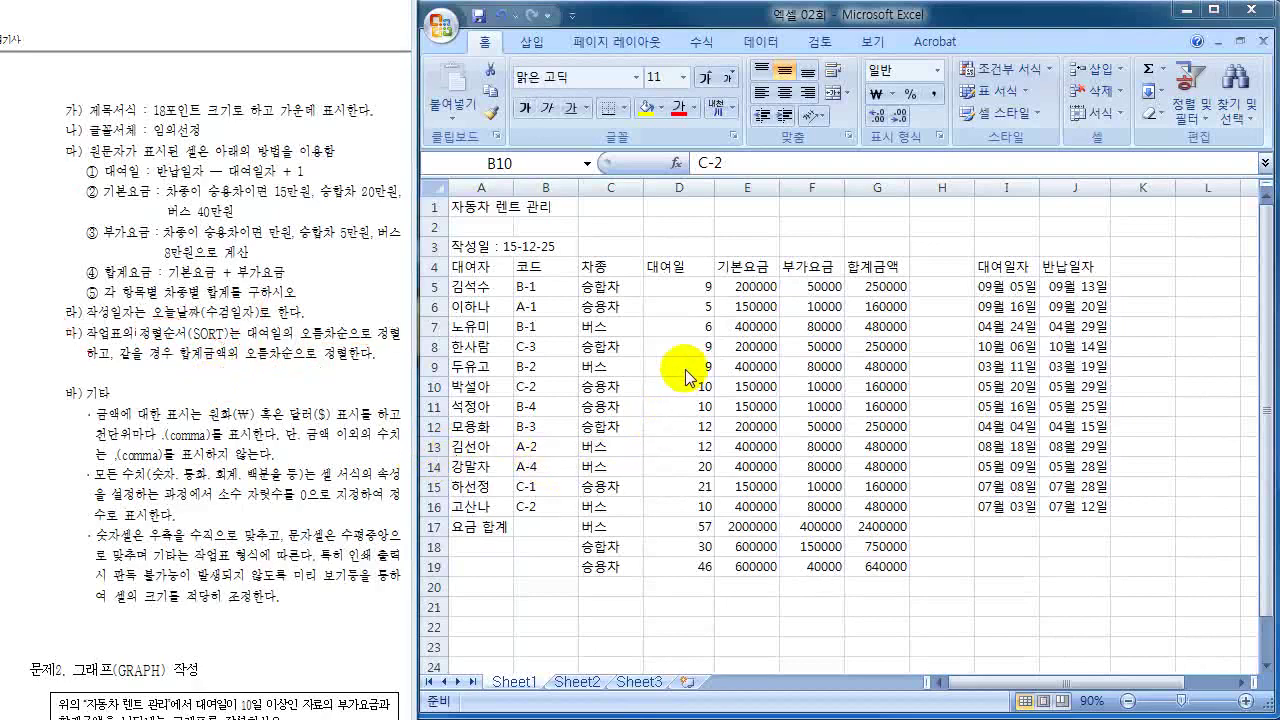
- Sort rows 4–16, which have headers, by 대여일 ascending, then by 합계금액 ascending
{"action": "left_click", "coordinate": [747, 286]}
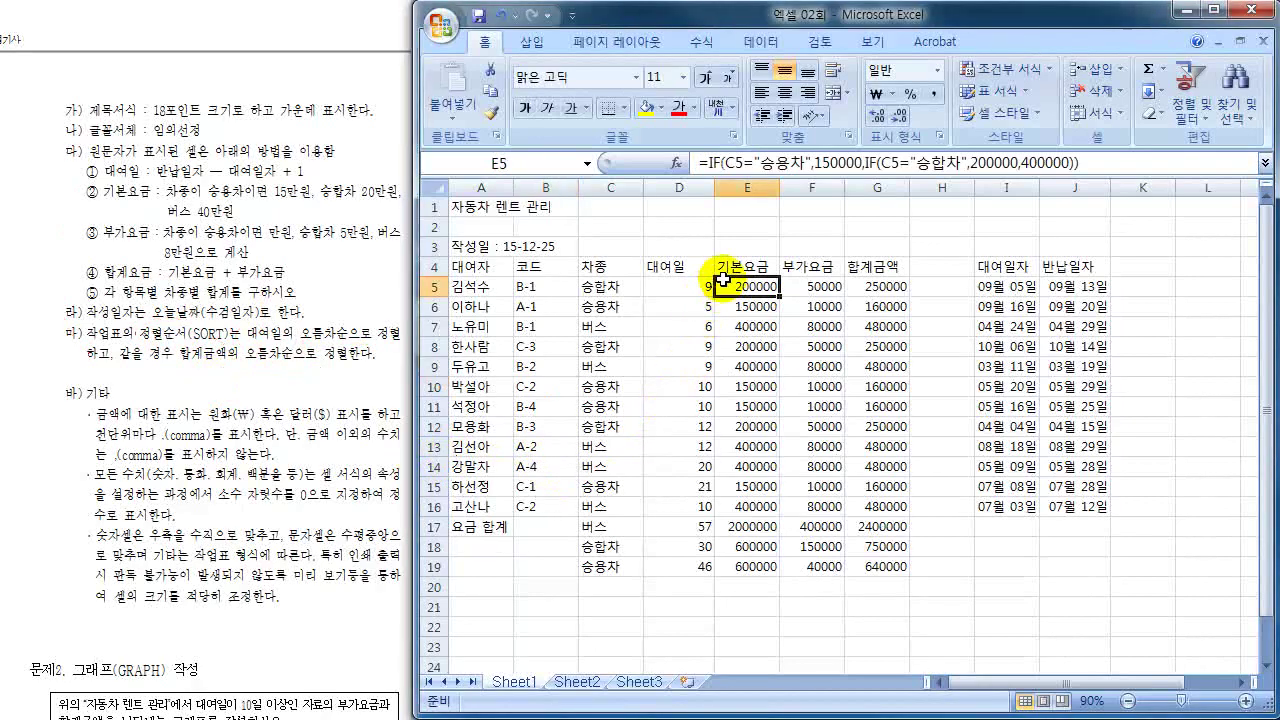
{"action": "left_click", "coordinate": [429, 267]}
{"action": "left_click_drag", "start_coordinate": [429, 267], "coordinate": [429, 506]}
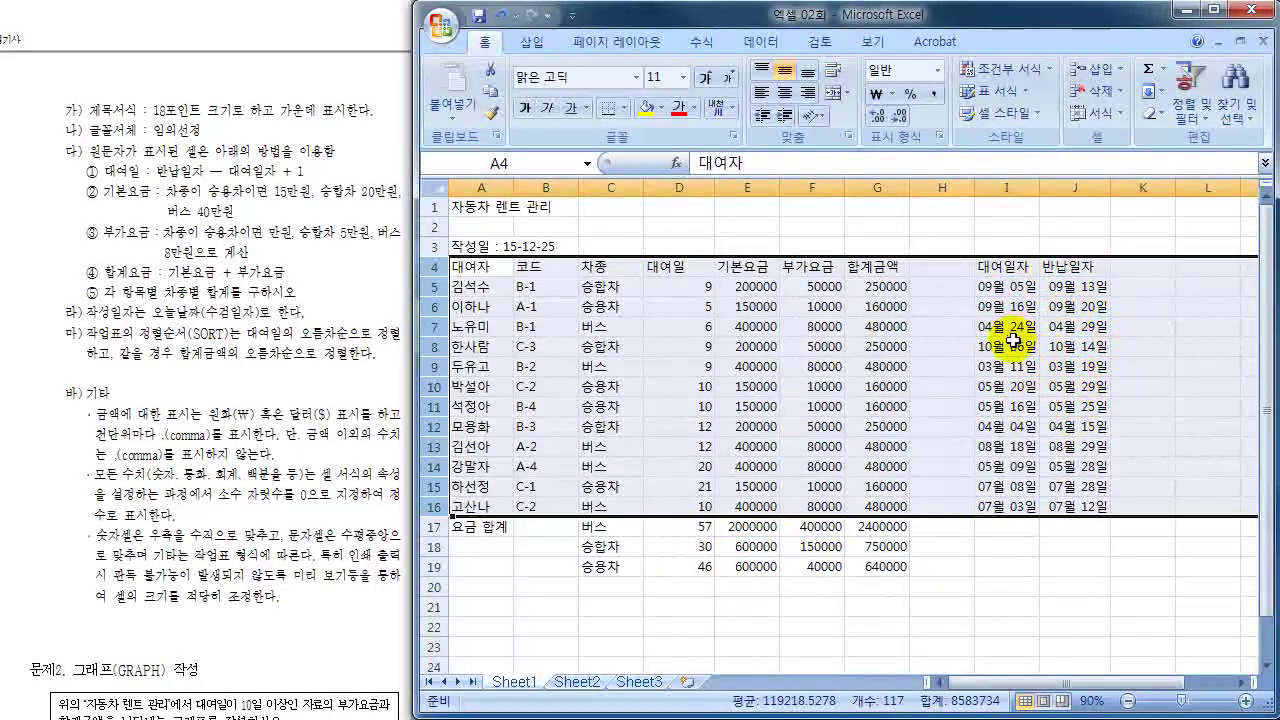
{"action": "left_click", "coordinate": [762, 42]}
{"action": "left_click", "coordinate": [686, 100]}
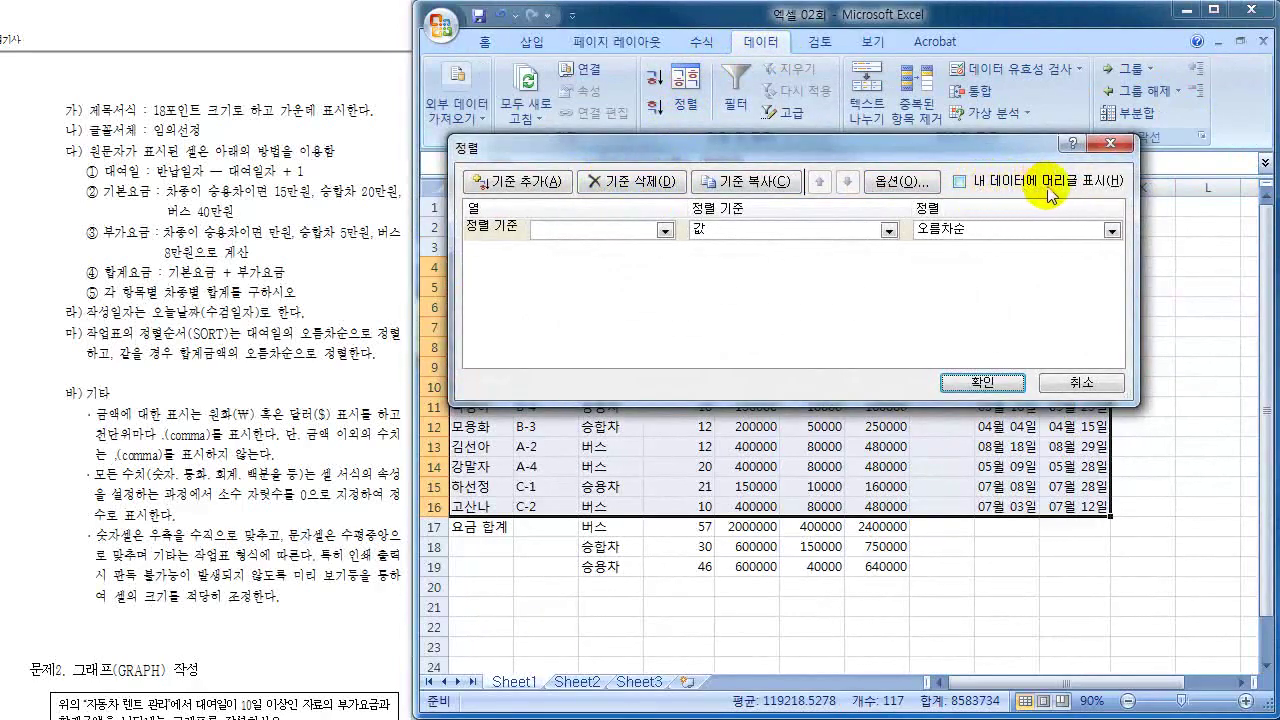
{"action": "left_click", "coordinate": [962, 180]}
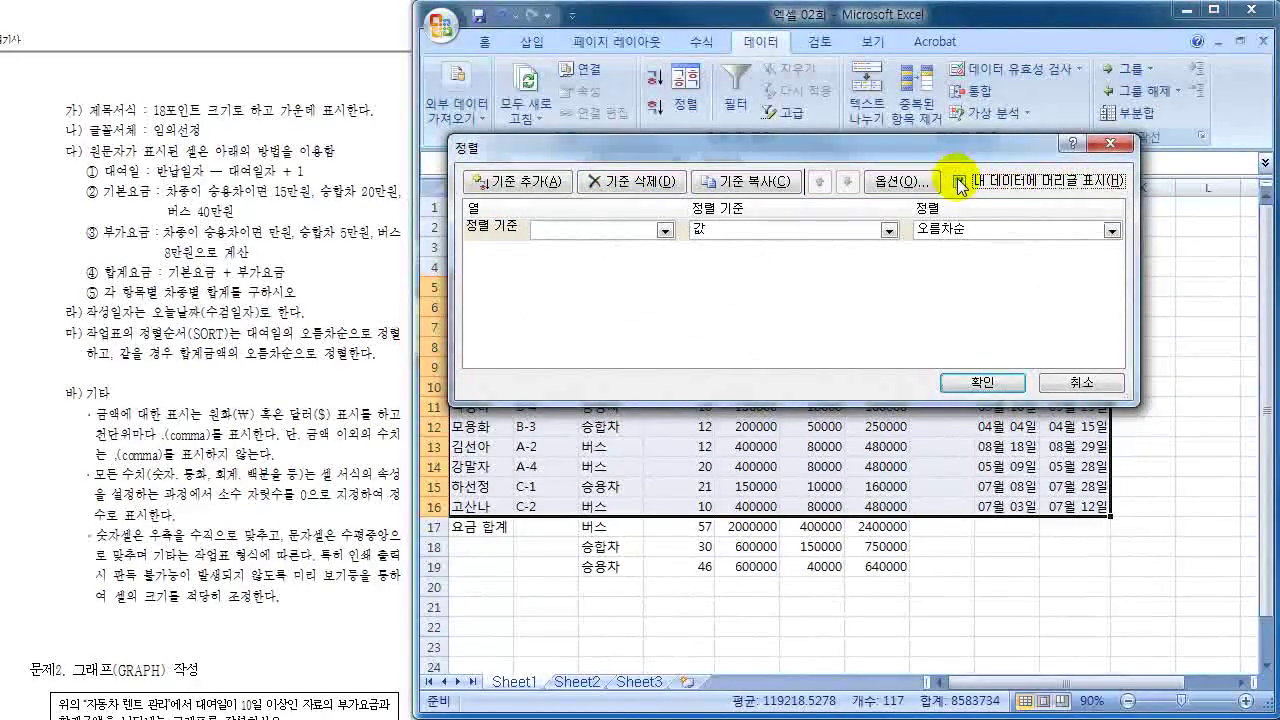
{"action": "left_click", "coordinate": [665, 231]}
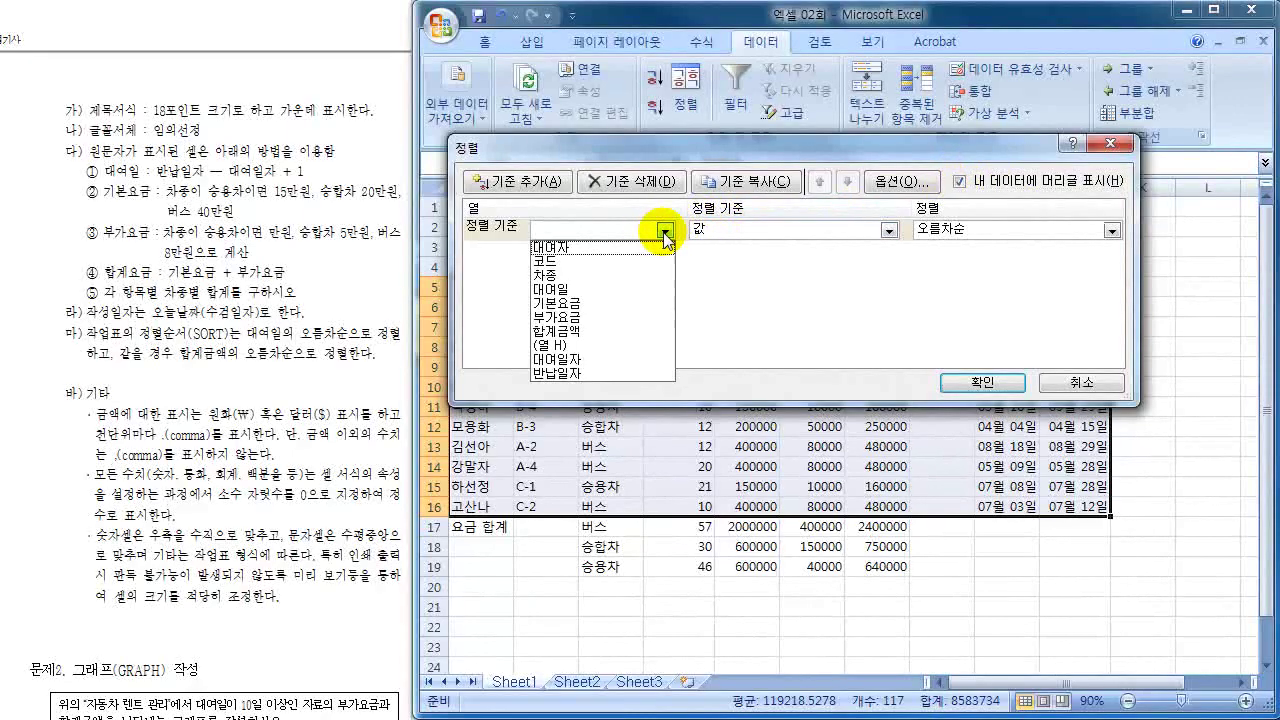
{"action": "left_click", "coordinate": [602, 288]}
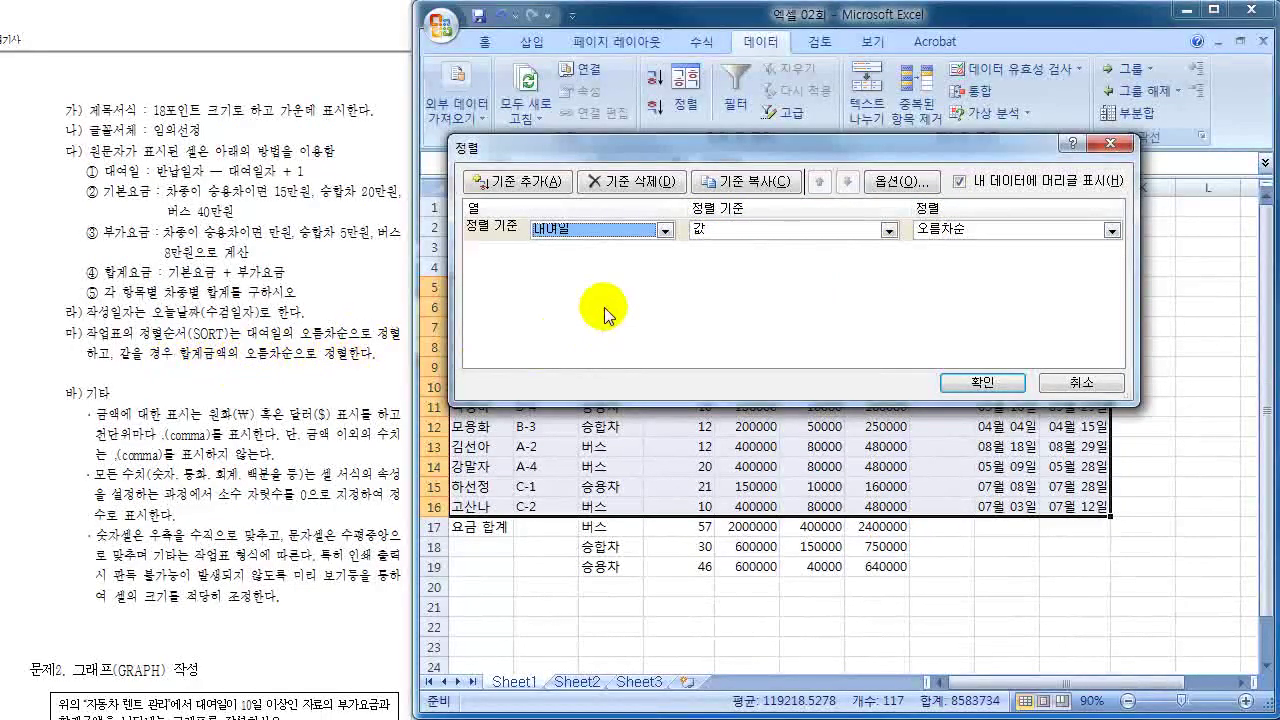
{"action": "left_click", "coordinate": [522, 183]}
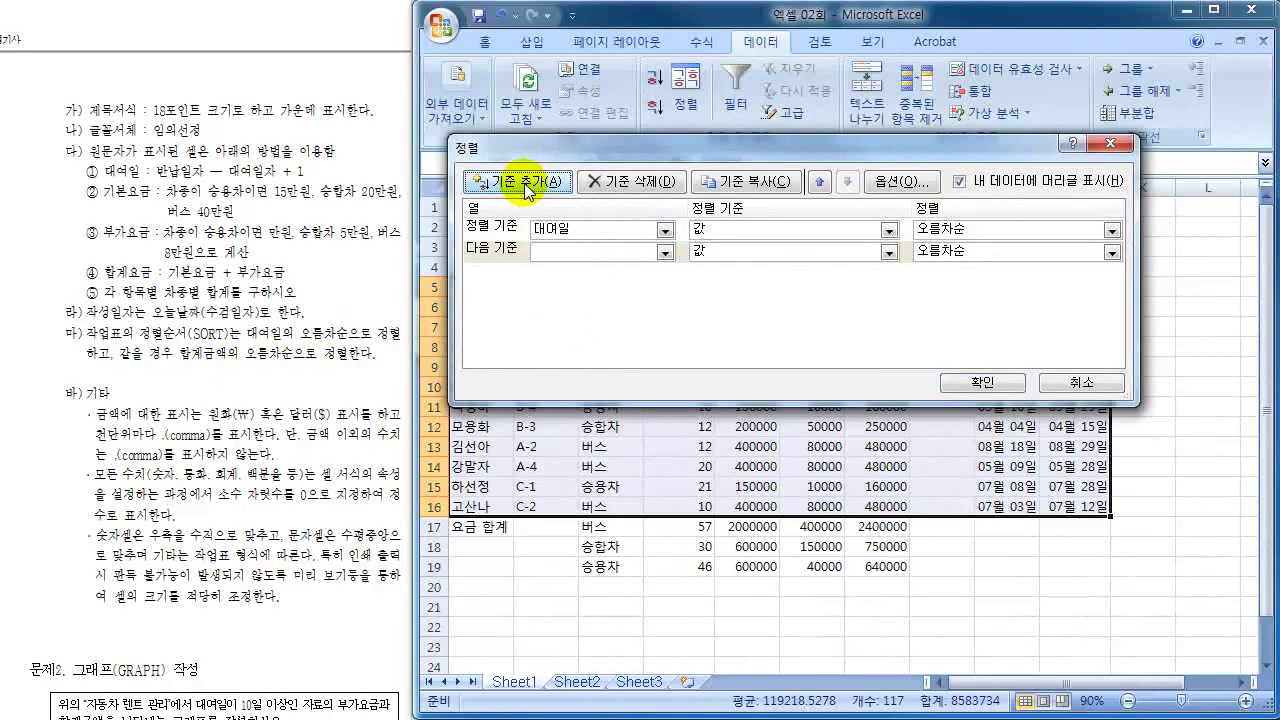
{"action": "left_click", "coordinate": [622, 252]}
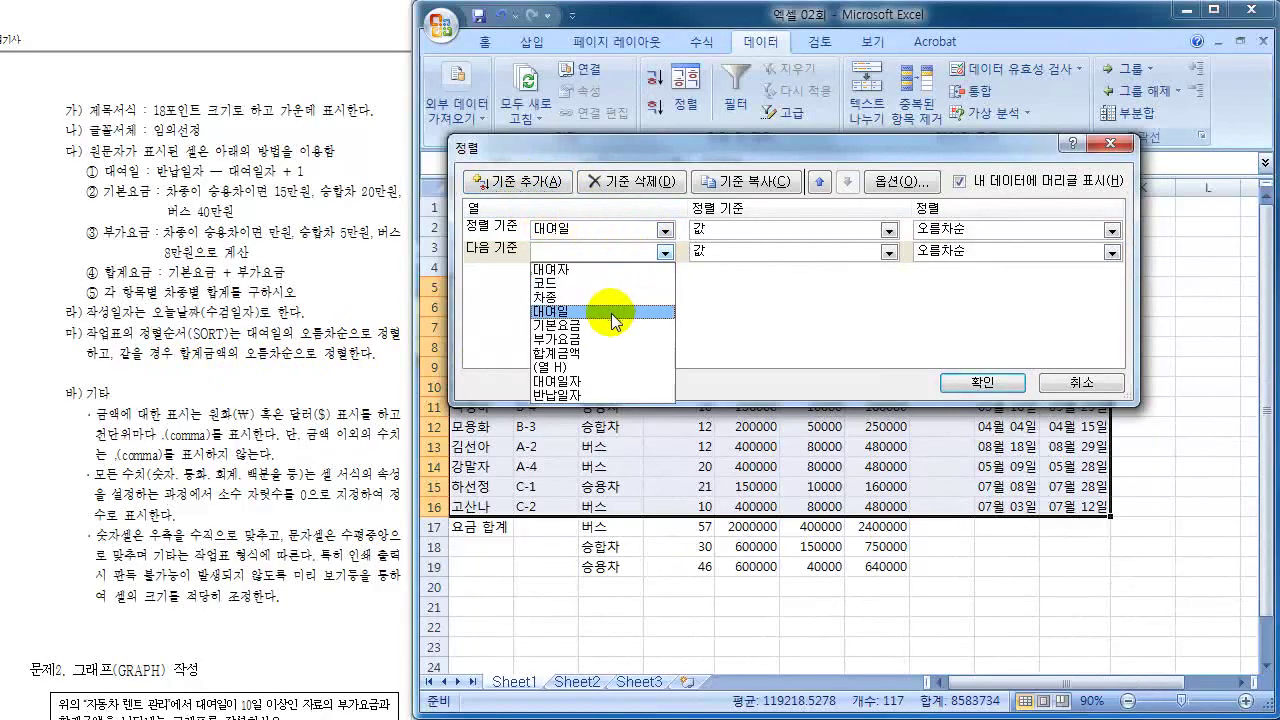
{"action": "left_click", "coordinate": [605, 353]}
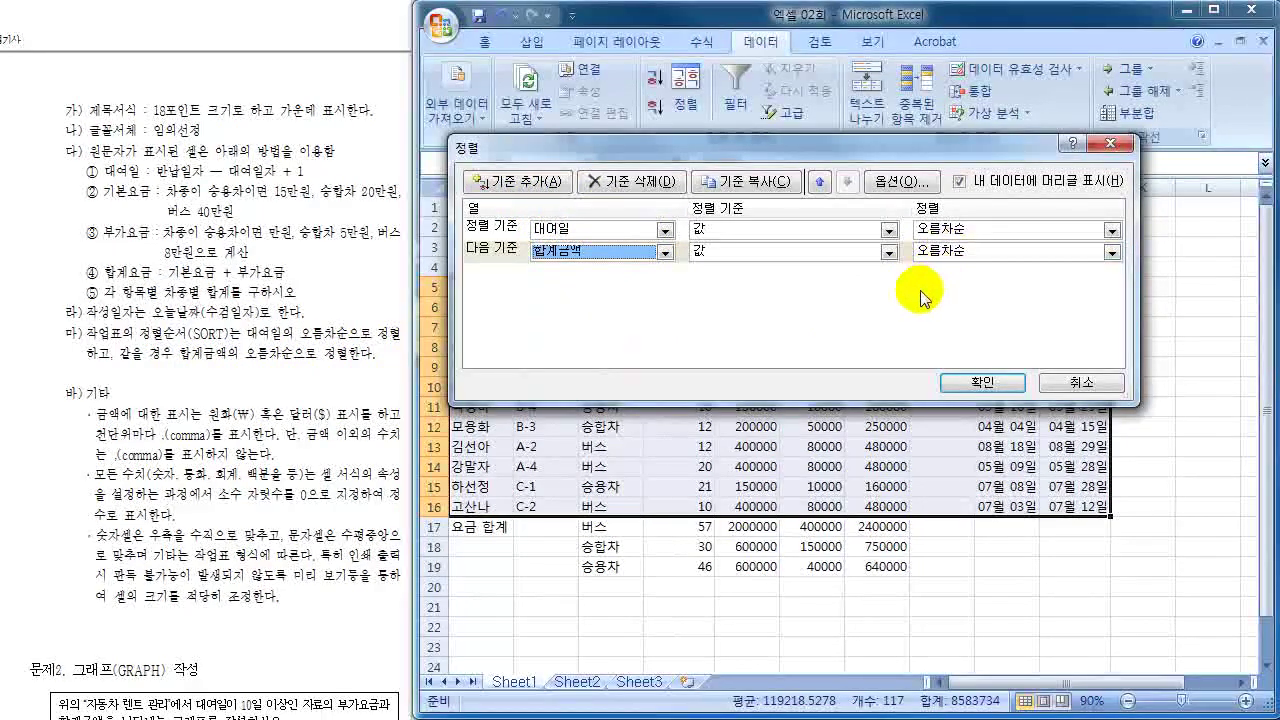
{"action": "left_click", "coordinate": [1005, 386]}
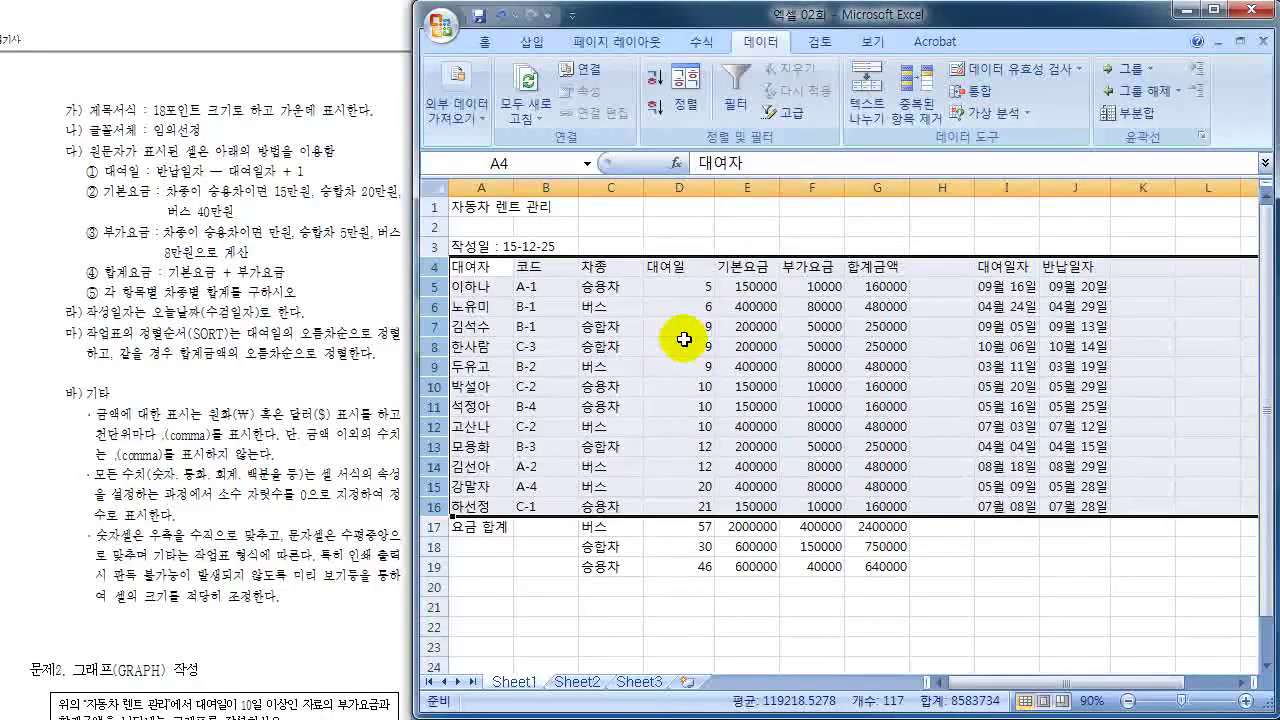
- Save the workbook with the sorted rental table and select title cell A1
{"action": "left_click", "coordinate": [597, 355]}
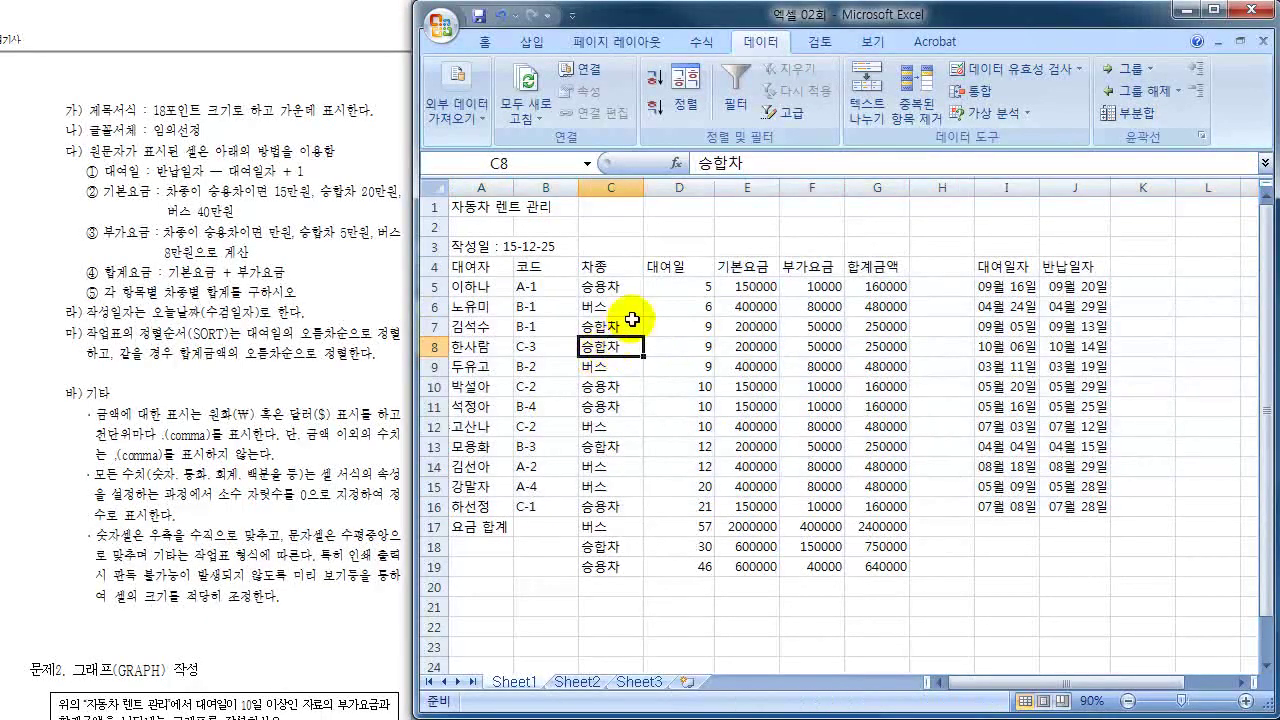
{"action": "left_click", "coordinate": [480, 17]}
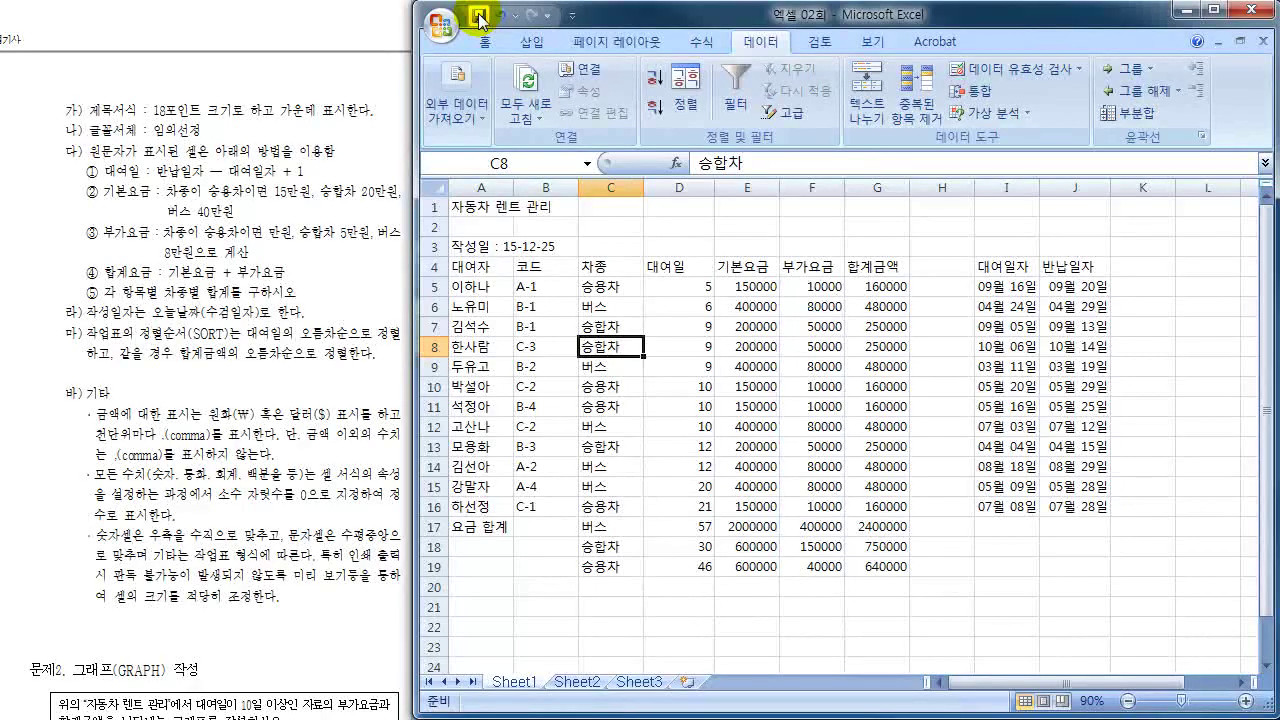
{"action": "left_click", "coordinate": [470, 209]}
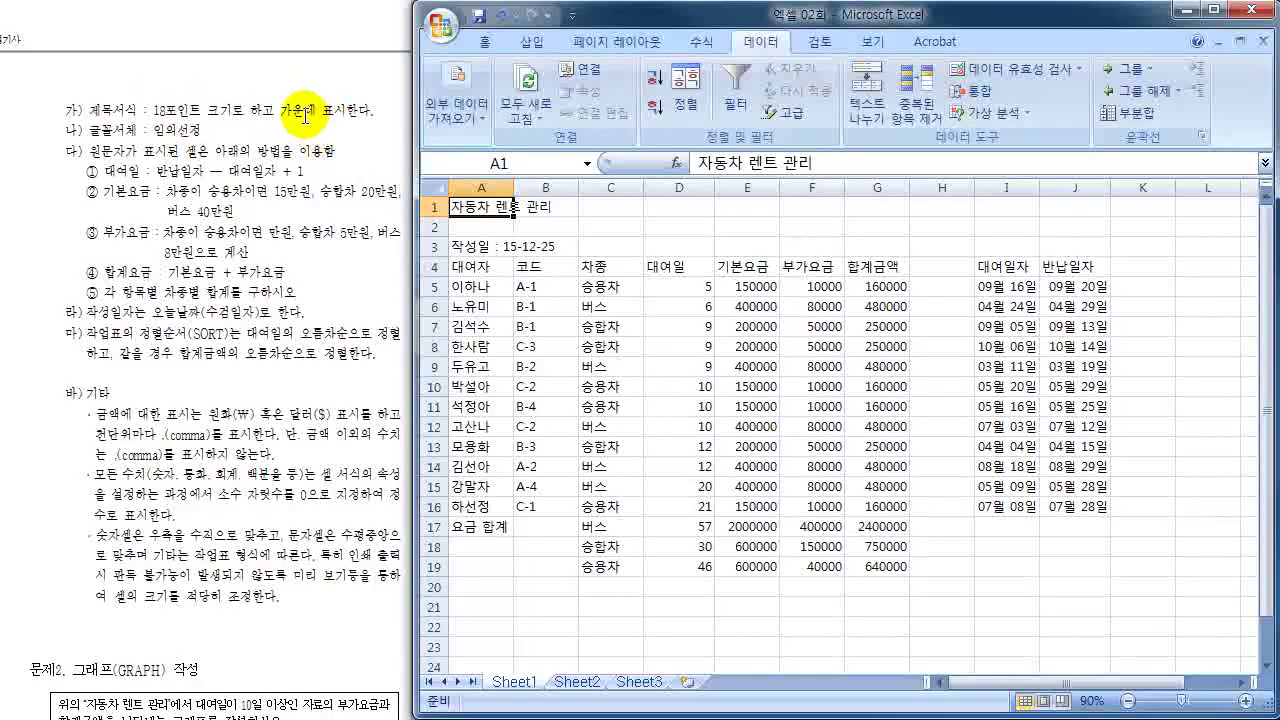
{"action": "scroll", "coordinate": [305, 117], "scroll_direction": "up", "scroll_amount": 10}
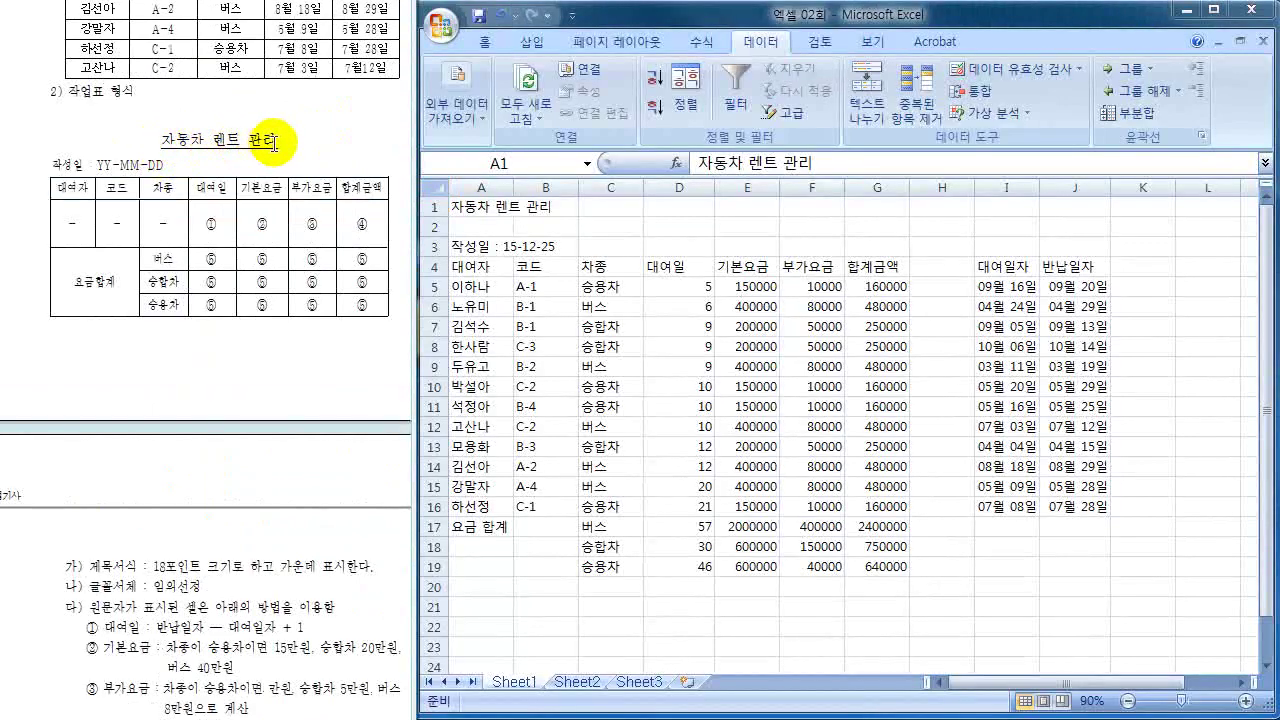
{"action": "scroll", "coordinate": [277, 143], "scroll_direction": "down", "scroll_amount": 5}
{"action": "scroll", "coordinate": [277, 143], "scroll_direction": "down", "scroll_amount": 4}
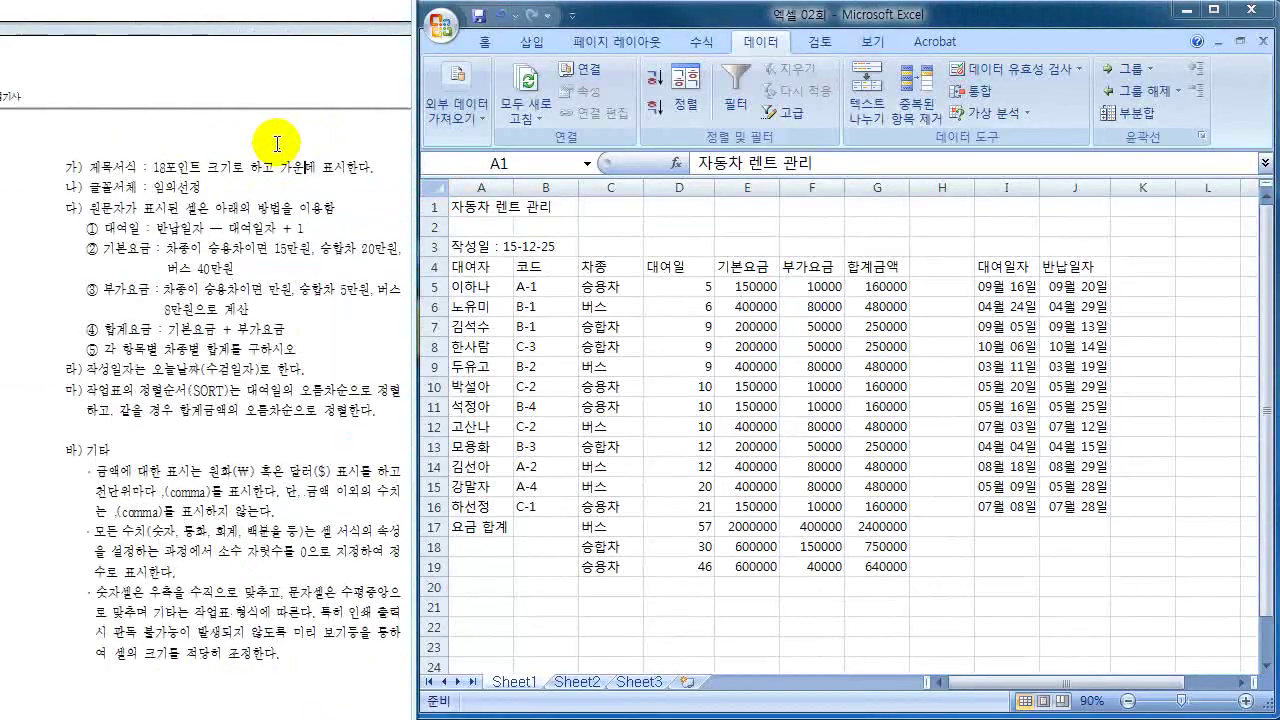
{"action": "scroll", "coordinate": [277, 143], "scroll_direction": "down", "scroll_amount": 1}
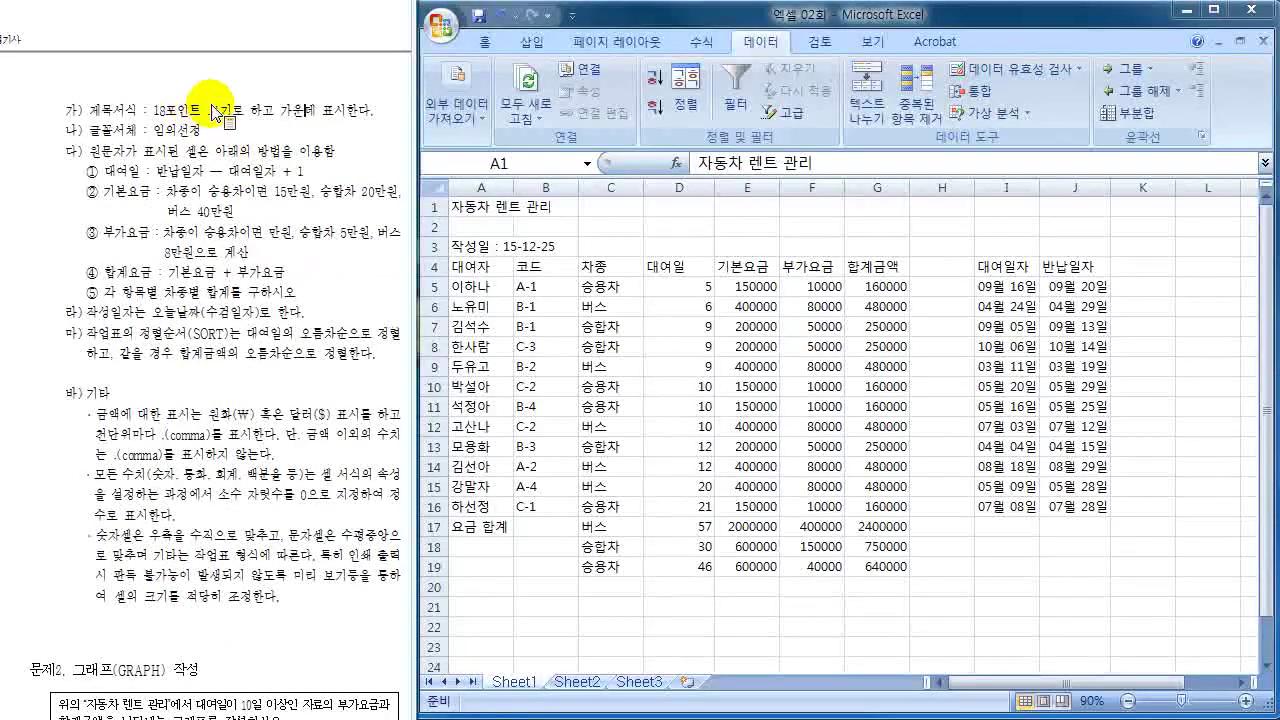
- Make the A1 title 자동차 렌트 관리 18-point and underlined
{"action": "left_click", "coordinate": [484, 48]}
{"action": "left_click", "coordinate": [484, 45]}
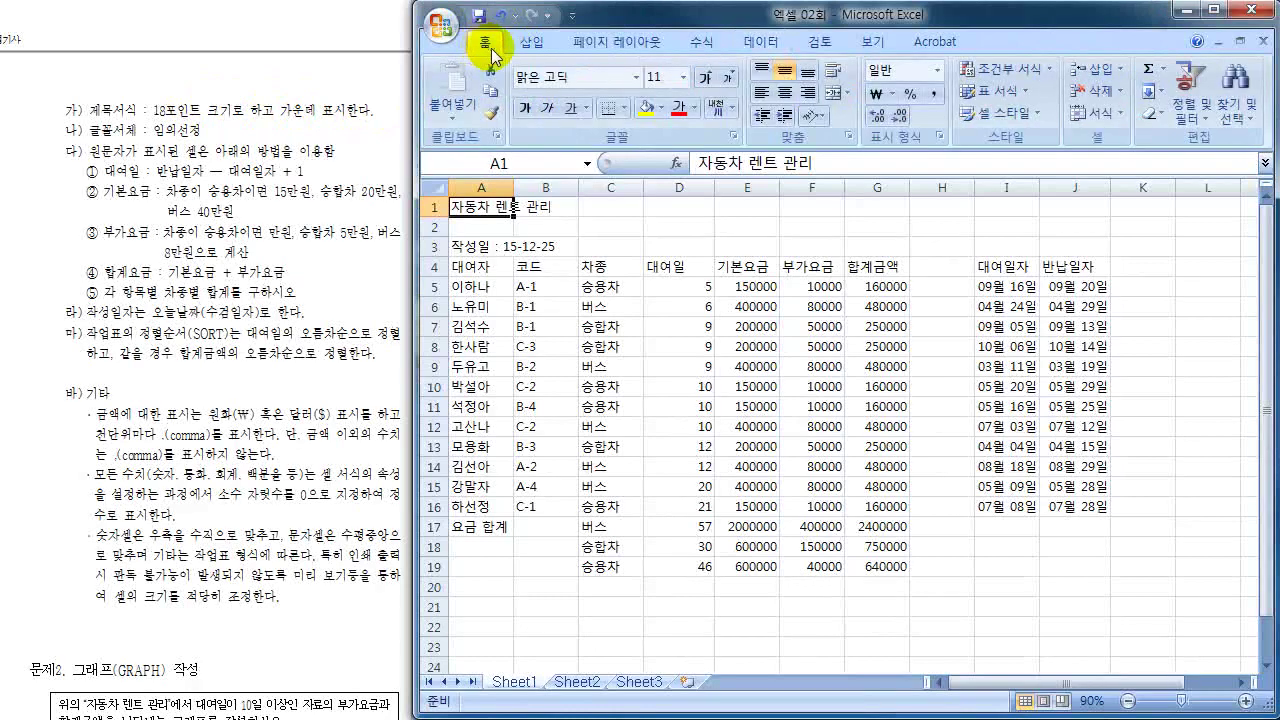
{"action": "left_click", "coordinate": [682, 80]}
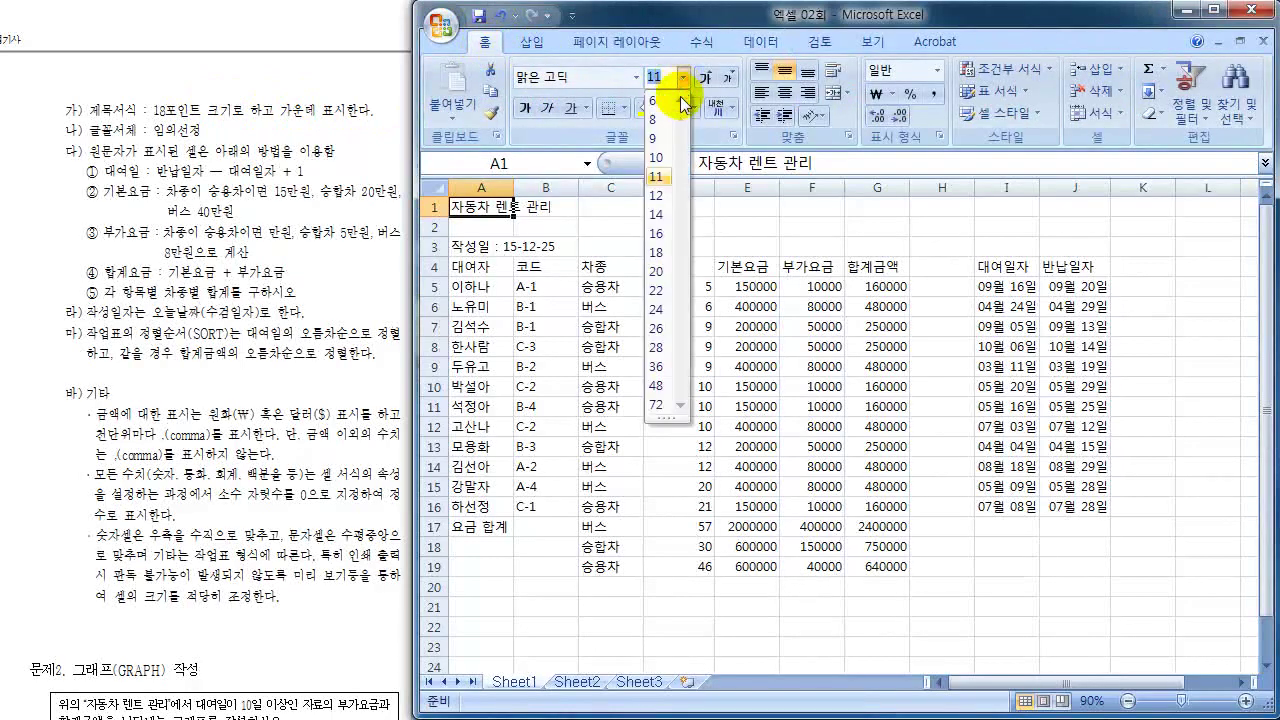
{"action": "left_click", "coordinate": [655, 253]}
{"action": "left_click", "coordinate": [571, 108]}
{"action": "left_click", "coordinate": [540, 298]}
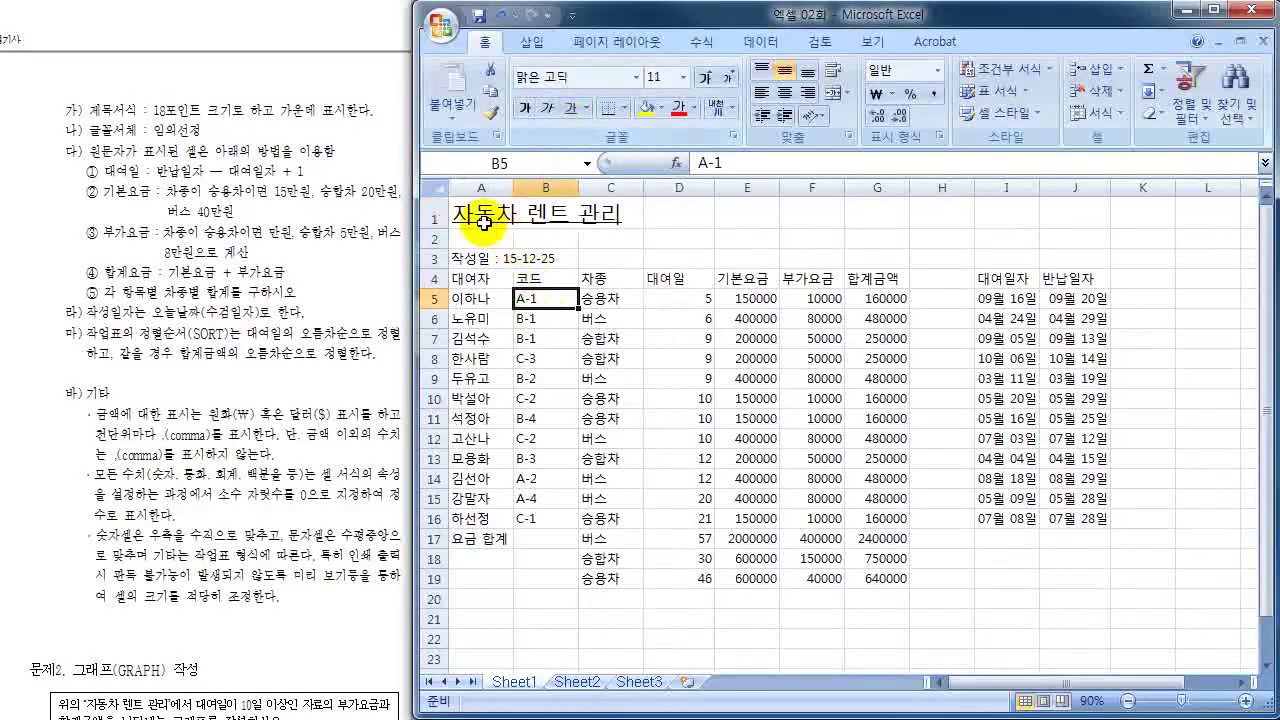
- Merge and center the title across A1:G1
{"action": "left_click", "coordinate": [480, 210]}
{"action": "left_click_drag", "start_coordinate": [480, 210], "coordinate": [804, 225]}
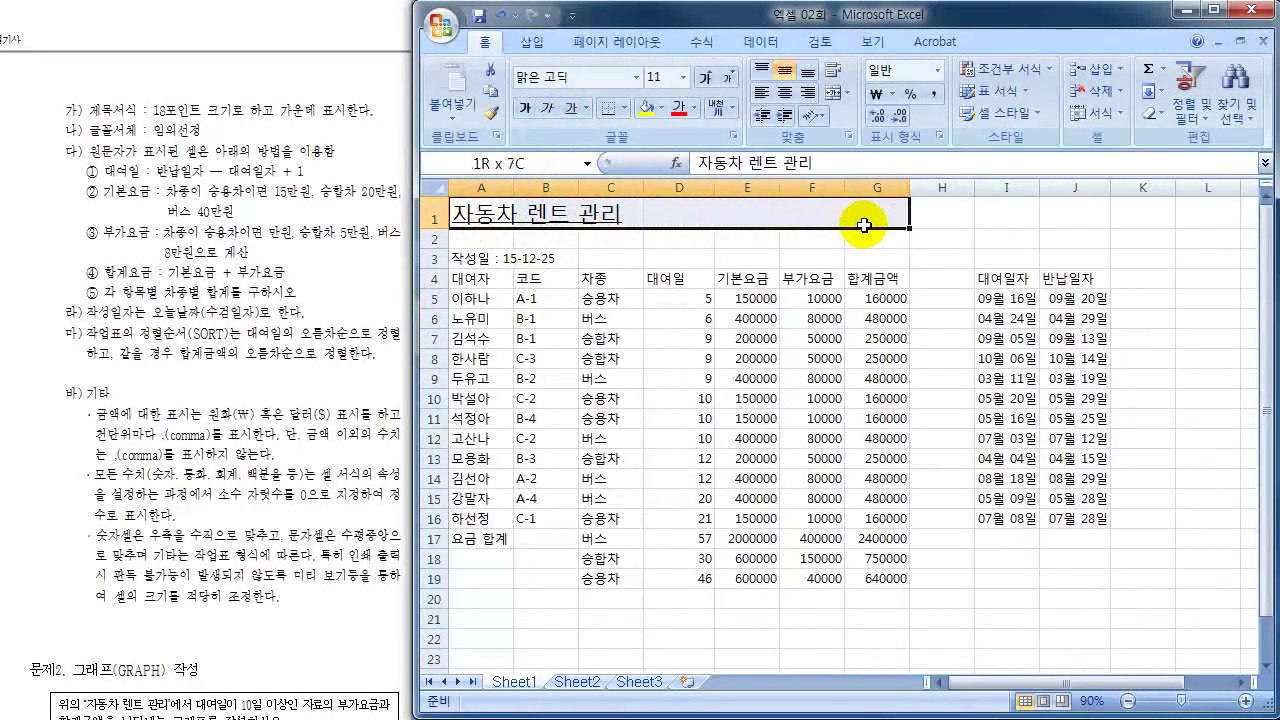
{"action": "left_click", "coordinate": [831, 95]}
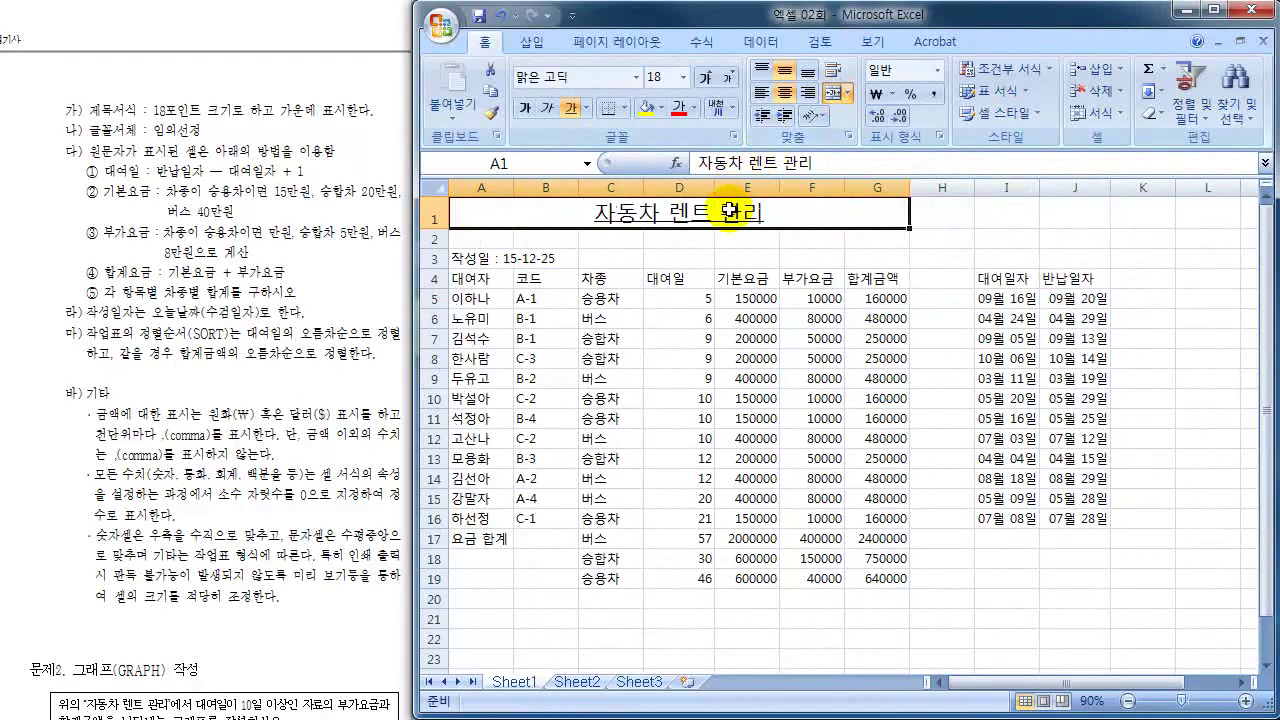
{"action": "left_click", "coordinate": [605, 358]}
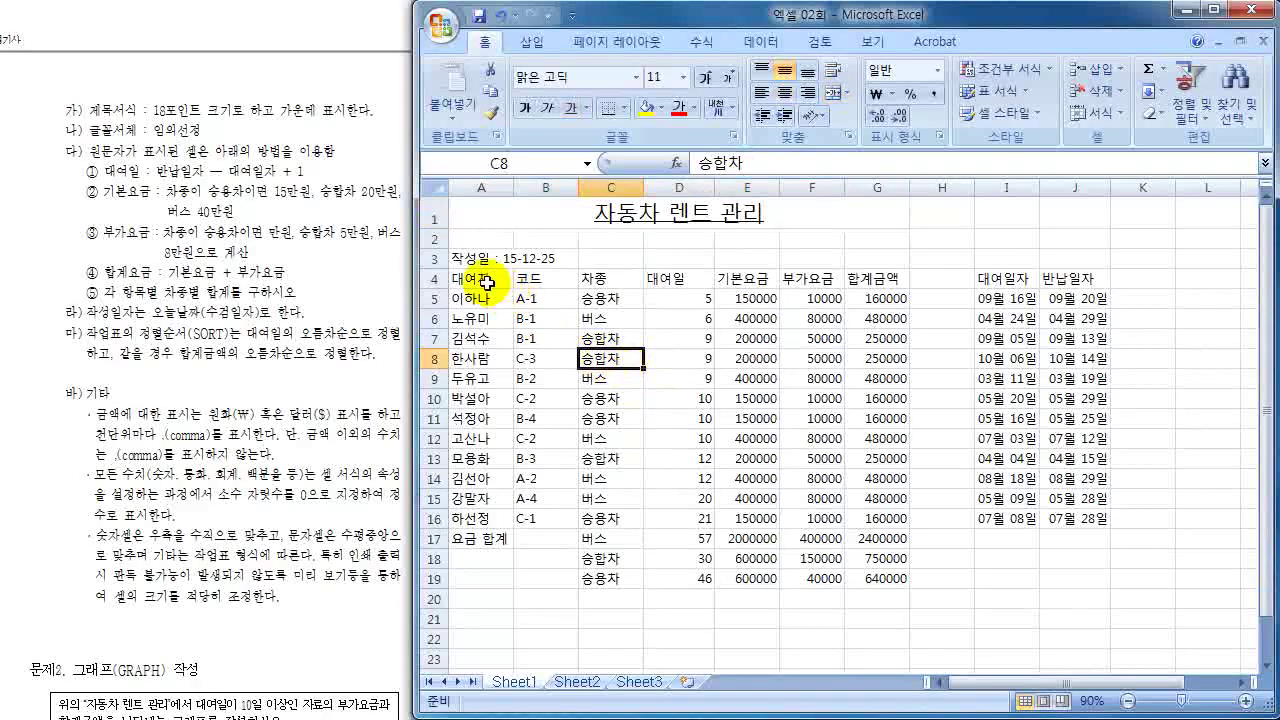
- Apply All Borders to every cell of the table A4:G19
{"action": "left_click_drag", "start_coordinate": [476, 281], "coordinate": [872, 576]}
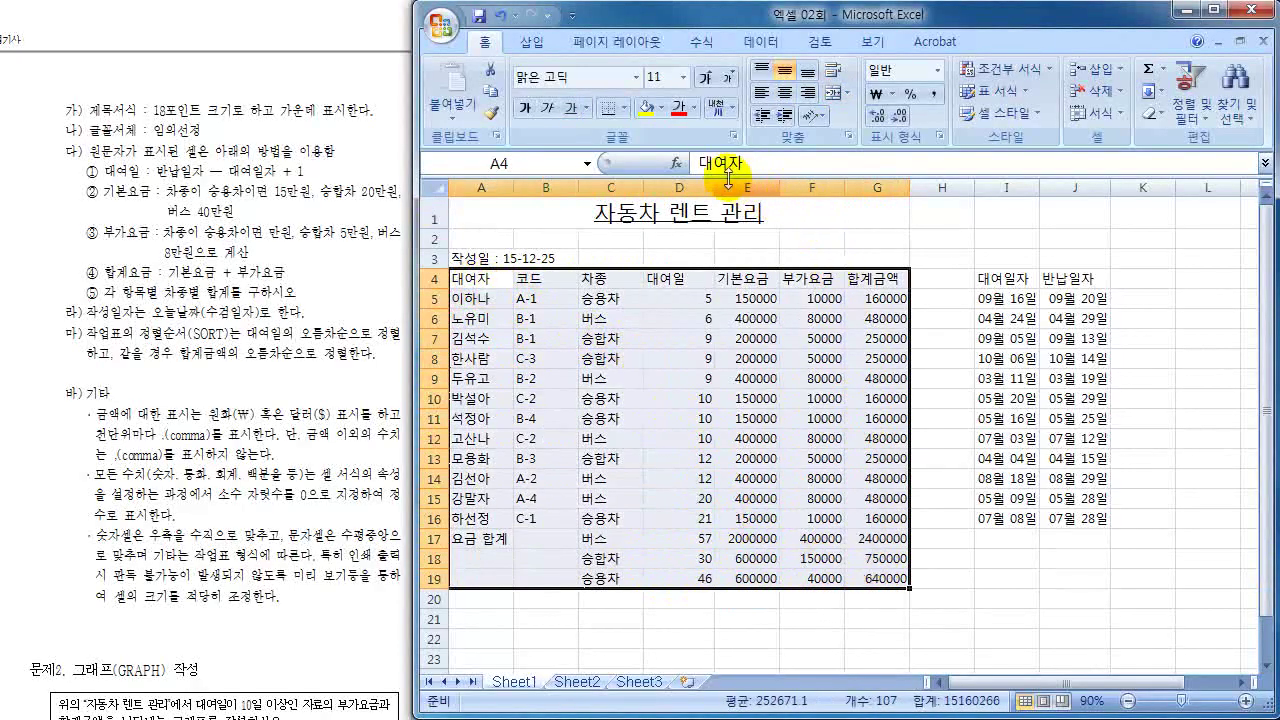
{"action": "left_click", "coordinate": [623, 108]}
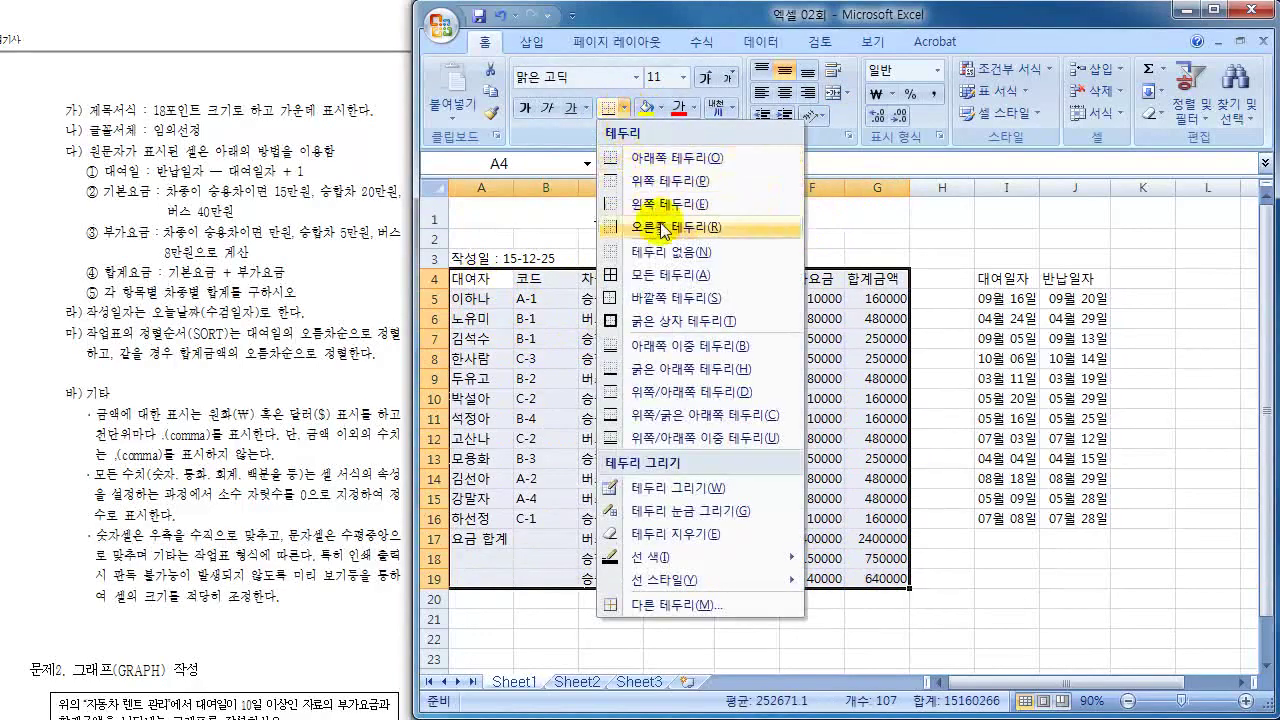
{"action": "left_click", "coordinate": [663, 274]}
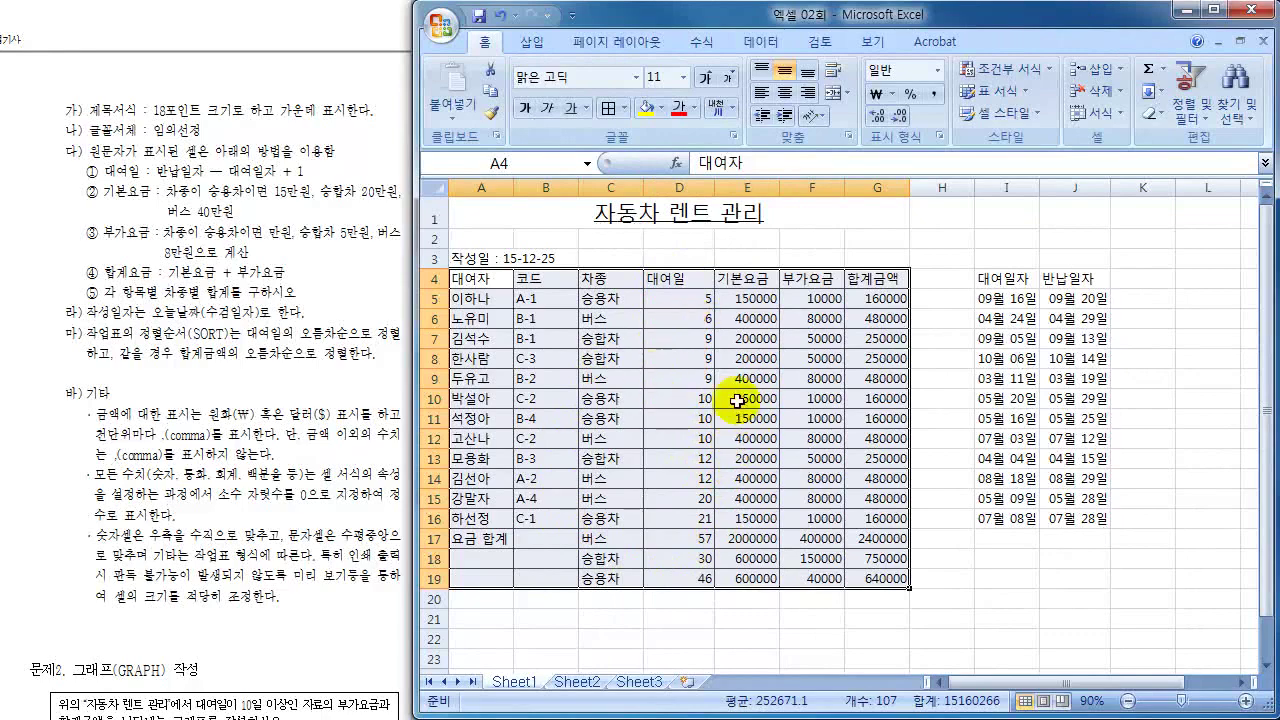
{"action": "left_click", "coordinate": [334, 357]}
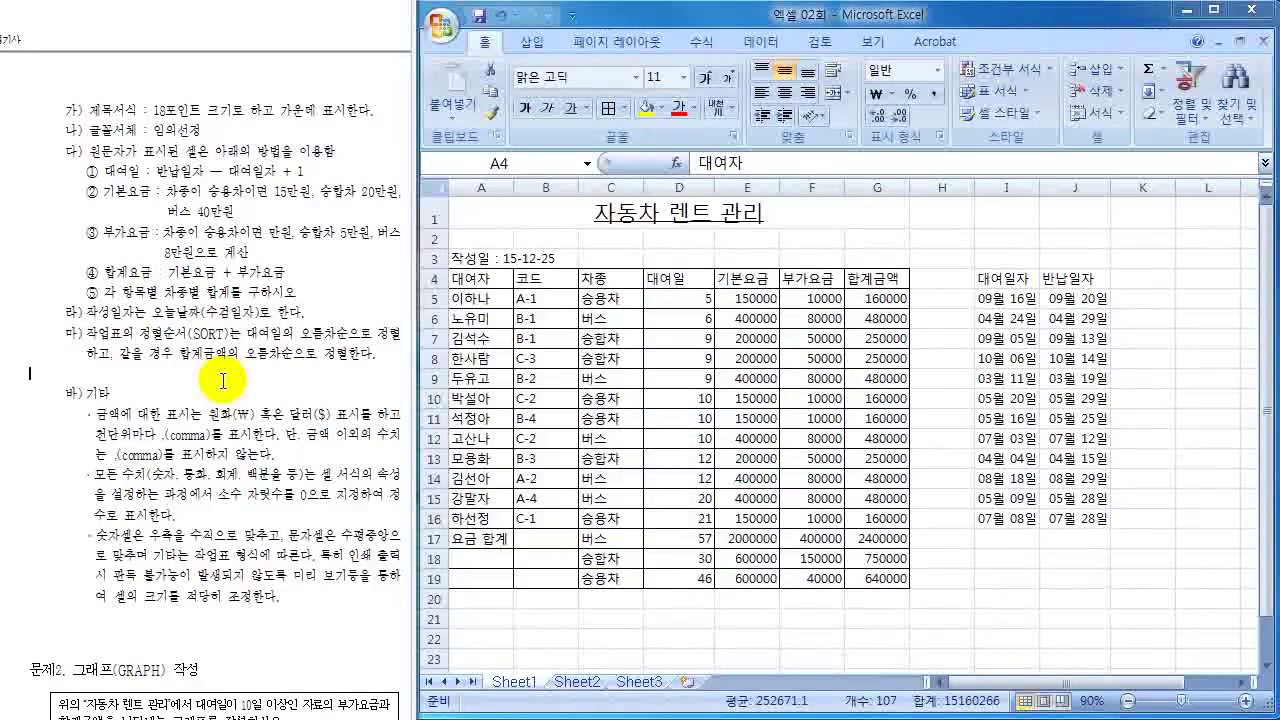
- Merge and center the 요금 합계 label across A17:B19
{"action": "scroll", "coordinate": [222, 380], "scroll_direction": "up", "scroll_amount": 5}
{"action": "scroll", "coordinate": [222, 380], "scroll_direction": "up", "scroll_amount": 6}
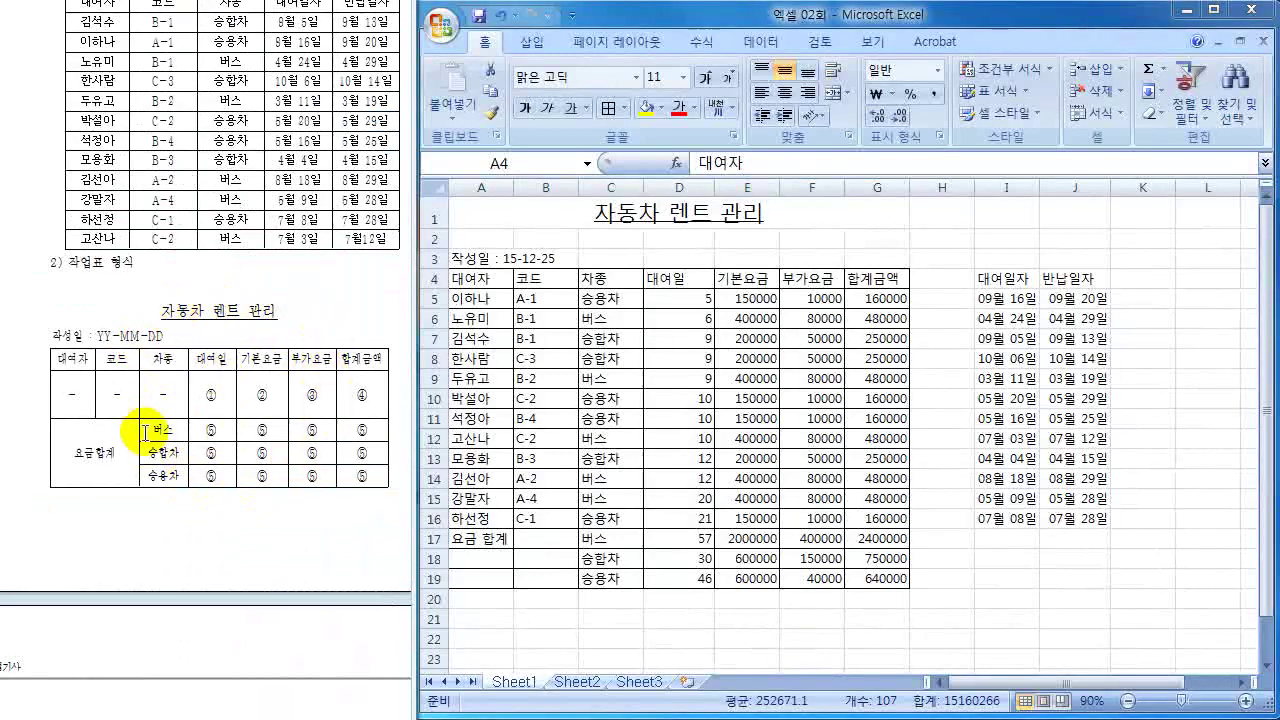
{"action": "left_click", "coordinate": [490, 545]}
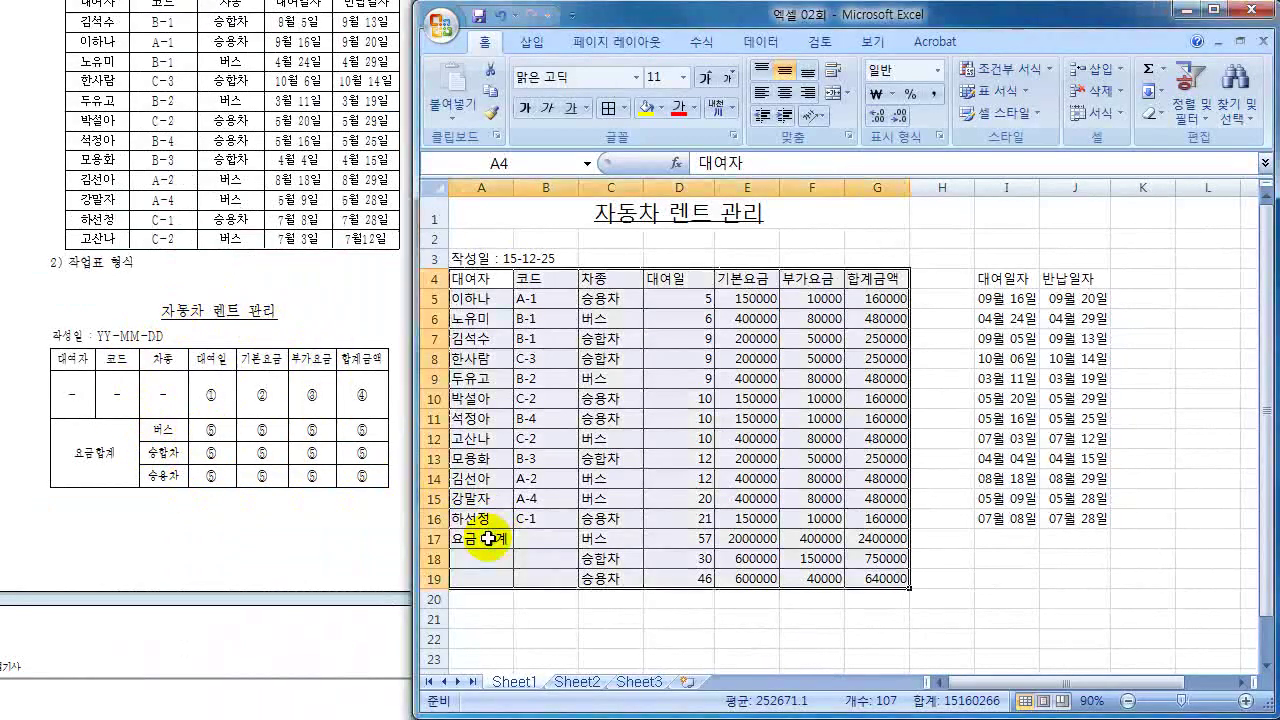
{"action": "left_click_drag", "start_coordinate": [483, 539], "coordinate": [548, 580]}
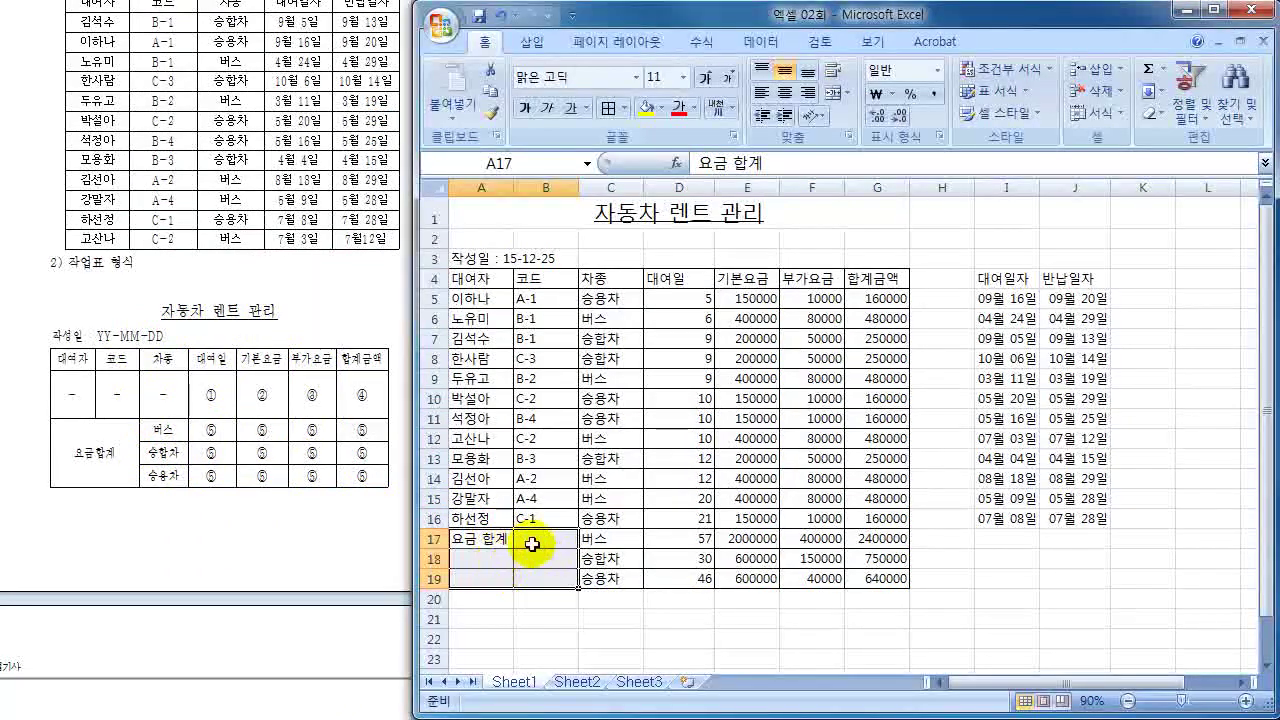
{"action": "left_click", "coordinate": [835, 97]}
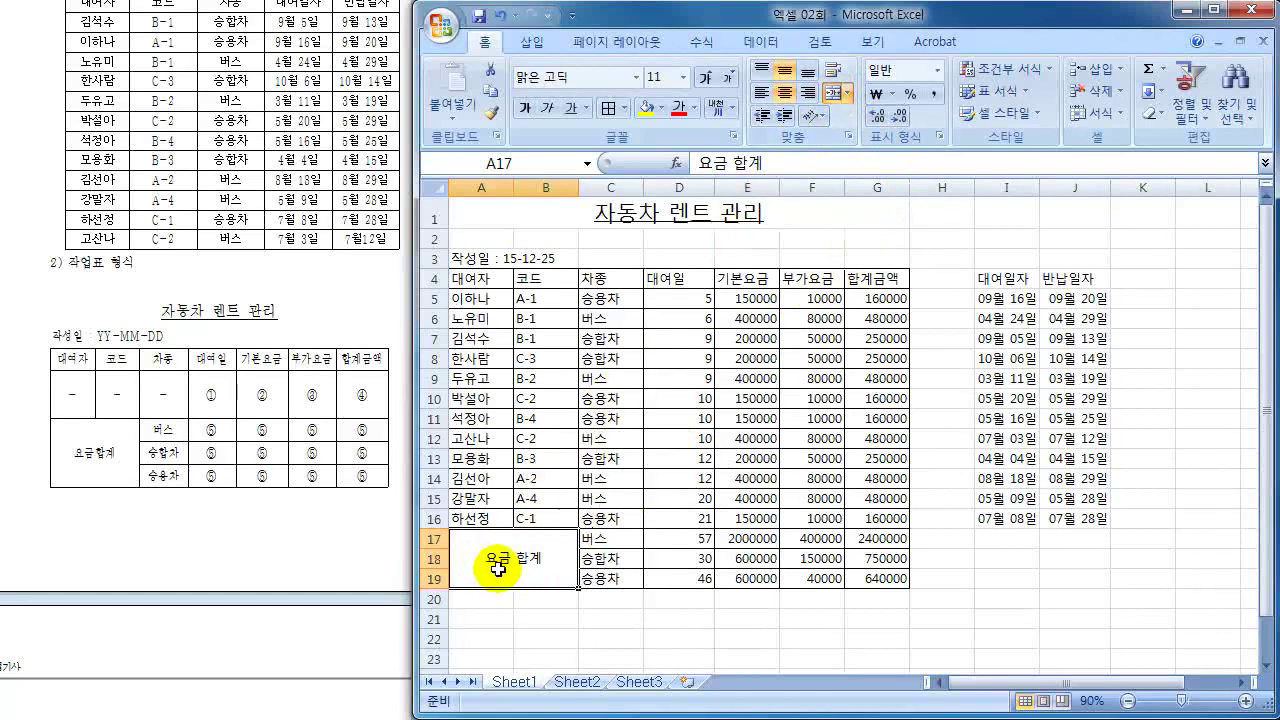
{"action": "left_click", "coordinate": [706, 504]}
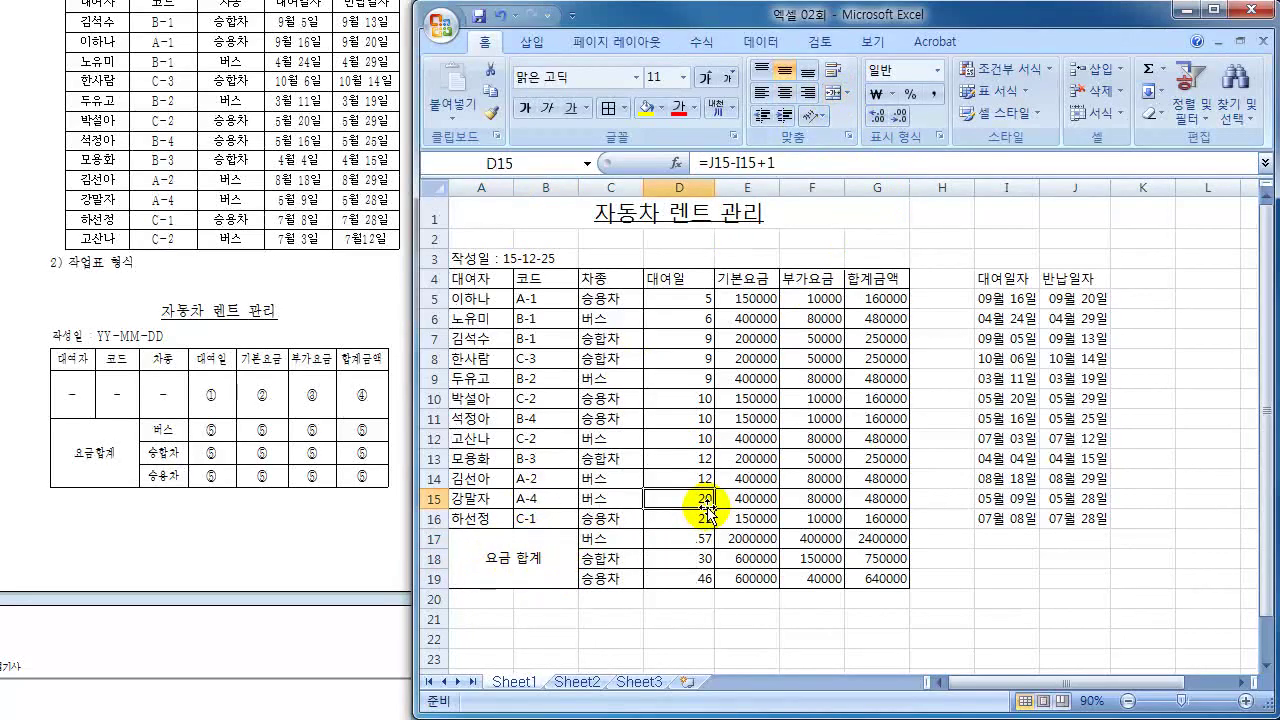
- Center-align all contents of the table A4:G19
{"action": "left_click_drag", "start_coordinate": [480, 280], "coordinate": [878, 565]}
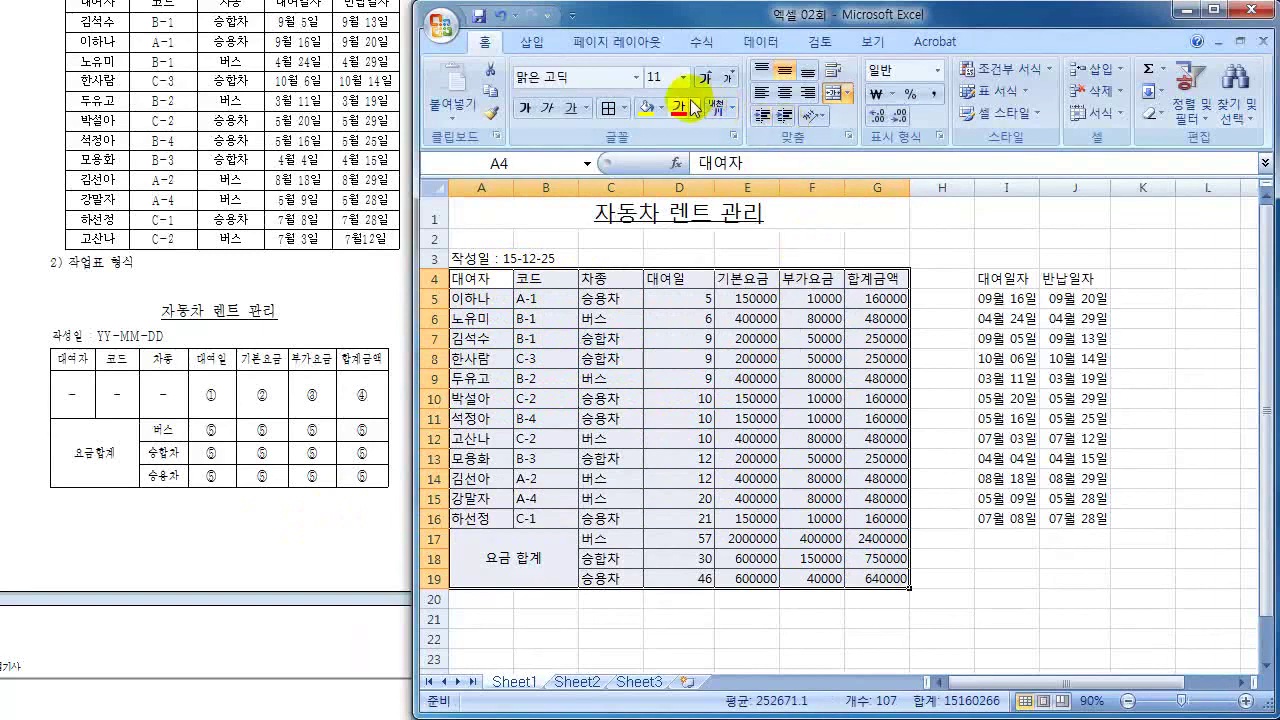
{"action": "left_click", "coordinate": [784, 95]}
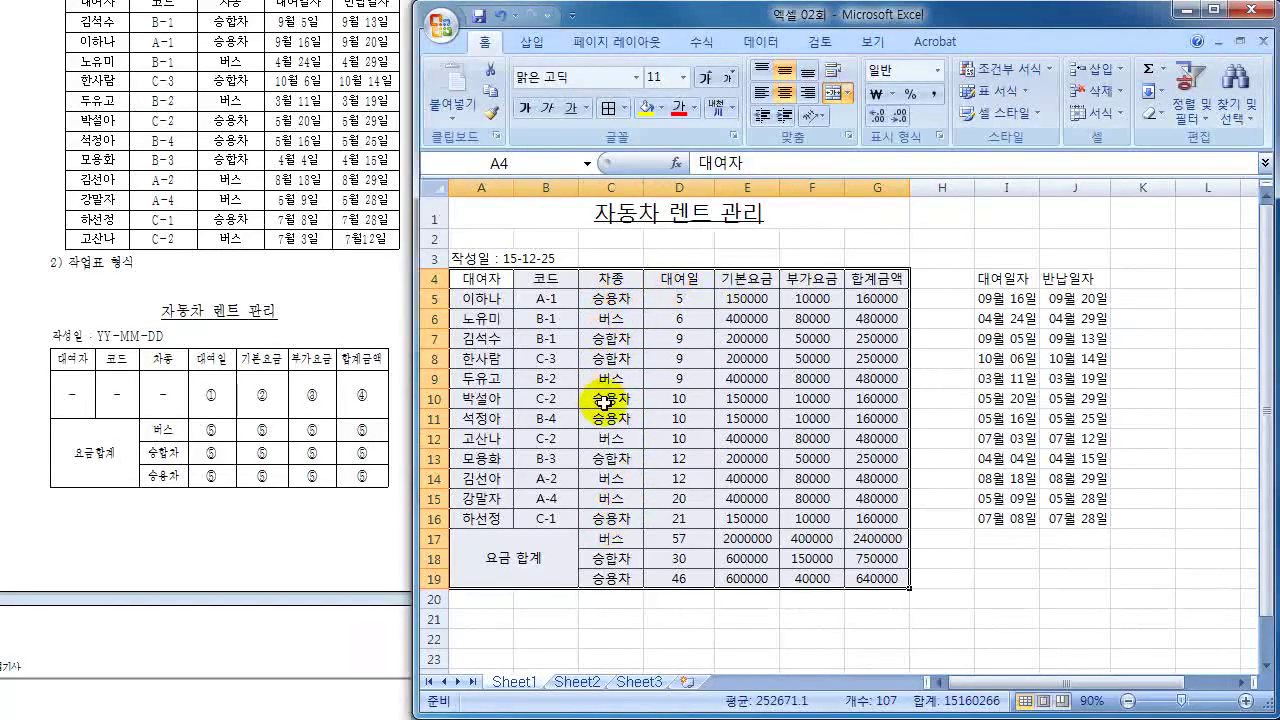
{"action": "left_click", "coordinate": [749, 417]}
{"action": "left_click_drag", "start_coordinate": [750, 296], "coordinate": [860, 573]}
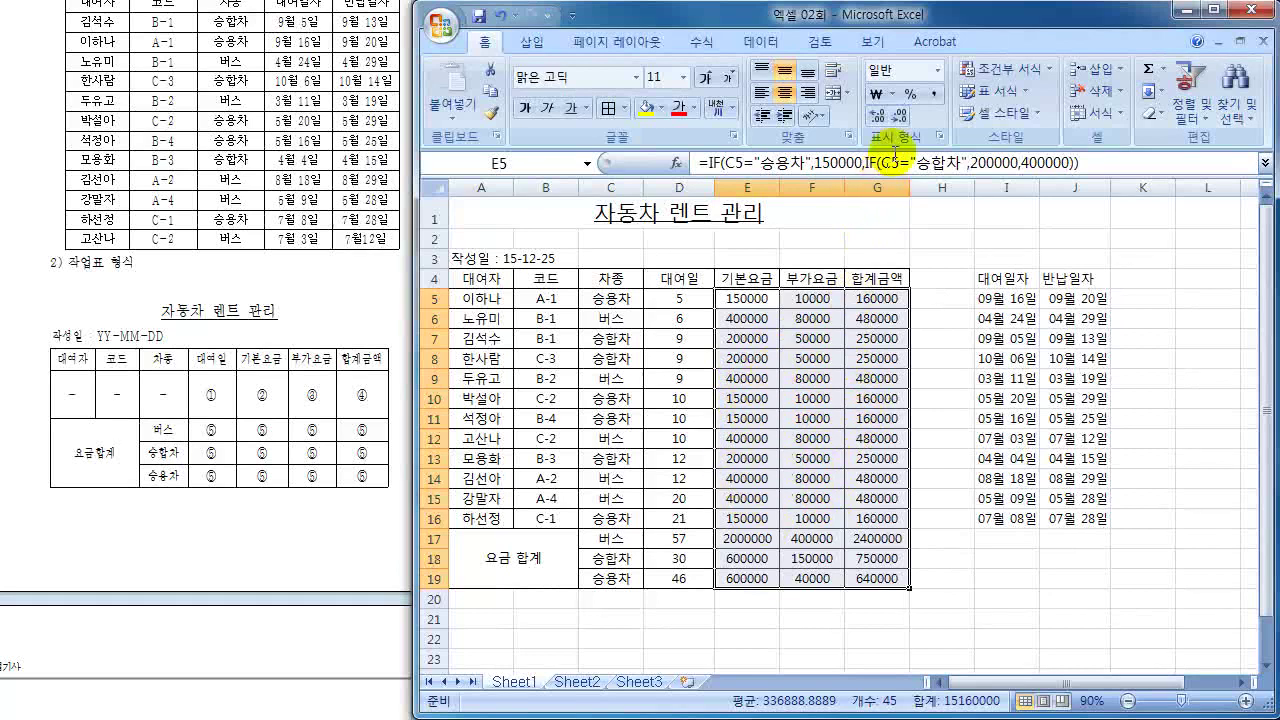
- Give amounts E5:G19 ₩ accounting format and 대여일 values D5:D19 comma style
{"action": "left_click", "coordinate": [876, 94]}
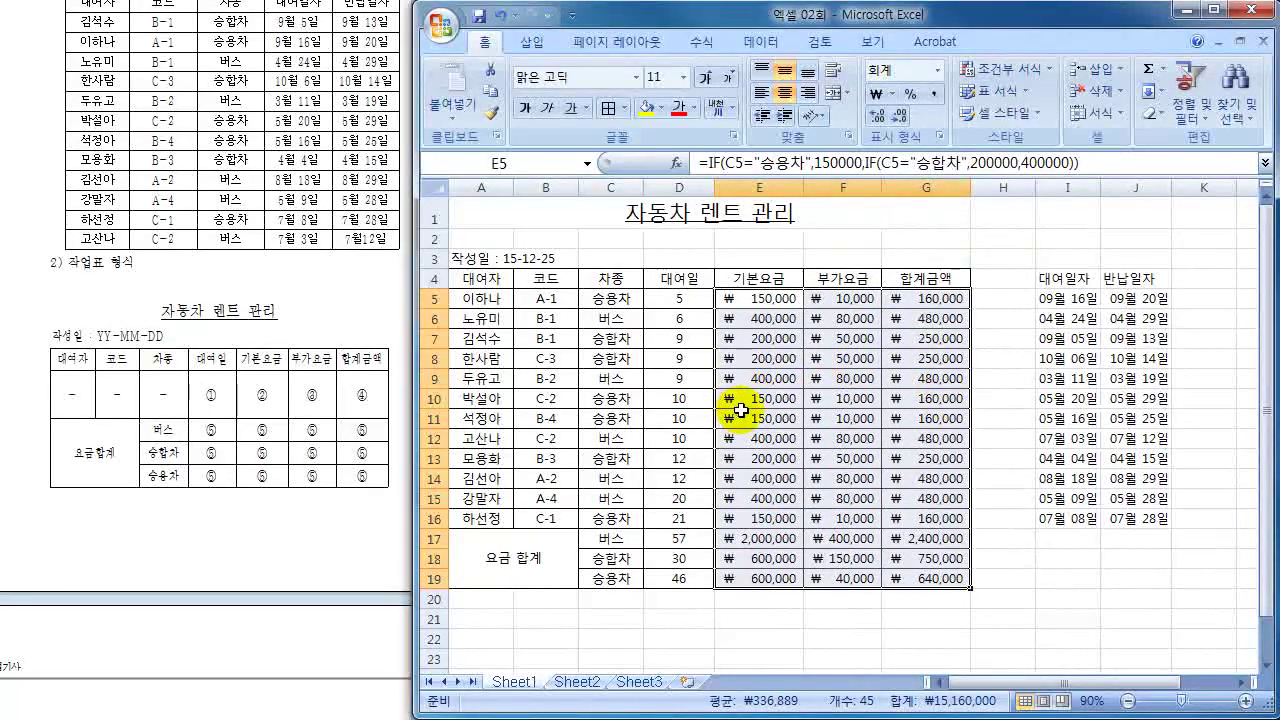
{"action": "left_click_drag", "start_coordinate": [679, 298], "coordinate": [682, 574]}
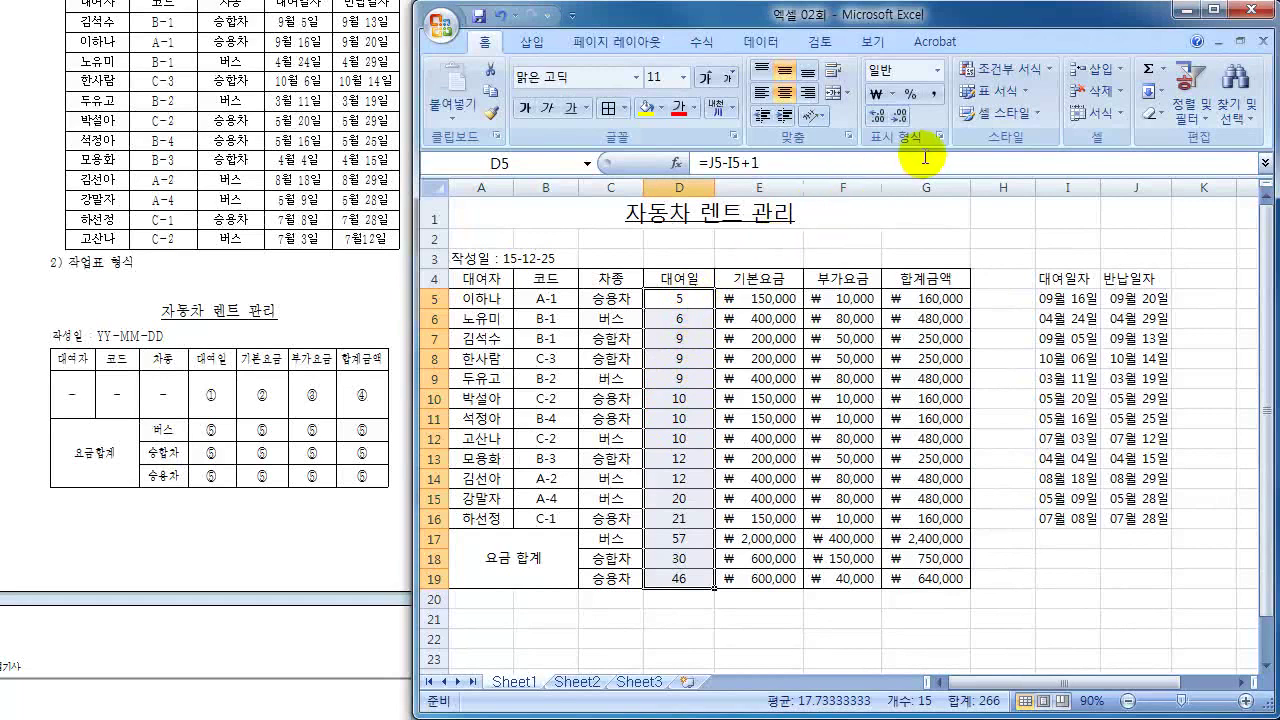
{"action": "left_click", "coordinate": [937, 101]}
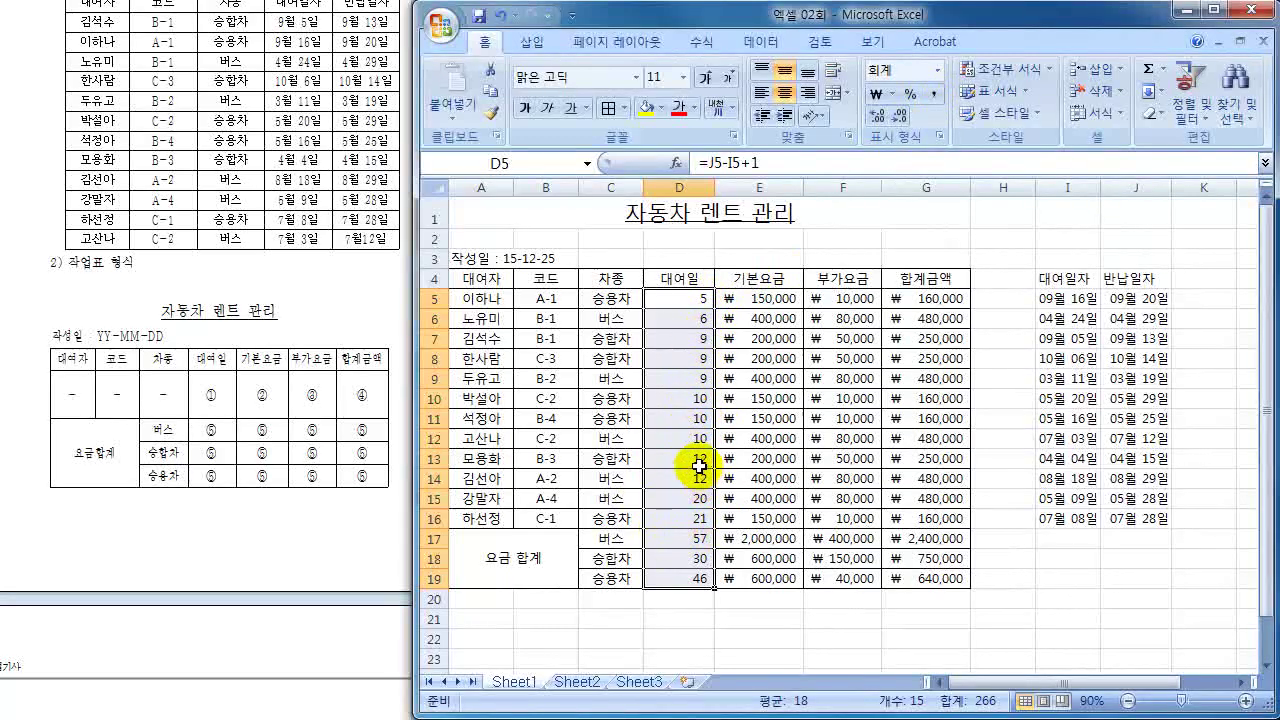
{"action": "left_click", "coordinate": [860, 438]}
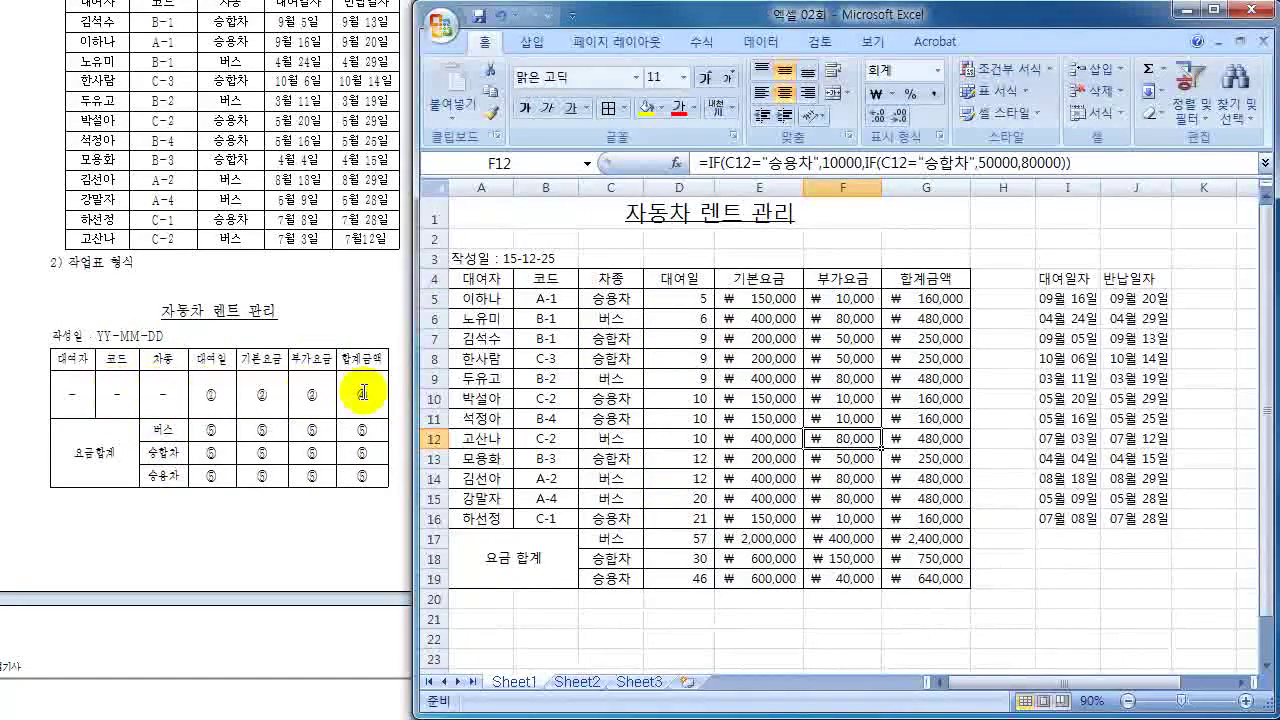
{"action": "left_click", "coordinate": [592, 398]}
{"action": "left_click_drag", "start_coordinate": [469, 297], "coordinate": [930, 515]}
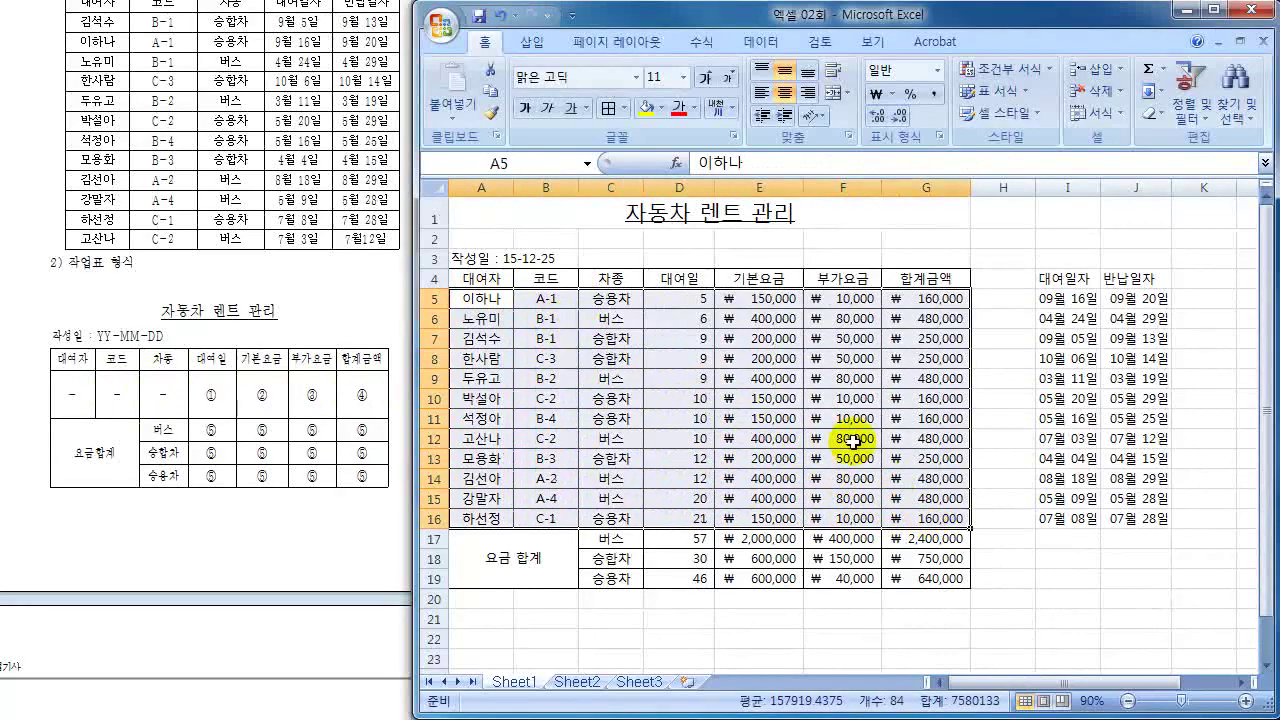
- Remove the inside horizontal borders from A5:G16, keeping the outline and vertical lines
{"action": "left_click", "coordinate": [625, 108]}
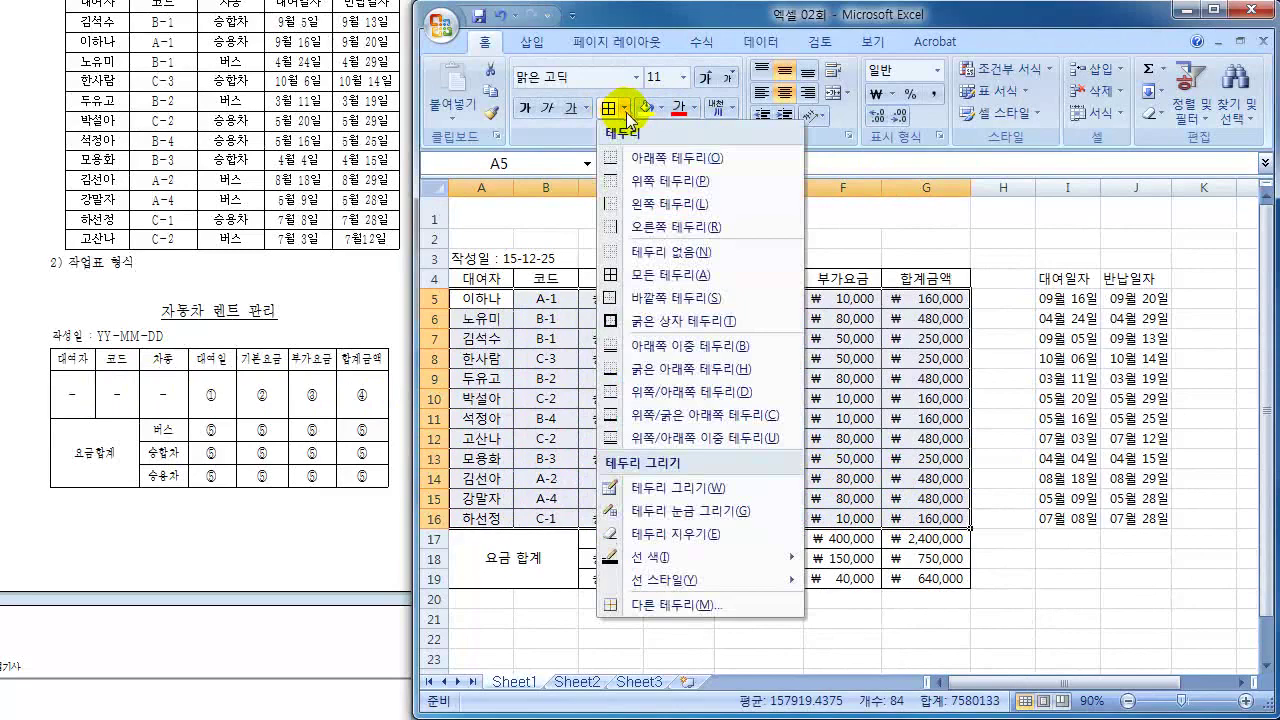
{"action": "left_click", "coordinate": [665, 604]}
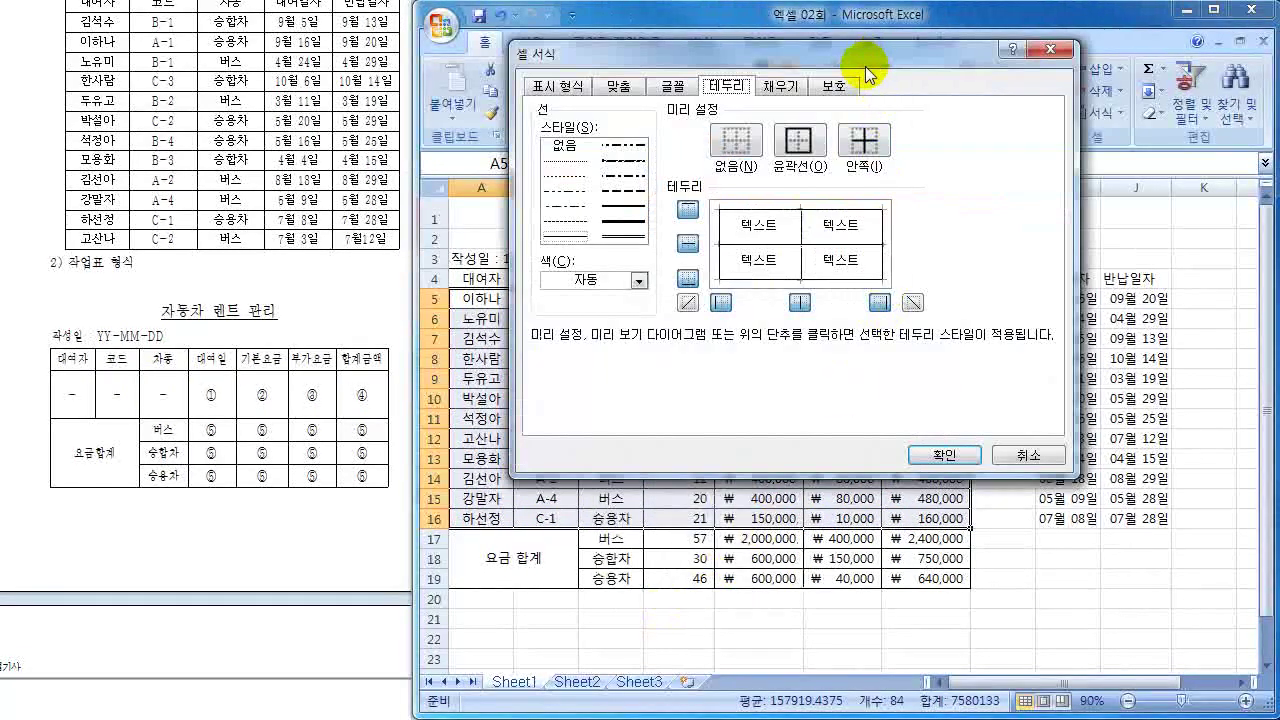
{"action": "left_click_drag", "start_coordinate": [865, 66], "coordinate": [883, 160]}
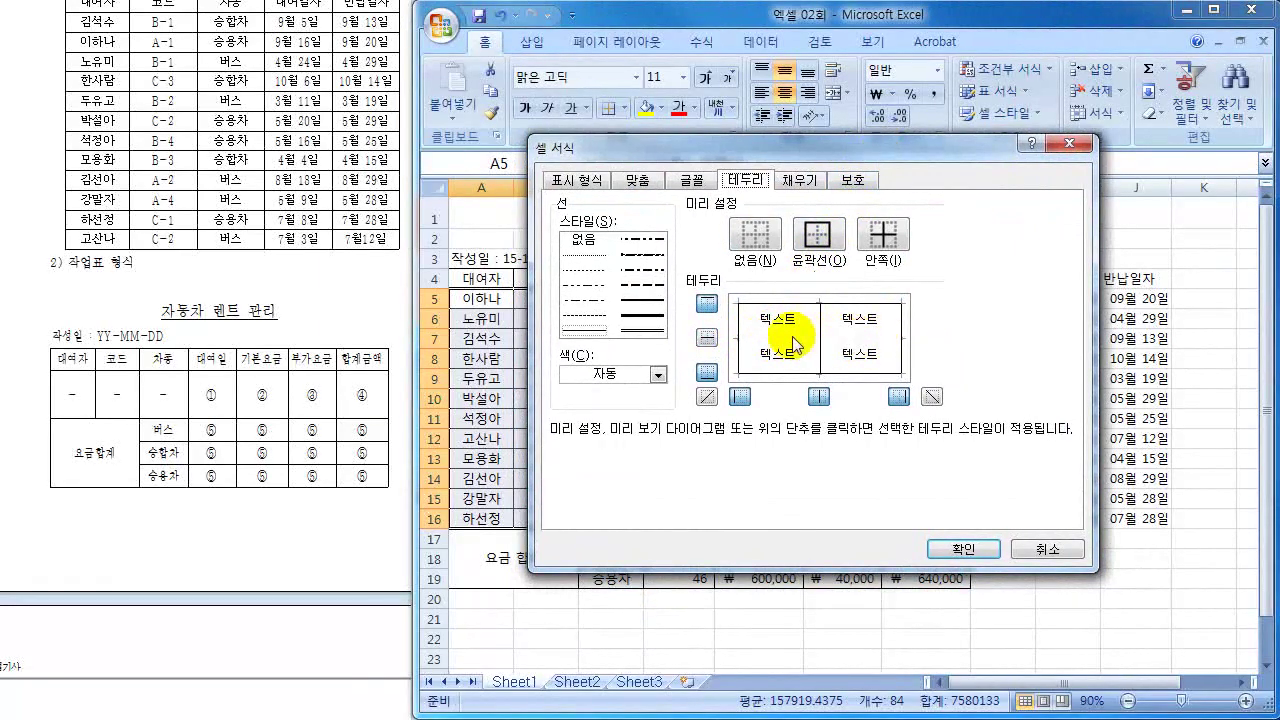
{"action": "left_click", "coordinate": [979, 548]}
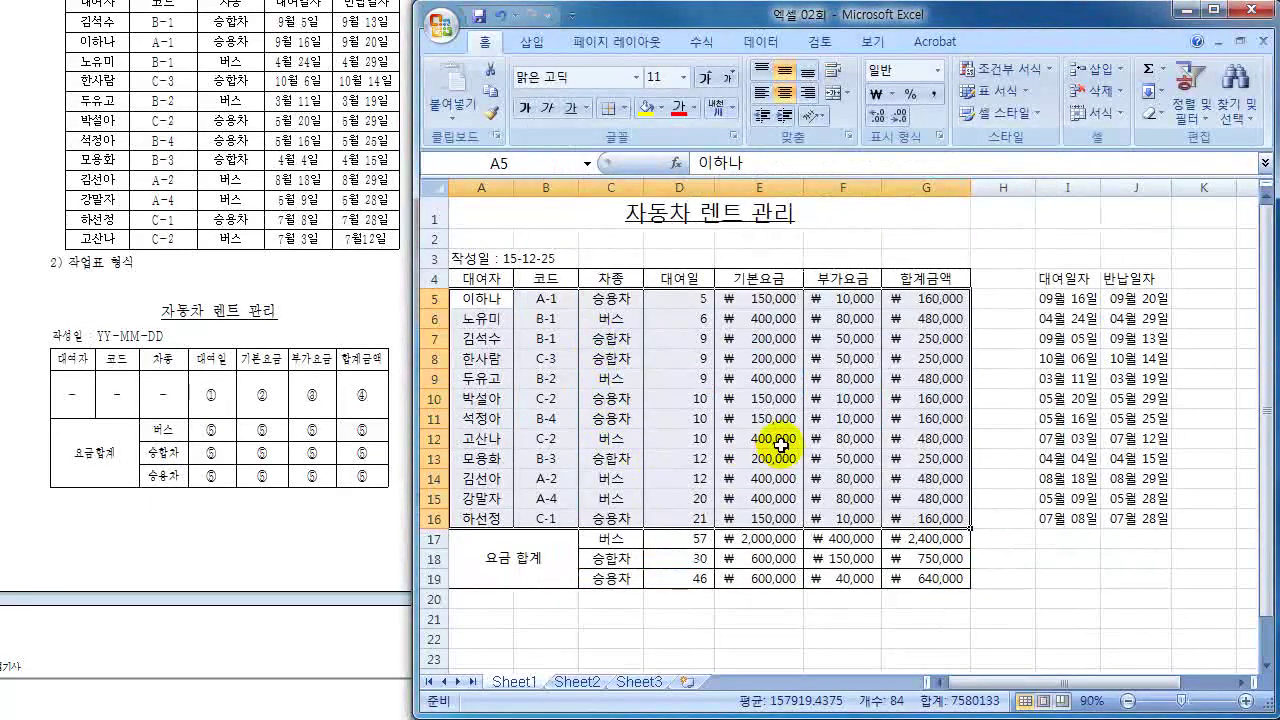
{"action": "left_click", "coordinate": [772, 440]}
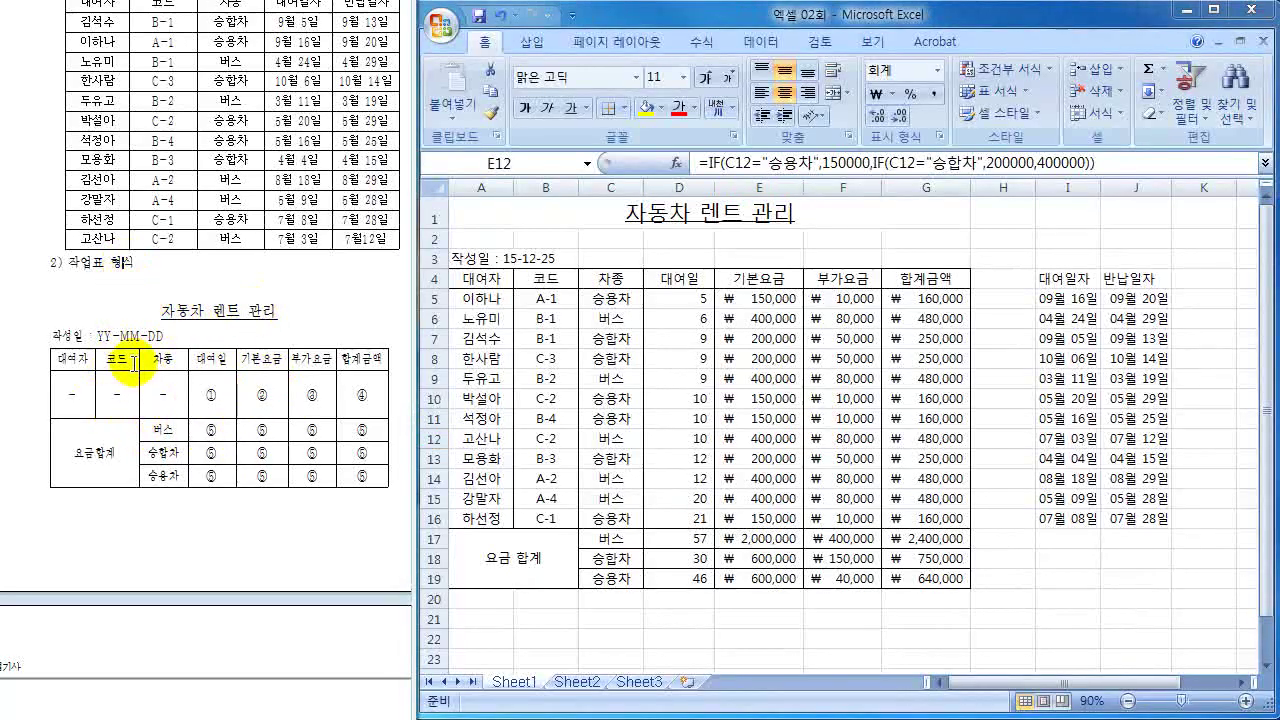
{"action": "scroll", "coordinate": [133, 365], "scroll_direction": "down", "scroll_amount": 1}
{"action": "scroll", "coordinate": [133, 365], "scroll_direction": "down", "scroll_amount": 10}
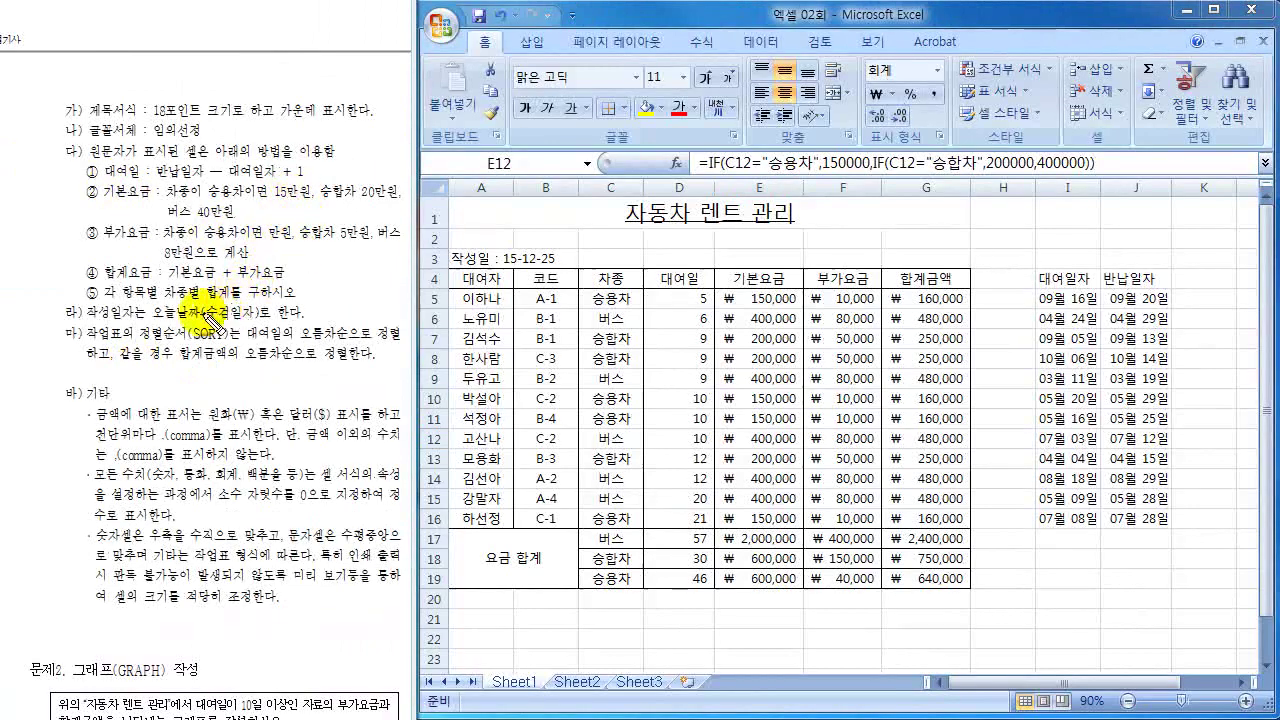
{"action": "mouse_move", "coordinate": [470, 248]}
{"action": "left_mouse_down"}
{"action": "mouse_move", "coordinate": [509, 247]}
{"action": "mouse_move", "coordinate": [475, 262]}
{"action": "left_mouse_up"}
{"action": "mouse_move", "coordinate": [92, 305]}
{"action": "left_mouse_down"}
{"action": "mouse_move", "coordinate": [130, 302]}
{"action": "mouse_move", "coordinate": [140, 336]}
{"action": "mouse_move", "coordinate": [168, 324]}
{"action": "left_mouse_up"}
{"action": "mouse_move", "coordinate": [78, 150]}
{"action": "left_mouse_down"}
{"action": "mouse_move", "coordinate": [42, 185]}
{"action": "mouse_move", "coordinate": [95, 298]}
{"action": "left_mouse_up"}
{"action": "left_click_drag", "start_coordinate": [138, 106], "coordinate": [184, 118]}
{"action": "left_click_drag", "start_coordinate": [280, 119], "coordinate": [342, 118]}
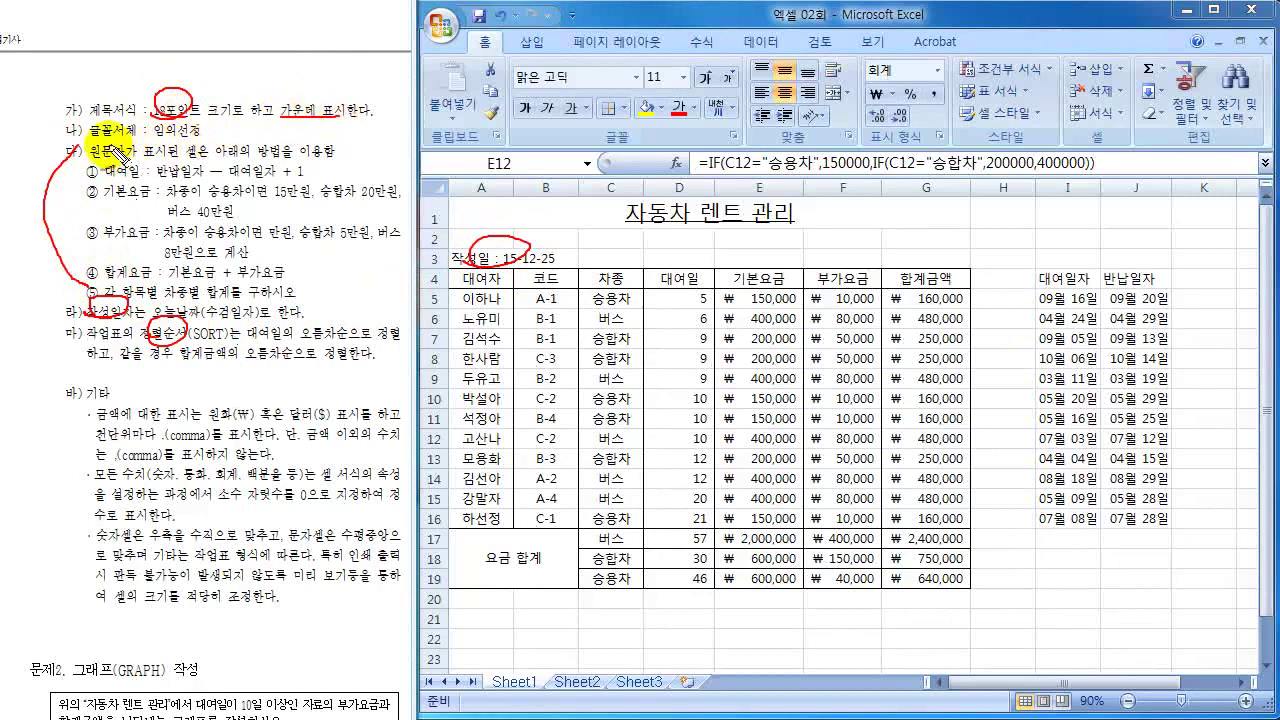
{"action": "left_click_drag", "start_coordinate": [88, 140], "coordinate": [130, 139]}
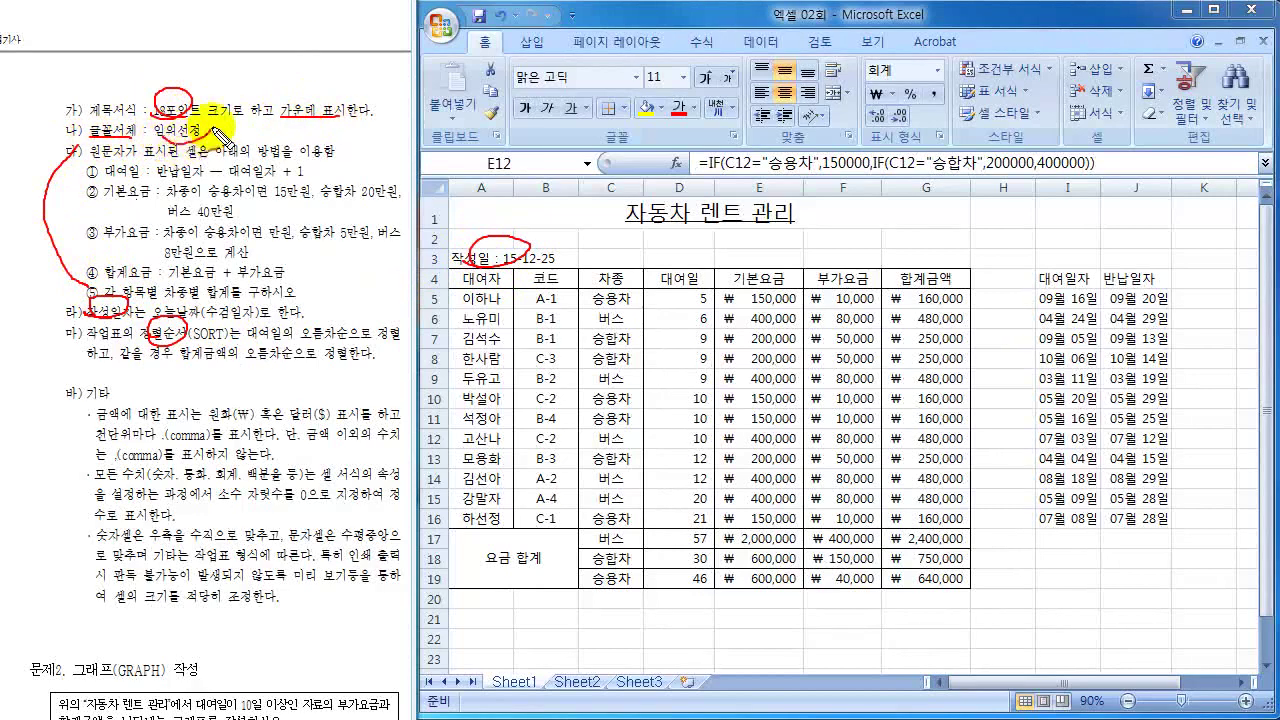
{"action": "left_click_drag", "start_coordinate": [215, 130], "coordinate": [167, 152]}
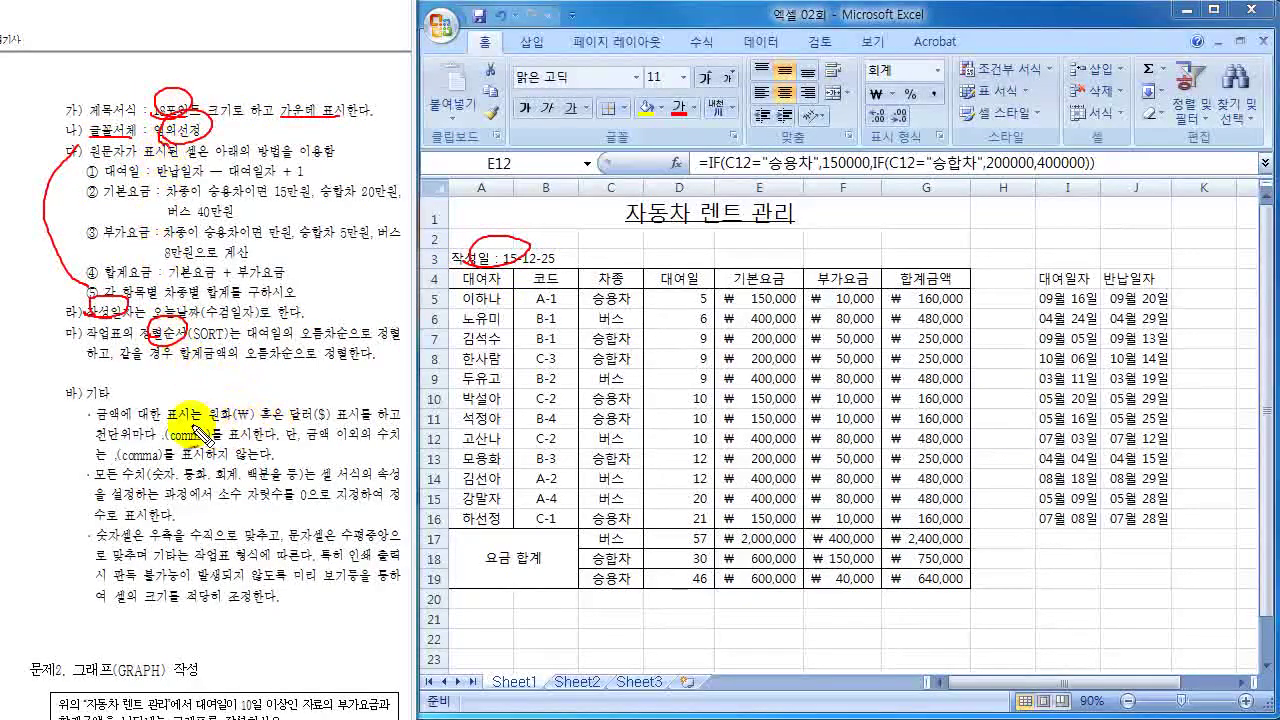
{"action": "left_click_drag", "start_coordinate": [100, 425], "coordinate": [92, 418]}
{"action": "mouse_move", "coordinate": [212, 402]}
{"action": "left_mouse_down"}
{"action": "mouse_move", "coordinate": [246, 398]}
{"action": "mouse_move", "coordinate": [165, 440]}
{"action": "mouse_move", "coordinate": [210, 427]}
{"action": "left_mouse_up"}
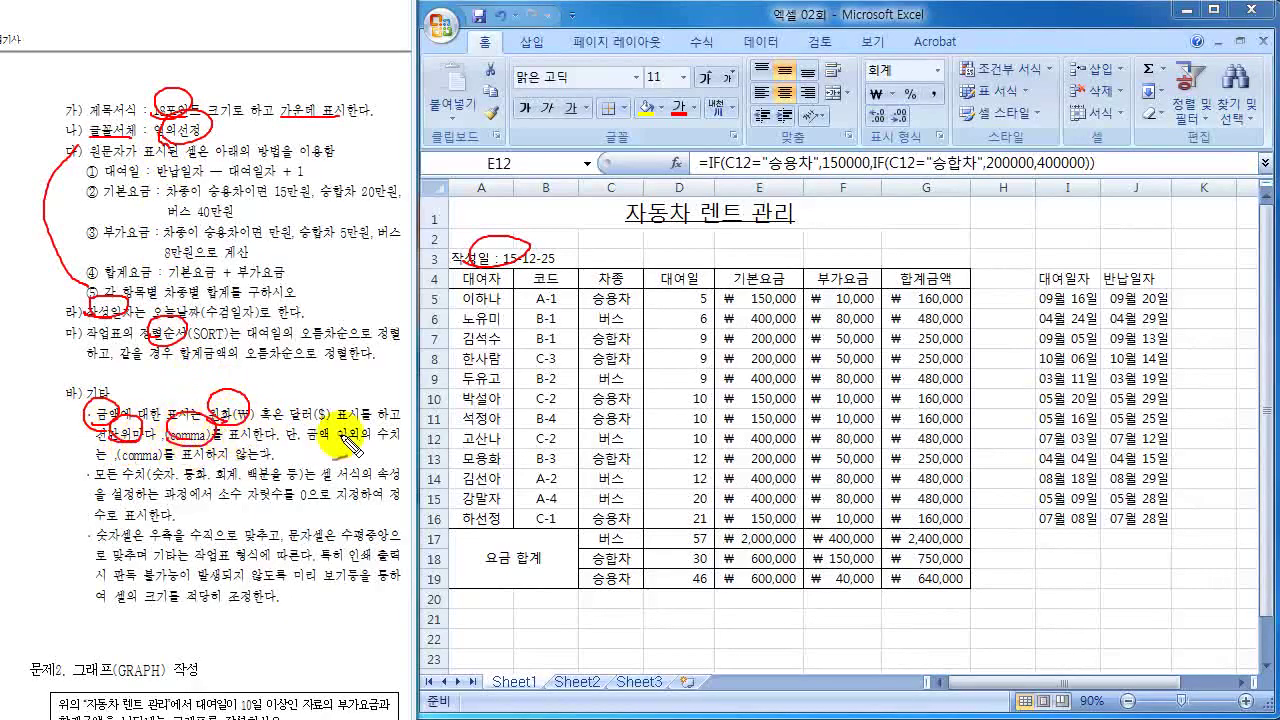
{"action": "left_click_drag", "start_coordinate": [287, 446], "coordinate": [400, 447]}
{"action": "mouse_move", "coordinate": [165, 465]}
{"action": "left_mouse_down"}
{"action": "mouse_move", "coordinate": [113, 465]}
{"action": "mouse_move", "coordinate": [202, 462]}
{"action": "left_mouse_up"}
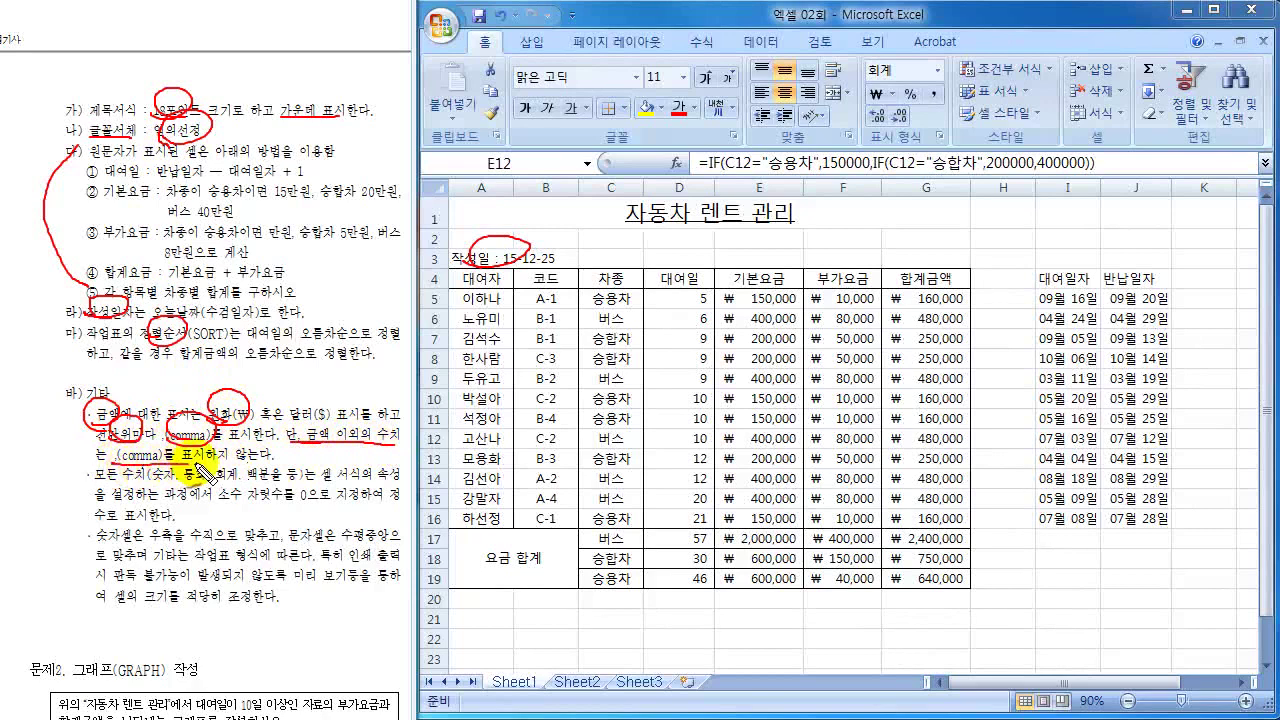
{"action": "left_click_drag", "start_coordinate": [120, 466], "coordinate": [262, 460]}
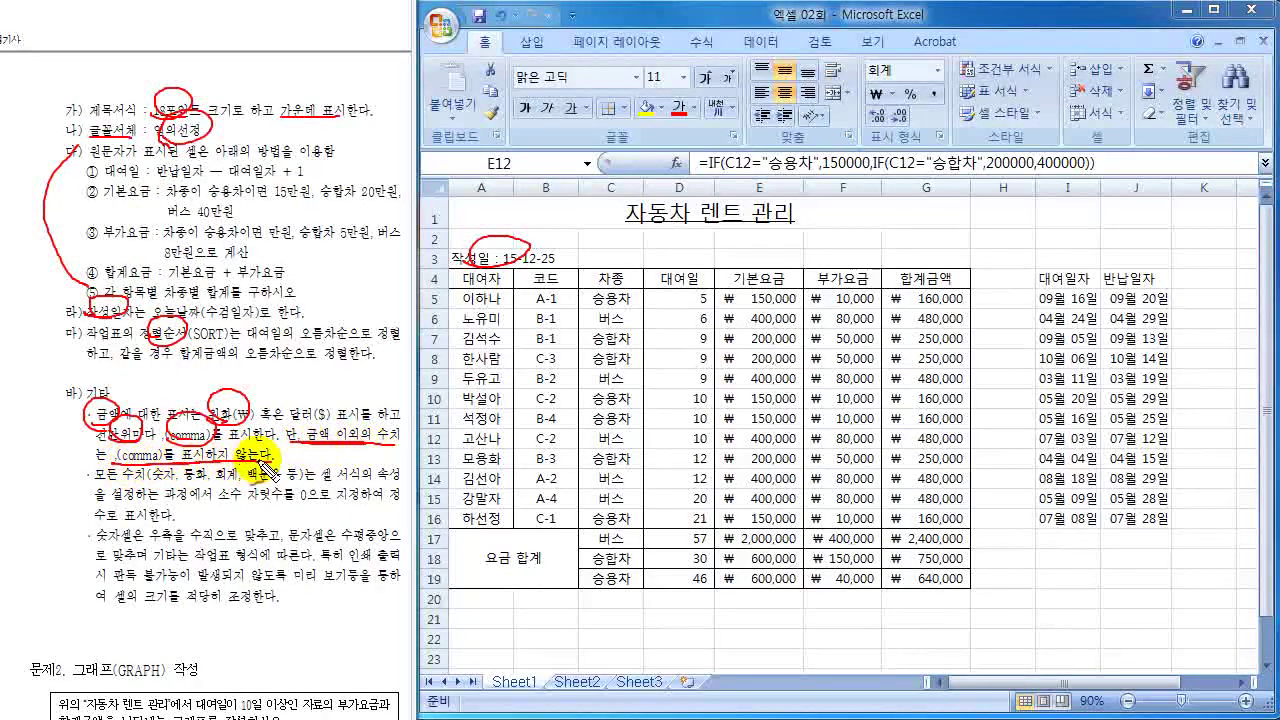
{"action": "mouse_move", "coordinate": [683, 291]}
{"action": "left_mouse_down"}
{"action": "mouse_move", "coordinate": [665, 312]}
{"action": "mouse_move", "coordinate": [635, 455]}
{"action": "mouse_move", "coordinate": [700, 530]}
{"action": "mouse_move", "coordinate": [735, 330]}
{"action": "mouse_move", "coordinate": [668, 296]}
{"action": "left_mouse_up"}
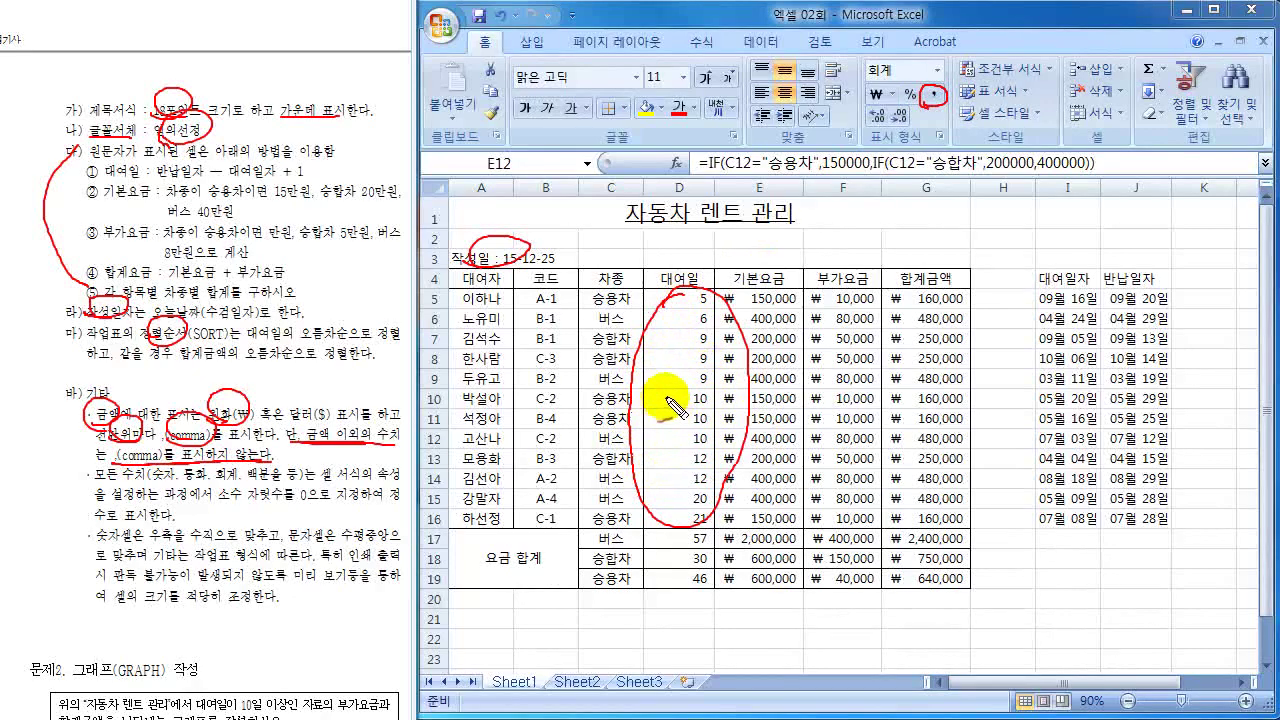
{"action": "left_click_drag", "start_coordinate": [672, 400], "coordinate": [708, 400]}
{"action": "mouse_move", "coordinate": [710, 402]}
{"action": "left_mouse_down"}
{"action": "mouse_move", "coordinate": [680, 410]}
{"action": "mouse_move", "coordinate": [666, 383]}
{"action": "mouse_move", "coordinate": [685, 400]}
{"action": "mouse_move", "coordinate": [710, 388]}
{"action": "mouse_move", "coordinate": [700, 398]}
{"action": "left_mouse_up"}
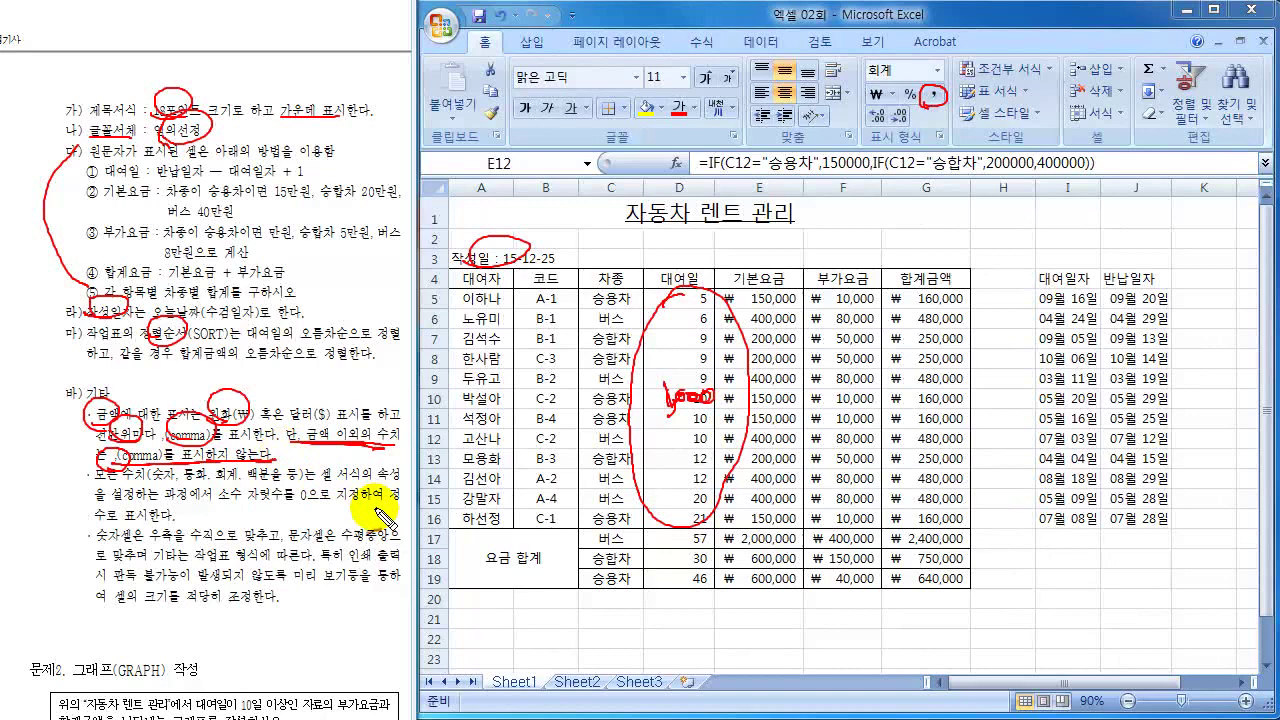
{"action": "left_click_drag", "start_coordinate": [268, 469], "coordinate": [296, 482]}
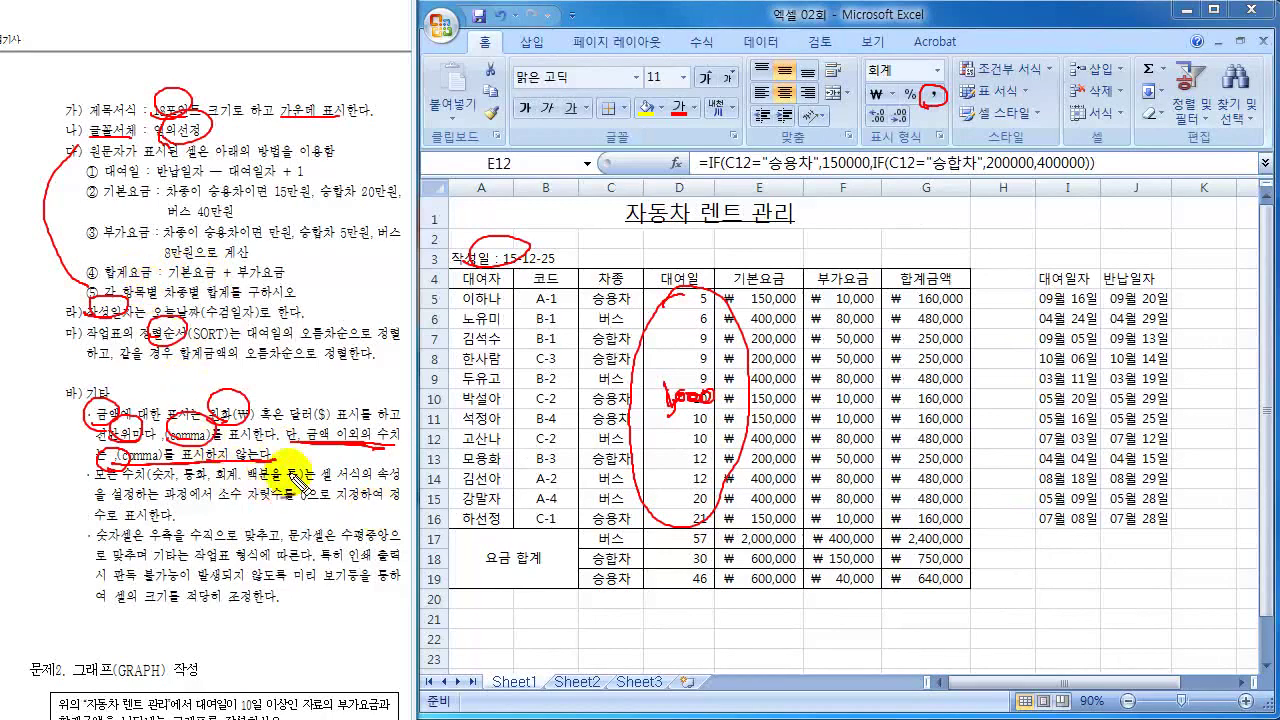
{"action": "left_click_drag", "start_coordinate": [245, 500], "coordinate": [330, 495]}
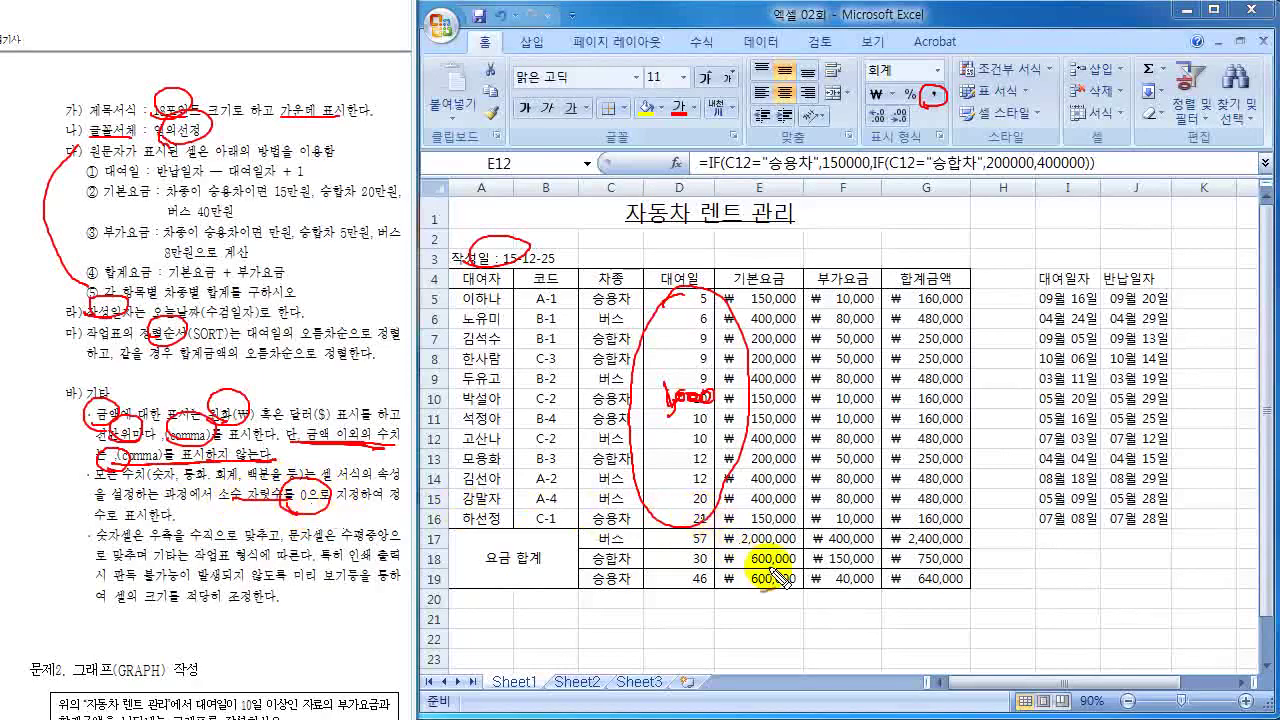
{"action": "left_click_drag", "start_coordinate": [980, 490], "coordinate": [968, 568]}
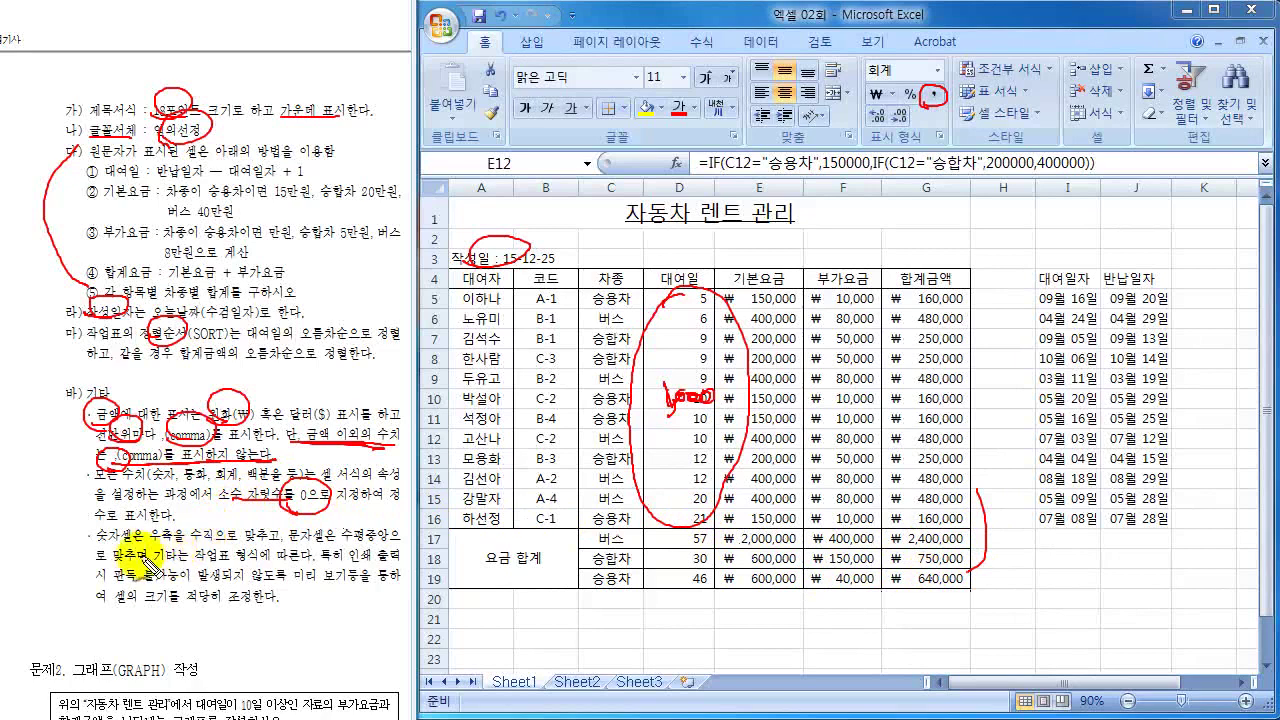
{"action": "left_click_drag", "start_coordinate": [226, 526], "coordinate": [216, 552]}
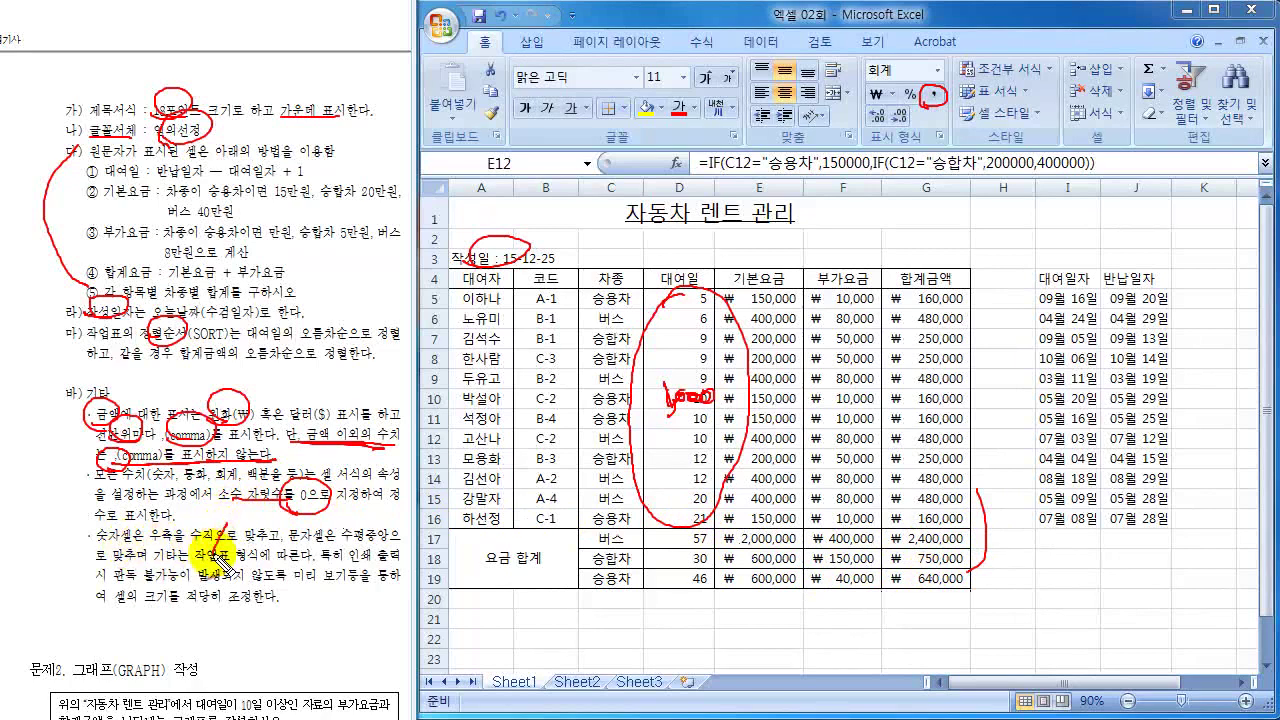
{"action": "left_click_drag", "start_coordinate": [395, 524], "coordinate": [357, 570]}
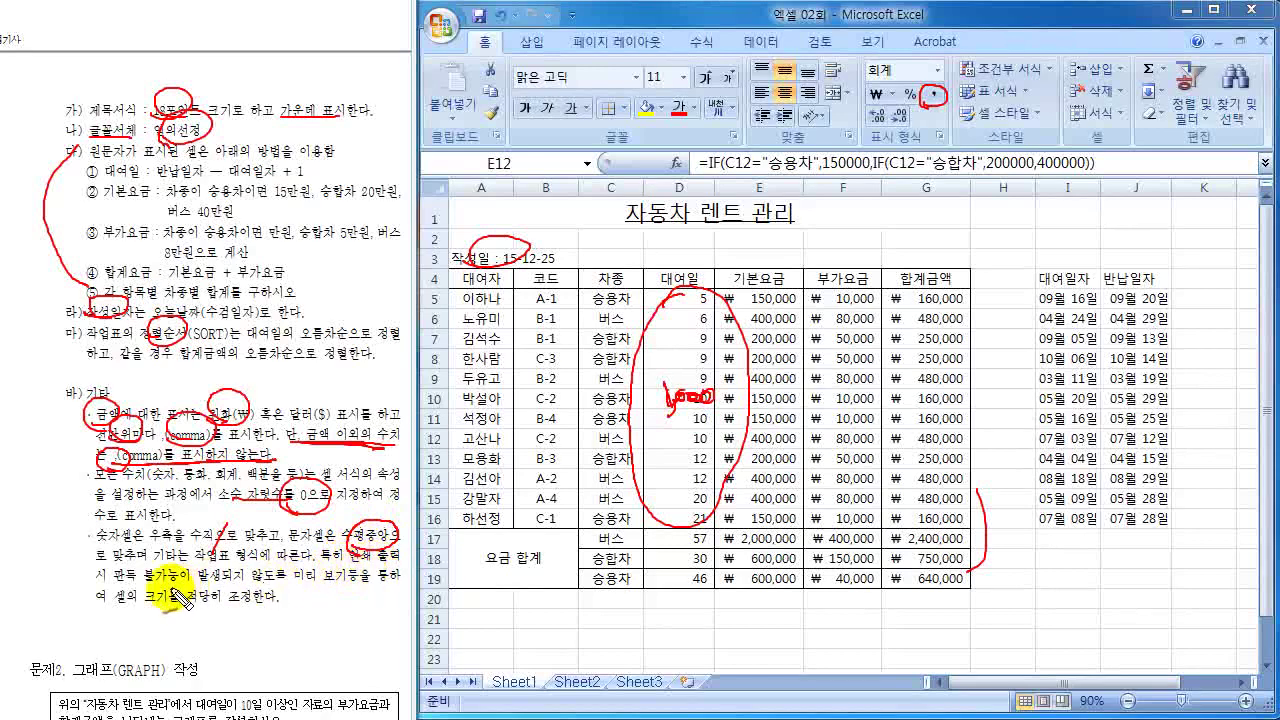
{"action": "left_click_drag", "start_coordinate": [128, 582], "coordinate": [240, 590]}
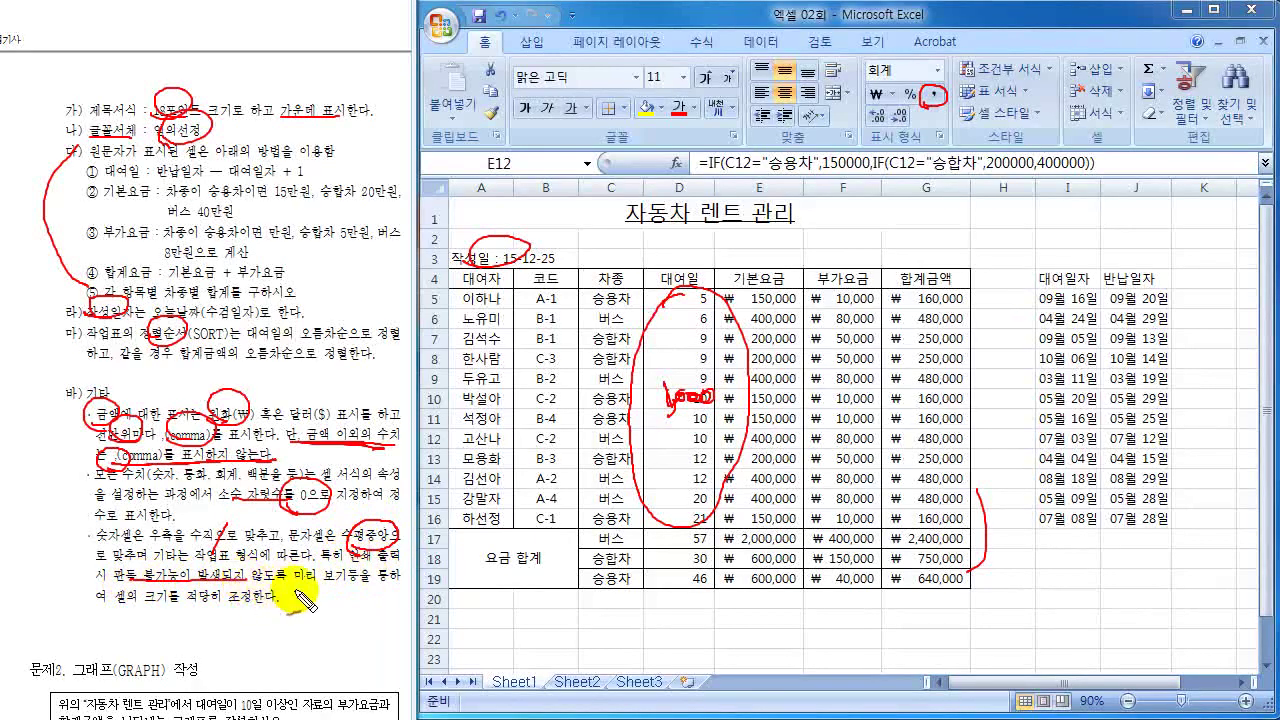
{"action": "left_click_drag", "start_coordinate": [320, 584], "coordinate": [372, 584]}
{"action": "left_click_drag", "start_coordinate": [125, 605], "coordinate": [276, 604]}
{"action": "left_click_drag", "start_coordinate": [296, 597], "coordinate": [296, 611]}
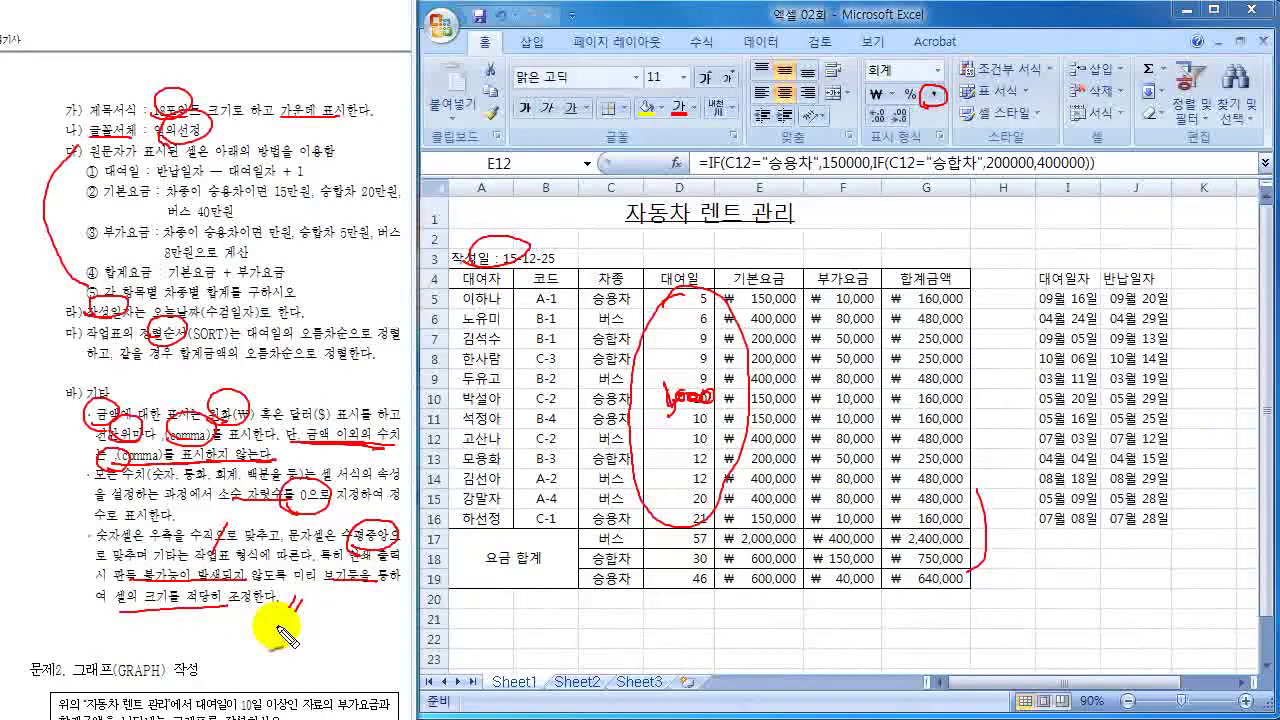
{"action": "key", "text": "Escape"}
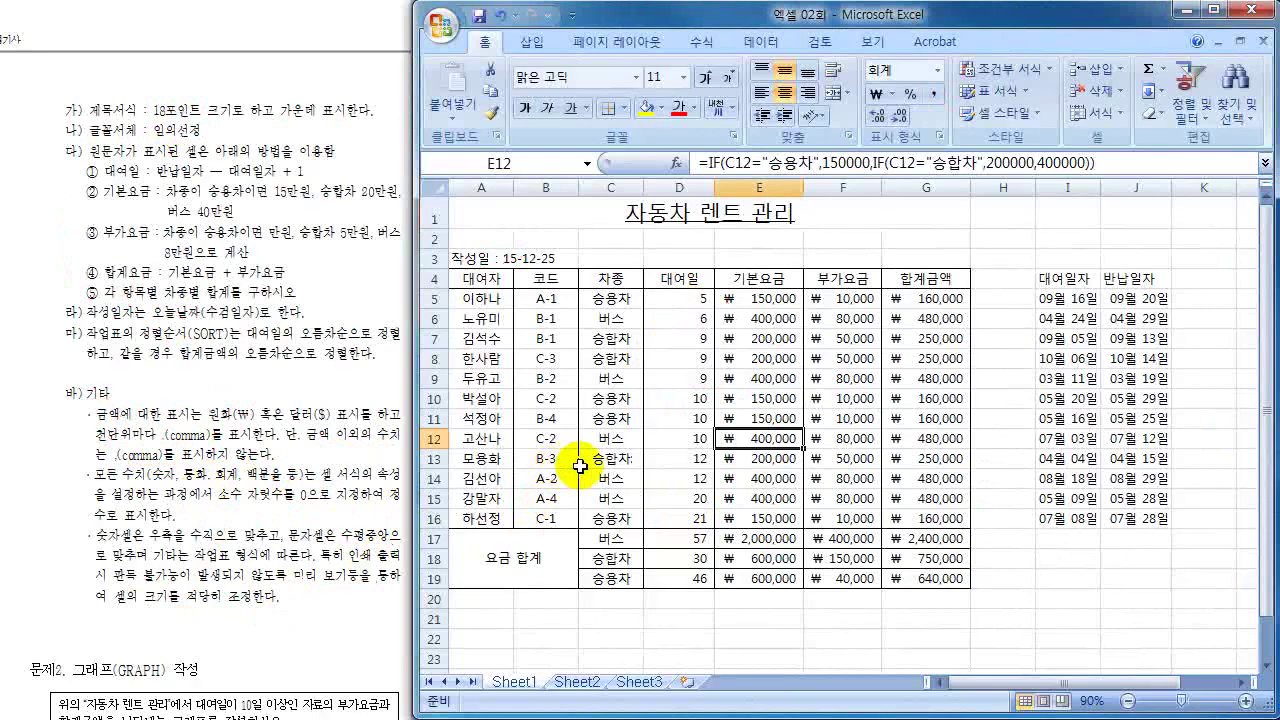
- Scroll the task document to the 문제2 그래프 작성 conditions and select header cell D4
{"action": "left_click", "coordinate": [577, 465]}
{"action": "scroll", "coordinate": [260, 465], "scroll_direction": "down", "scroll_amount": 3}
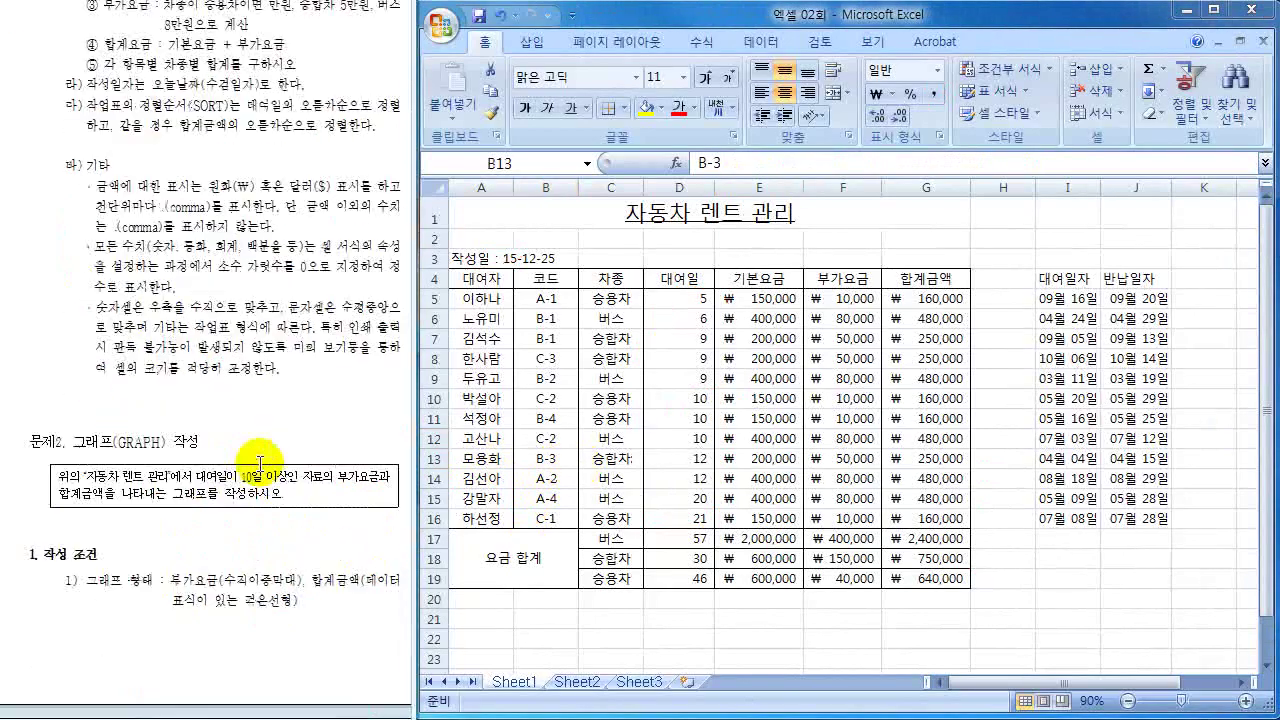
{"action": "scroll", "coordinate": [260, 464], "scroll_direction": "down", "scroll_amount": 3}
{"action": "scroll", "coordinate": [260, 464], "scroll_direction": "down", "scroll_amount": 2}
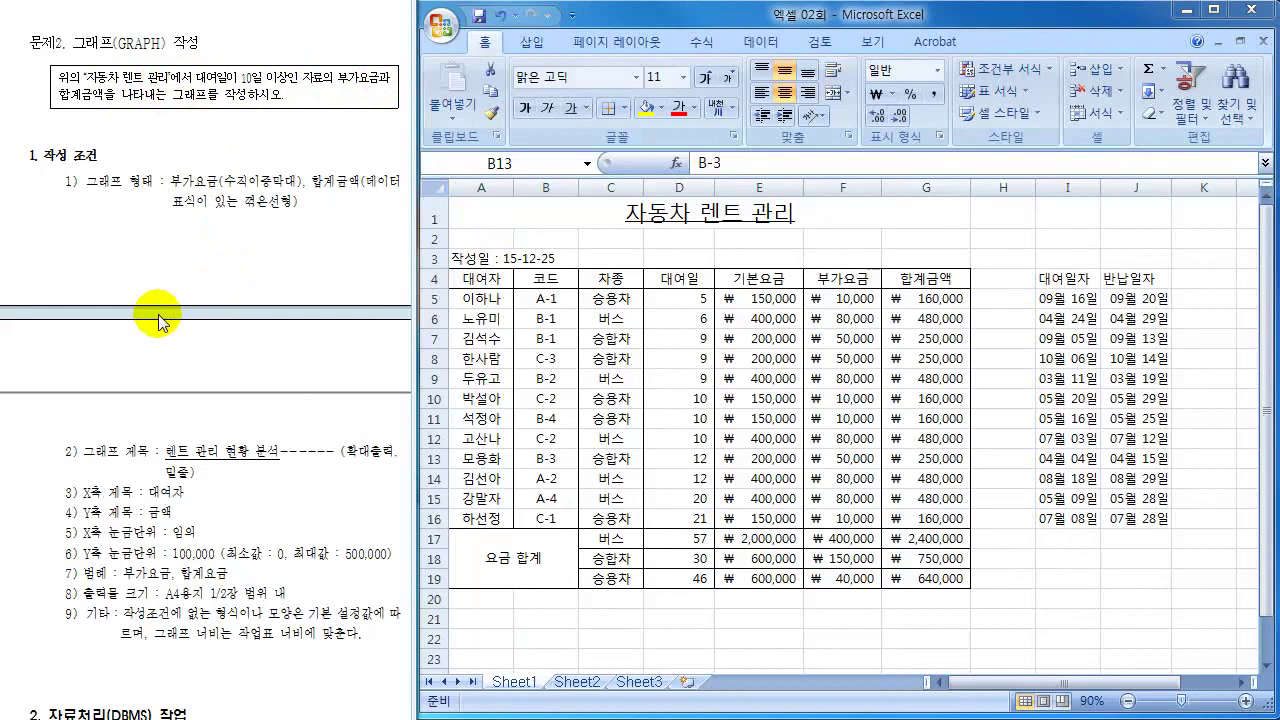
{"action": "left_click", "coordinate": [693, 279]}
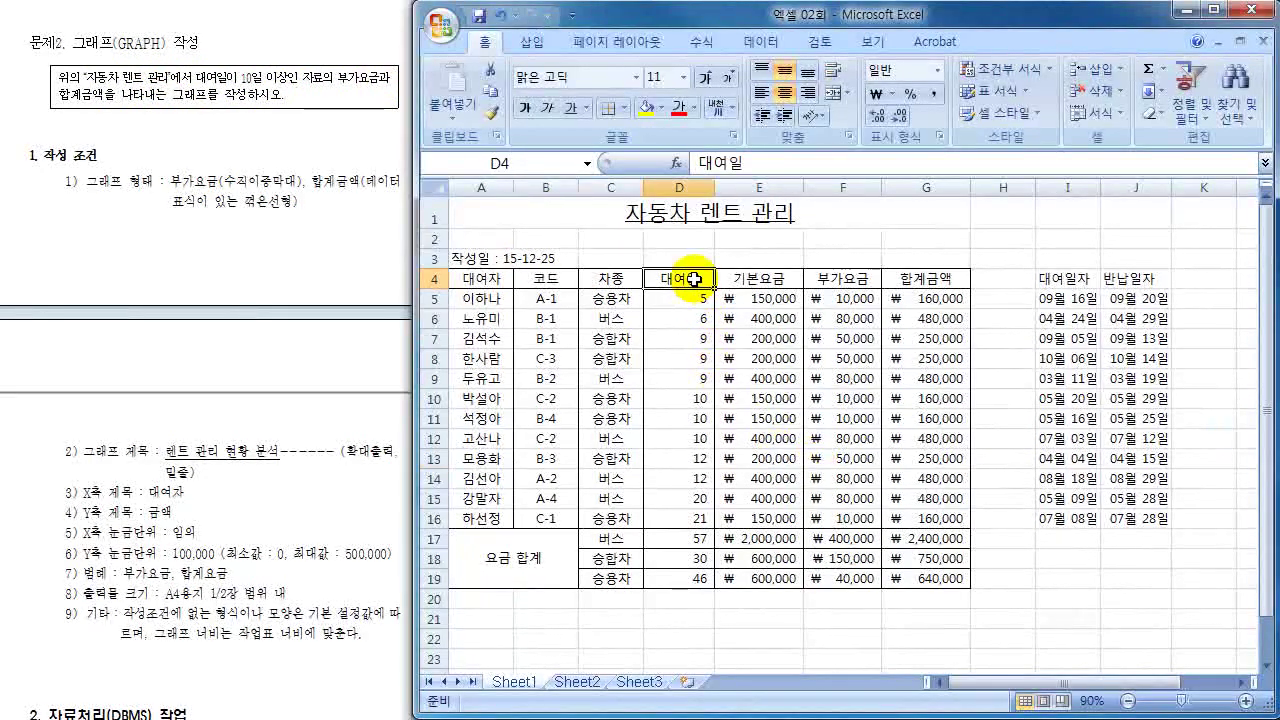
- Select surcharges and totals F10:G16 plus renter names A10:A16 as chart data
{"action": "left_click", "coordinate": [691, 400]}
{"action": "left_click_drag", "start_coordinate": [691, 400], "coordinate": [690, 528]}
{"action": "left_click_drag", "start_coordinate": [497, 398], "coordinate": [895, 521]}
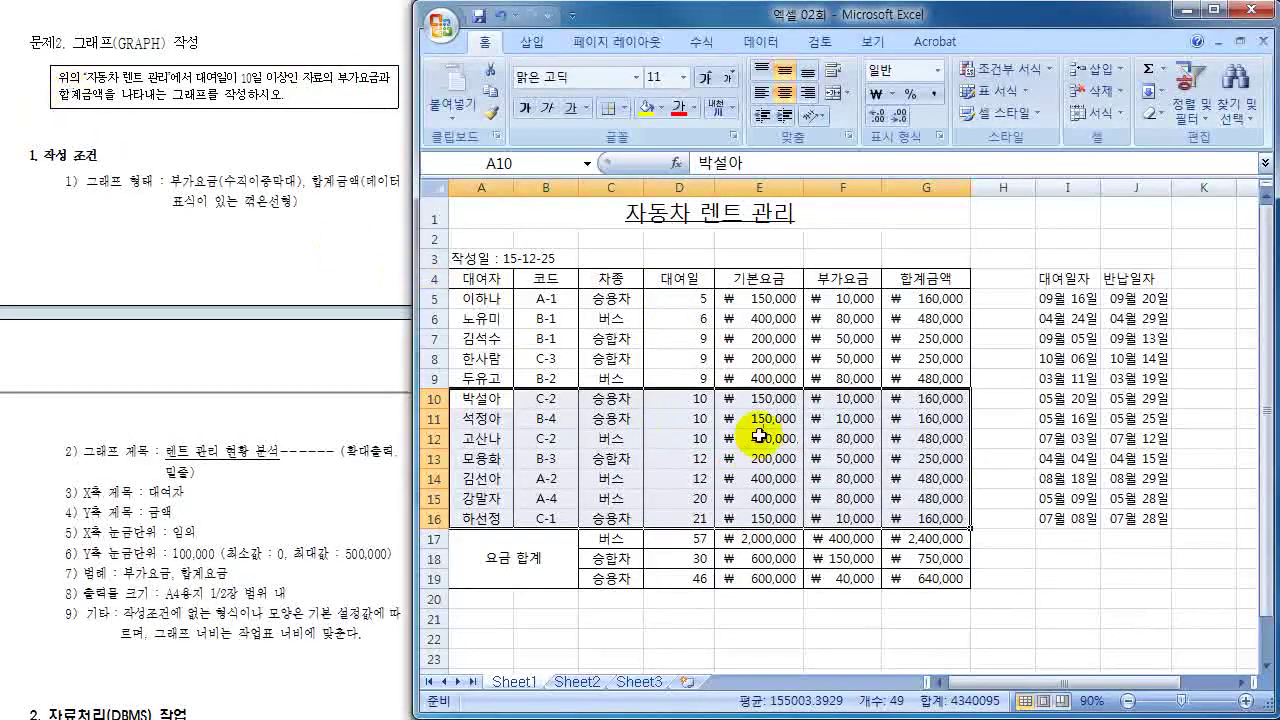
{"action": "left_click_drag", "start_coordinate": [843, 401], "coordinate": [908, 528]}
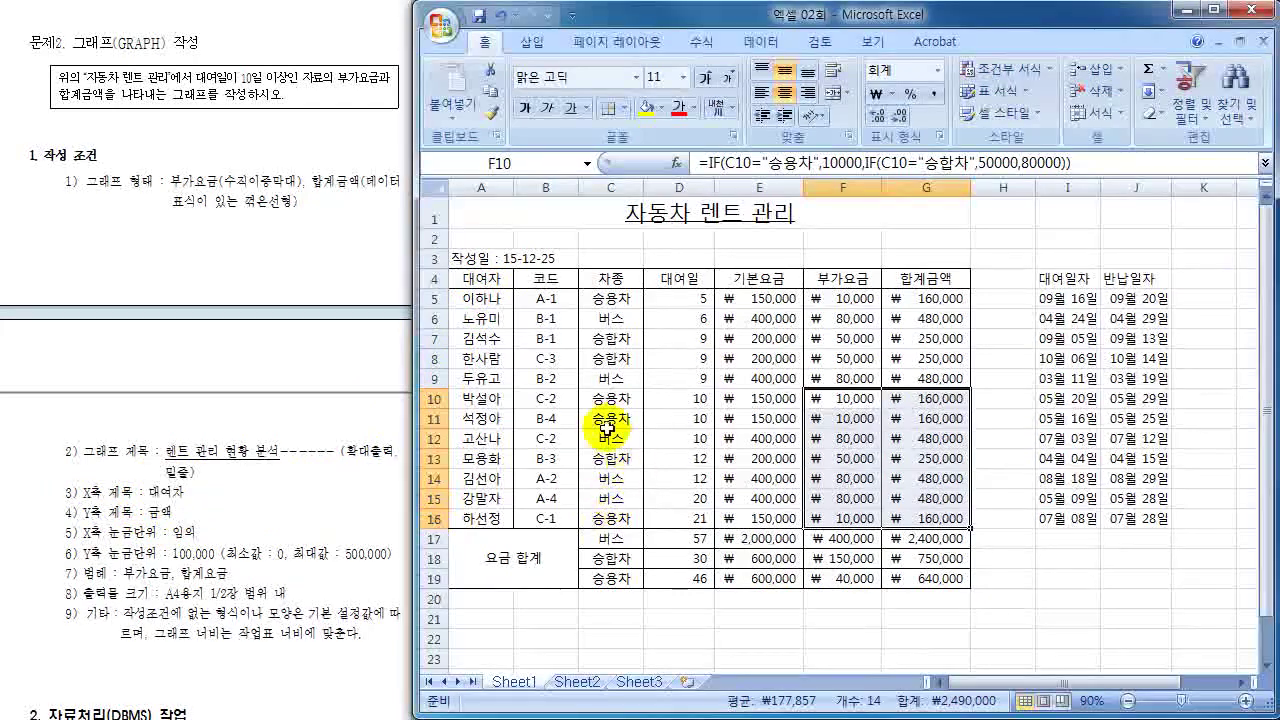
{"action": "left_click_drag", "start_coordinate": [490, 398], "coordinate": [480, 518]}
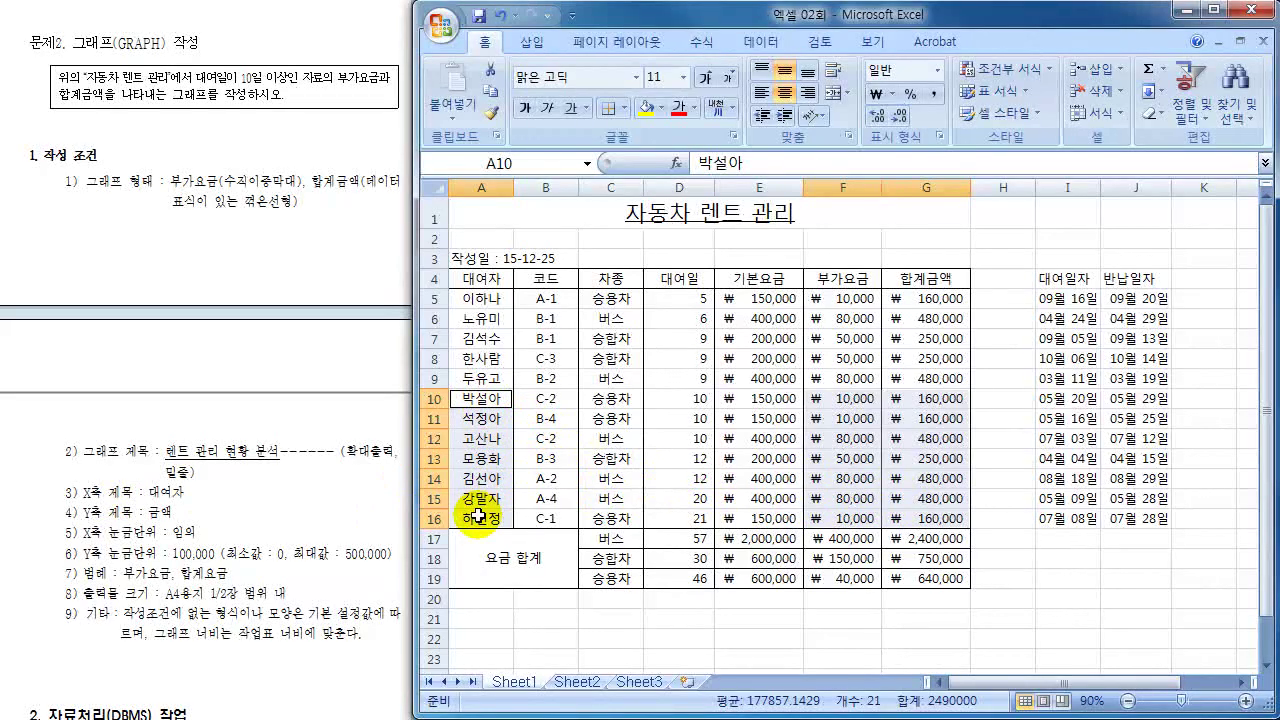
- Insert a 묶은 세로 막대형 (clustered column) chart from the selected renter data
{"action": "left_click", "coordinate": [530, 44]}
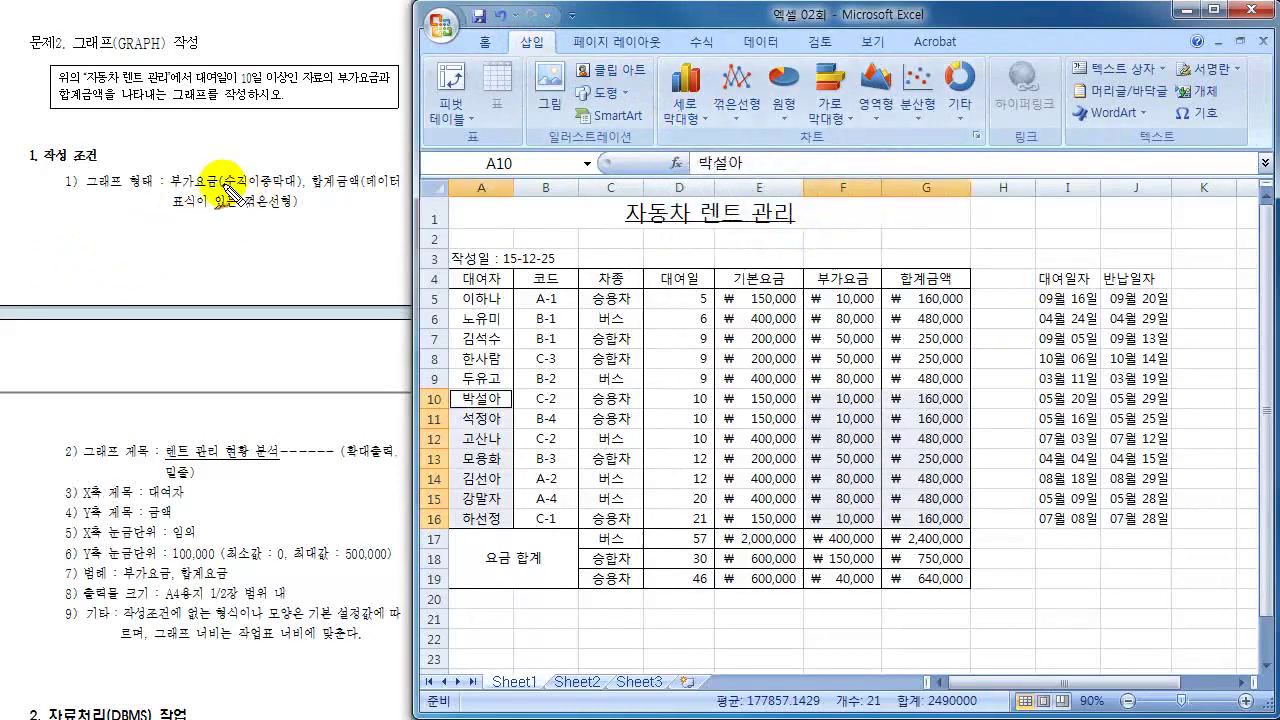
{"action": "mouse_move", "coordinate": [170, 188]}
{"action": "left_mouse_down"}
{"action": "mouse_move", "coordinate": [224, 176]}
{"action": "mouse_move", "coordinate": [270, 192]}
{"action": "mouse_move", "coordinate": [350, 172]}
{"action": "mouse_move", "coordinate": [318, 176]}
{"action": "left_mouse_up"}
{"action": "left_click_drag", "start_coordinate": [172, 212], "coordinate": [400, 188]}
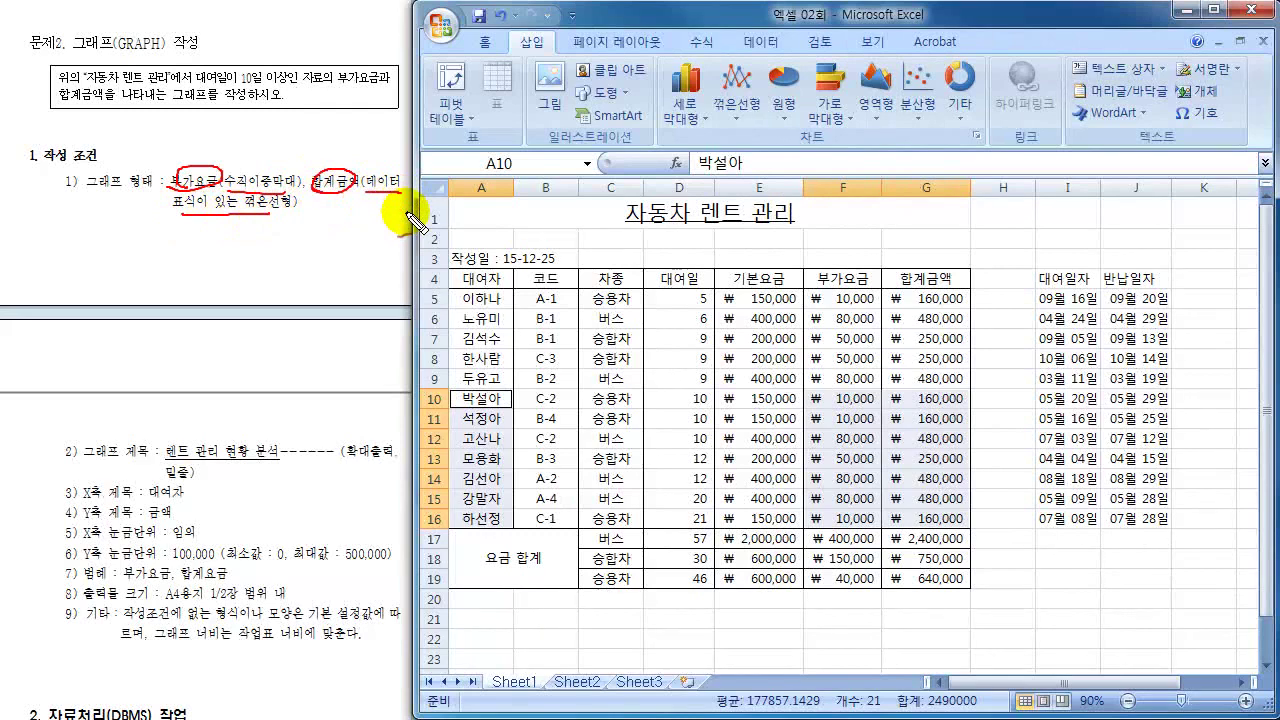
{"action": "key", "text": "Escape"}
{"action": "left_click", "coordinate": [687, 100]}
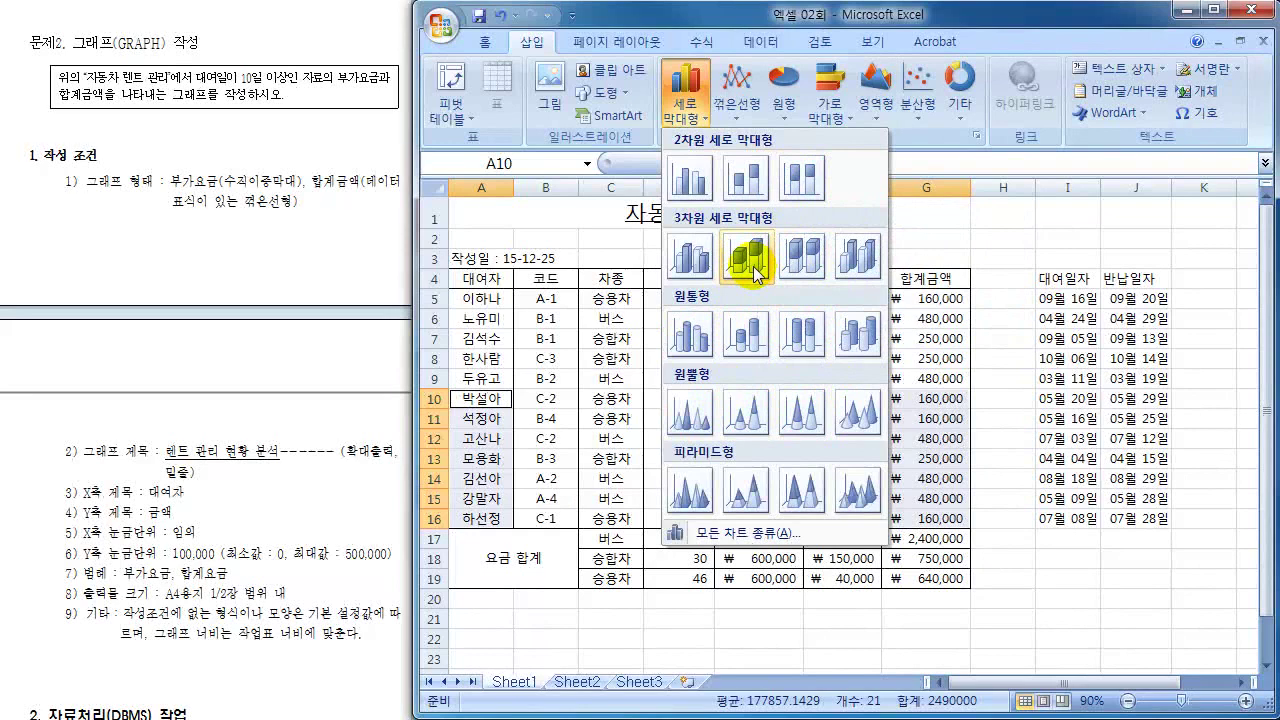
{"action": "left_click", "coordinate": [693, 180]}
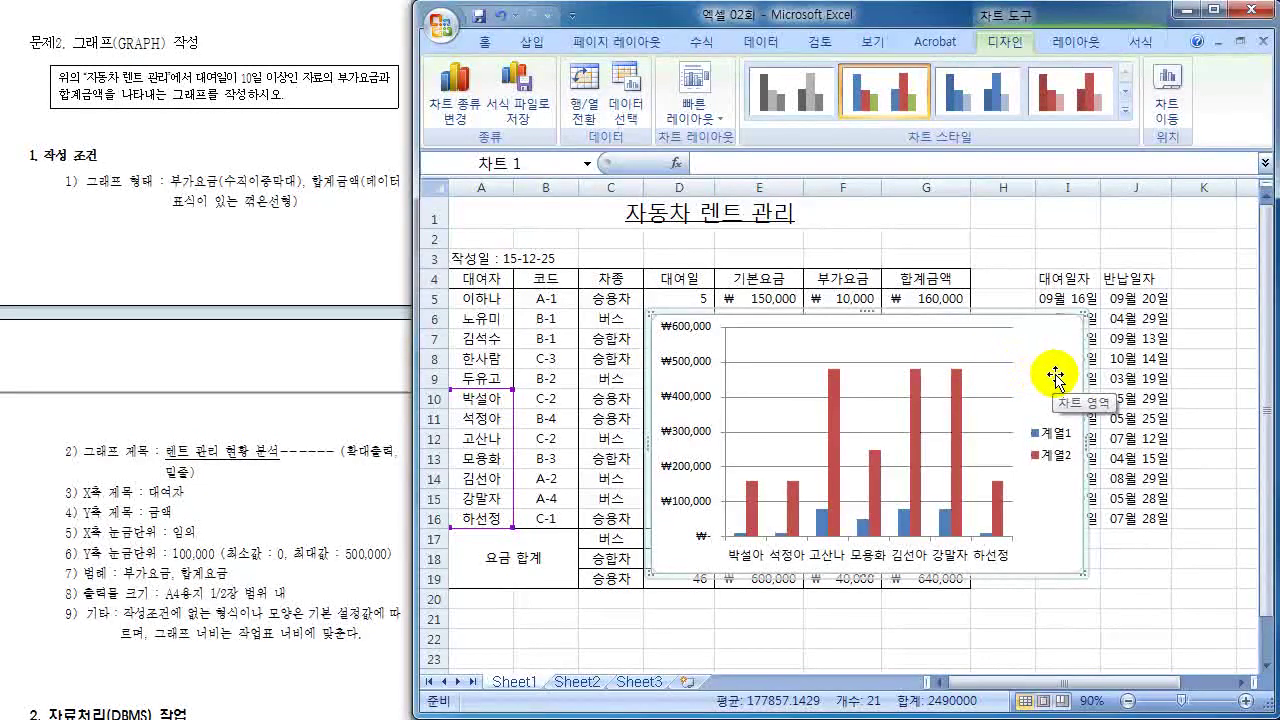
- Stretch the chart's top-left corner up to row 4 so it covers the table through row 19
{"action": "left_click_drag", "start_coordinate": [1048, 371], "coordinate": [847, 331]}
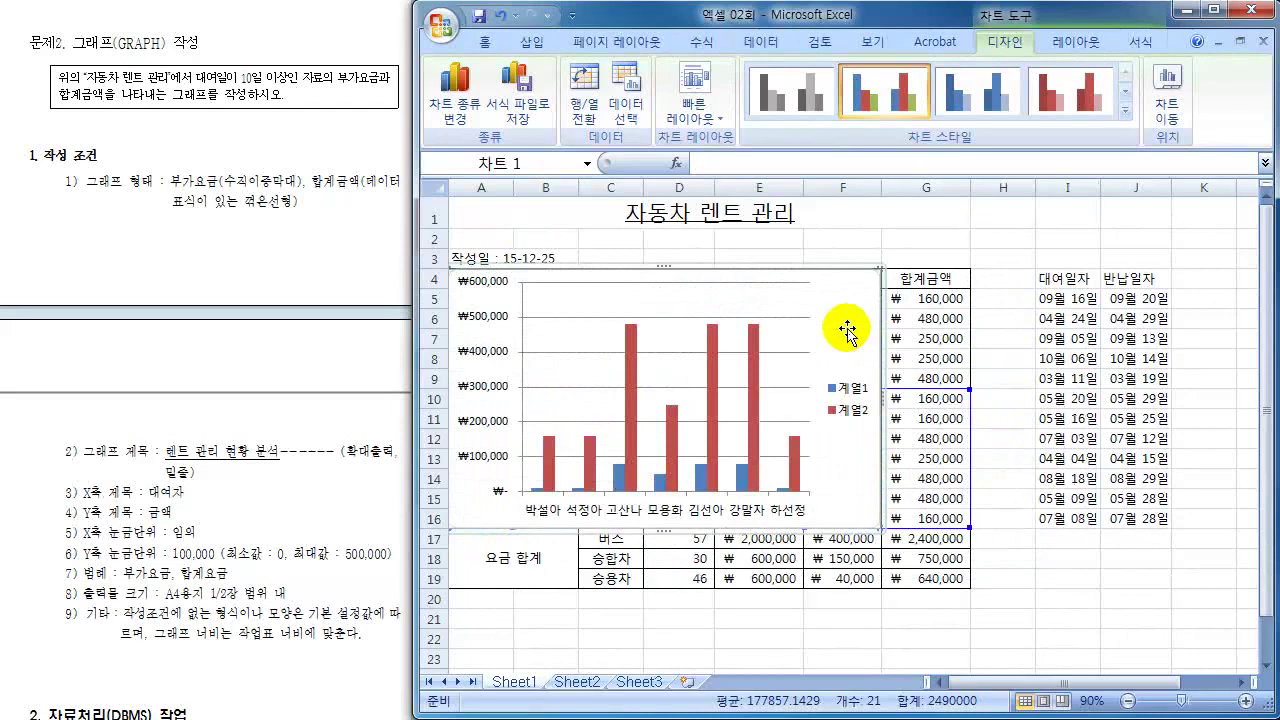
{"action": "key", "text": "ctrl+z"}
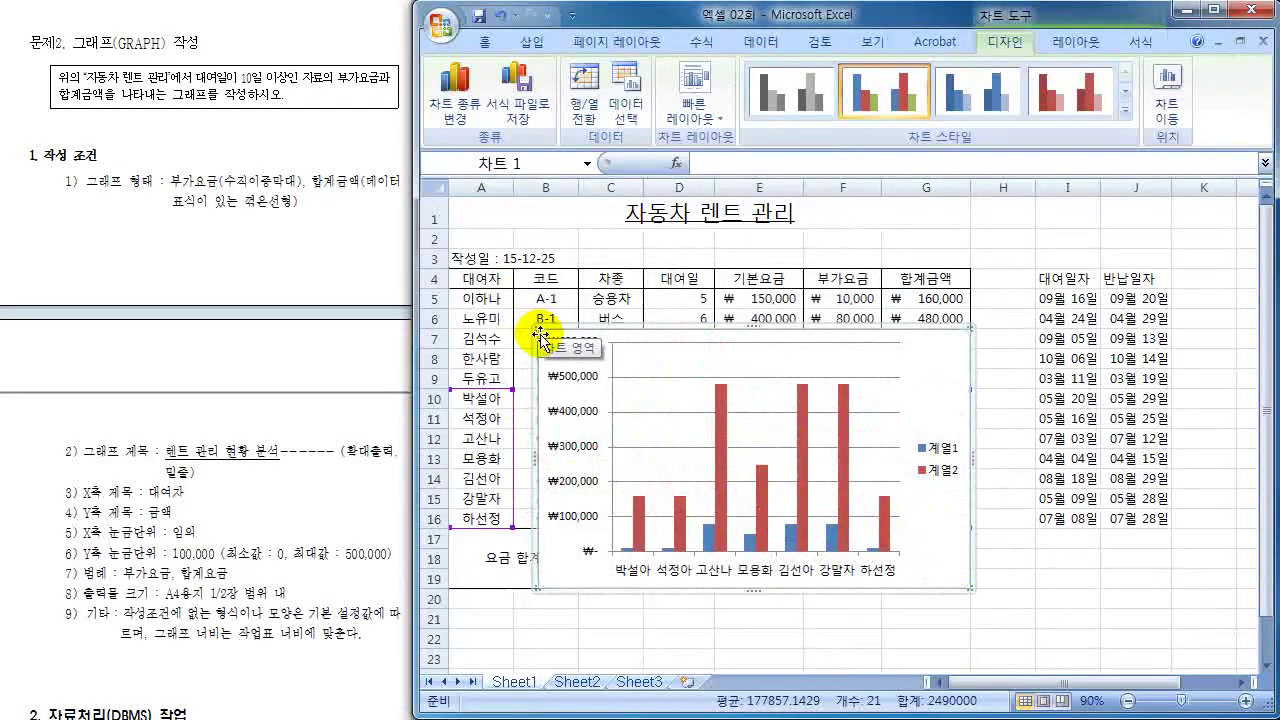
{"action": "left_click_drag", "start_coordinate": [533, 327], "coordinate": [449, 266]}
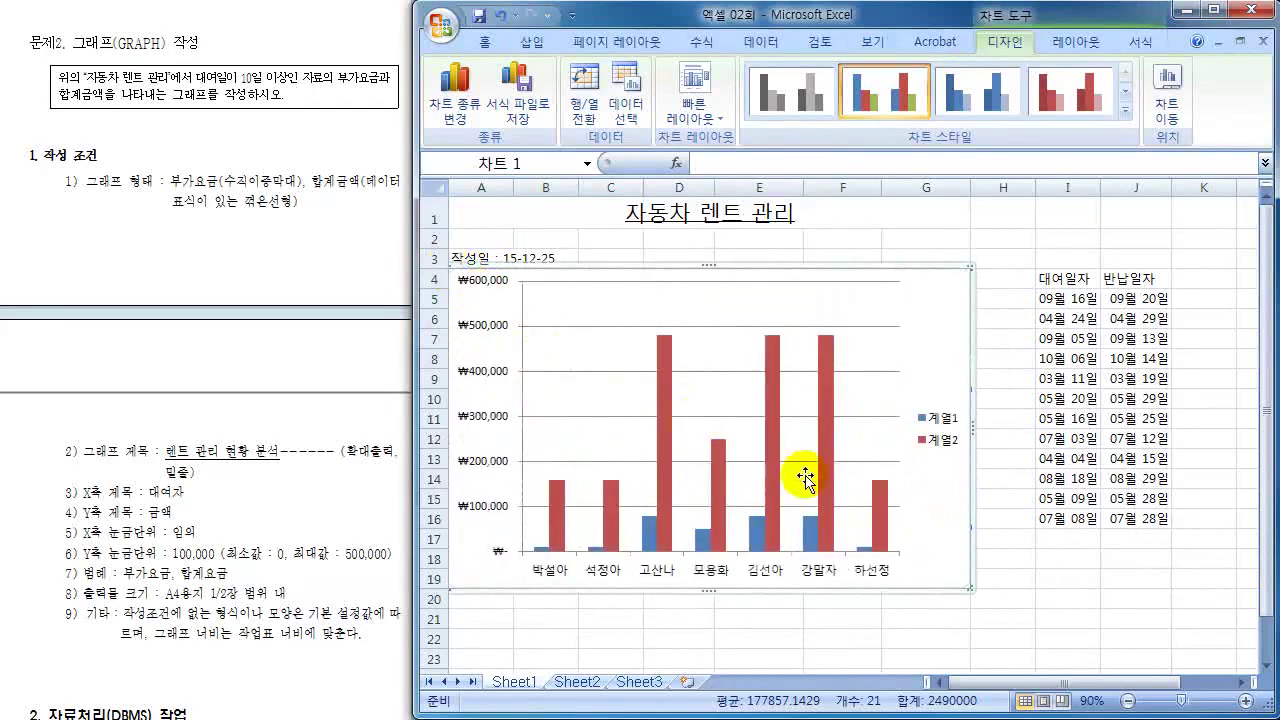
{"action": "mouse_move", "coordinate": [820, 487]}
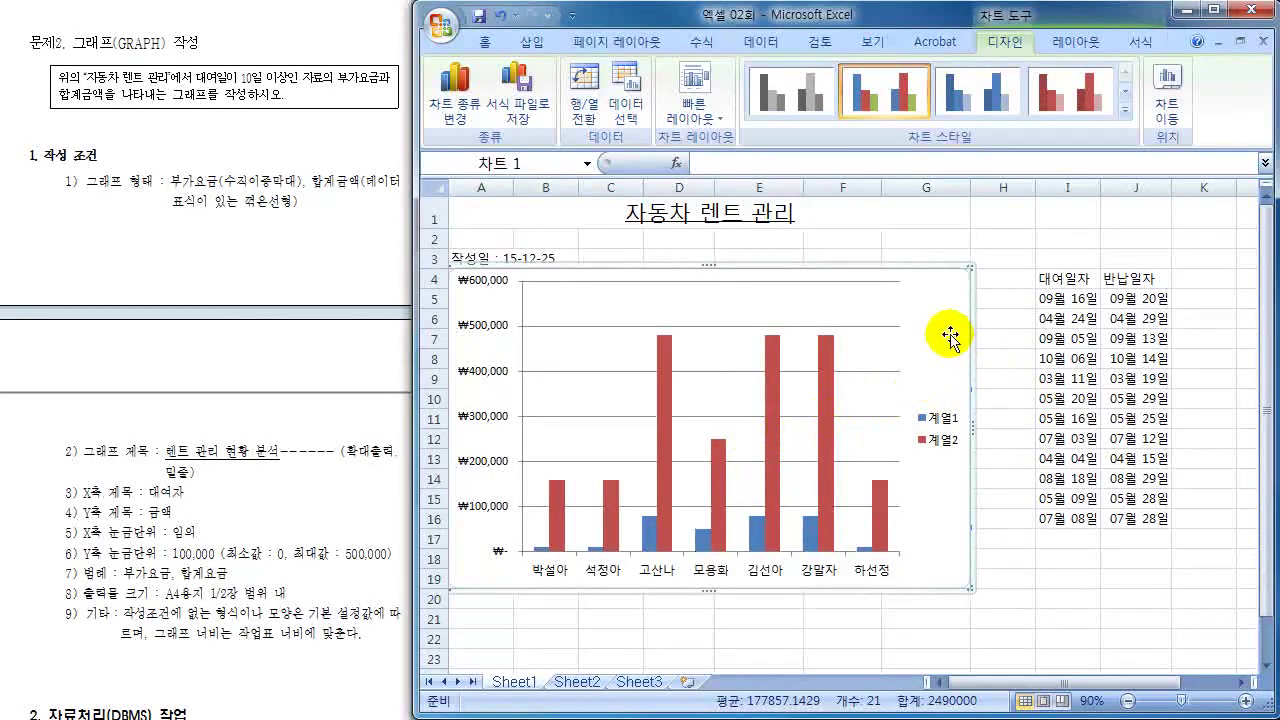
{"action": "left_click", "coordinate": [1076, 54]}
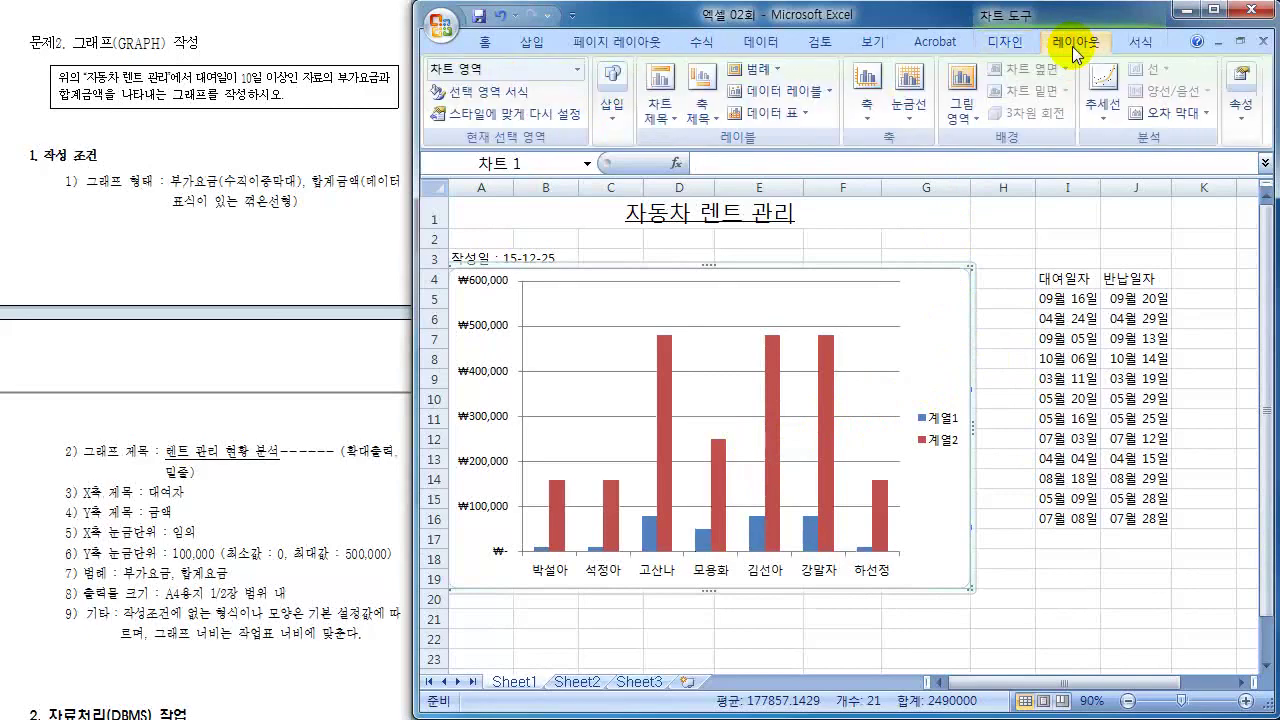
{"action": "left_click", "coordinate": [765, 68]}
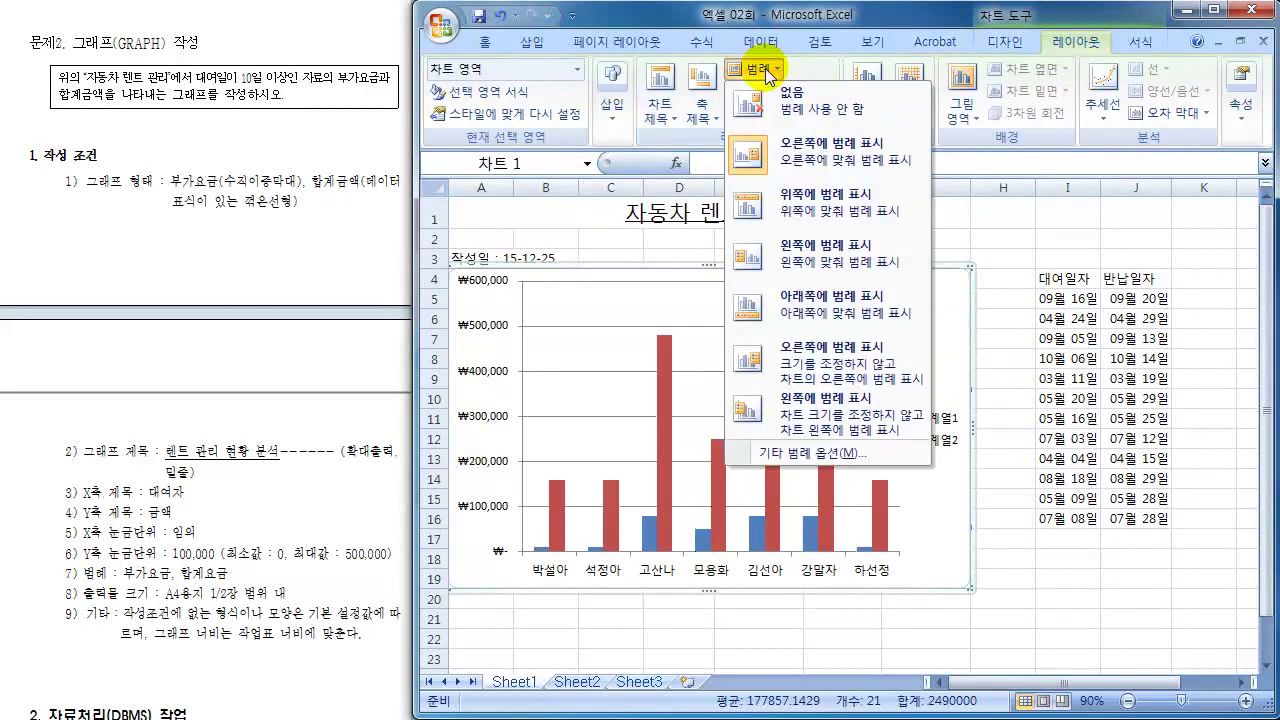
{"action": "left_click", "coordinate": [1063, 42]}
{"action": "left_click", "coordinate": [1001, 42]}
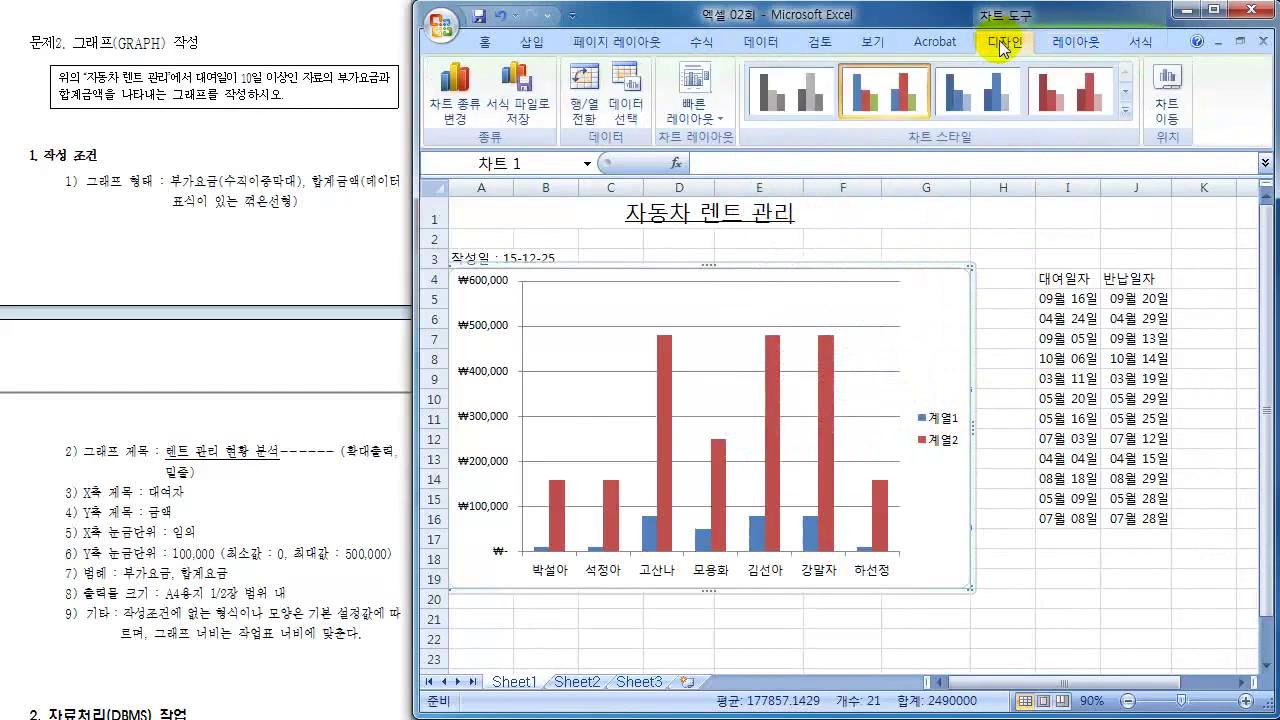
- In Select Data, rename series 계열2 to 합계금액
{"action": "left_click", "coordinate": [626, 95]}
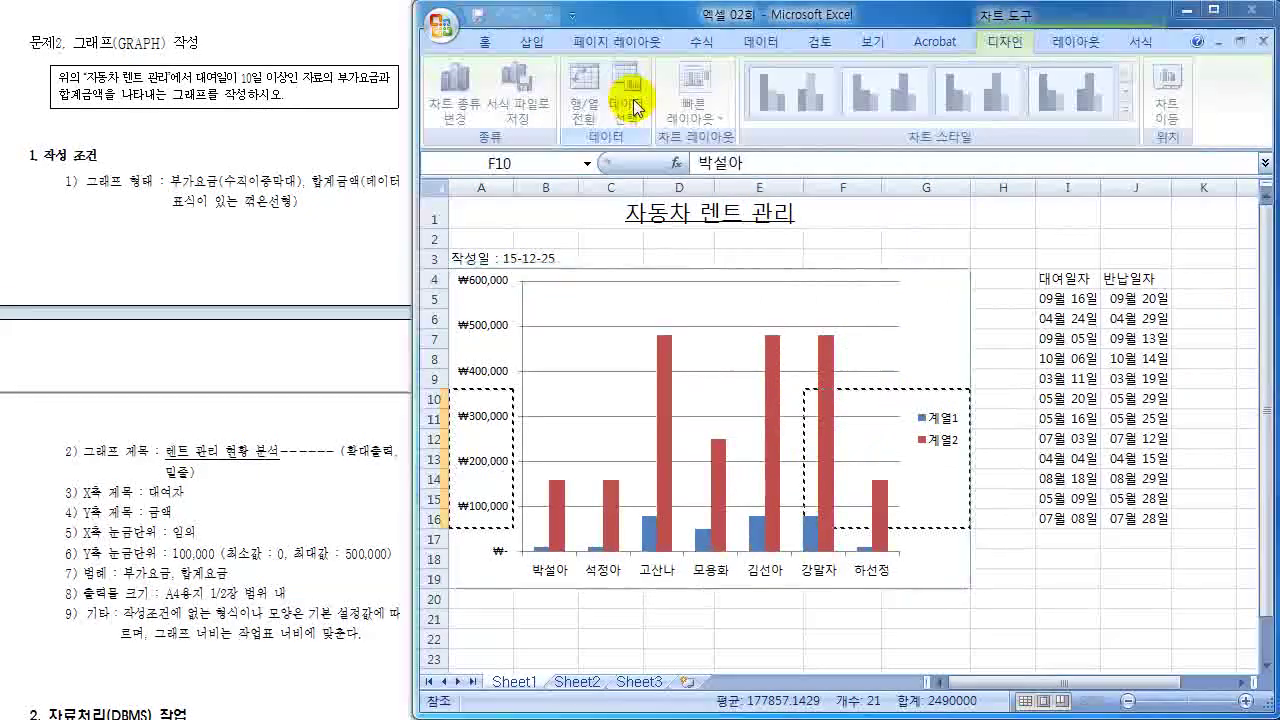
{"action": "left_click_drag", "start_coordinate": [636, 218], "coordinate": [700, 162]}
{"action": "left_click", "coordinate": [682, 325]}
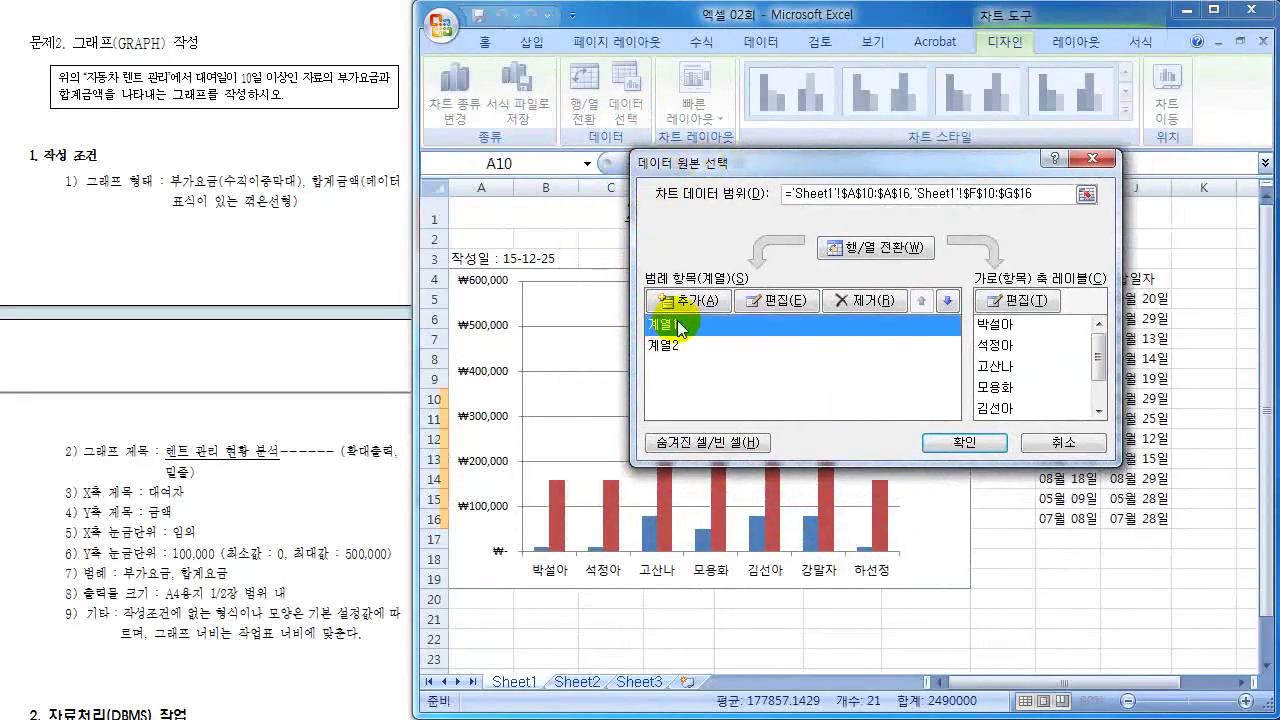
{"action": "left_click_drag", "start_coordinate": [800, 162], "coordinate": [660, 0]}
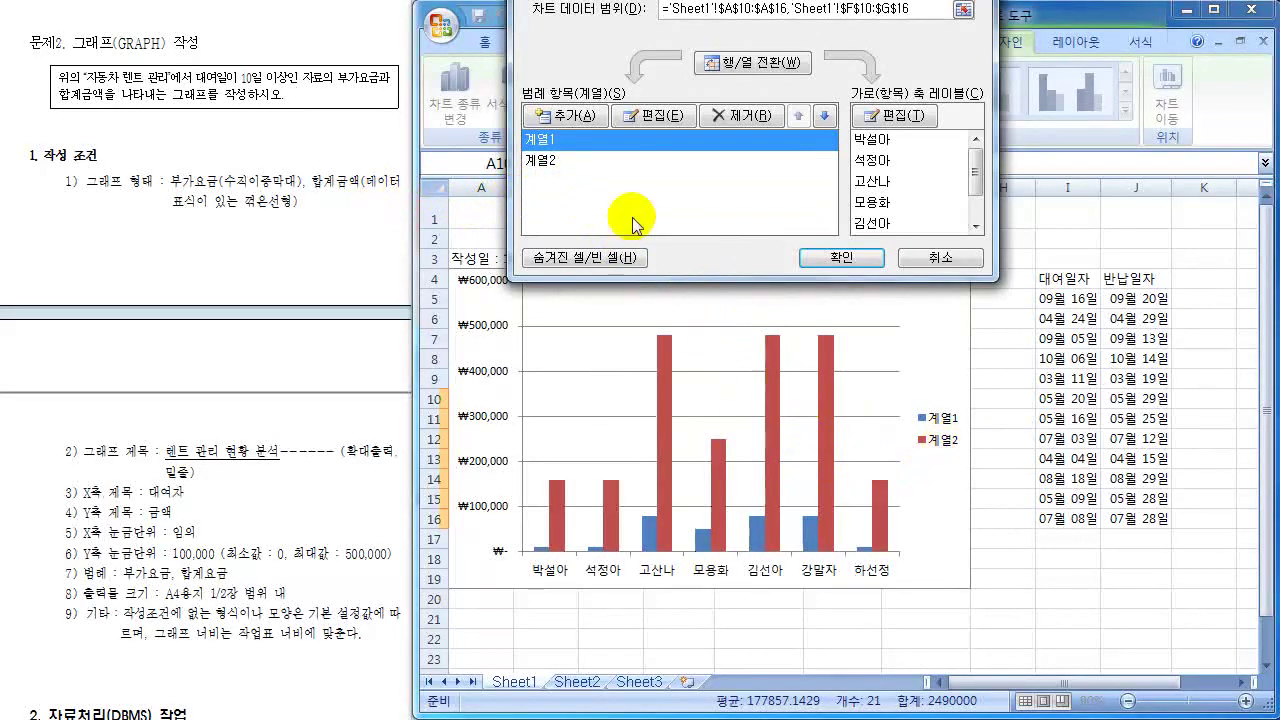
{"action": "left_click", "coordinate": [558, 170]}
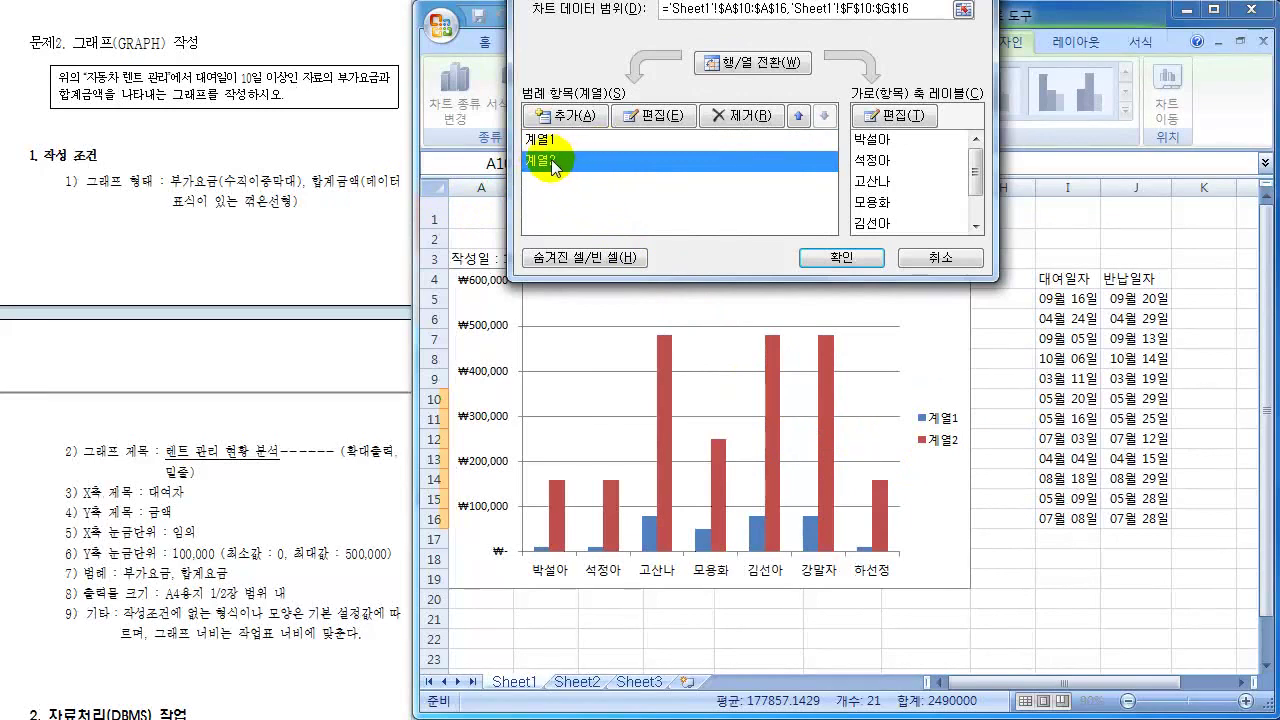
{"action": "left_click", "coordinate": [646, 116]}
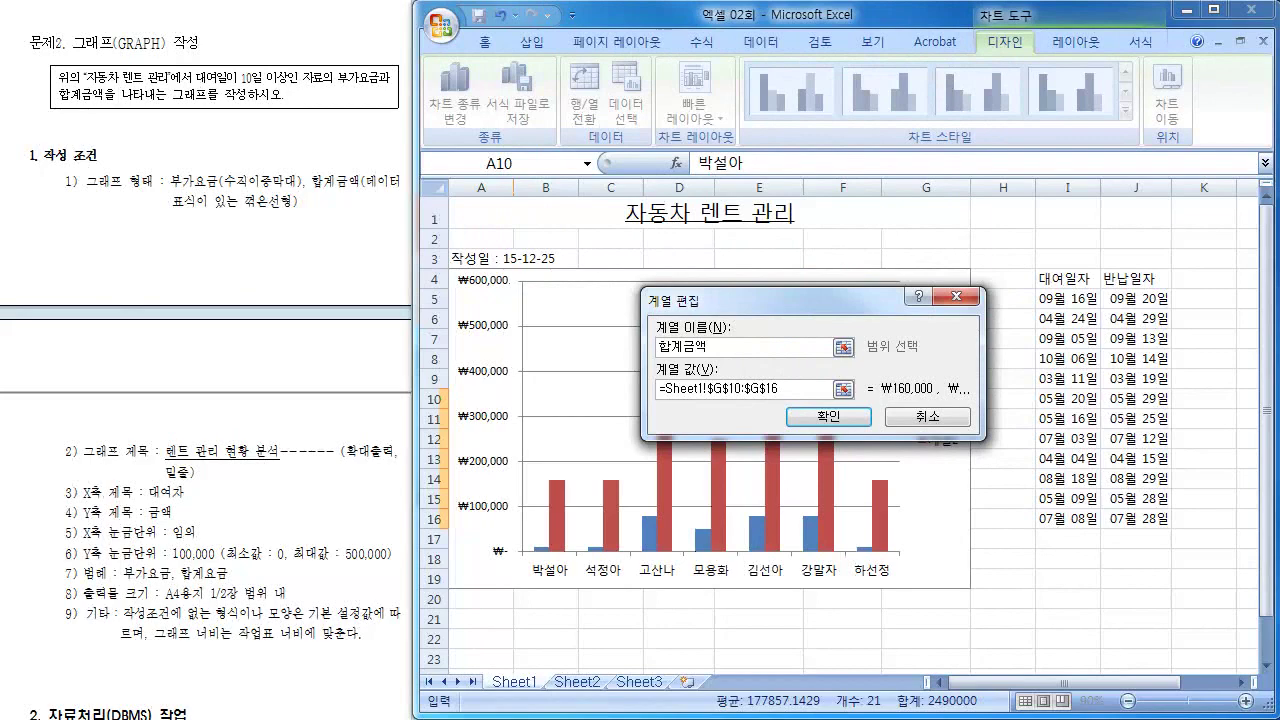
{"action": "left_click", "coordinate": [820, 420]}
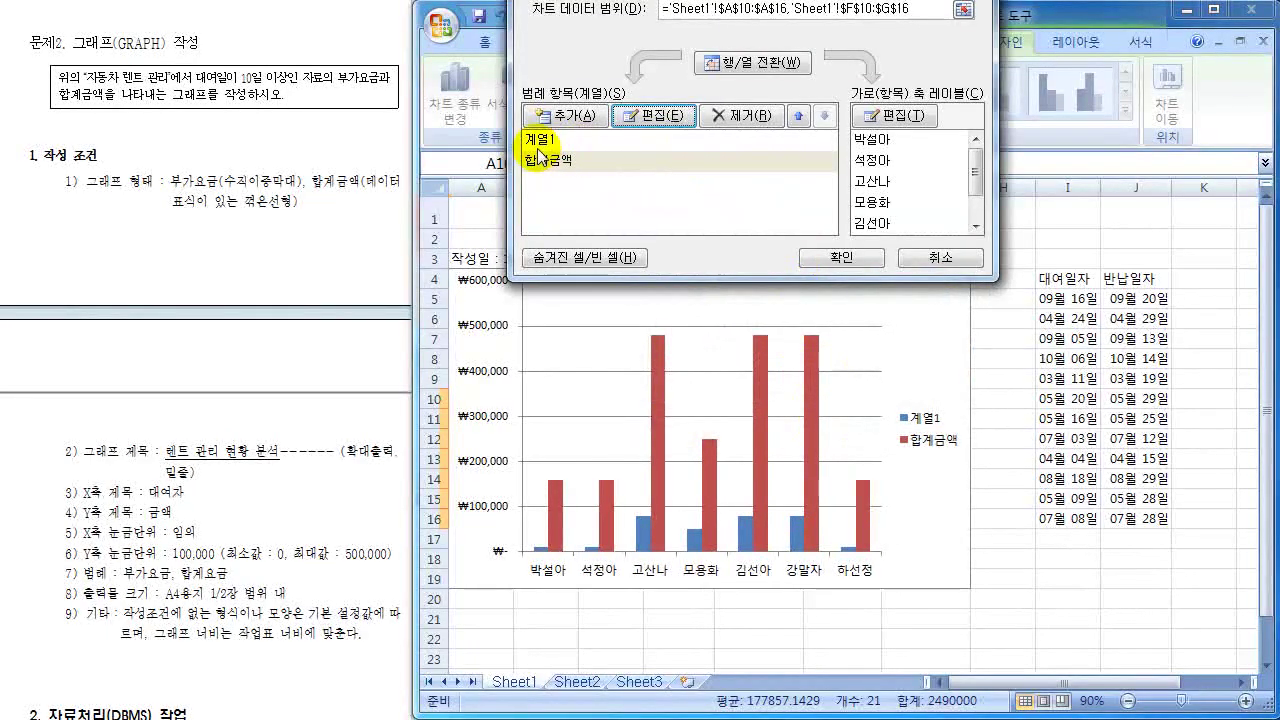
- Rename series 계열1 to 부가요금 and apply the changes to the chart
{"action": "left_click", "coordinate": [540, 140]}
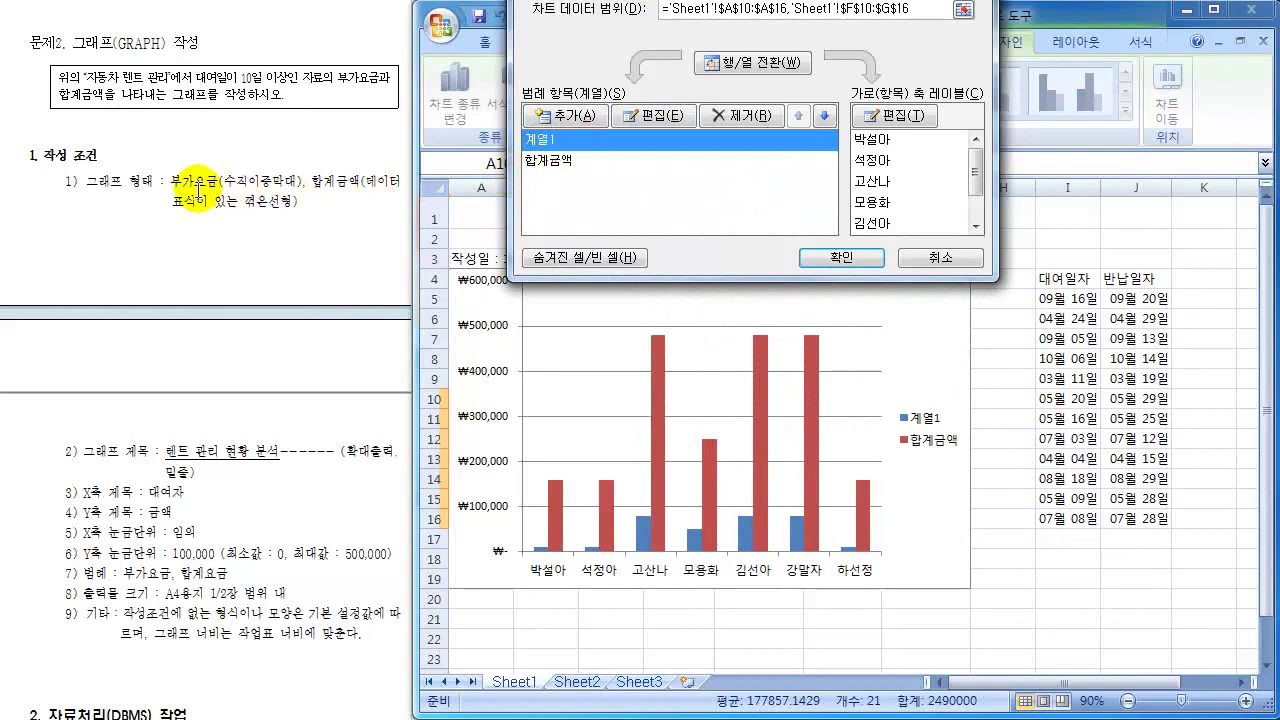
{"action": "left_click", "coordinate": [668, 117]}
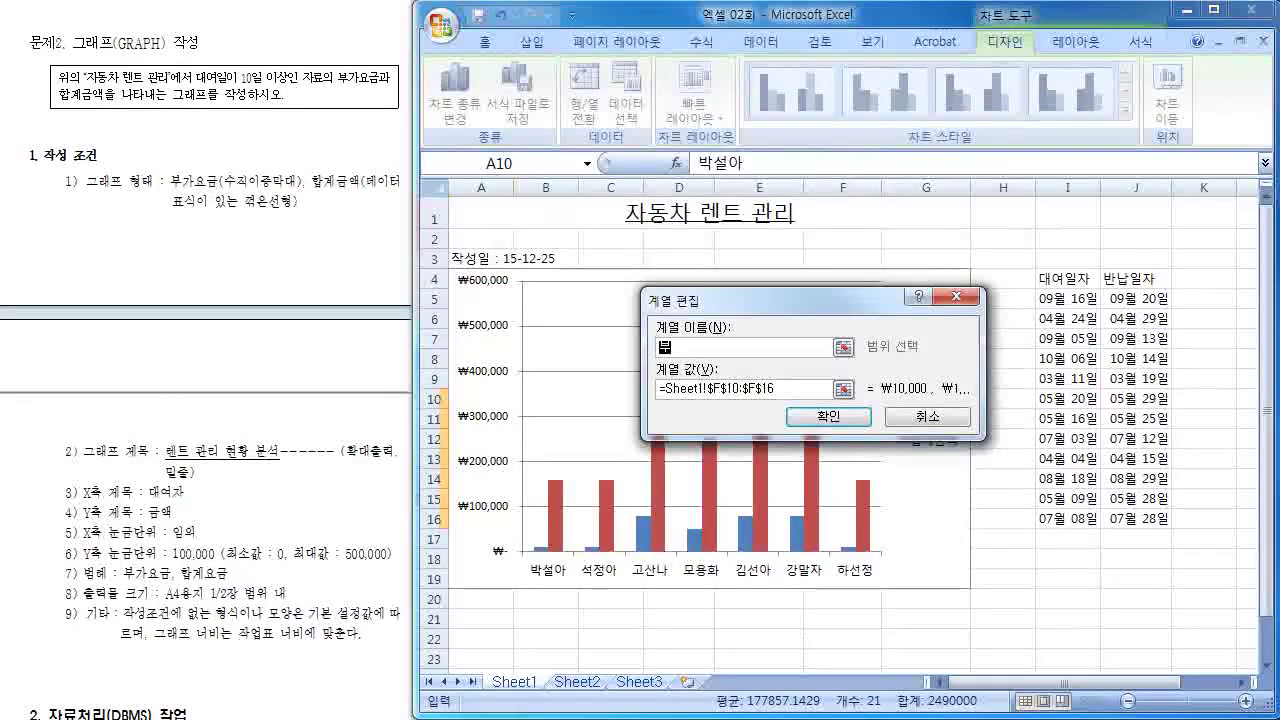
{"action": "type", "text": "부가요금"}
{"action": "left_click", "coordinate": [842, 420]}
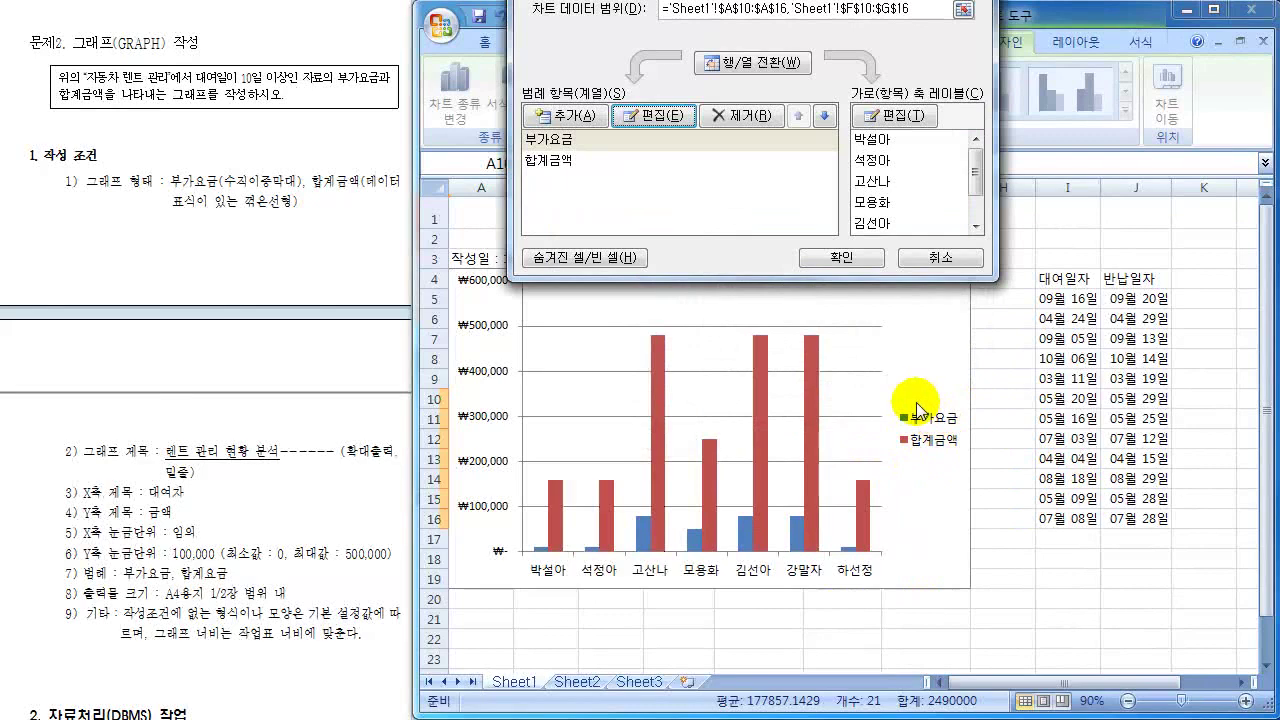
{"action": "left_click", "coordinate": [865, 260]}
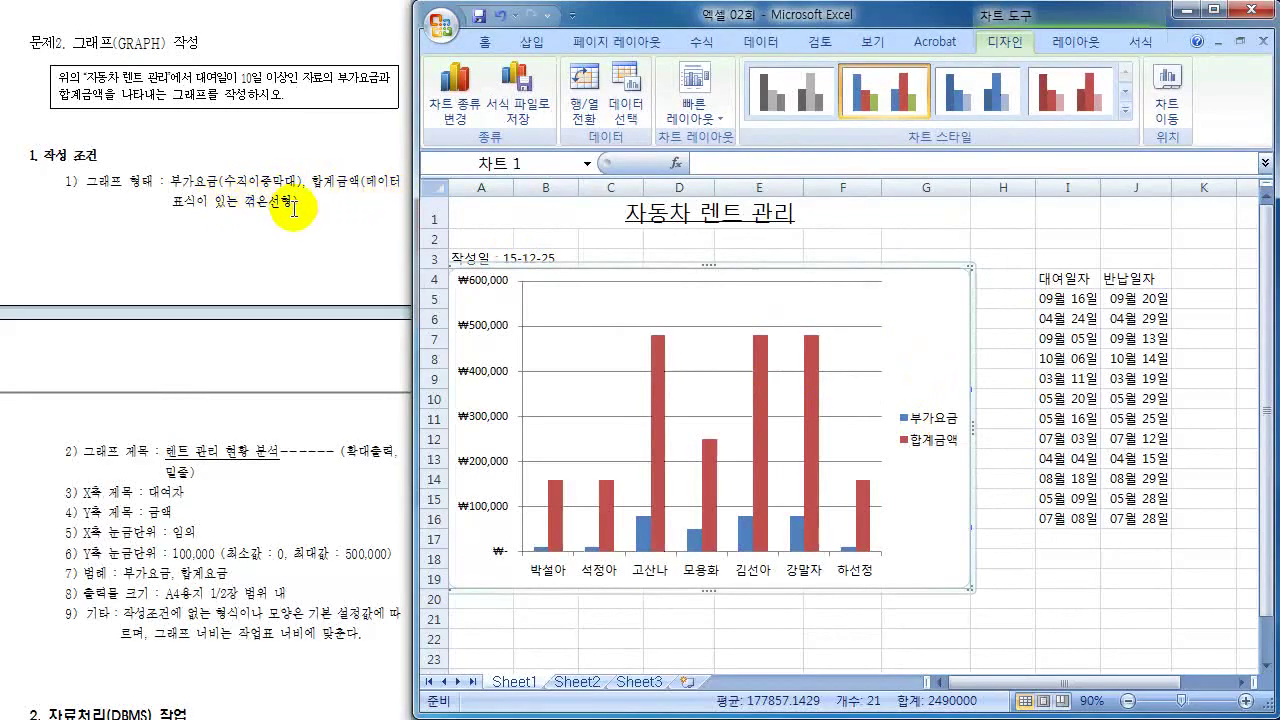
- Change only the 합계금액 series to the Line with Markers chart type
{"action": "left_click", "coordinate": [815, 400]}
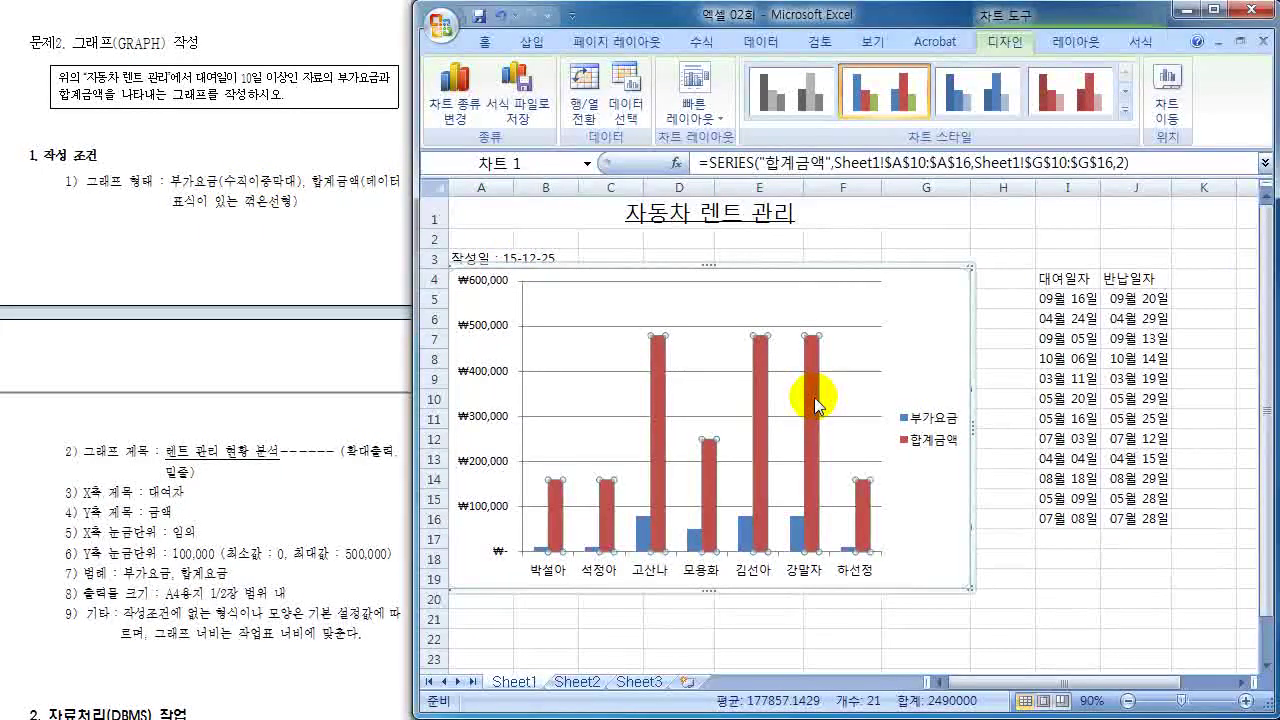
{"action": "right_click", "coordinate": [815, 404]}
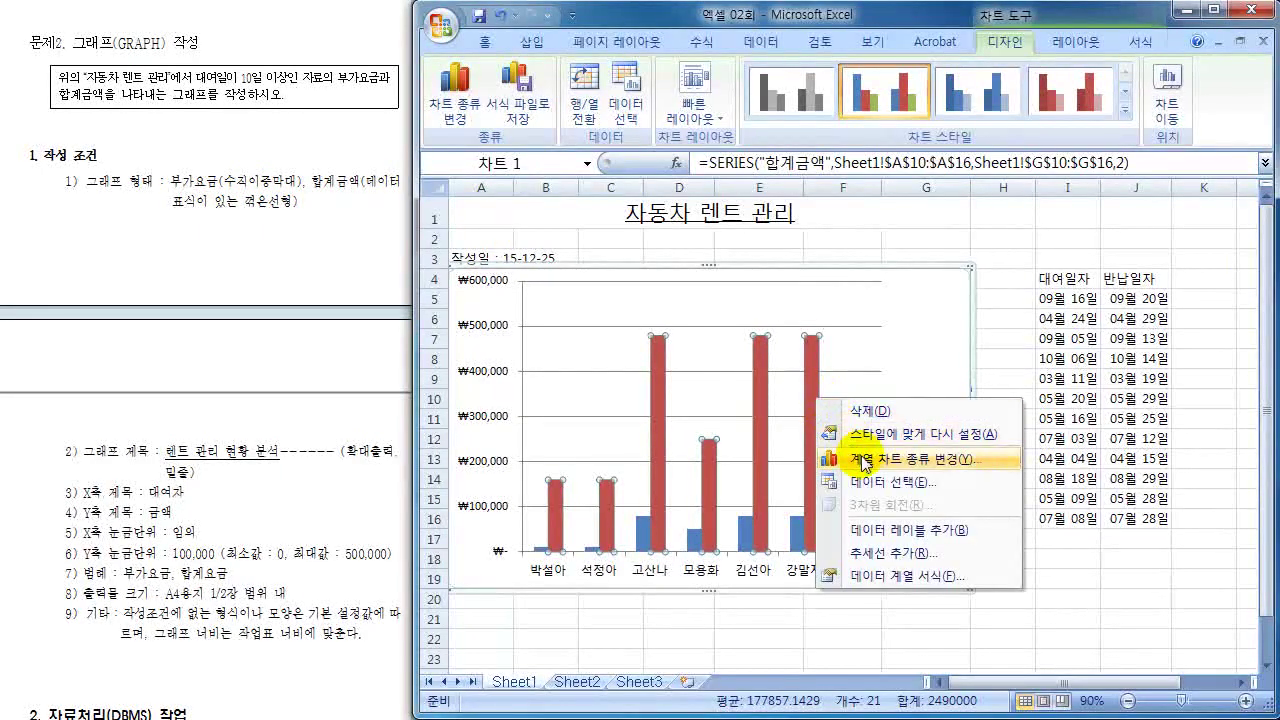
{"action": "left_click", "coordinate": [867, 462]}
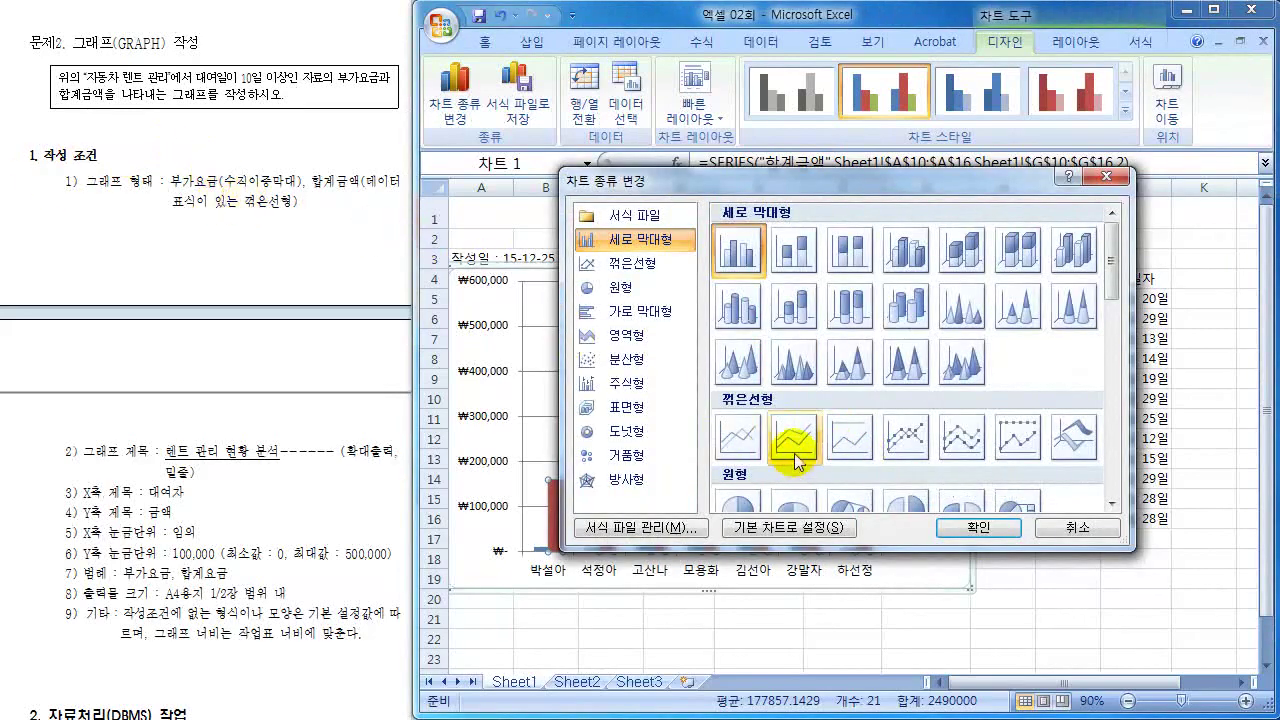
{"action": "left_click", "coordinate": [905, 437]}
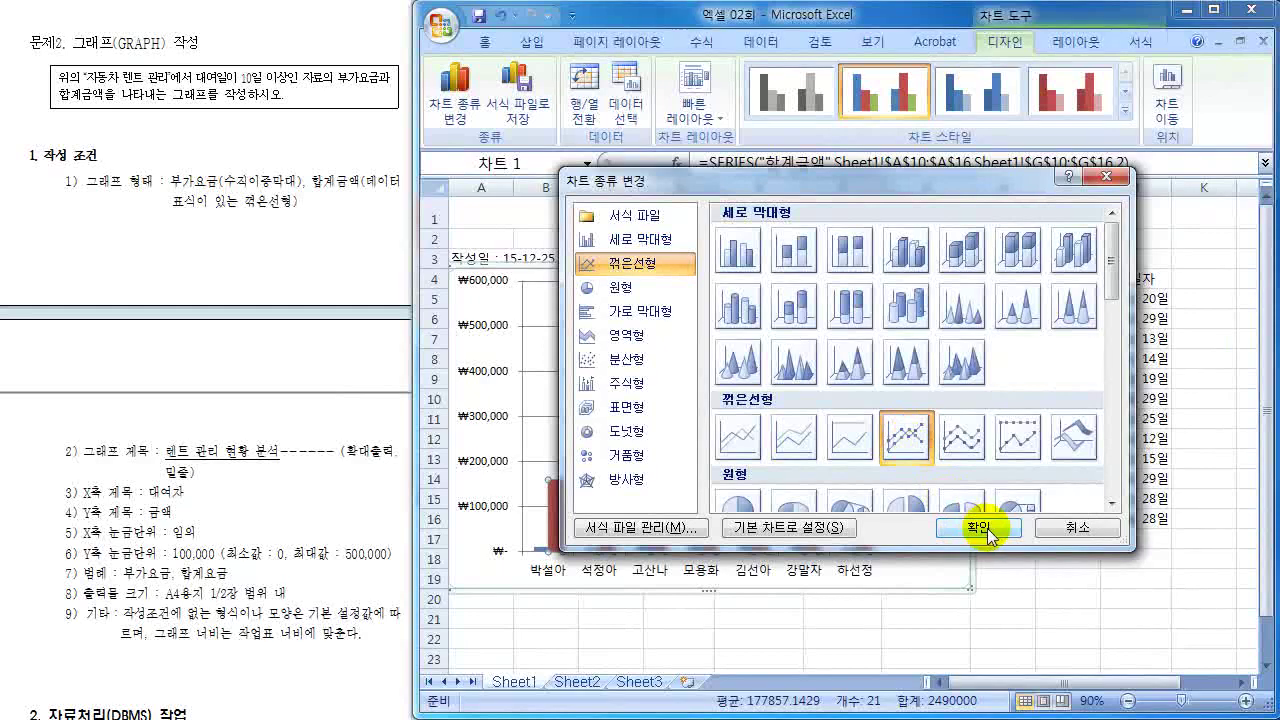
{"action": "left_click", "coordinate": [981, 529]}
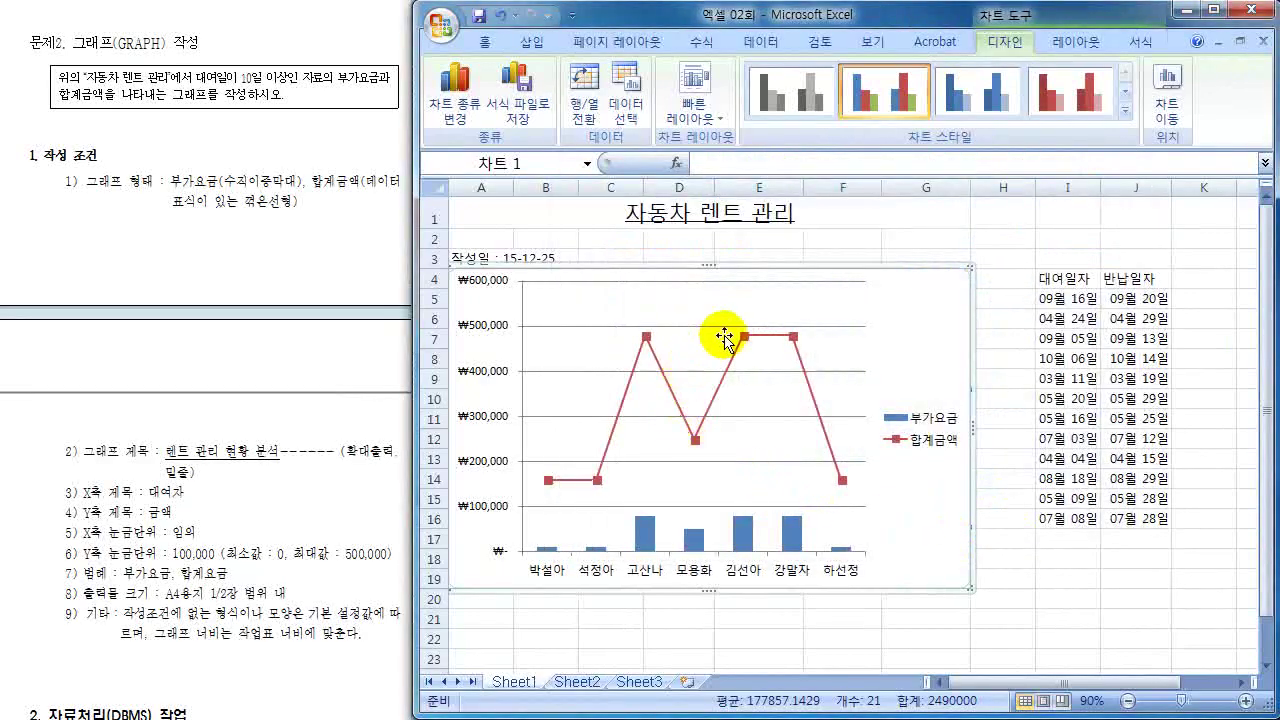
- Browse the ribbon tabs and finish on the Chart Tools 레이아웃 (Layout) tab
{"action": "mouse_move", "coordinate": [835, 451]}
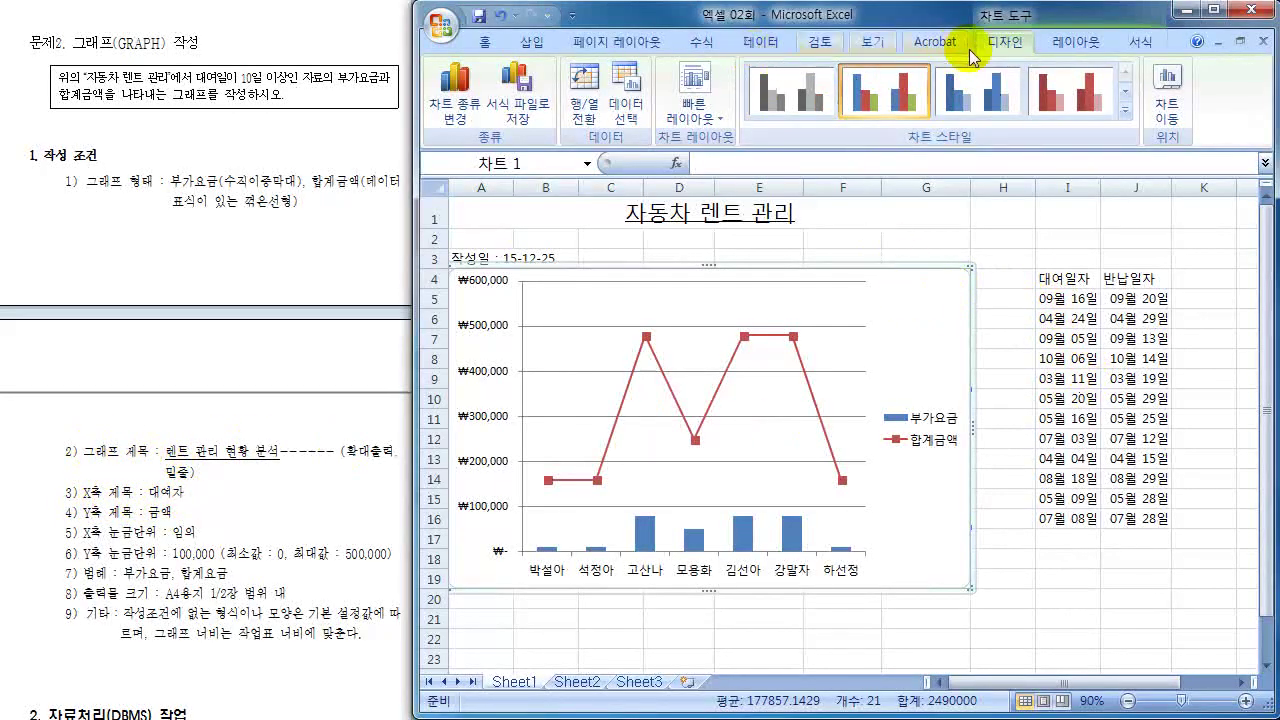
{"action": "left_click", "coordinate": [535, 42]}
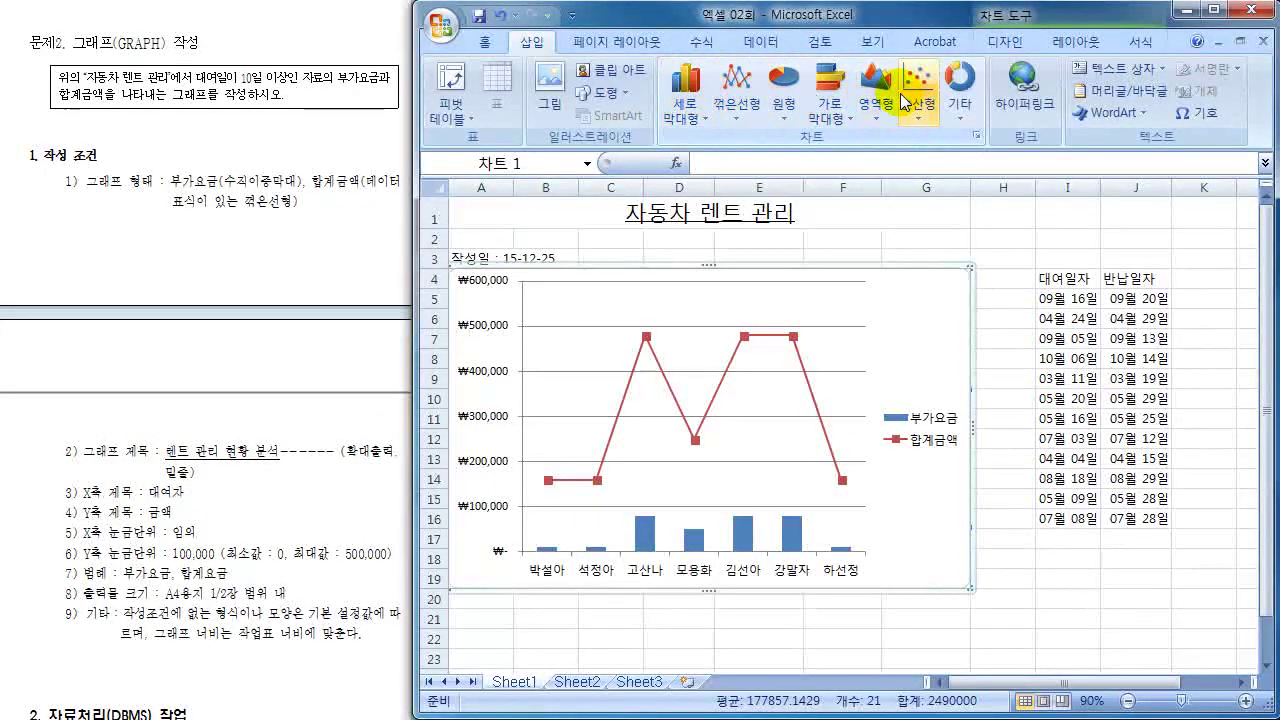
{"action": "left_click", "coordinate": [1008, 45]}
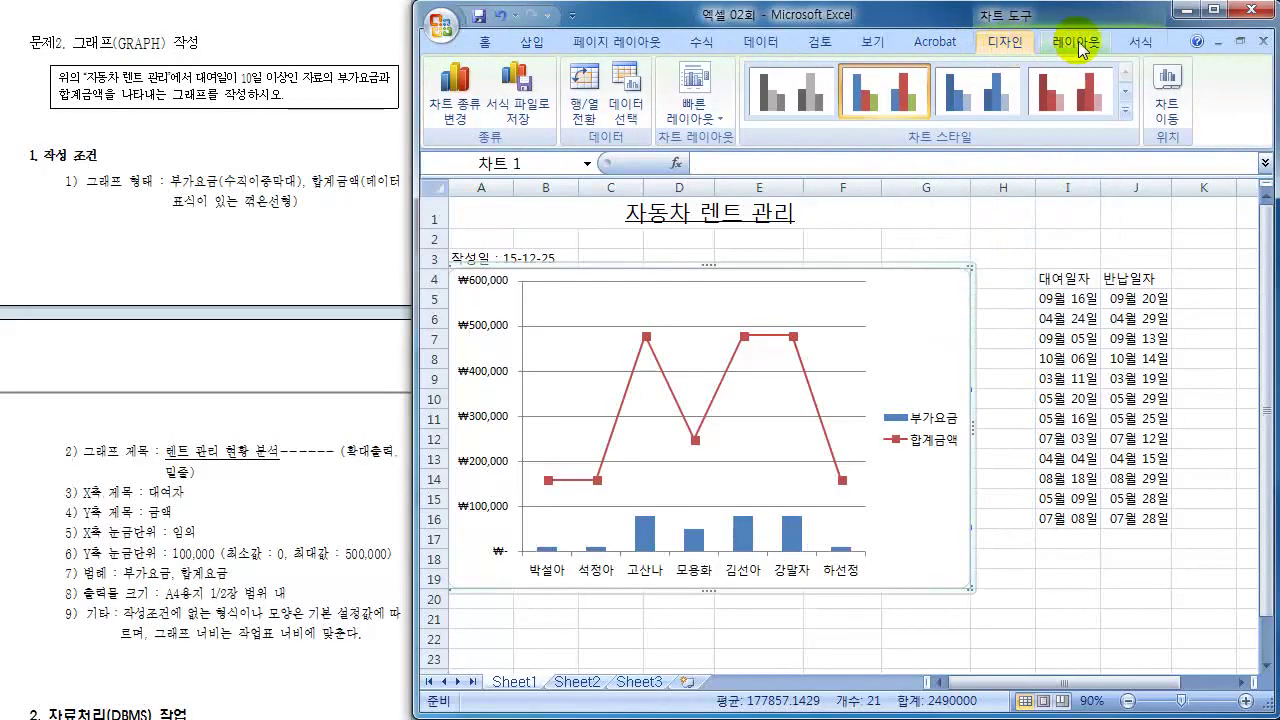
{"action": "left_click", "coordinate": [1142, 43]}
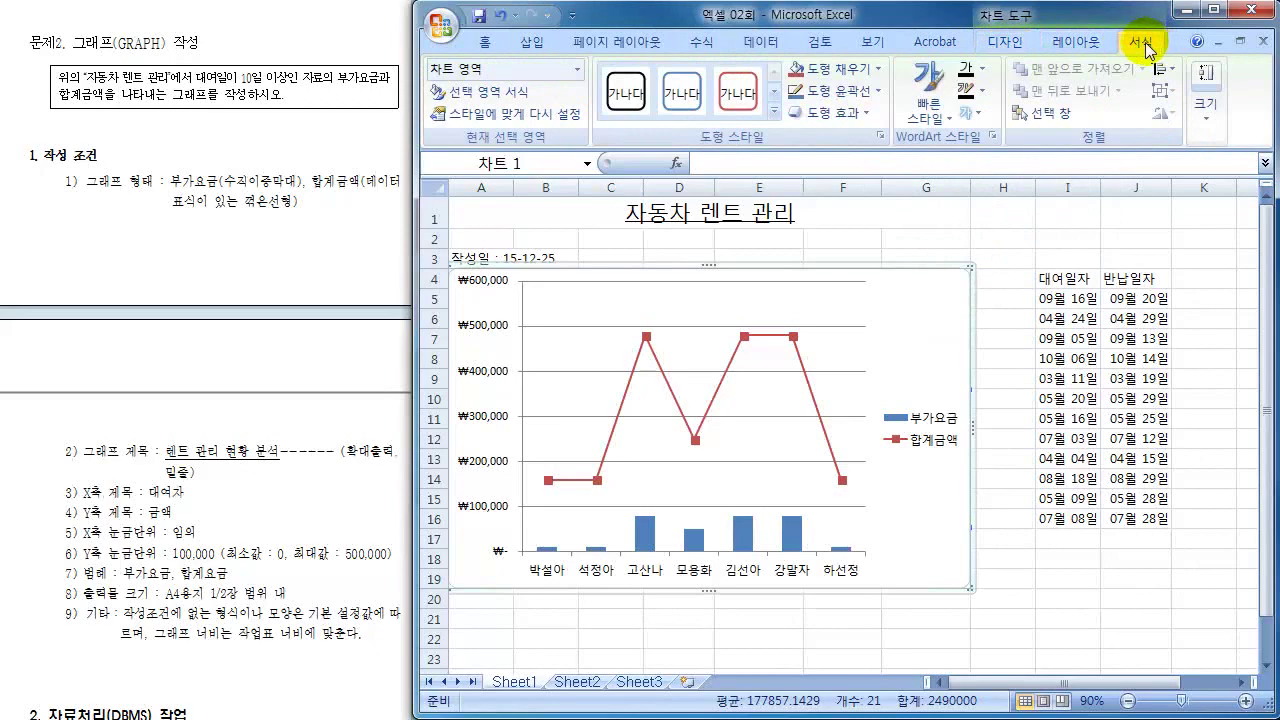
{"action": "scroll", "coordinate": [1142, 45], "scroll_direction": "up", "scroll_amount": 2}
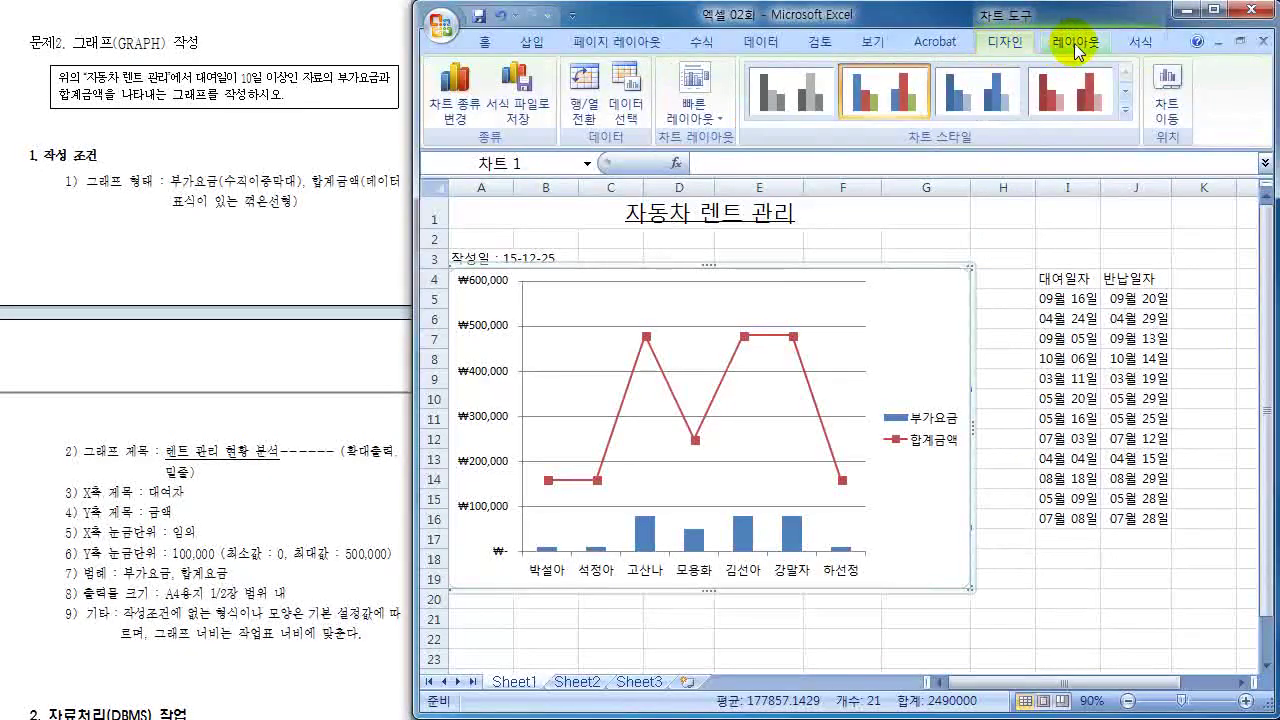
{"action": "scroll", "coordinate": [1142, 45], "scroll_direction": "down", "scroll_amount": 1}
{"action": "left_click", "coordinate": [1142, 43]}
{"action": "left_click", "coordinate": [1072, 43]}
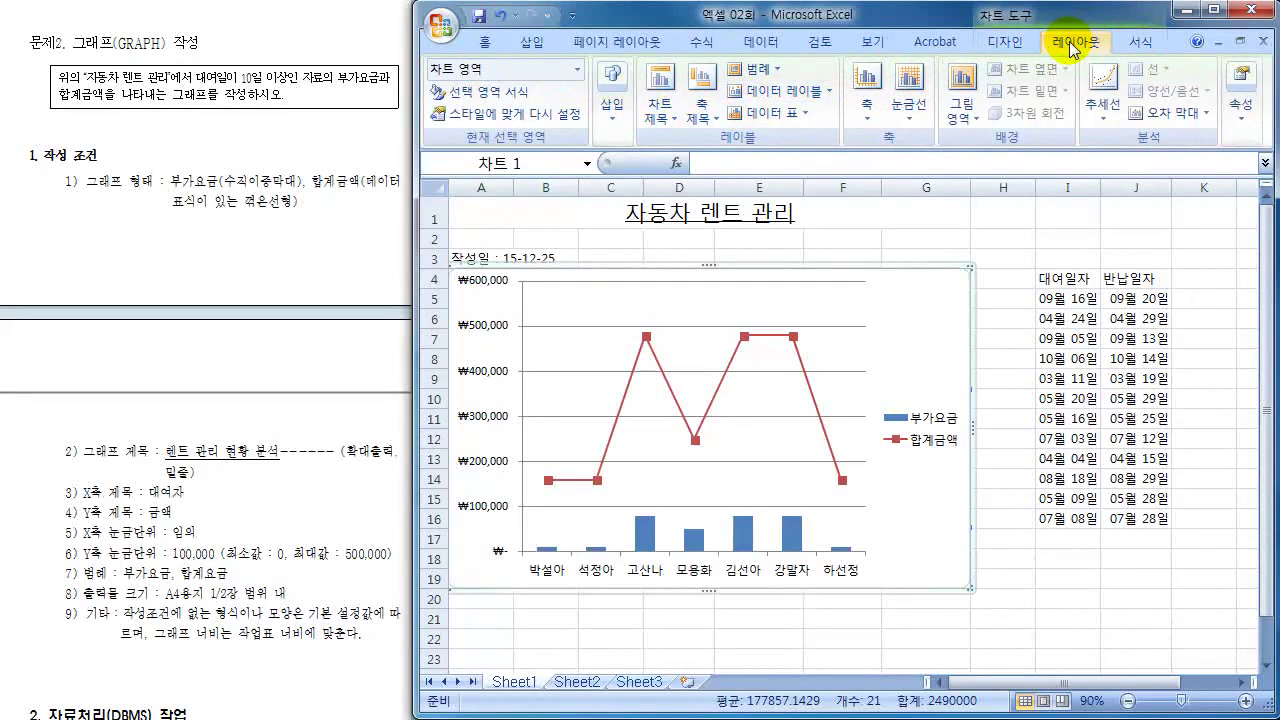
- Add a title above the chart reading 렌트 관리 현황 분석
{"action": "left_click", "coordinate": [668, 120]}
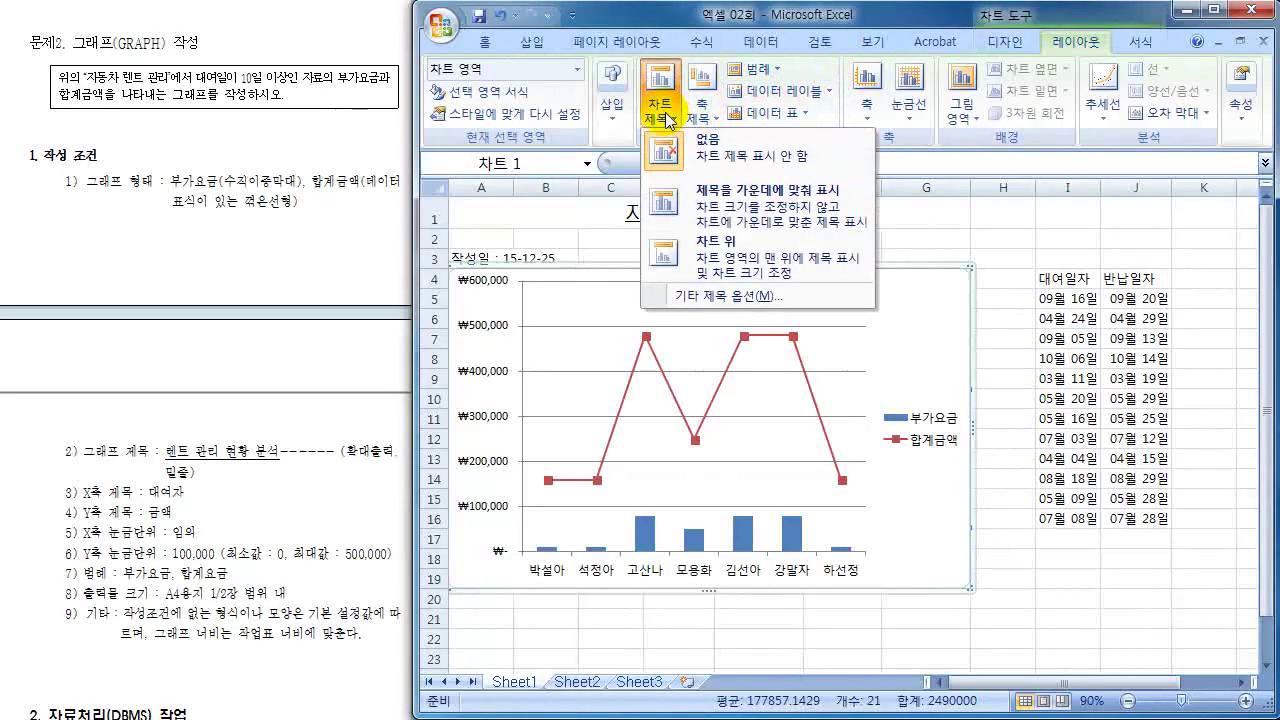
{"action": "left_click", "coordinate": [708, 265]}
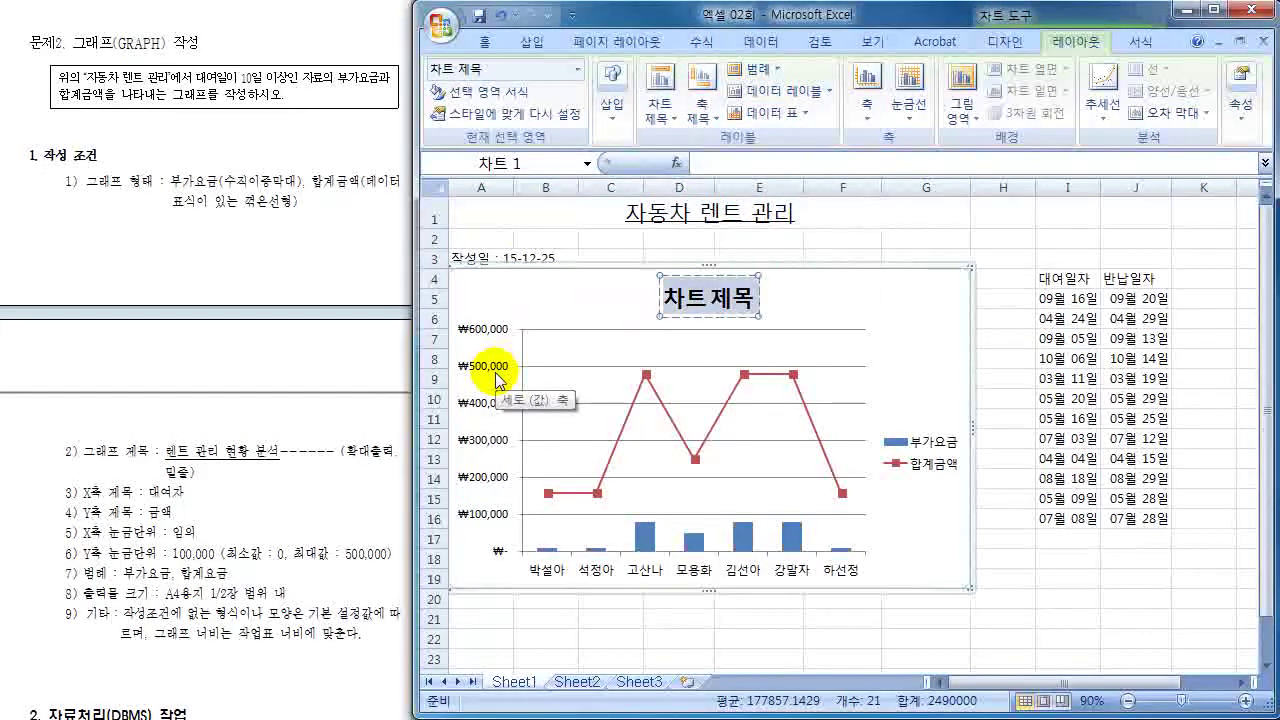
{"action": "type", "text": "레트 관리 현호"}
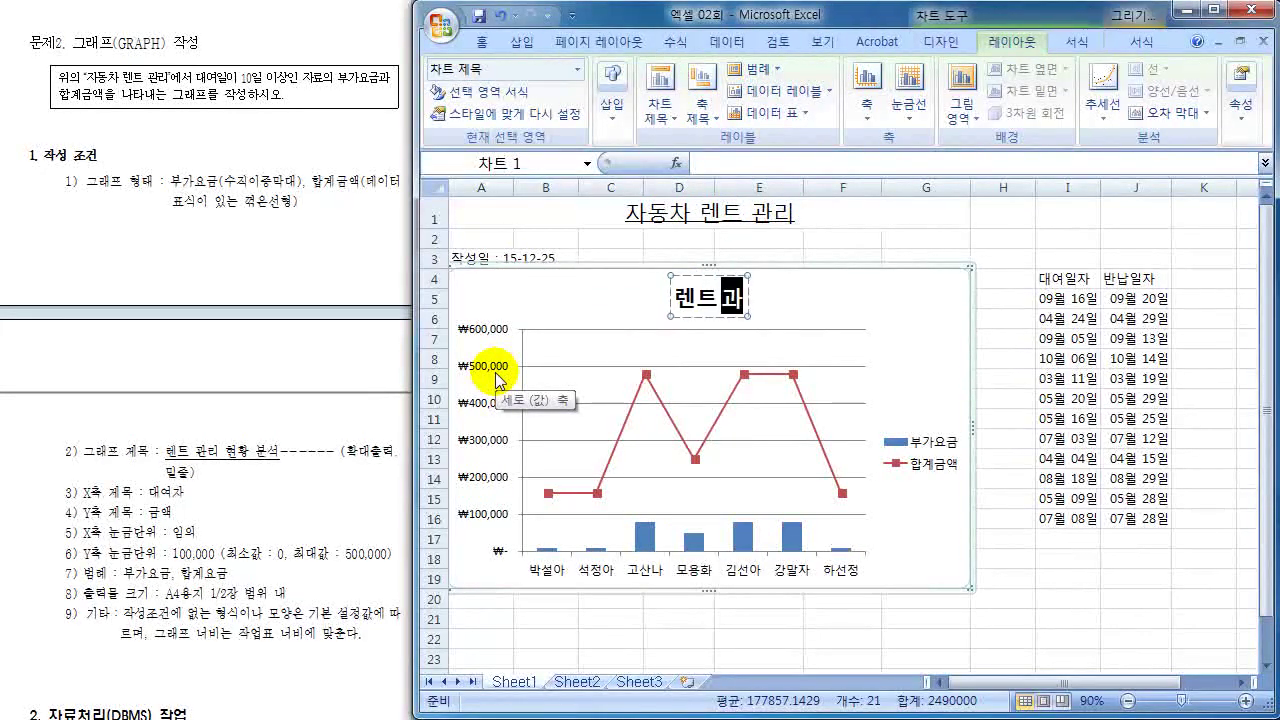
{"action": "type", "text": " 분서"}
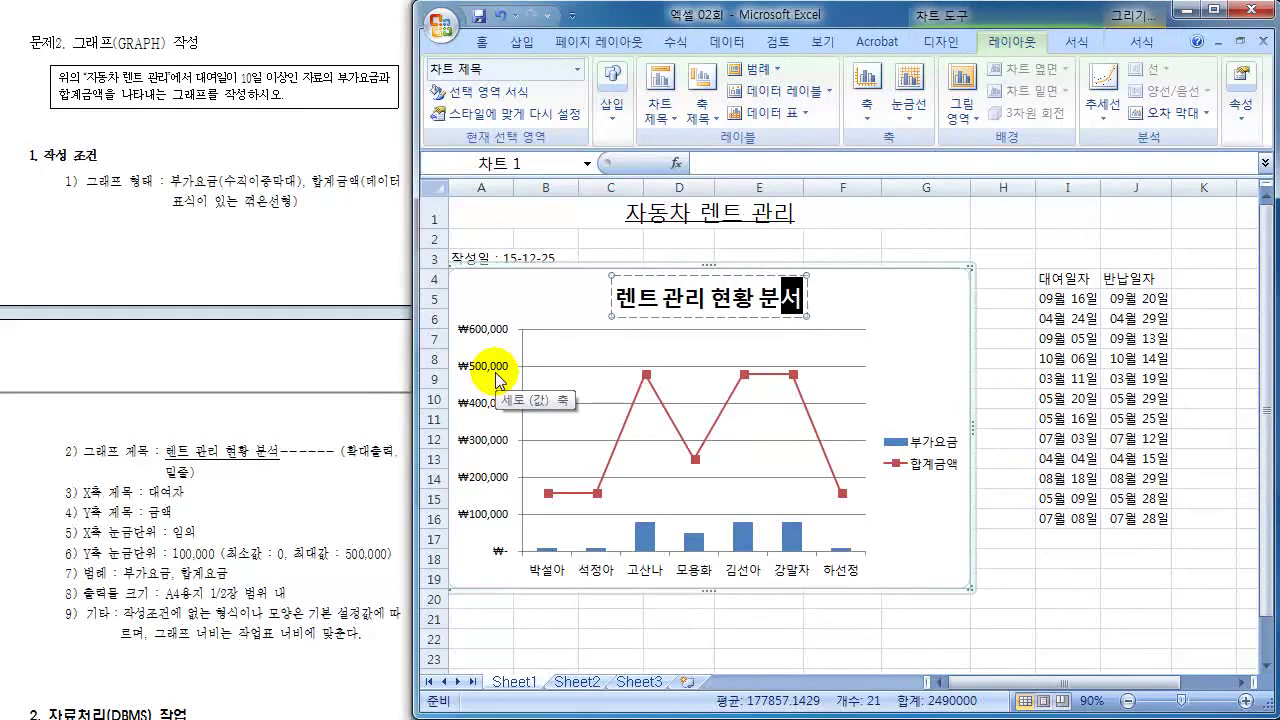
{"action": "key", "text": "Escape"}
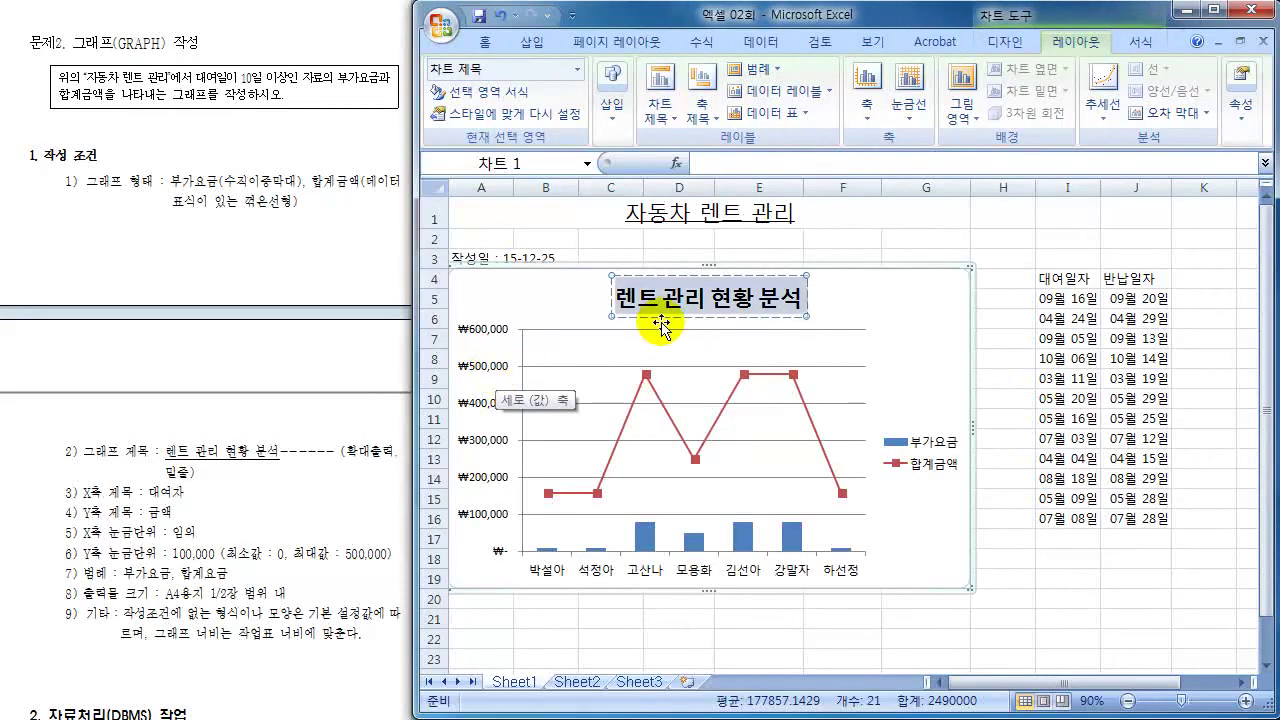
{"action": "left_click", "coordinate": [485, 42]}
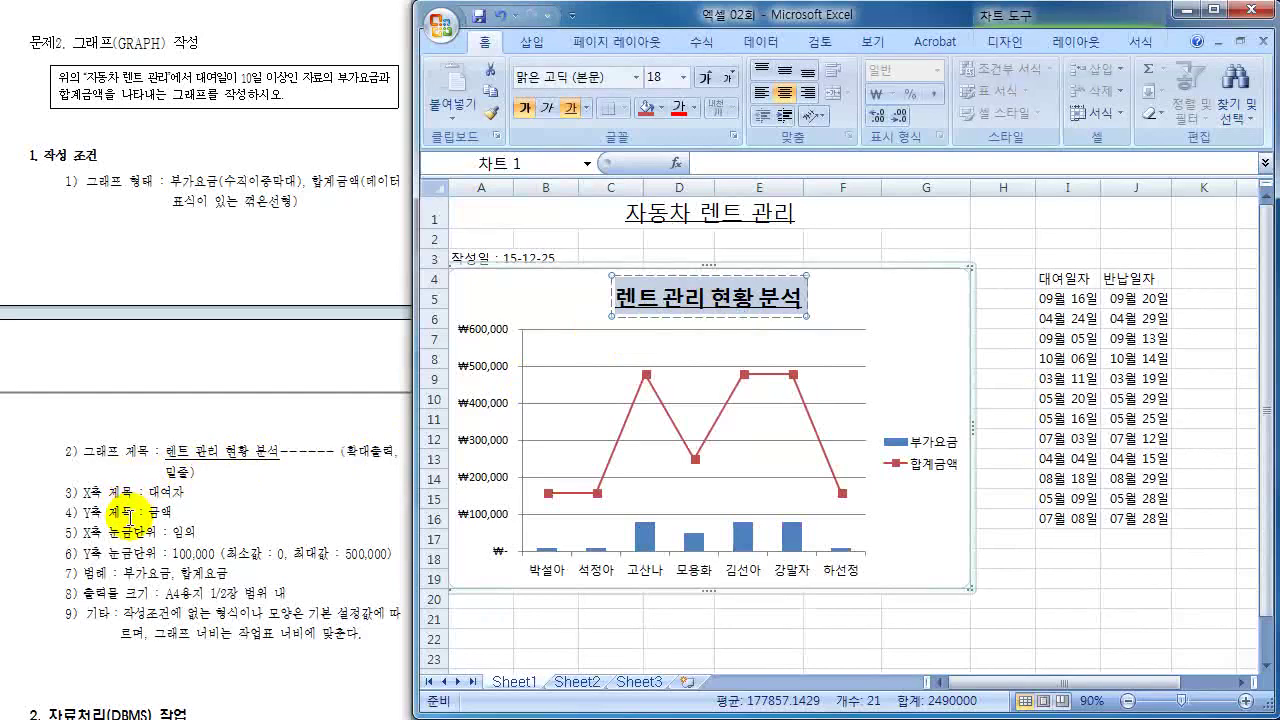
- Add a primary horizontal axis title reading 대여자 below the names
{"action": "left_click", "coordinate": [1078, 44]}
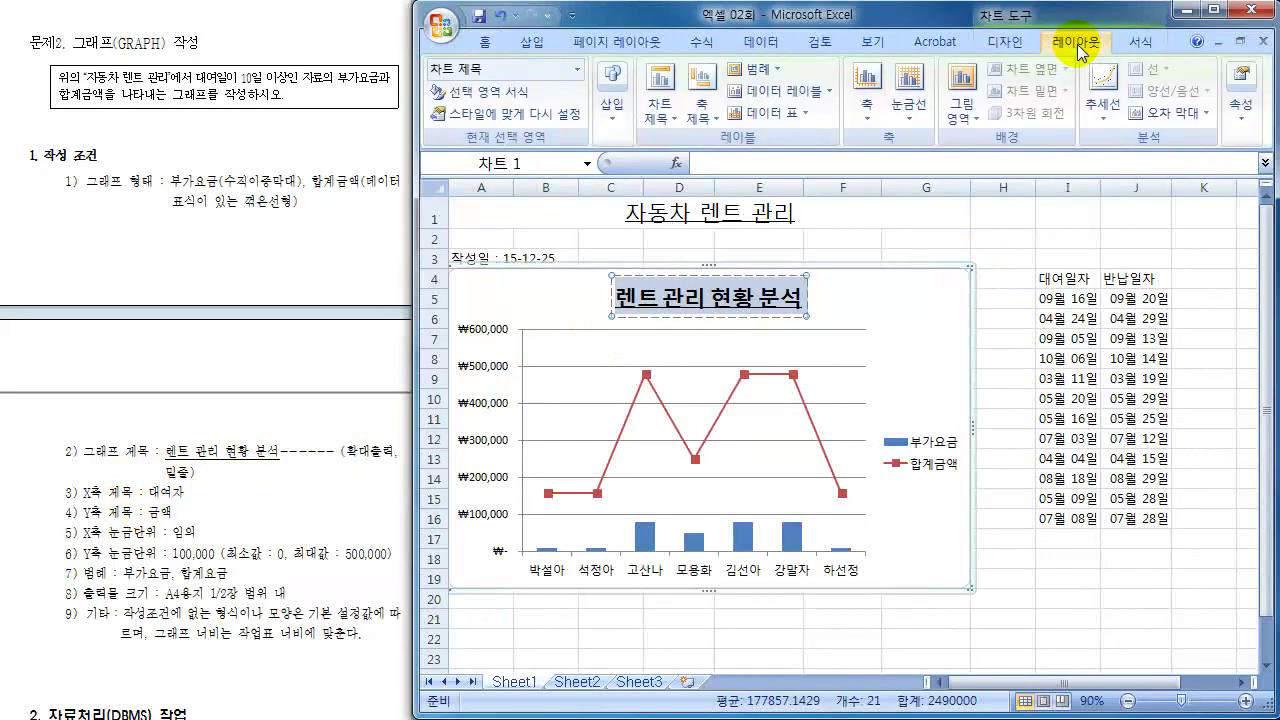
{"action": "left_click", "coordinate": [712, 118]}
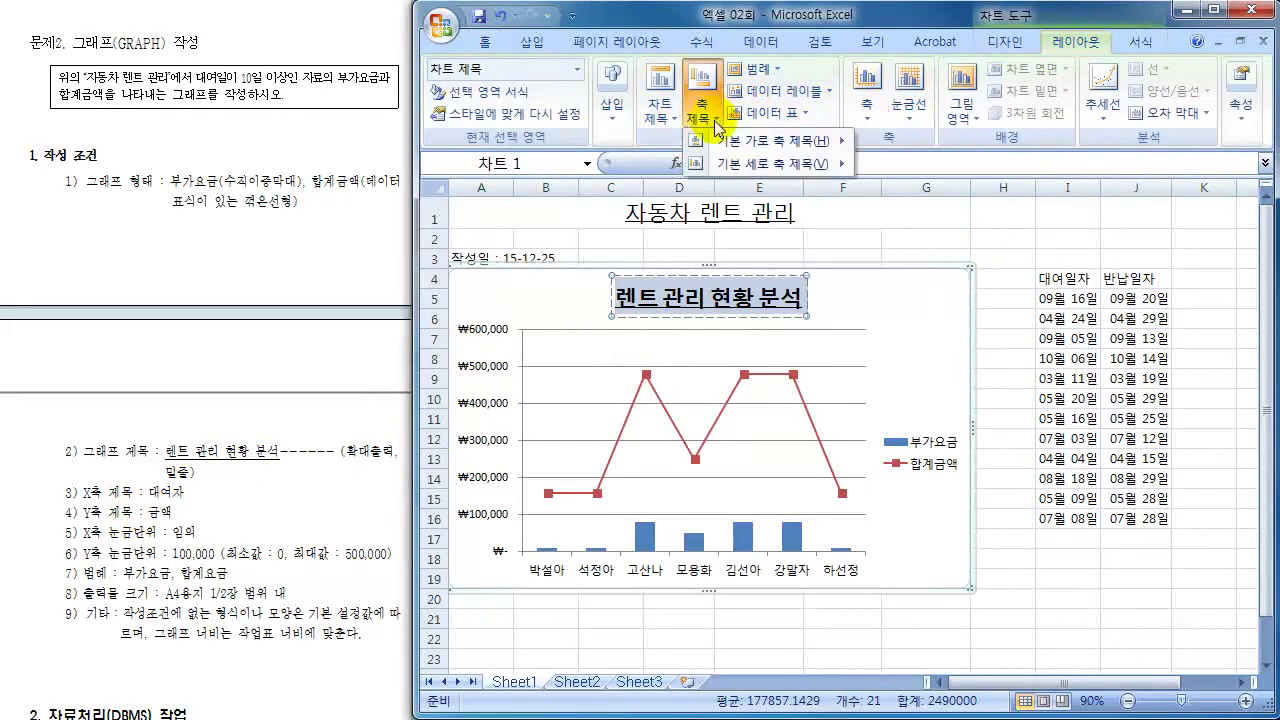
{"action": "mouse_move", "coordinate": [740, 141]}
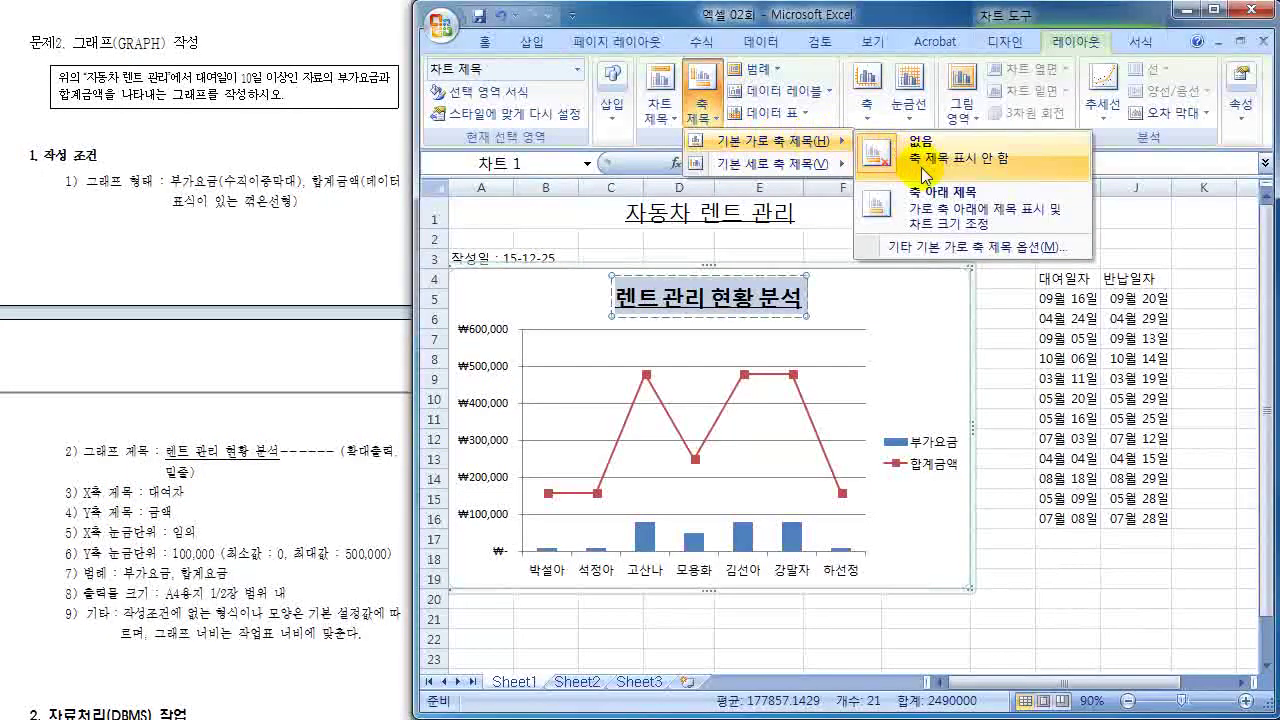
{"action": "left_click", "coordinate": [935, 212]}
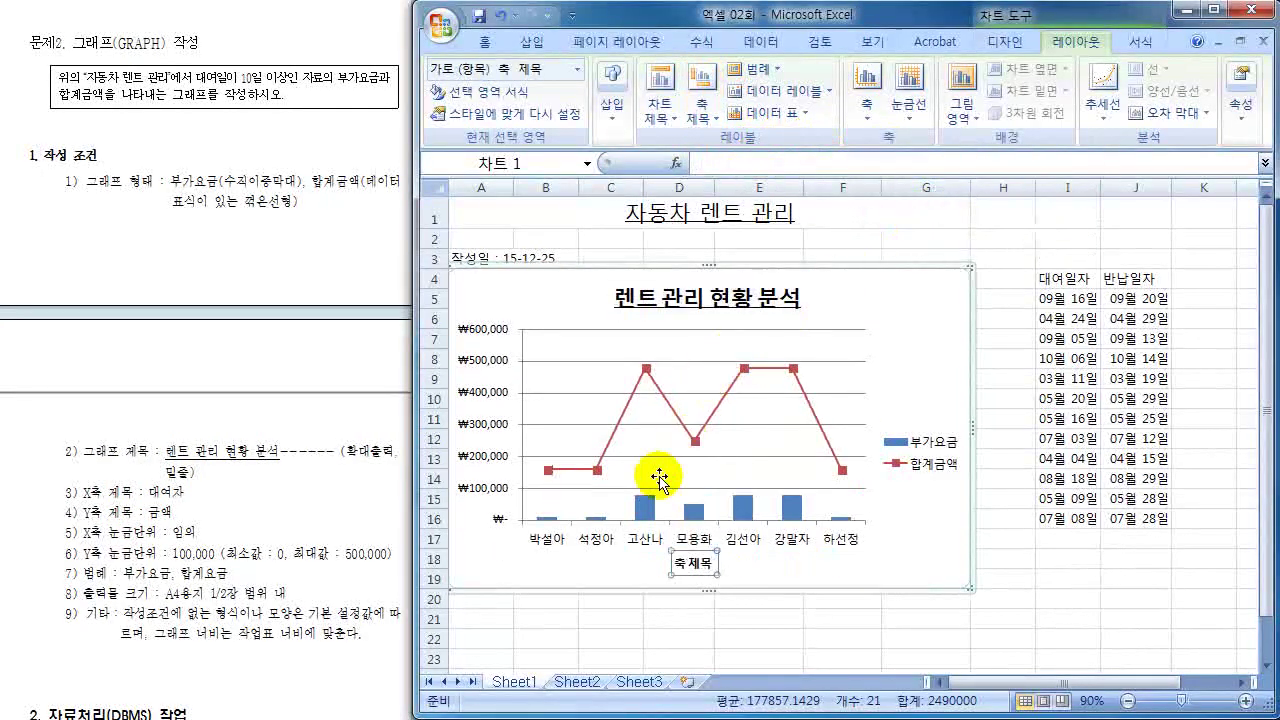
{"action": "left_click", "coordinate": [703, 569]}
{"action": "key", "text": "ctrl+a"}
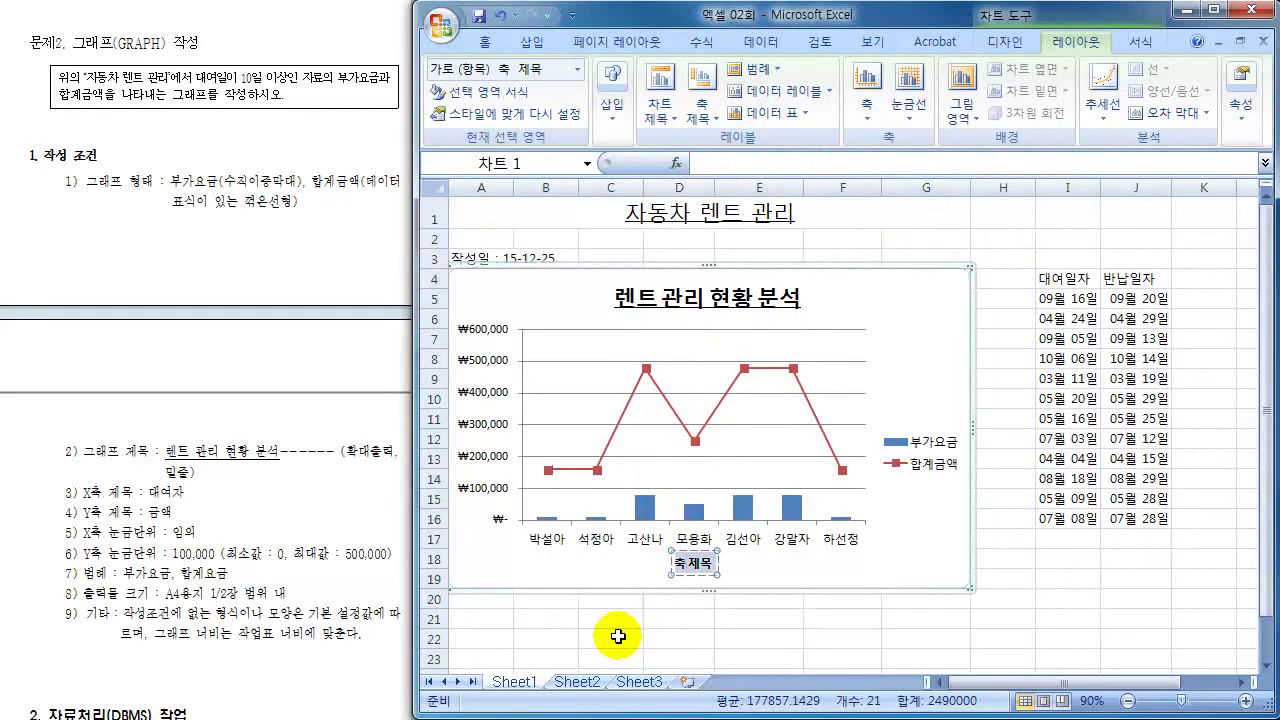
{"action": "type", "text": "대여자"}
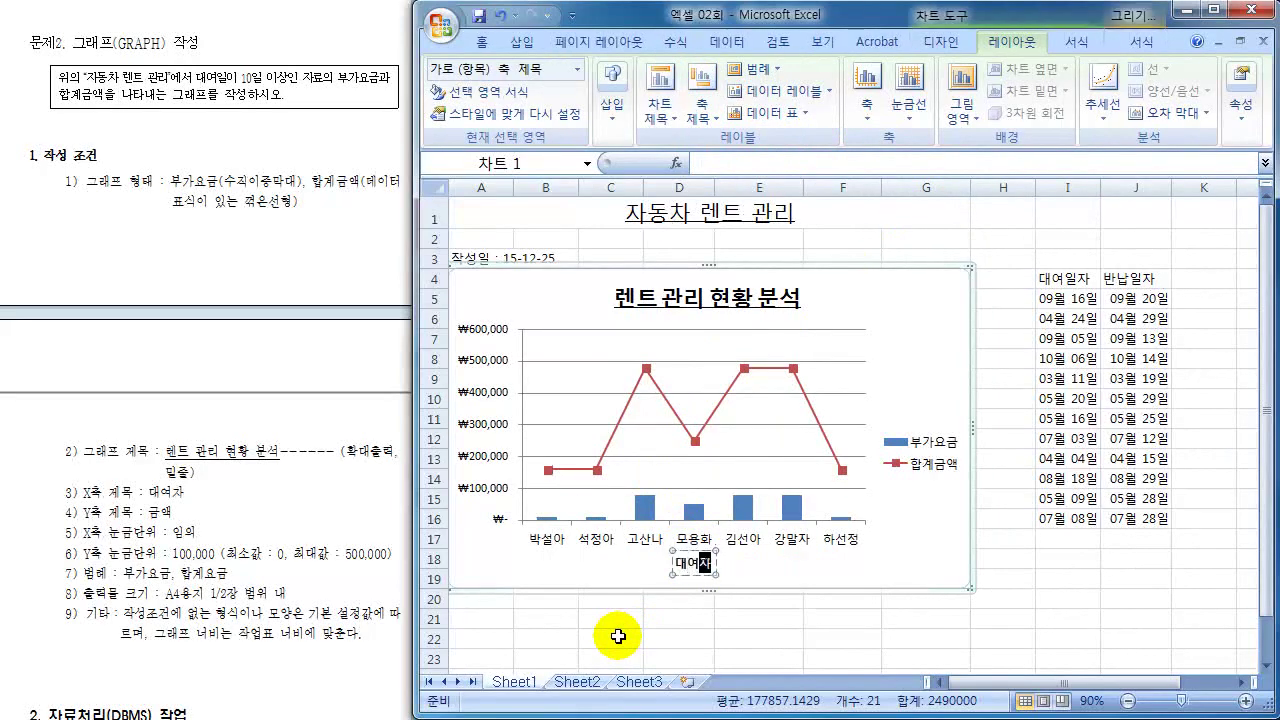
- Add a vertical value-axis title reading 금액
{"action": "left_click", "coordinate": [704, 112]}
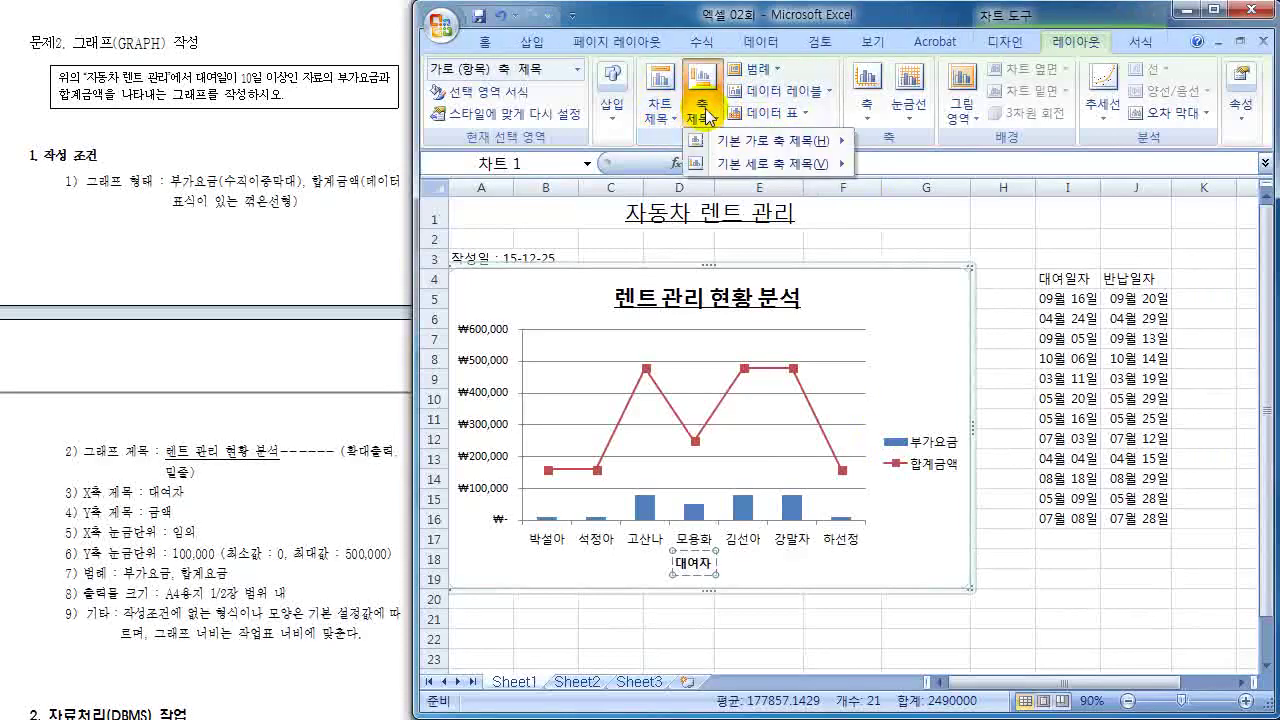
{"action": "mouse_move", "coordinate": [730, 163]}
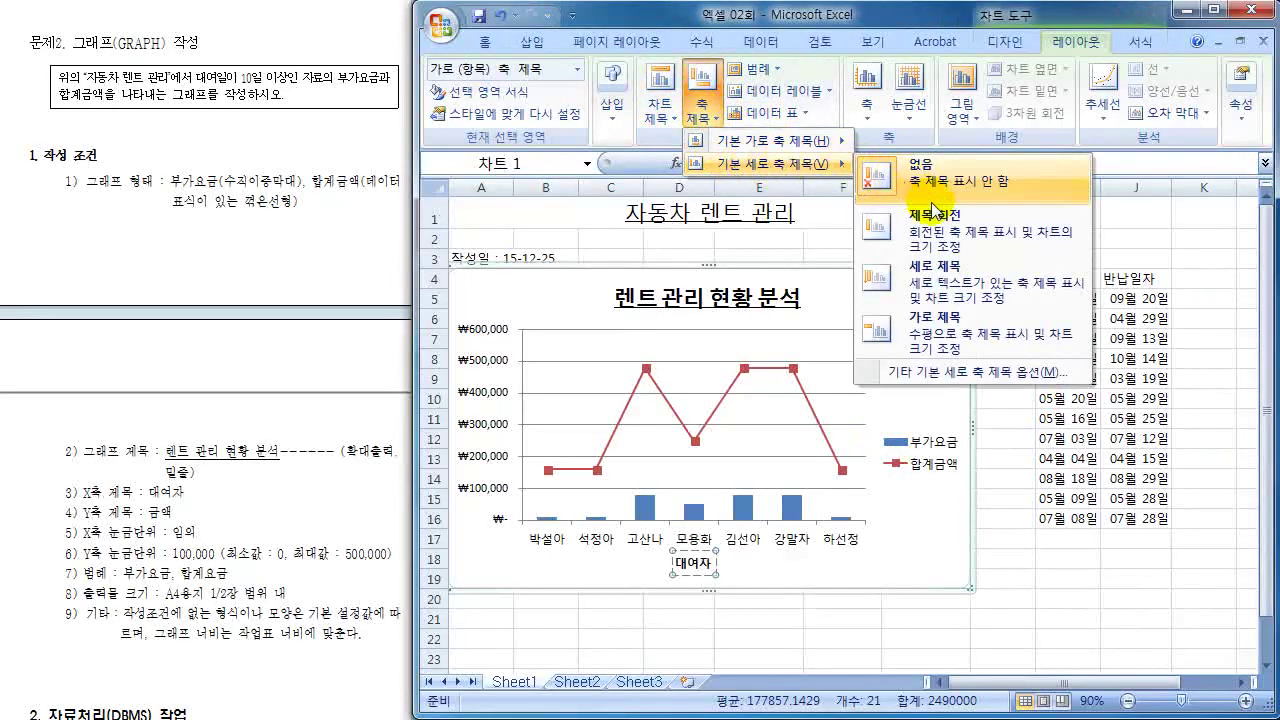
{"action": "left_click", "coordinate": [950, 290]}
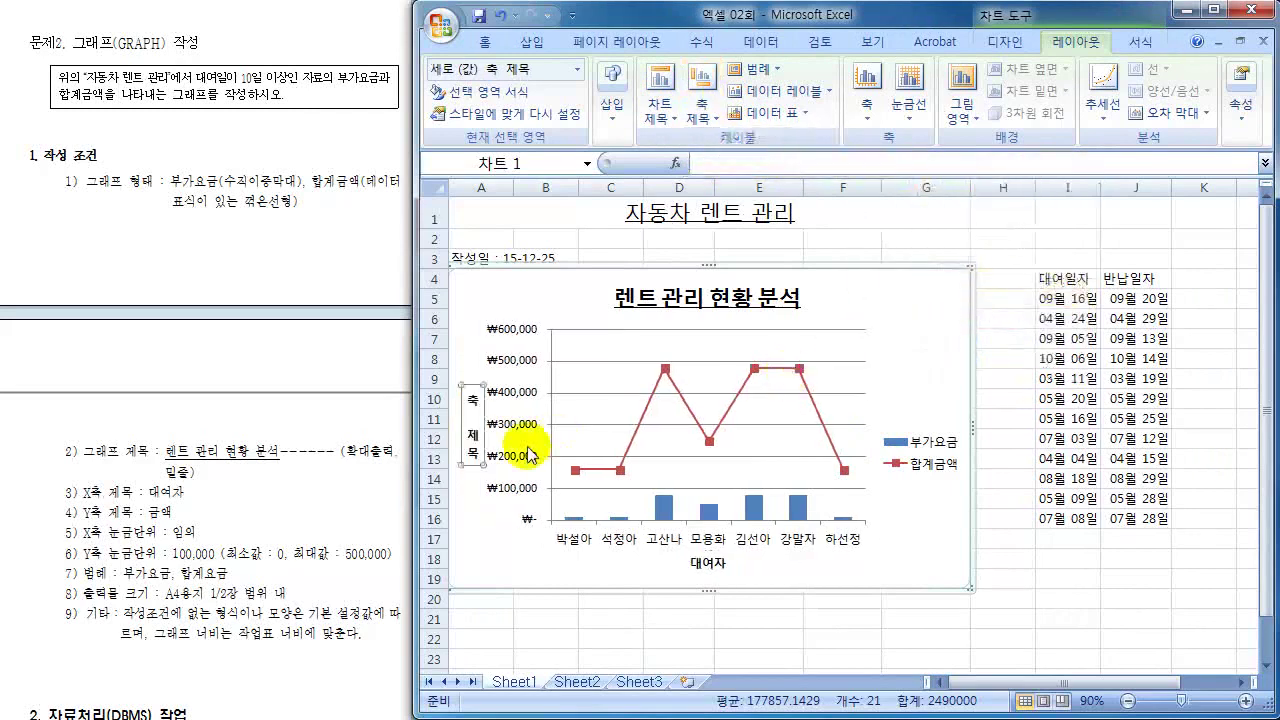
{"action": "triple_click", "coordinate": [473, 405]}
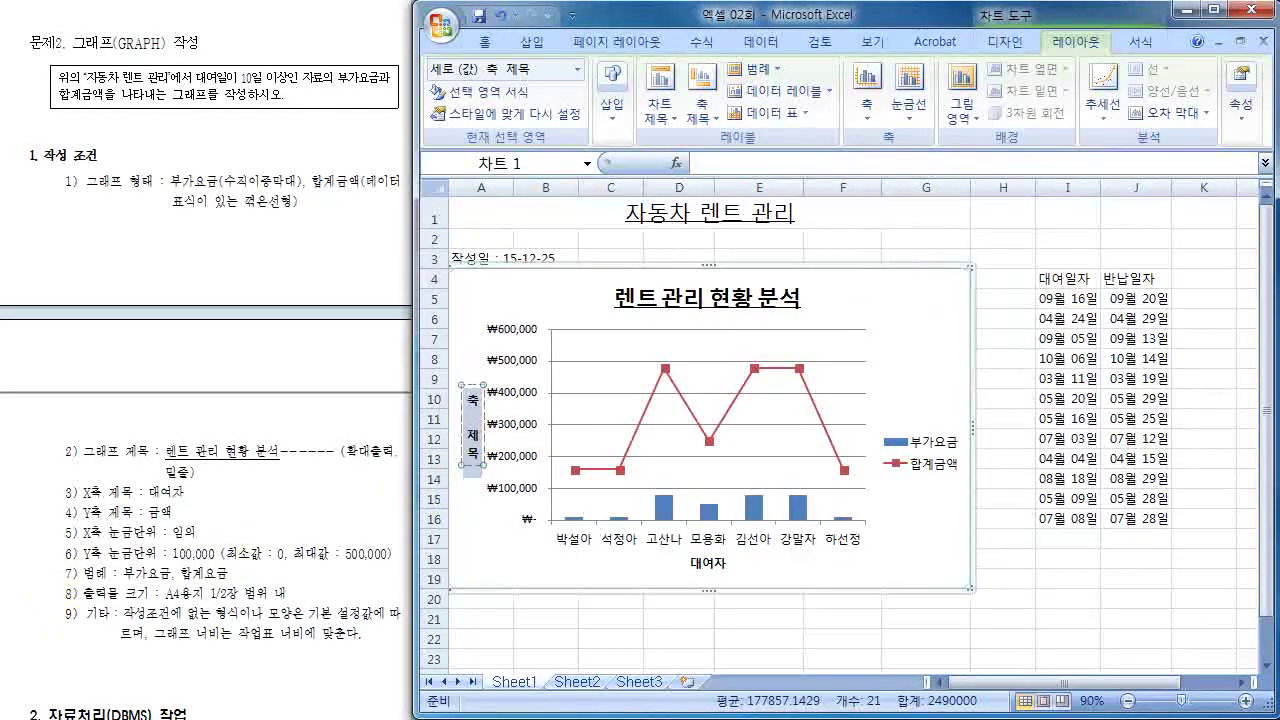
{"action": "type", "text": "금ㅇ"}
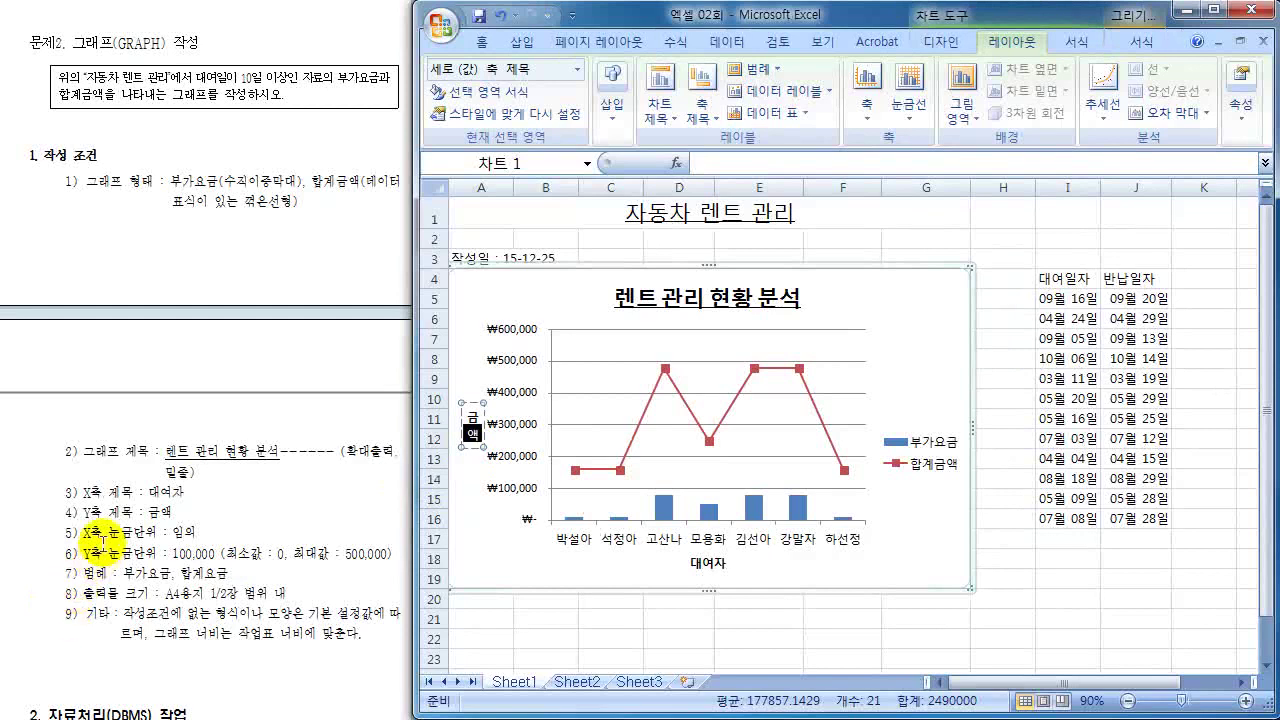
{"action": "left_click", "coordinate": [97, 487]}
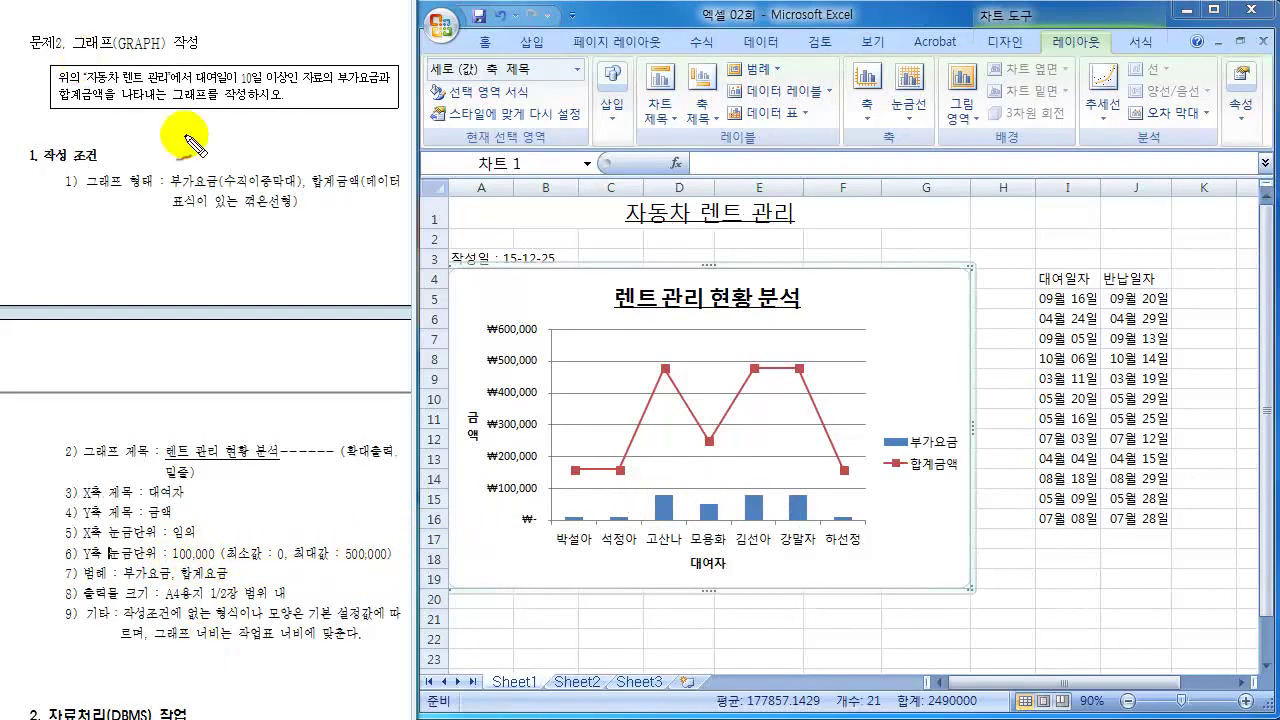
{"action": "mouse_move", "coordinate": [514, 523]}
{"action": "left_mouse_down"}
{"action": "mouse_move", "coordinate": [530, 545]}
{"action": "mouse_move", "coordinate": [516, 520]}
{"action": "mouse_move", "coordinate": [550, 535]}
{"action": "mouse_move", "coordinate": [522, 512]}
{"action": "mouse_move", "coordinate": [516, 522]}
{"action": "left_mouse_up"}
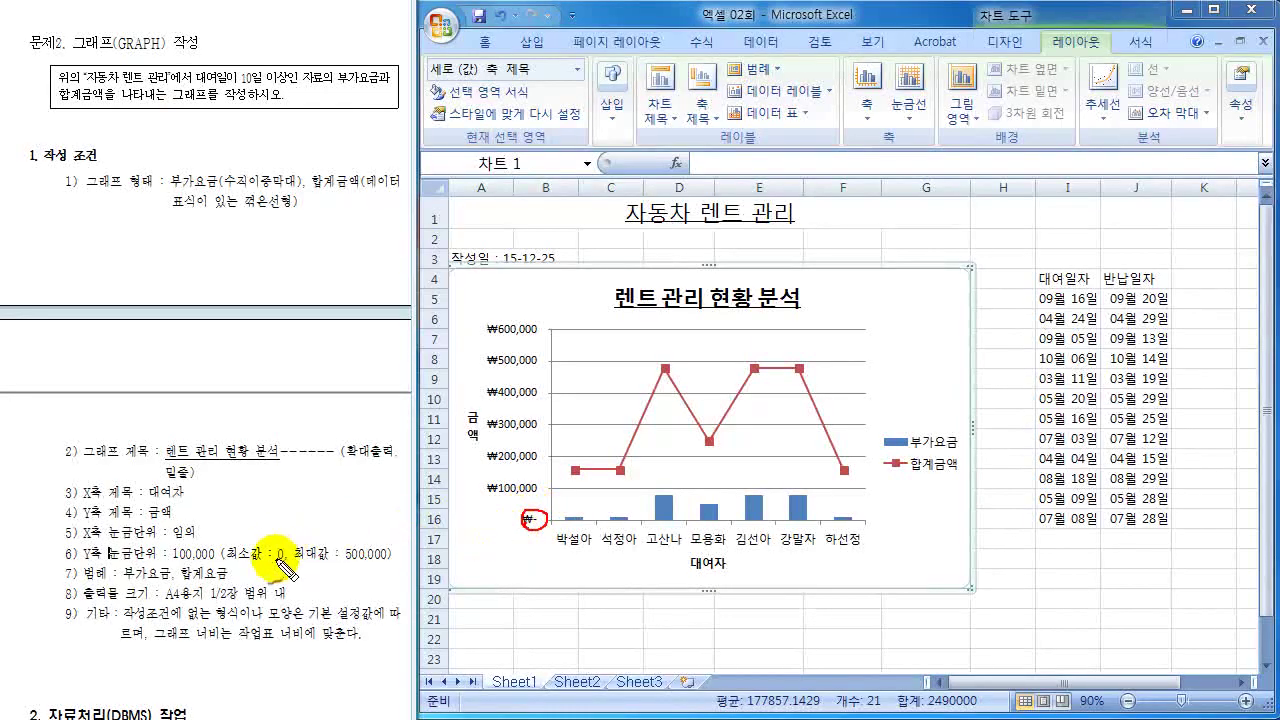
{"action": "mouse_move", "coordinate": [310, 541]}
{"action": "left_mouse_down"}
{"action": "mouse_move", "coordinate": [312, 566]}
{"action": "mouse_move", "coordinate": [388, 556]}
{"action": "mouse_move", "coordinate": [342, 560]}
{"action": "left_mouse_up"}
{"action": "mouse_move", "coordinate": [488, 343]}
{"action": "left_mouse_down"}
{"action": "mouse_move", "coordinate": [548, 337]}
{"action": "mouse_move", "coordinate": [490, 322]}
{"action": "left_mouse_up"}
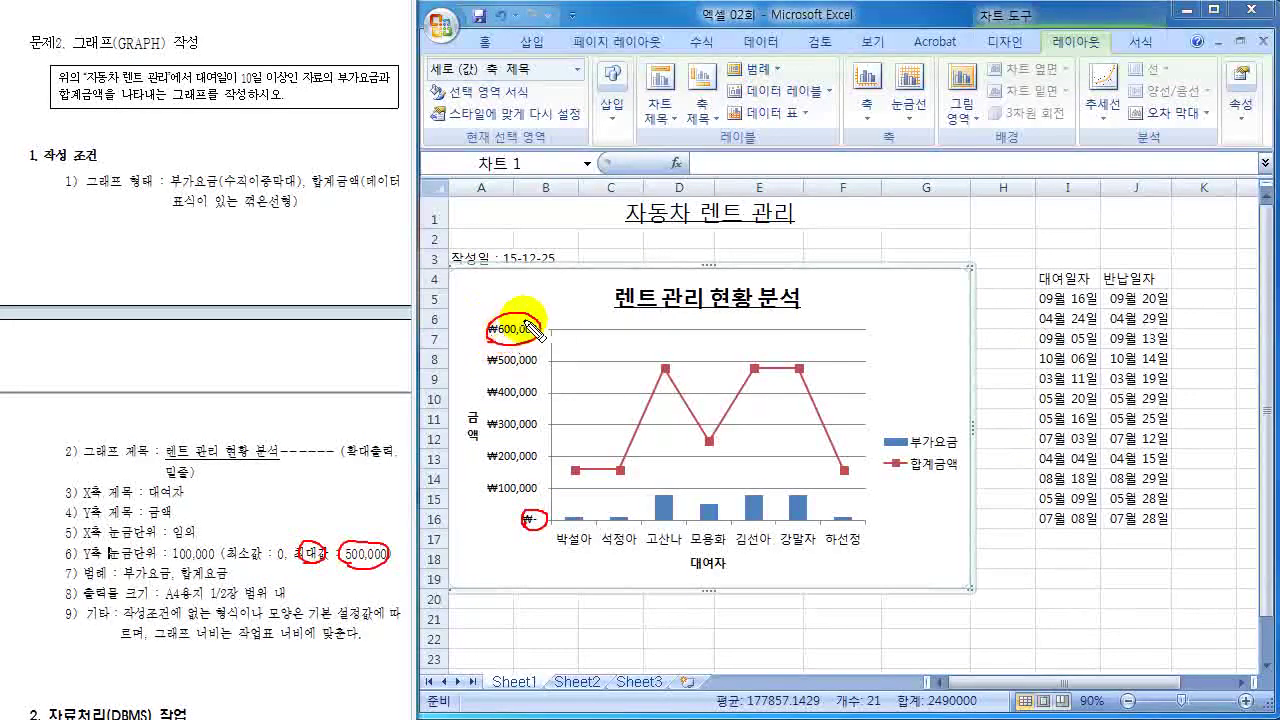
{"action": "mouse_move", "coordinate": [565, 311]}
{"action": "left_mouse_down"}
{"action": "mouse_move", "coordinate": [545, 323]}
{"action": "mouse_move", "coordinate": [556, 328]}
{"action": "left_mouse_up"}
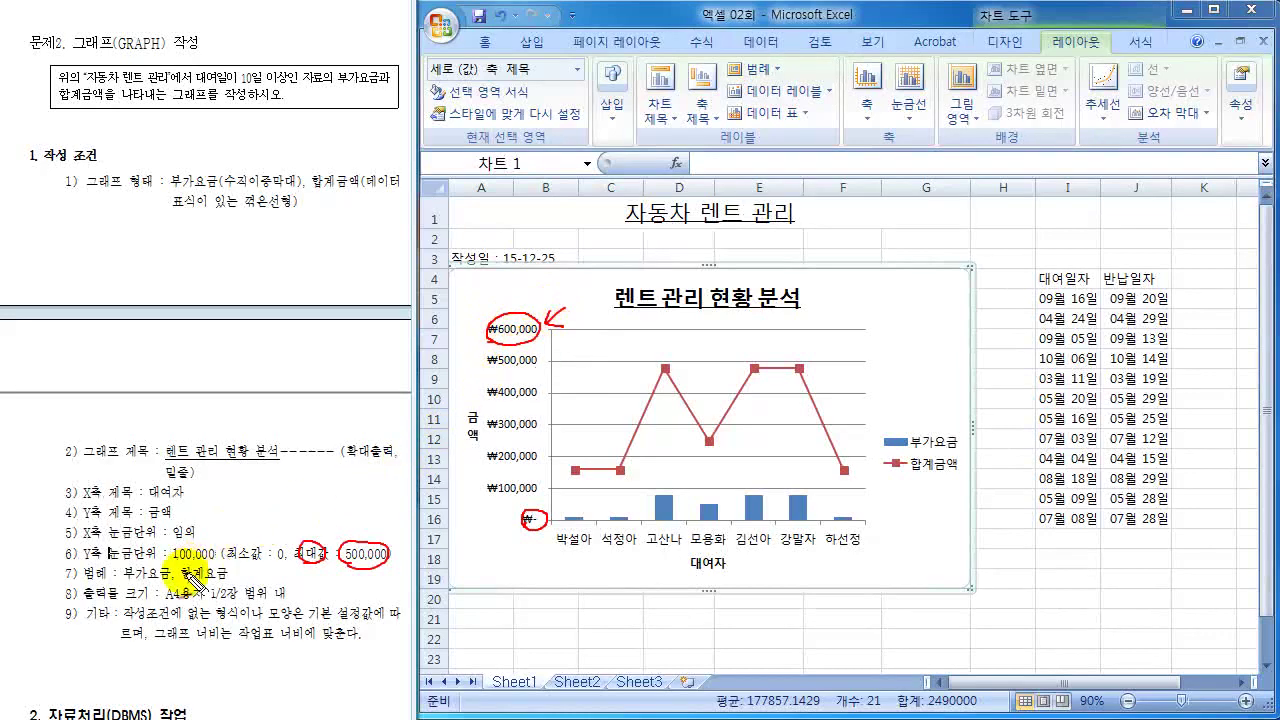
{"action": "mouse_move", "coordinate": [180, 565]}
{"action": "left_mouse_down"}
{"action": "mouse_move", "coordinate": [222, 560]}
{"action": "mouse_move", "coordinate": [175, 545]}
{"action": "mouse_move", "coordinate": [185, 565]}
{"action": "left_mouse_up"}
{"action": "mouse_move", "coordinate": [545, 515]}
{"action": "left_mouse_down"}
{"action": "mouse_move", "coordinate": [578, 445]}
{"action": "mouse_move", "coordinate": [572, 338]}
{"action": "left_mouse_up"}
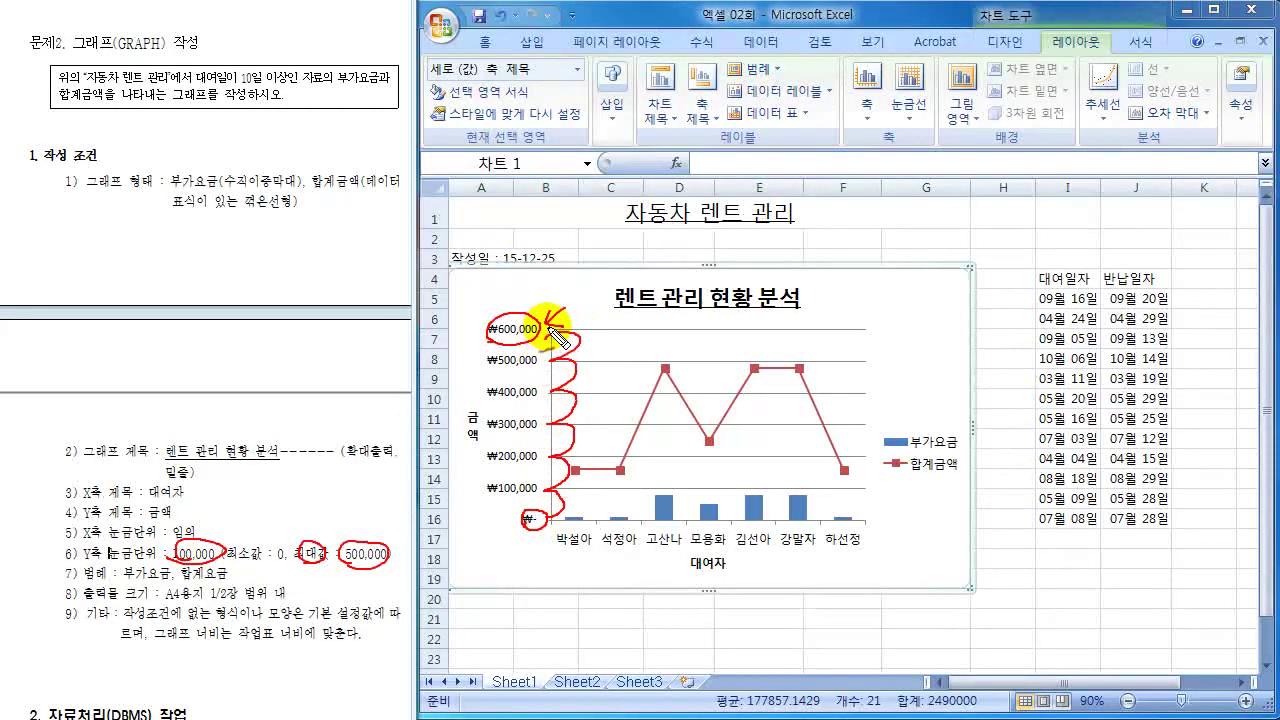
- Open Format Axis for the value axis and fix the maximum at 500000
{"action": "key", "text": "Escape"}
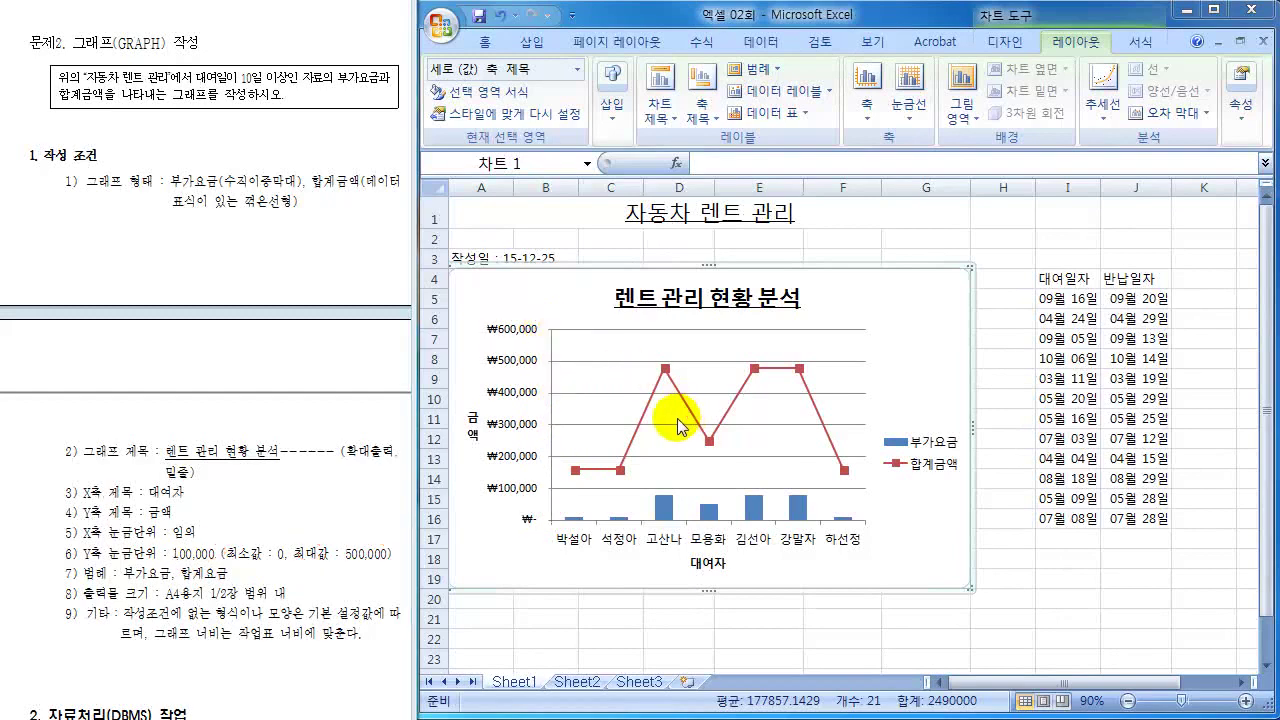
{"action": "left_click", "coordinate": [511, 400]}
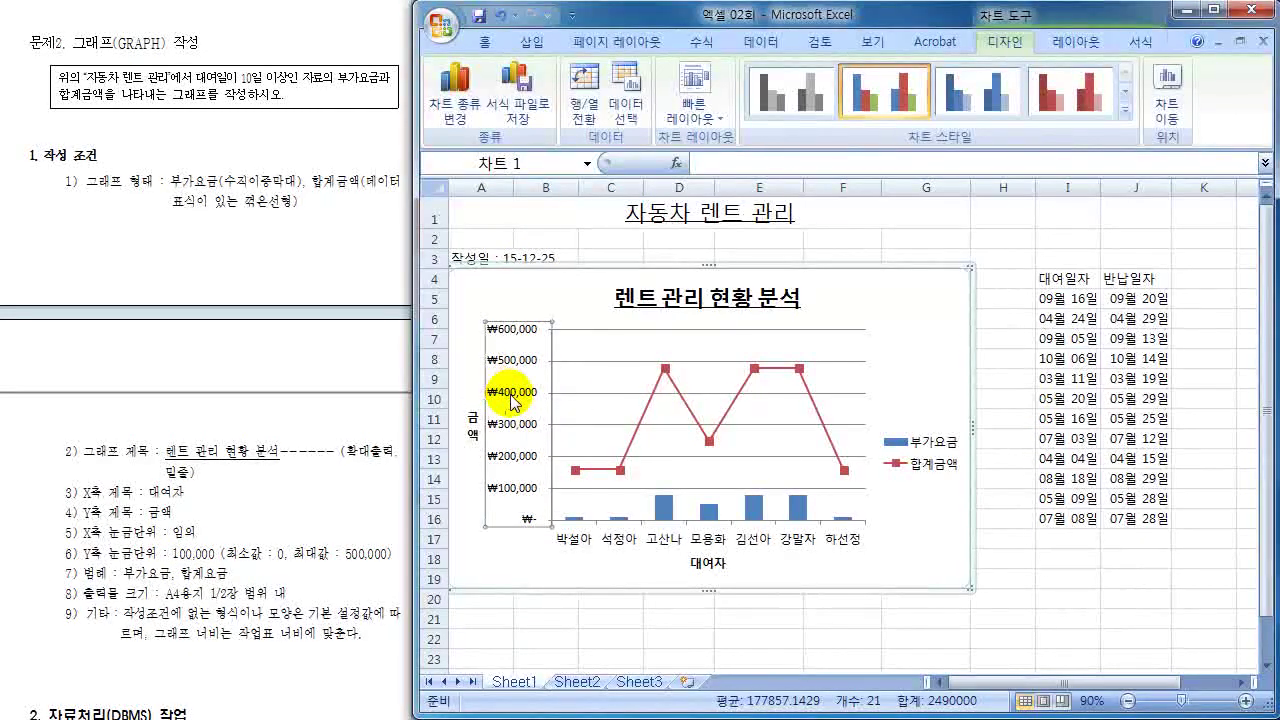
{"action": "right_click", "coordinate": [513, 402]}
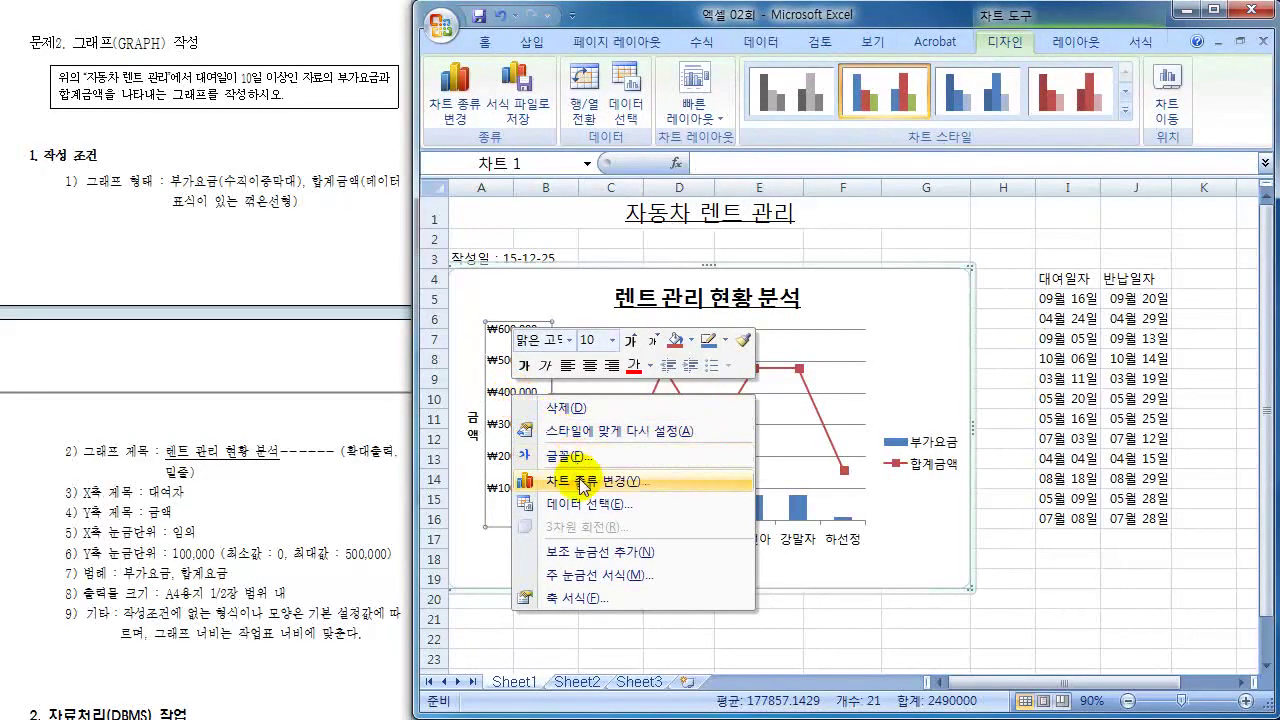
{"action": "left_click", "coordinate": [578, 604]}
{"action": "left_click_drag", "start_coordinate": [843, 106], "coordinate": [875, 119]}
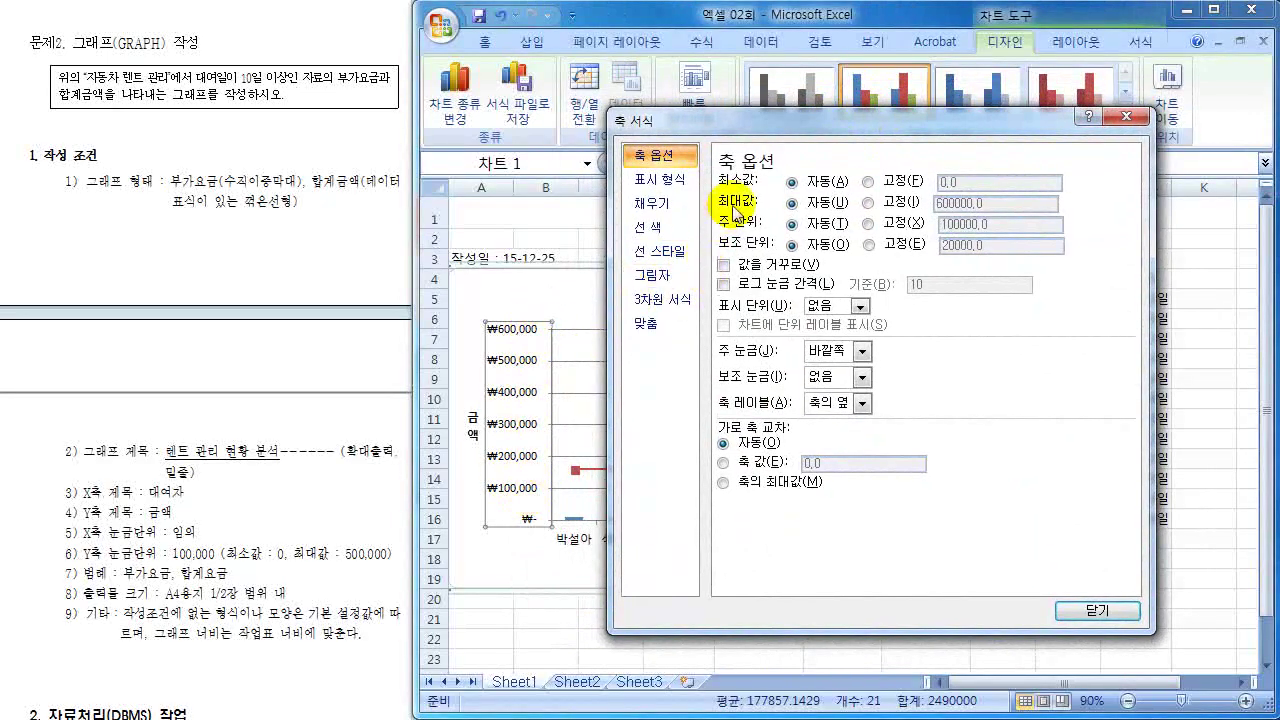
{"action": "left_click", "coordinate": [866, 203]}
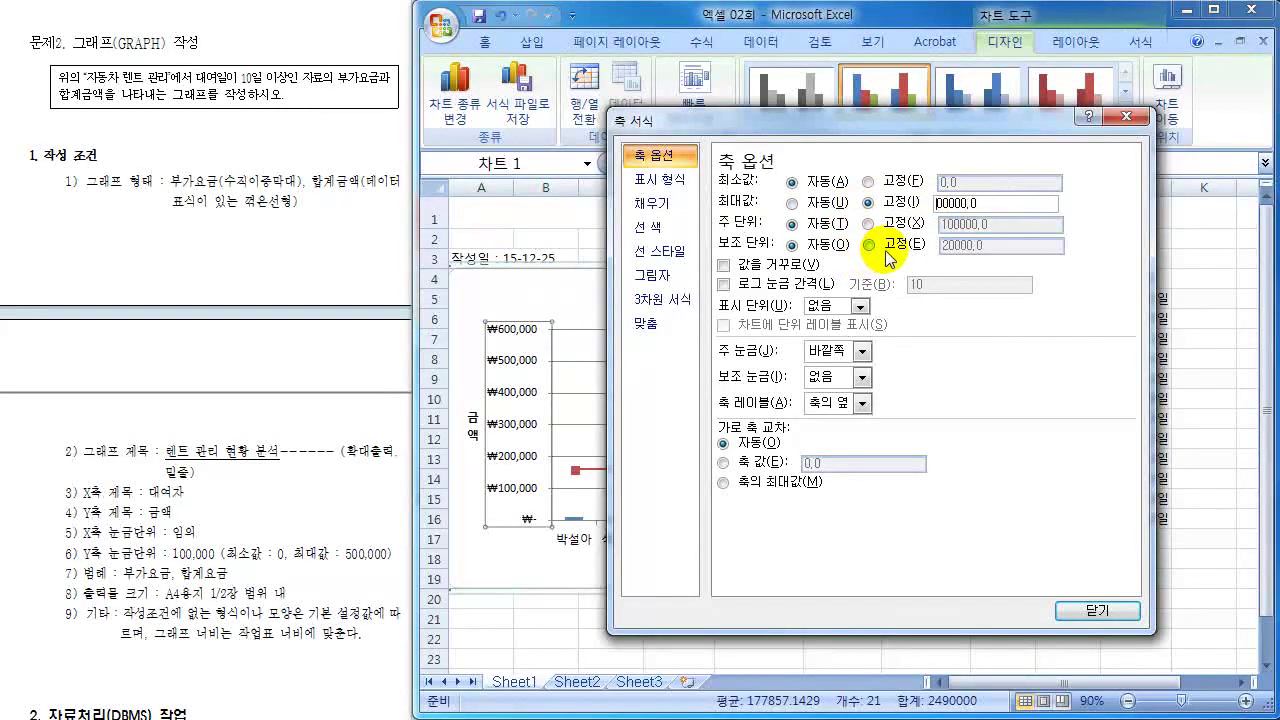
{"action": "type", "text": "5"}
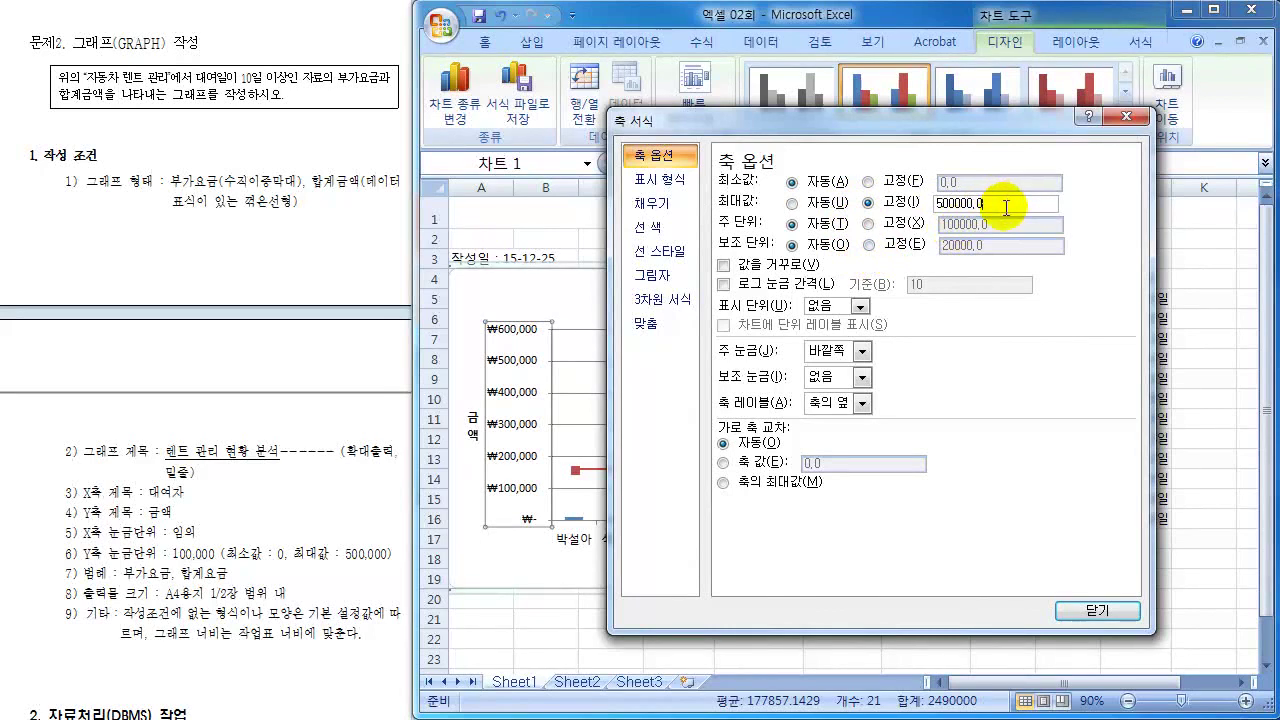
{"action": "key", "text": "BackSpace"}
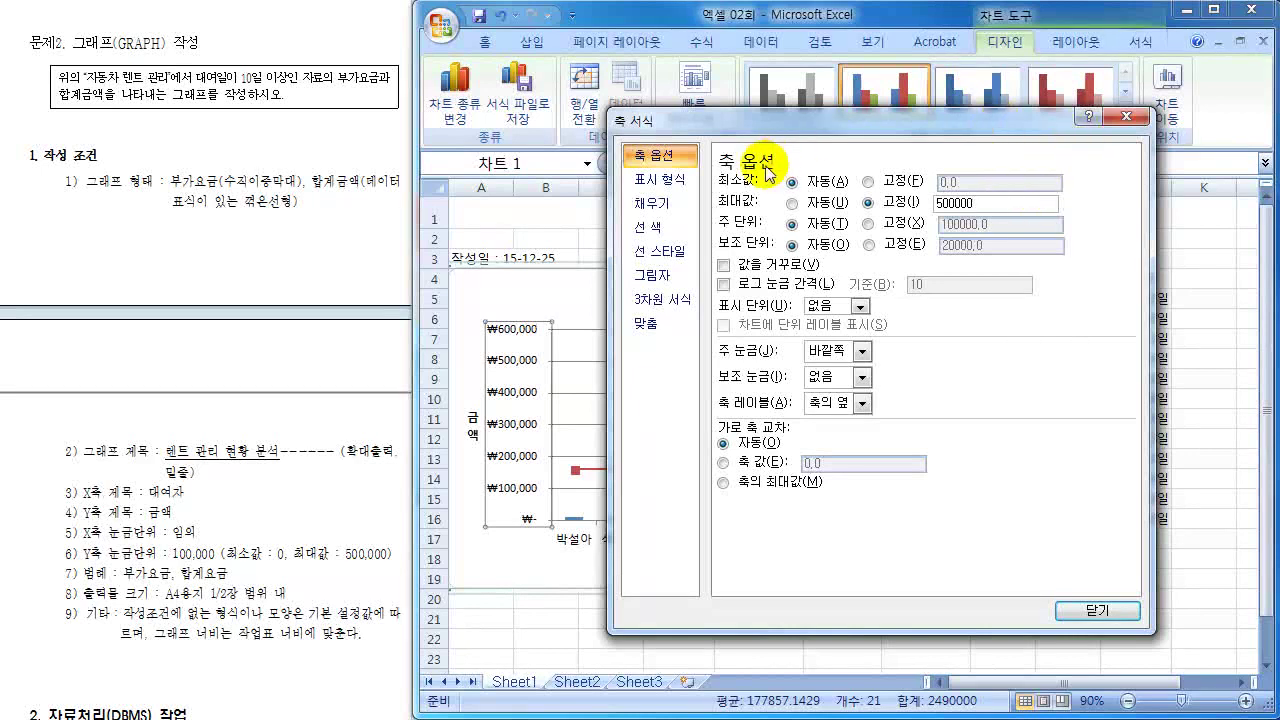
- Fix the axis minimum at 0 and the major unit at 100000, then close
{"action": "left_click", "coordinate": [869, 181]}
{"action": "left_click", "coordinate": [976, 181]}
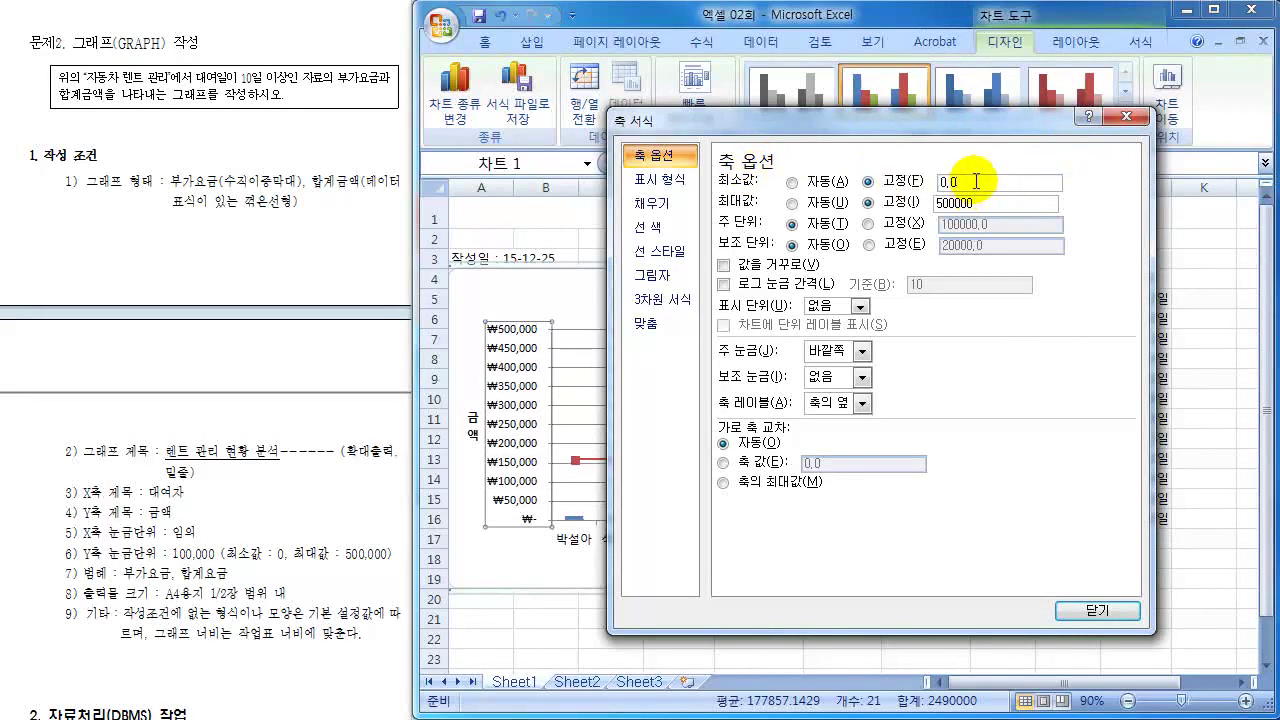
{"action": "key", "text": "BackSpace"}
{"action": "key", "text": "BackSpace"}
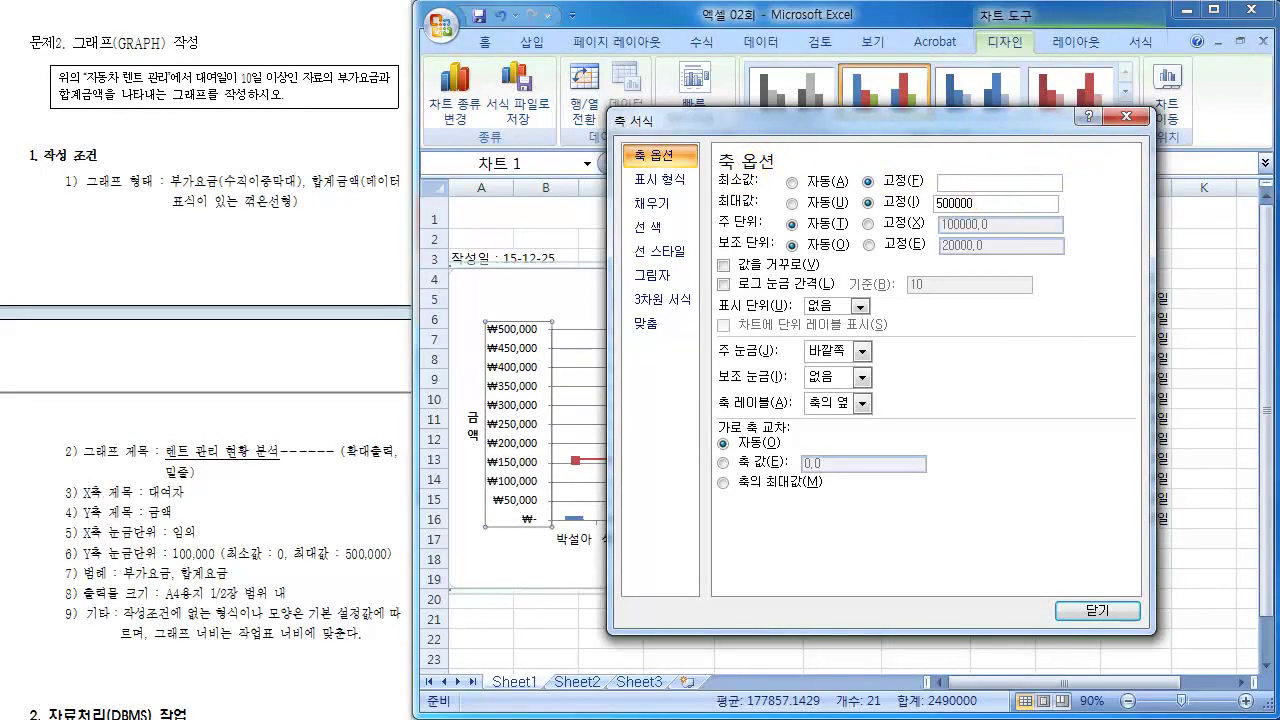
{"action": "left_click", "coordinate": [868, 223]}
{"action": "left_click", "coordinate": [993, 226]}
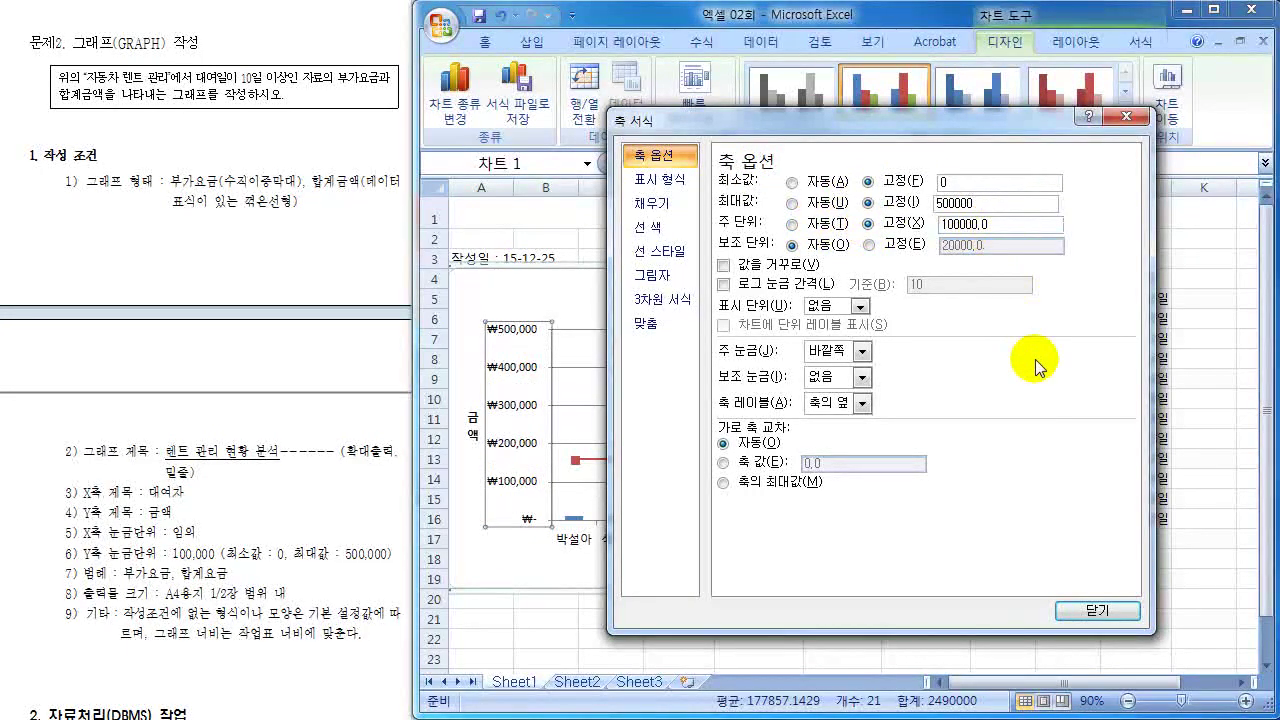
{"action": "key", "text": "BackSpace"}
{"action": "key", "text": "BackSpace"}
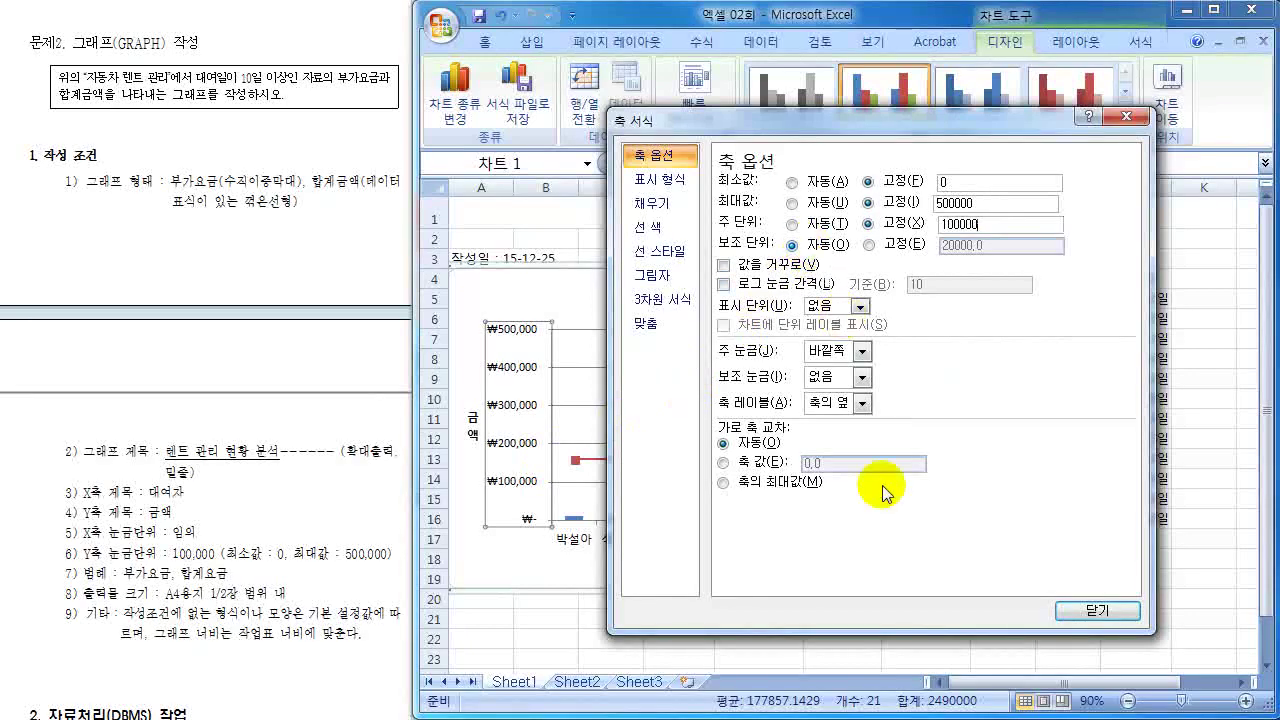
{"action": "left_click", "coordinate": [1093, 612]}
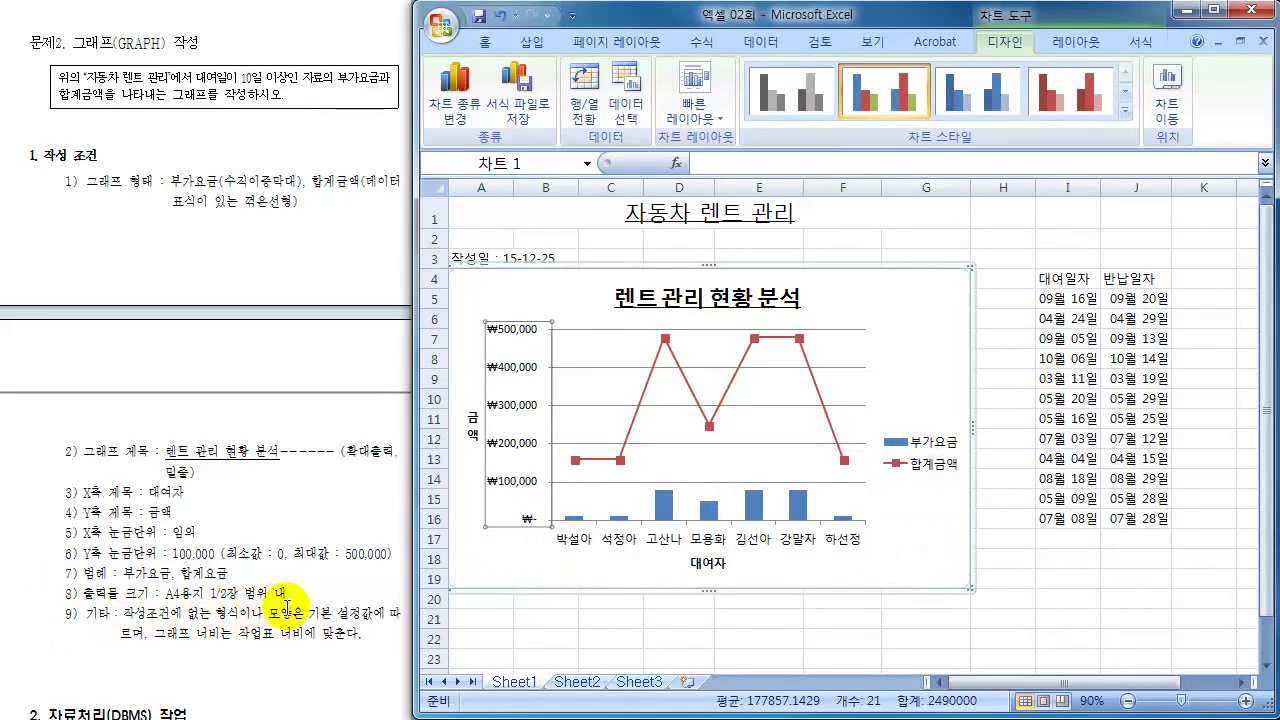
- Move the chart below the rental table, into rows 21–36
{"action": "left_click", "coordinate": [986, 474]}
{"action": "left_click", "coordinate": [925, 338]}
{"action": "left_click_drag", "start_coordinate": [925, 338], "coordinate": [760, 655]}
{"action": "left_click", "coordinate": [1003, 518]}
{"action": "scroll", "coordinate": [1015, 523], "scroll_direction": "down", "scroll_amount": 1}
{"action": "scroll", "coordinate": [847, 296], "scroll_direction": "up", "scroll_amount": 1}
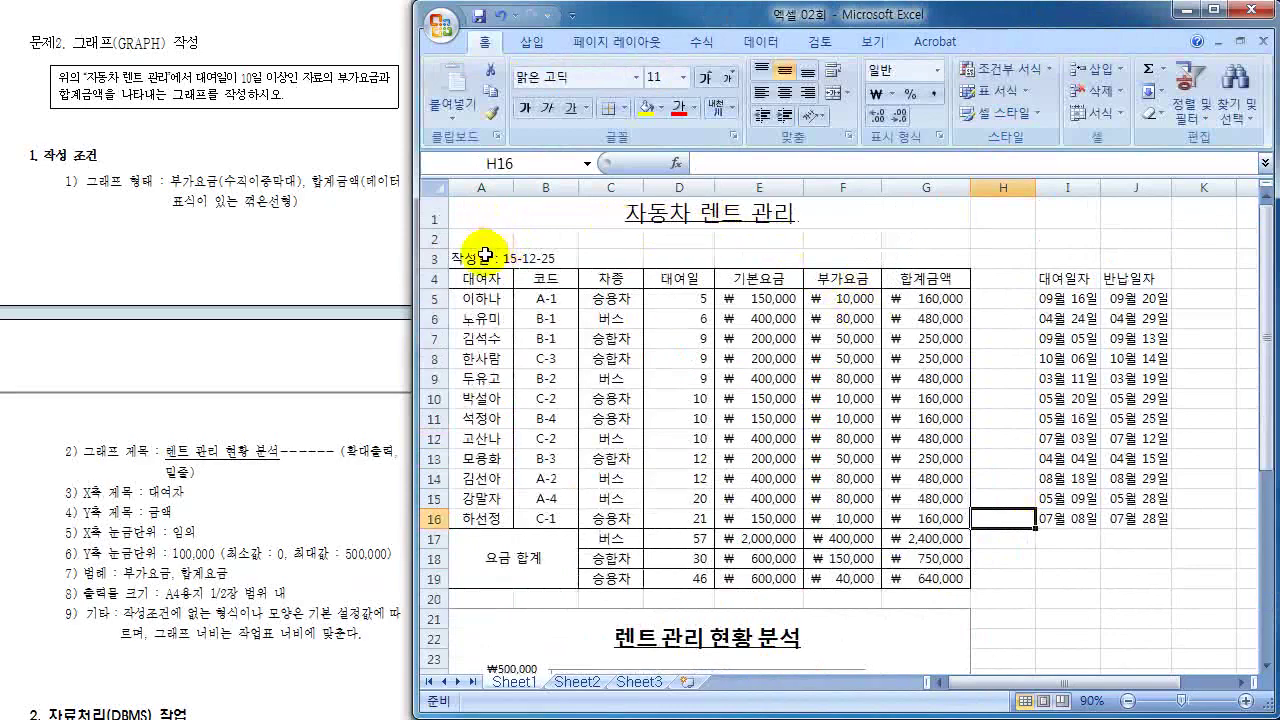
- Check the formulas in E13 and G16, then select A1:G37 covering table and chart
{"action": "left_click_drag", "start_coordinate": [485, 255], "coordinate": [925, 598]}
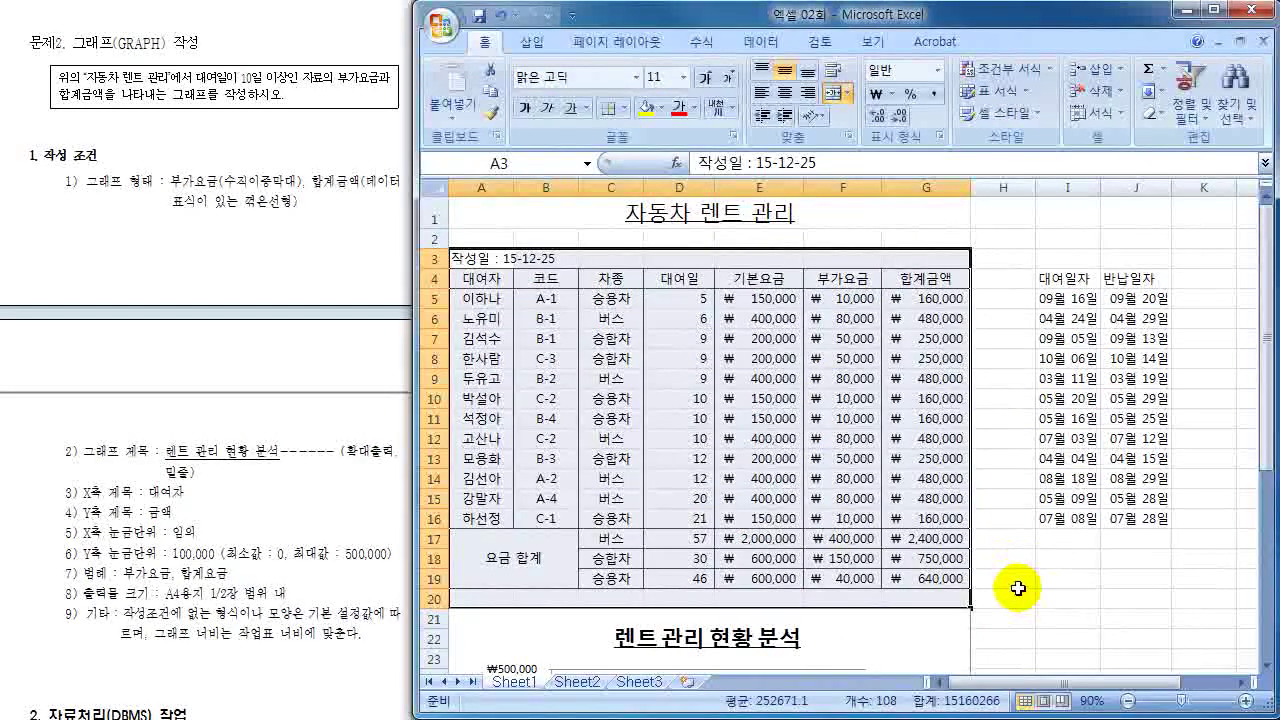
{"action": "scroll", "coordinate": [1014, 586], "scroll_direction": "down", "scroll_amount": 5}
{"action": "scroll", "coordinate": [1014, 586], "scroll_direction": "up", "scroll_amount": 2}
{"action": "scroll", "coordinate": [1015, 588], "scroll_direction": "down", "scroll_amount": 1}
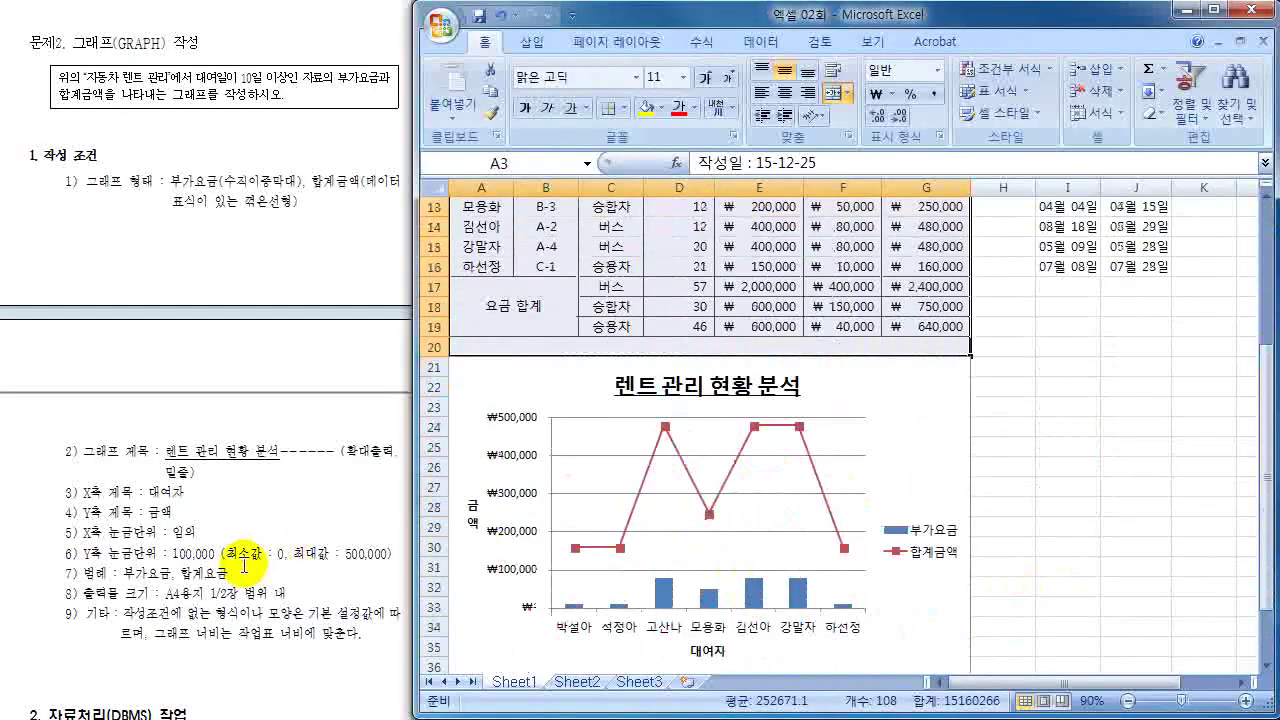
{"action": "scroll", "coordinate": [986, 508], "scroll_direction": "up", "scroll_amount": 2}
{"action": "left_click", "coordinate": [1068, 490]}
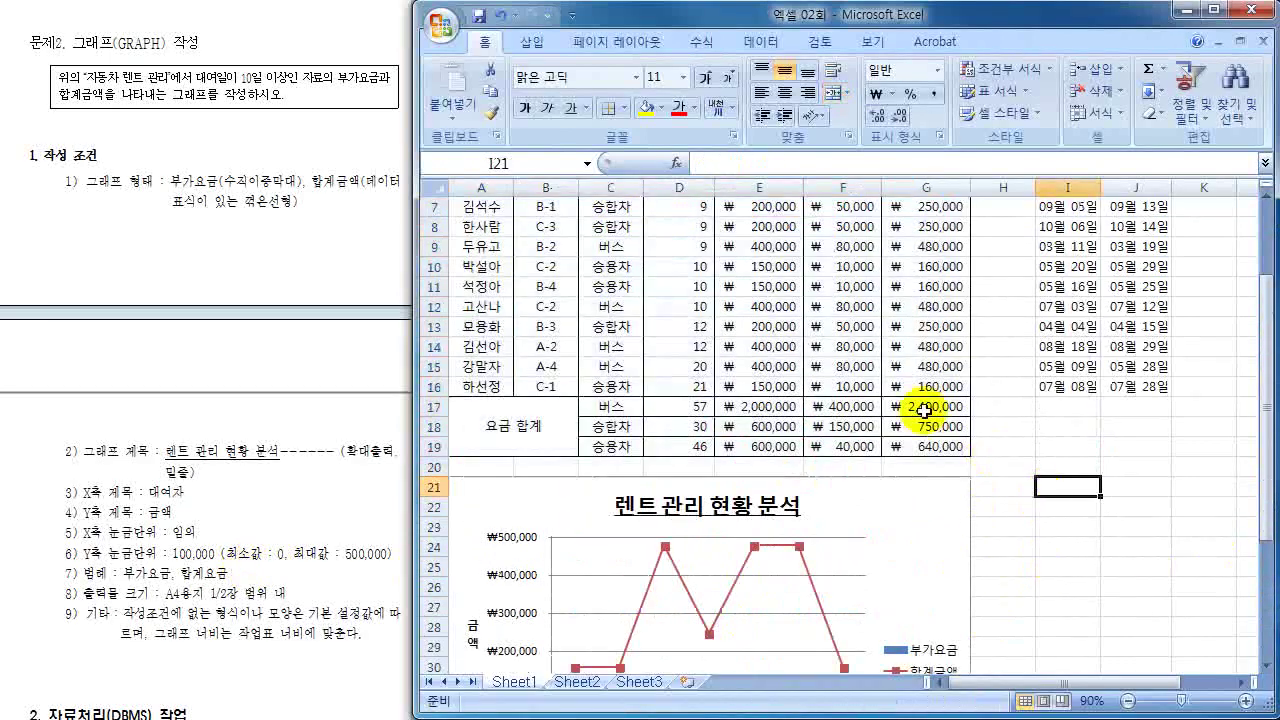
{"action": "left_click", "coordinate": [797, 328]}
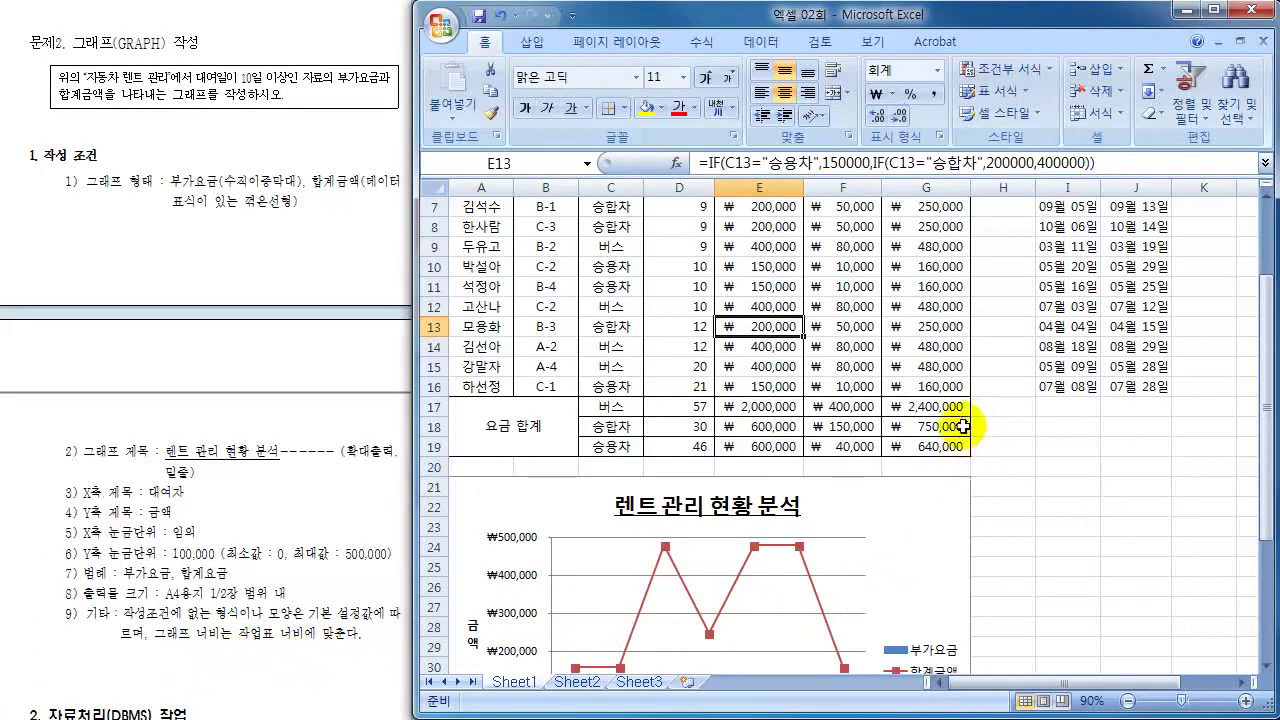
{"action": "left_click", "coordinate": [905, 388]}
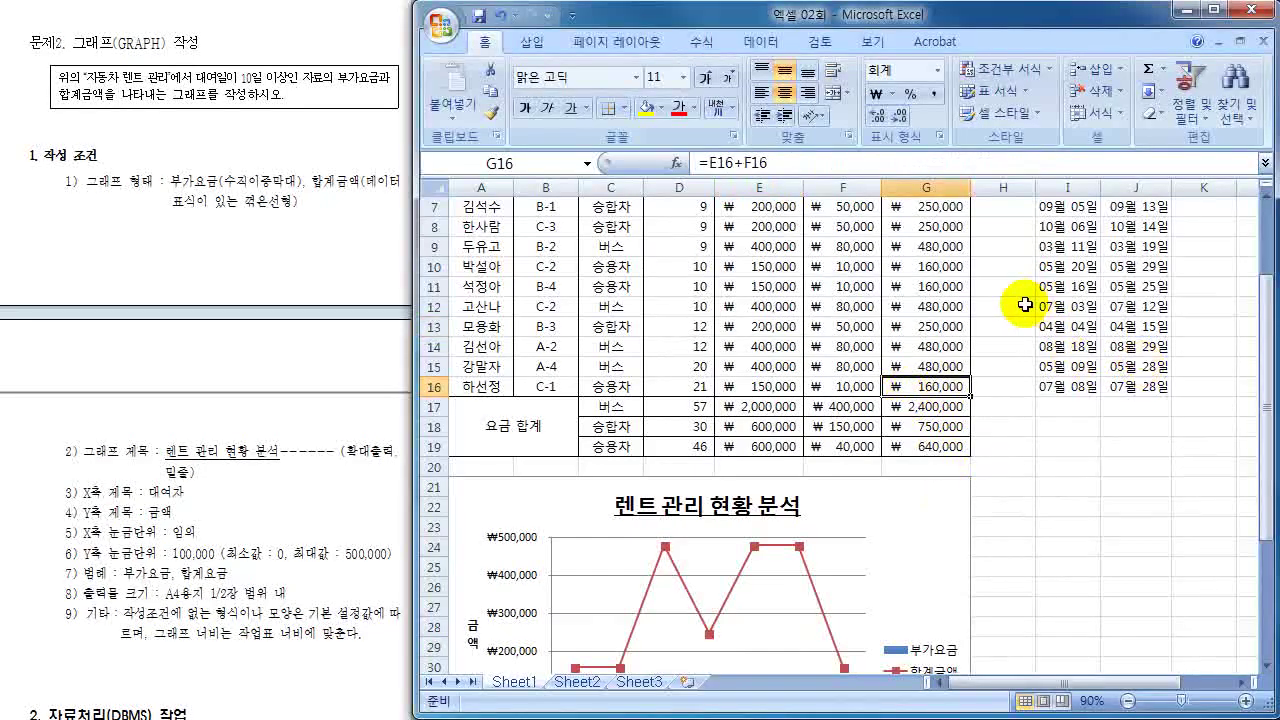
{"action": "left_click", "coordinate": [923, 348]}
{"action": "scroll", "coordinate": [921, 348], "scroll_direction": "up", "scroll_amount": 2}
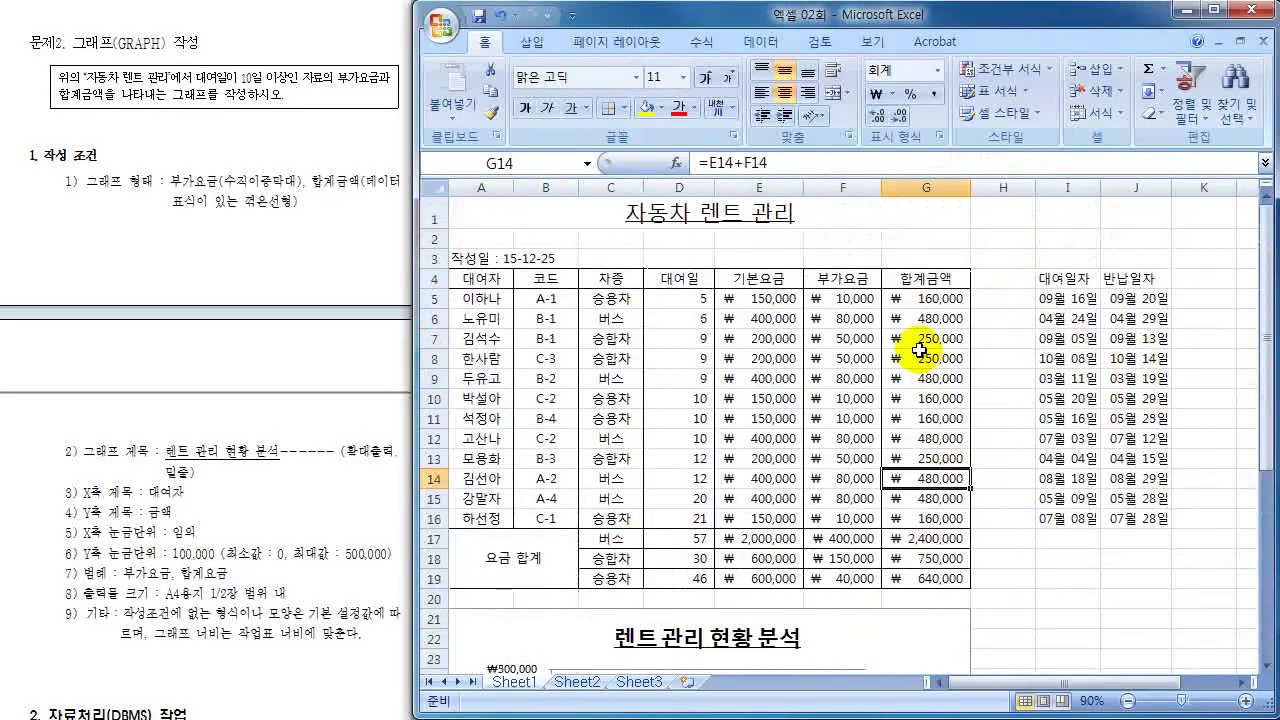
{"action": "scroll", "coordinate": [919, 348], "scroll_direction": "down", "scroll_amount": 6}
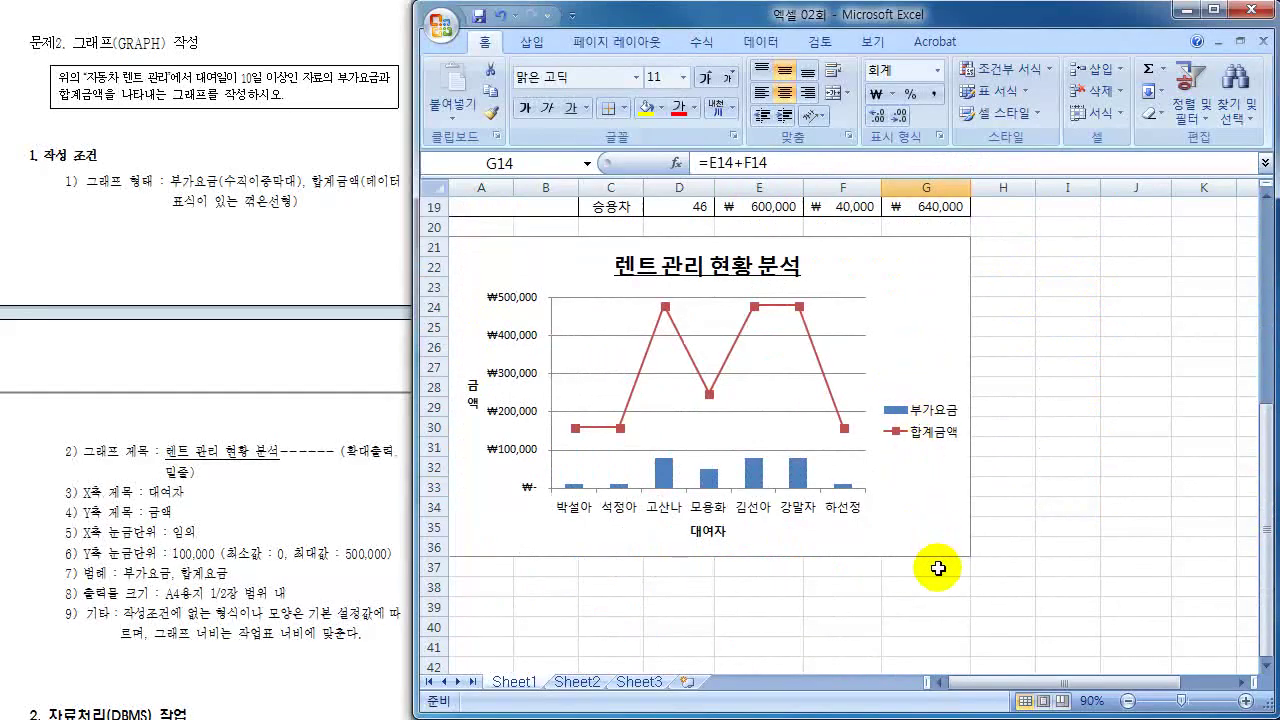
{"action": "left_click_drag", "start_coordinate": [938, 568], "coordinate": [440, 26]}
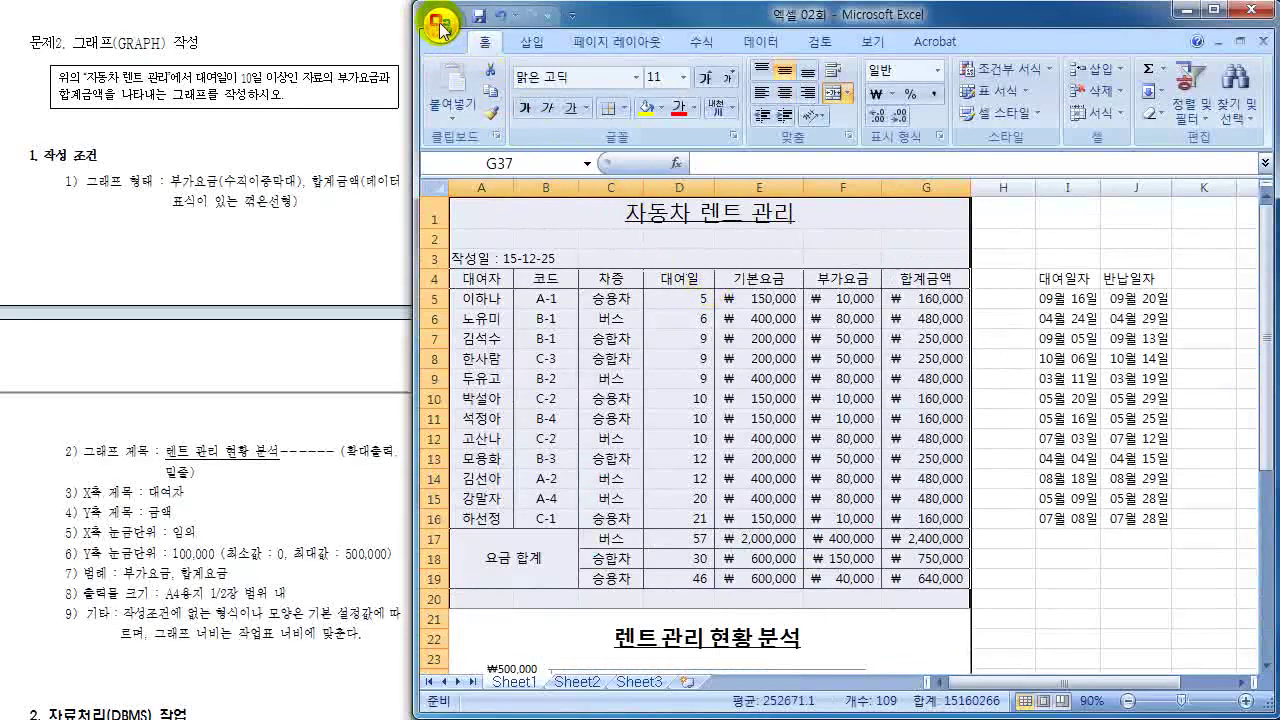
- Set printing to the selection only and preview the page
{"action": "left_click", "coordinate": [441, 27]}
{"action": "mouse_move", "coordinate": [546, 245]}
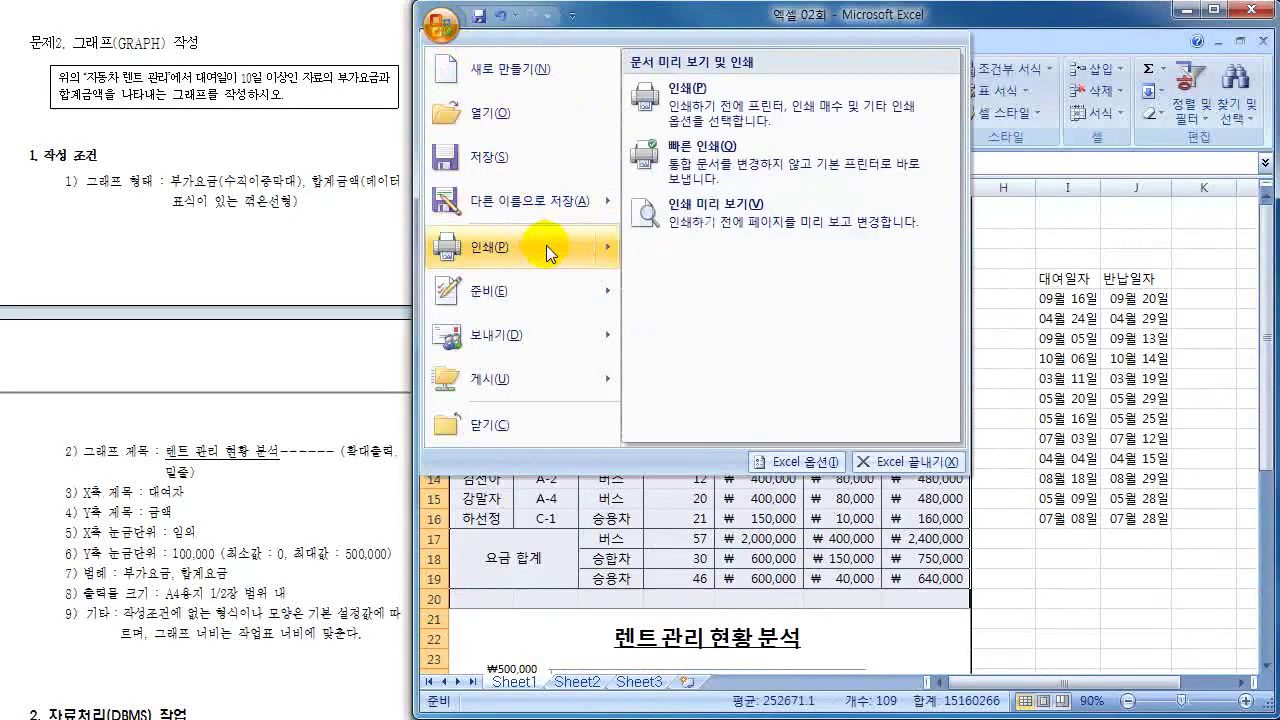
{"action": "left_click", "coordinate": [710, 96]}
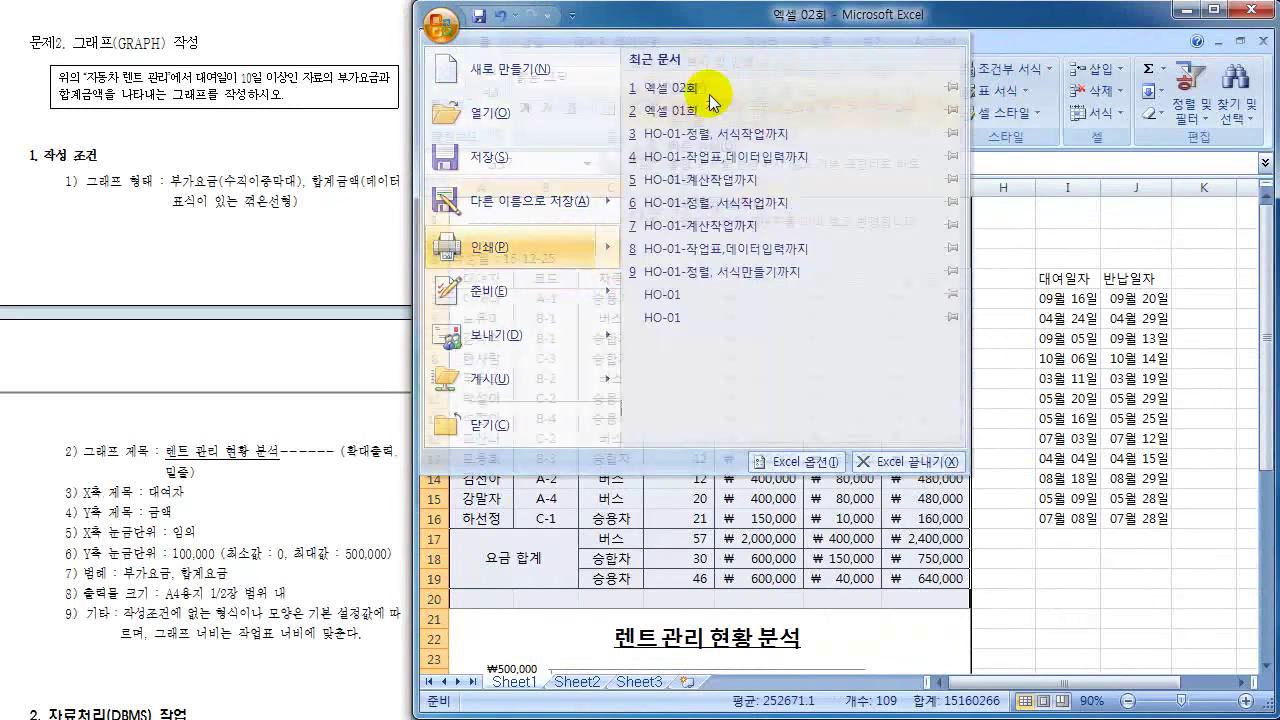
{"action": "left_click", "coordinate": [500, 184]}
{"action": "left_click", "coordinate": [512, 259]}
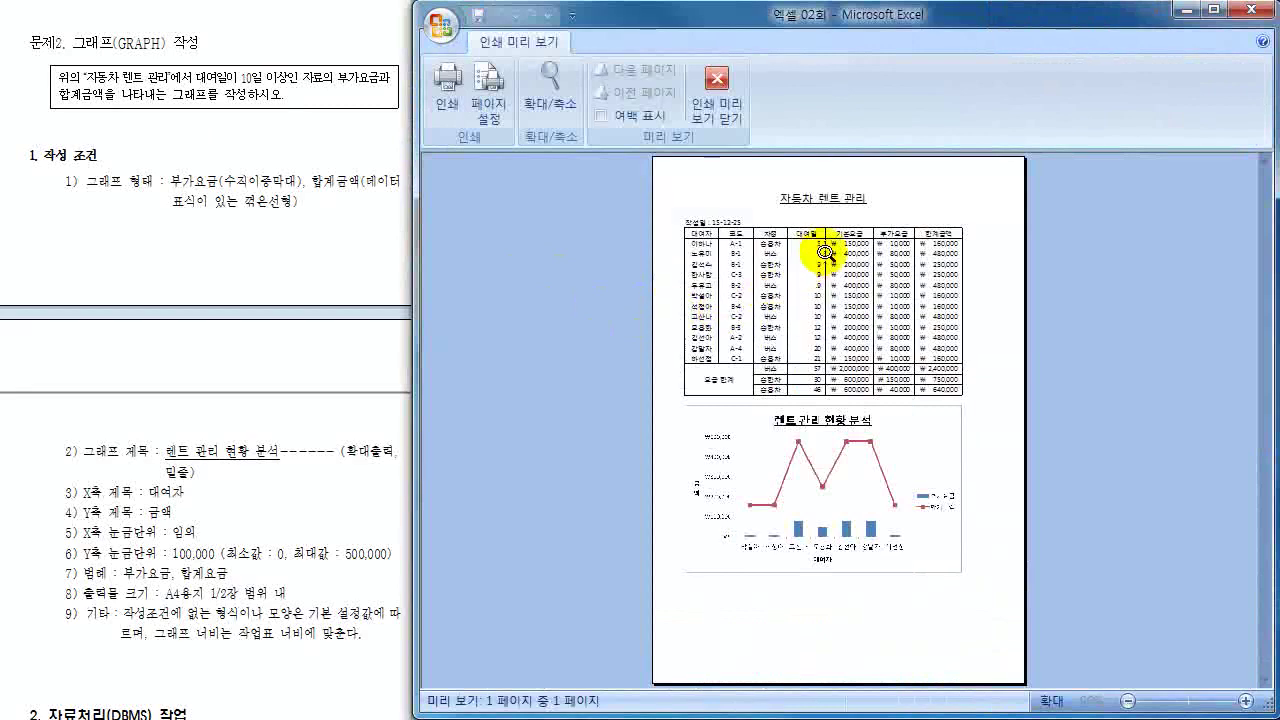
- In Page Setup margins, centre the page both horizontally and vertically
{"action": "left_click", "coordinate": [492, 100]}
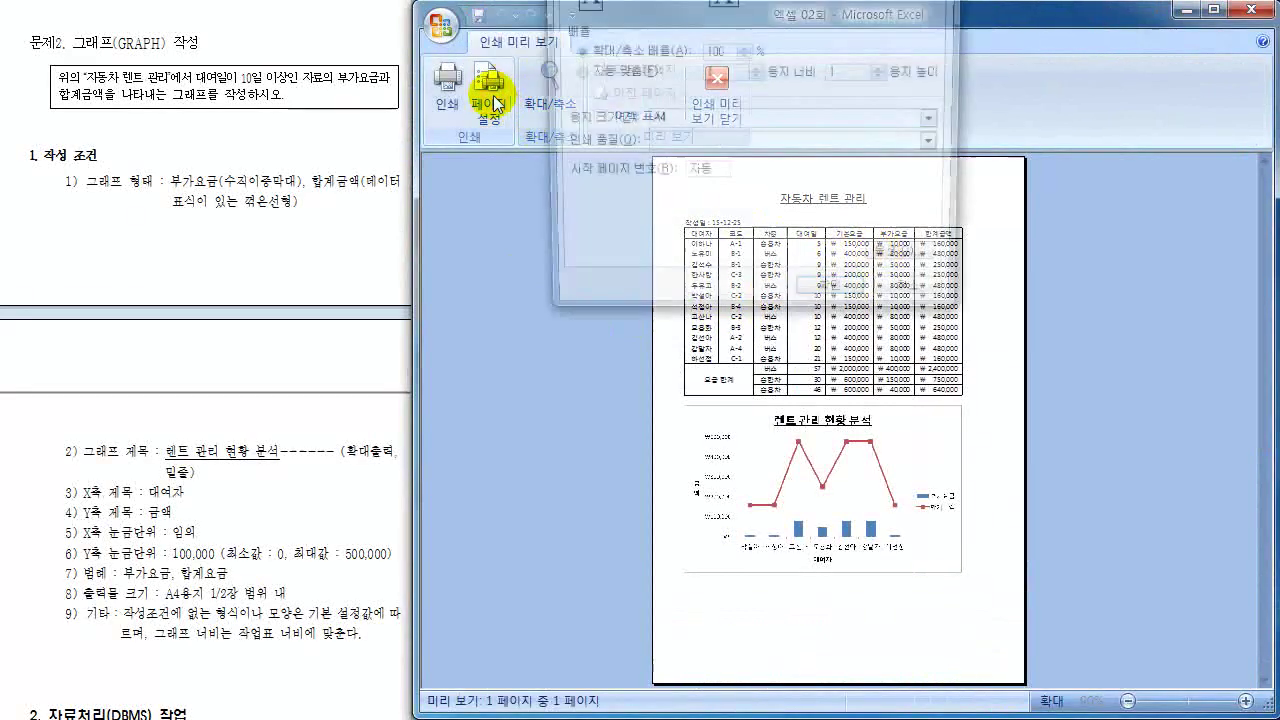
{"action": "key", "text": "ctrl+Page_Down"}
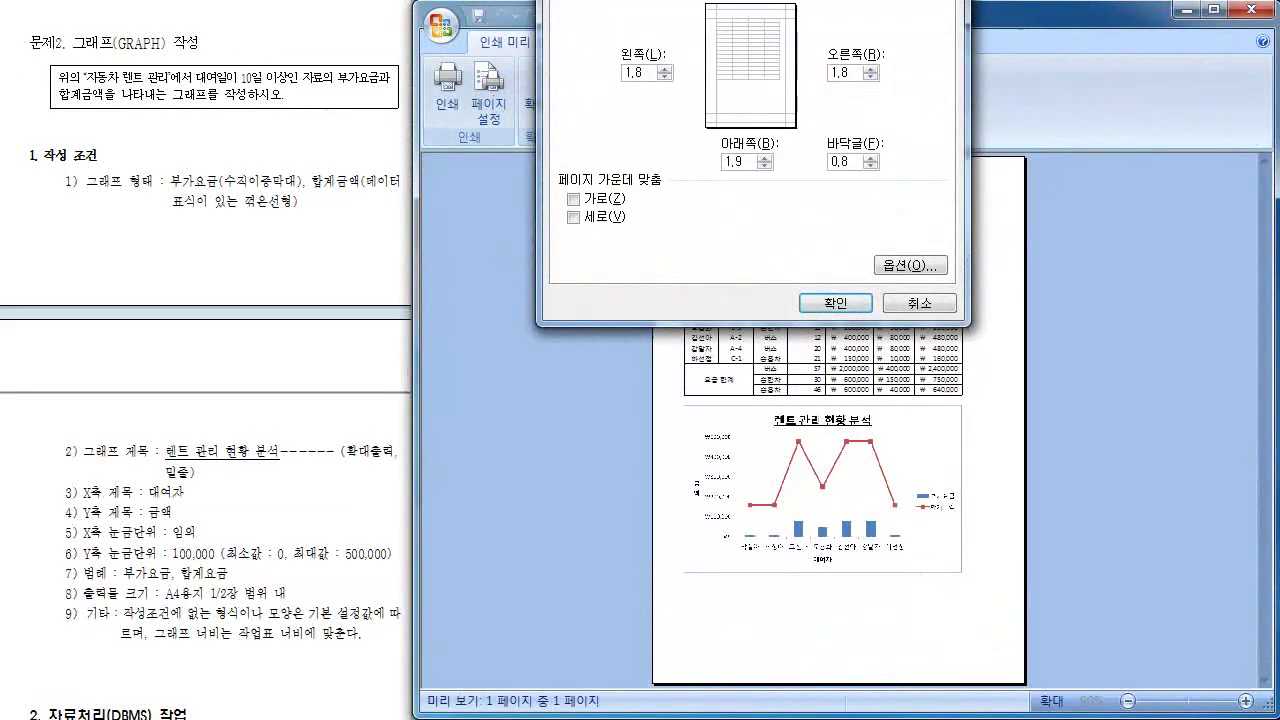
{"action": "key", "text": "ctrl+Page_Up"}
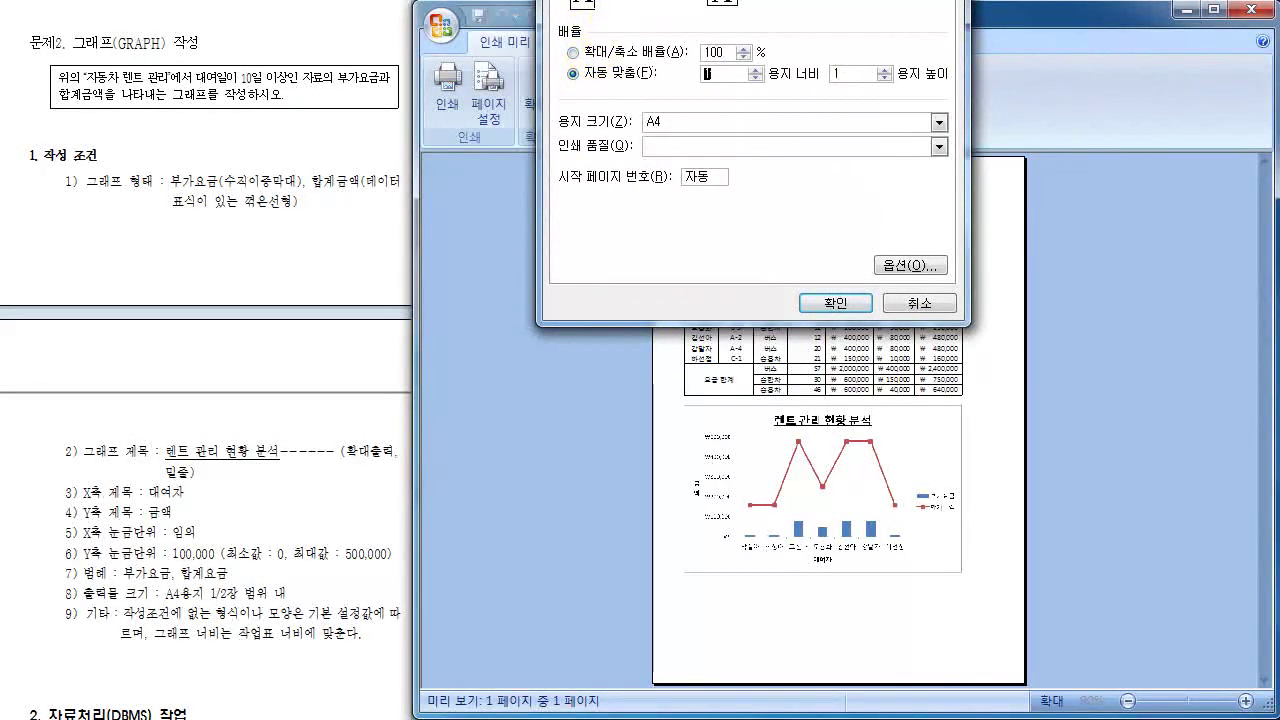
{"action": "key", "text": "ctrl+Page_Down"}
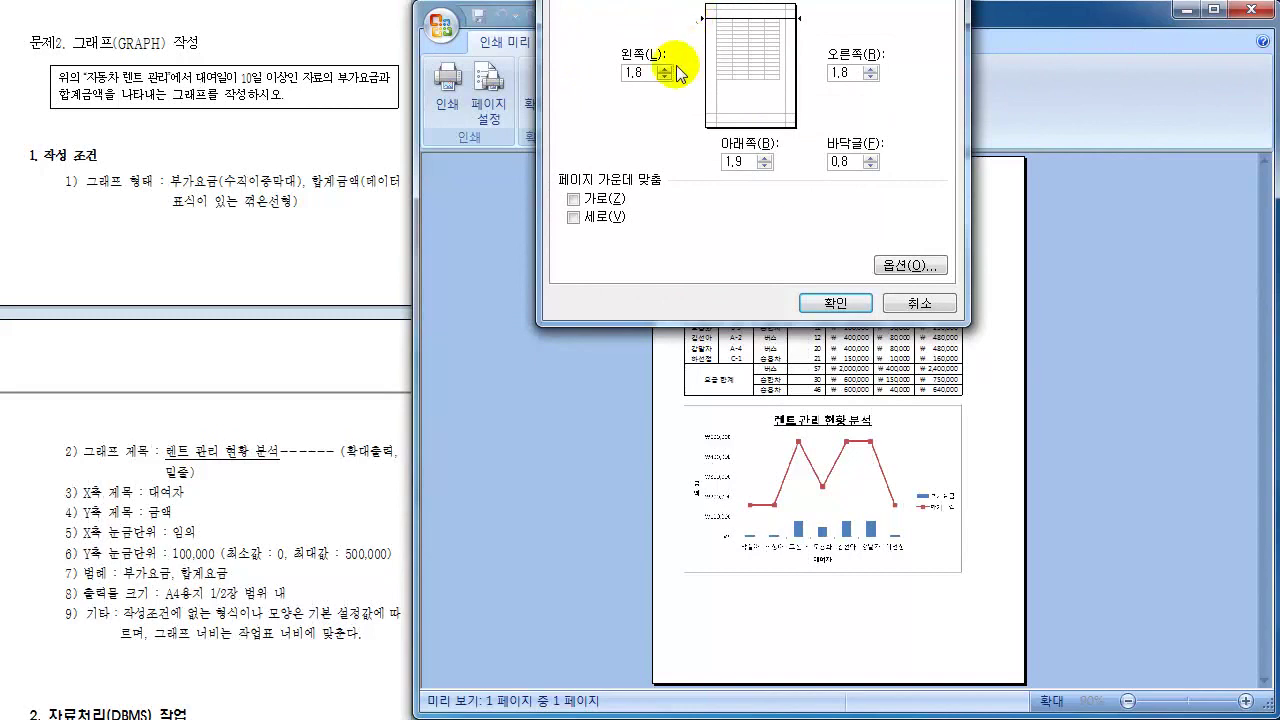
{"action": "left_click", "coordinate": [590, 197]}
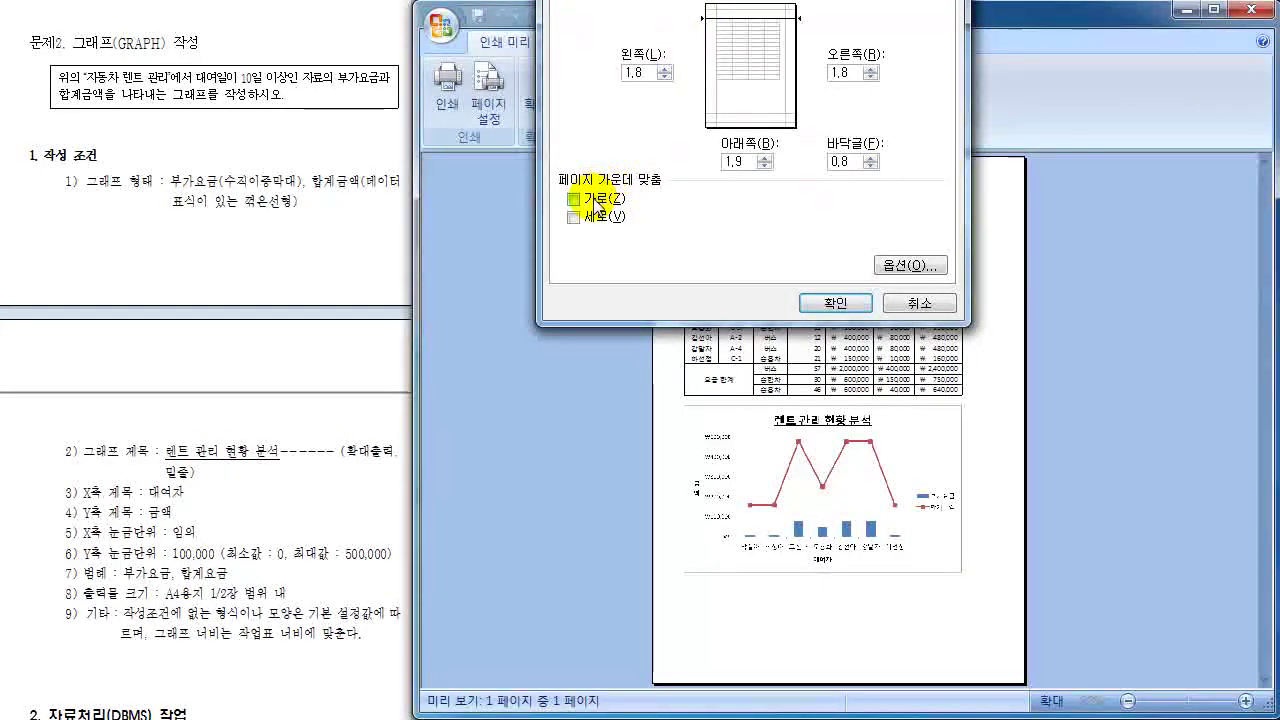
{"action": "left_click", "coordinate": [590, 216]}
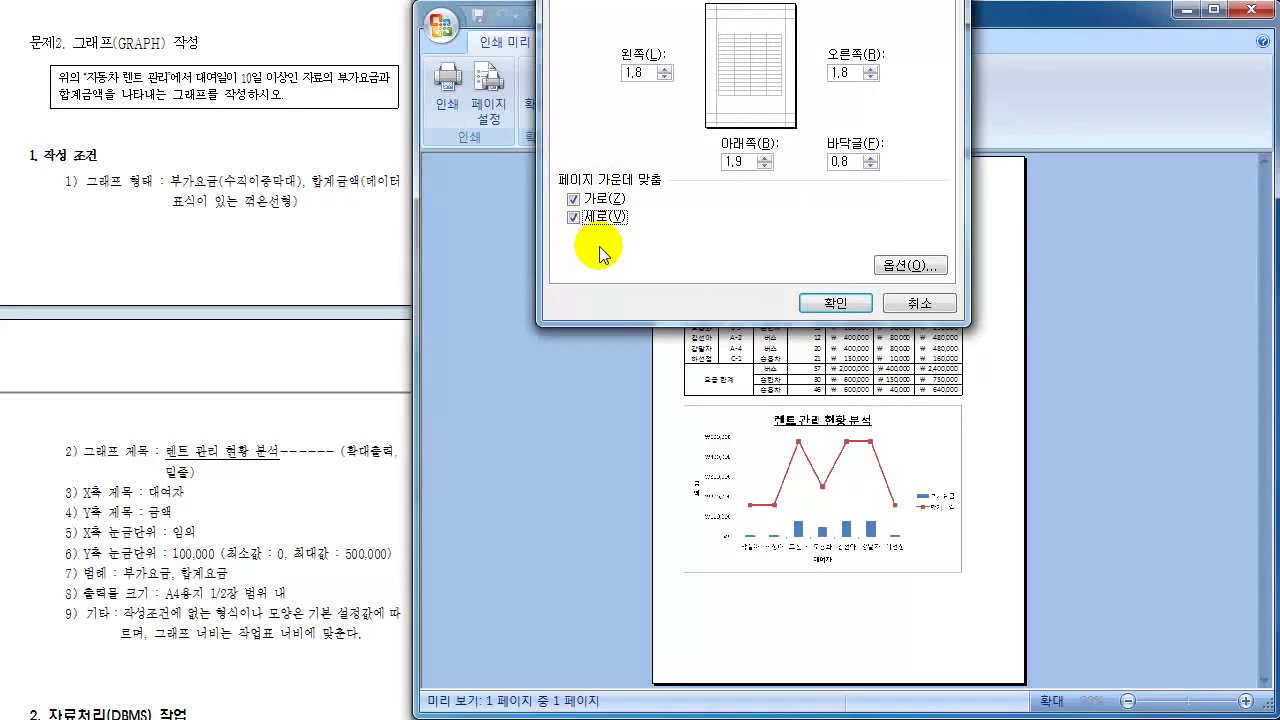
{"action": "left_click", "coordinate": [835, 303]}
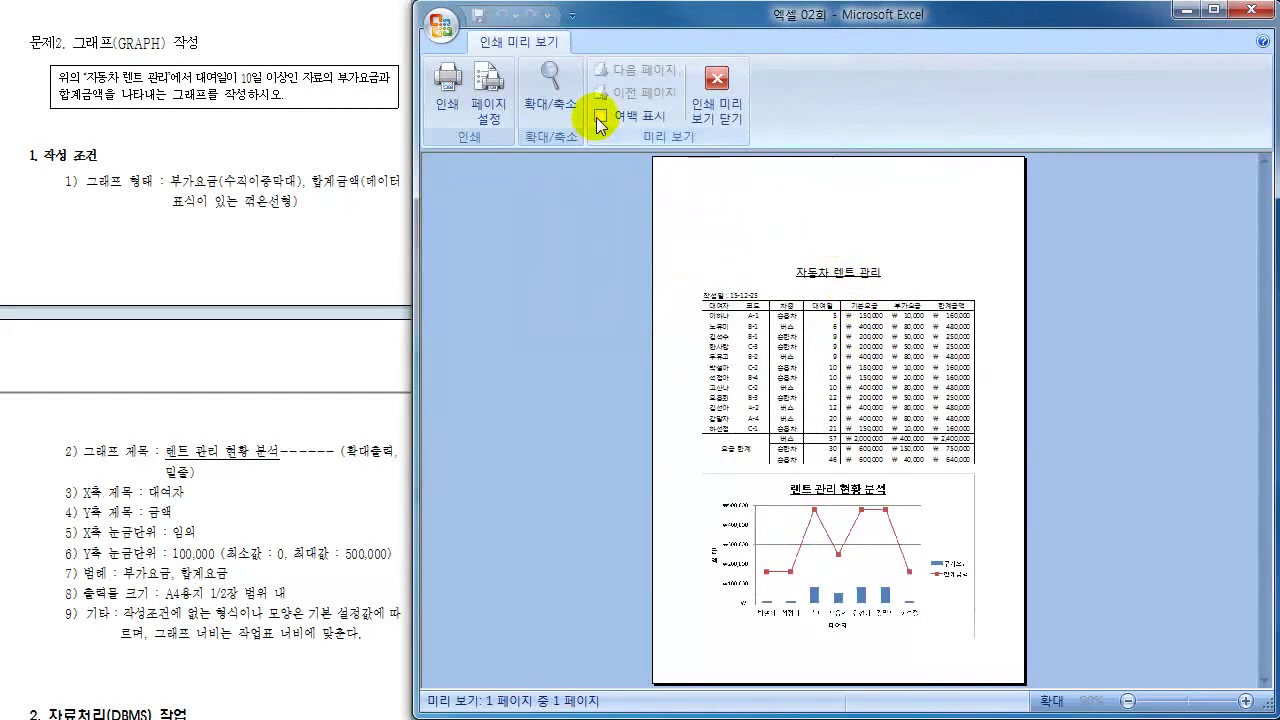
- Inspect the table and chart in the preview with margins shown, then close it
{"action": "left_click", "coordinate": [601, 116]}
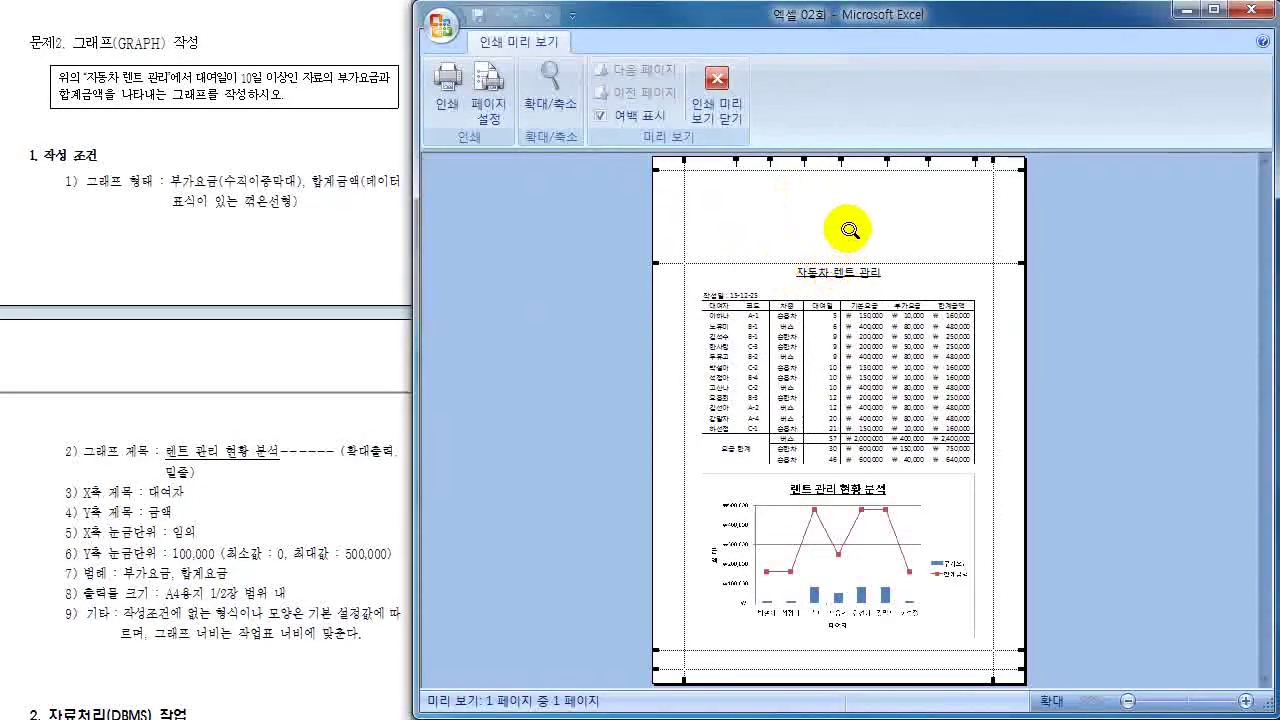
{"action": "left_click", "coordinate": [829, 338]}
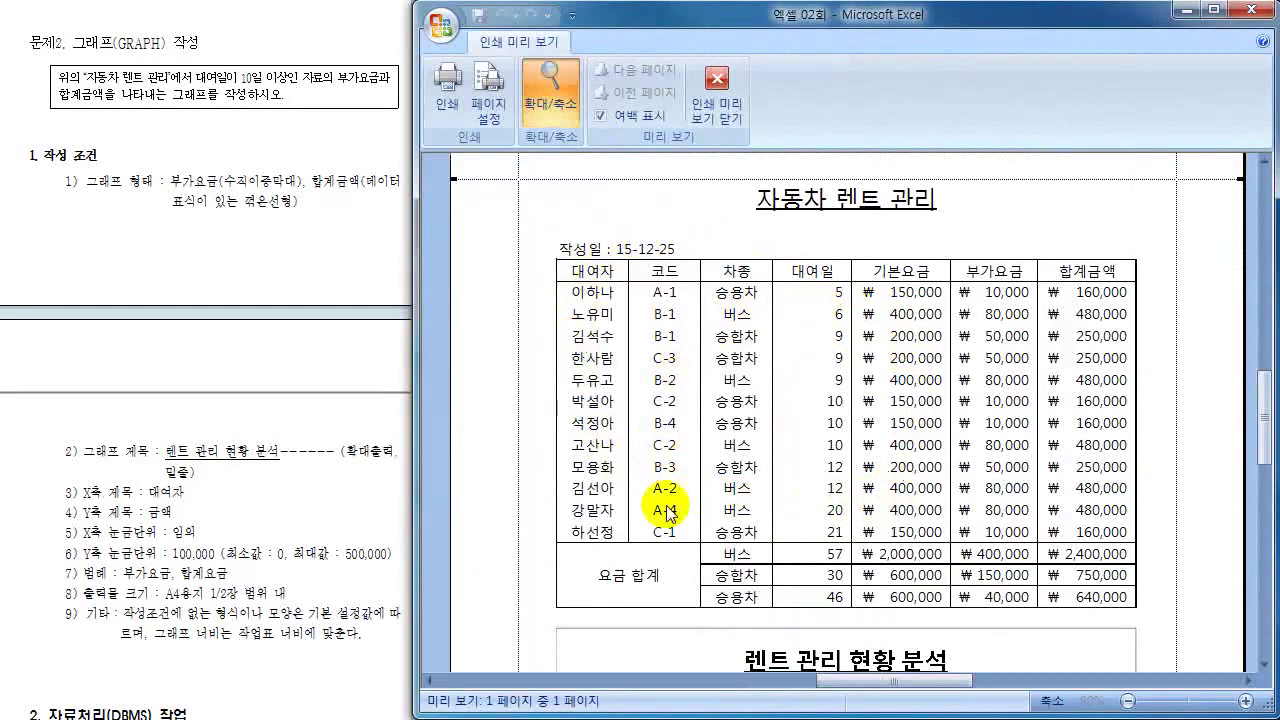
{"action": "left_click", "coordinate": [833, 522]}
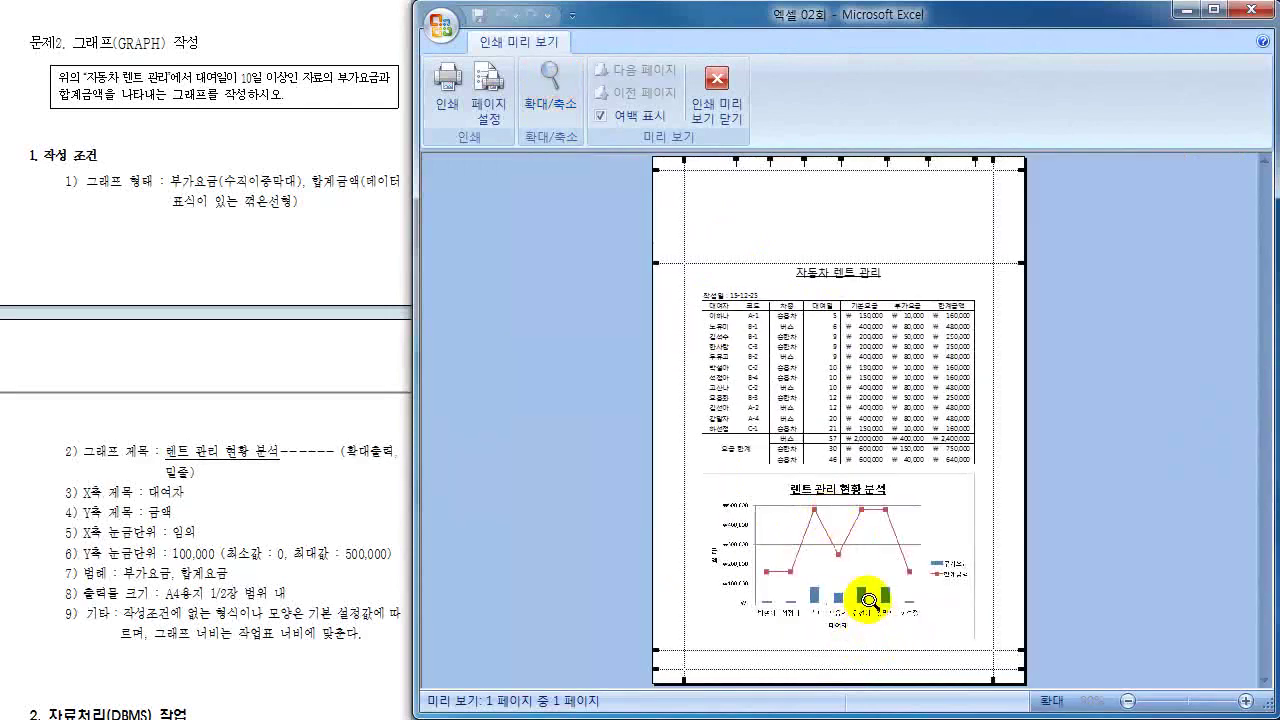
{"action": "left_click", "coordinate": [868, 601]}
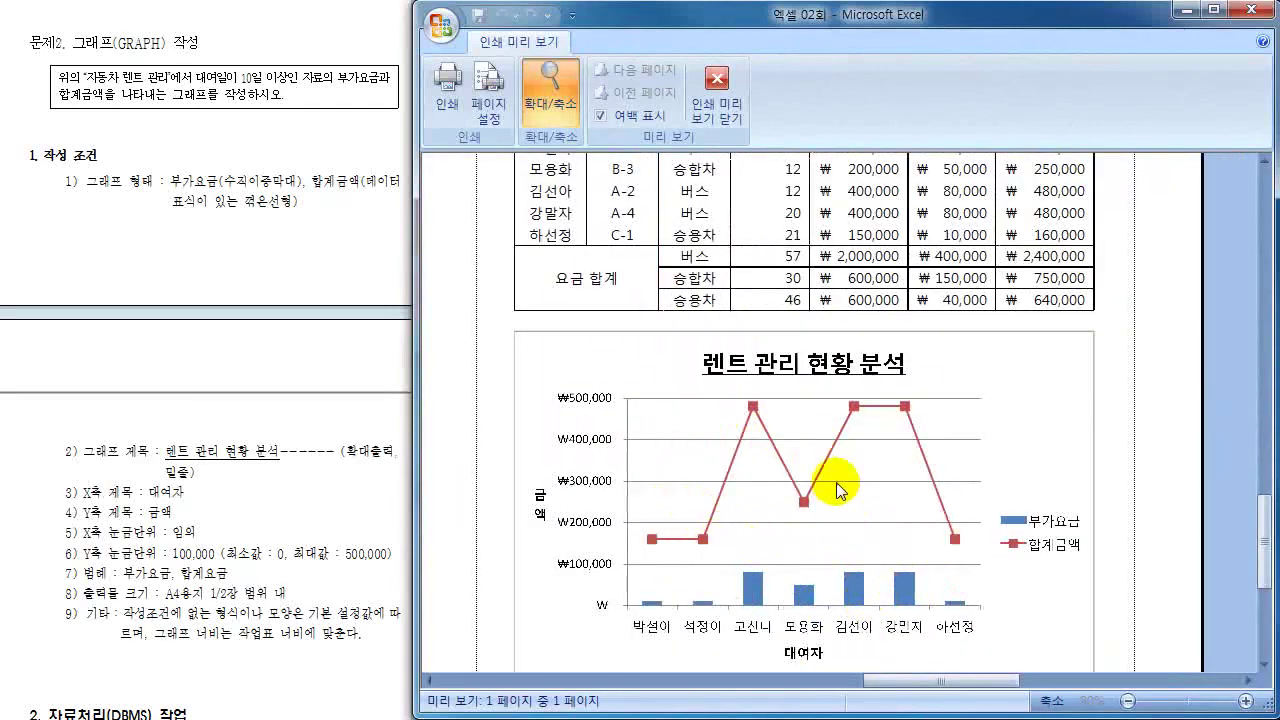
{"action": "left_click", "coordinate": [838, 490]}
{"action": "left_click", "coordinate": [718, 104]}
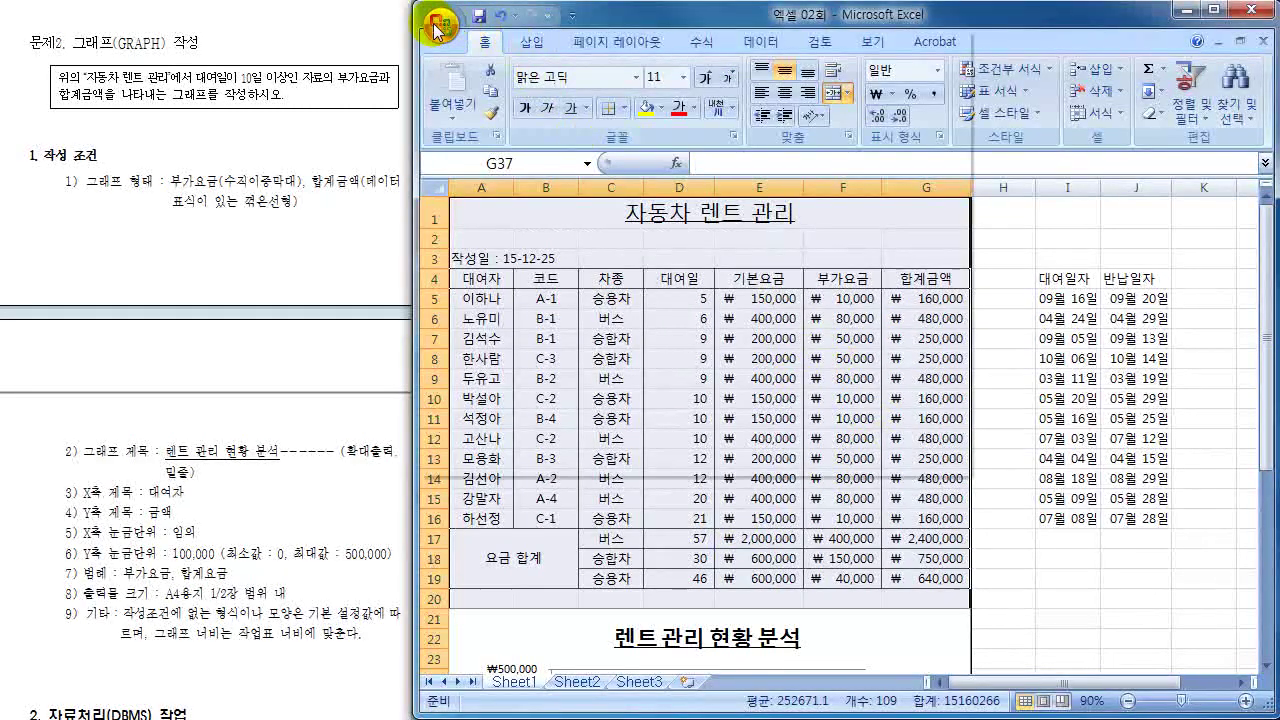
- Preview the centred selection's printed page again, then close the preview
{"action": "left_click", "coordinate": [441, 24]}
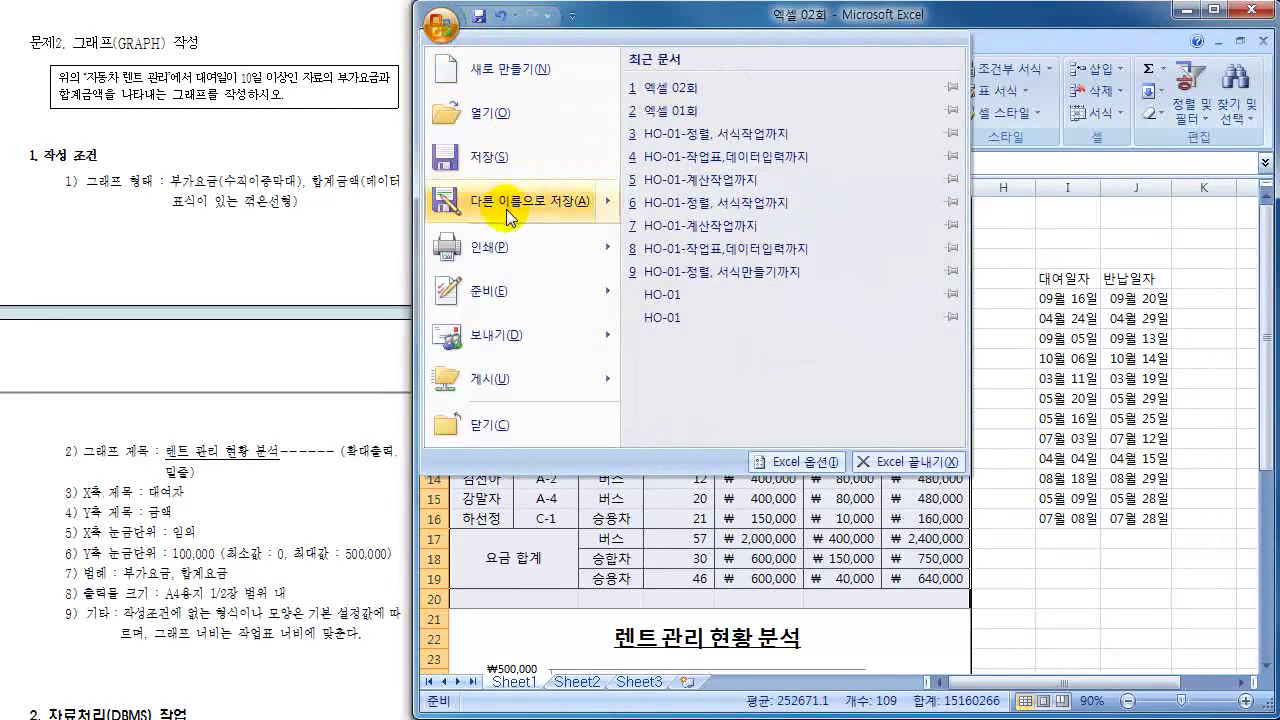
{"action": "mouse_move", "coordinate": [574, 248]}
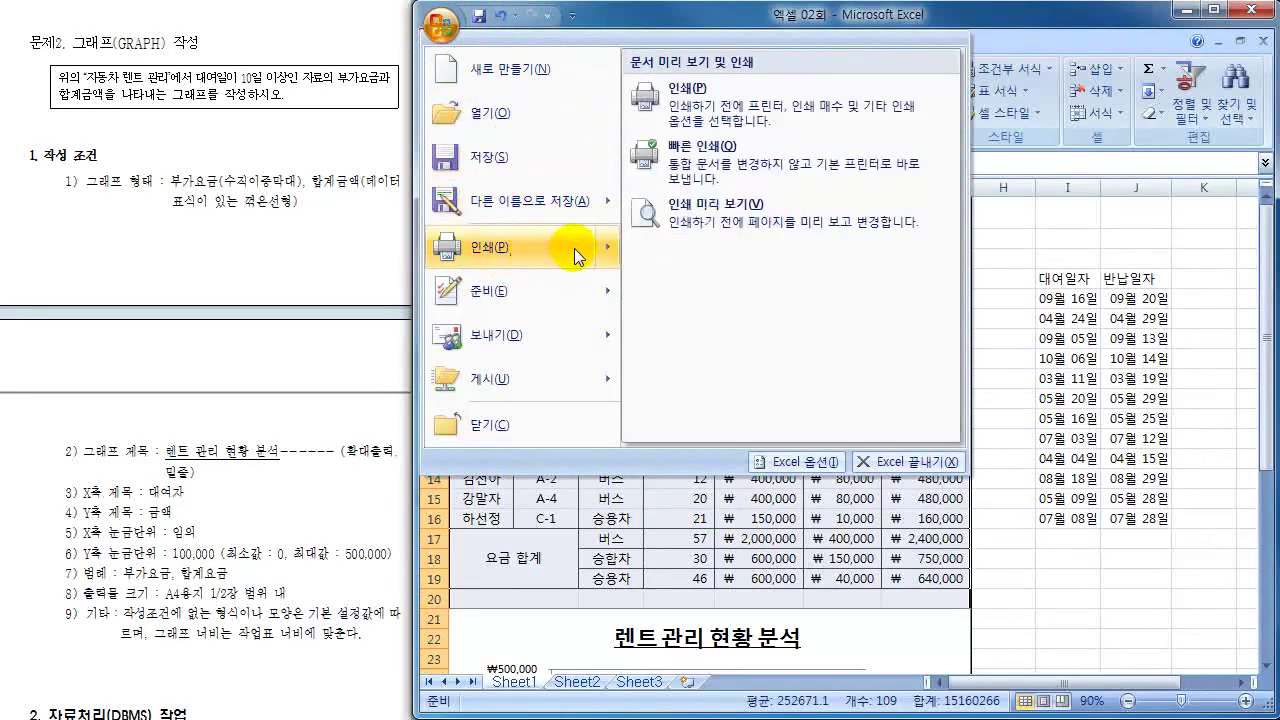
{"action": "left_click", "coordinate": [694, 106]}
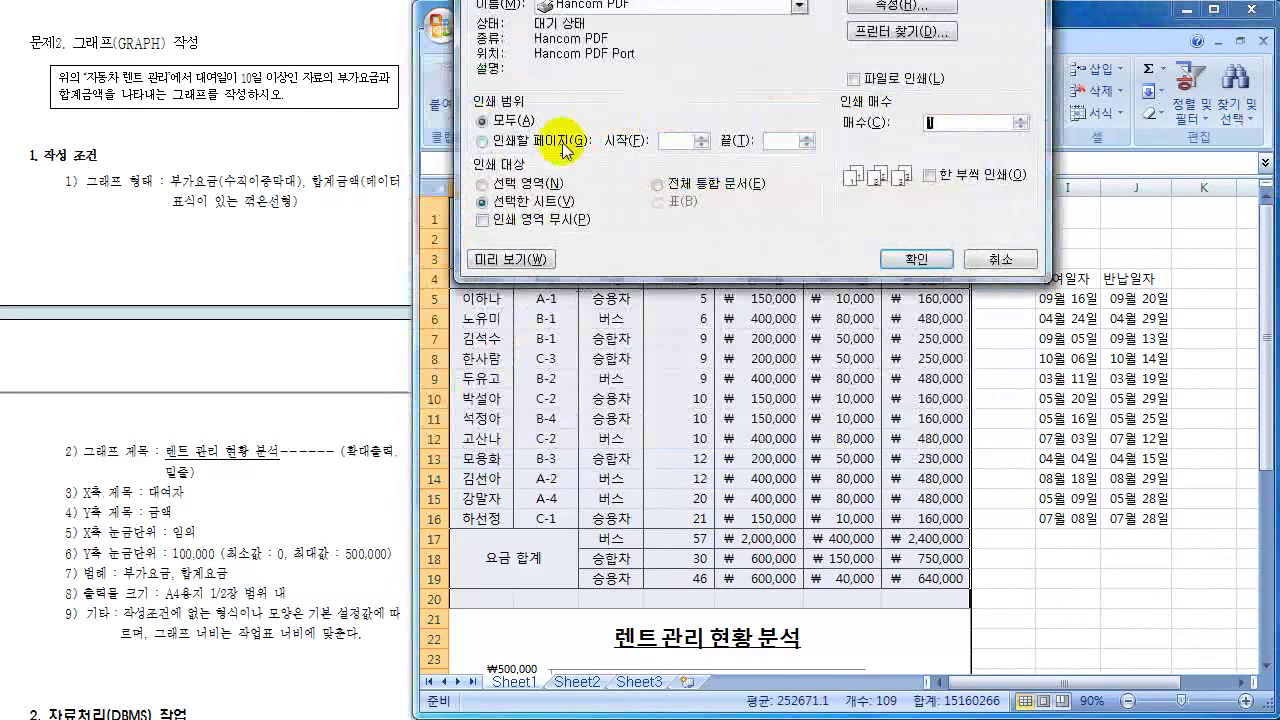
{"action": "left_click", "coordinate": [509, 259]}
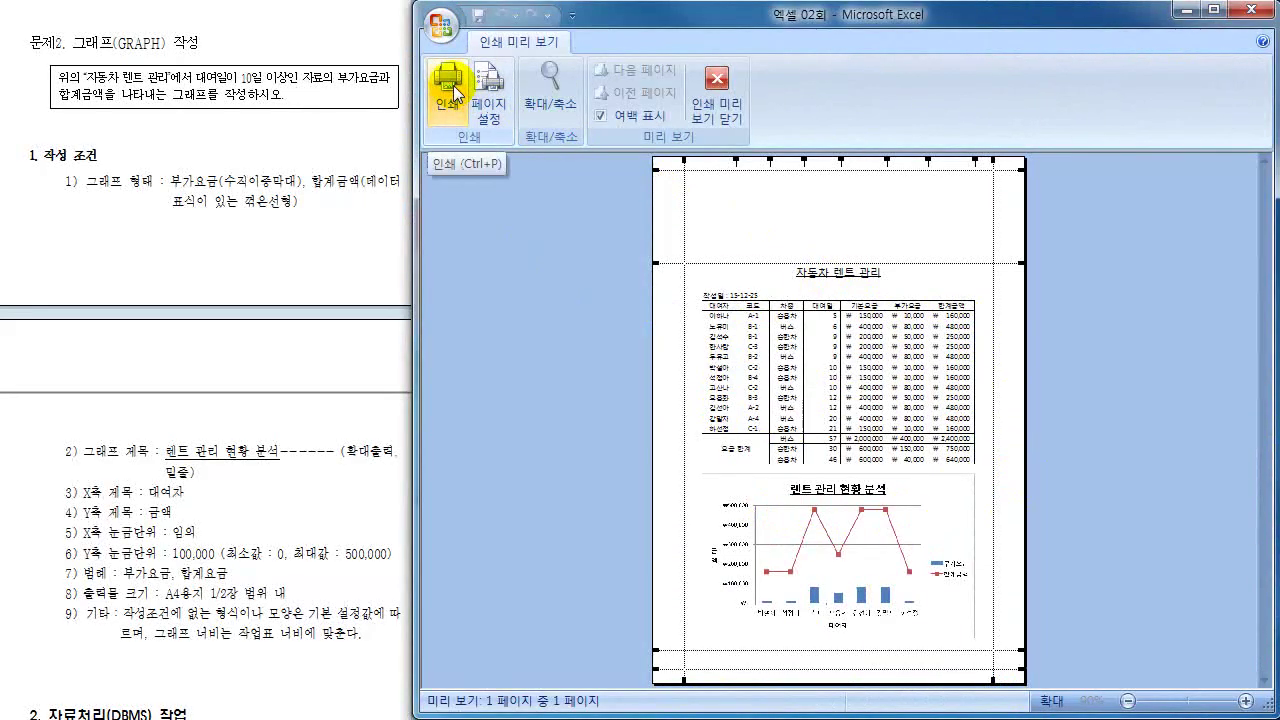
{"action": "left_click", "coordinate": [717, 110]}
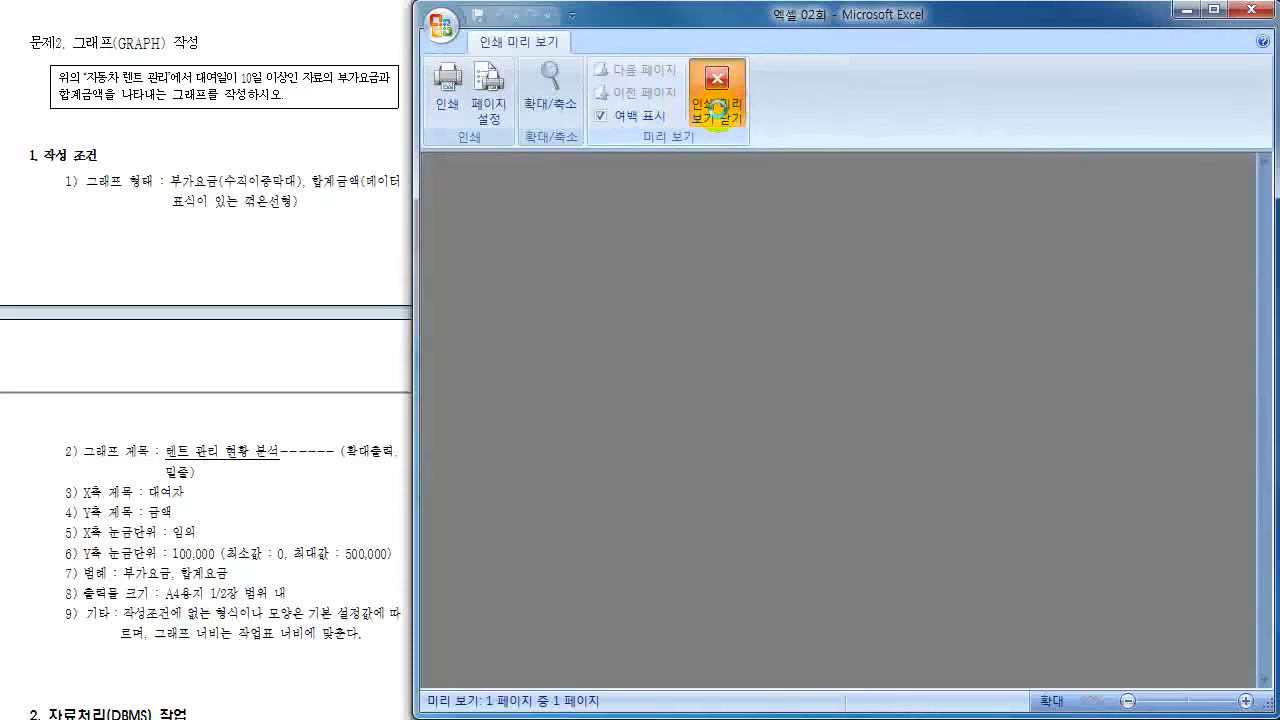